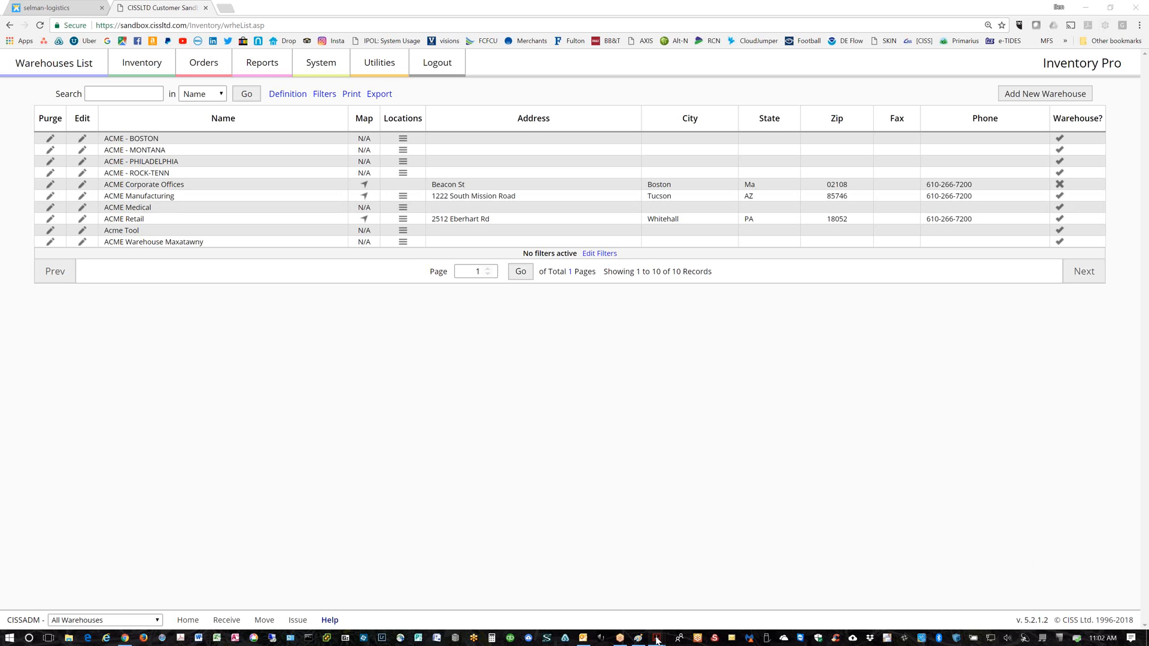
Review the SpringHill RR#49 receiving report and the Delivery Ticket SH20 pick ticket, then hide the PDF reader
{"action": "mouse_move", "coordinate": [657, 639]}
{"action": "left_click", "coordinate": [593, 557]}
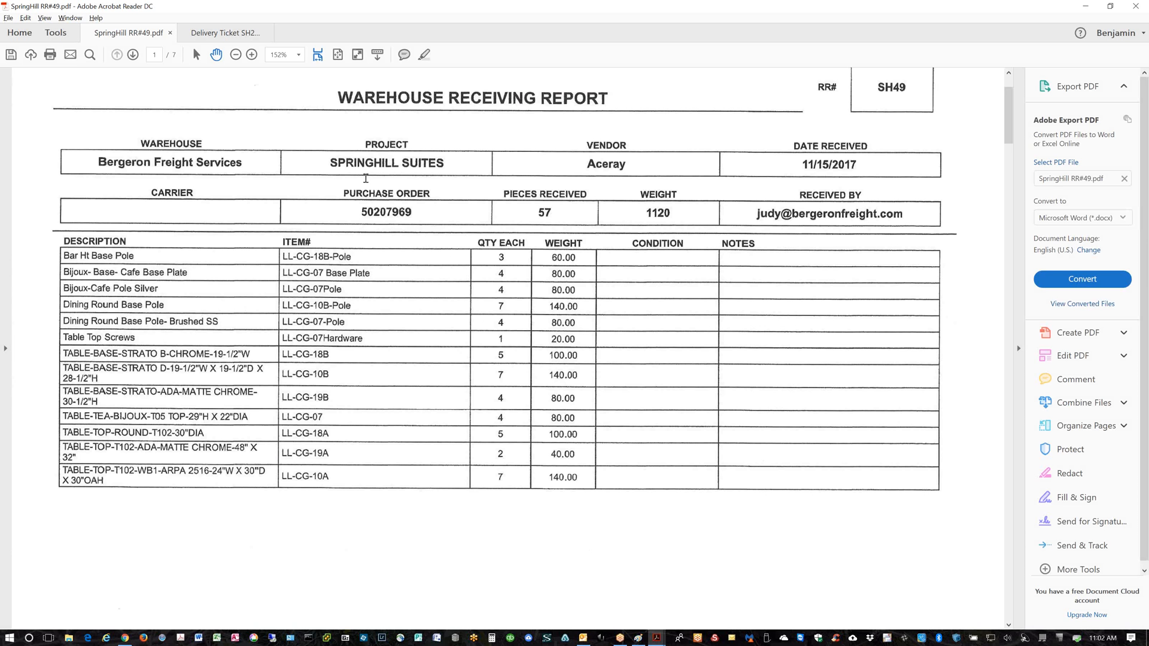
{"action": "key", "text": "ctrl+Tab"}
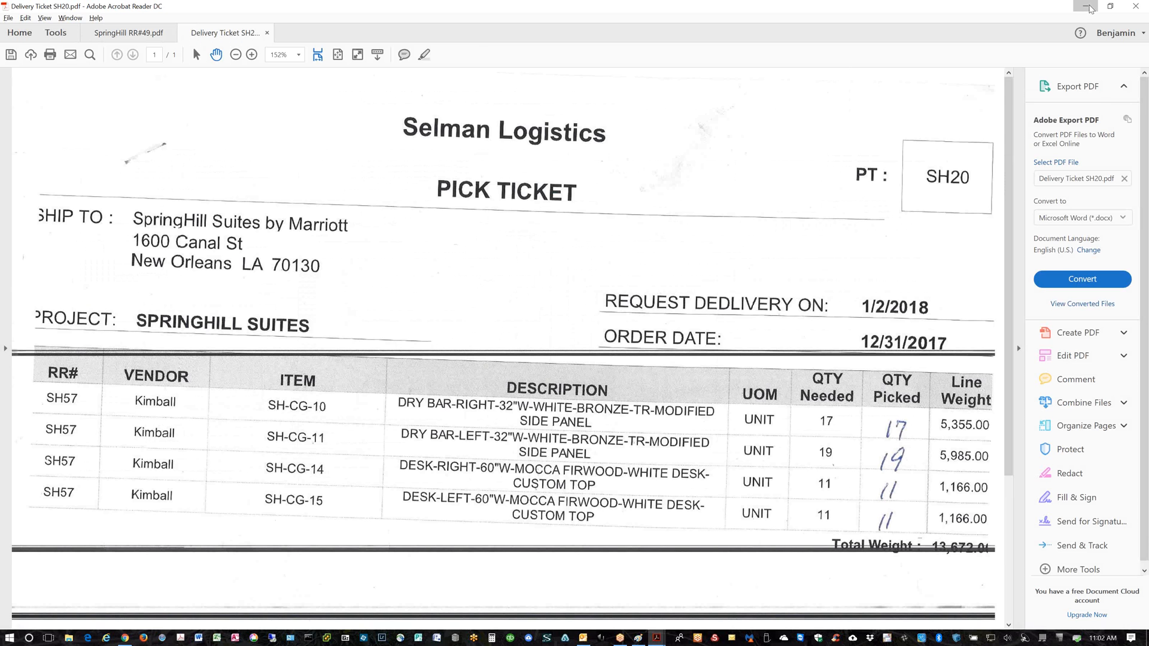
{"action": "left_click", "coordinate": [1087, 7]}
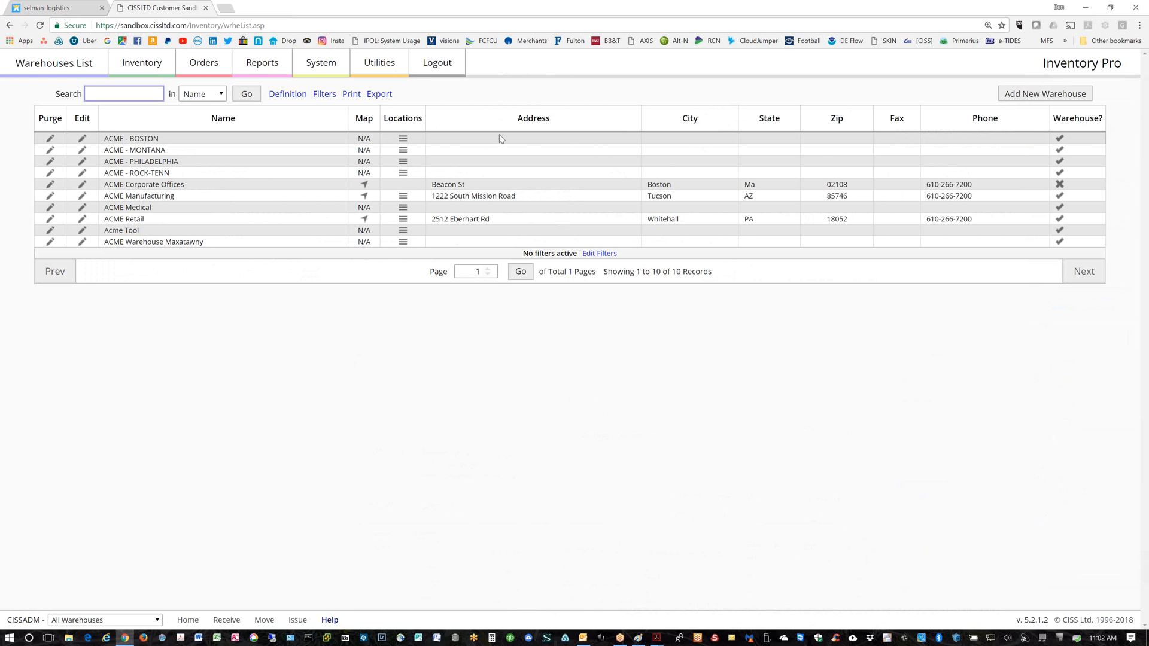
Log out of Inventory Pro and log back in with the saved username and password
{"action": "left_click", "coordinate": [450, 70]}
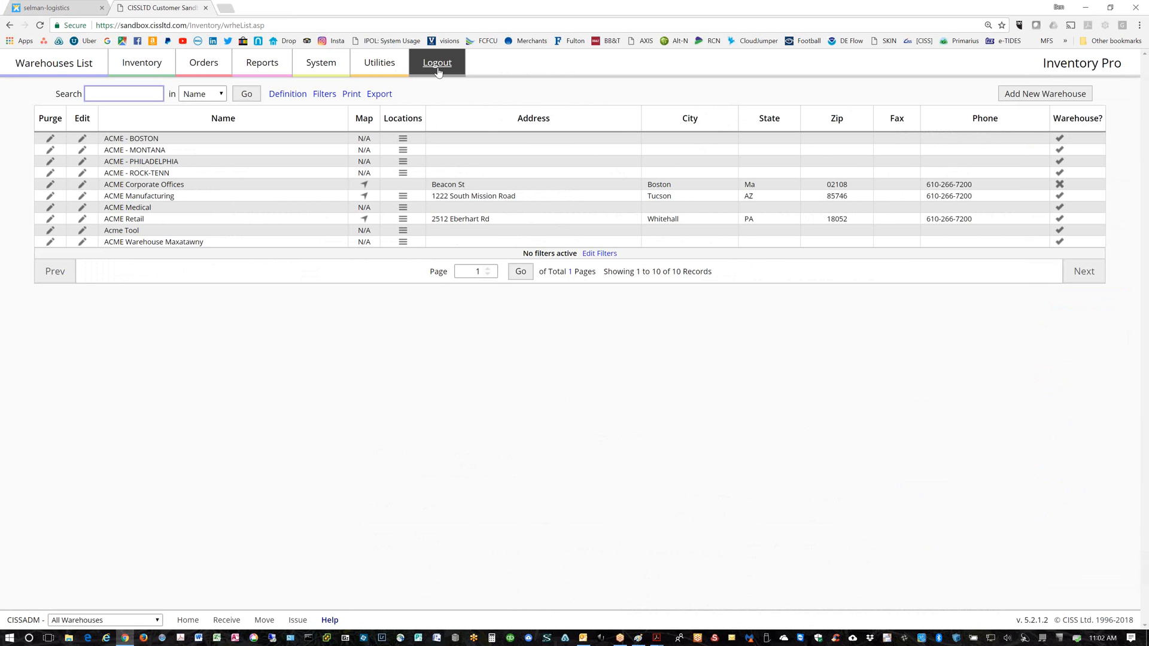
{"action": "left_click", "coordinate": [650, 157]}
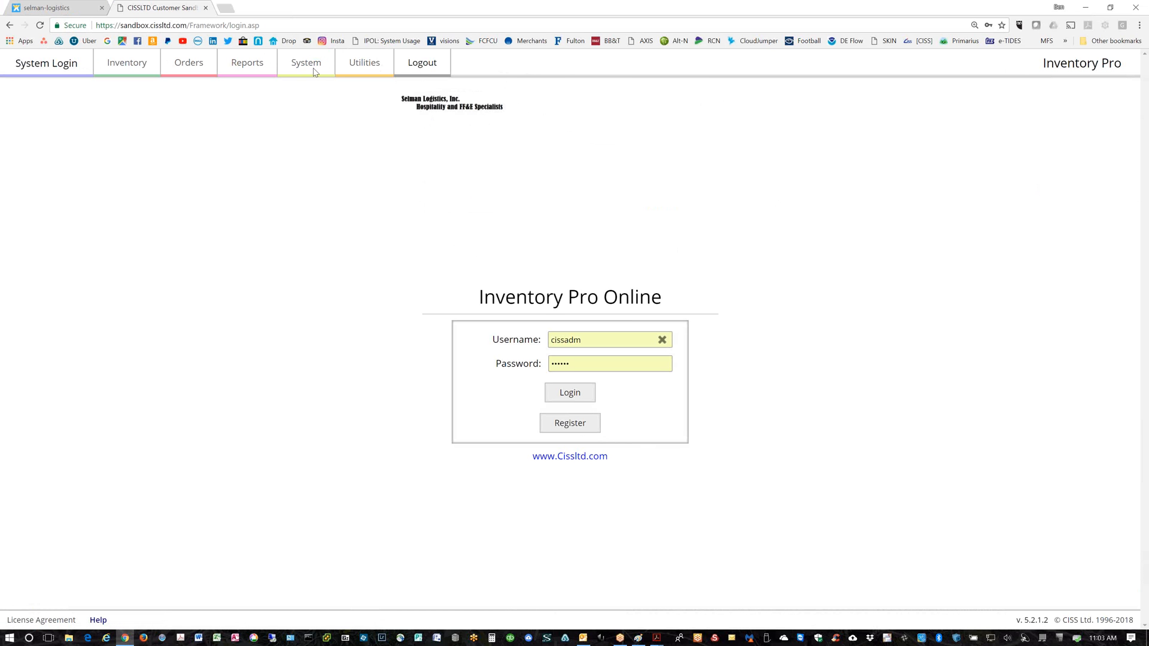
{"action": "left_click", "coordinate": [578, 397]}
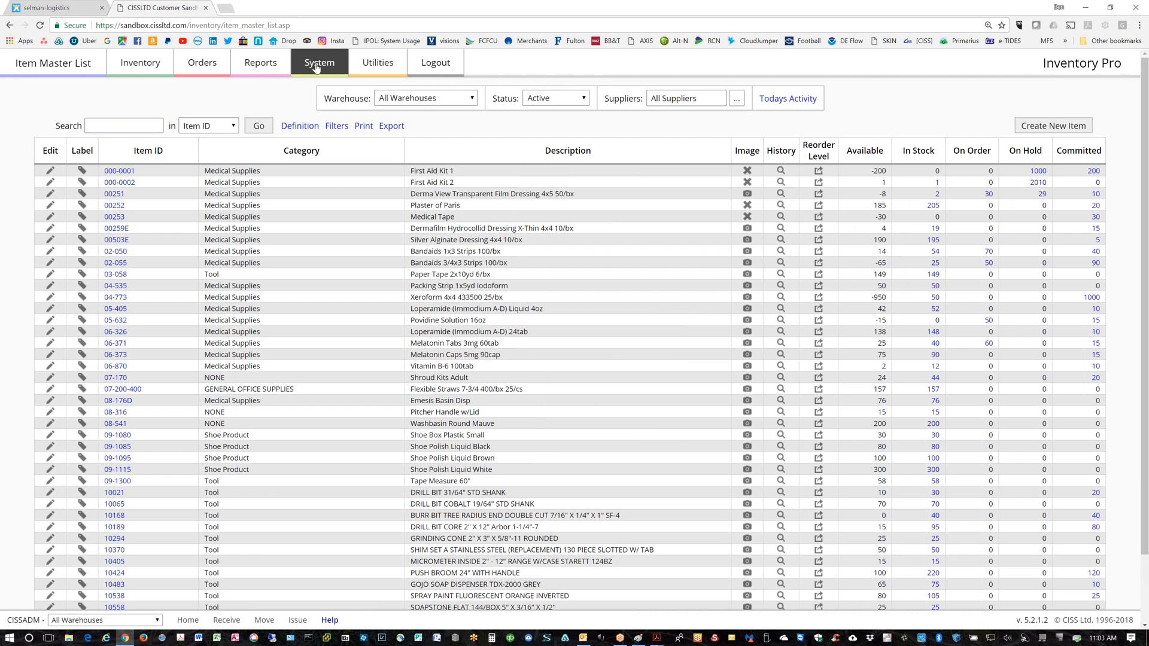
Open the Generic Logo record under System > Custom Logos and inspect its picture file name
{"action": "mouse_move", "coordinate": [314, 66]}
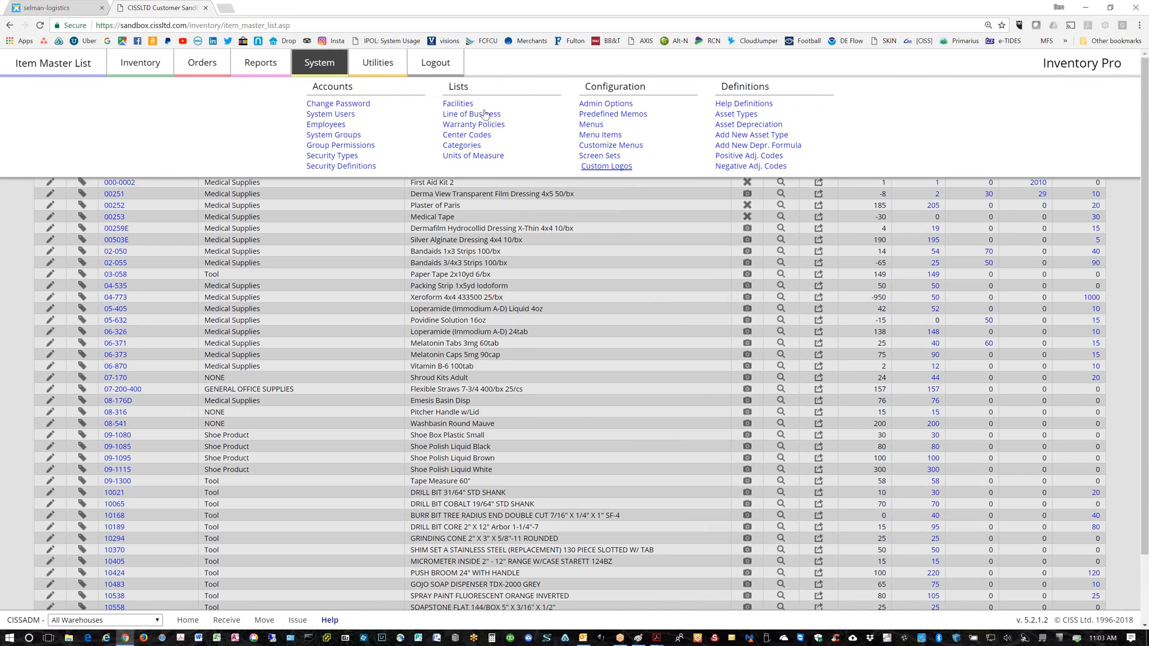
{"action": "left_click", "coordinate": [605, 166]}
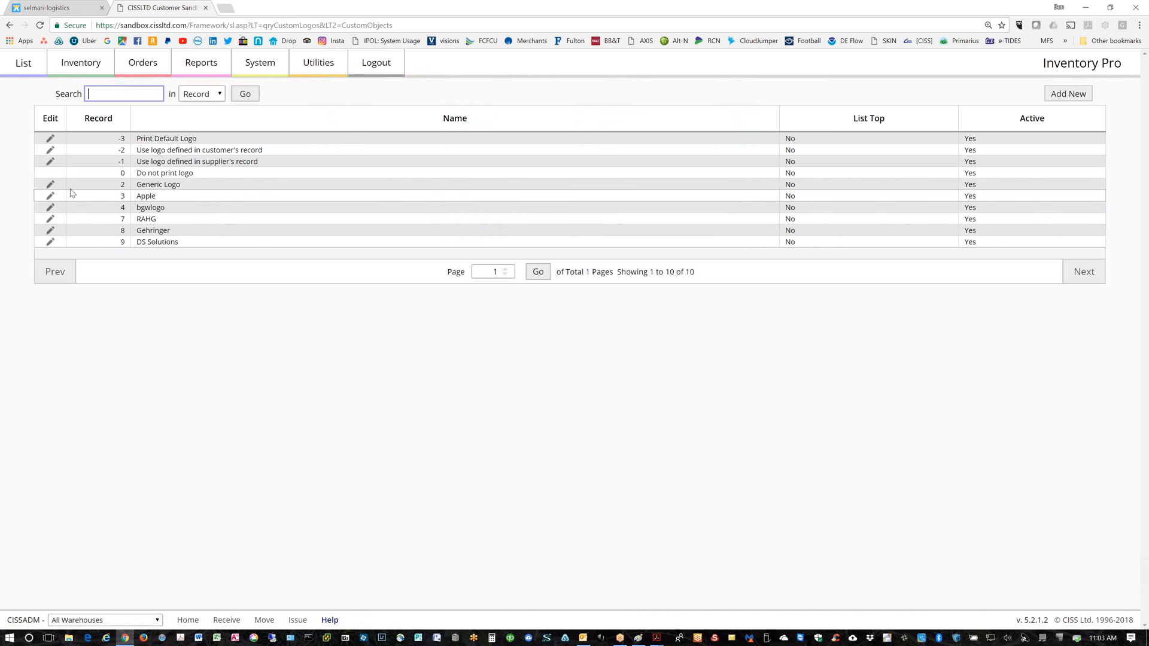
{"action": "left_click", "coordinate": [71, 187]}
{"action": "left_click", "coordinate": [352, 170]}
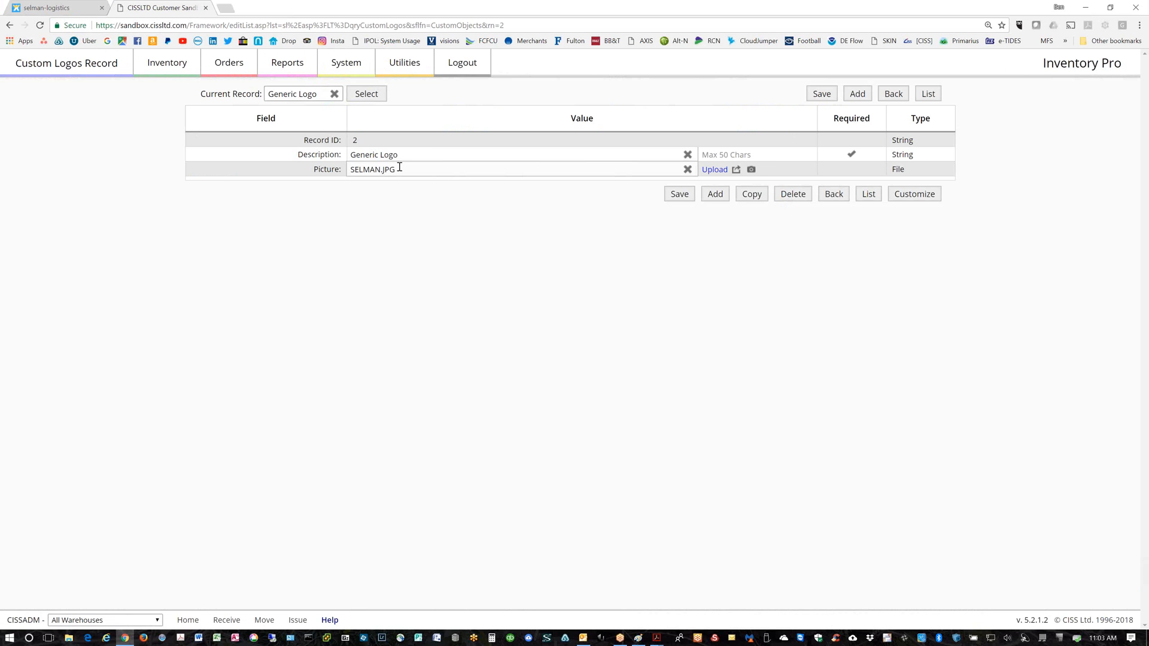
{"action": "double_click", "coordinate": [395, 170]}
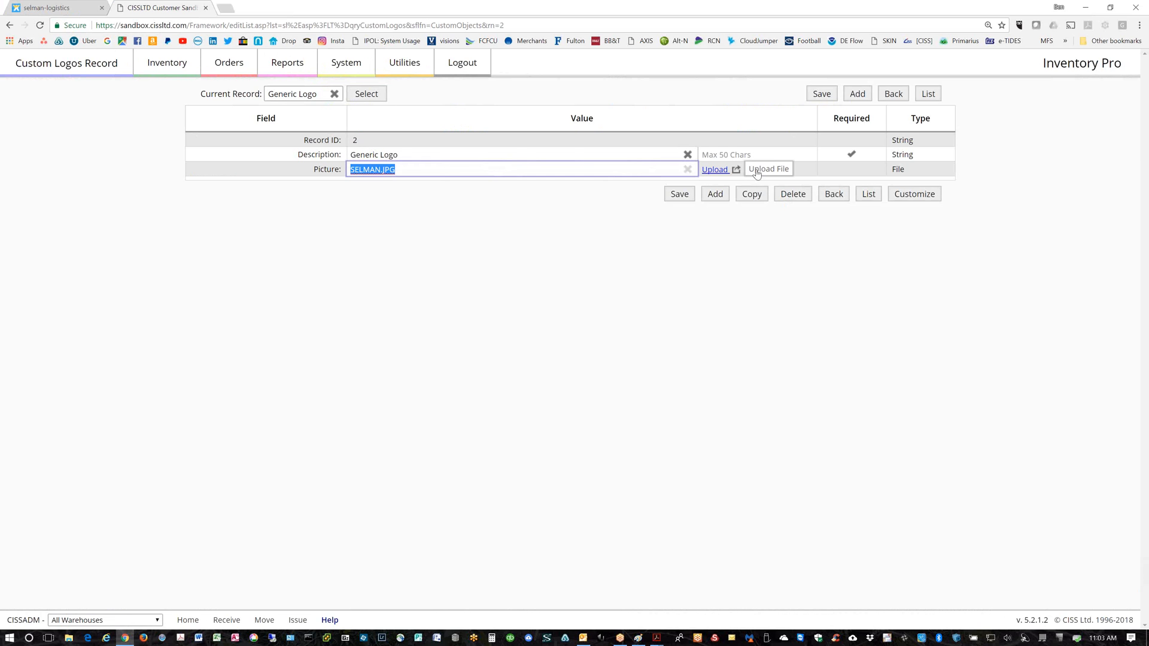
{"action": "left_click", "coordinate": [716, 169]}
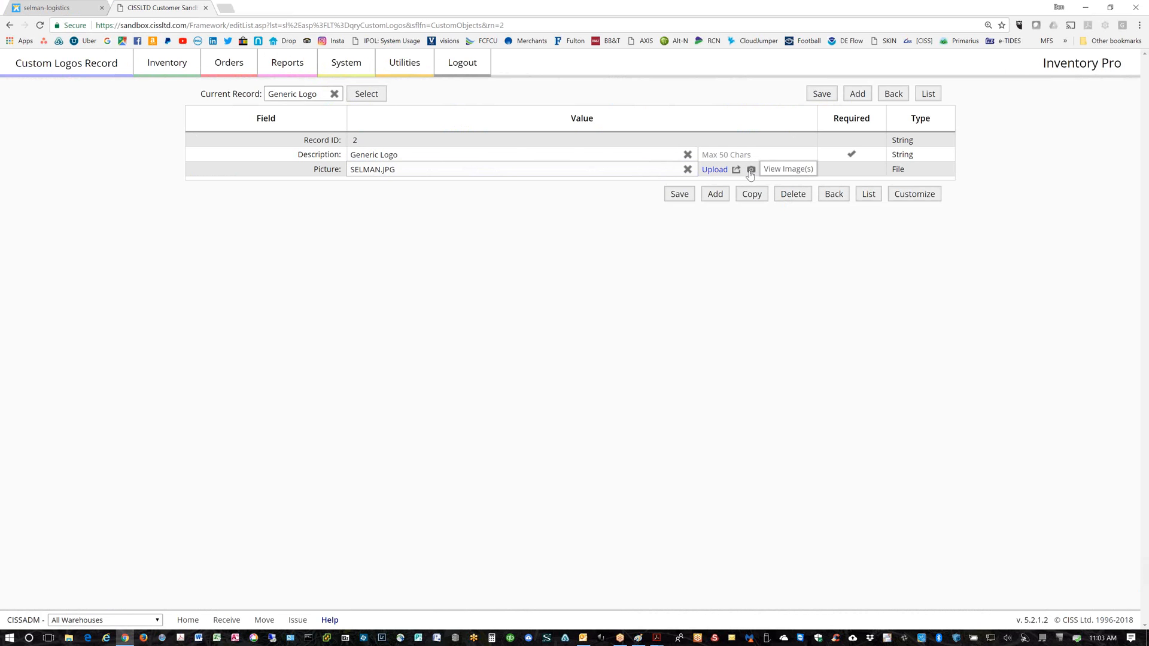
Preview the SELMAN.JPG logo enlarged, close the preview, and start a new browser tab
{"action": "left_click", "coordinate": [751, 170]}
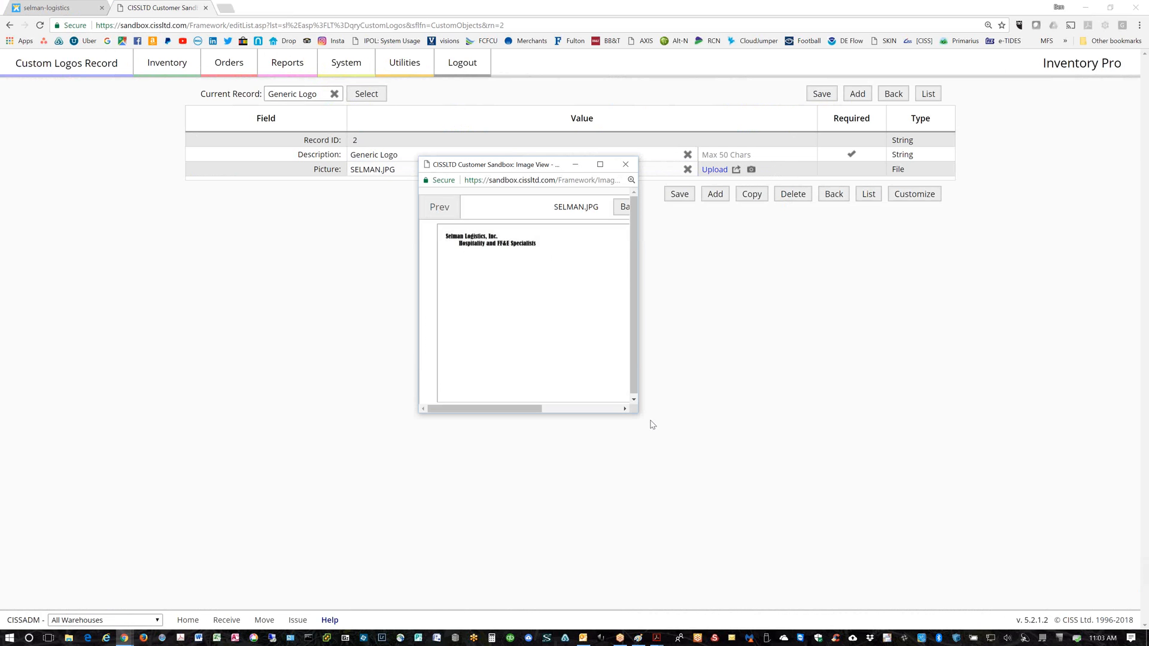
{"action": "left_click_drag", "start_coordinate": [638, 412], "coordinate": [850, 482]}
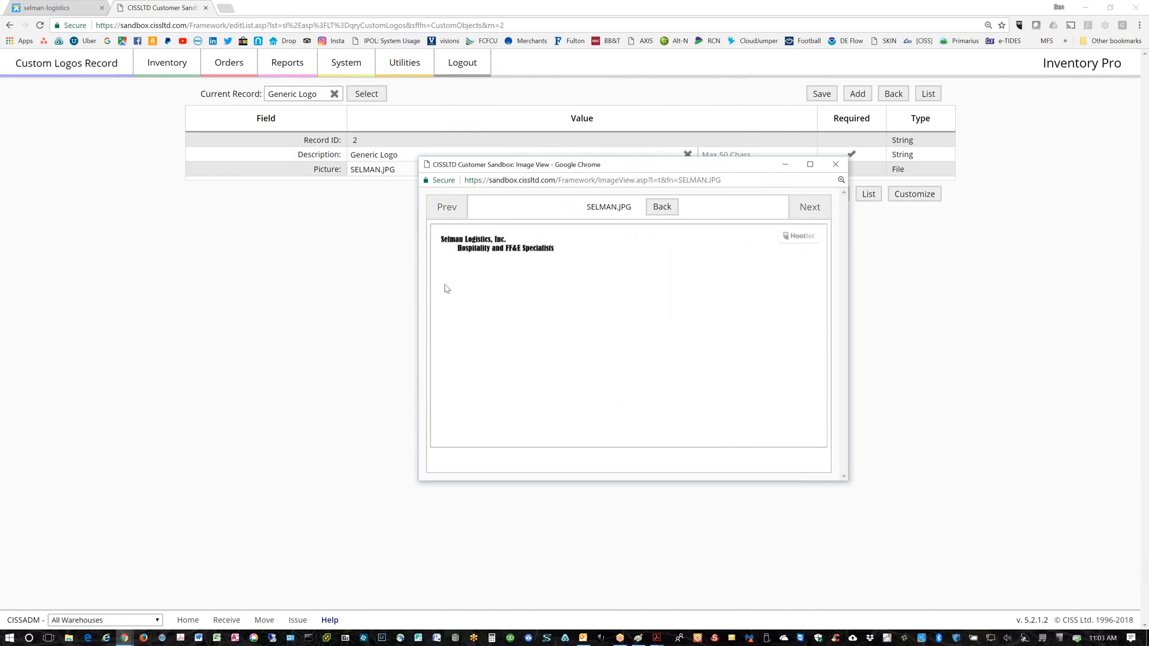
{"action": "left_click", "coordinate": [836, 165]}
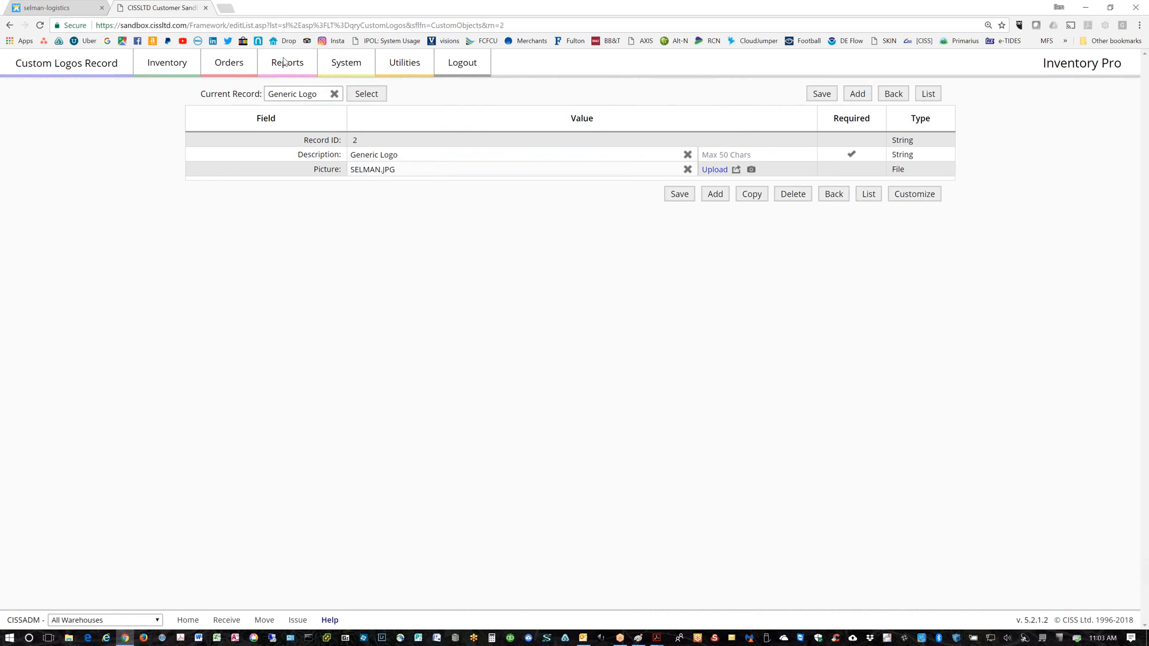
{"action": "left_click", "coordinate": [227, 9]}
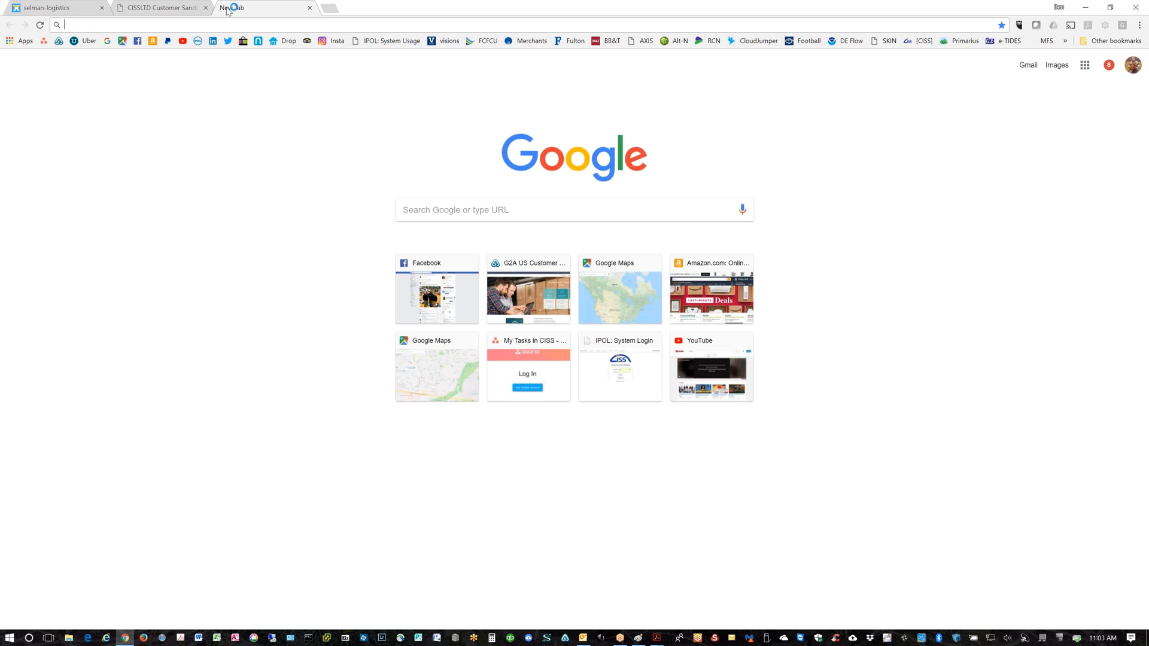
Search the web for 'google images' and go to the Google Images site
{"action": "type", "text": "google"}
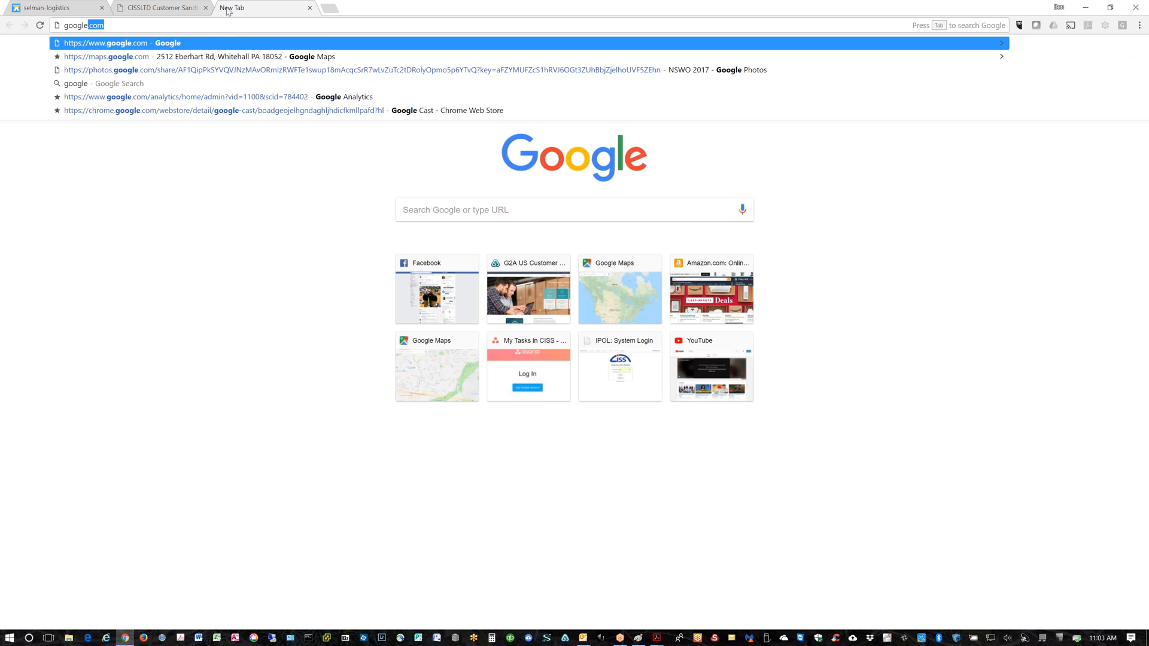
{"action": "type", "text": " imAGES"}
{"action": "key", "text": "Return"}
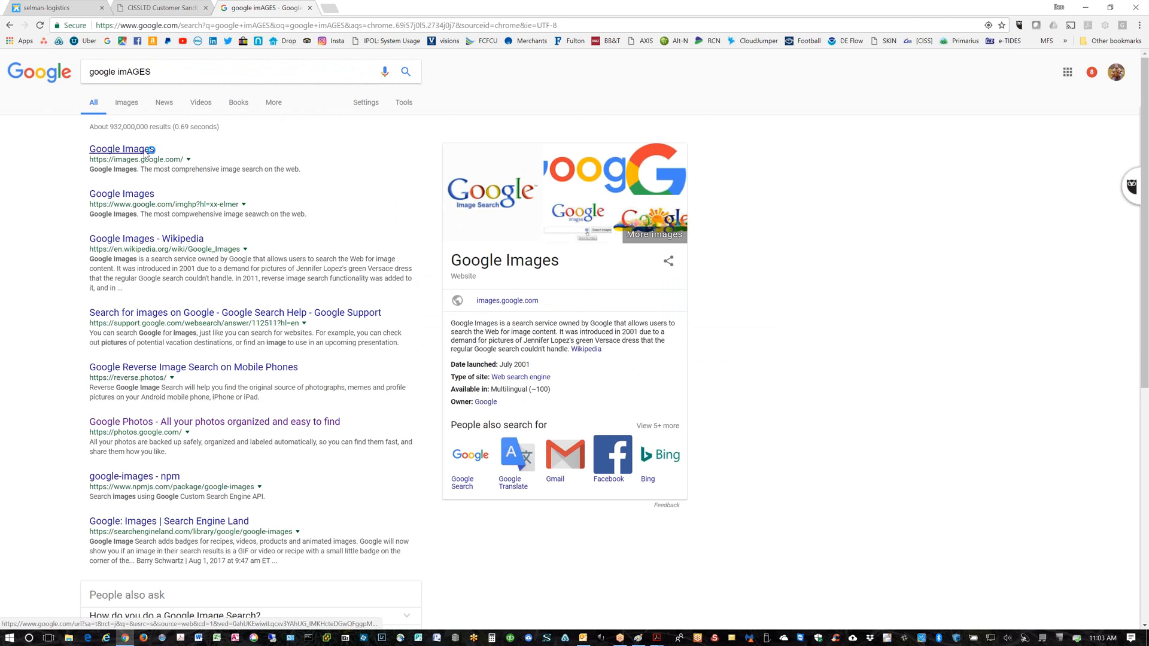
{"action": "left_click", "coordinate": [147, 152]}
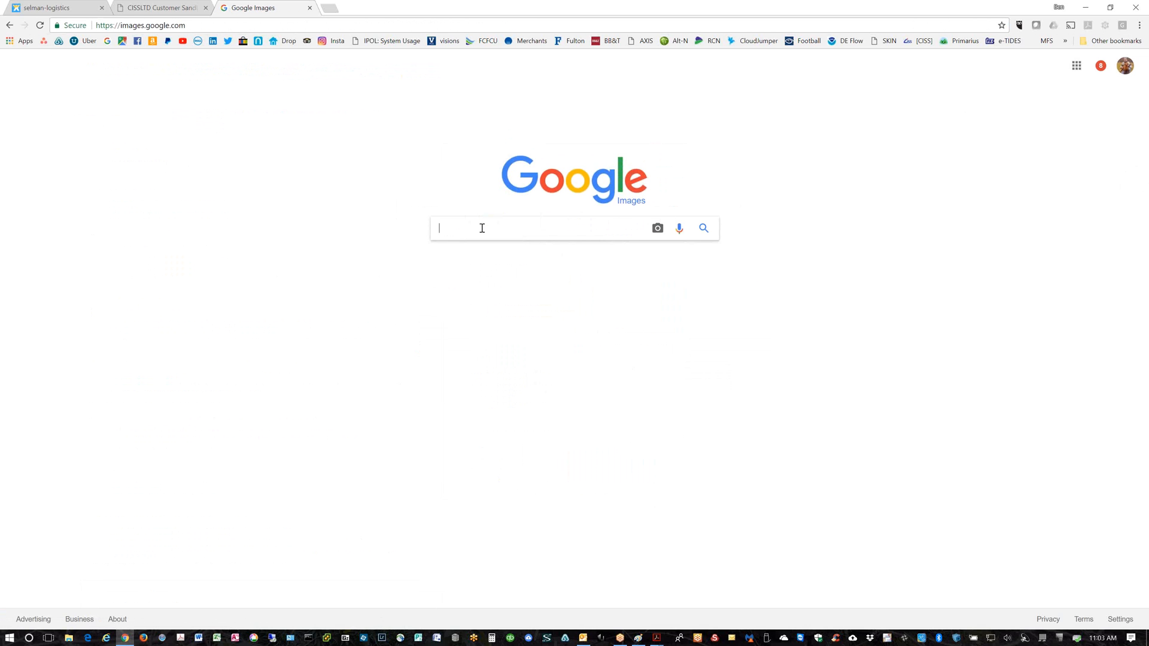
Run a Google Images search for SELMAN, then return to the CISSLTD Inventory Pro tab
{"action": "type", "text": "SELMAN"}
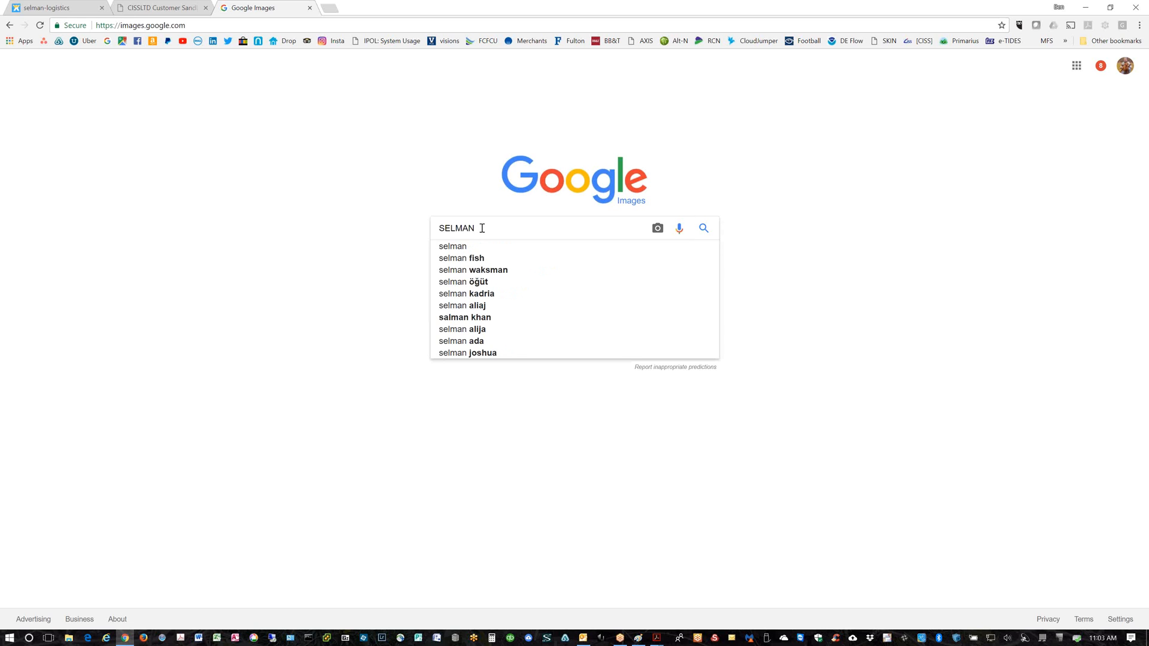
{"action": "key", "text": "Return"}
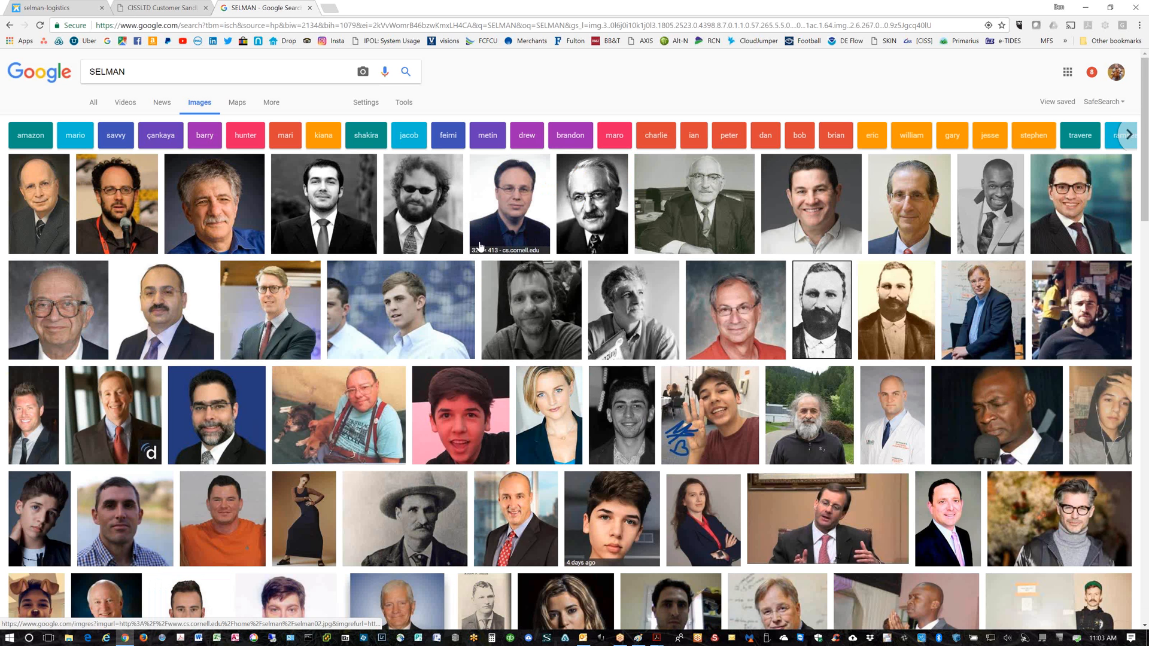
{"action": "left_click", "coordinate": [144, 70]}
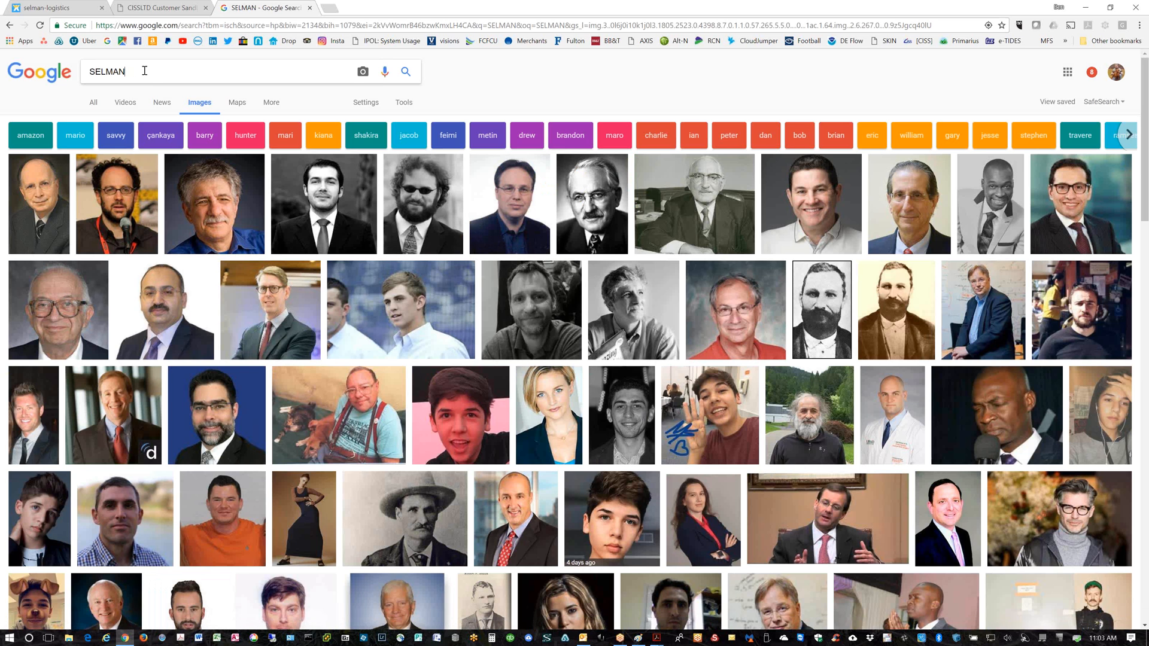
{"action": "left_click", "coordinate": [153, 8]}
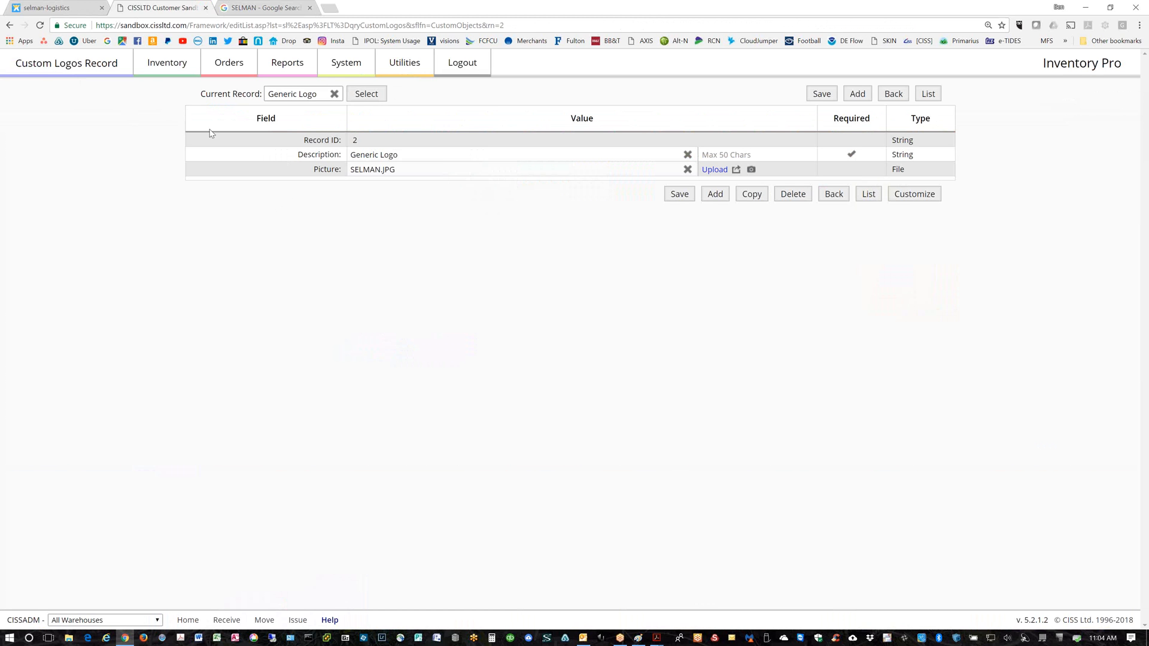
Add a new warehouse under Inventory > Warehouses with Company Name 'Marriott Long Wharf'
{"action": "left_click", "coordinate": [176, 73]}
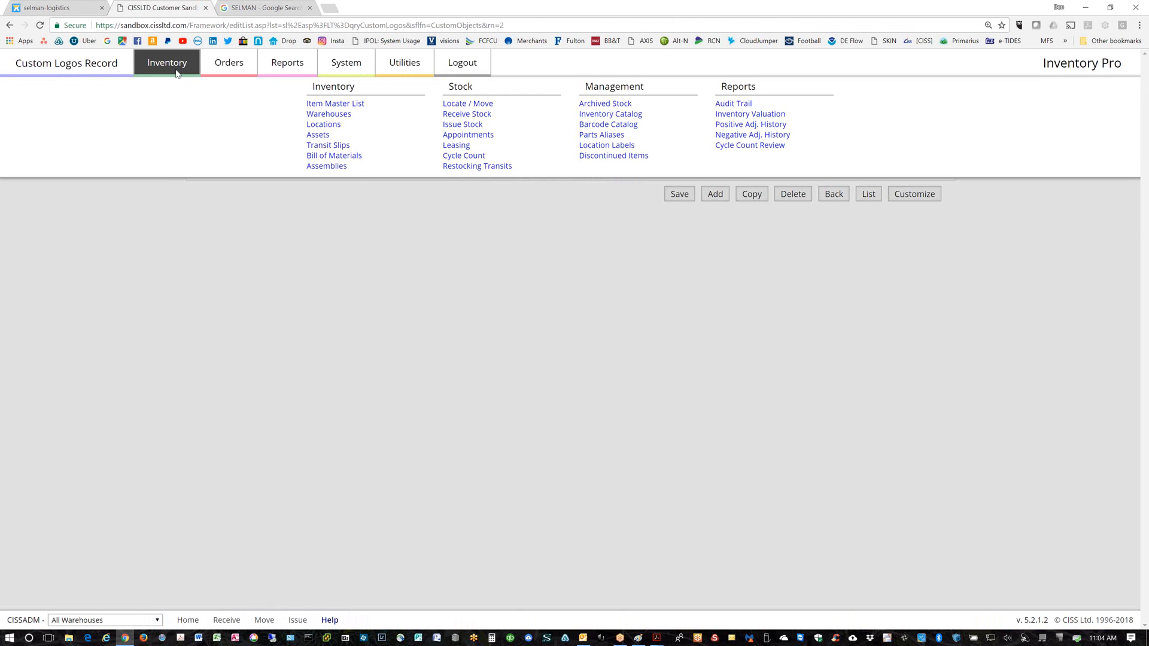
{"action": "left_click", "coordinate": [316, 115]}
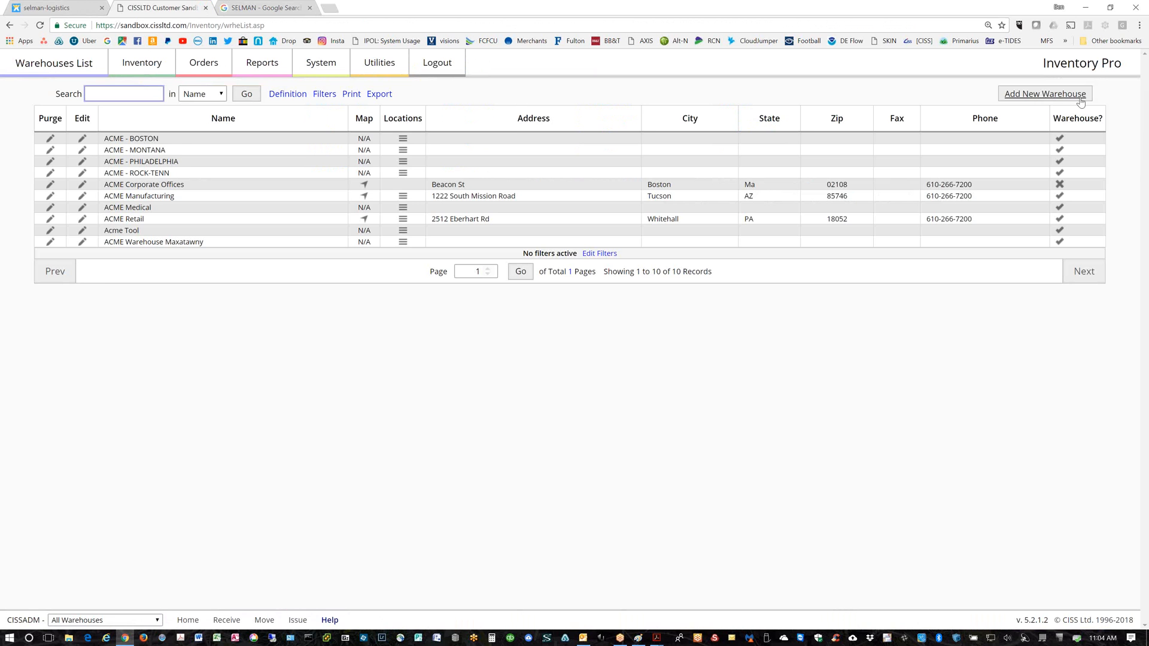
{"action": "left_click", "coordinate": [1050, 96]}
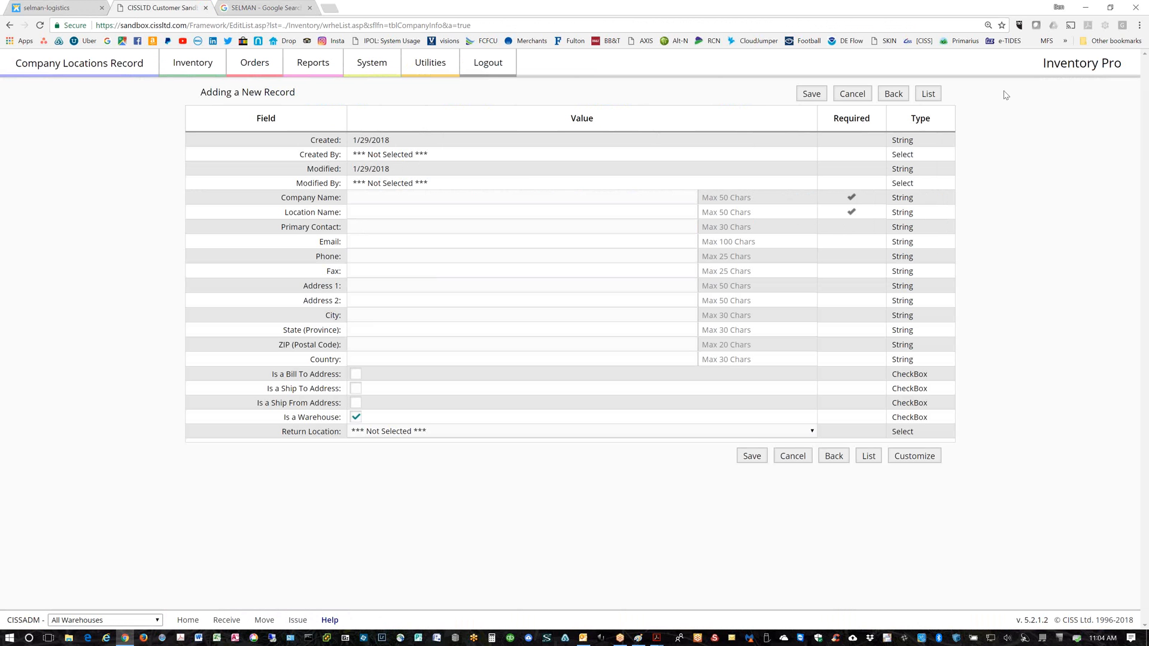
{"action": "left_click", "coordinate": [366, 199]}
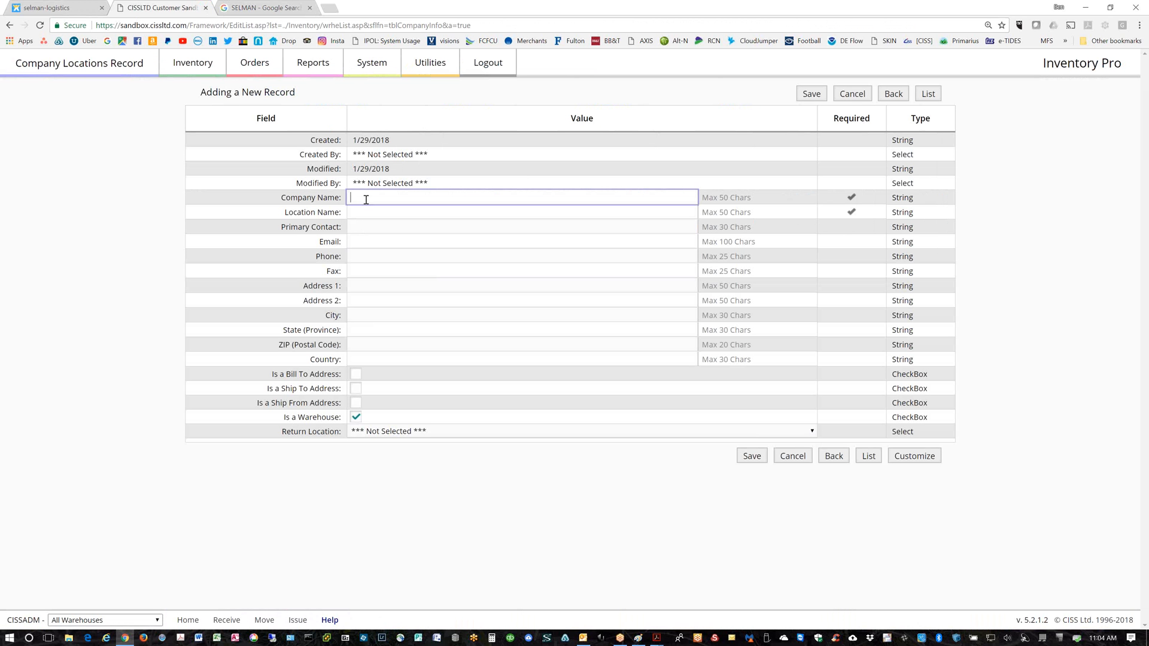
{"action": "type", "text": "mARRIOTT"}
{"action": "key", "text": "BackSpace"}
{"action": "key", "text": "BackSpace"}
{"action": "key", "text": "BackSpace"}
{"action": "key", "text": "BackSpace"}
{"action": "key", "text": "BackSpace"}
{"action": "key", "text": "BackSpace"}
{"action": "key", "text": "BackSpace"}
{"action": "key", "text": "BackSpace"}
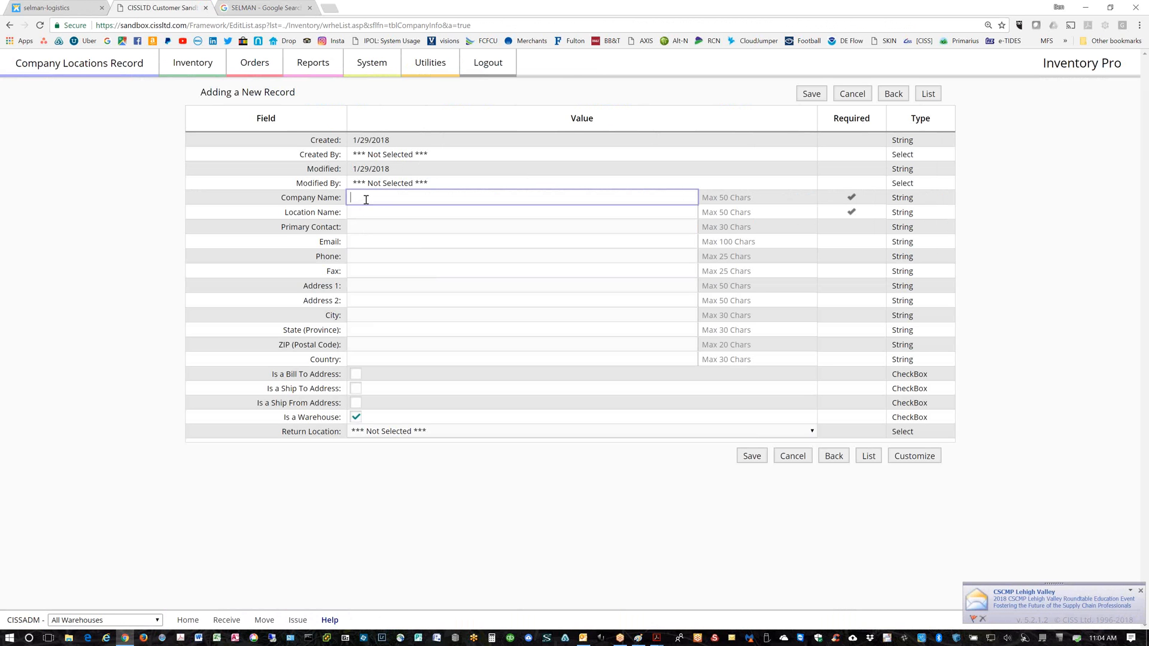
{"action": "type", "text": "Marriott Long Wharf"}
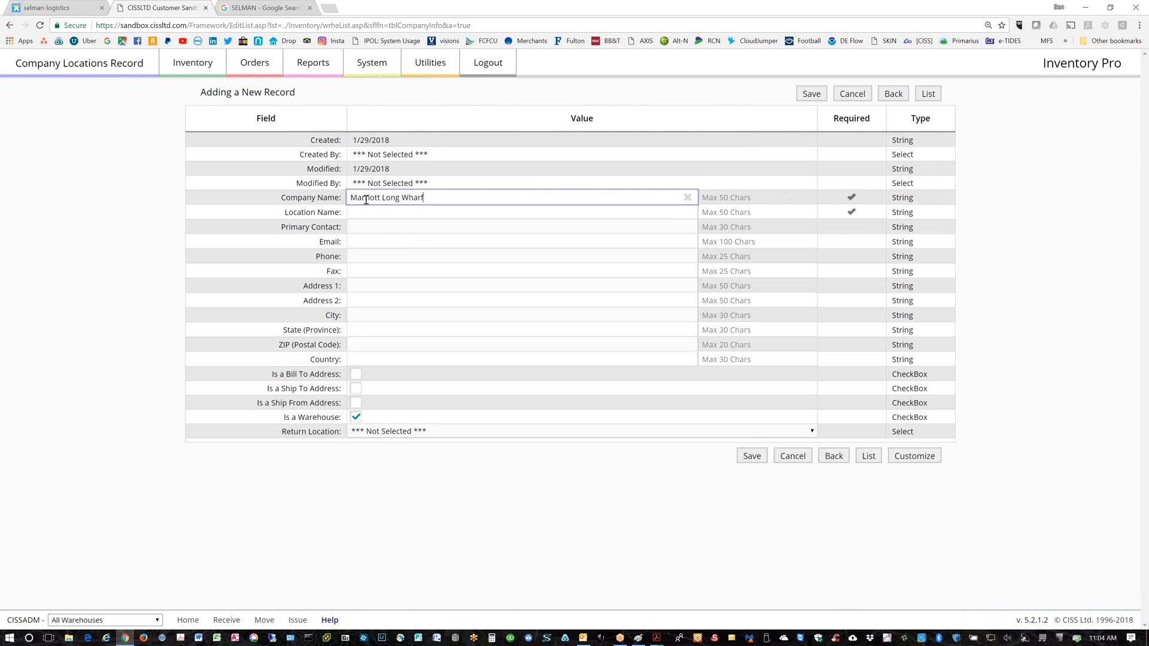
Enter Boston as the city and MA as the state
{"action": "key", "text": "Tab"}
{"action": "key", "text": "Tab"}
{"action": "key", "text": "Tab"}
{"action": "key", "text": "Tab"}
{"action": "key", "text": "Tab"}
{"action": "key", "text": "Tab"}
{"action": "key", "text": "Tab"}
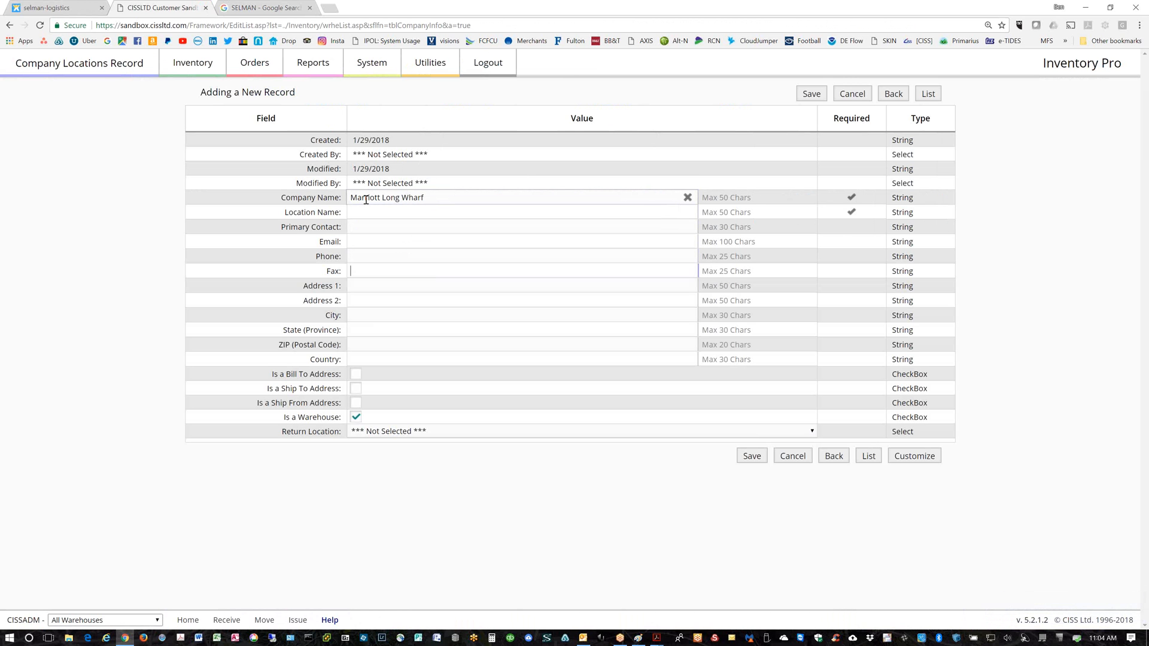
{"action": "key", "text": "Tab"}
{"action": "type", "text": "Boston"}
{"action": "key", "text": "Tab"}
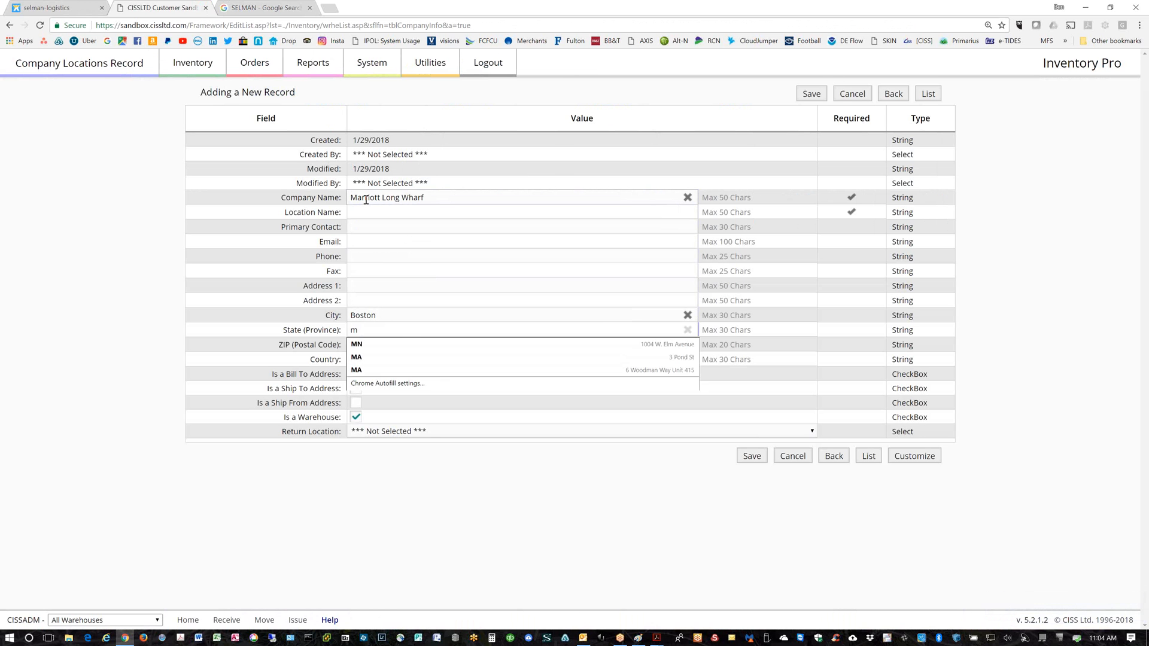
{"action": "type", "text": "MA"}
{"action": "key", "text": "Tab"}
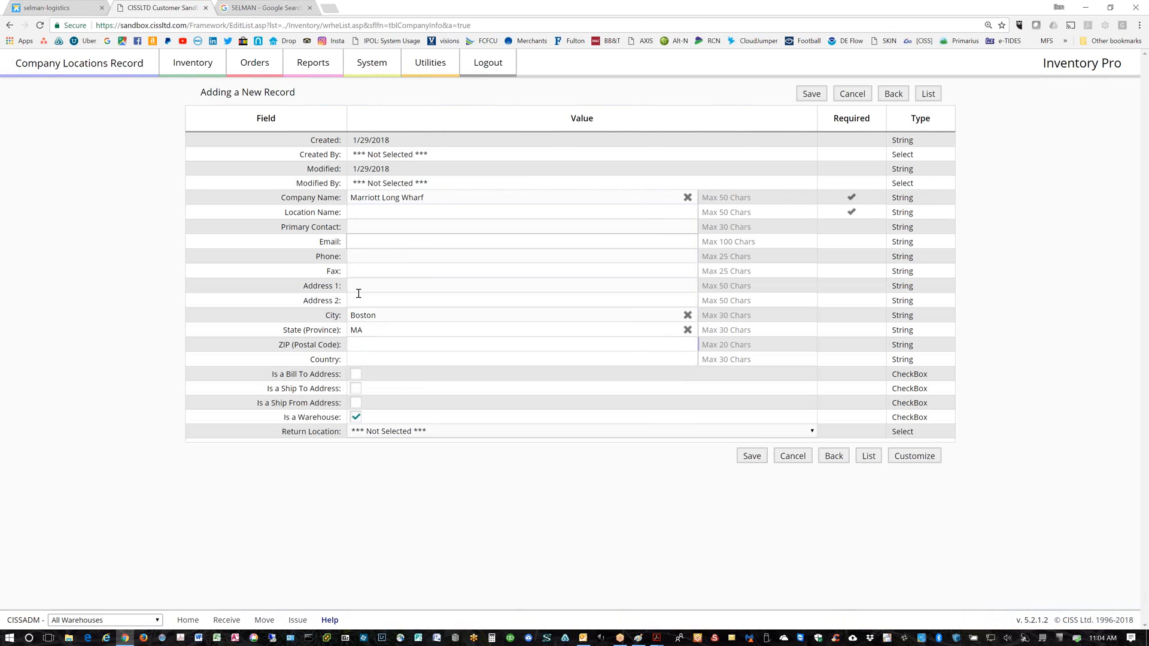
Mark the location as Ship To and Ship From, set country USA, and try saving
{"action": "left_click", "coordinate": [356, 374]}
{"action": "left_click", "coordinate": [356, 404]}
{"action": "left_click", "coordinate": [356, 374]}
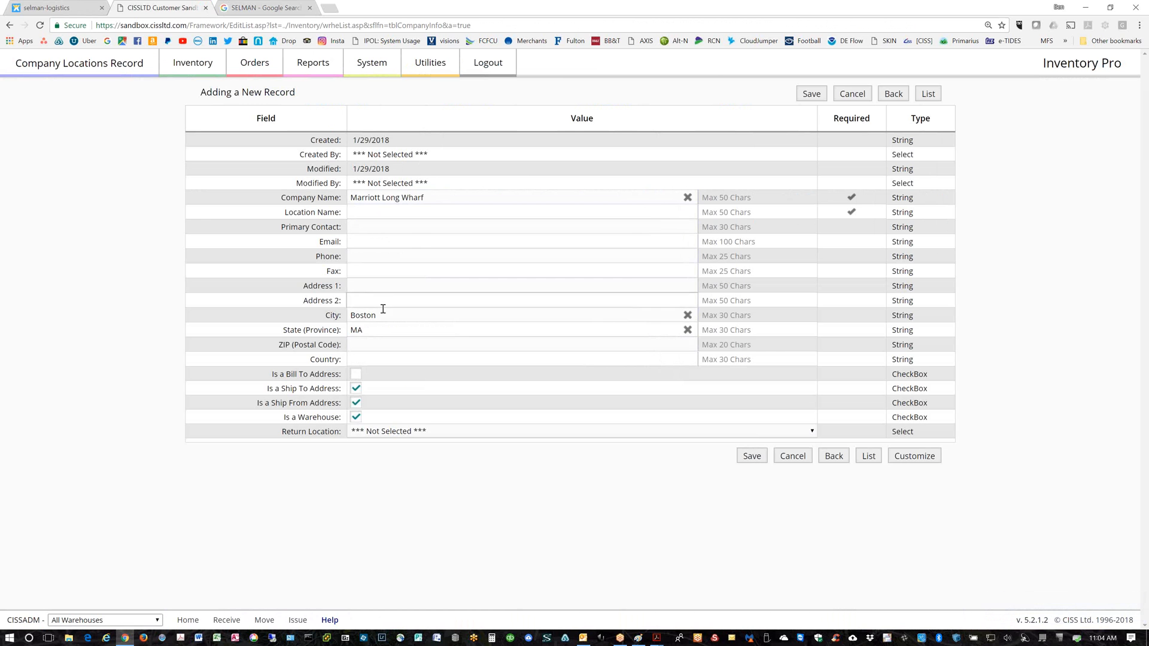
{"action": "left_click", "coordinate": [358, 359]}
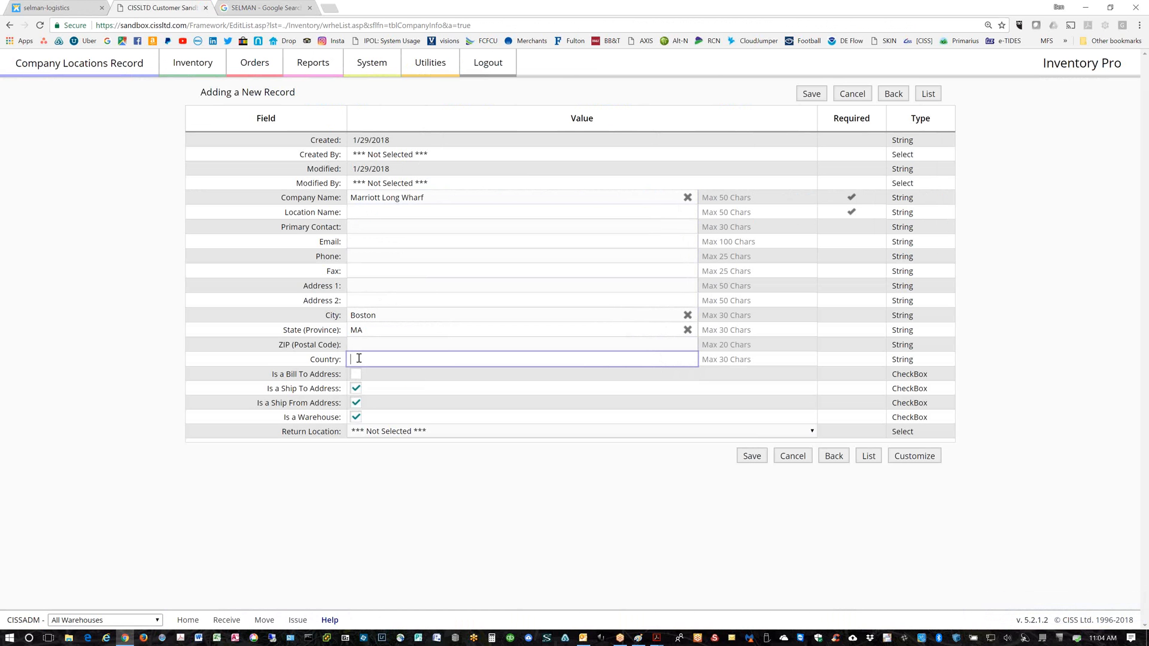
{"action": "type", "text": "USA"}
{"action": "left_click", "coordinate": [752, 458]}
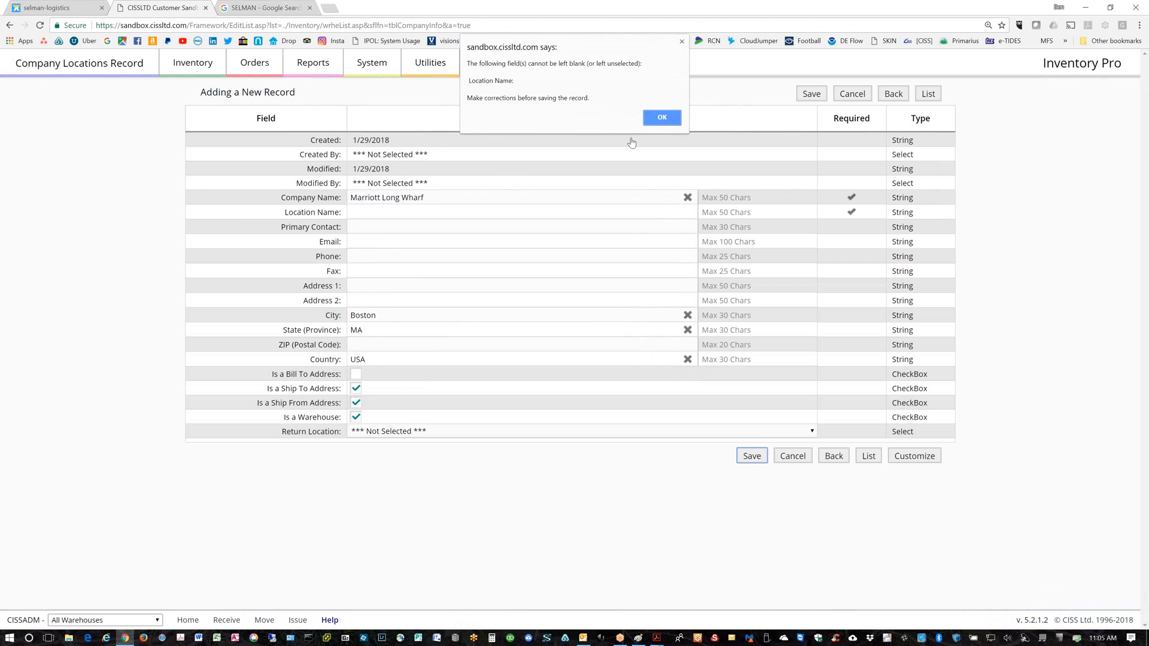
Dismiss the warning, copy 'Marriott Long Wharf' into Location Name, and save the warehouse
{"action": "left_click", "coordinate": [660, 116]}
{"action": "left_click_drag", "start_coordinate": [334, 202], "coordinate": [334, 202]}
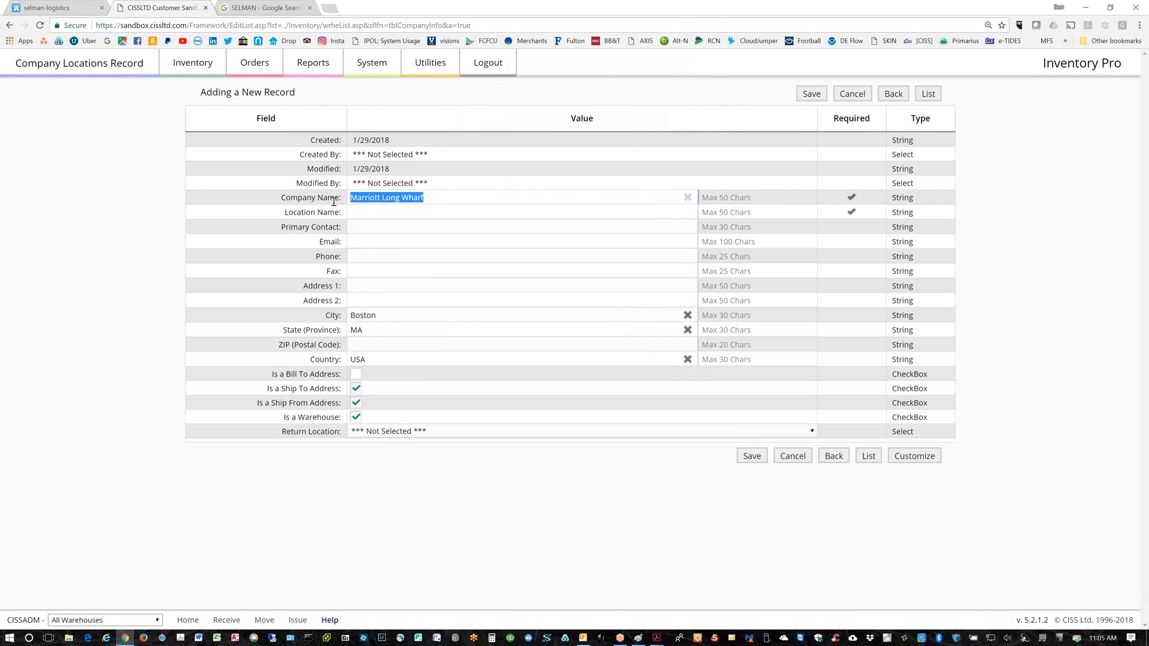
{"action": "key", "text": "ctrl+c"}
{"action": "left_click", "coordinate": [366, 213]}
{"action": "key", "text": "ctrl+v"}
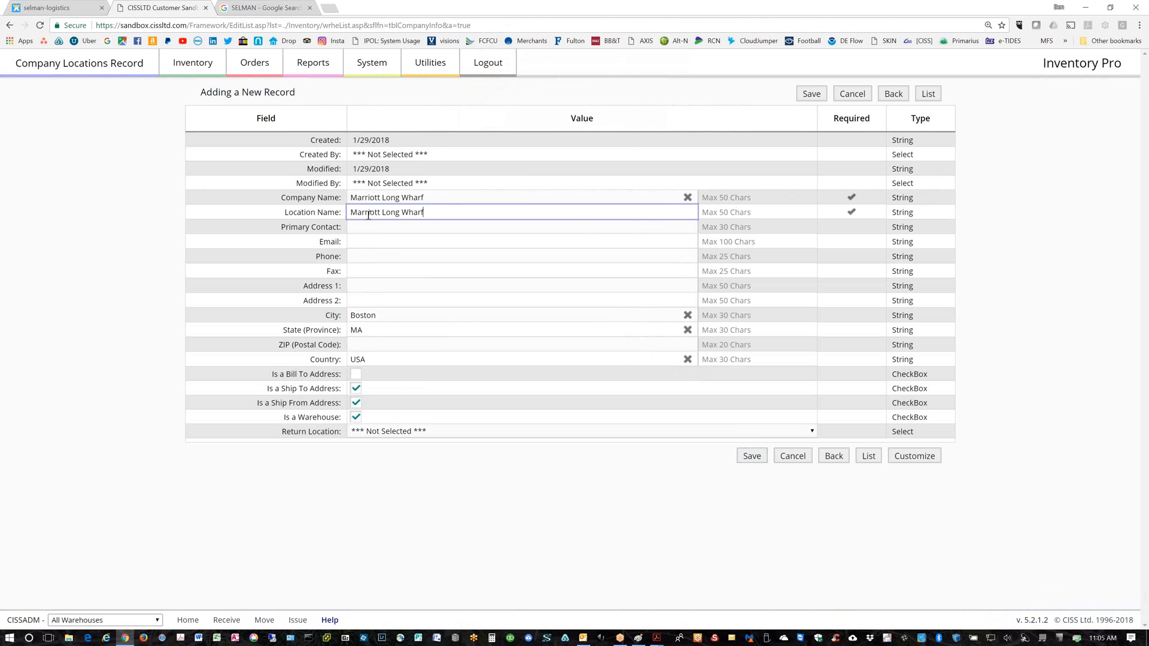
{"action": "left_click", "coordinate": [752, 457]}
Return to the warehouses list and locate Marriott Long Wharf under Boston, MA
{"action": "left_click", "coordinate": [869, 456]}
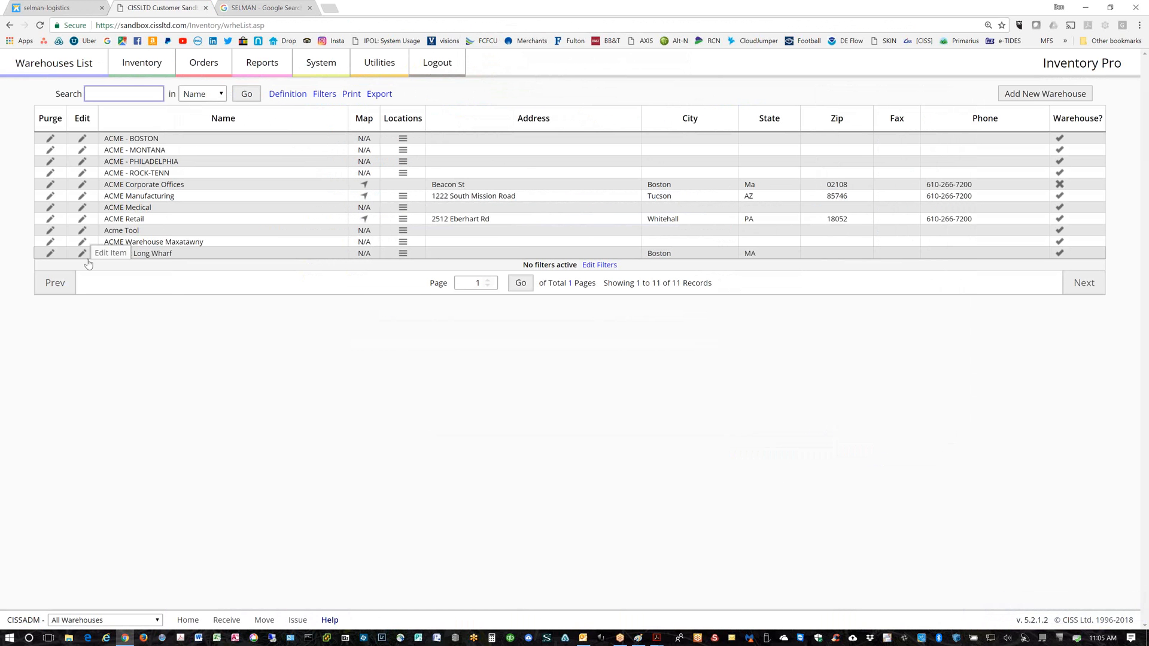
{"action": "left_click_drag", "start_coordinate": [181, 254], "coordinate": [103, 254]}
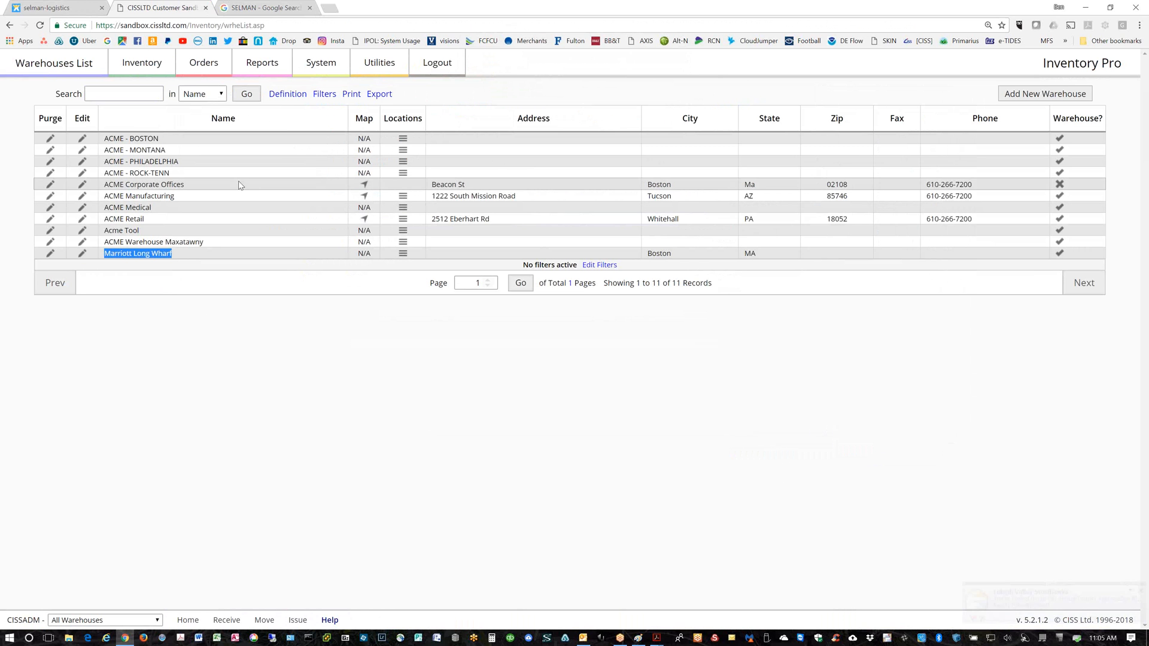
{"action": "left_click", "coordinate": [316, 70]}
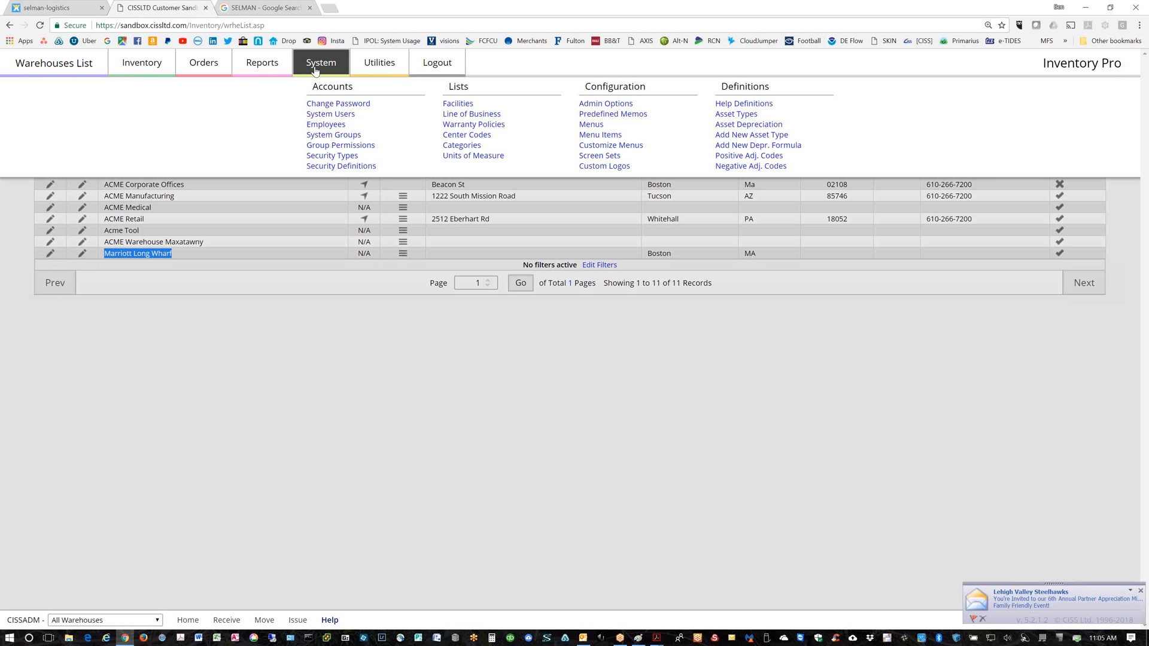
Check the system users, then open Group Permissions for CUSTOMER and view Purchase Orders rights
{"action": "left_click", "coordinate": [320, 116]}
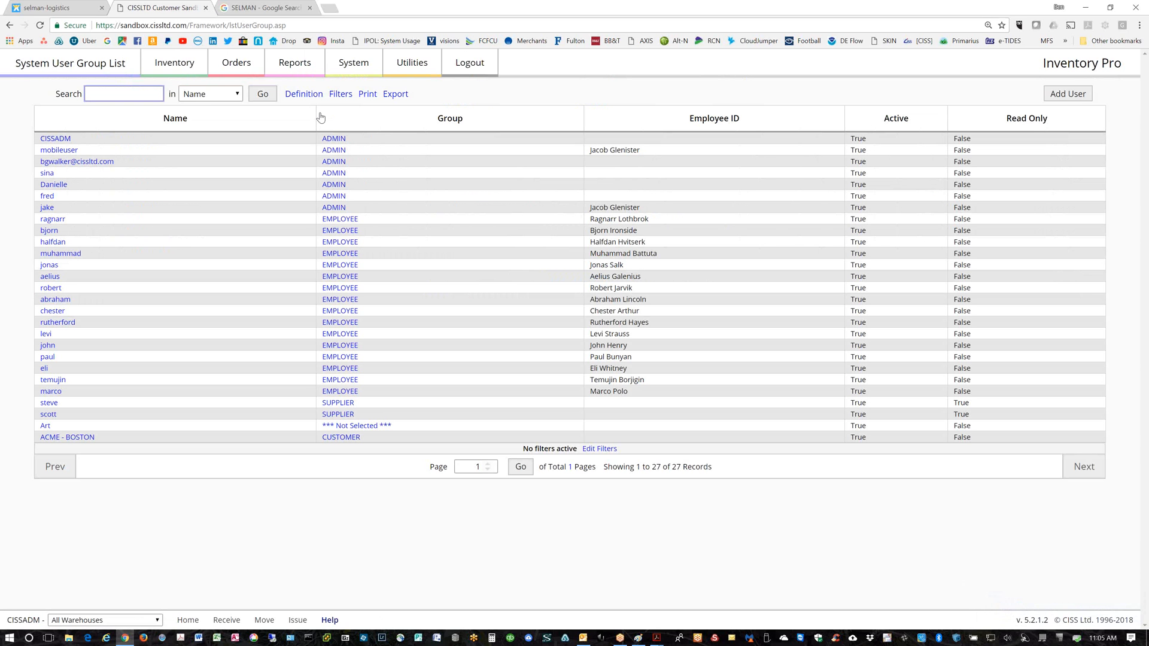
{"action": "left_click", "coordinate": [355, 67]}
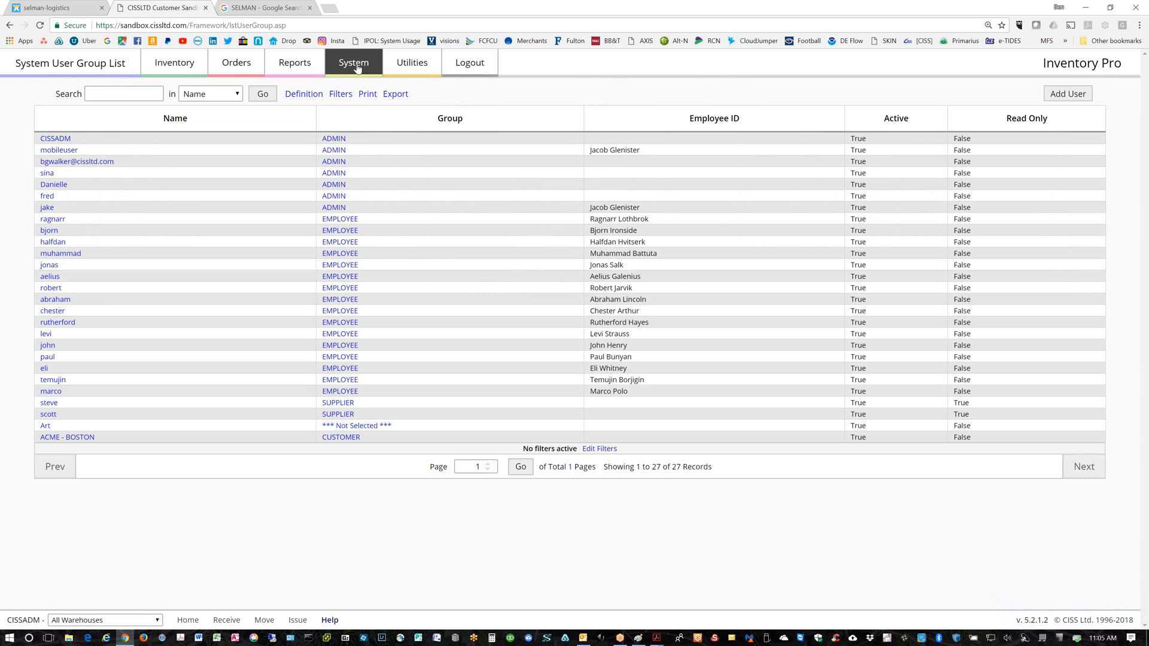
{"action": "left_click", "coordinate": [341, 144]}
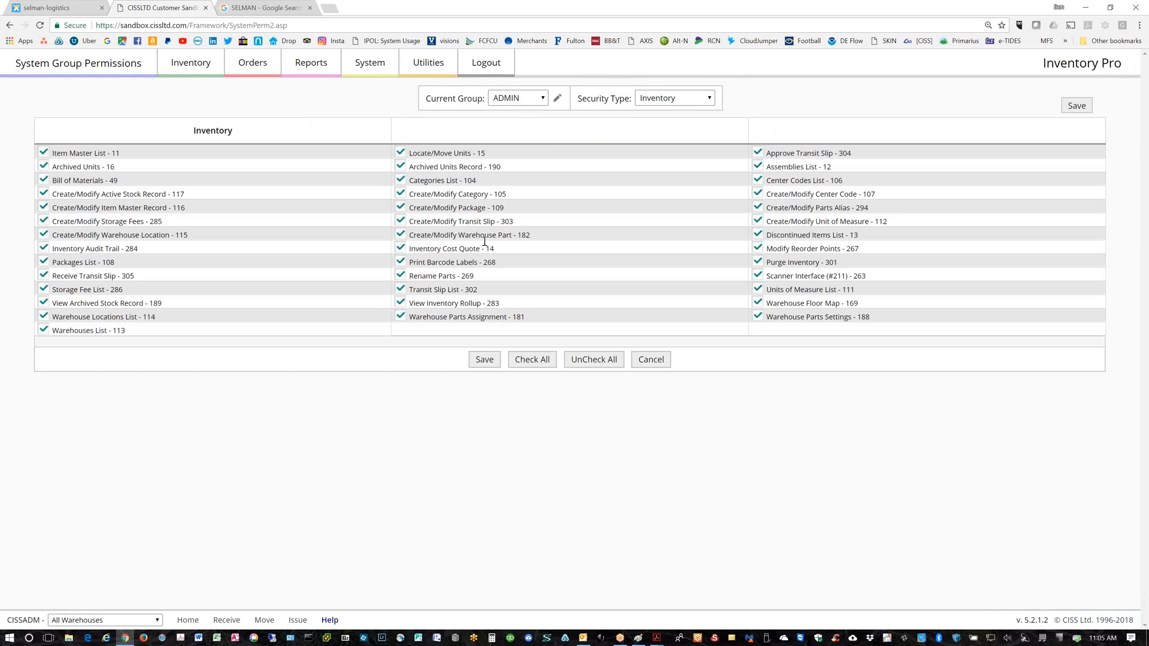
{"action": "left_click", "coordinate": [546, 101]}
{"action": "left_click", "coordinate": [518, 131]}
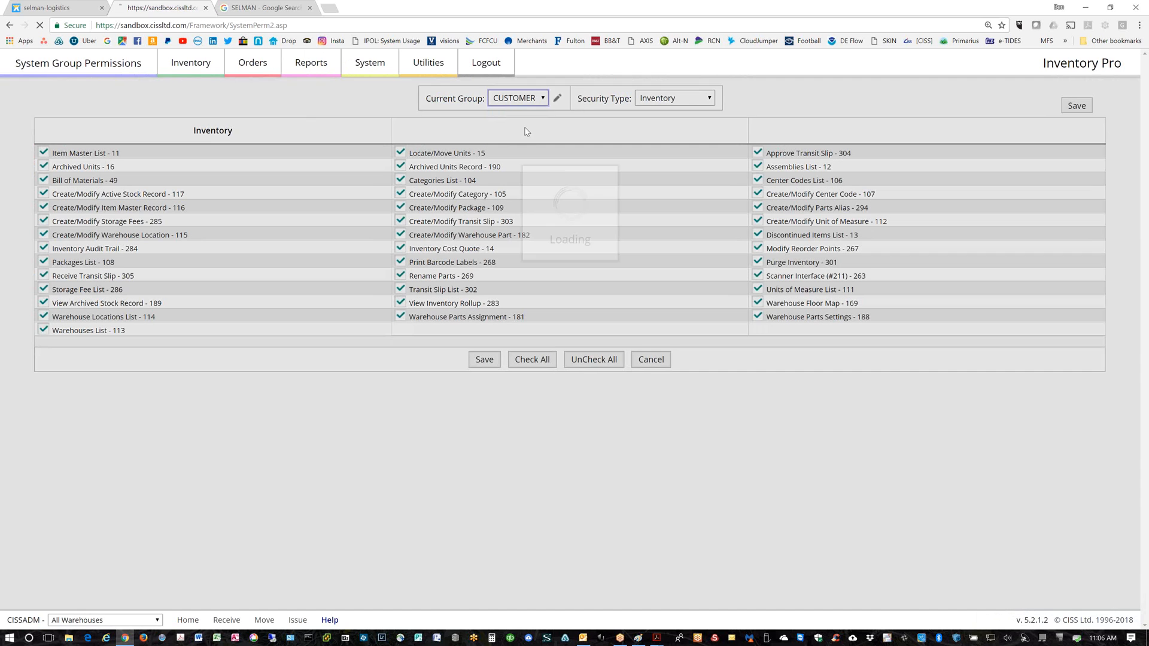
{"action": "left_click", "coordinate": [710, 99]}
{"action": "left_click", "coordinate": [681, 133]}
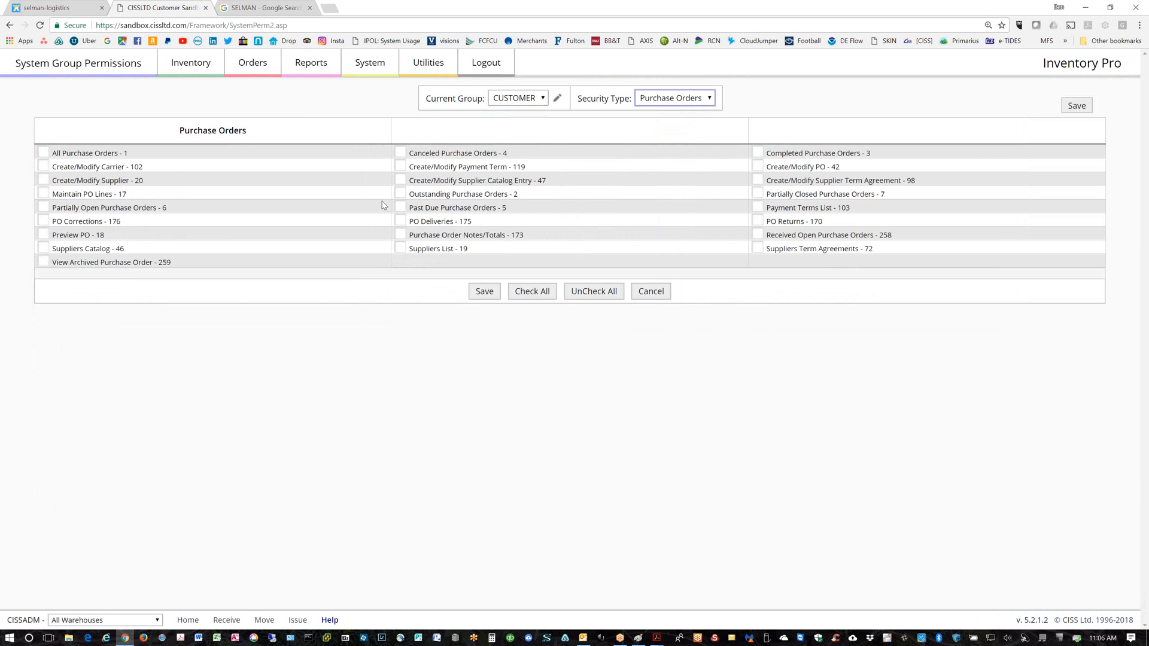
Switch to Shipping Orders, grant Bill of Ladings, and save the CUSTOMER group's permissions
{"action": "left_click", "coordinate": [709, 99]}
{"action": "left_click", "coordinate": [667, 167]}
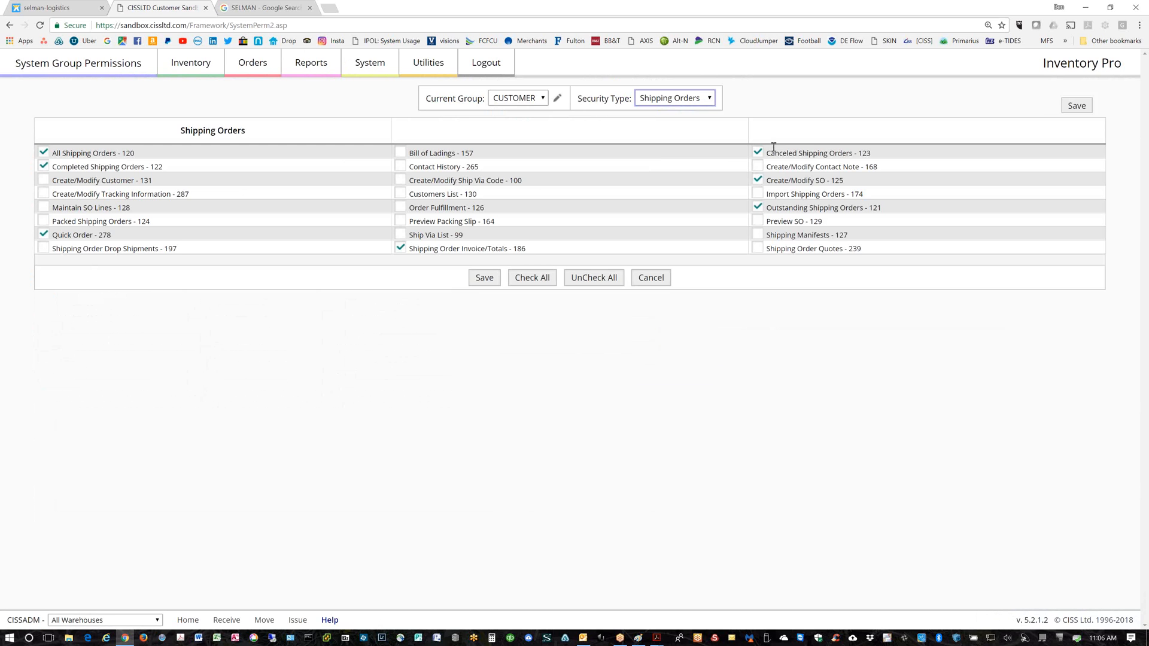
{"action": "left_click", "coordinate": [401, 154]}
{"action": "left_click", "coordinate": [488, 279]}
From System > System Users, open the record of an EMPLOYEE-group user assigned to ACME Manufacturing
{"action": "left_click", "coordinate": [179, 71]}
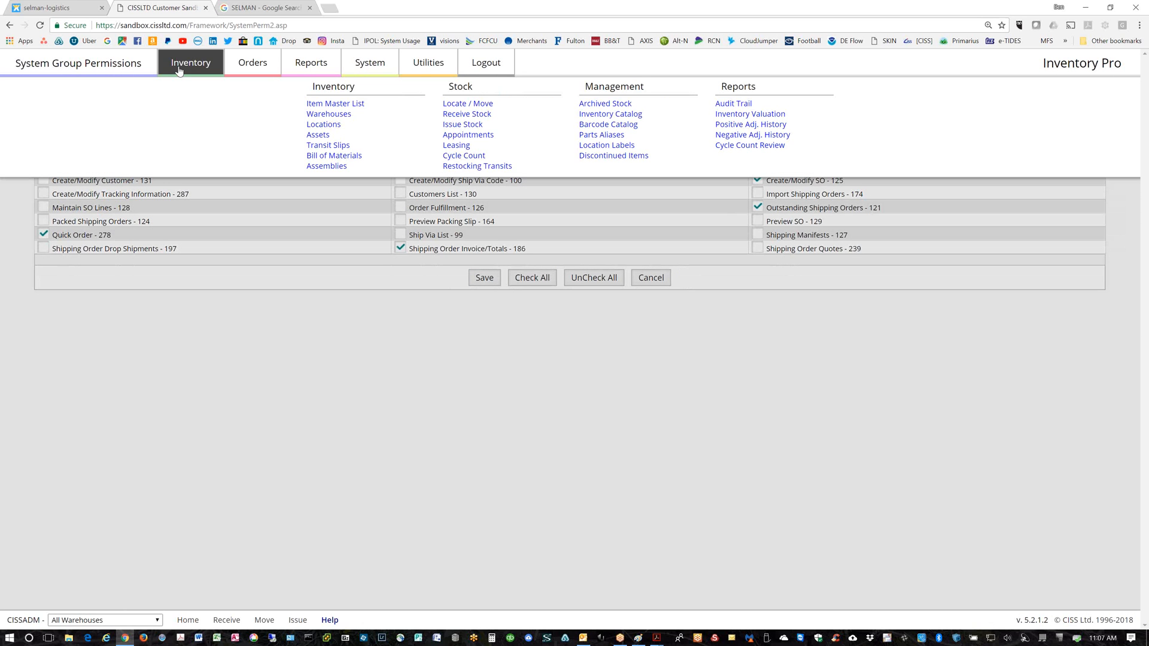
{"action": "left_click", "coordinate": [390, 70]}
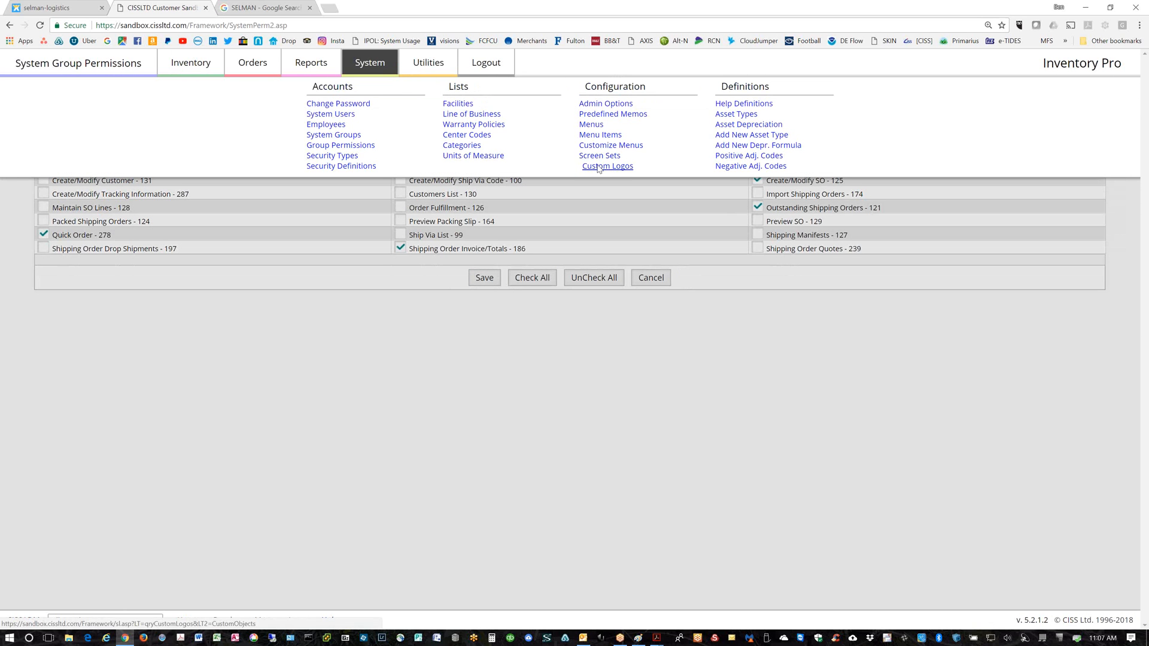
{"action": "left_click", "coordinate": [331, 115]}
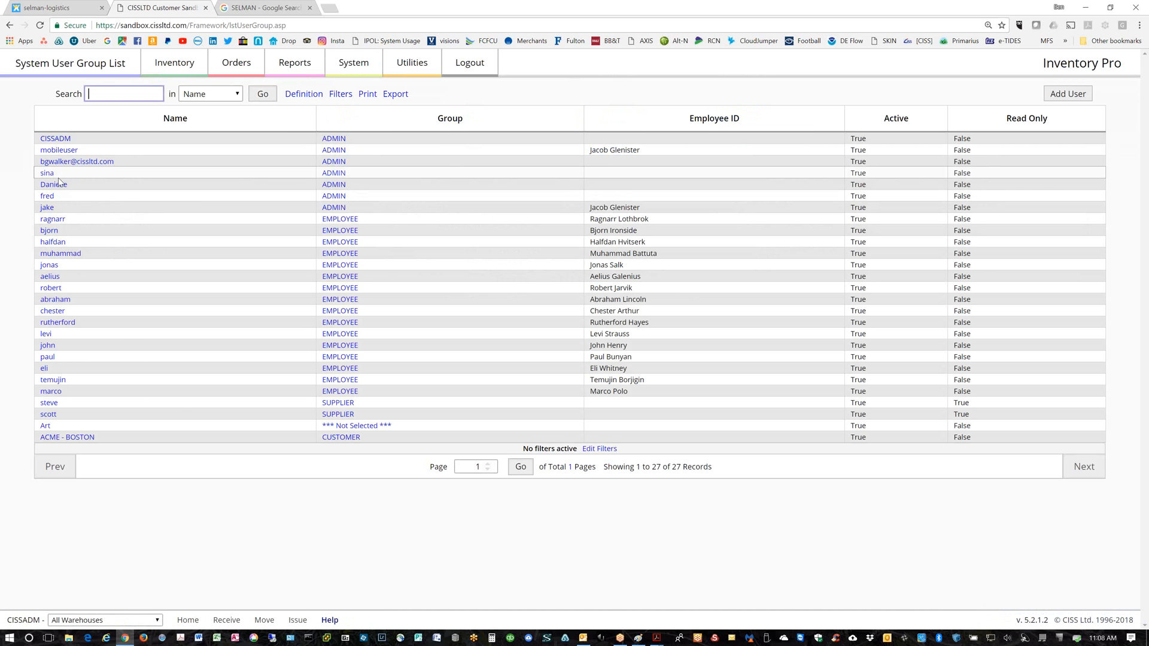
{"action": "left_click", "coordinate": [50, 219]}
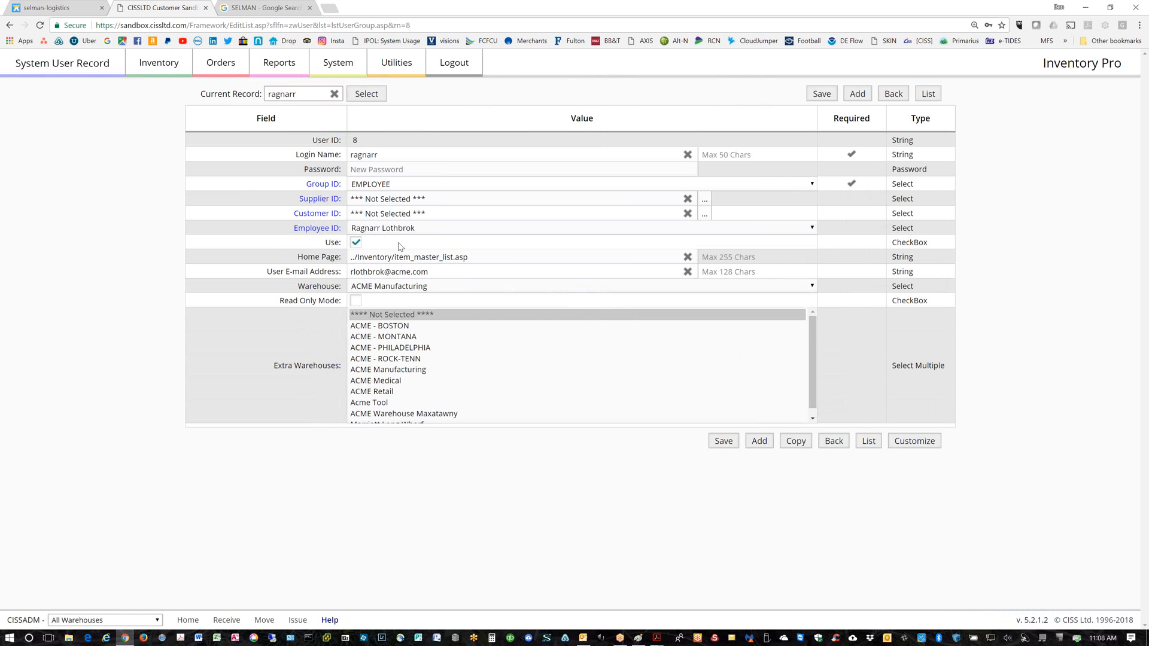
Change the employee user's Warehouse from ACME Manufacturing to Marriott Long Wharf
{"action": "left_click", "coordinate": [438, 288]}
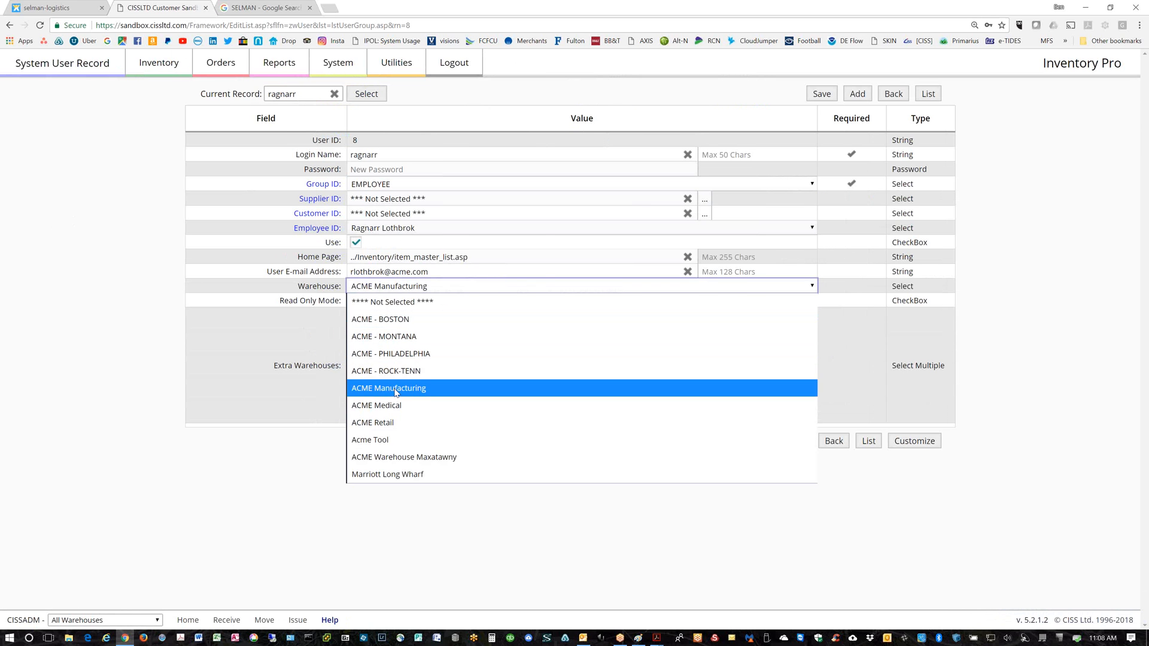
{"action": "left_click", "coordinate": [386, 473]}
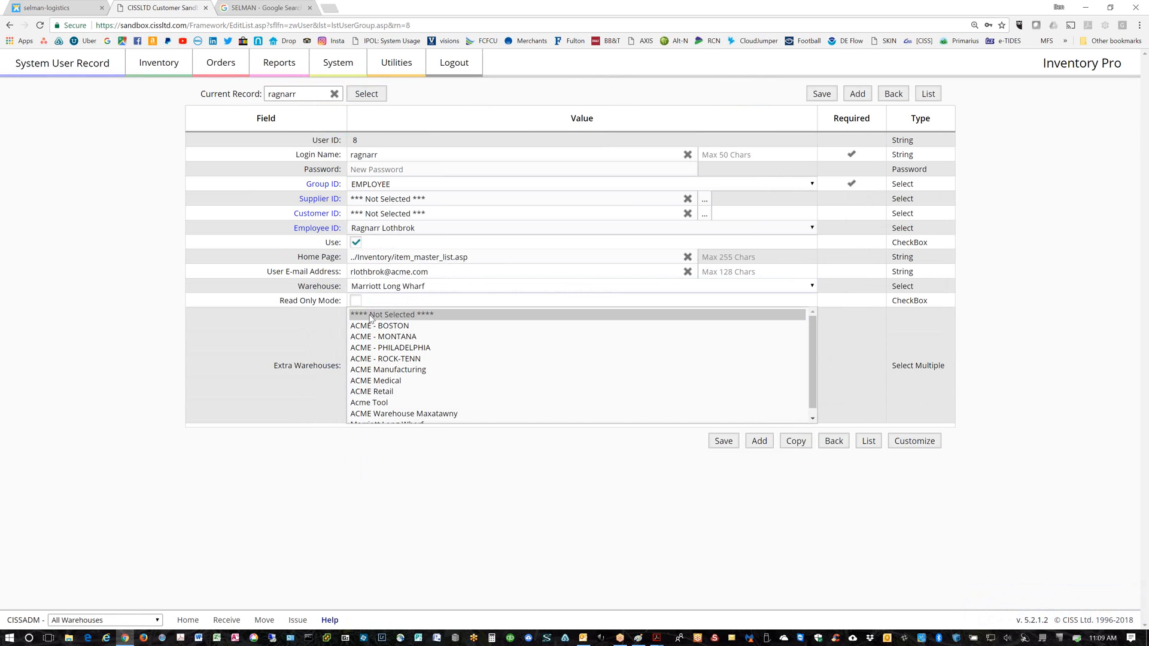
{"action": "left_click", "coordinate": [443, 284]}
{"action": "left_click", "coordinate": [375, 287]}
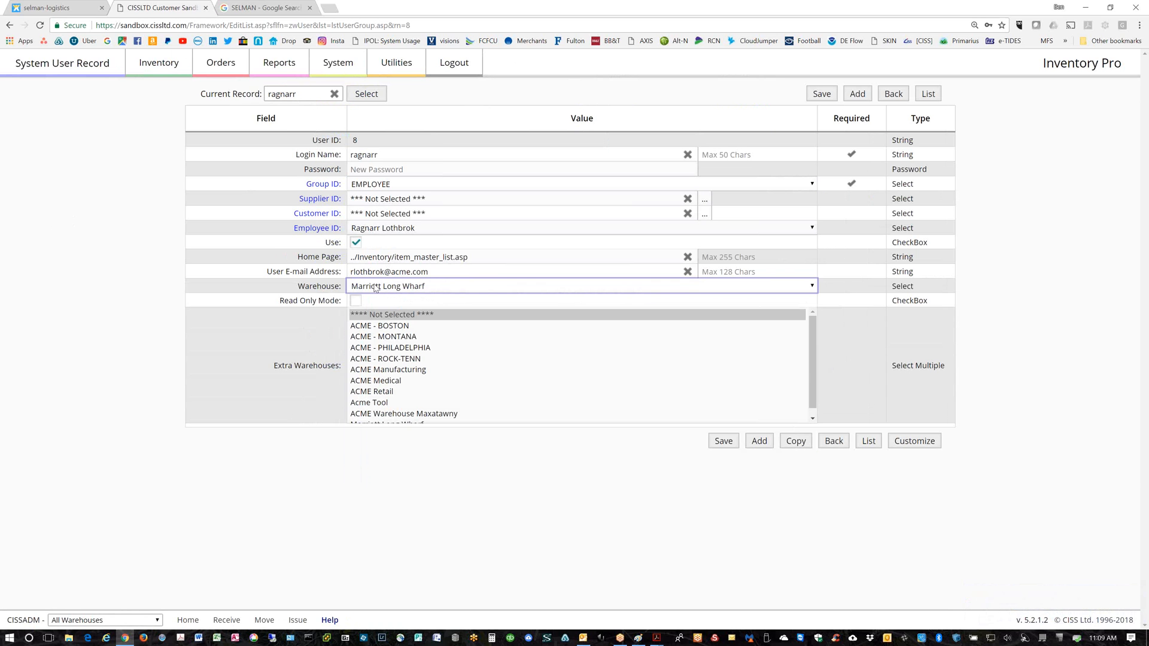
Add ACME - MONTANA and ACME Manufacturing as the user's extra warehouses
{"action": "left_click", "coordinate": [386, 338], "text": "ctrl"}
{"action": "left_click", "coordinate": [377, 371], "text": "ctrl"}
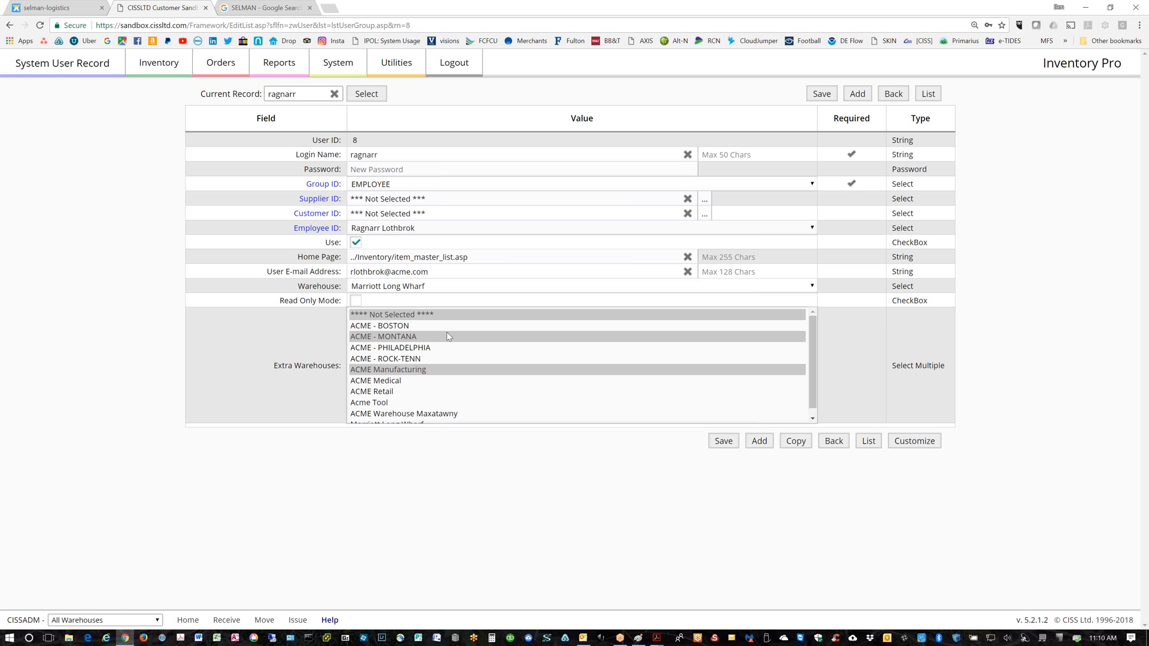
Leave the user record and start a new warehouse with Company Name 'NYC Marriott'
{"action": "left_click", "coordinate": [162, 64]}
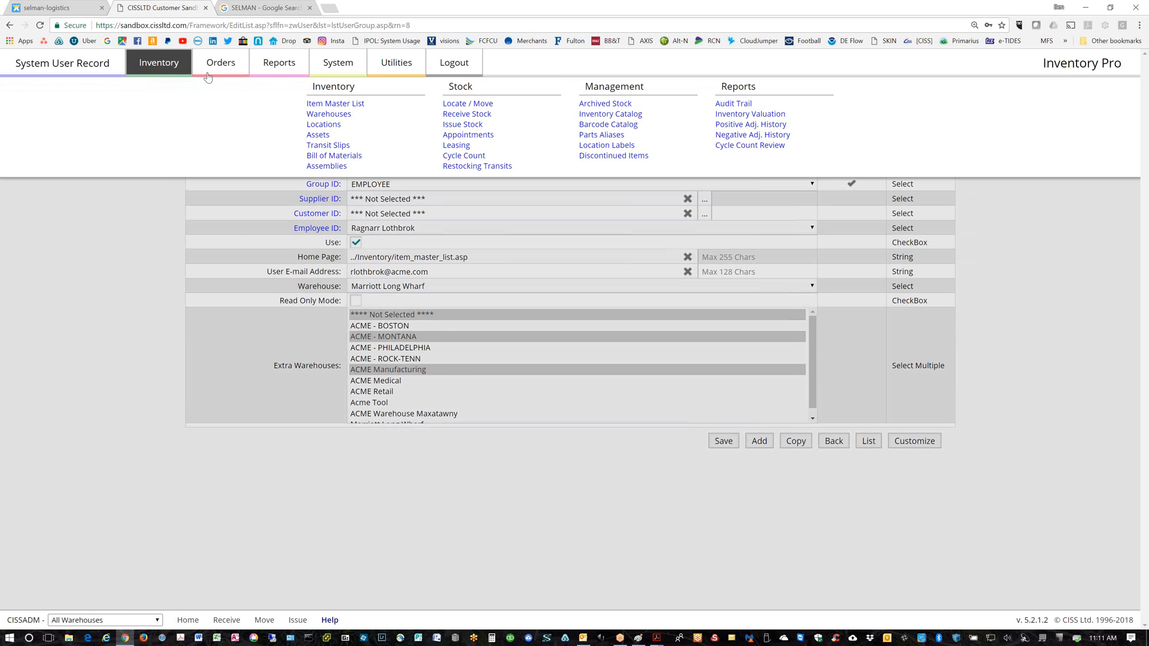
{"action": "left_click", "coordinate": [332, 114]}
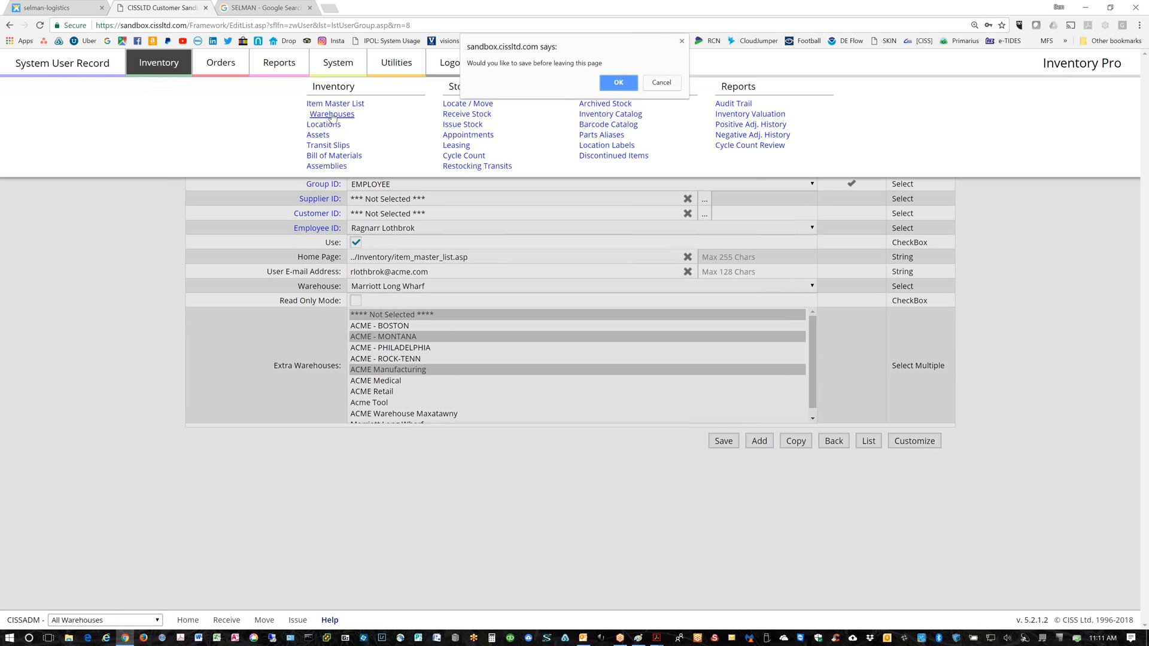
{"action": "left_click", "coordinate": [608, 85]}
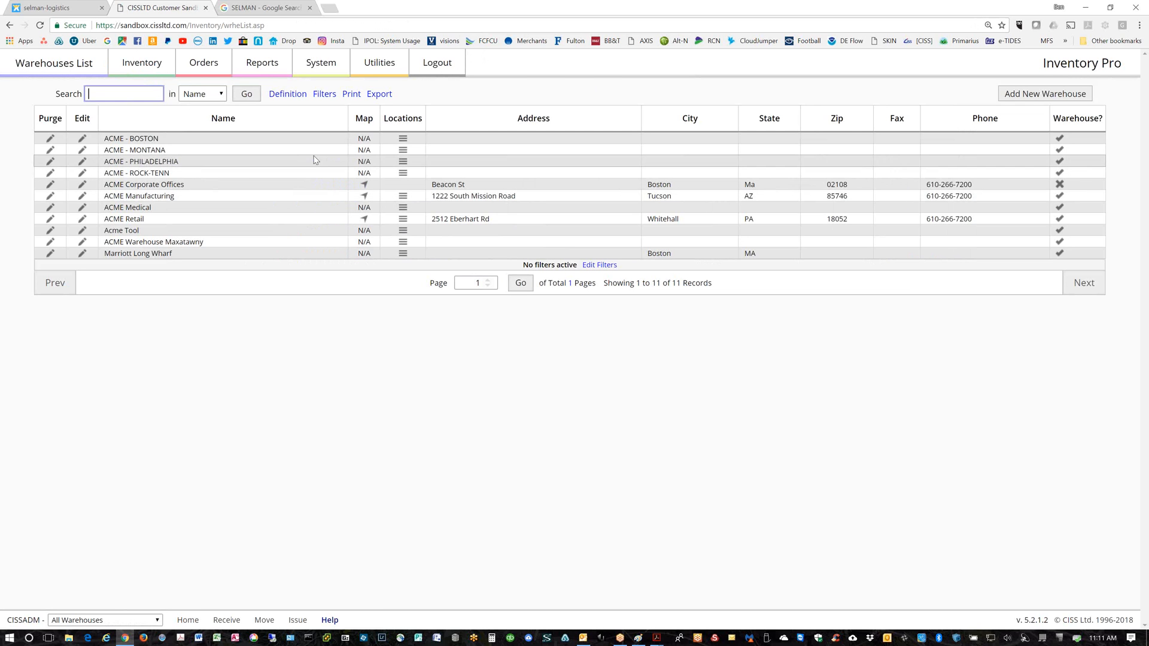
{"action": "left_click", "coordinate": [1019, 94]}
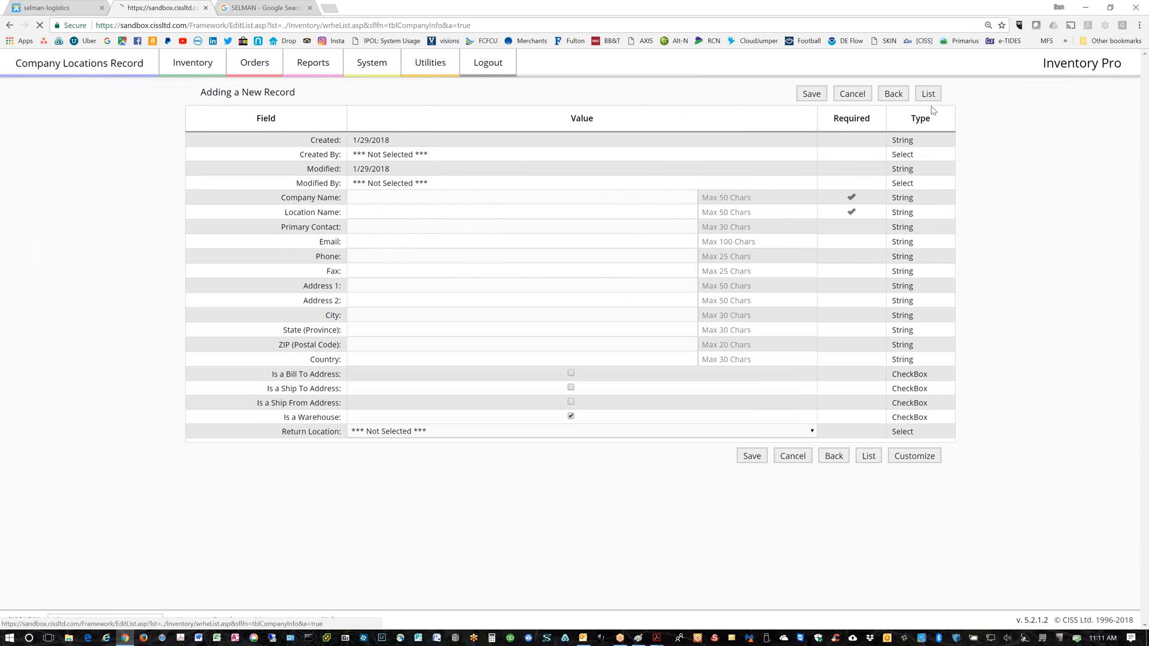
{"action": "left_click", "coordinate": [377, 198]}
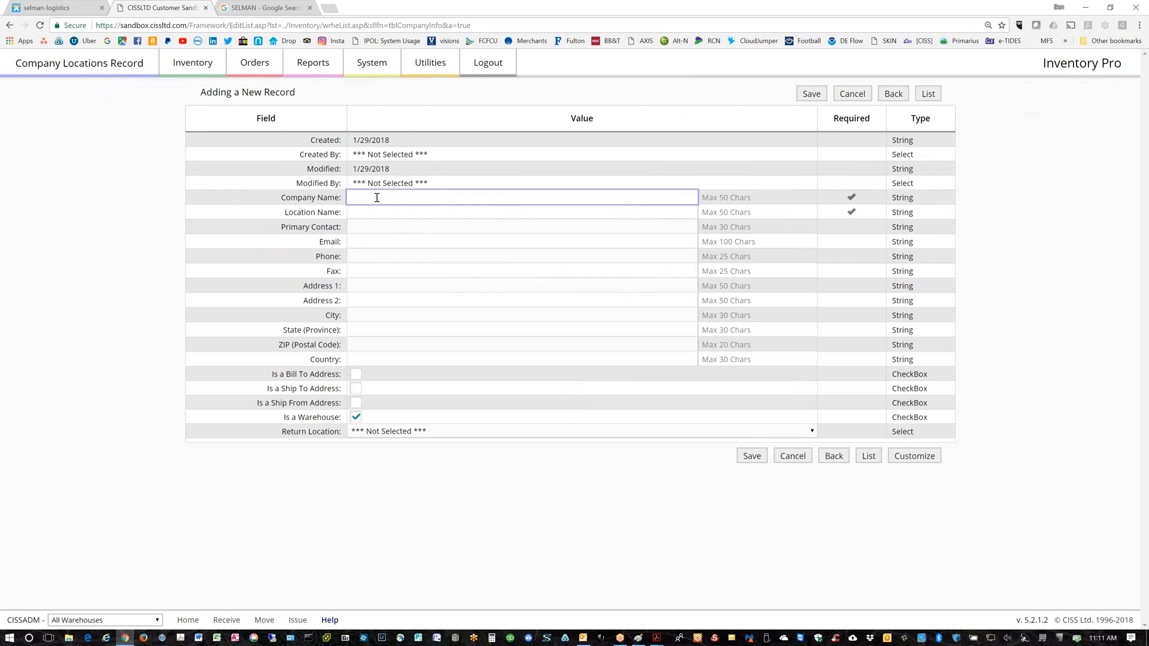
{"action": "type", "text": "NYC Marriott"}
Copy the company name into Location Name, tick Ship To and Ship From, and save
{"action": "left_click_drag", "start_coordinate": [404, 200], "coordinate": [350, 195]}
{"action": "key", "text": "ctrl+c"}
{"action": "left_click", "coordinate": [357, 212]}
{"action": "key", "text": "ctrl+v"}
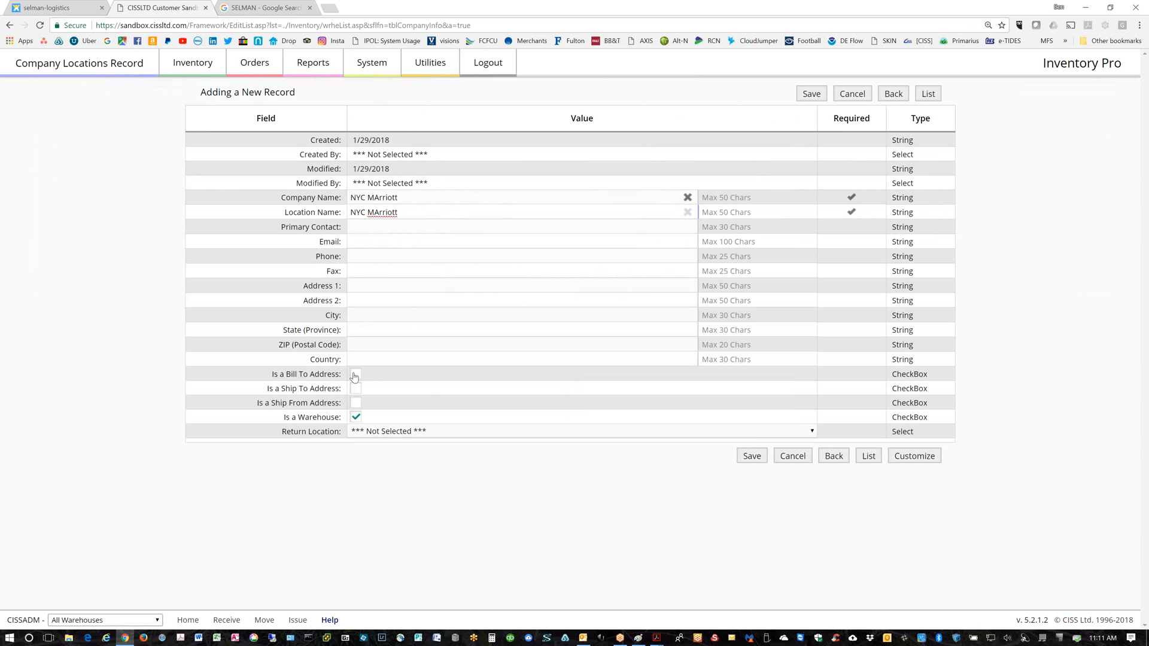
{"action": "left_click", "coordinate": [356, 389]}
{"action": "left_click", "coordinate": [356, 402]}
{"action": "left_click", "coordinate": [757, 460]}
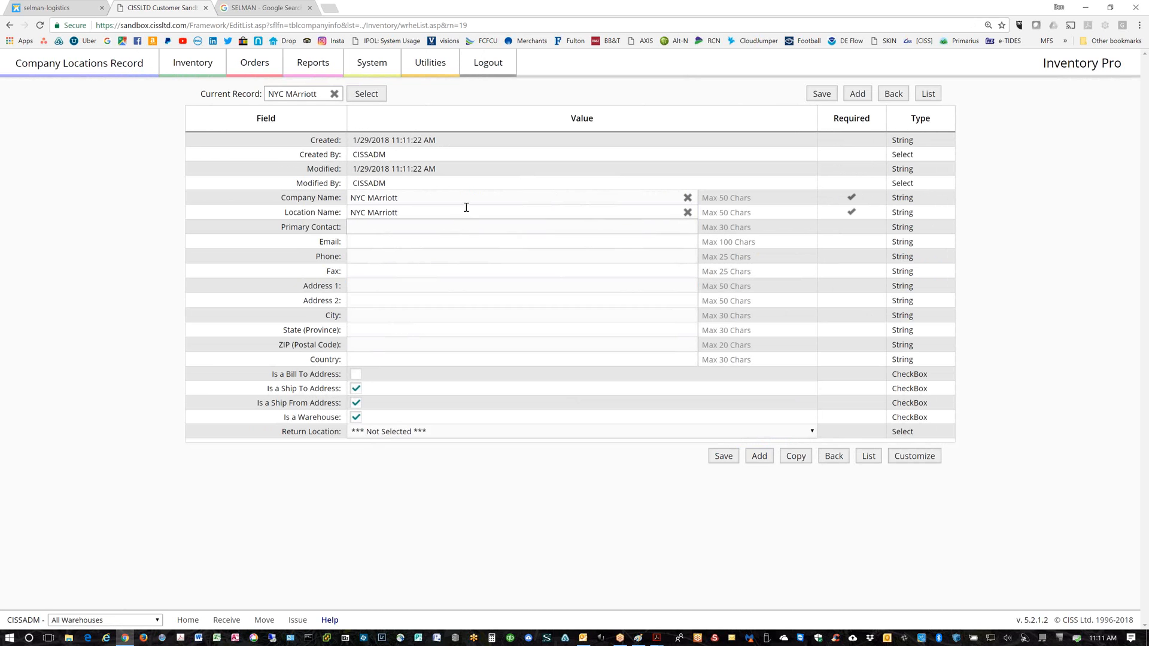
Begin another blank warehouse record, confirming departure from the saved NYC Marriott record
{"action": "left_click", "coordinate": [333, 196]}
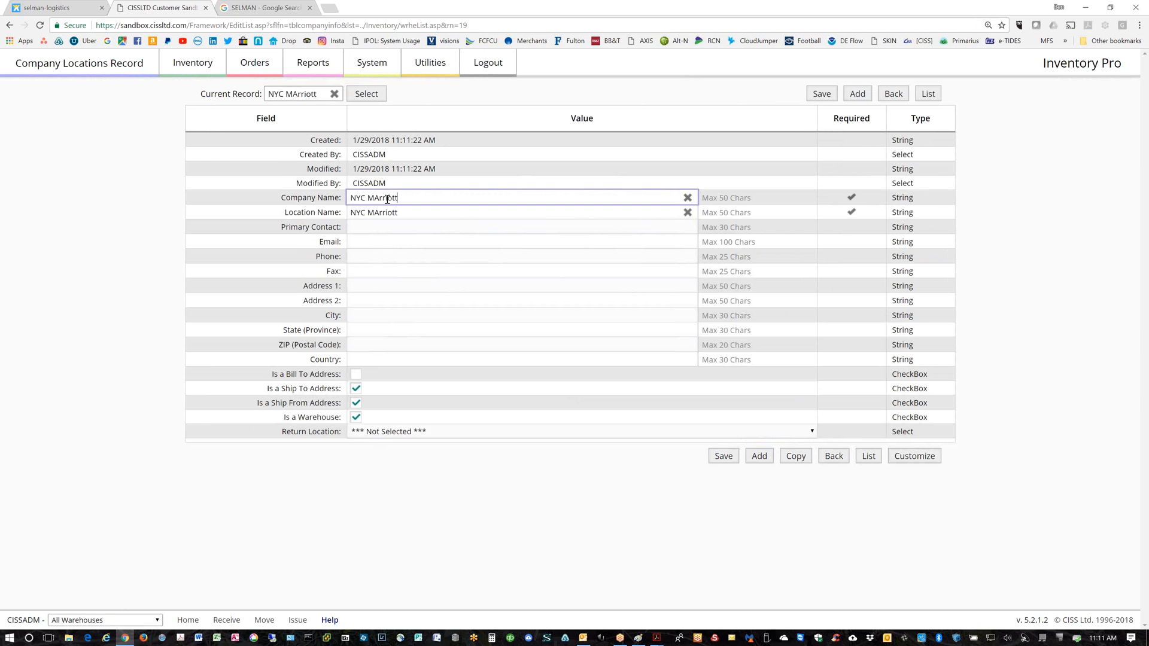
{"action": "left_click", "coordinate": [856, 96]}
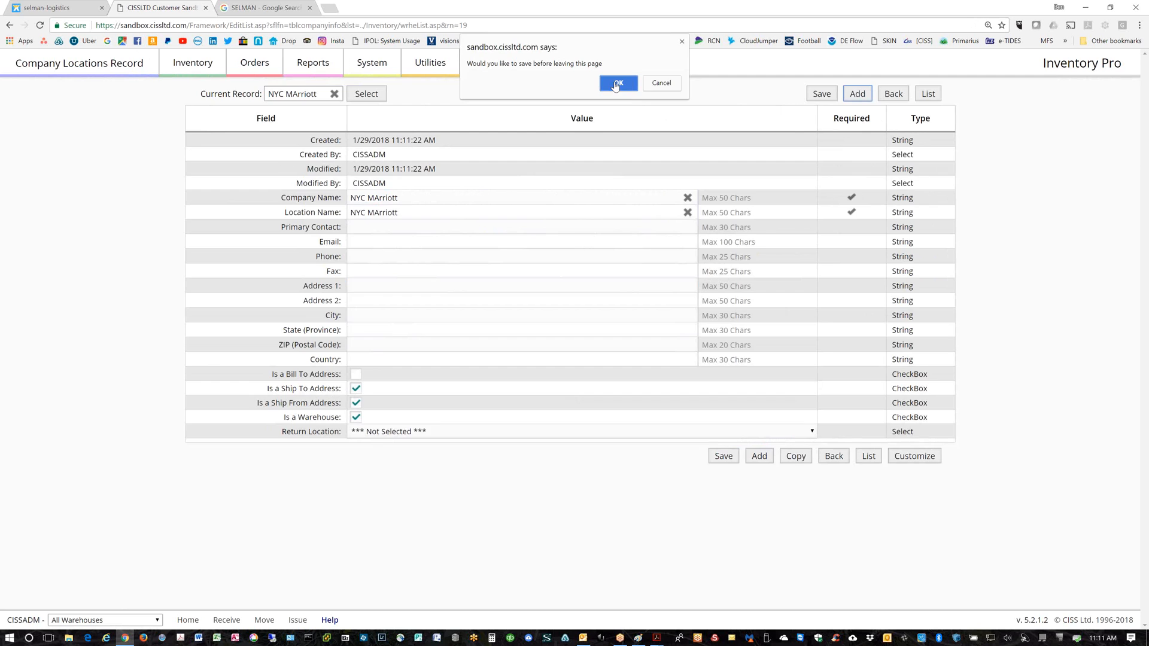
{"action": "left_click", "coordinate": [617, 82]}
Create a ship-to and ship-from warehouse with Company and Location Name 'NYC Hilton' and save it
{"action": "left_click", "coordinate": [386, 197]}
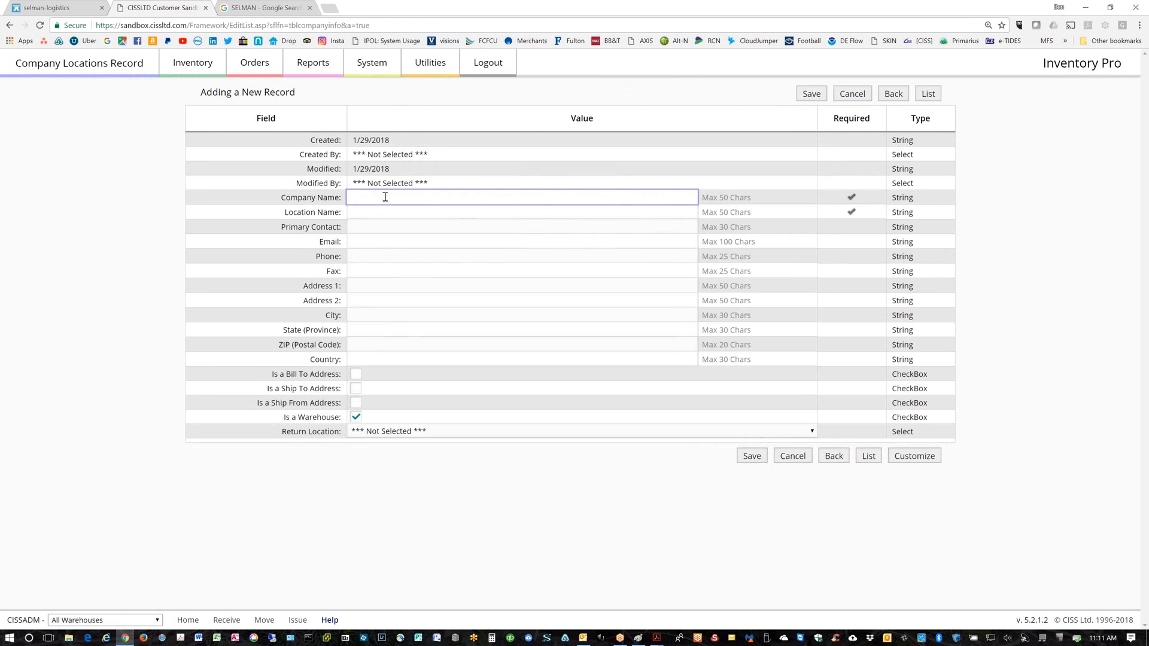
{"action": "type", "text": "NYC MArriott"}
{"action": "key", "text": "BackSpace"}
{"action": "key", "text": "BackSpace"}
{"action": "key", "text": "BackSpace"}
{"action": "key", "text": "BackSpace"}
{"action": "key", "text": "BackSpace"}
{"action": "key", "text": "BackSpace"}
{"action": "key", "text": "BackSpace"}
{"action": "key", "text": "BackSpace"}
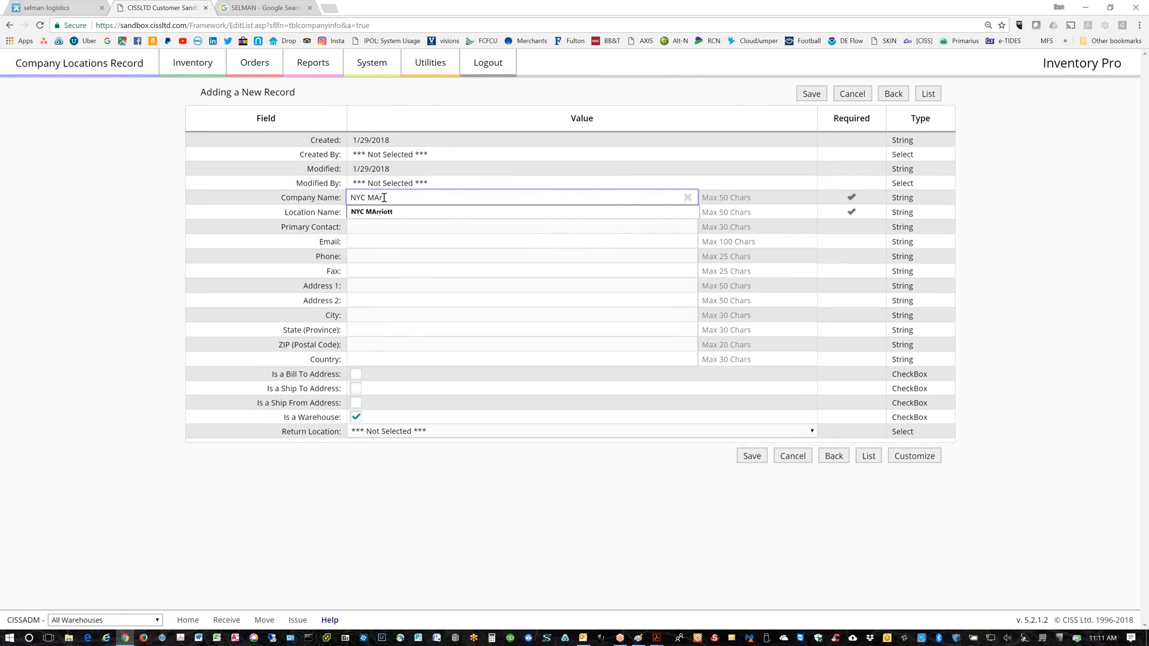
{"action": "type", "text": "Hilton"}
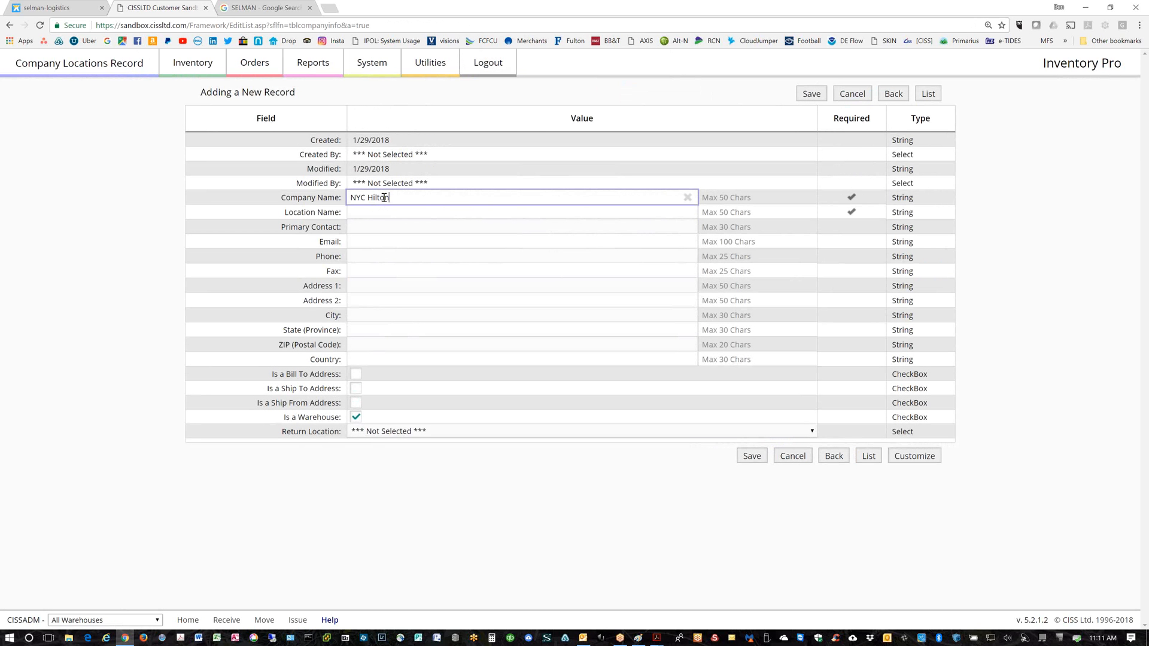
{"action": "key", "text": "Tab"}
{"action": "left_click_drag", "start_coordinate": [391, 198], "coordinate": [336, 198]}
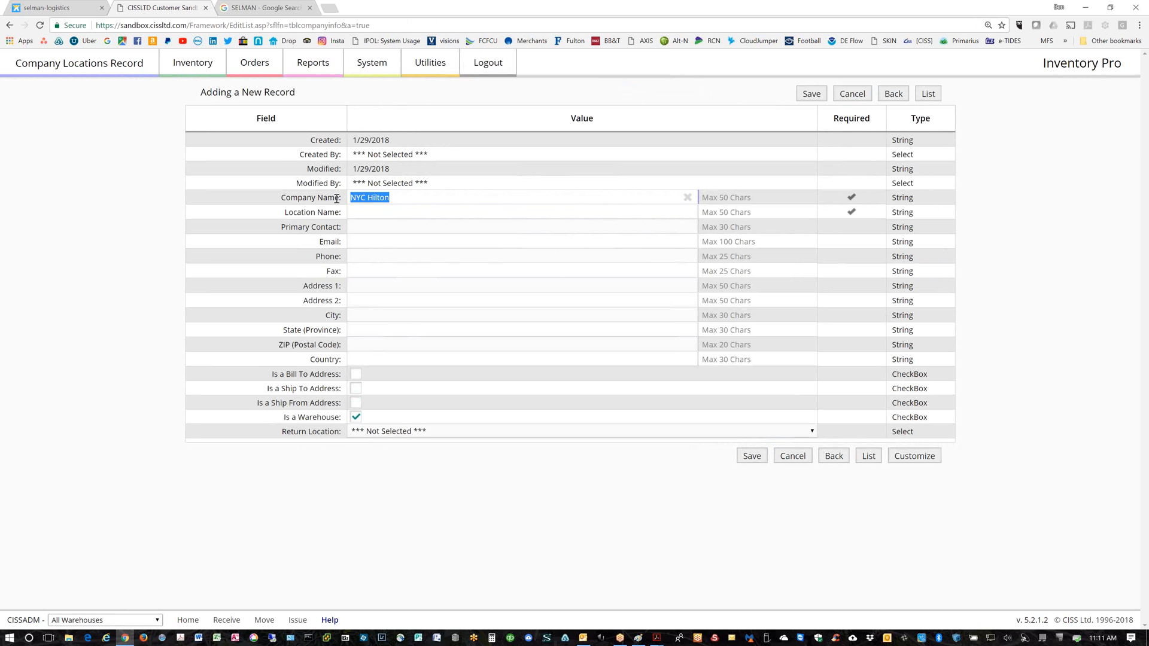
{"action": "key", "text": "ctrl+c"}
{"action": "left_click", "coordinate": [349, 209]}
{"action": "key", "text": "ctrl+v"}
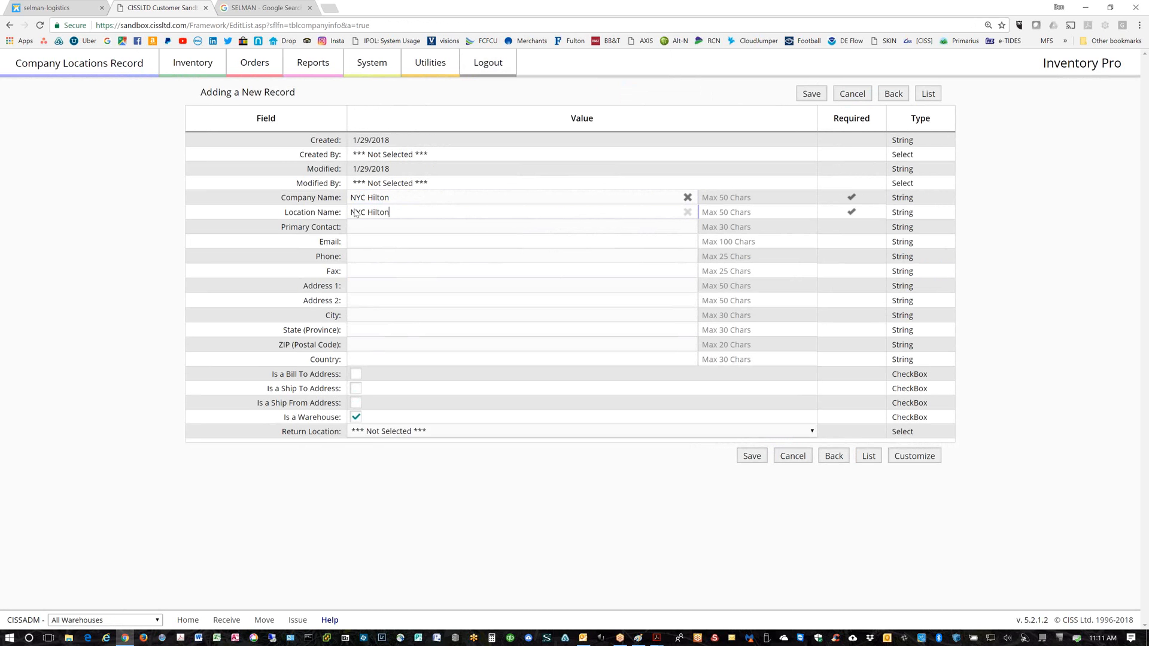
{"action": "left_click", "coordinate": [356, 388]}
{"action": "left_click", "coordinate": [356, 403]}
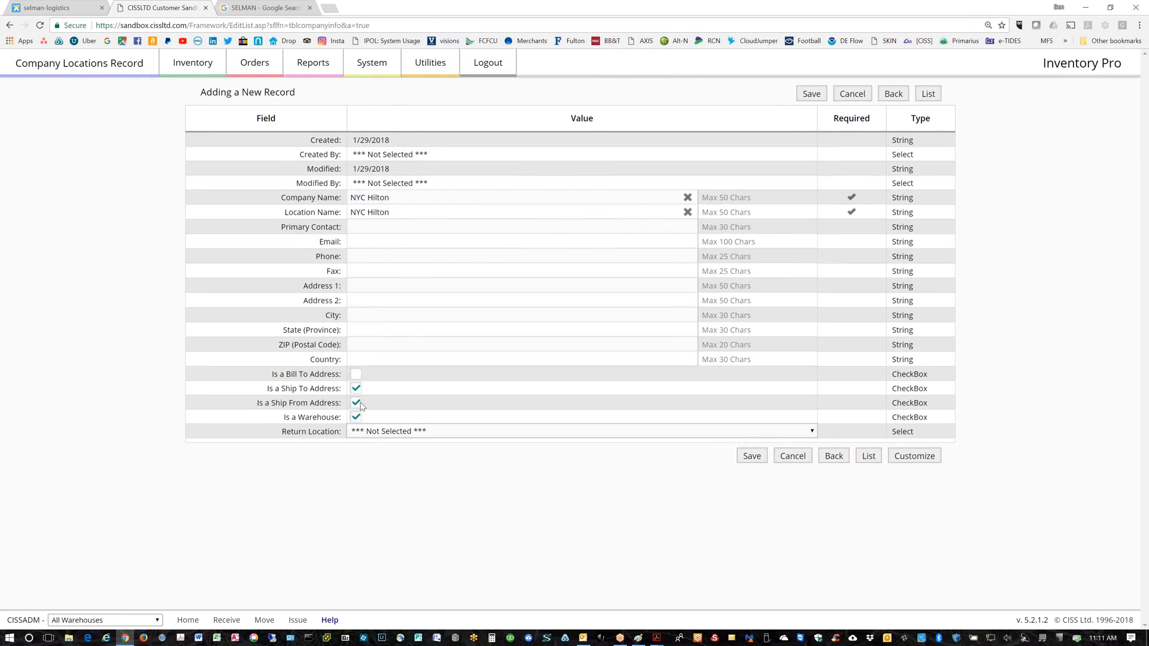
{"action": "left_click", "coordinate": [751, 457]}
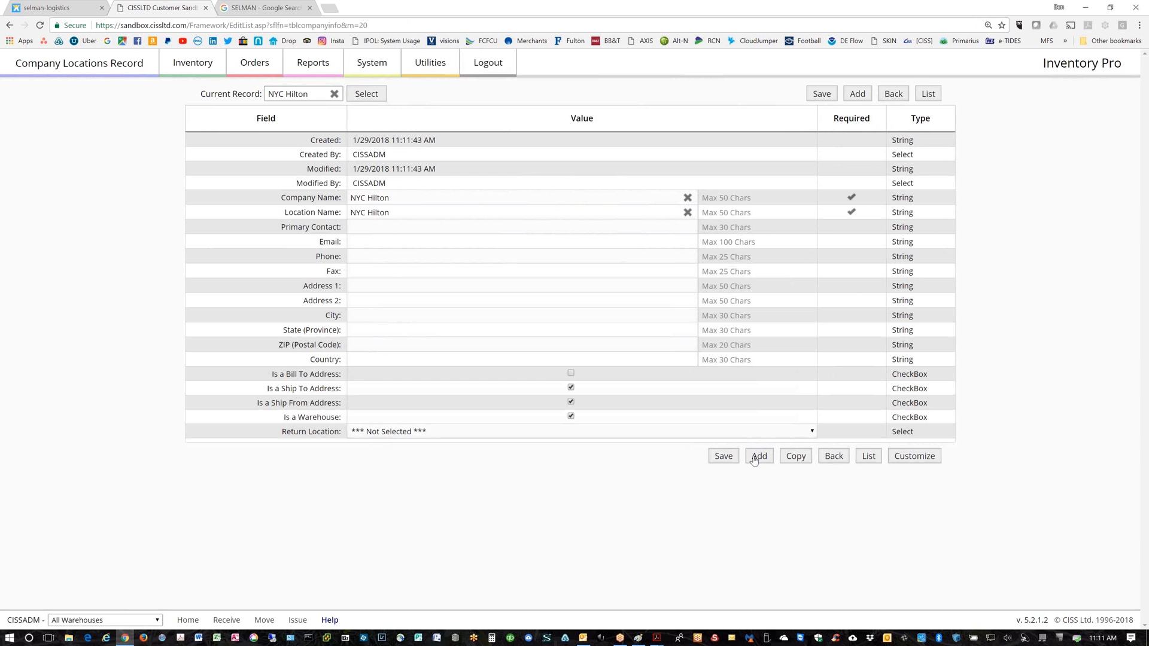
Rename the company and location to 'NYC Sheraton', save, and return to the Warehouses list
{"action": "double_click", "coordinate": [378, 198]}
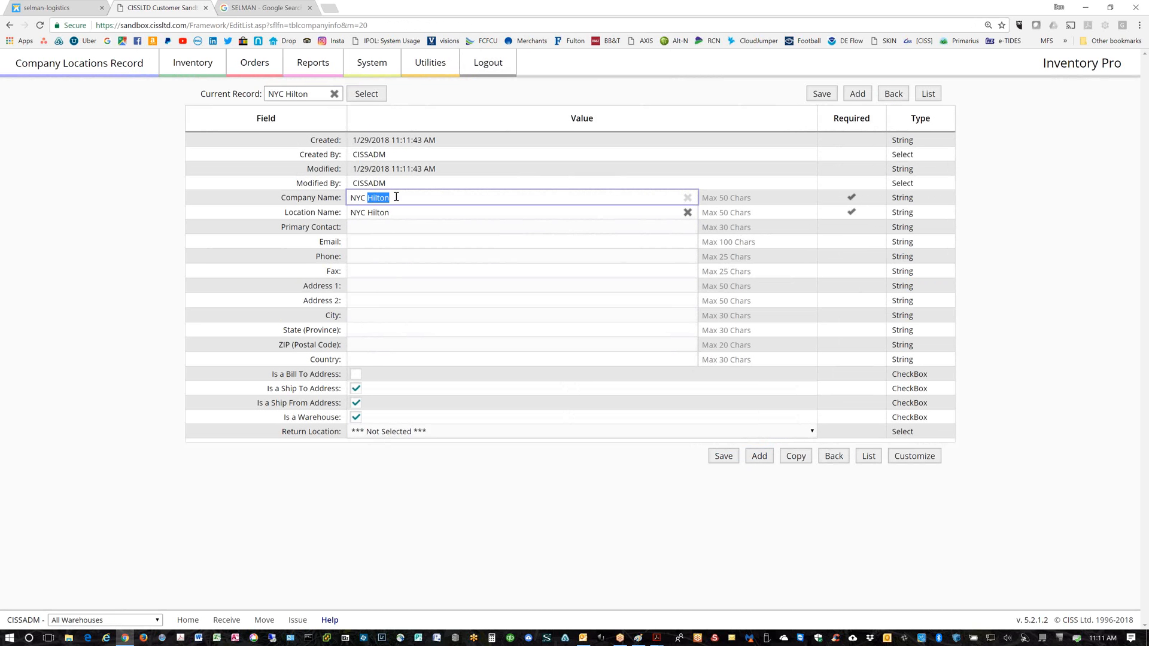
{"action": "type", "text": "eraton"}
{"action": "key", "text": "Tab"}
{"action": "key", "text": "End"}
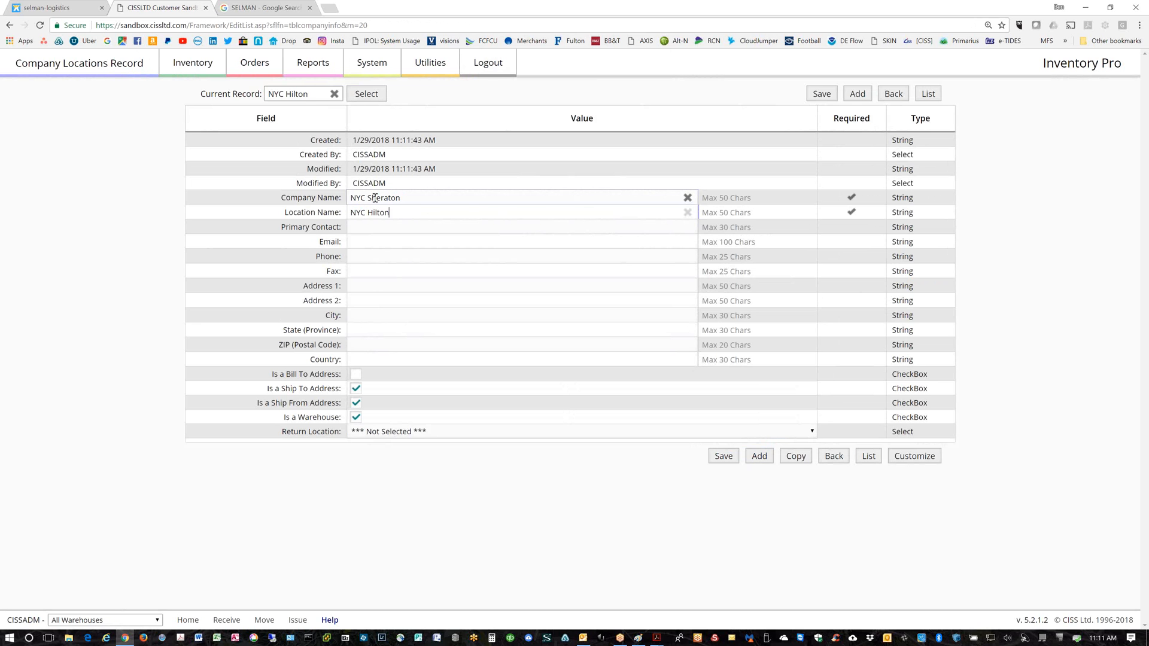
{"action": "key", "text": "BackSpace"}
{"action": "key", "text": "BackSpace"}
{"action": "key", "text": "BackSpace"}
{"action": "key", "text": "BackSpace"}
{"action": "key", "text": "BackSpace"}
{"action": "key", "text": "BackSpace"}
{"action": "type", "text": "Sheraton"}
{"action": "left_click", "coordinate": [724, 458]}
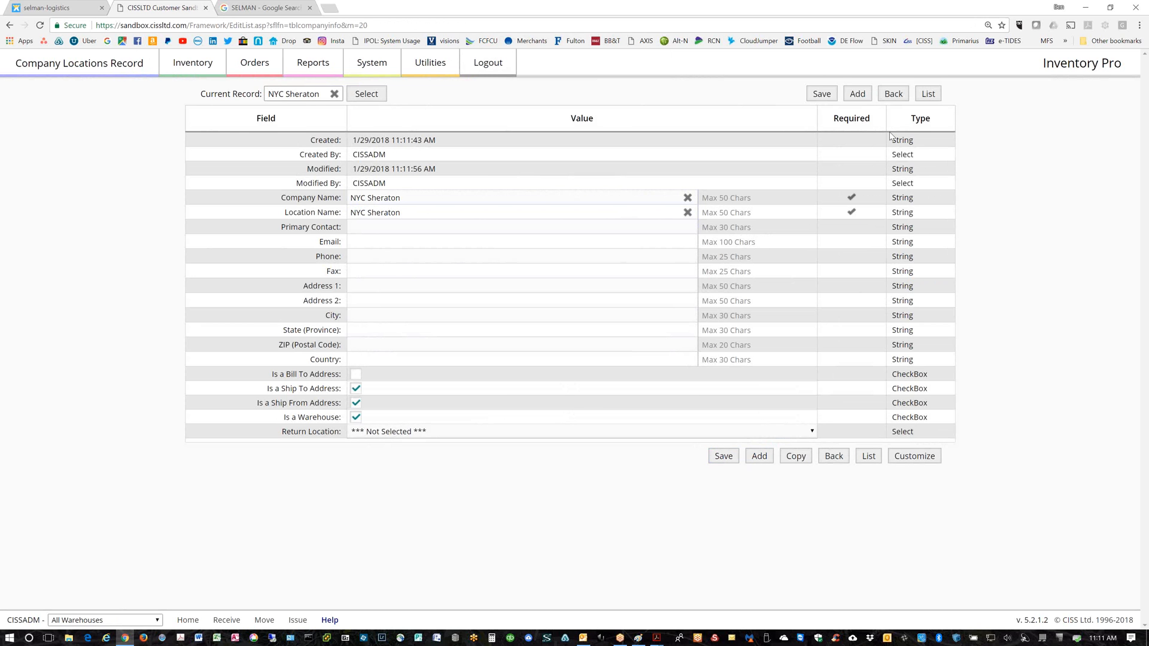
{"action": "left_click", "coordinate": [928, 96]}
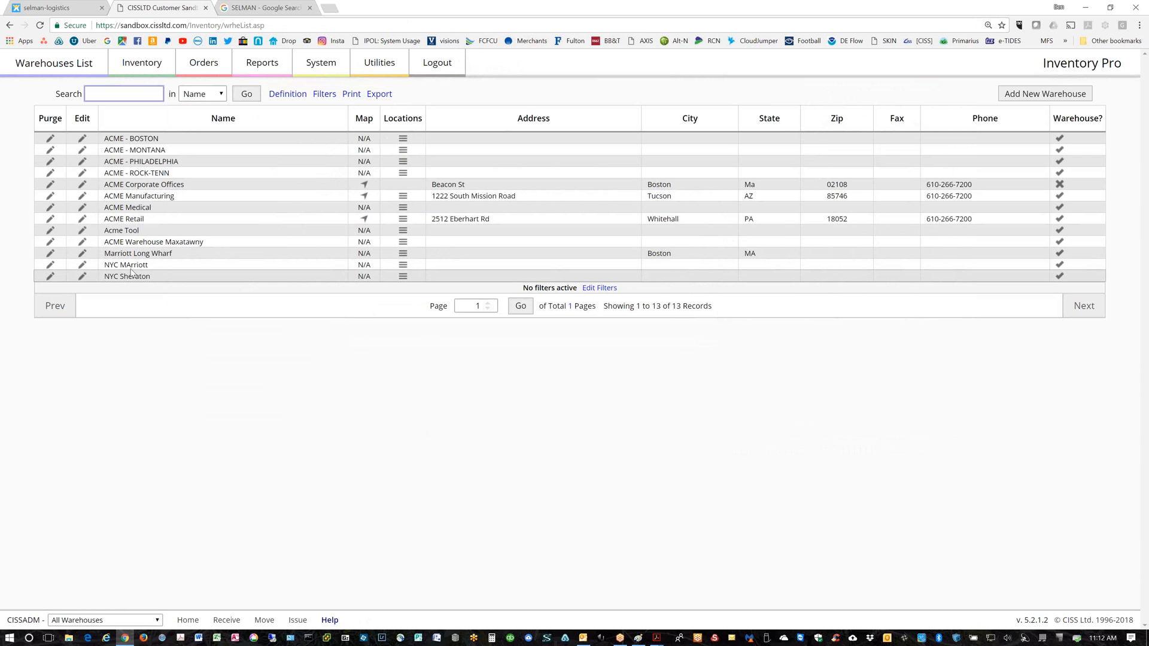
{"action": "left_click", "coordinate": [324, 64]}
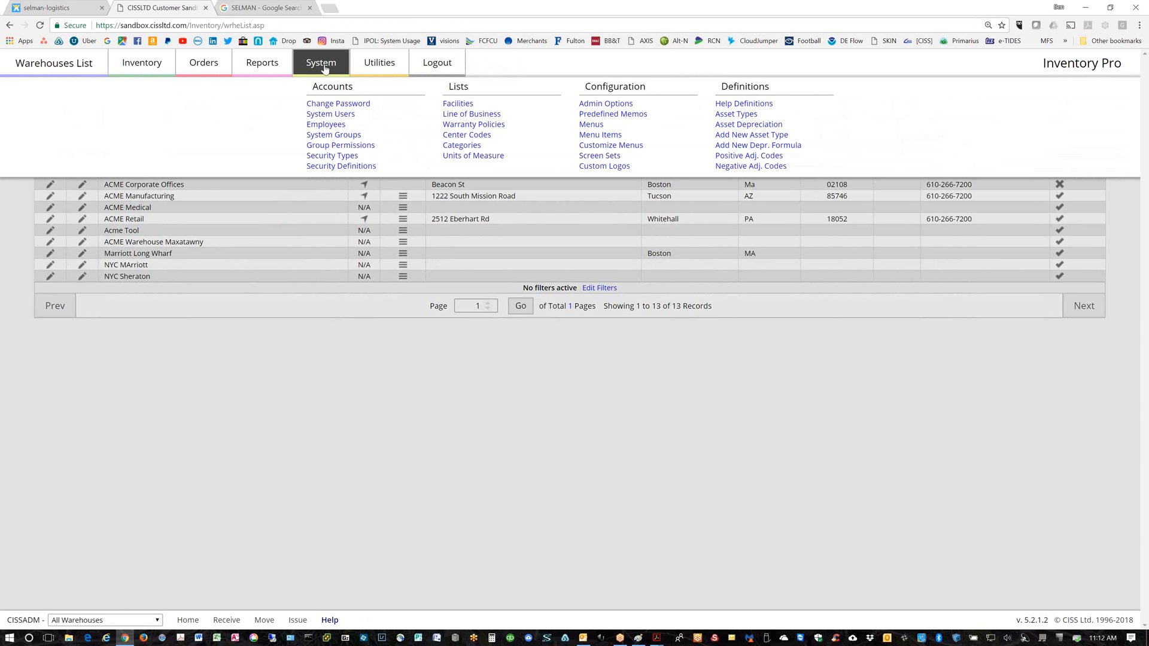
Open the employee's record under System Users and leave NYC MArriott as the only extra warehouse
{"action": "left_click", "coordinate": [324, 115]}
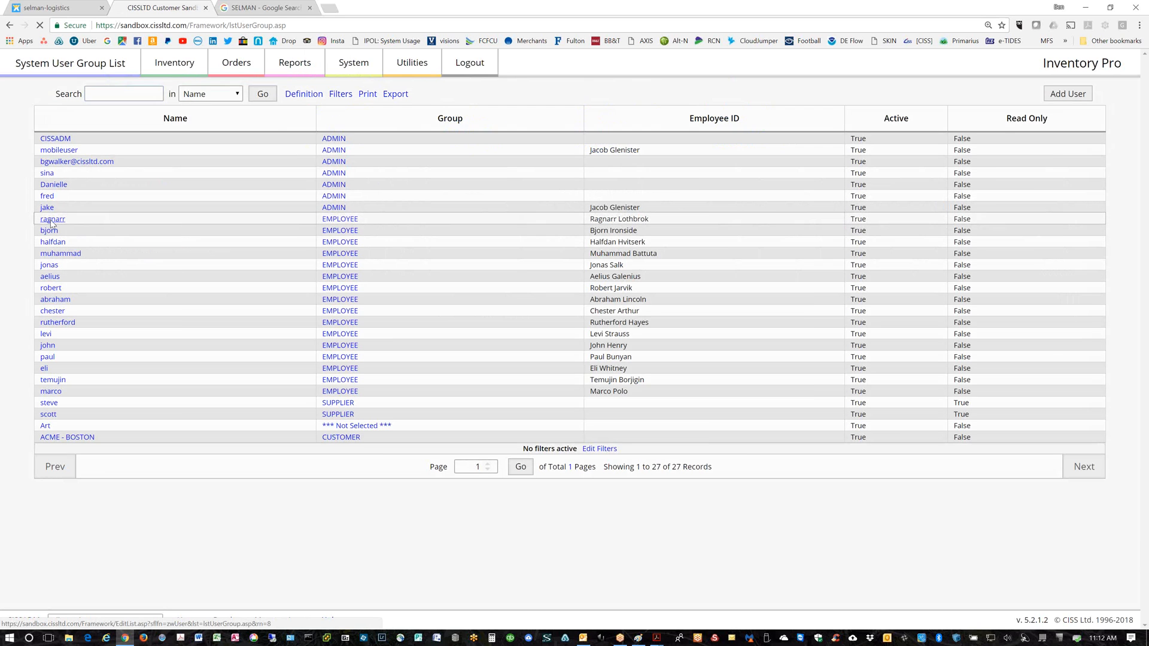
{"action": "left_click", "coordinate": [52, 220]}
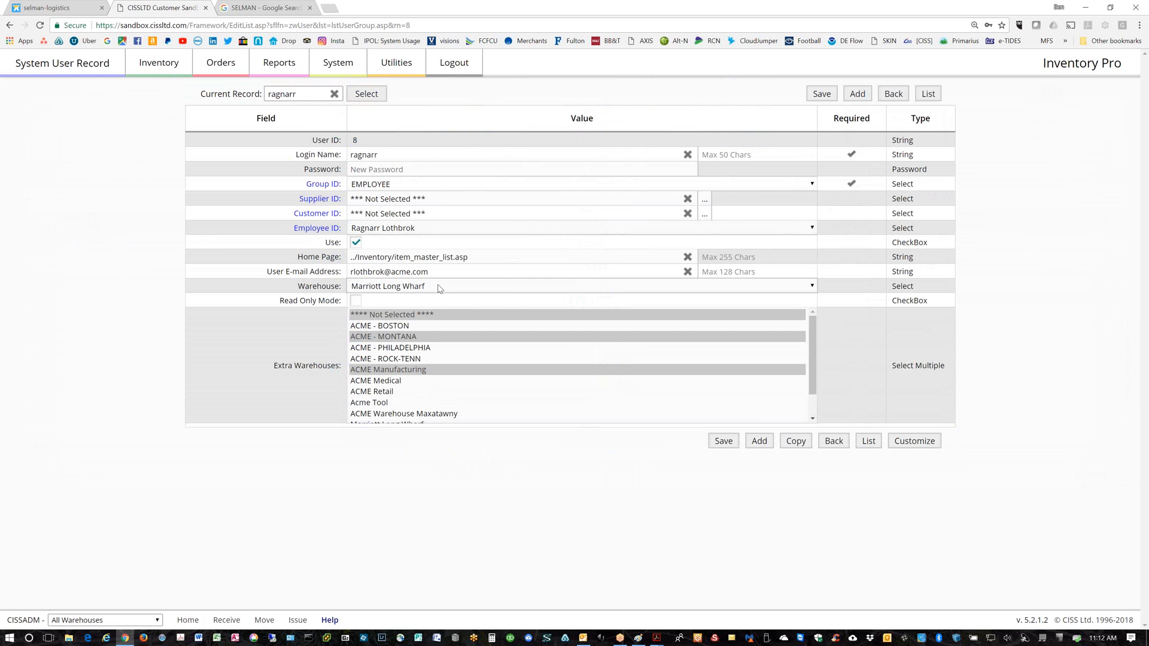
{"action": "left_click_drag", "start_coordinate": [814, 376], "coordinate": [814, 395]}
{"action": "left_click", "coordinate": [377, 407], "text": "ctrl"}
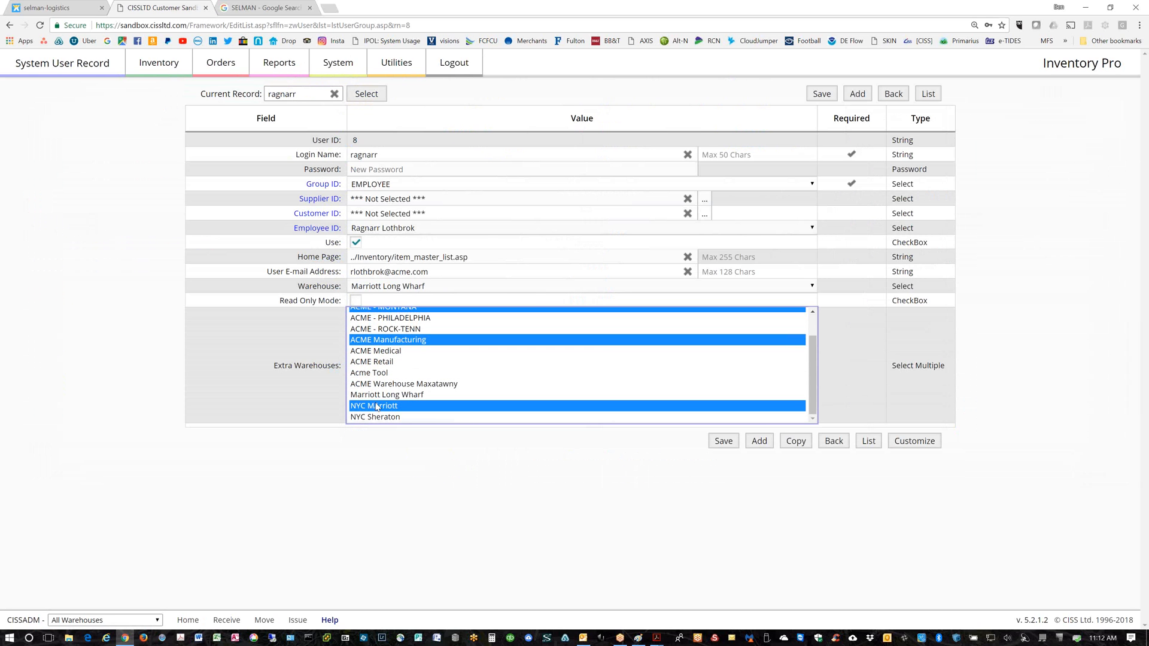
{"action": "left_click", "coordinate": [388, 339], "text": "ctrl"}
{"action": "left_click", "coordinate": [389, 309], "text": "ctrl"}
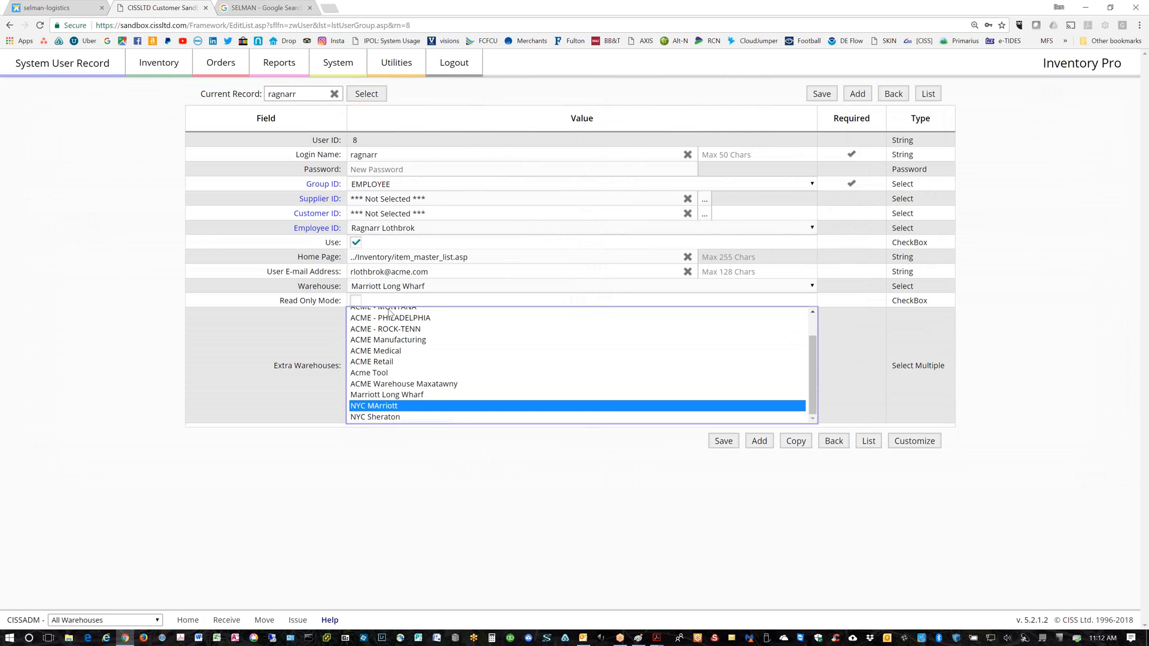
{"action": "key", "text": "Home"}
{"action": "scroll", "coordinate": [489, 338], "scroll_direction": "down", "scroll_amount": 1}
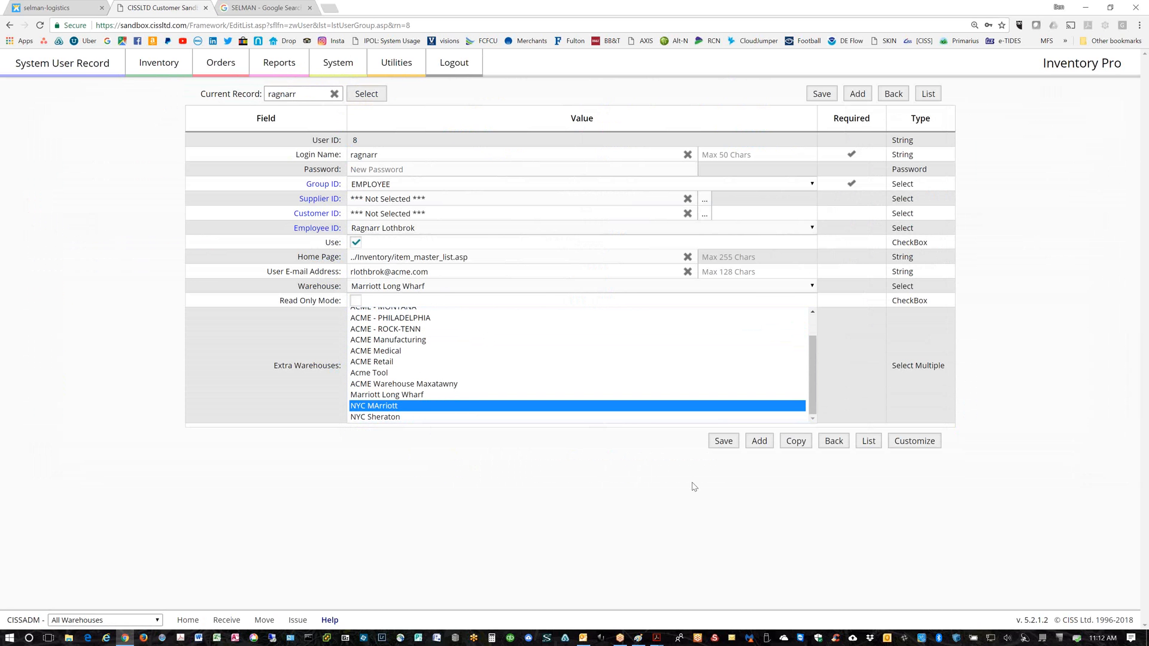
Save the extra warehouse choice, then enter a new password for the employee account and save
{"action": "left_click", "coordinate": [724, 443]}
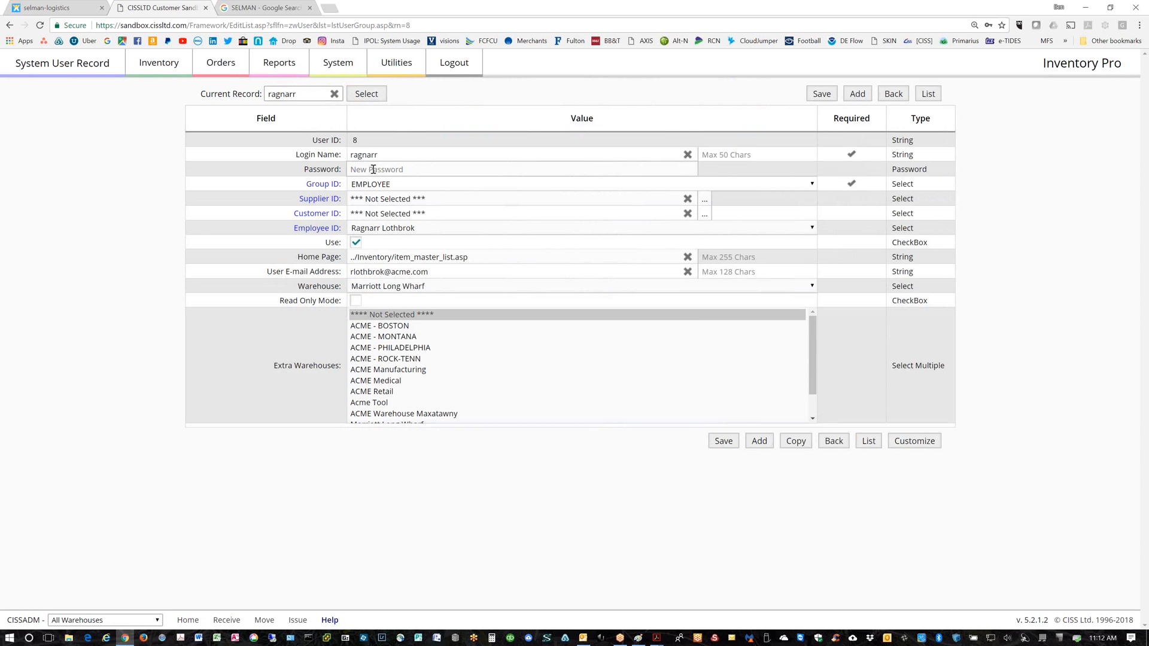
{"action": "left_click", "coordinate": [373, 169]}
{"action": "type", "text": "•••••••"}
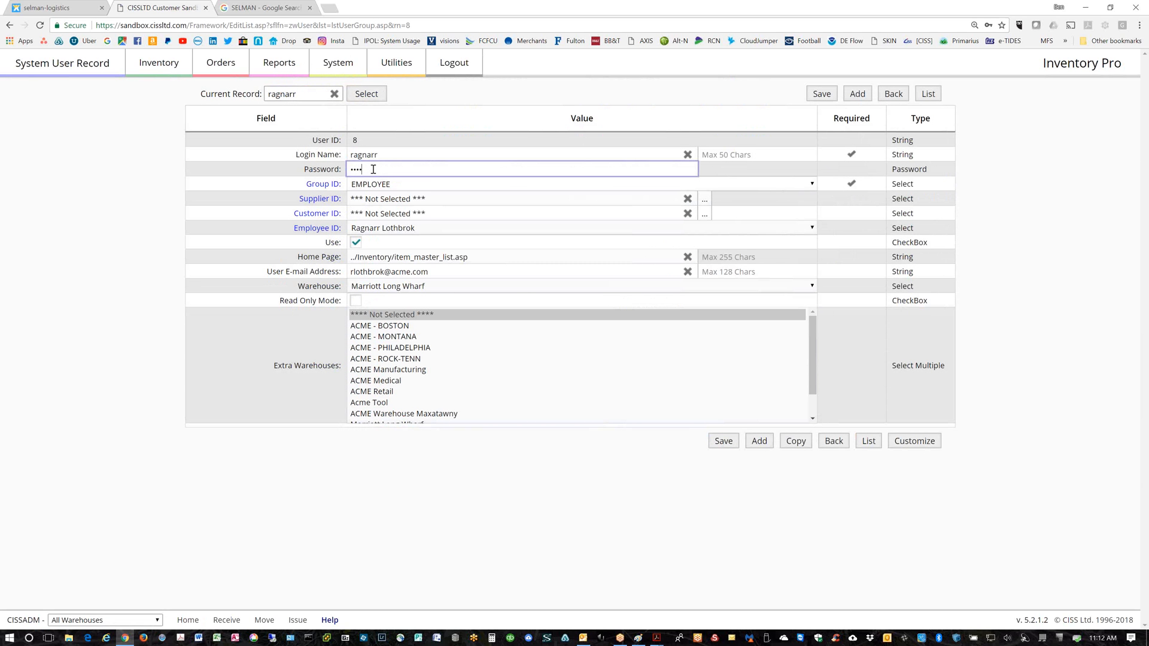
{"action": "left_click", "coordinate": [723, 442]}
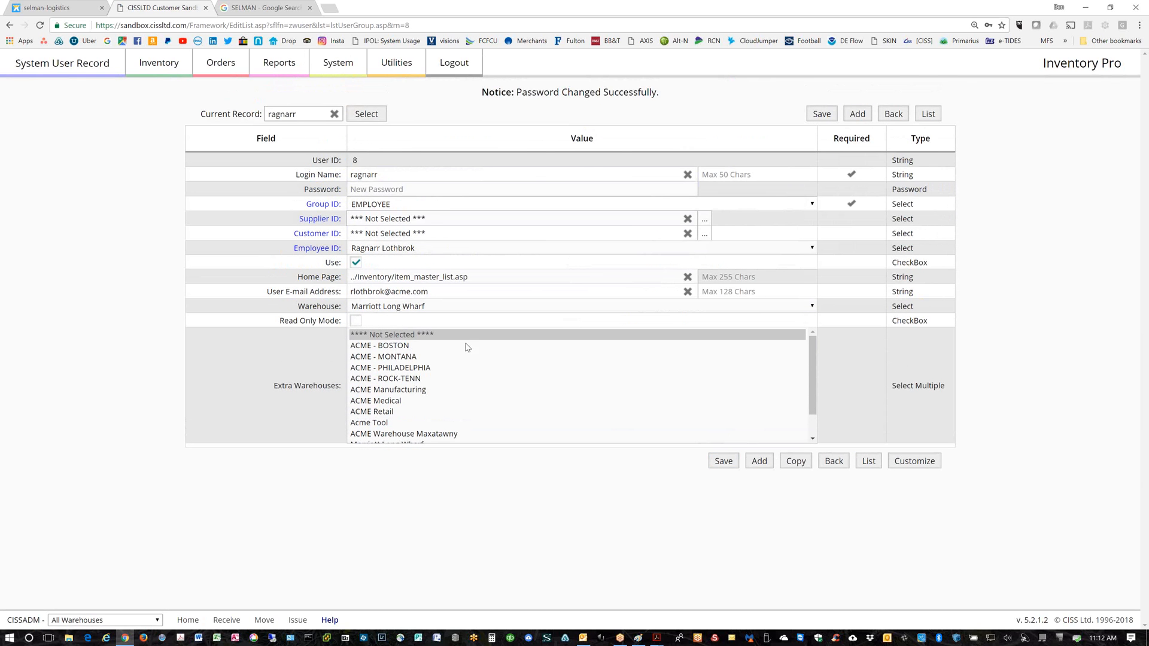
Log out and fill the login form with the other user's username and password
{"action": "left_click", "coordinate": [455, 64]}
{"action": "left_click", "coordinate": [656, 154]}
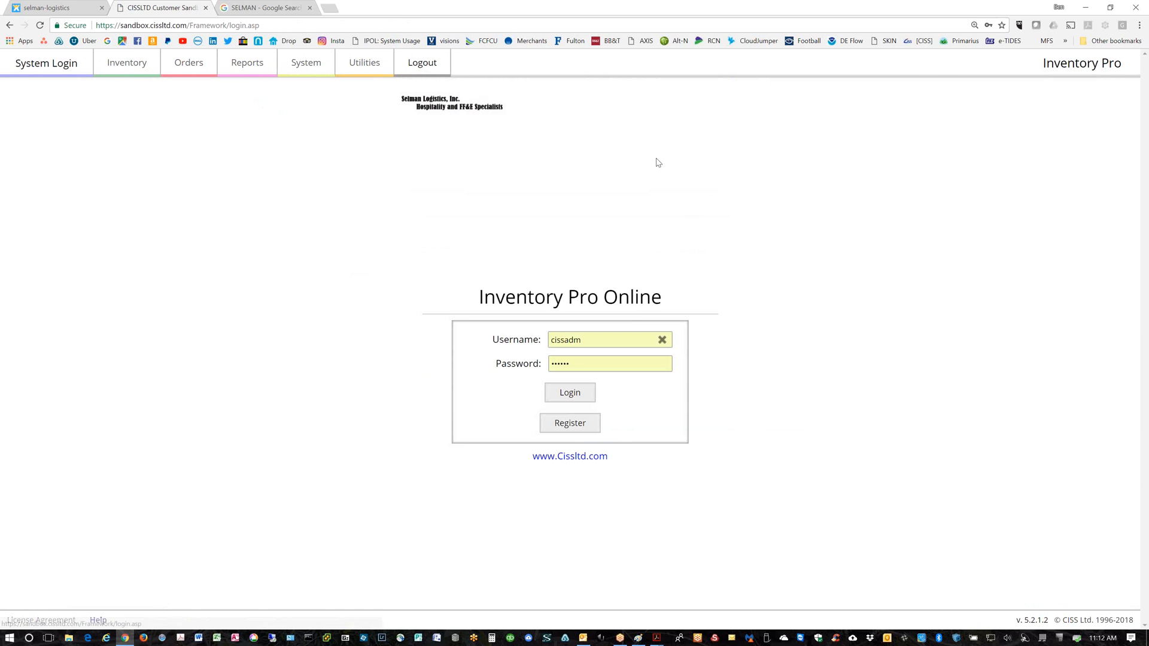
{"action": "double_click", "coordinate": [562, 340]}
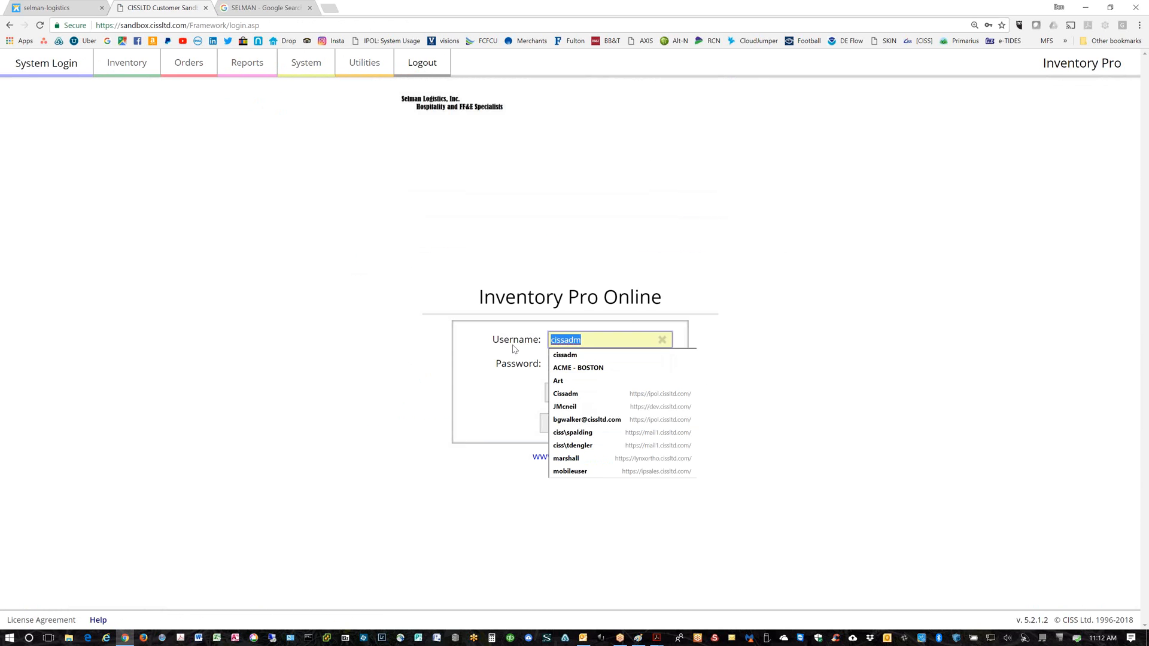
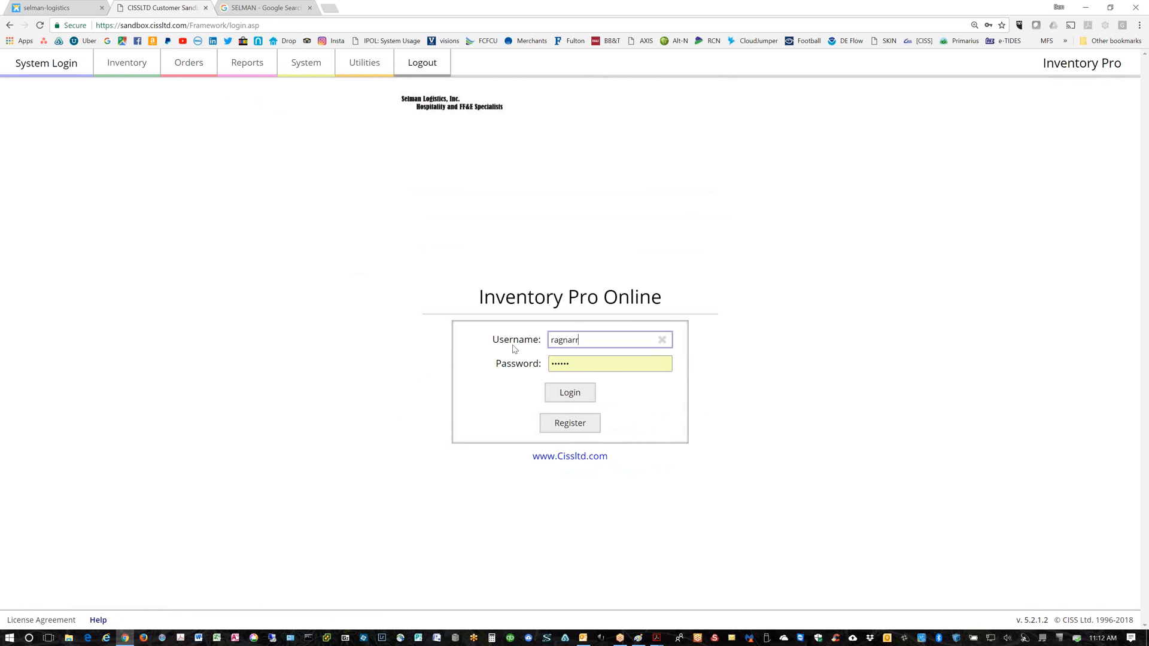
{"action": "key", "text": "Tab"}
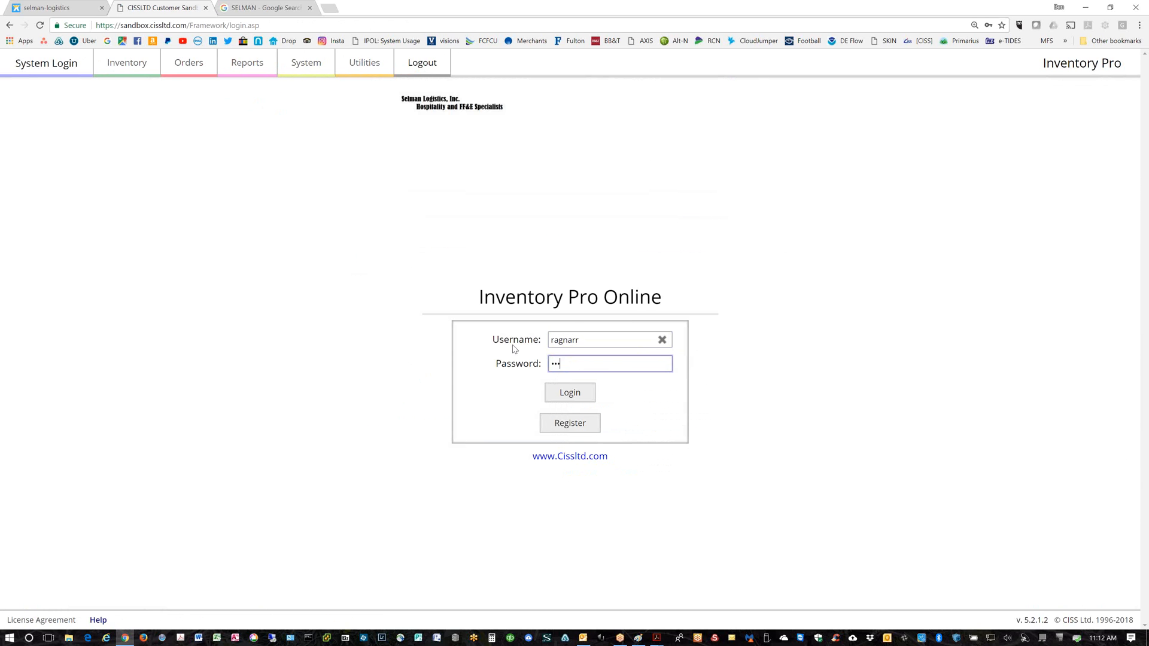
Log in as the second user and review the warehouse choices and order options
{"action": "left_click", "coordinate": [575, 399]}
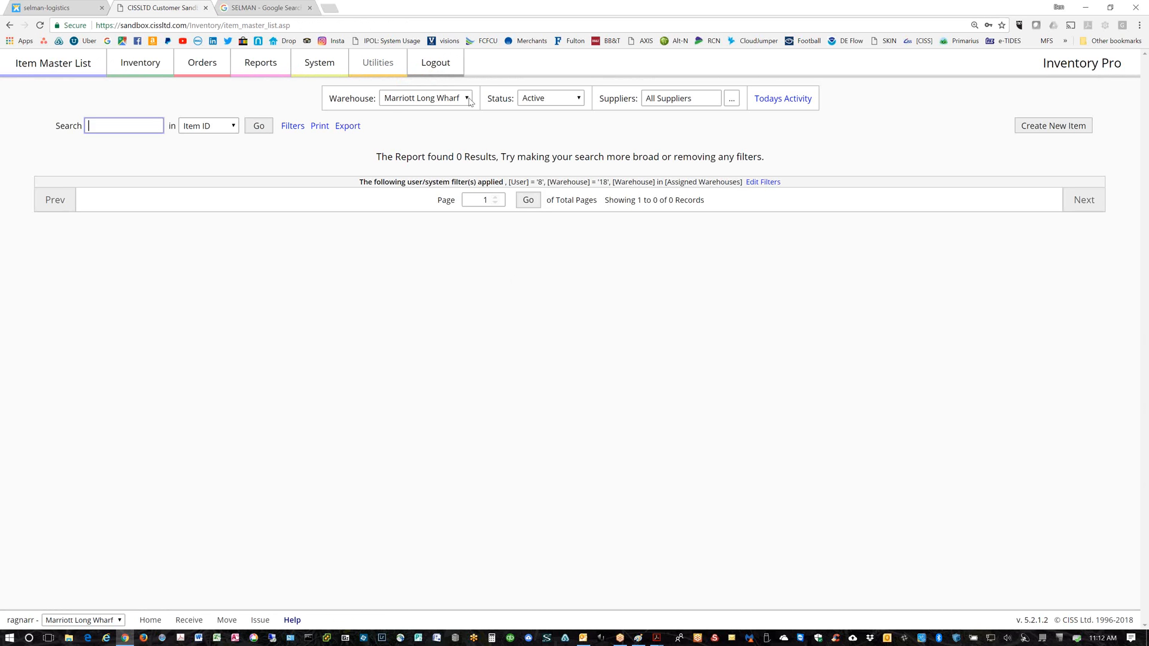
{"action": "left_click", "coordinate": [425, 99]}
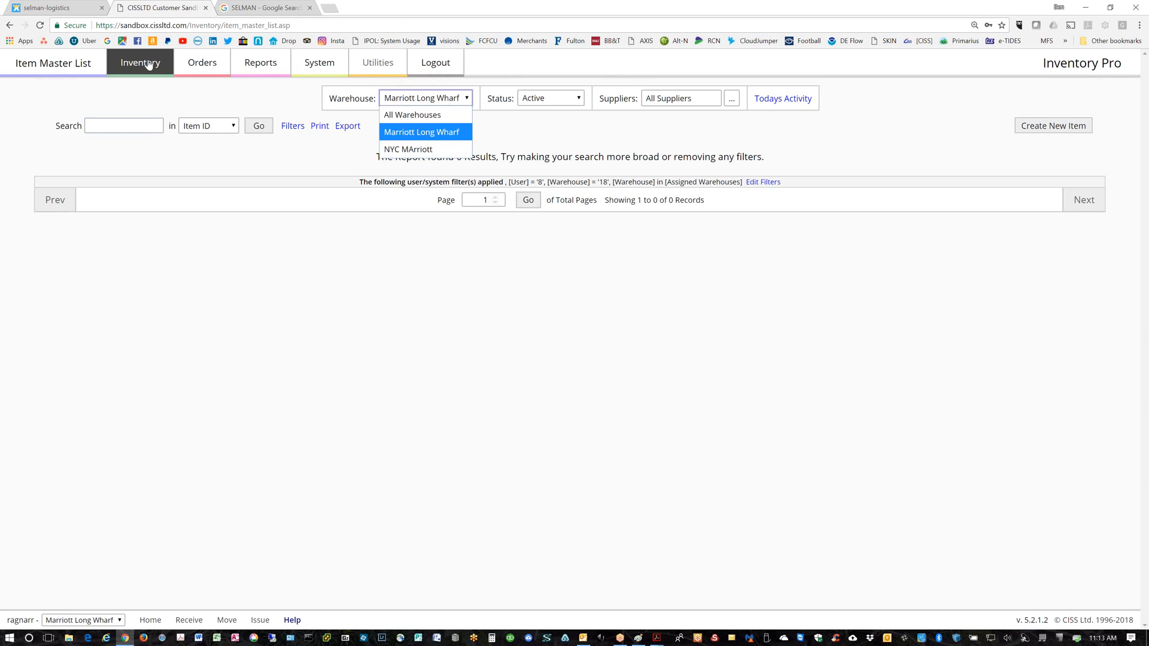
{"action": "left_click", "coordinate": [201, 73]}
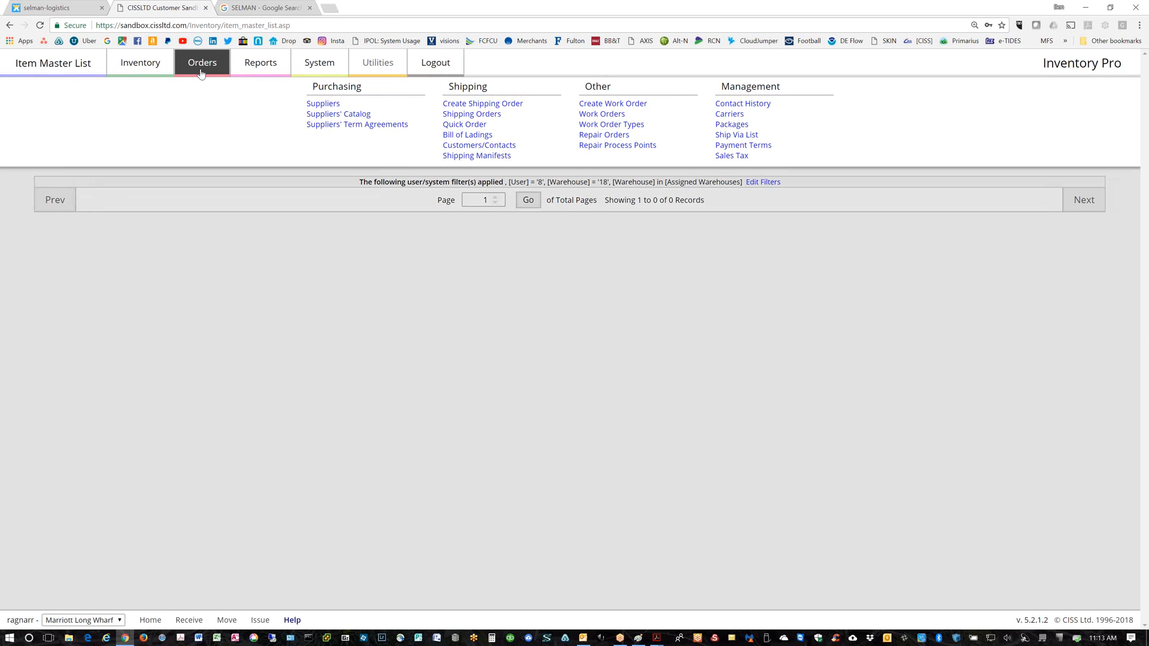
{"action": "left_click", "coordinate": [201, 73]}
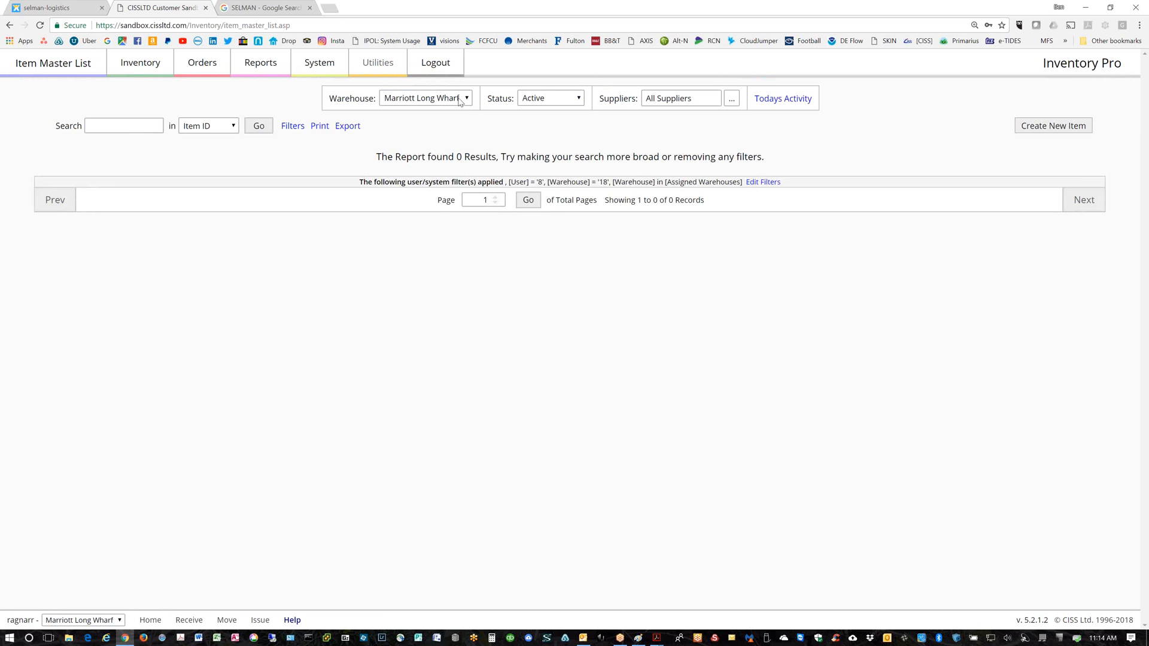
Reload the Item Master List with its warehouse filter set to All Warehouses
{"action": "left_click", "coordinate": [141, 65]}
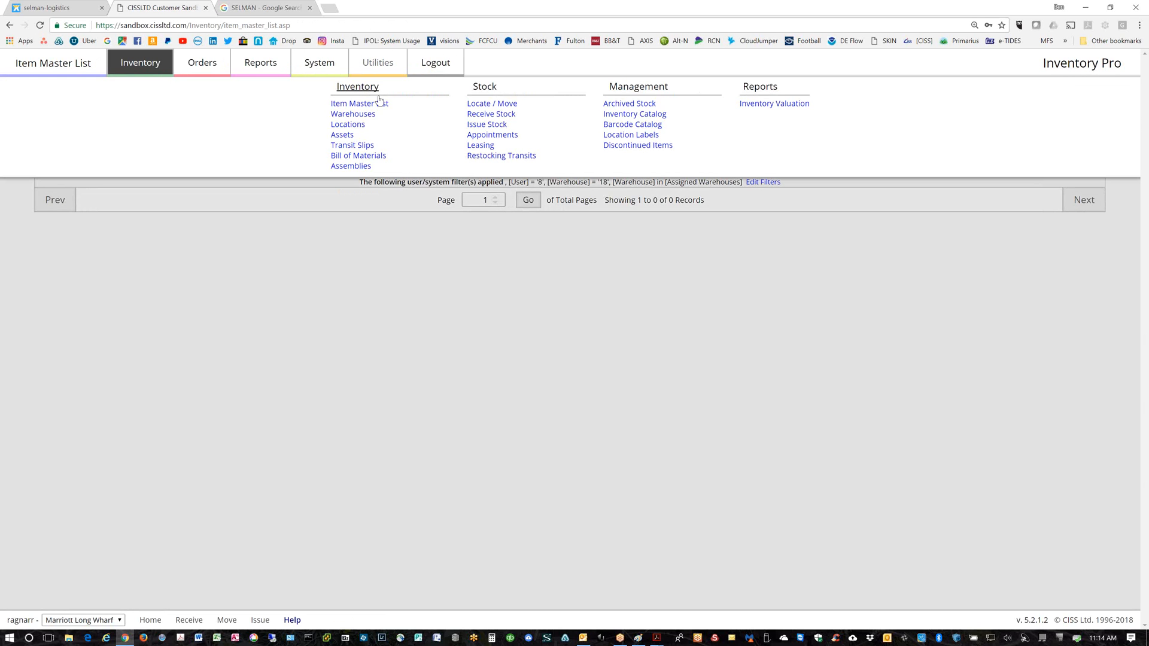
{"action": "left_click", "coordinate": [361, 104]}
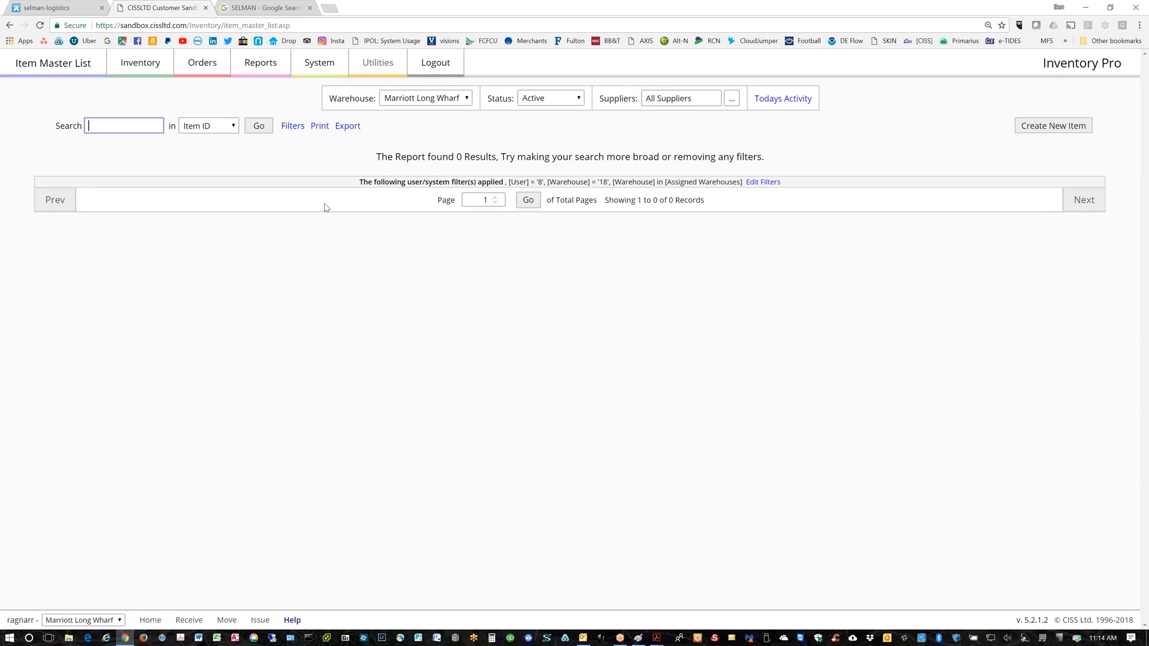
{"action": "left_click", "coordinate": [464, 100]}
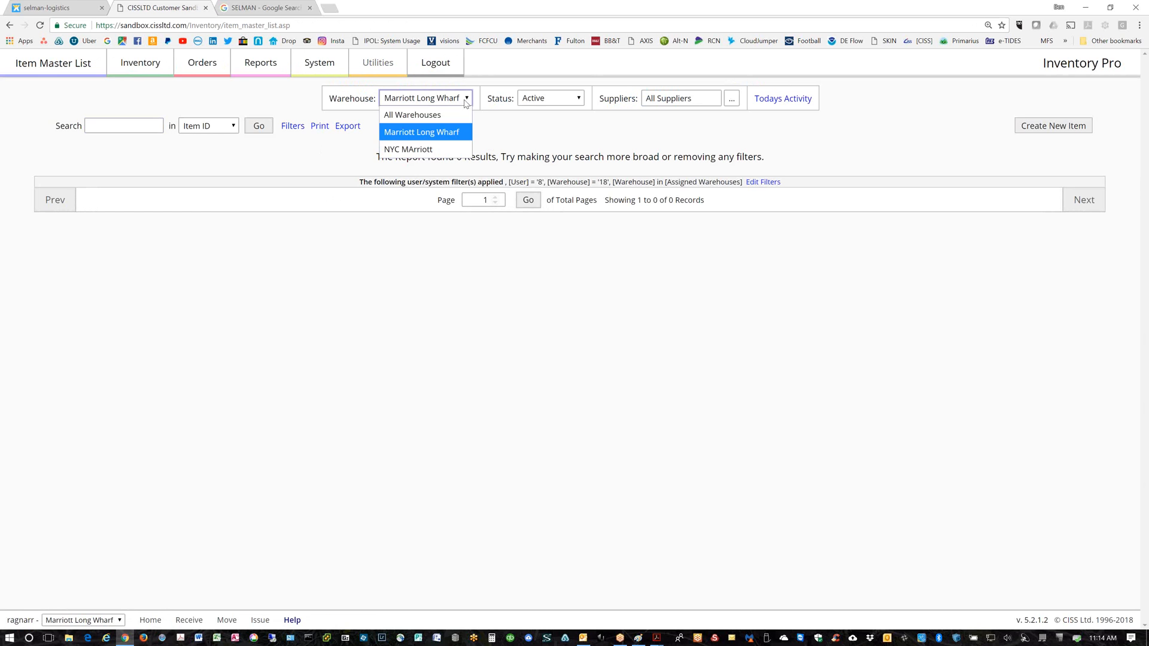
{"action": "left_click", "coordinate": [406, 115]}
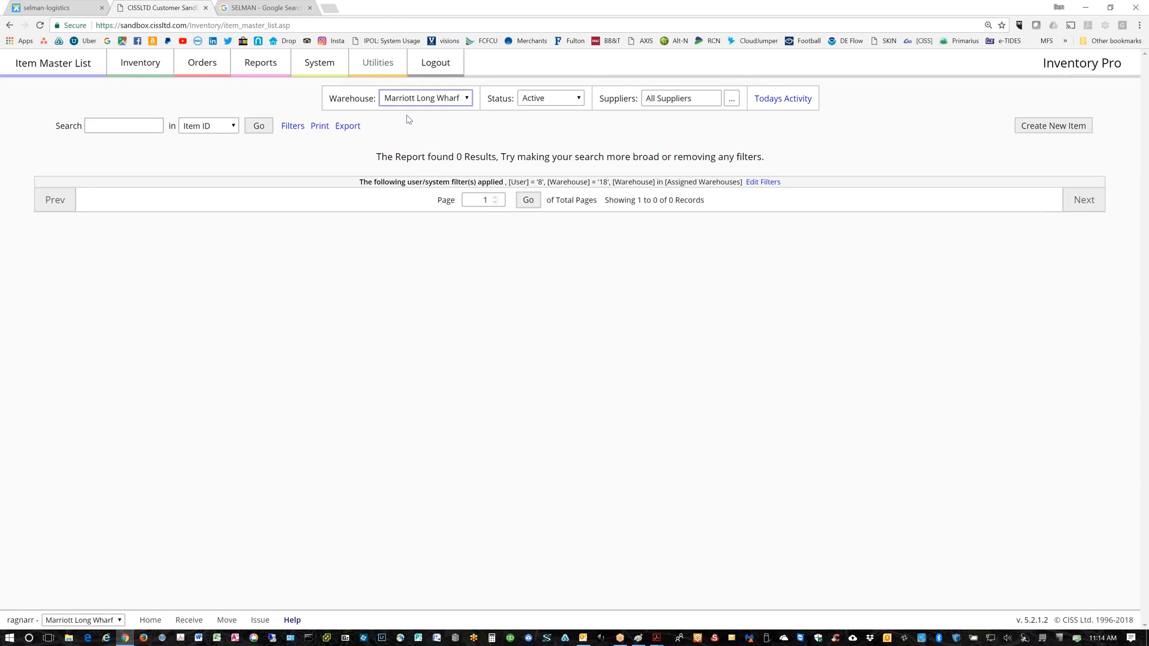
{"action": "left_click", "coordinate": [149, 67]}
{"action": "left_click", "coordinate": [149, 67]}
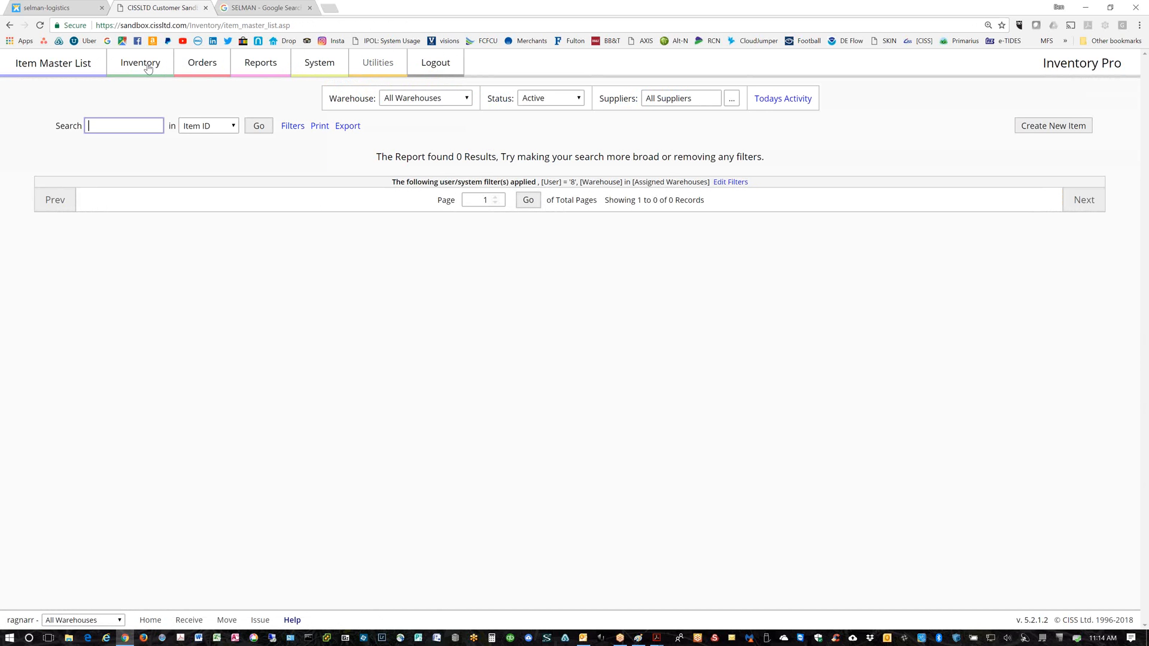
Log back in with the saved account and open item 000-0001 First Aid Kit 1
{"action": "left_click", "coordinate": [427, 70]}
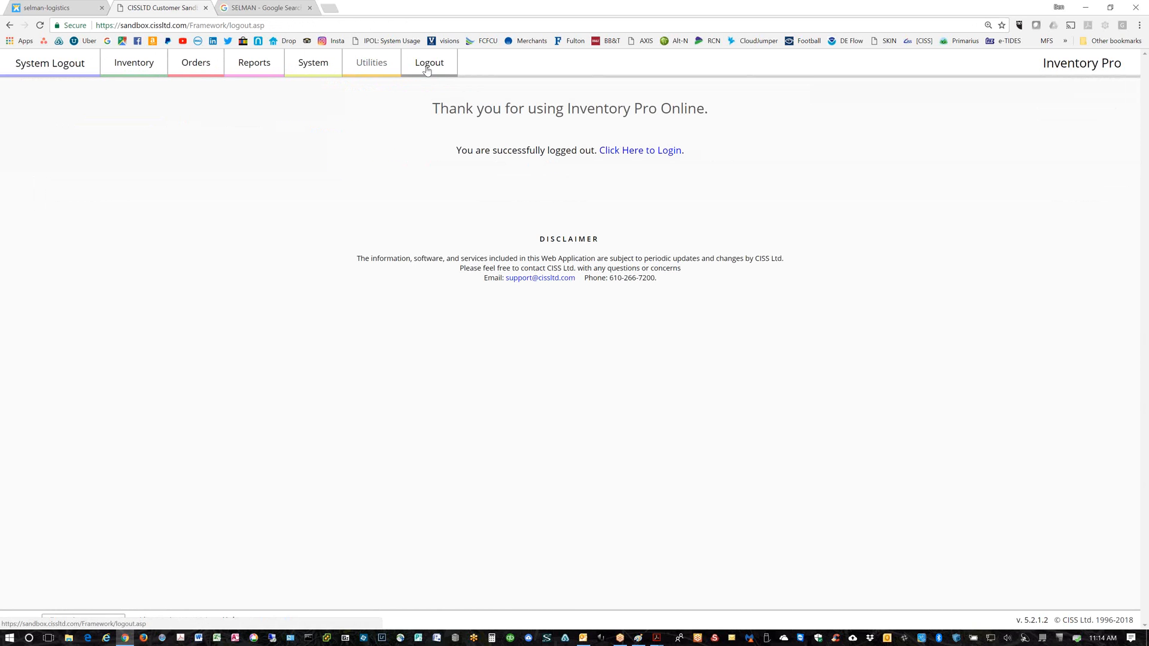
{"action": "left_click", "coordinate": [641, 151]}
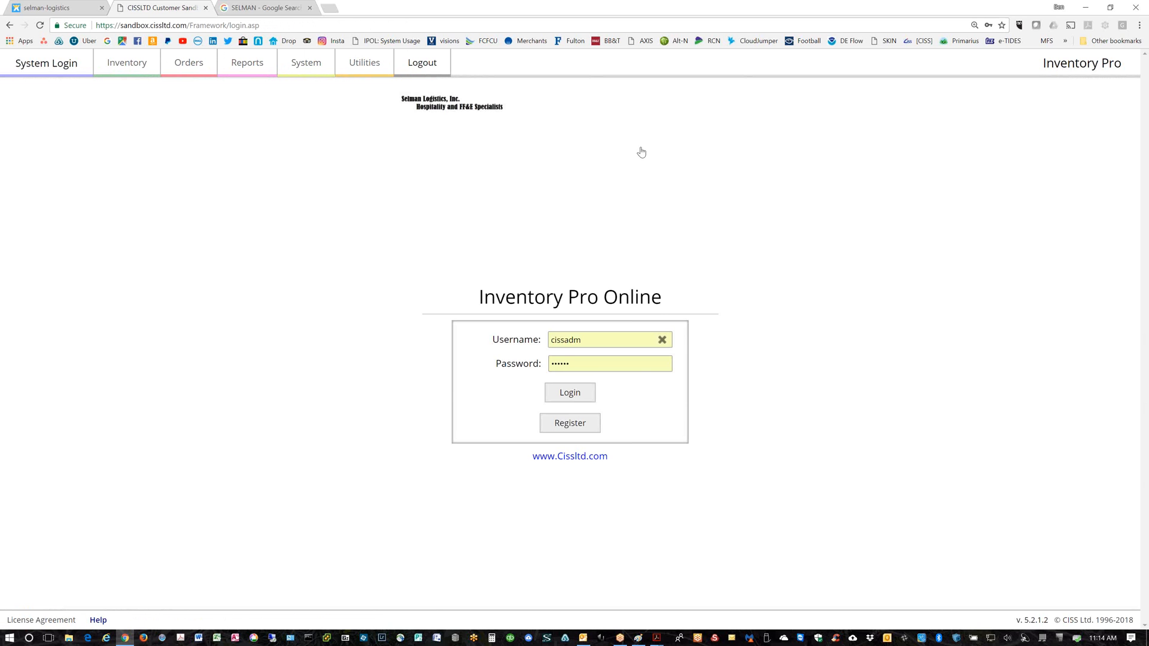
{"action": "left_click", "coordinate": [570, 396]}
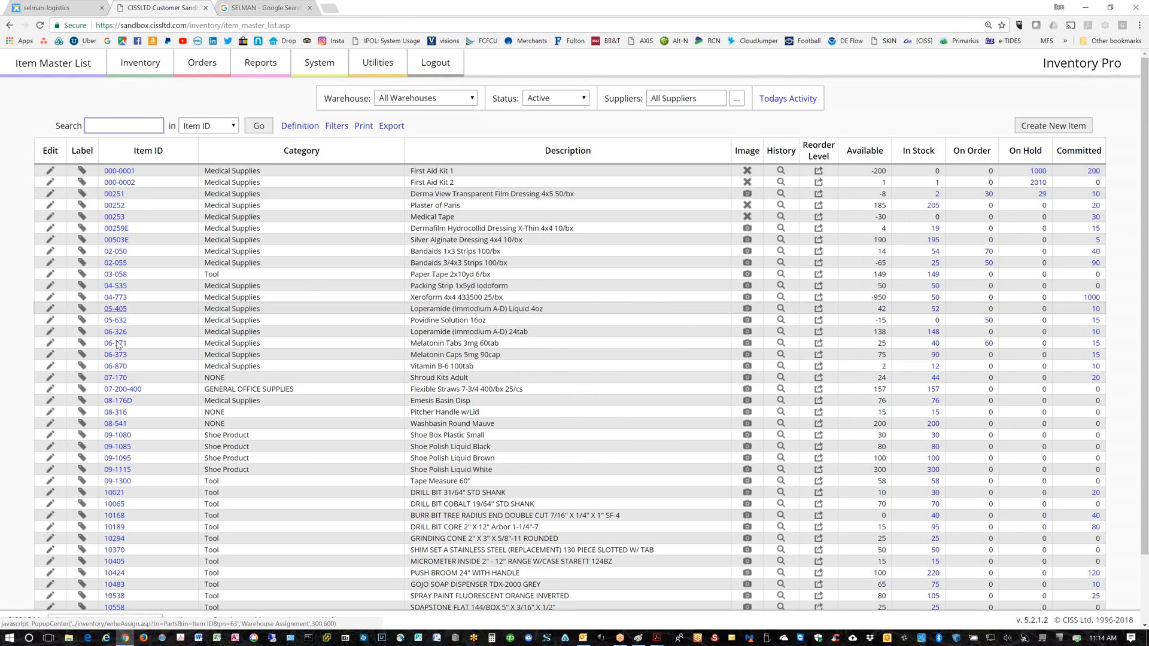
{"action": "scroll", "coordinate": [312, 493], "scroll_direction": "down", "scroll_amount": 2}
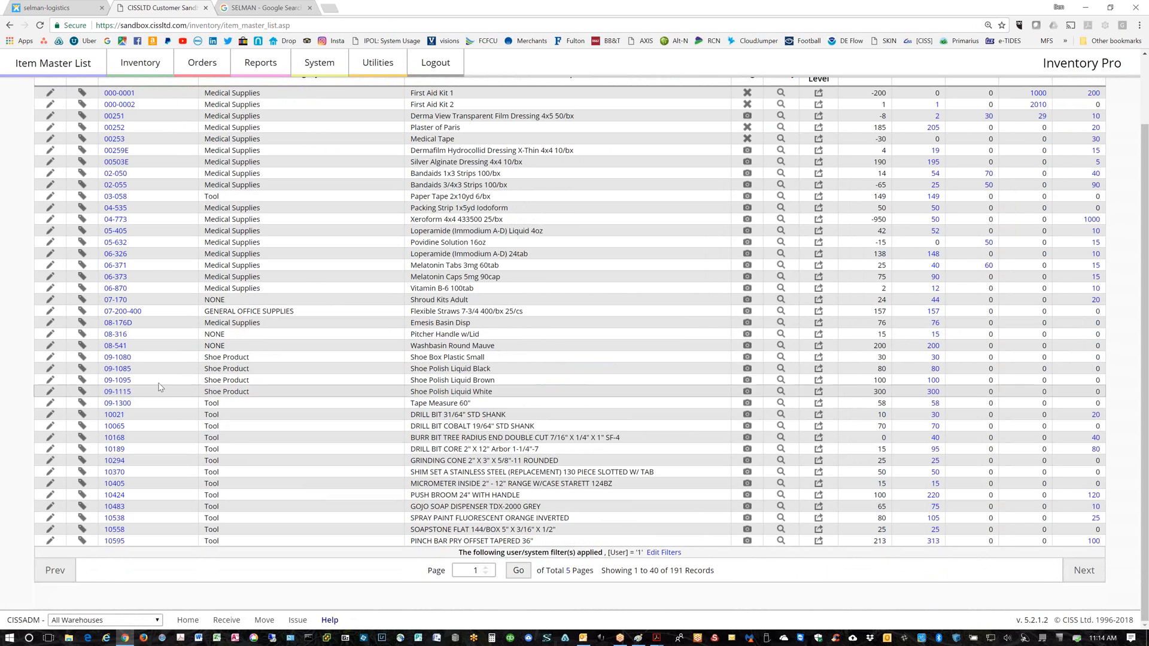
{"action": "scroll", "coordinate": [158, 381], "scroll_direction": "up", "scroll_amount": 2}
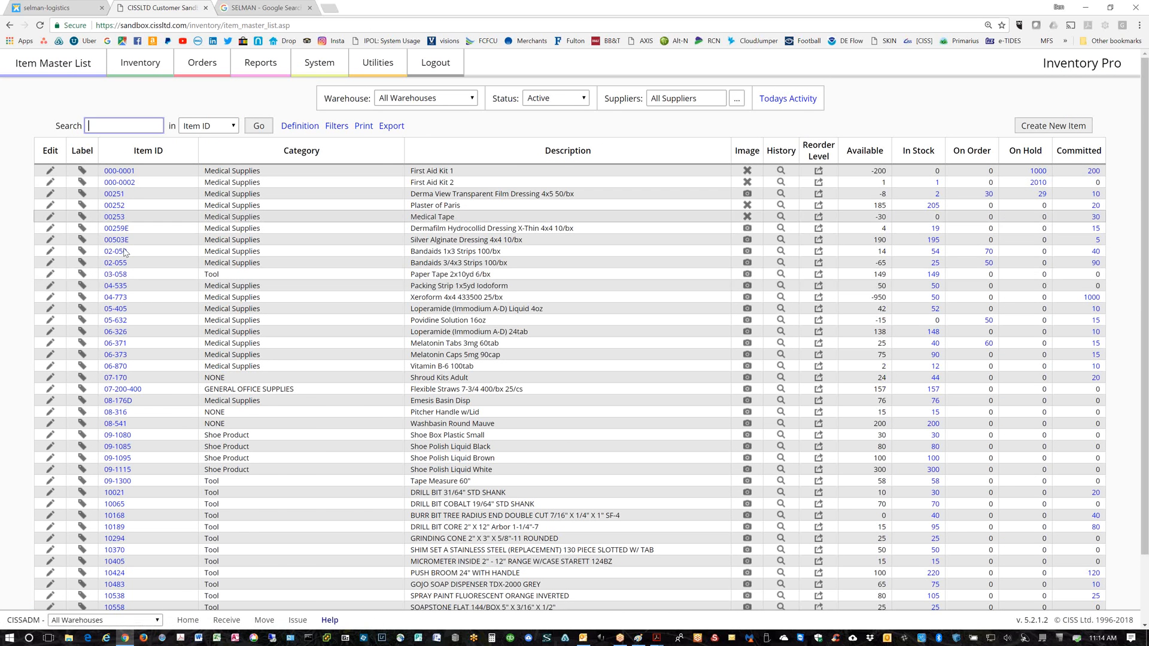
{"action": "scroll", "coordinate": [129, 273], "scroll_direction": "down", "scroll_amount": 2}
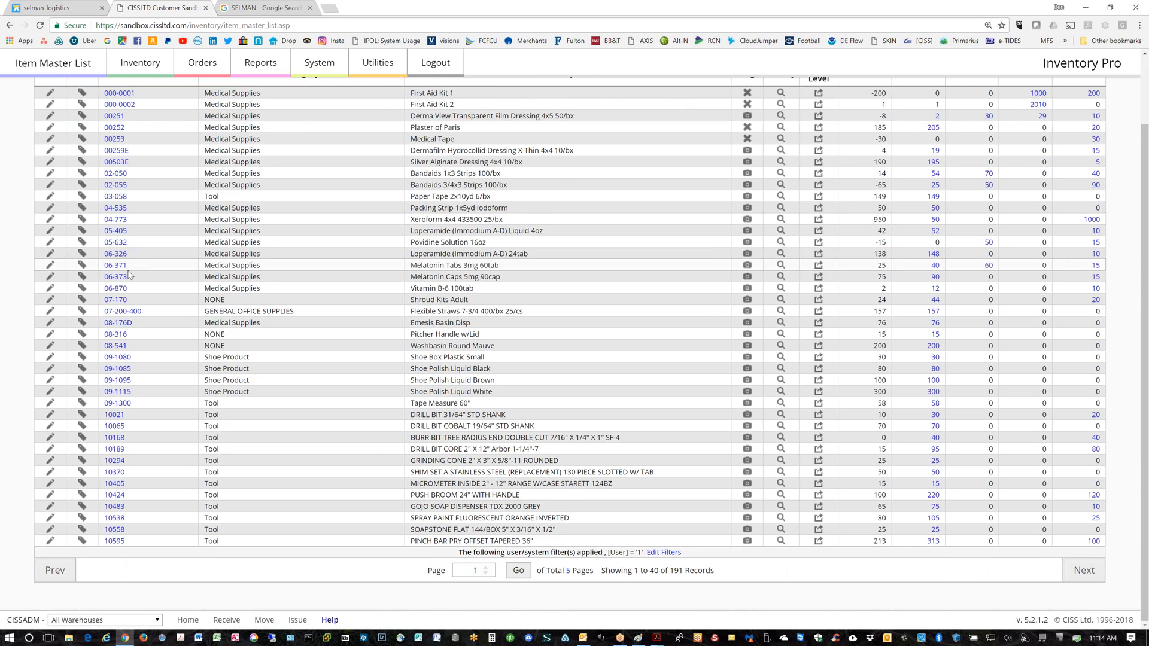
{"action": "scroll", "coordinate": [129, 275], "scroll_direction": "up", "scroll_amount": 2}
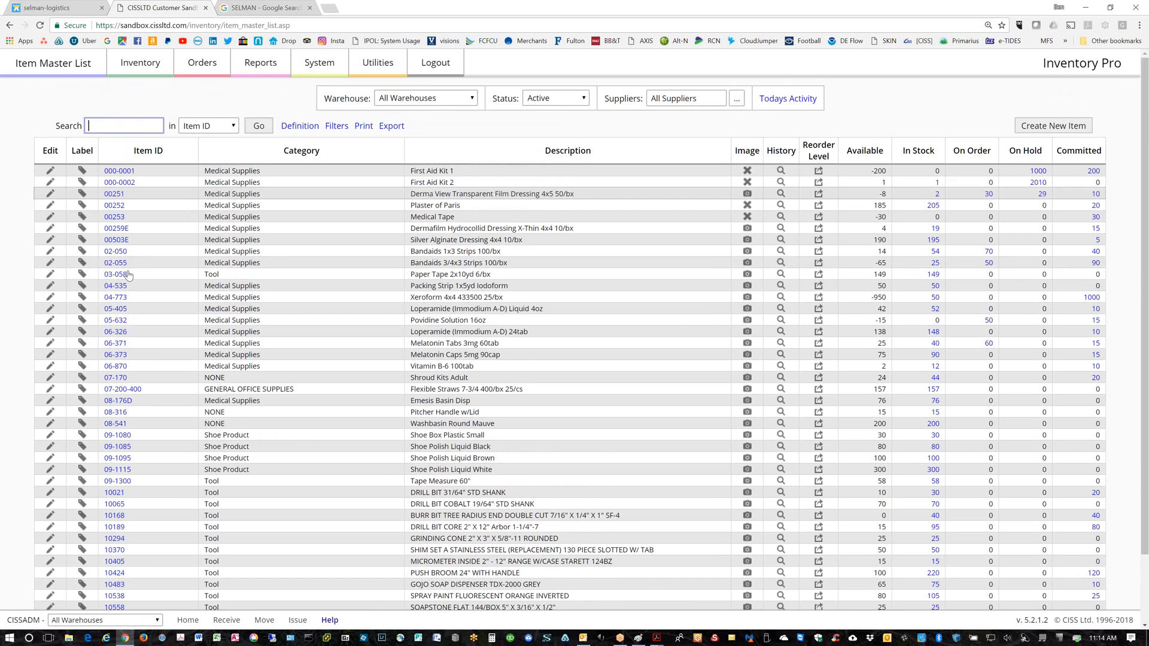
{"action": "left_click", "coordinate": [50, 171]}
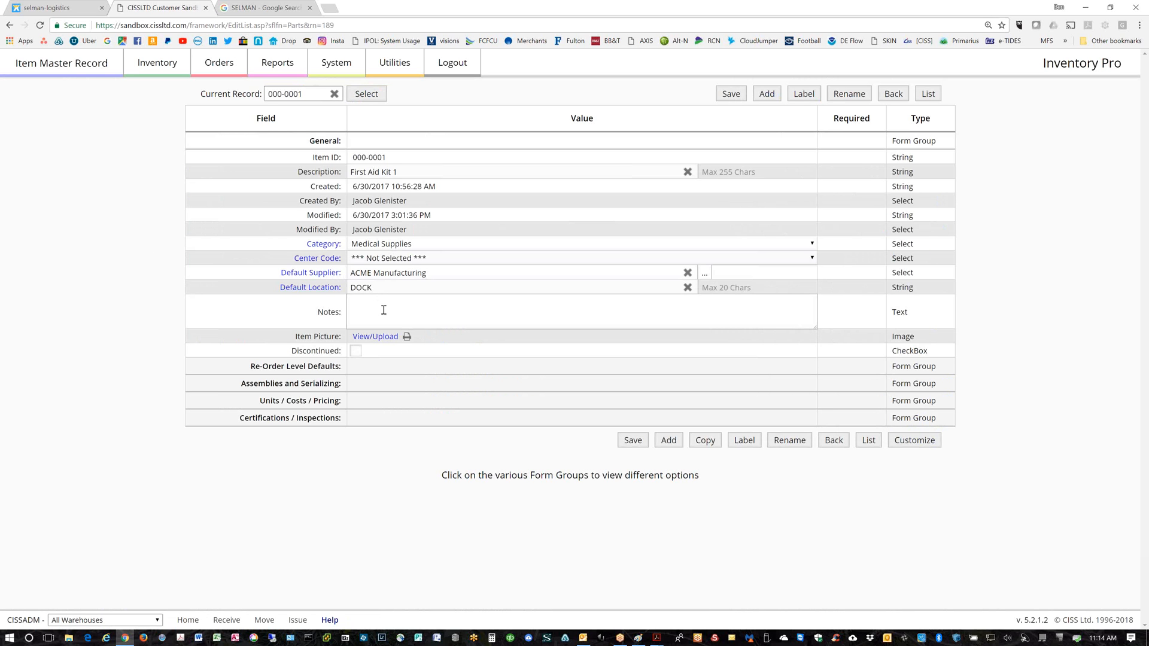
{"action": "left_click", "coordinate": [312, 366]}
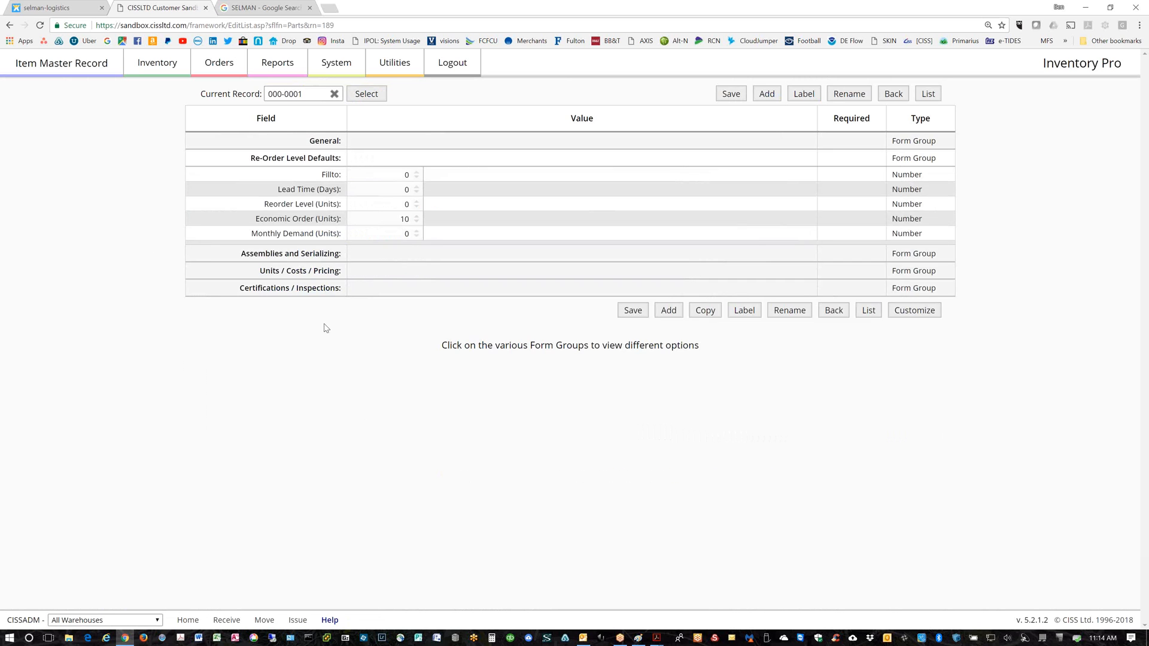
{"action": "left_click", "coordinate": [303, 256]}
{"action": "left_click", "coordinate": [304, 286]}
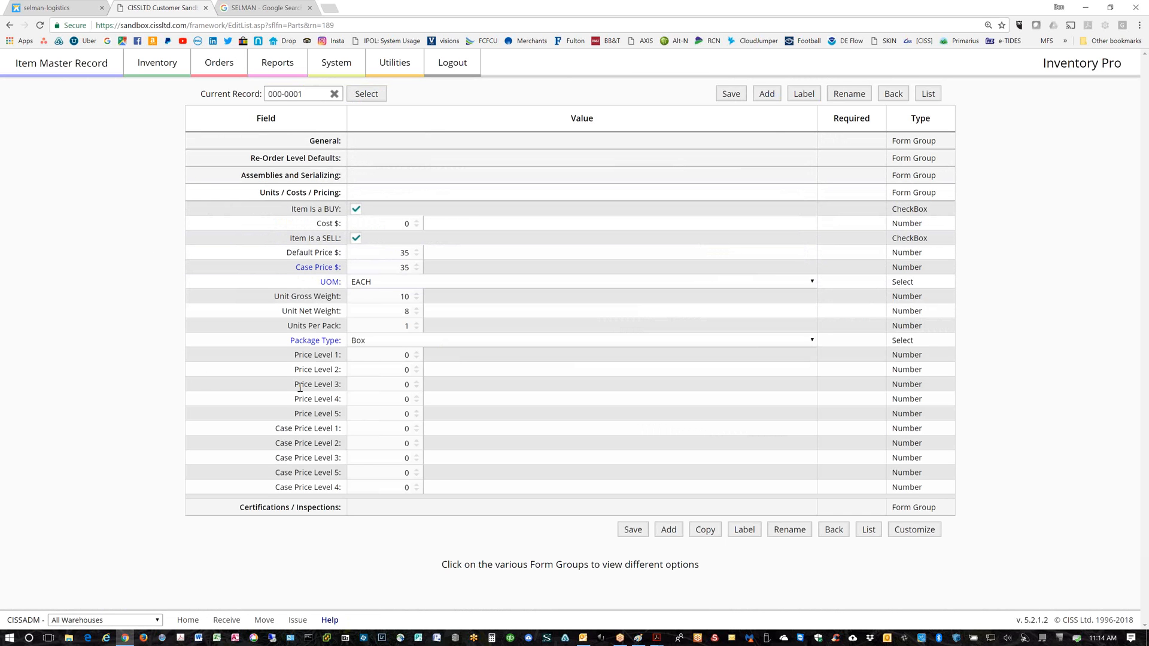
{"action": "left_click", "coordinate": [286, 509]}
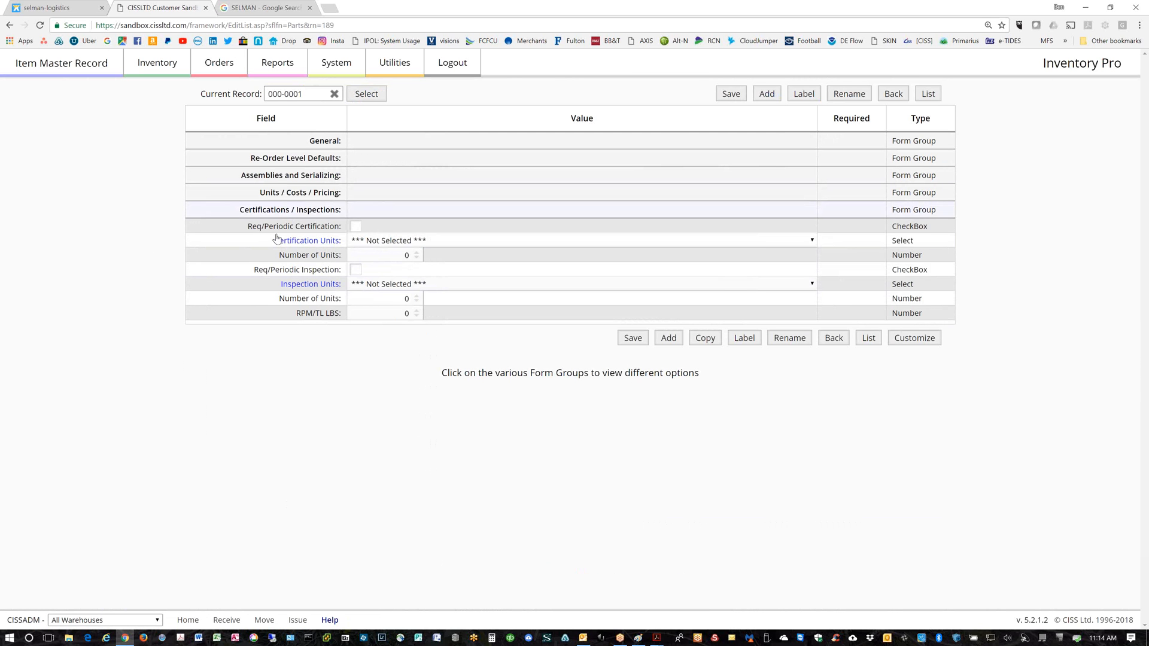
{"action": "left_click", "coordinate": [320, 142]}
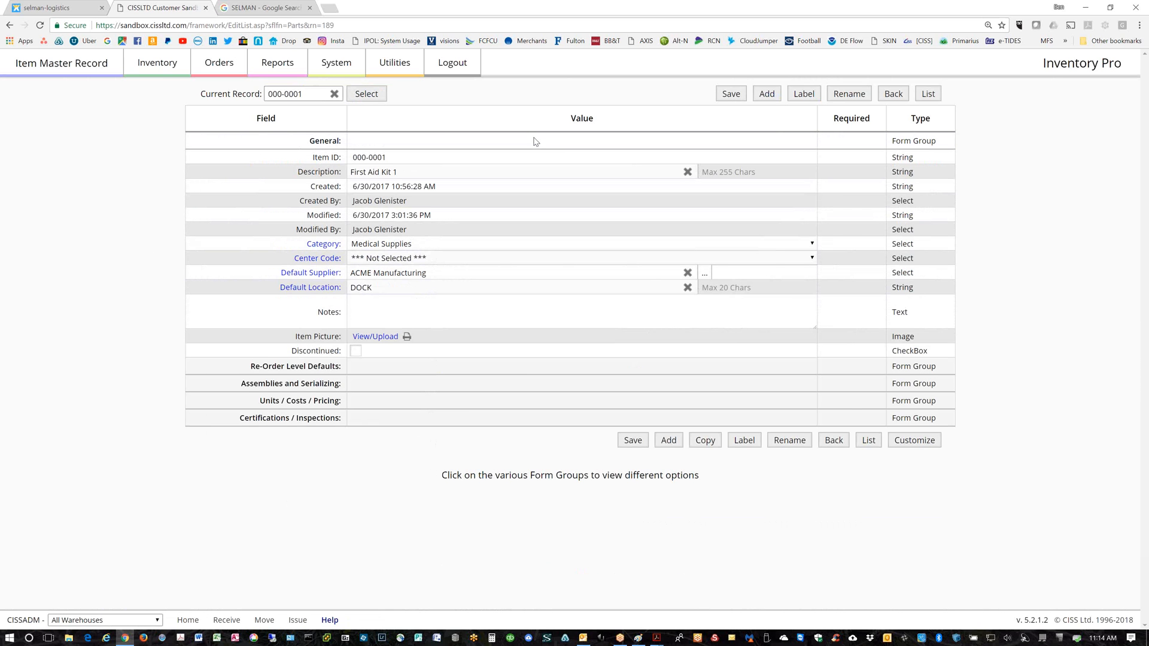
{"action": "left_click", "coordinate": [928, 93]}
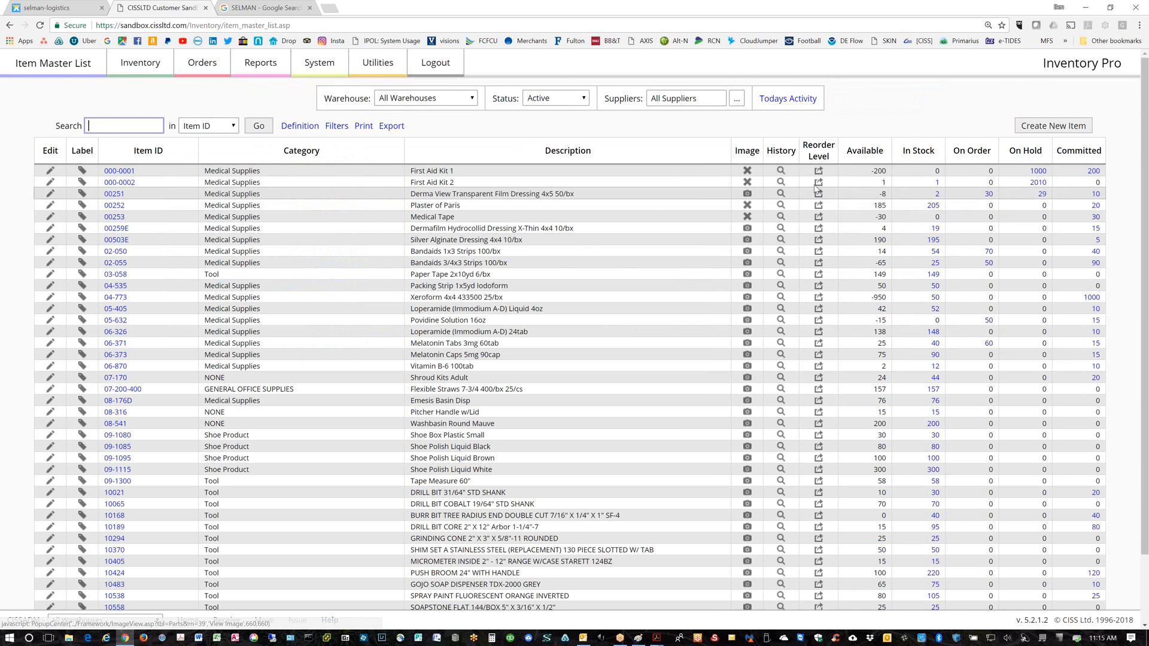
{"action": "left_click", "coordinate": [745, 194]}
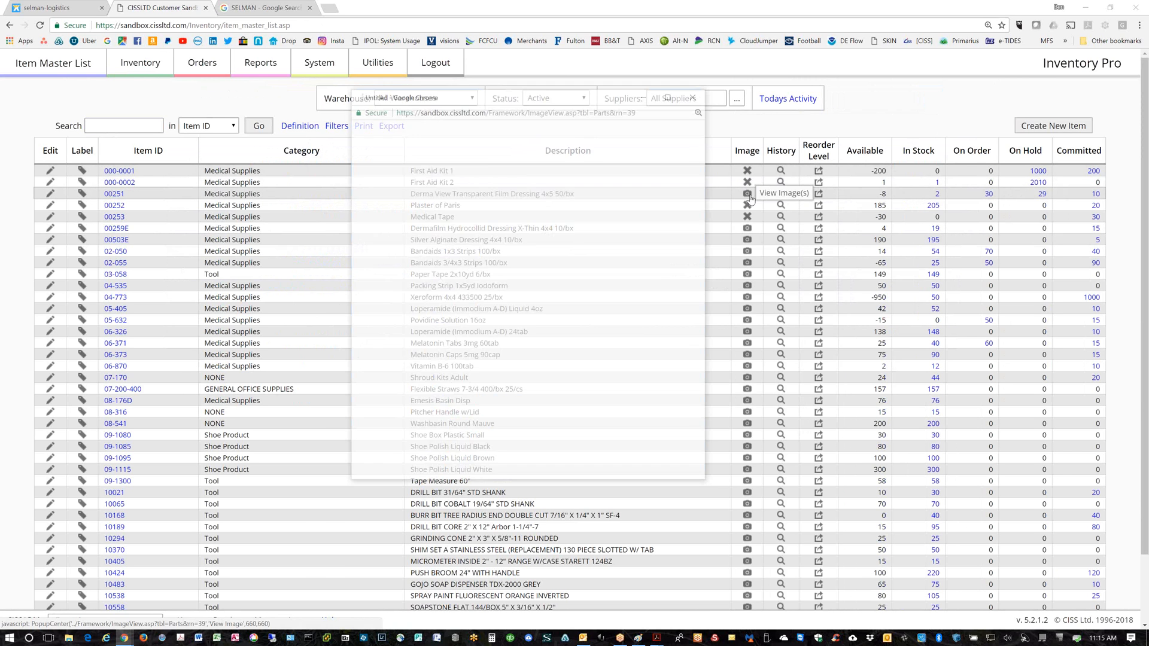
{"action": "left_click", "coordinate": [695, 94]}
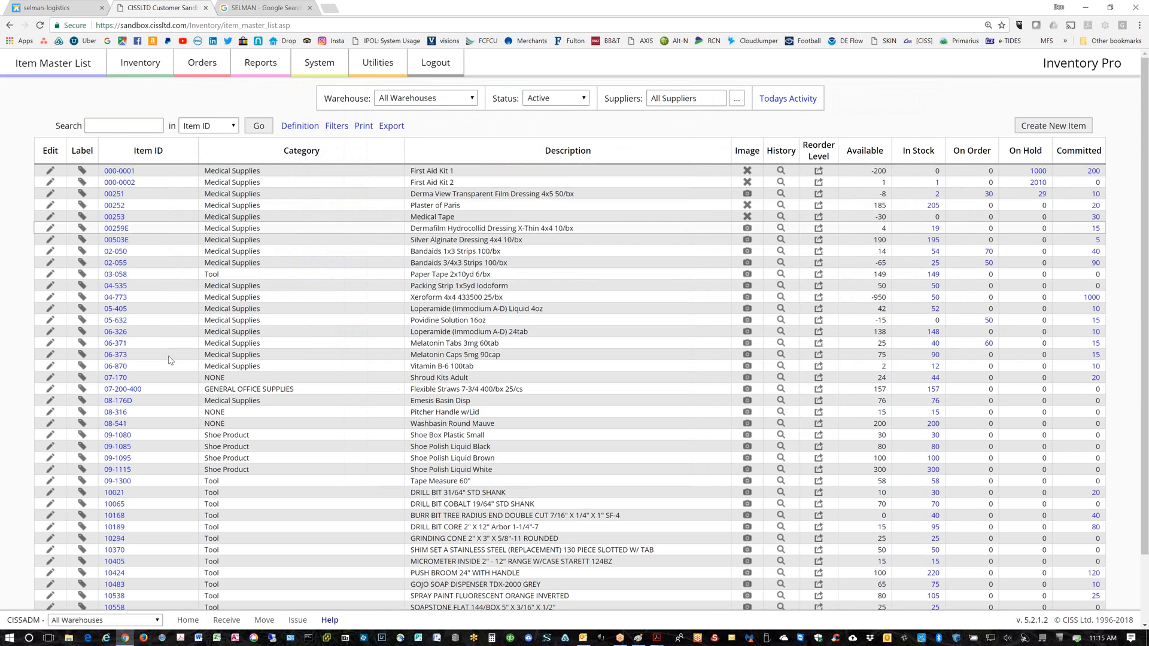
{"action": "left_click", "coordinate": [118, 172]}
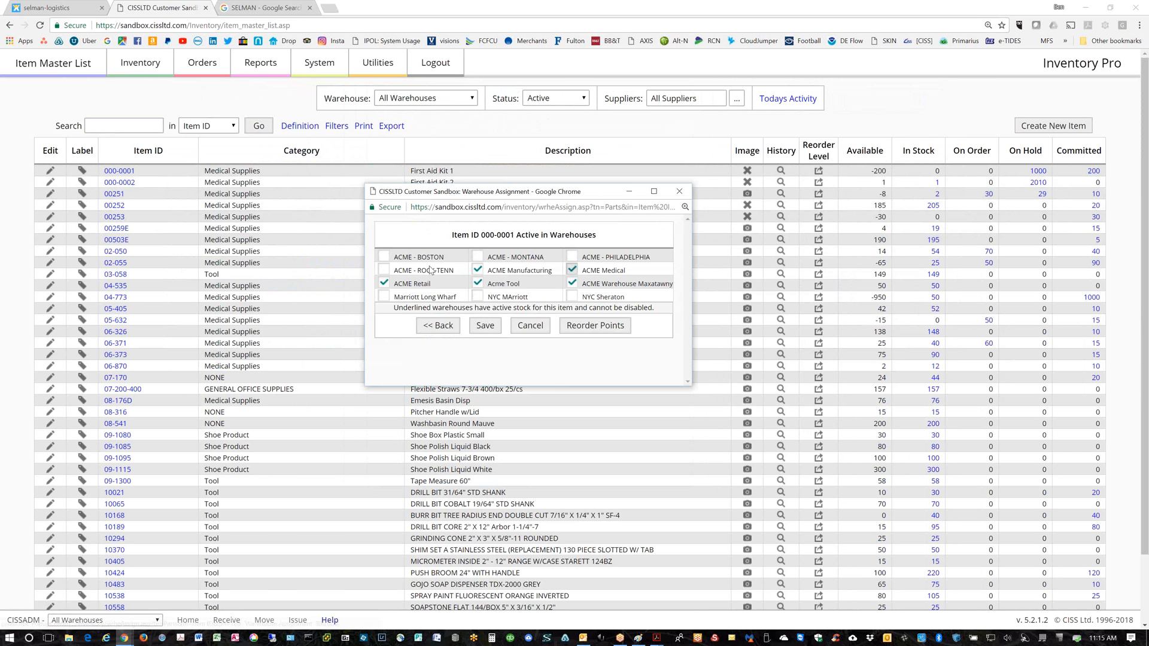
{"action": "left_click_drag", "start_coordinate": [555, 386], "coordinate": [559, 442]}
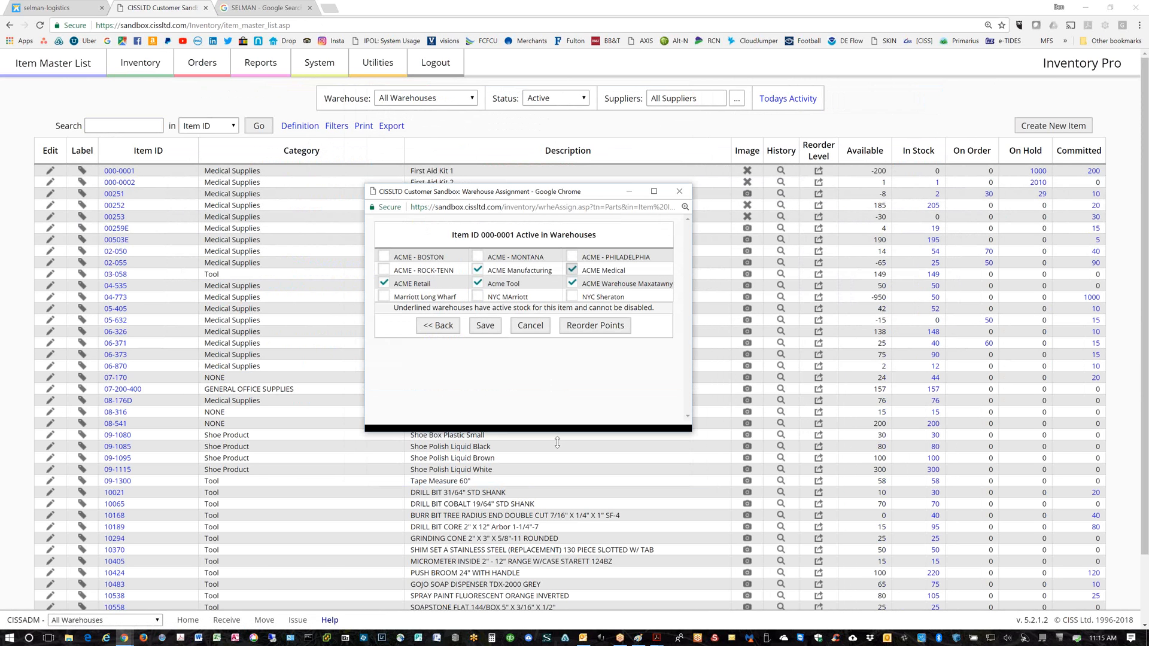
{"action": "left_click_drag", "start_coordinate": [693, 338], "coordinate": [887, 315]}
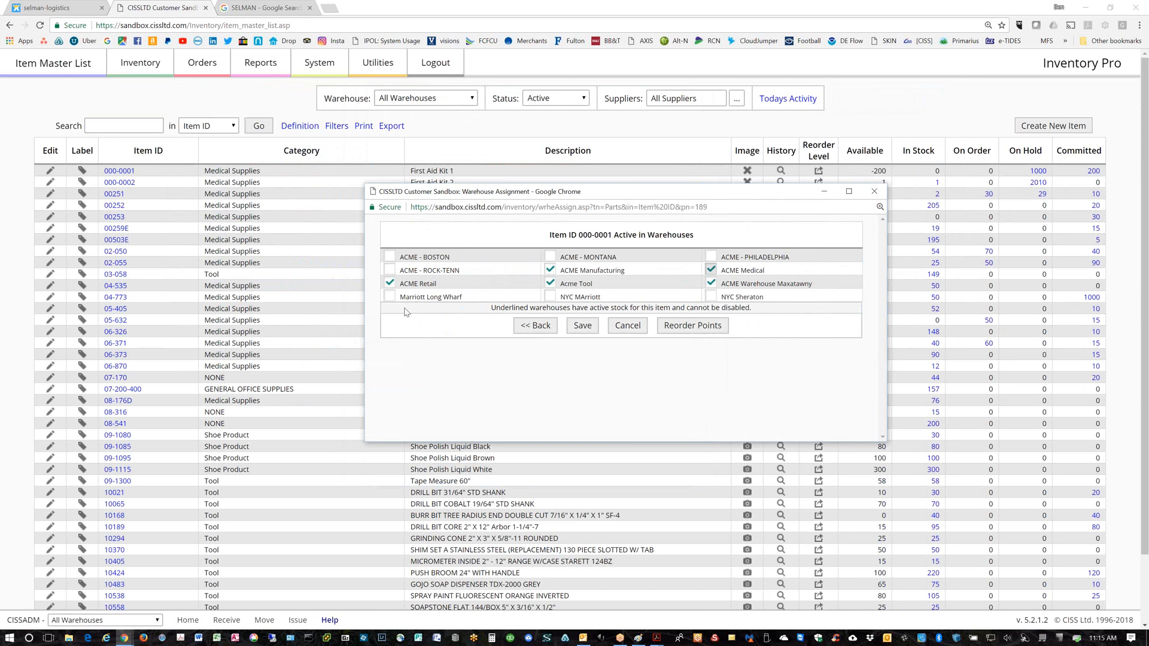
{"action": "left_click", "coordinate": [622, 328]}
{"action": "left_click", "coordinate": [622, 329]}
{"action": "left_click", "coordinate": [875, 193]}
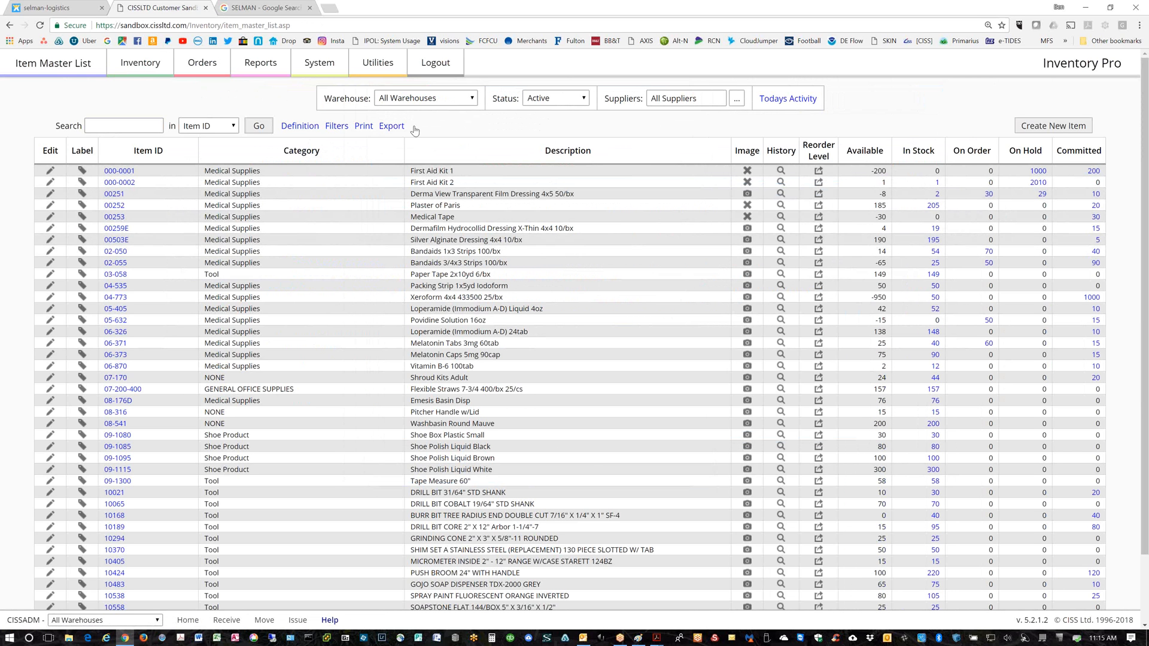
Download the Inventory Import Template from Utilities > Import and Export and open Inventory Template.xls in Excel
{"action": "left_click", "coordinate": [381, 69]}
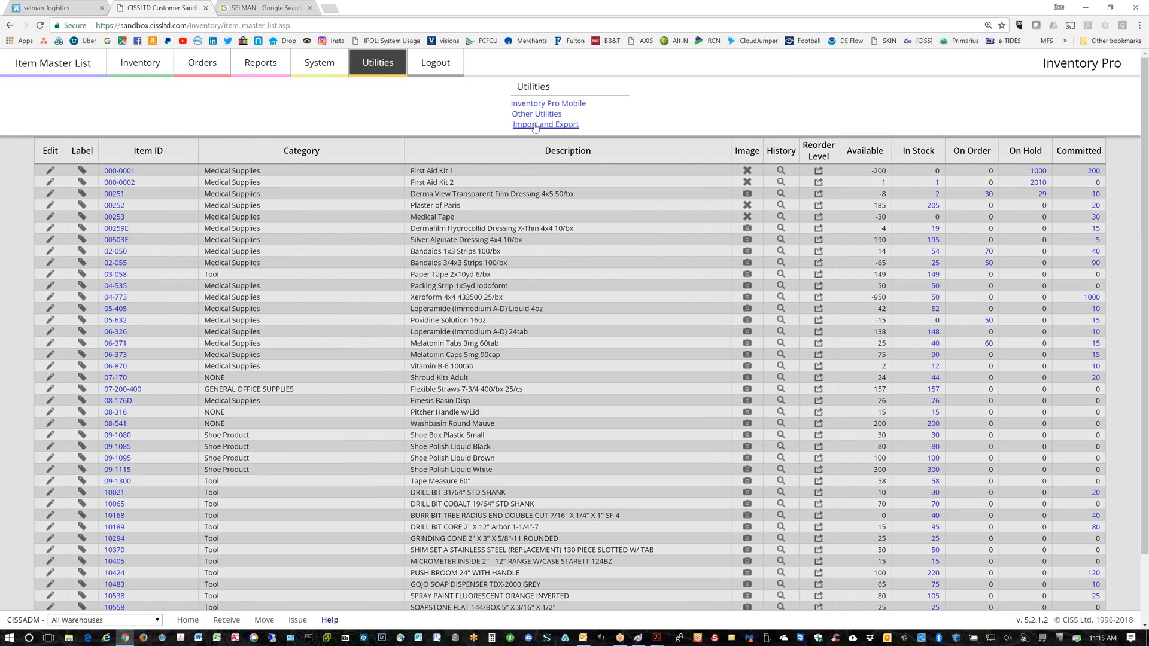
{"action": "left_click", "coordinate": [537, 128]}
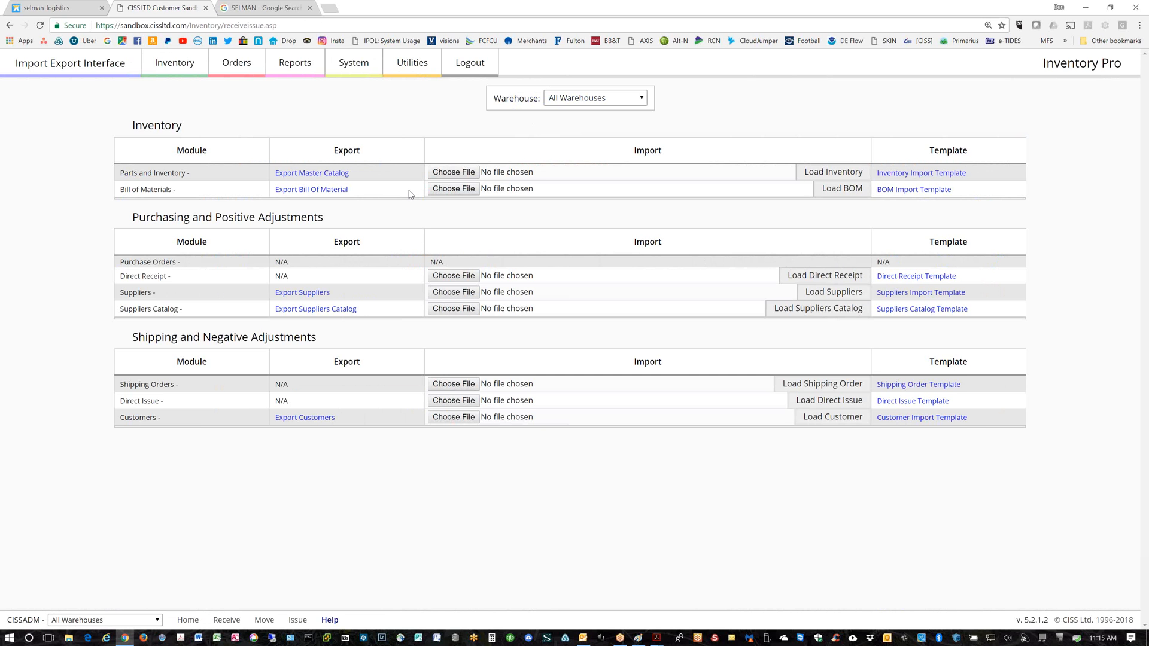
{"action": "left_click", "coordinate": [916, 172]}
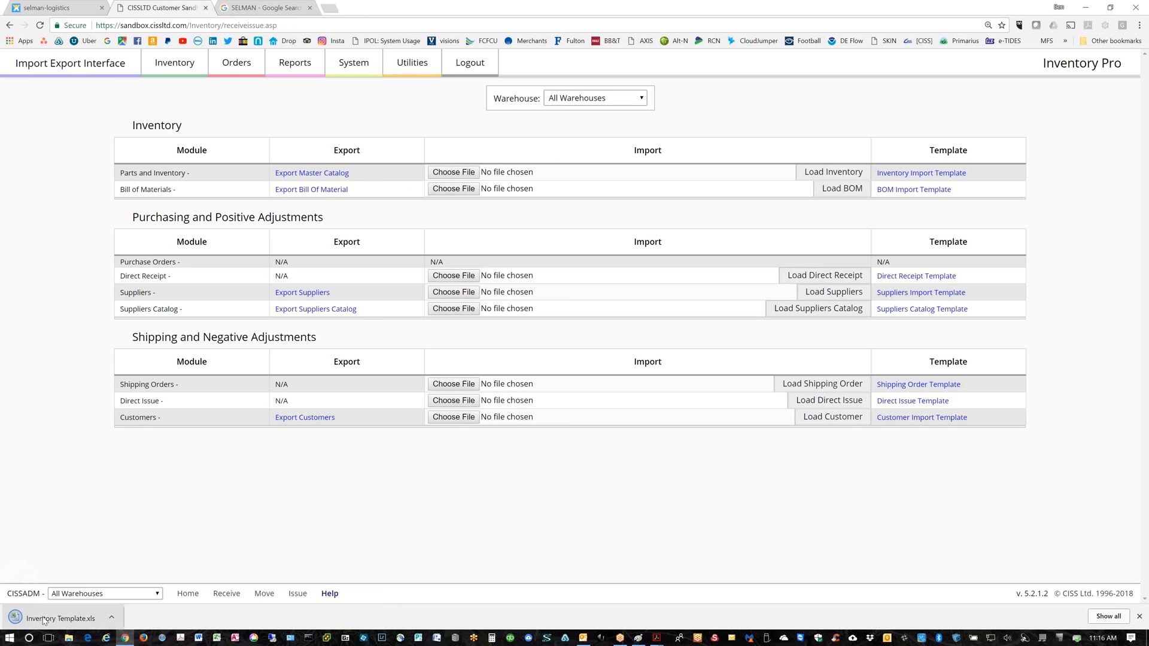
{"action": "left_click", "coordinate": [43, 621]}
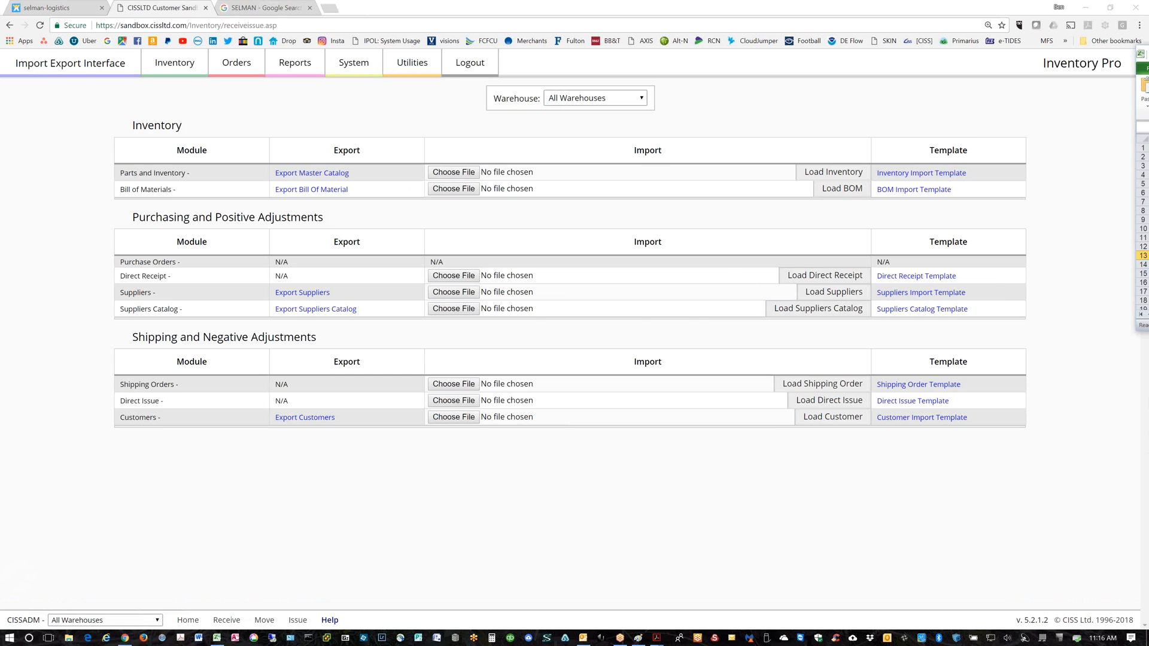
{"action": "left_click_drag", "start_coordinate": [1148, 55], "coordinate": [273, 86]}
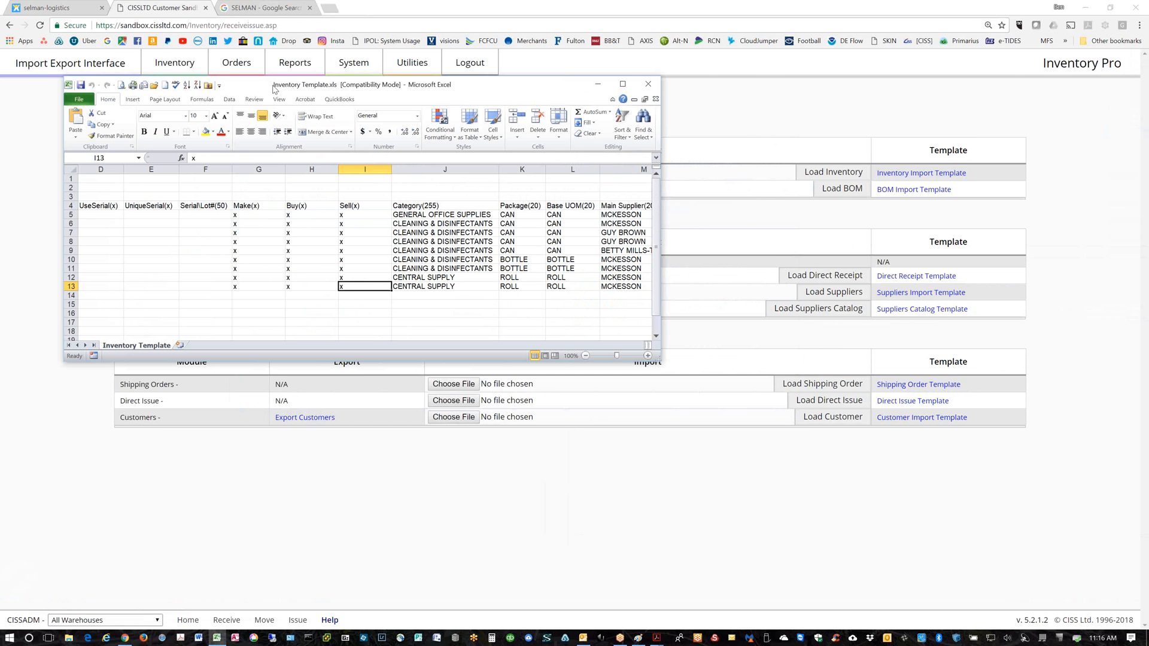
Enlarge the Inventory Template window, narrow column A, and select the three instruction rows
{"action": "left_click_drag", "start_coordinate": [659, 360], "coordinate": [1036, 389]}
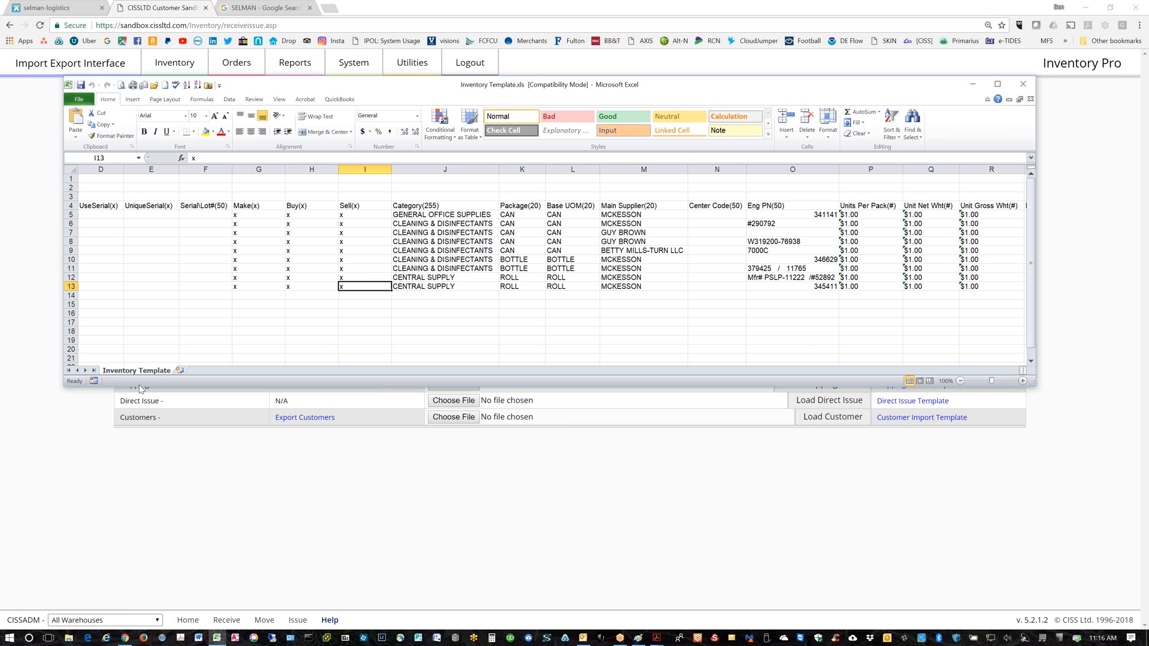
{"action": "left_click_drag", "start_coordinate": [142, 388], "coordinate": [144, 577]}
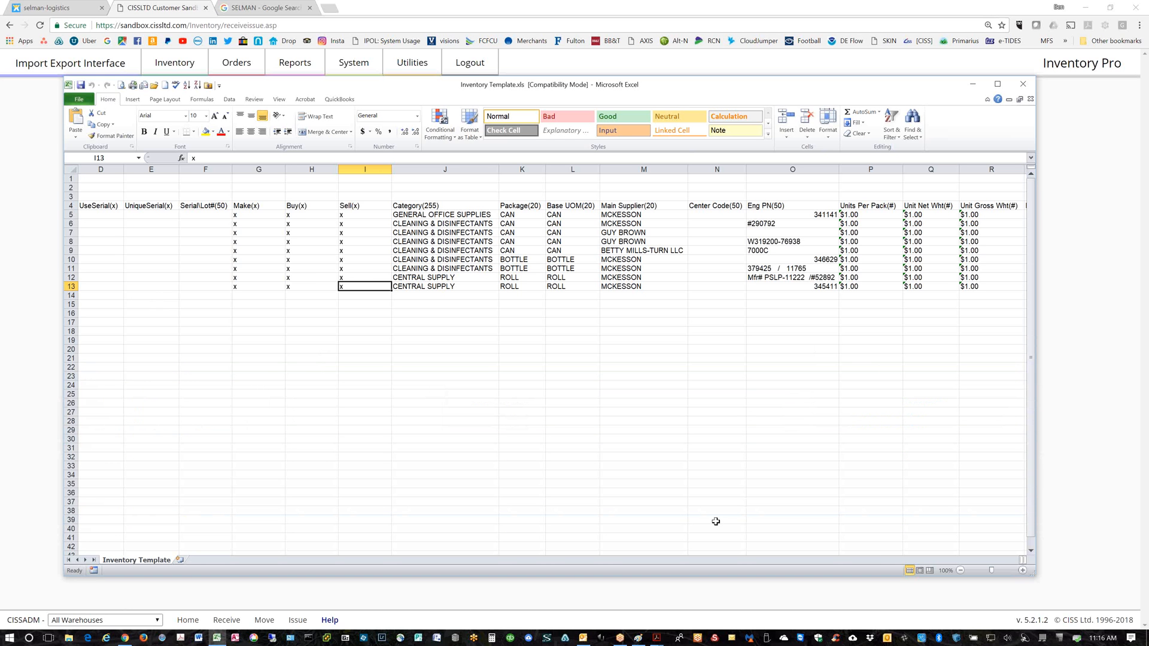
{"action": "left_click_drag", "start_coordinate": [1020, 560], "coordinate": [759, 558]}
{"action": "left_click_drag", "start_coordinate": [872, 560], "coordinate": [784, 565]}
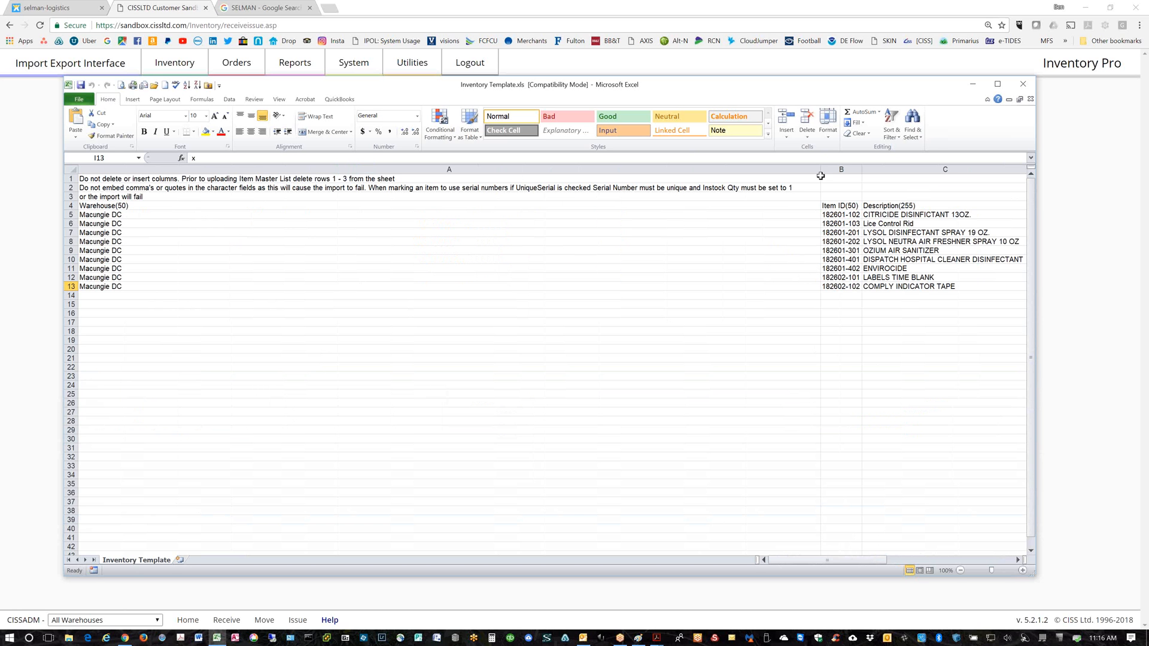
{"action": "left_click_drag", "start_coordinate": [820, 169], "coordinate": [366, 172]}
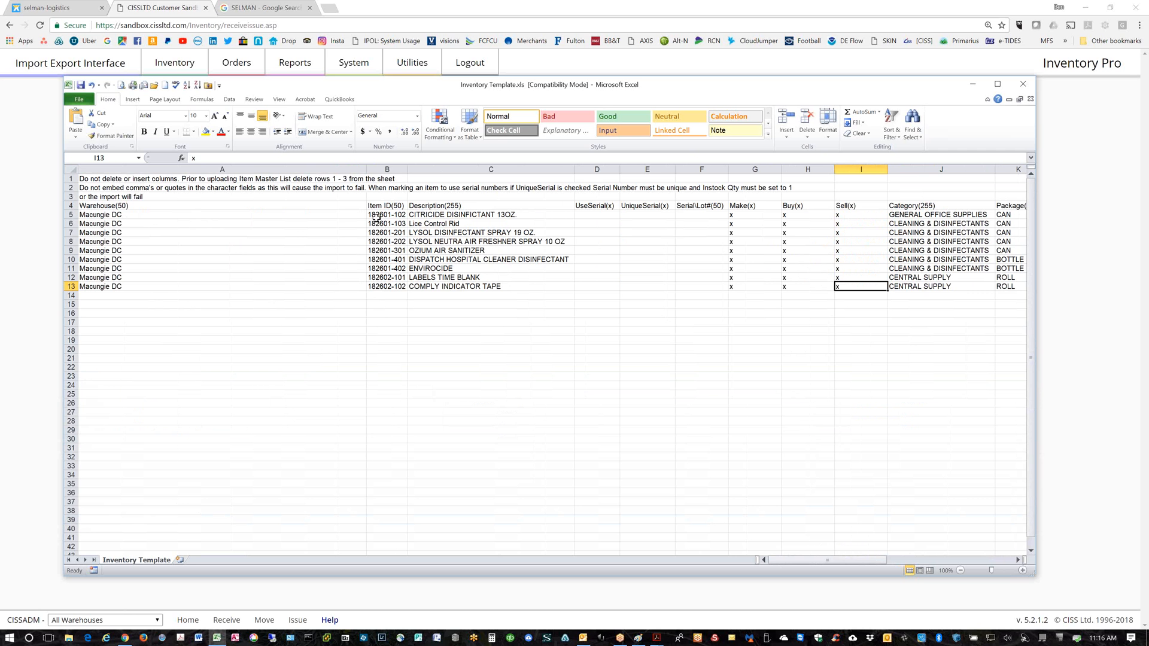
{"action": "left_click_drag", "start_coordinate": [71, 178], "coordinate": [71, 194]}
Delete the three instruction rows and autofit column A to its contents
{"action": "right_click", "coordinate": [70, 193]}
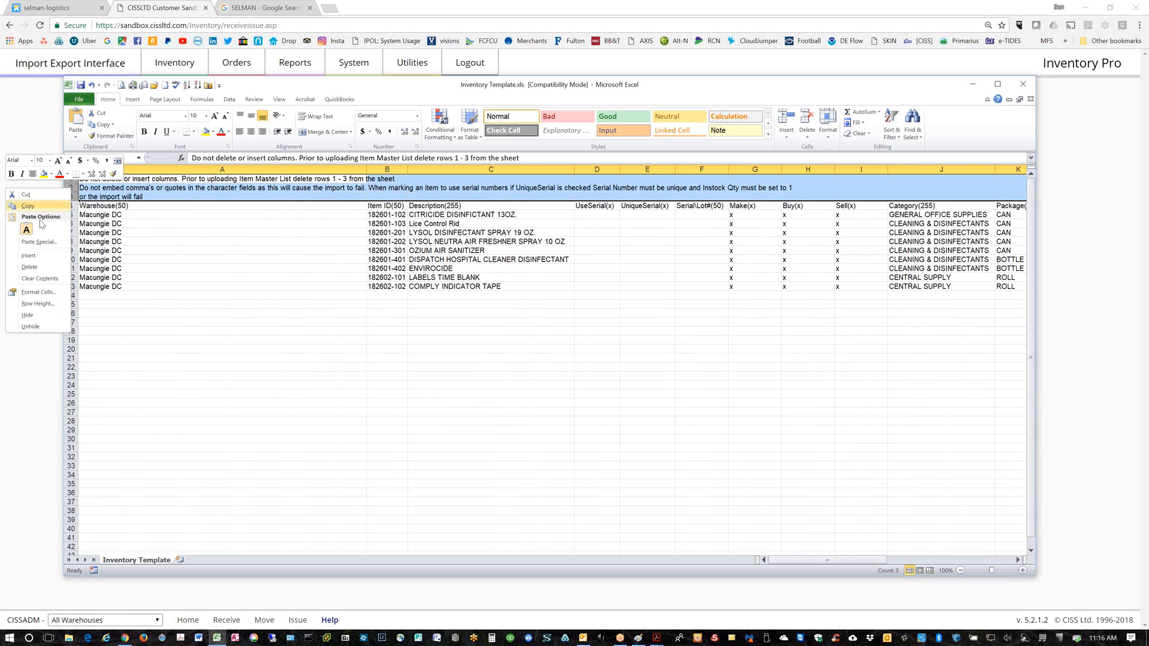
{"action": "left_click", "coordinate": [35, 268]}
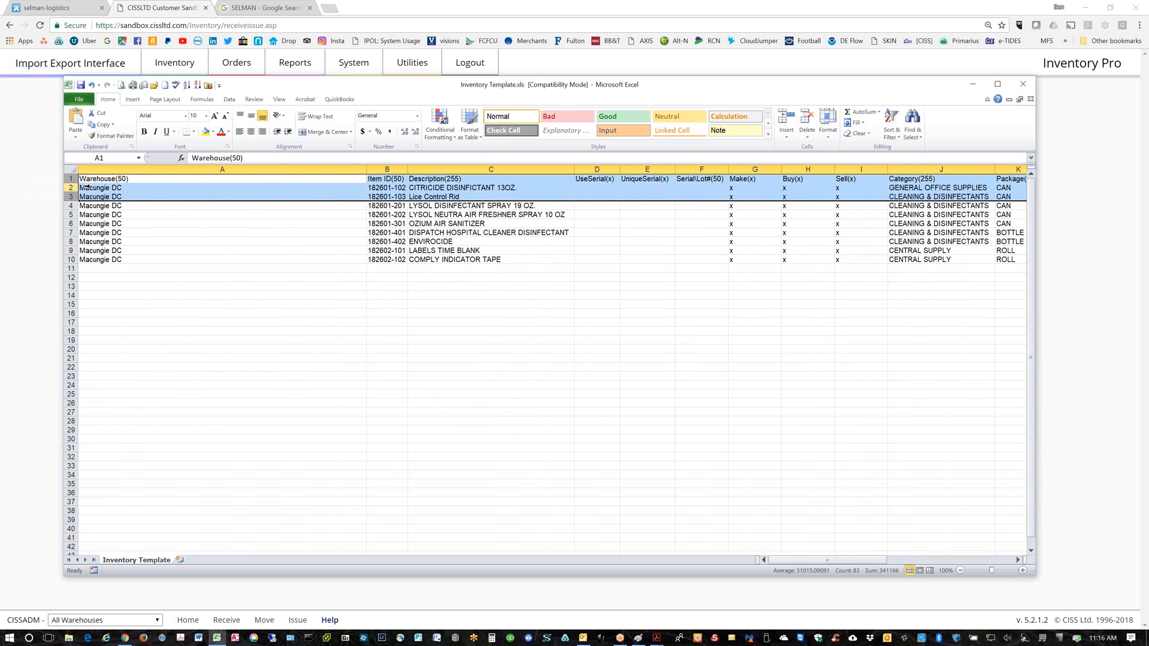
{"action": "left_click", "coordinate": [71, 179]}
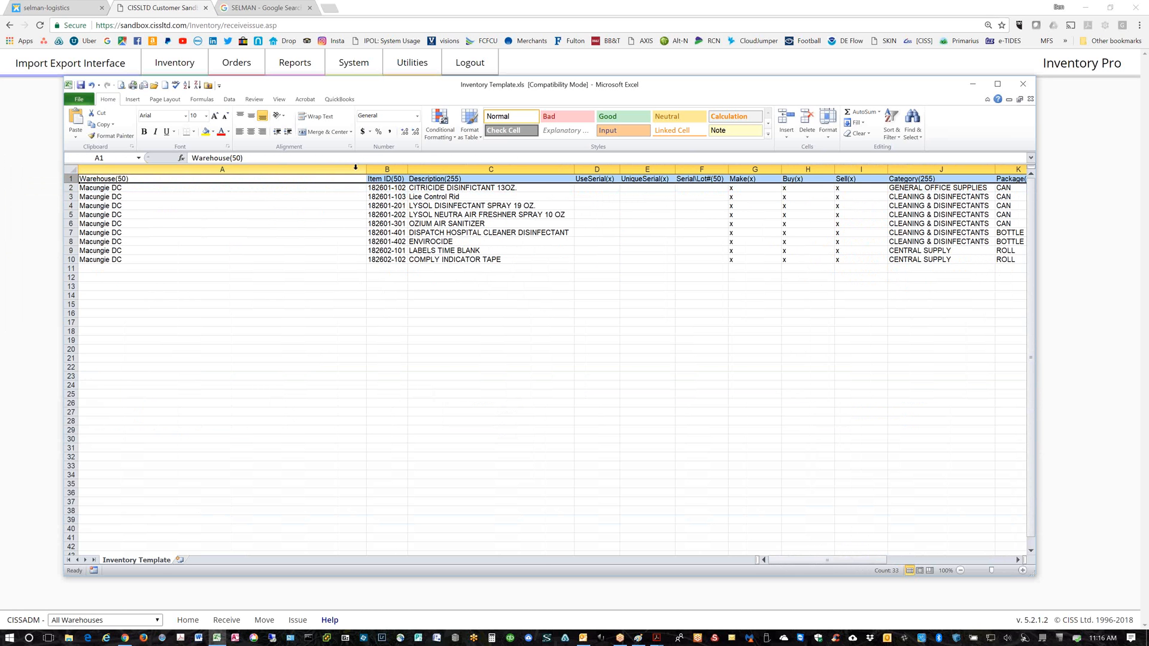
{"action": "left_click_drag", "start_coordinate": [366, 170], "coordinate": [366, 170]}
{"action": "double_click", "coordinate": [366, 170]}
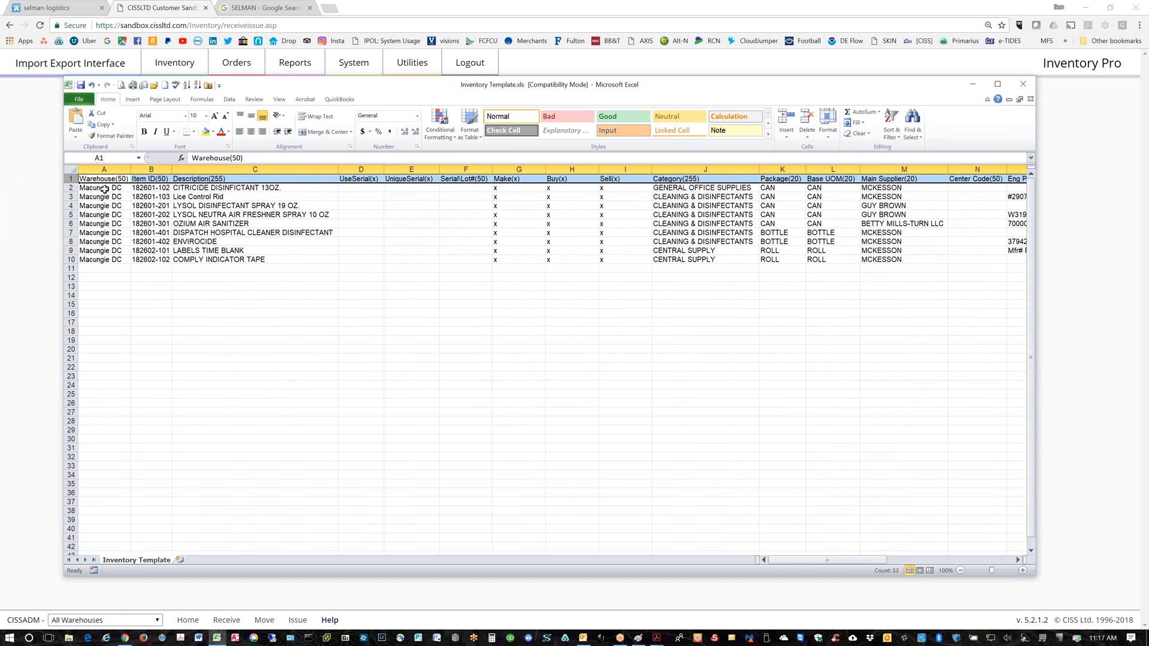
Select the warehouse, item ID and description entries in columns A to C
{"action": "left_click_drag", "start_coordinate": [107, 188], "coordinate": [107, 259]}
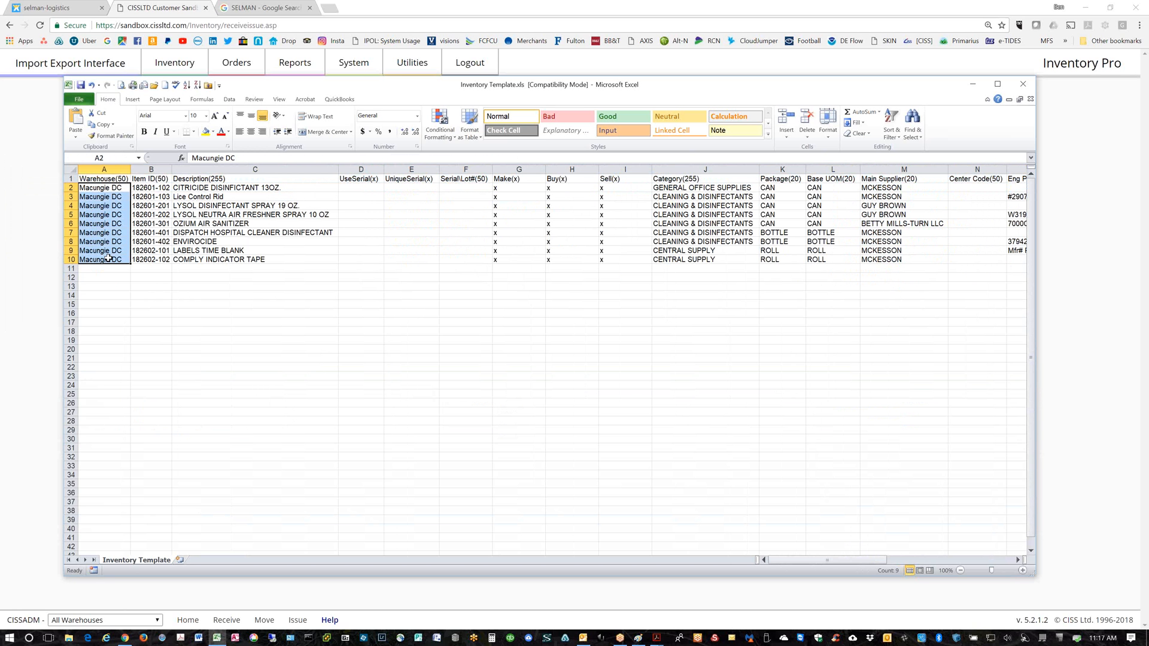
{"action": "left_click_drag", "start_coordinate": [154, 189], "coordinate": [154, 257]}
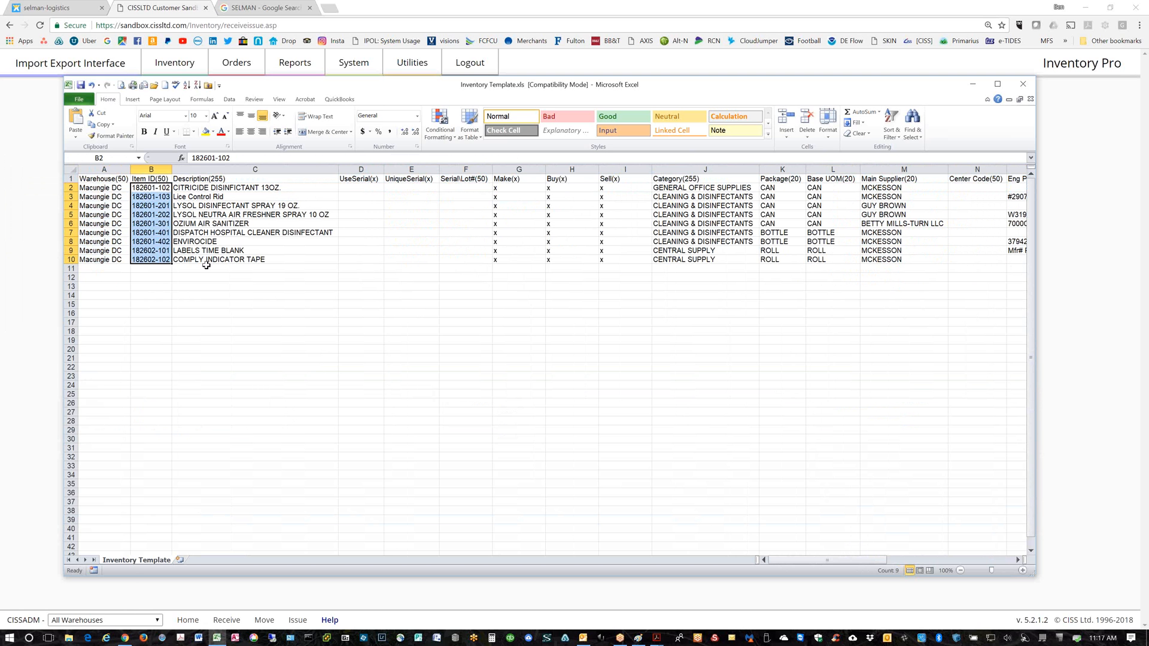
{"action": "left_click_drag", "start_coordinate": [207, 190], "coordinate": [201, 261]}
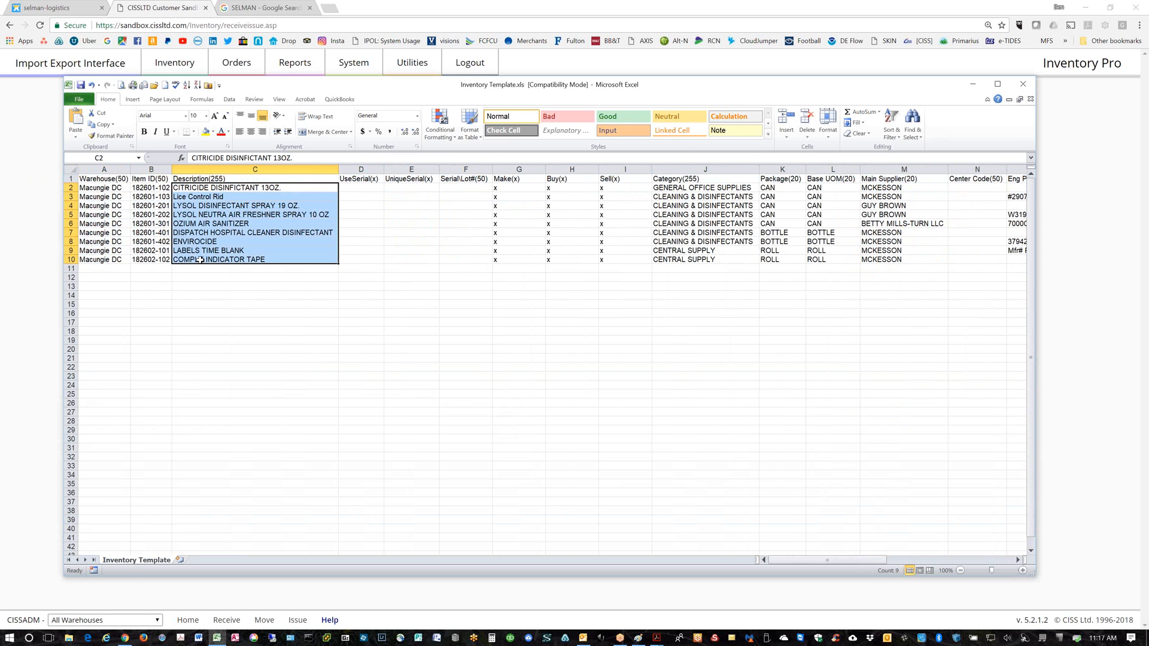
Enter Marriott Chicago in A2, copy it to A3:A10, and widen column A
{"action": "left_click", "coordinate": [98, 189]}
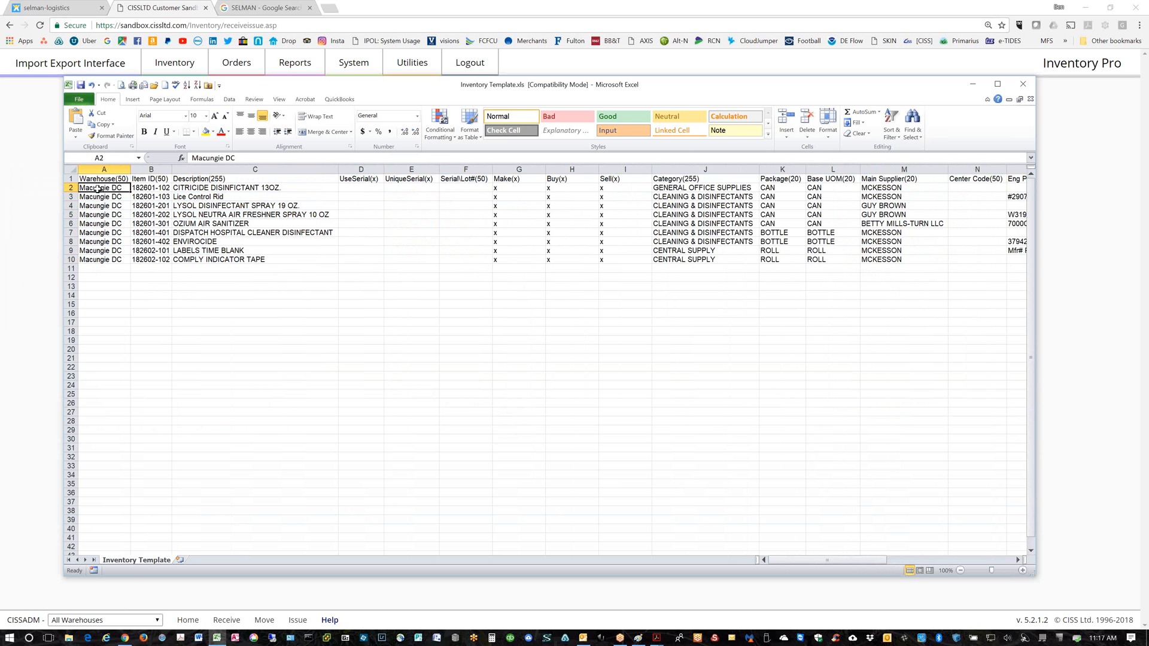
{"action": "left_click_drag", "start_coordinate": [98, 189], "coordinate": [102, 259]}
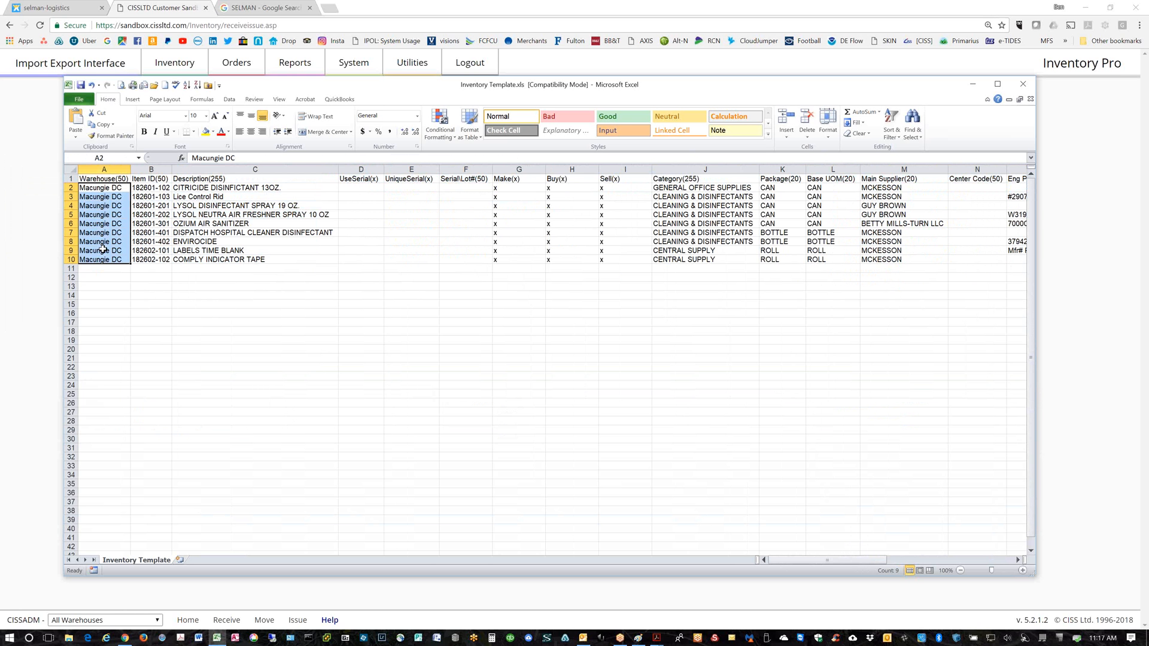
{"action": "type", "text": "Marriott"}
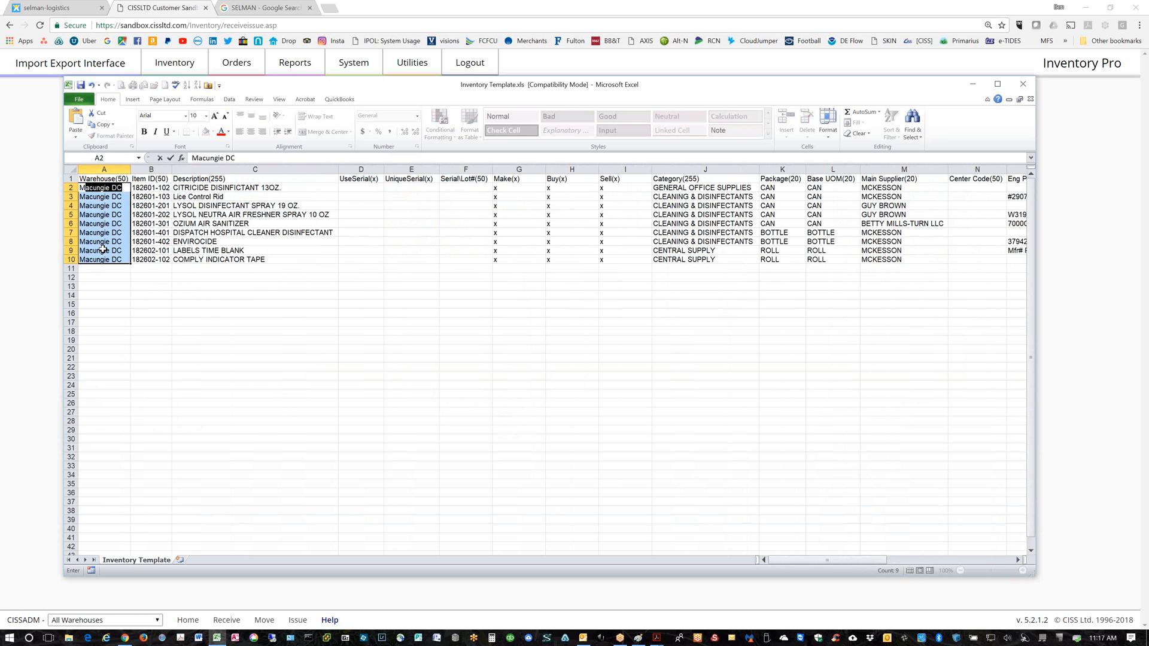
{"action": "type", "text": " Chicago"}
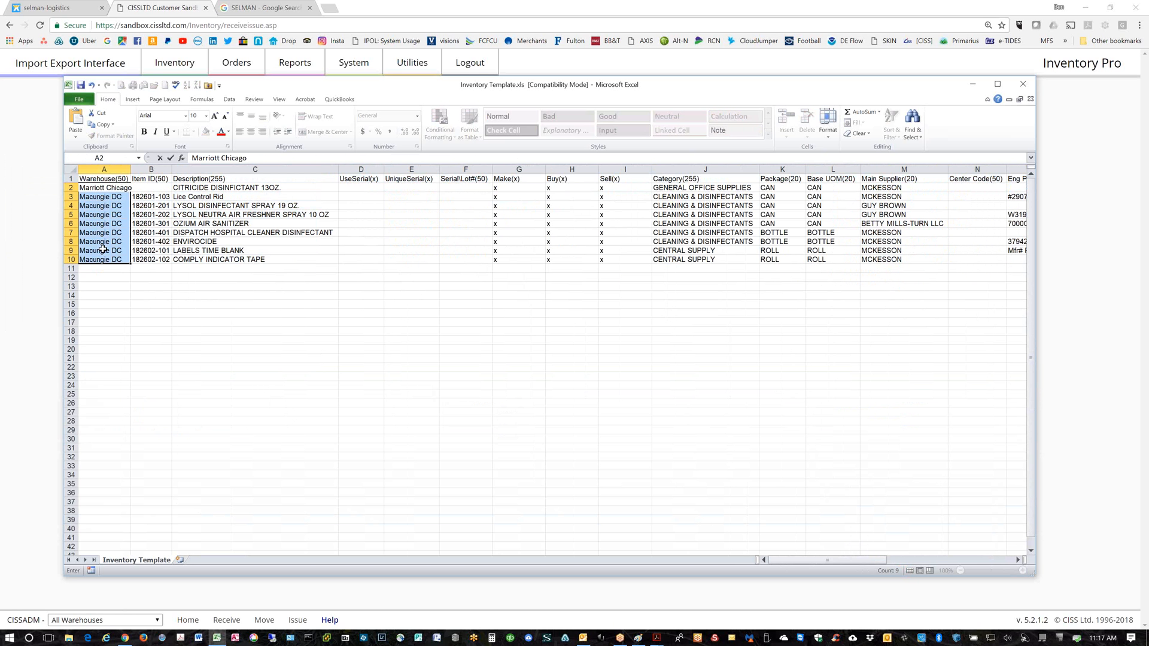
{"action": "key", "text": "Down"}
{"action": "key", "text": "Up"}
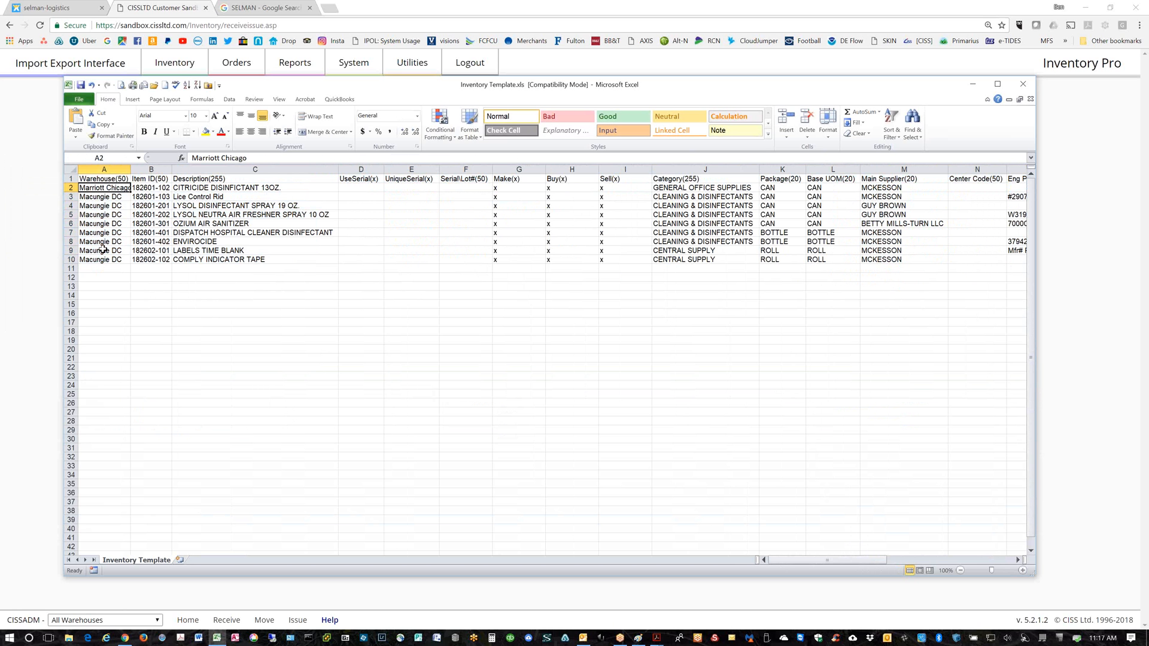
{"action": "key", "text": "ctrl+c"}
{"action": "key", "text": "Down"}
{"action": "key", "text": "shift+Down"}
{"action": "key", "text": "shift+Down"}
{"action": "key", "text": "shift+Down"}
{"action": "key", "text": "shift+Down"}
{"action": "key", "text": "shift+Down"}
{"action": "key", "text": "shift+Down"}
{"action": "key", "text": "shift+Down"}
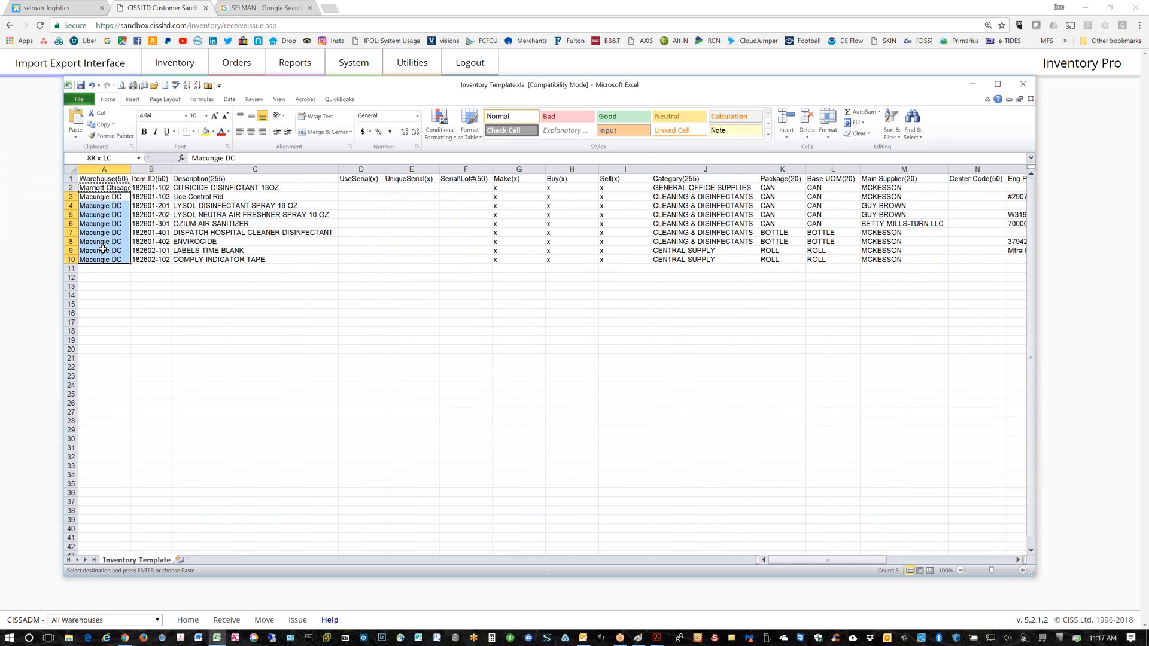
{"action": "key", "text": "ctrl+v"}
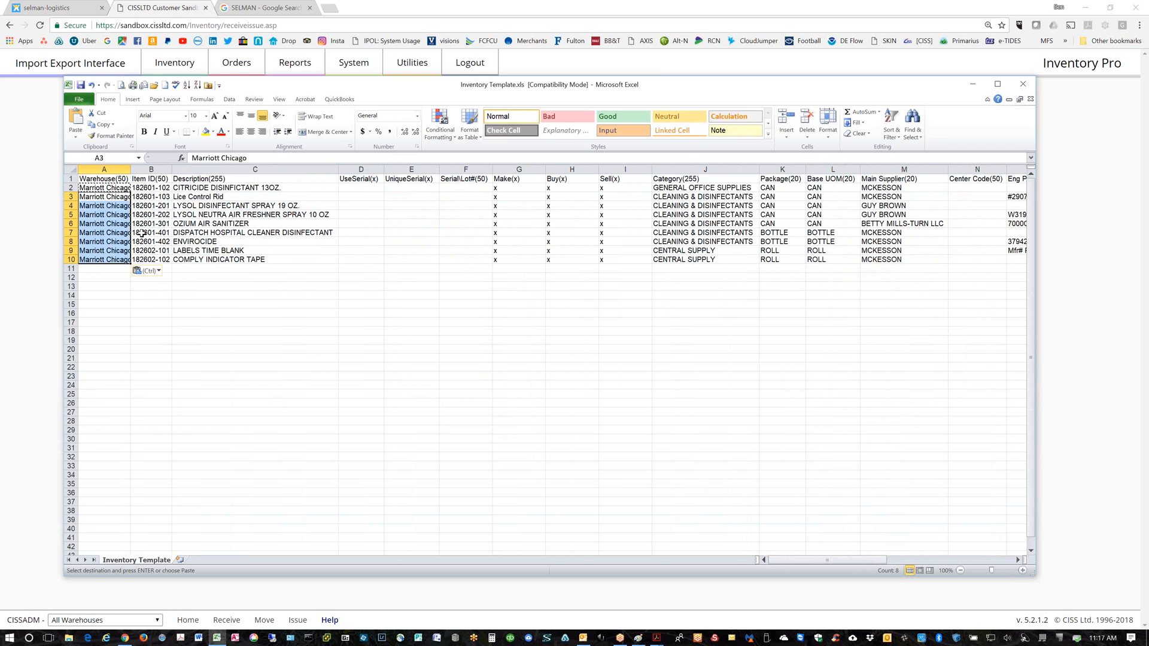
{"action": "left_click_drag", "start_coordinate": [130, 169], "coordinate": [140, 168]}
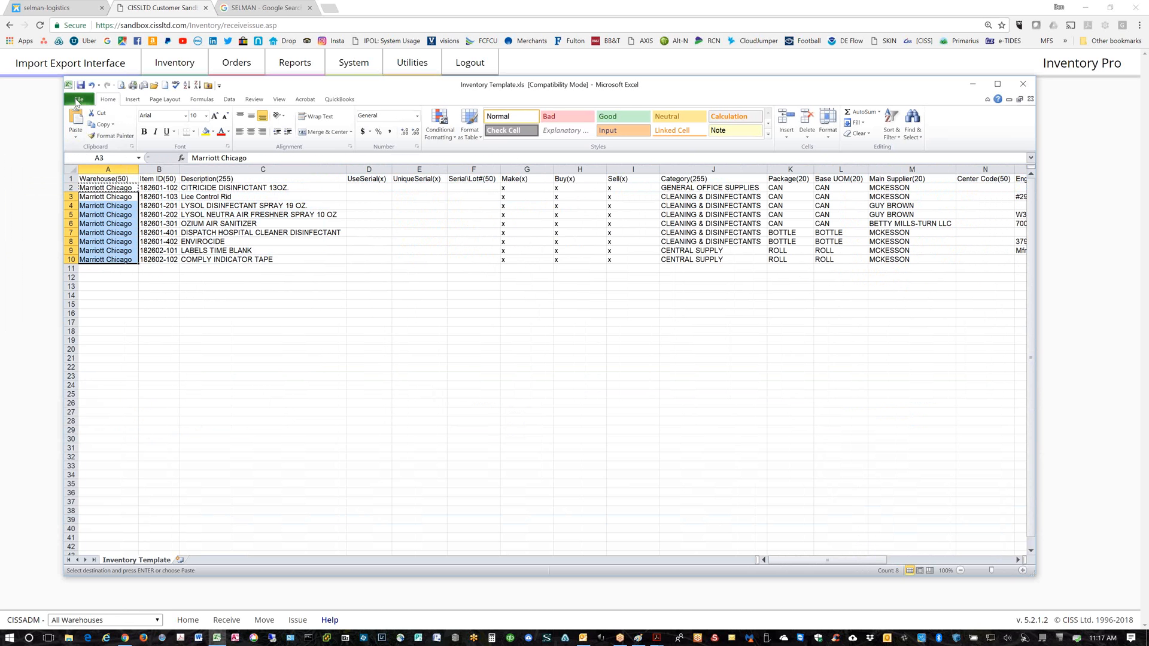
Save the Inventory Template workbook to the Desktop with Save As
{"action": "left_click", "coordinate": [77, 100]}
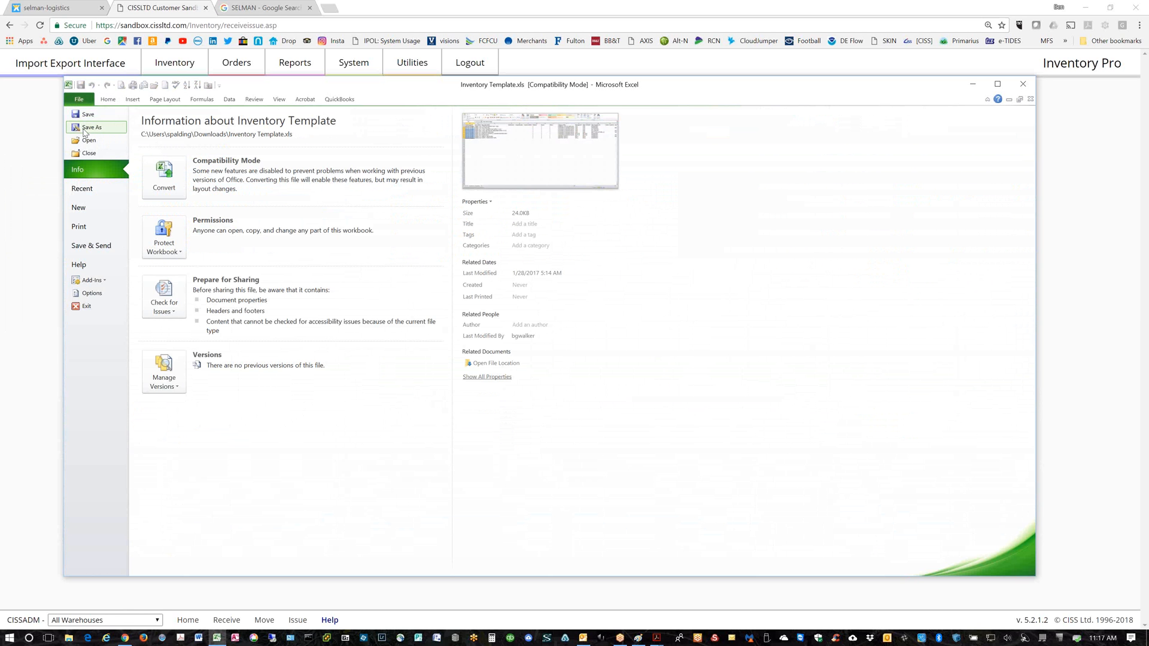
{"action": "left_click", "coordinate": [88, 128]}
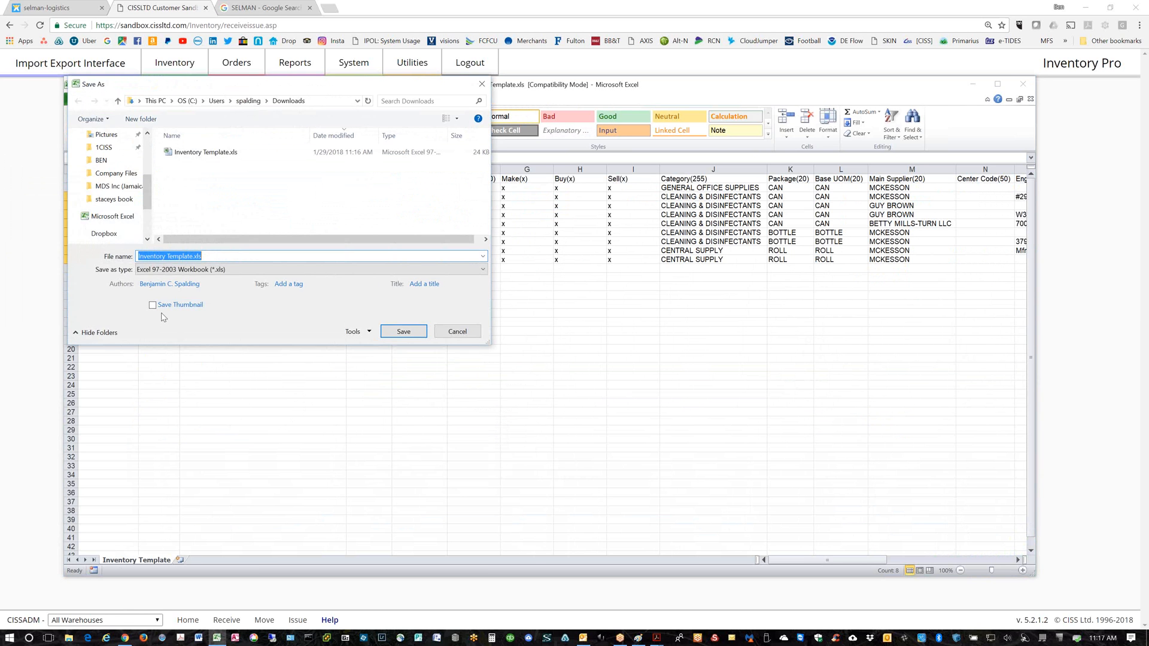
{"action": "scroll", "coordinate": [133, 168], "scroll_direction": "down", "scroll_amount": 4}
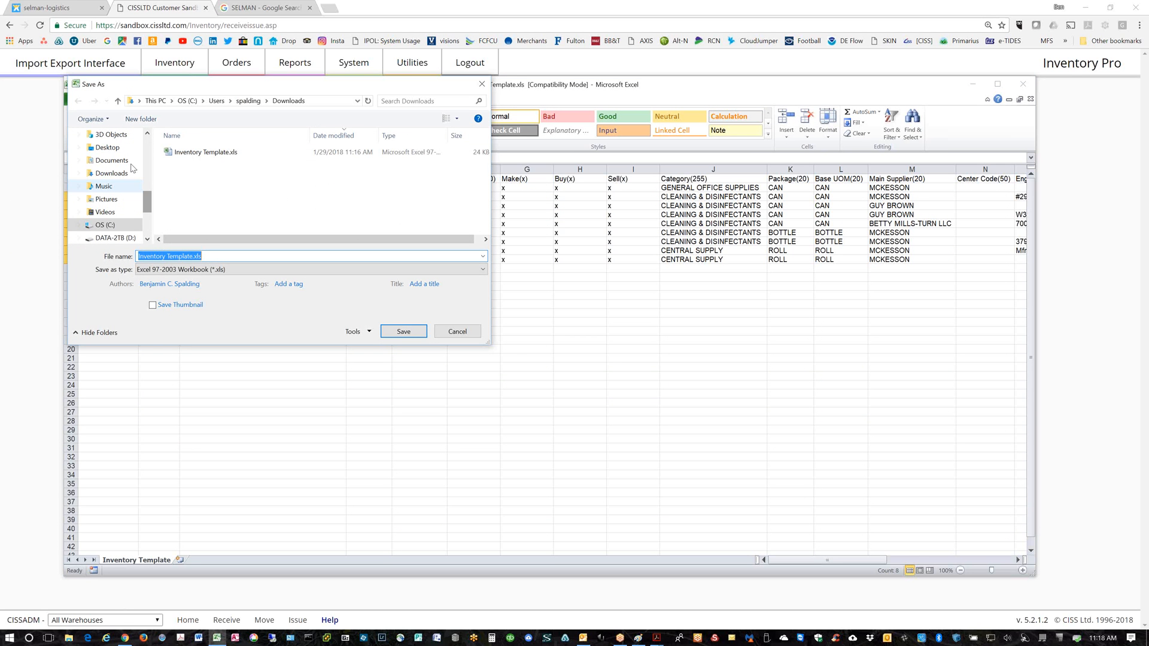
{"action": "left_click", "coordinate": [108, 147]}
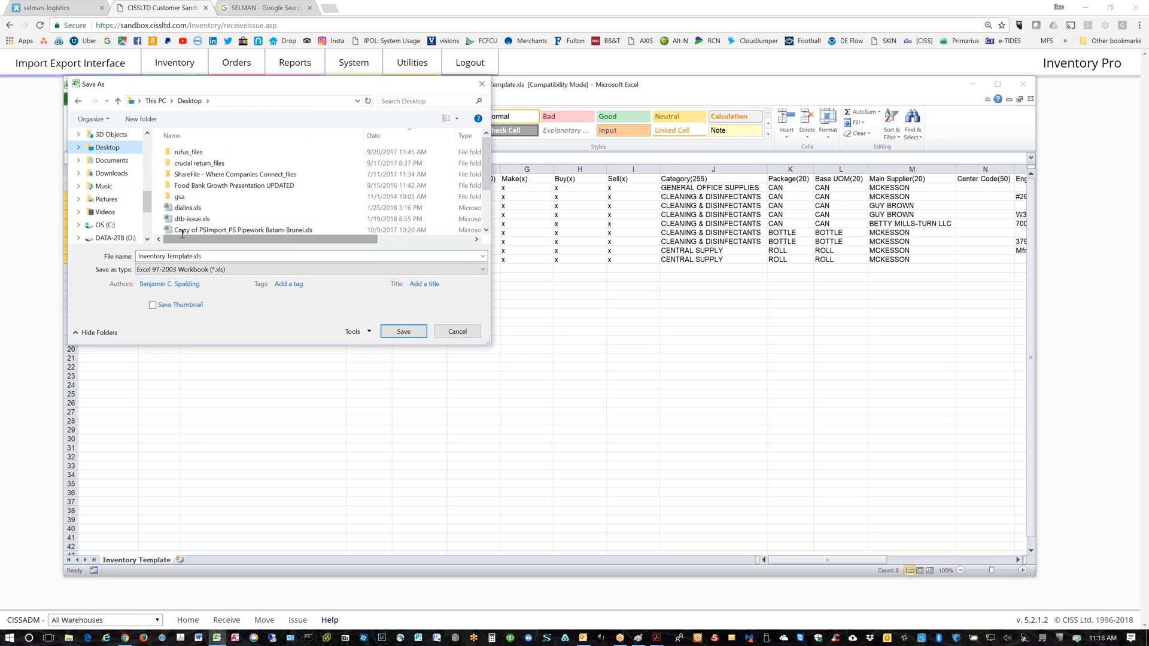
{"action": "left_click", "coordinate": [403, 331]}
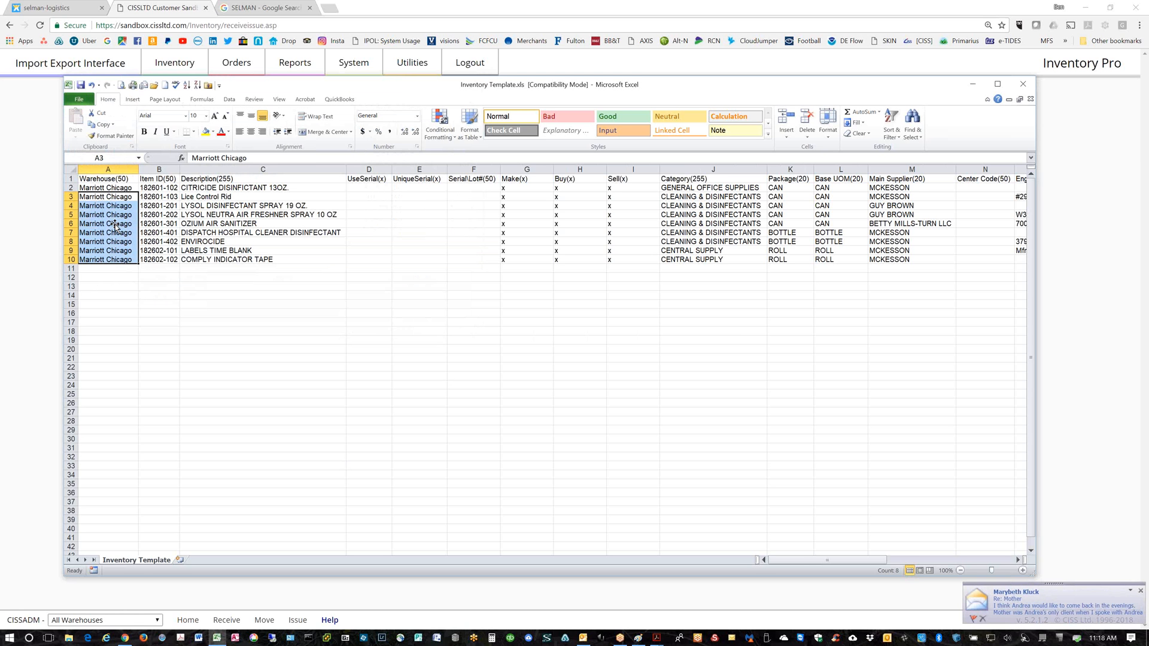
Close Excel and load Inventory Template.xls through the Parts and Inventory import
{"action": "left_click", "coordinate": [1023, 84]}
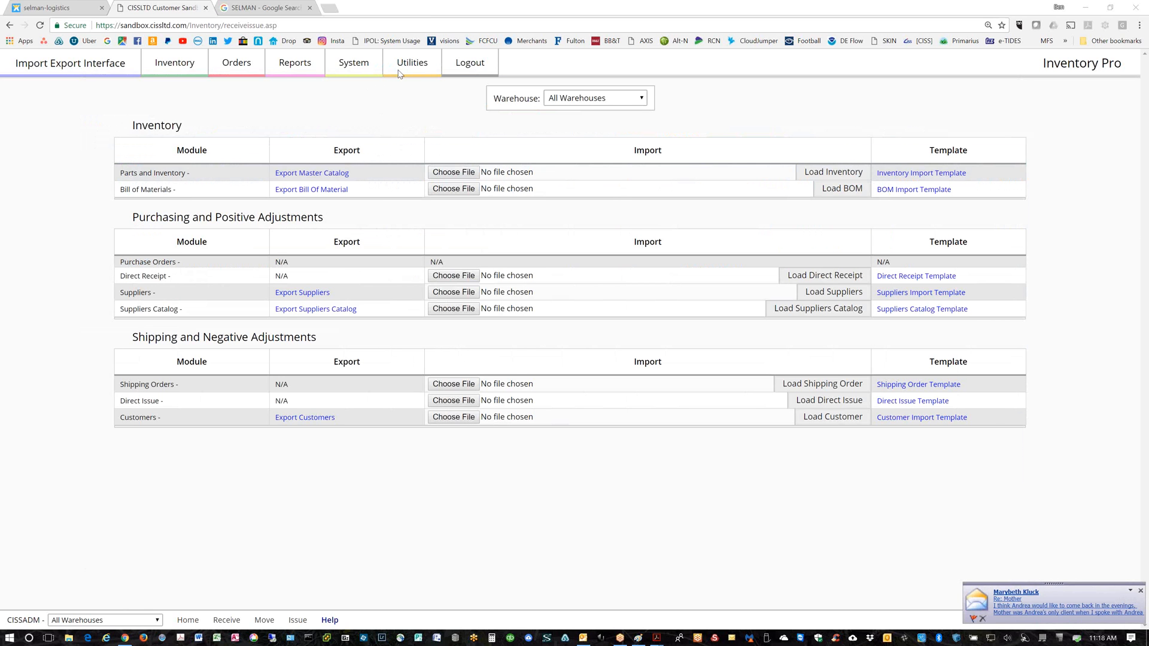
{"action": "left_click", "coordinate": [453, 189]}
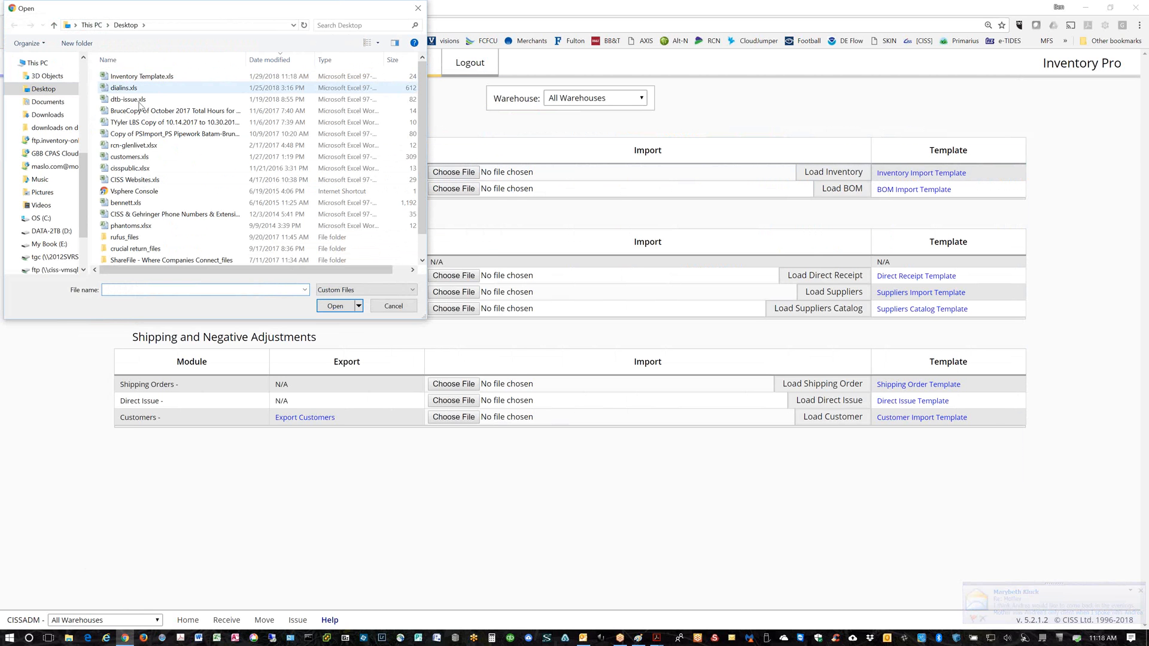
{"action": "double_click", "coordinate": [131, 74]}
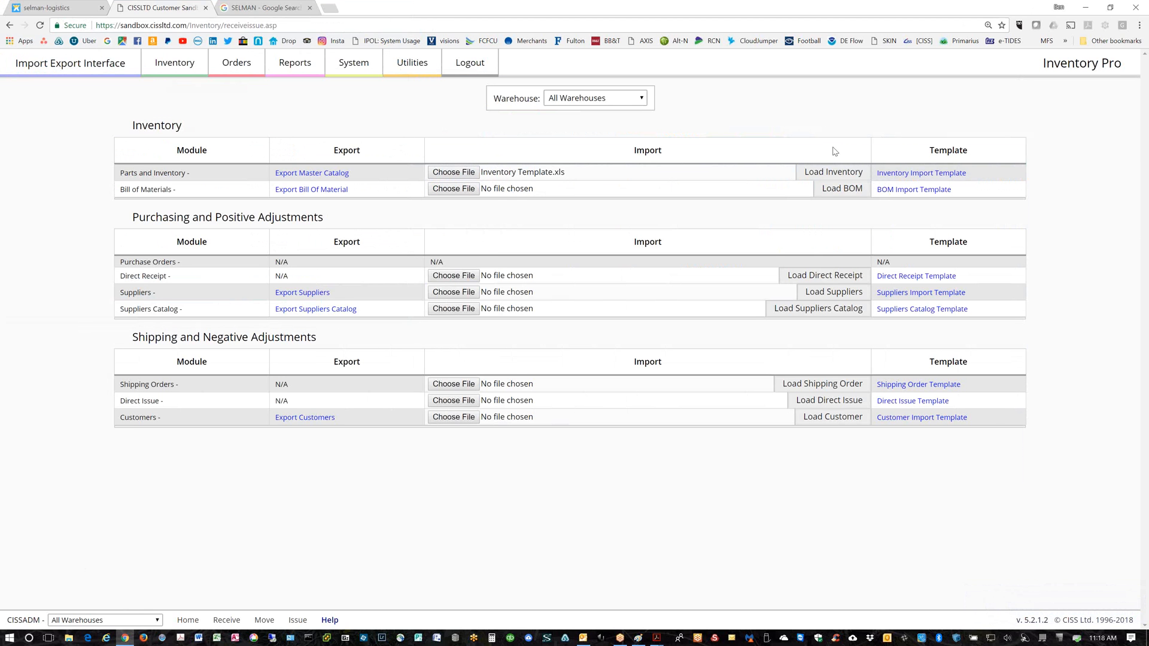
{"action": "left_click", "coordinate": [833, 173]}
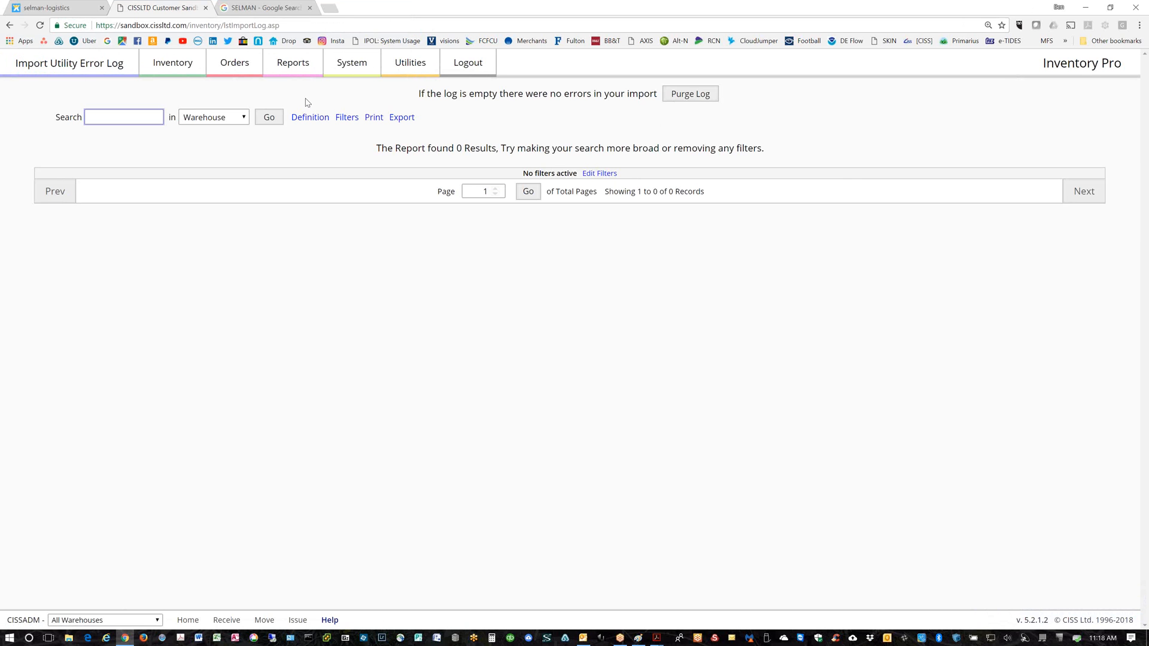
Open the Warehouses list and select the Marriott Chicago warehouse name
{"action": "mouse_move", "coordinate": [185, 71]}
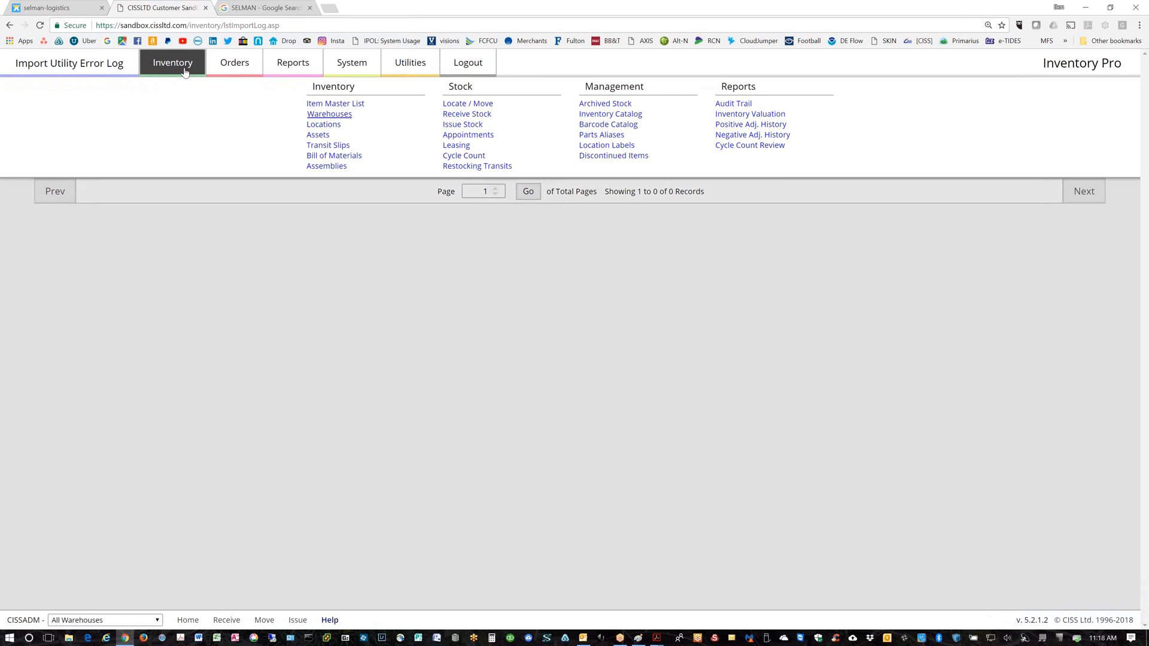
{"action": "left_click", "coordinate": [329, 114]}
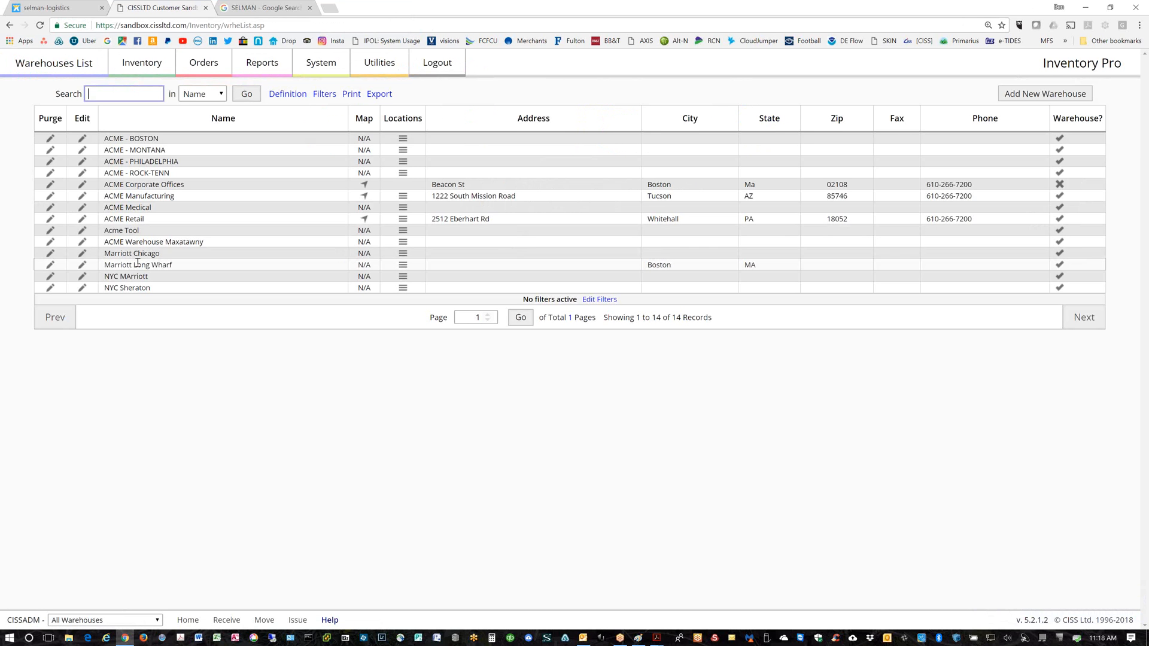
{"action": "left_click_drag", "start_coordinate": [143, 254], "coordinate": [103, 254]}
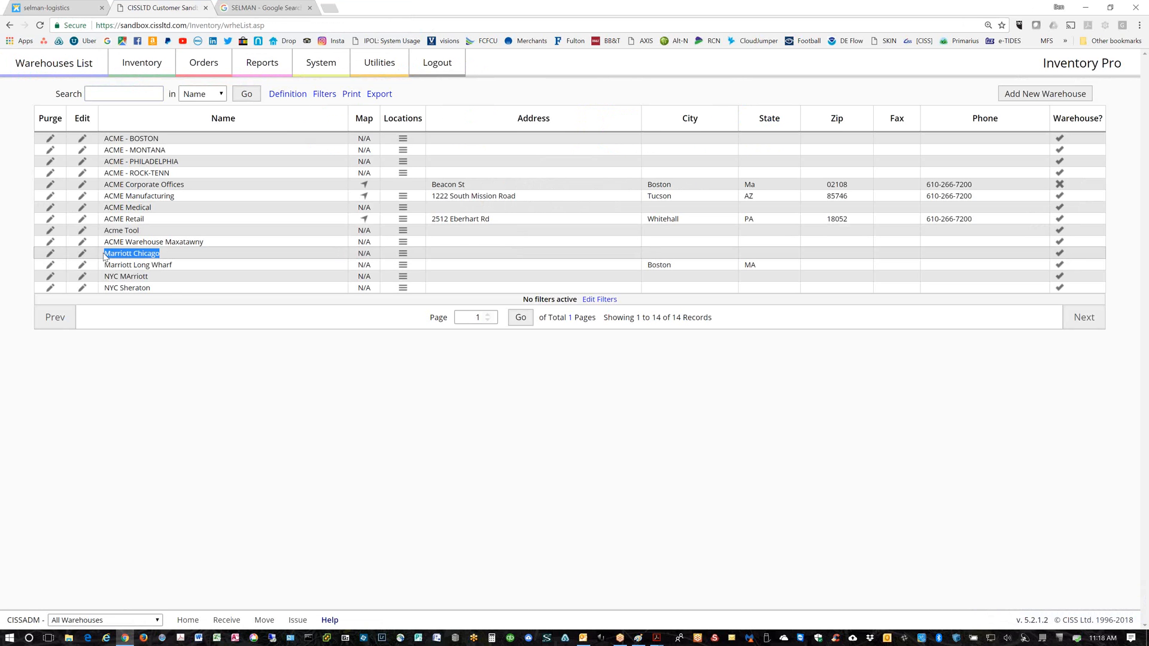
Go to the Item Master List and open its Warehouse filter choices
{"action": "left_click", "coordinate": [143, 60]}
{"action": "left_click", "coordinate": [339, 96]}
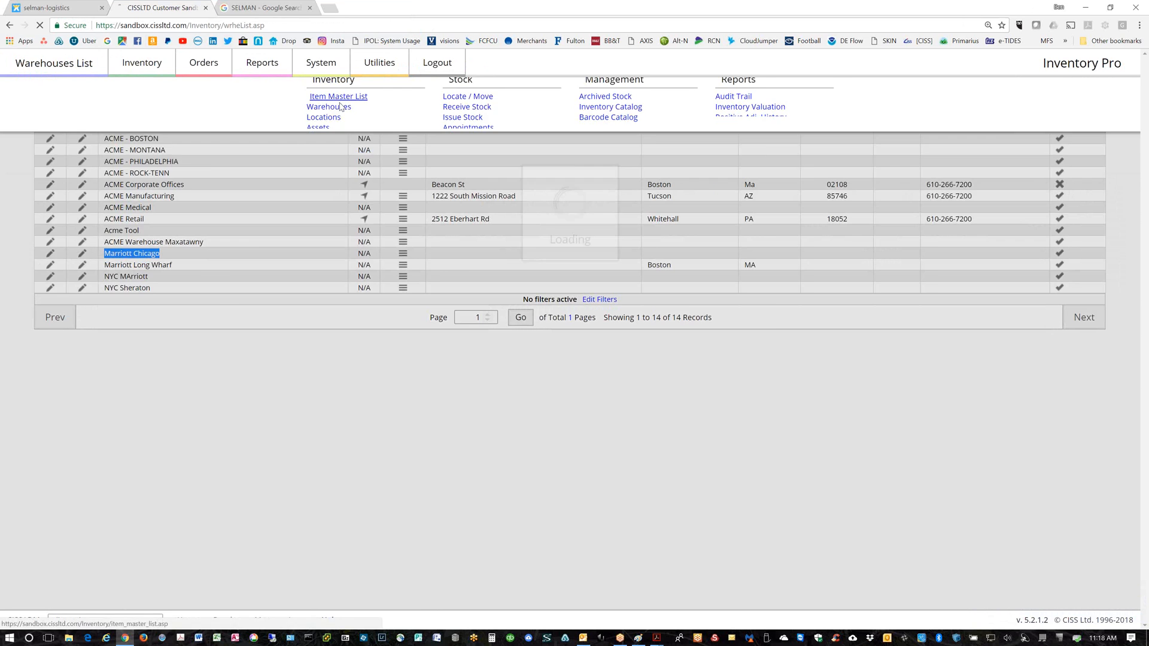
{"action": "left_click", "coordinate": [473, 98]}
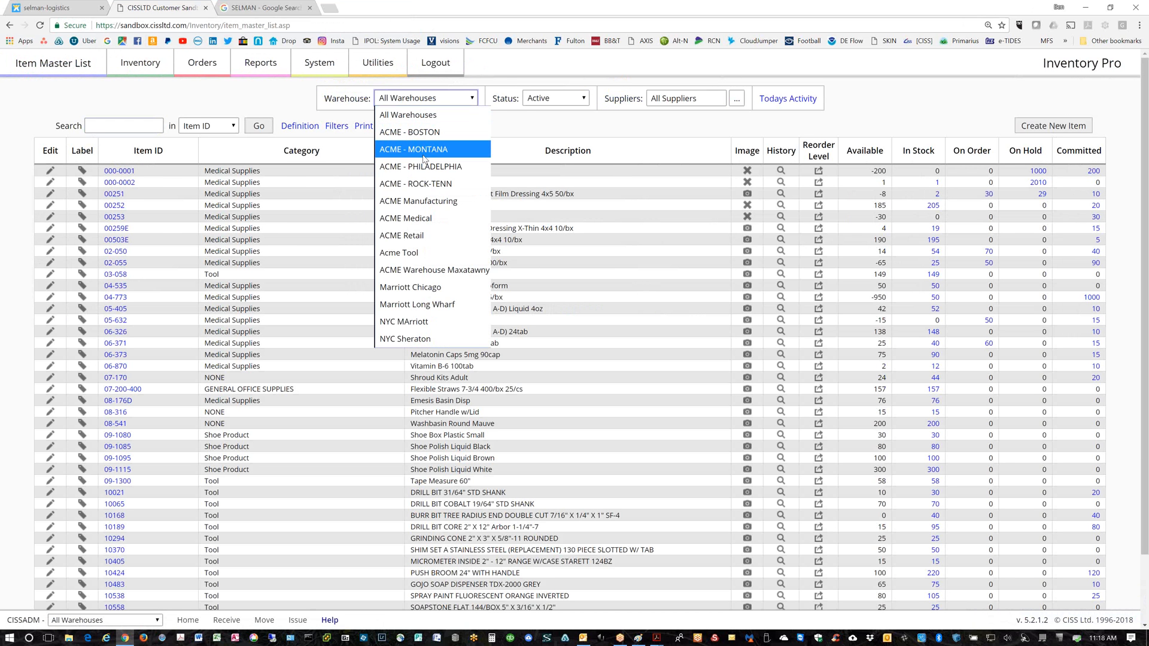
Filter the Item Master List to the Marriott Chicago warehouse
{"action": "left_click", "coordinate": [424, 286]}
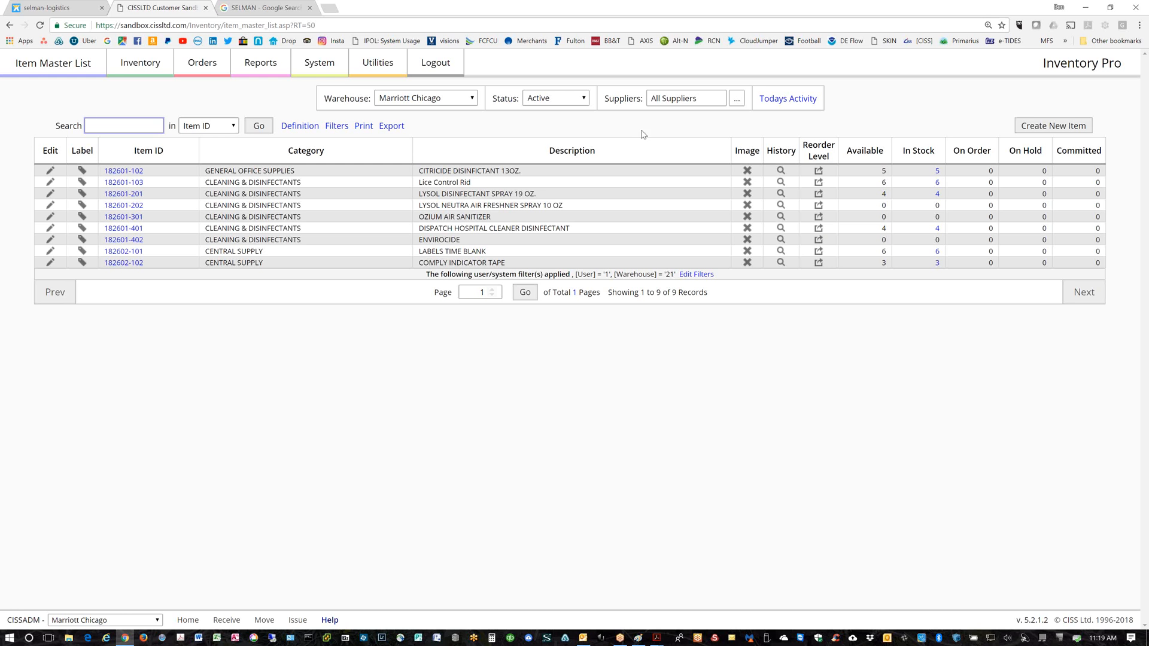
Purge the NYC MArriott warehouse and open Marriott Long Wharf's record for editing
{"action": "left_click", "coordinate": [153, 65]}
{"action": "left_click", "coordinate": [319, 115]}
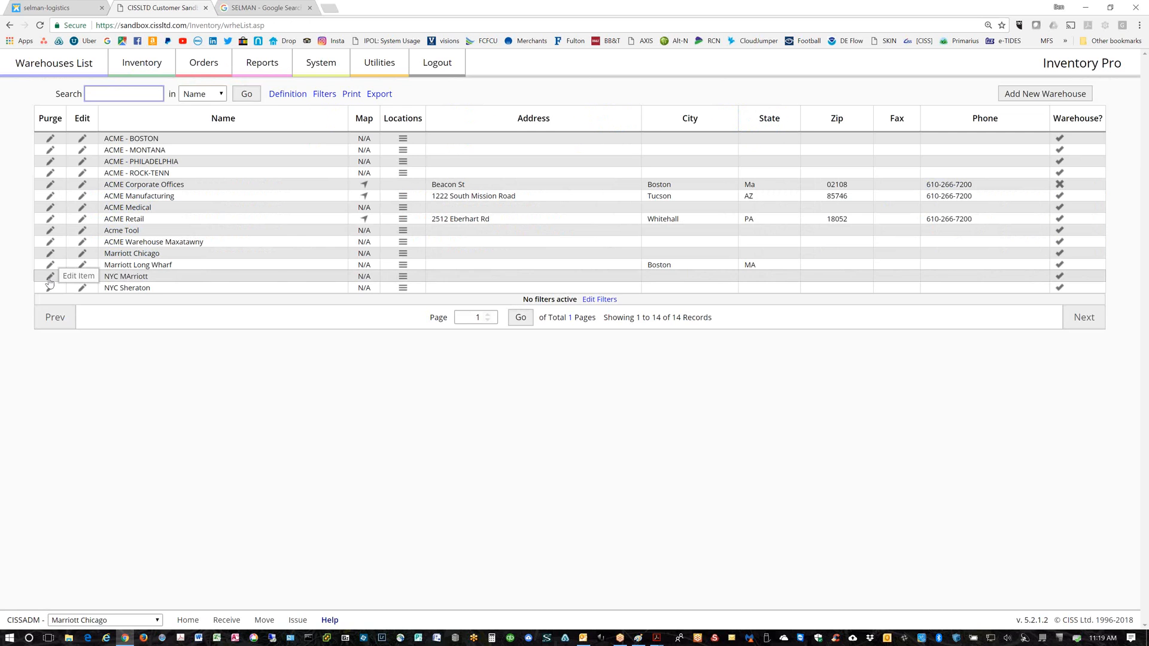
{"action": "left_click", "coordinate": [51, 279]}
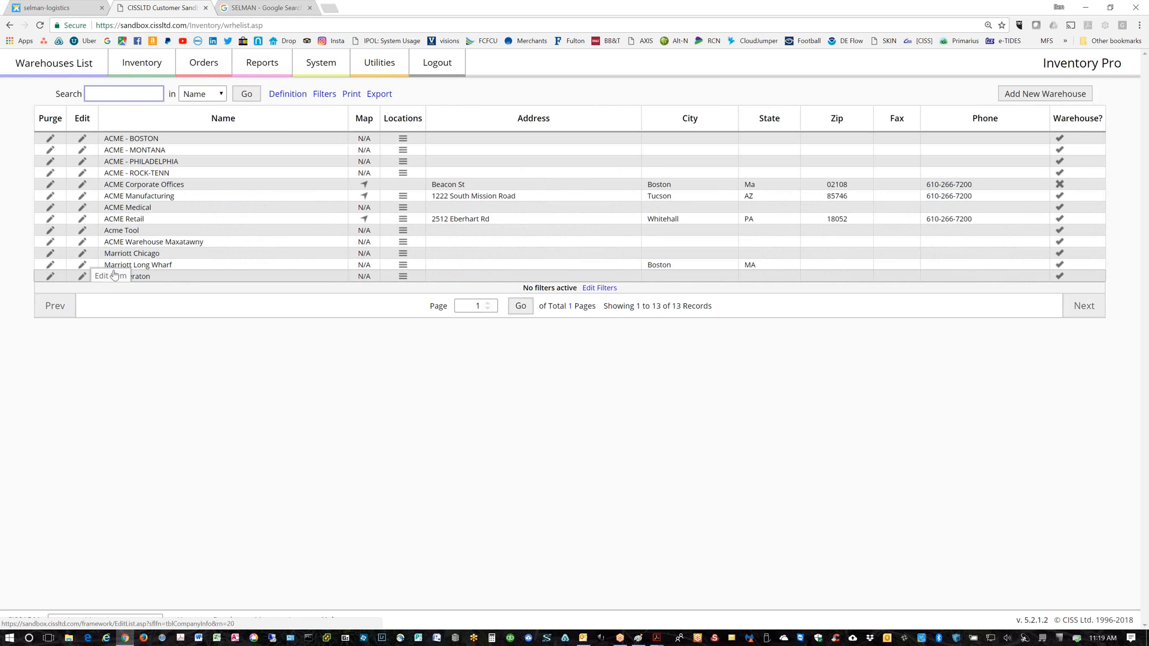
{"action": "left_click", "coordinate": [82, 266]}
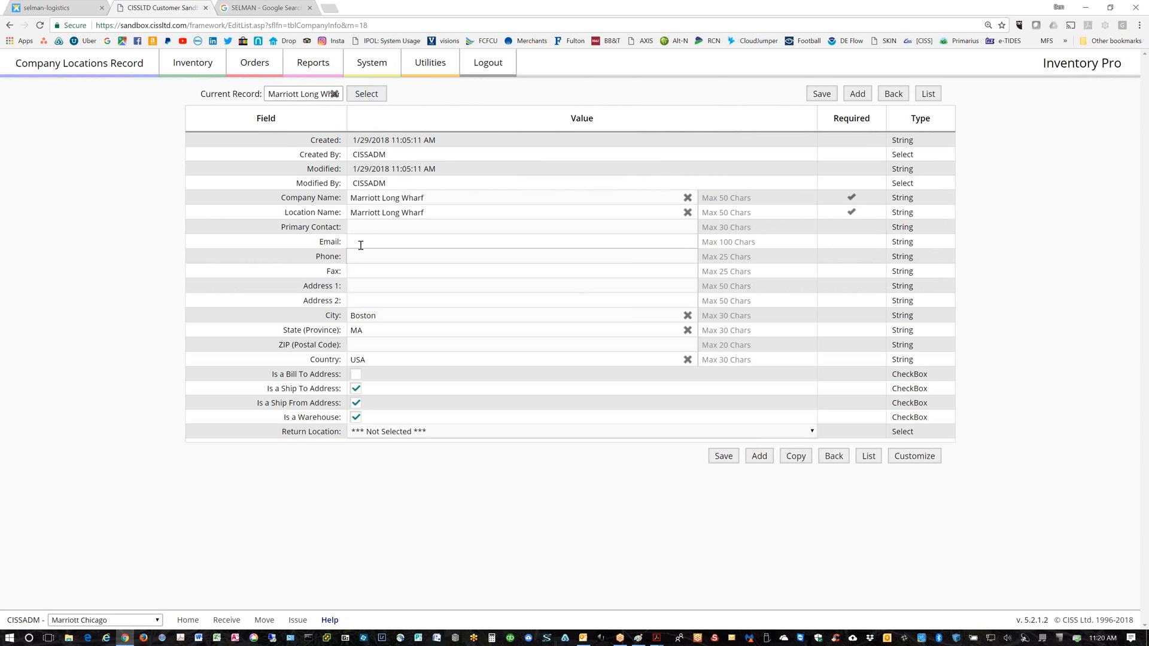
Enter Marriott Long Wharf's address as 1234 Main St, Hoboken, NJ
{"action": "left_click", "coordinate": [364, 285]}
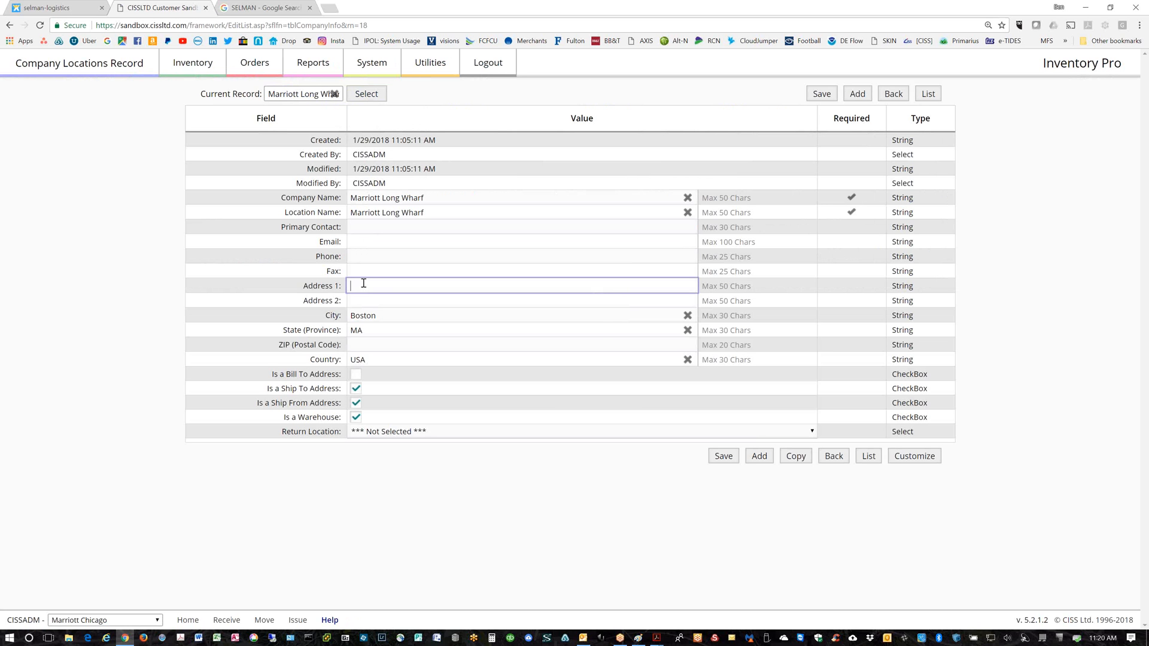
{"action": "type", "text": "H"}
{"action": "key", "text": "Tab"}
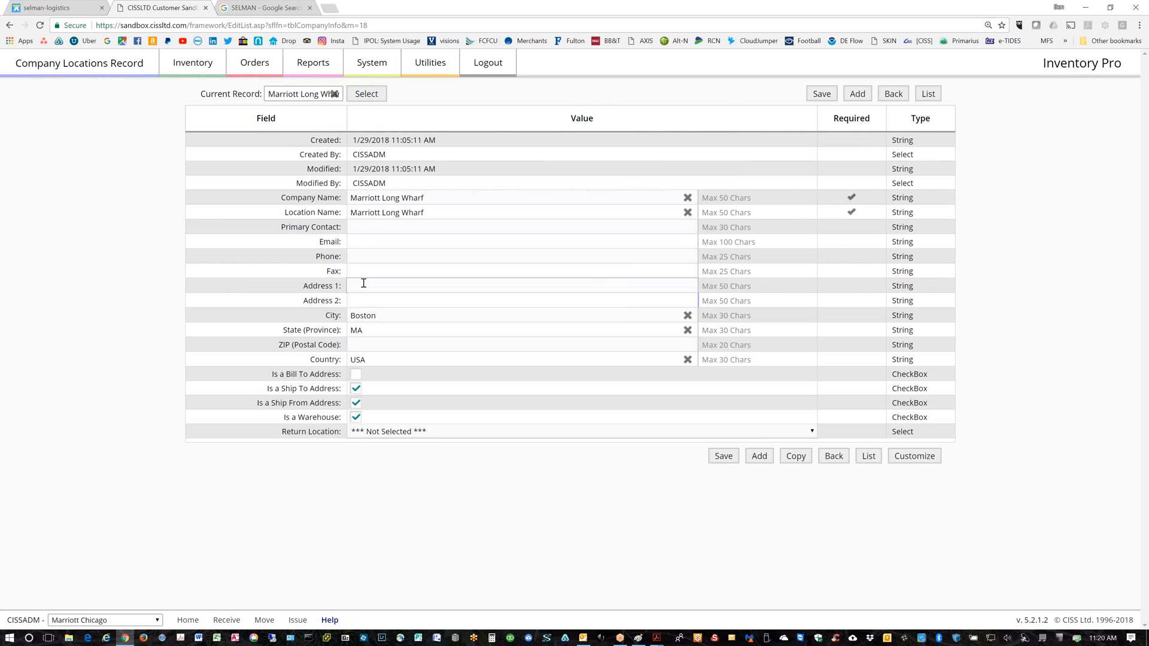
{"action": "key", "text": "Tab"}
{"action": "type", "text": "Hoboken"}
{"action": "key", "text": "Tab"}
{"action": "type", "text": "NJ"}
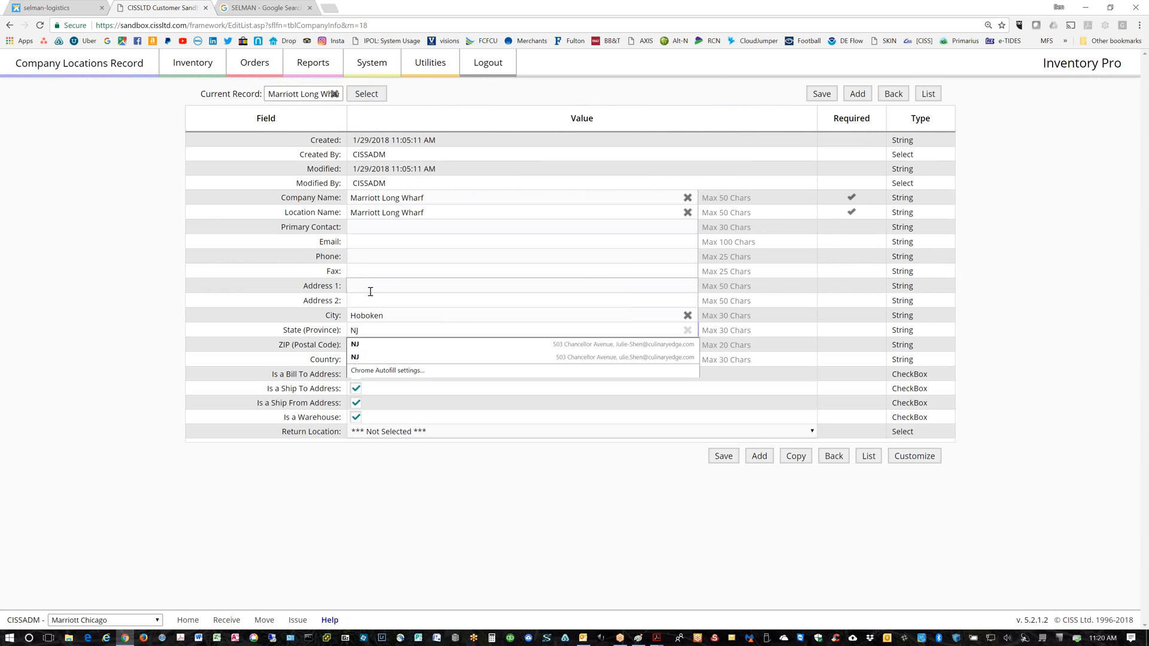
{"action": "left_click", "coordinate": [364, 286]}
{"action": "type", "text": "12"}
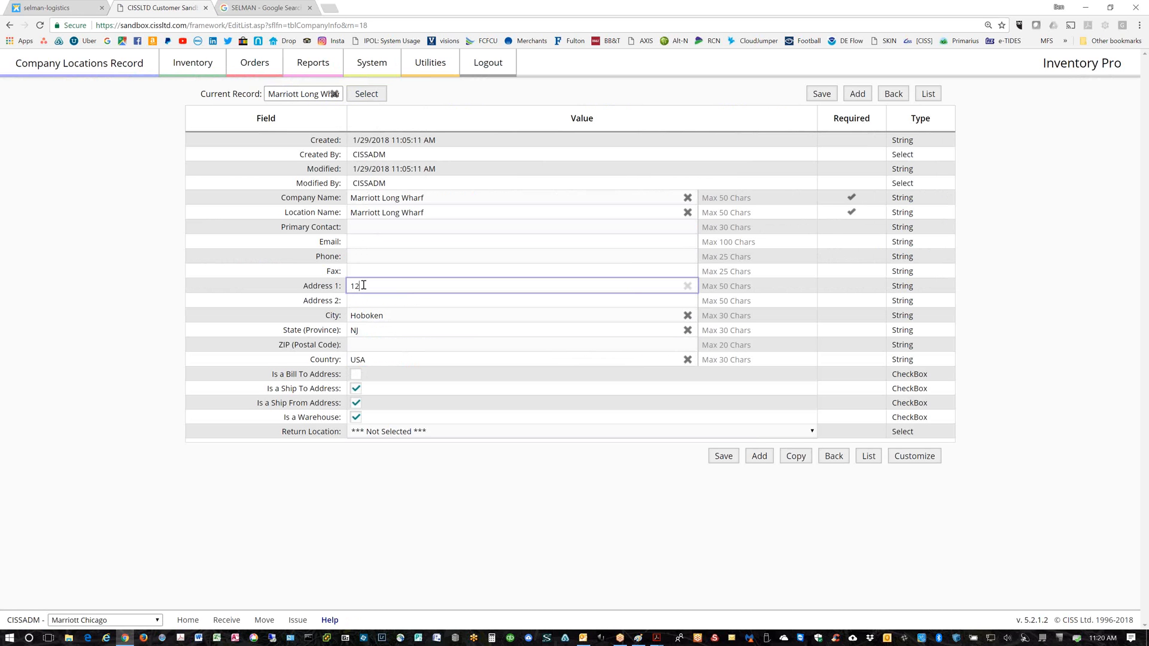
{"action": "type", "text": "34 Main St"}
Save the warehouse record and return to the warehouses list, confirming the save
{"action": "left_click", "coordinate": [723, 456]}
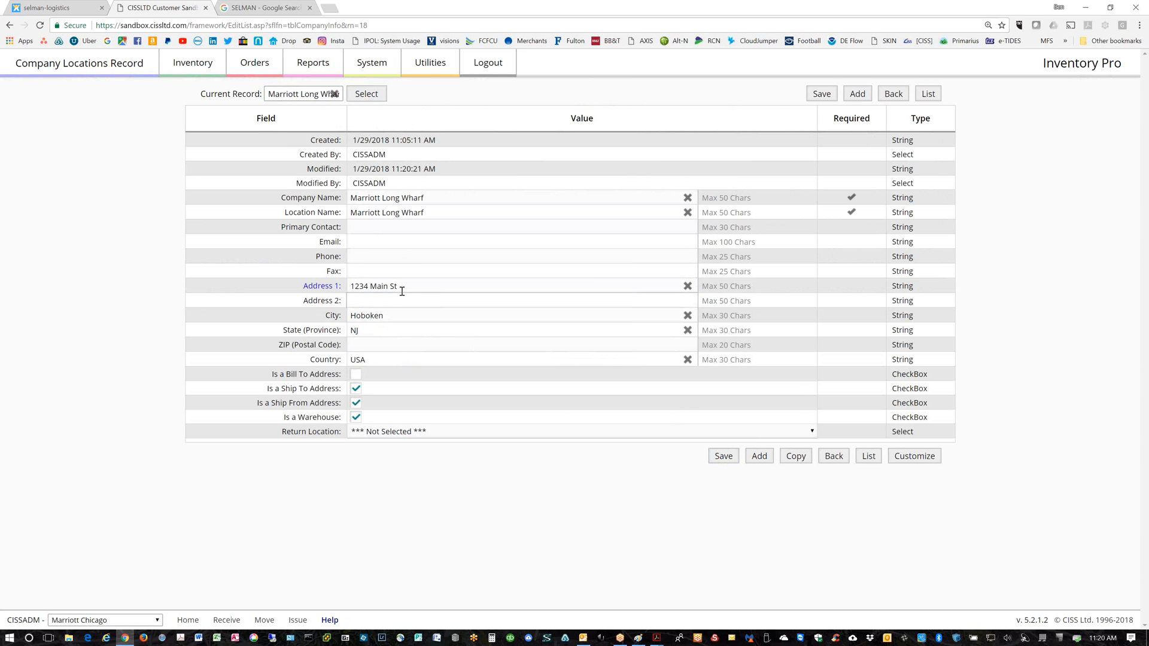
{"action": "left_click_drag", "start_coordinate": [397, 287], "coordinate": [342, 289]}
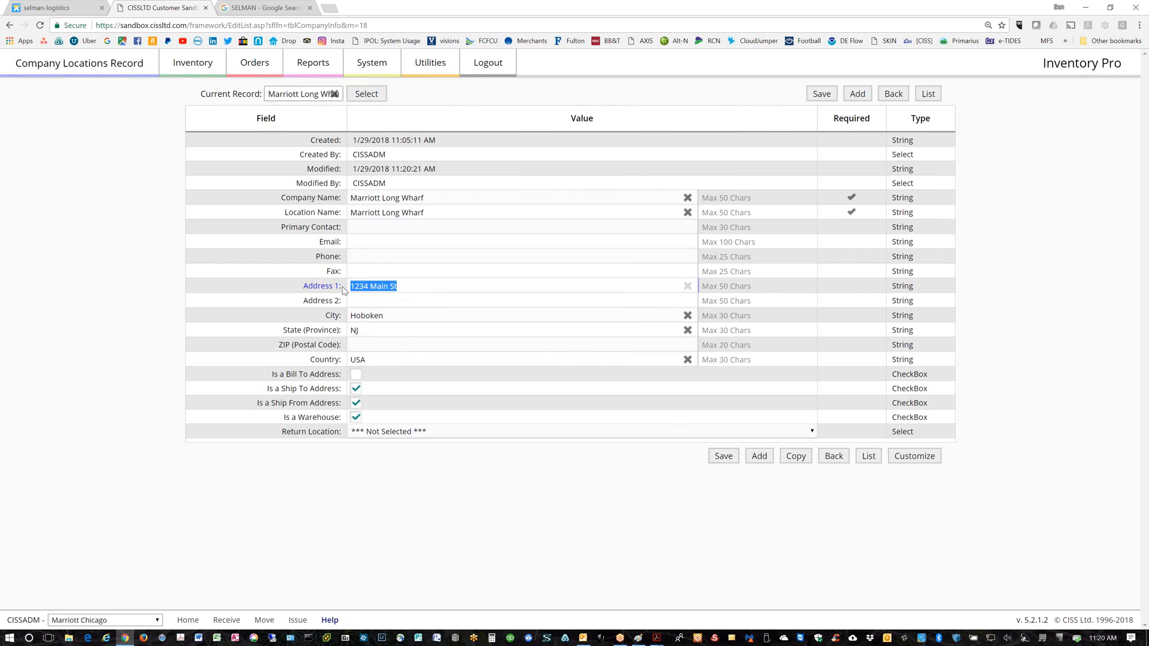
{"action": "left_click", "coordinate": [929, 96]}
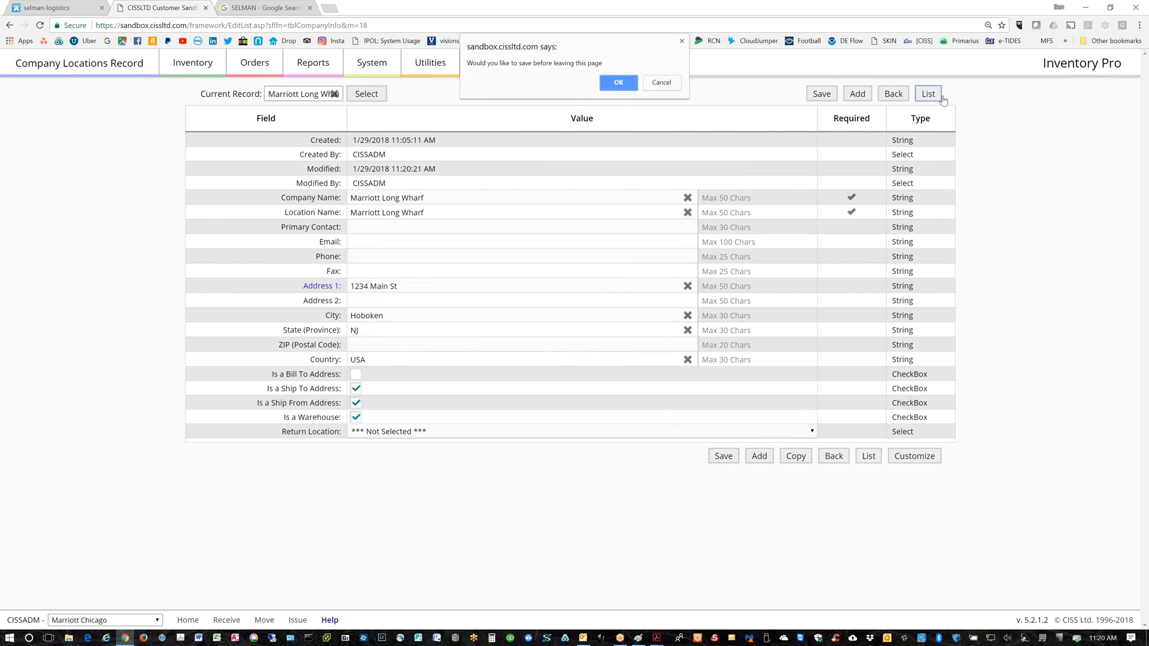
{"action": "left_click", "coordinate": [619, 82]}
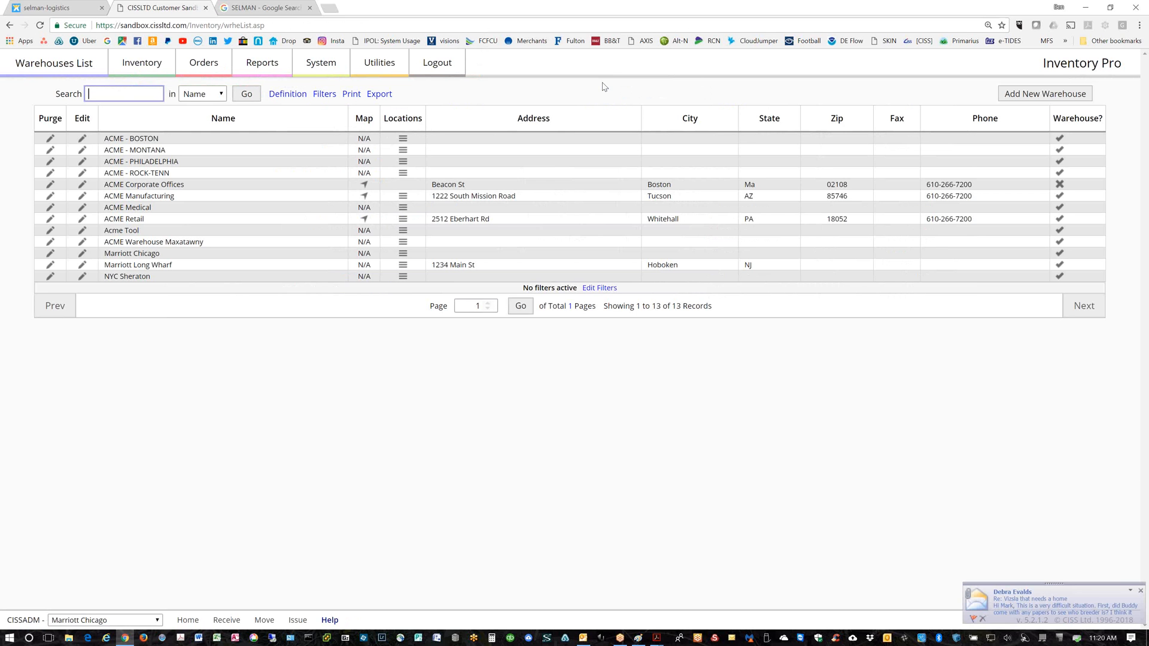
Purge the NYC Sheraton warehouse and reopen Marriott Long Wharf's record
{"action": "left_click", "coordinate": [50, 277]}
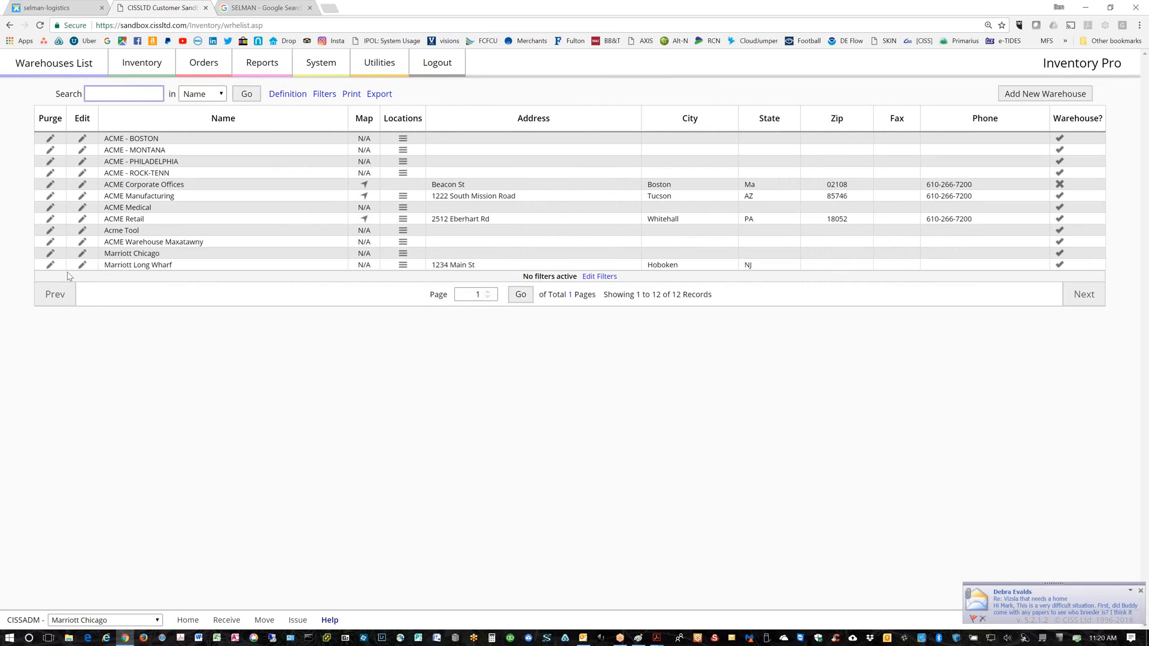
{"action": "left_click", "coordinate": [82, 264]}
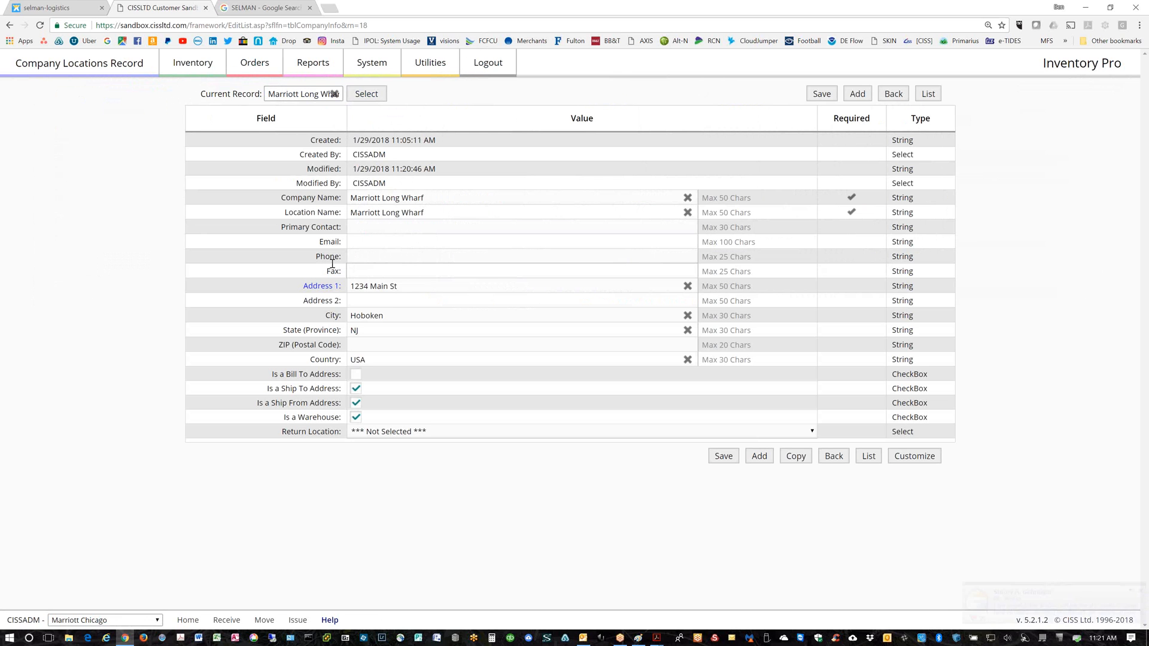
Go to the Item Master List and keep its Warehouse filter on Marriott Chicago
{"action": "left_click", "coordinate": [177, 64]}
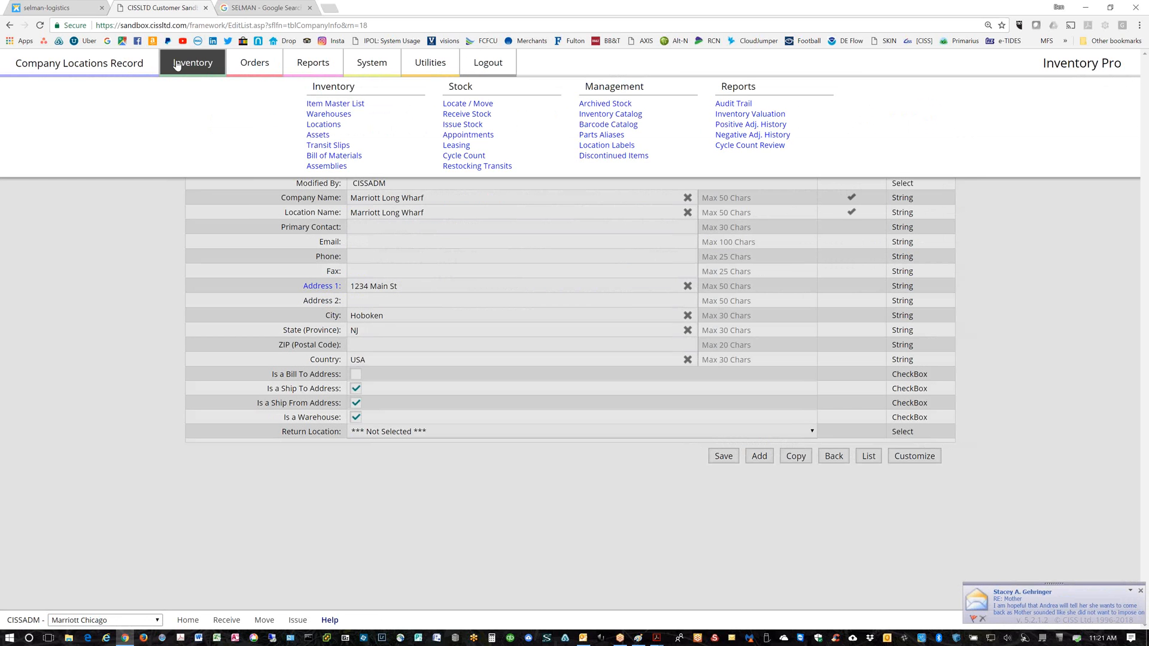
{"action": "left_click", "coordinate": [322, 105]}
{"action": "left_click", "coordinate": [467, 101]}
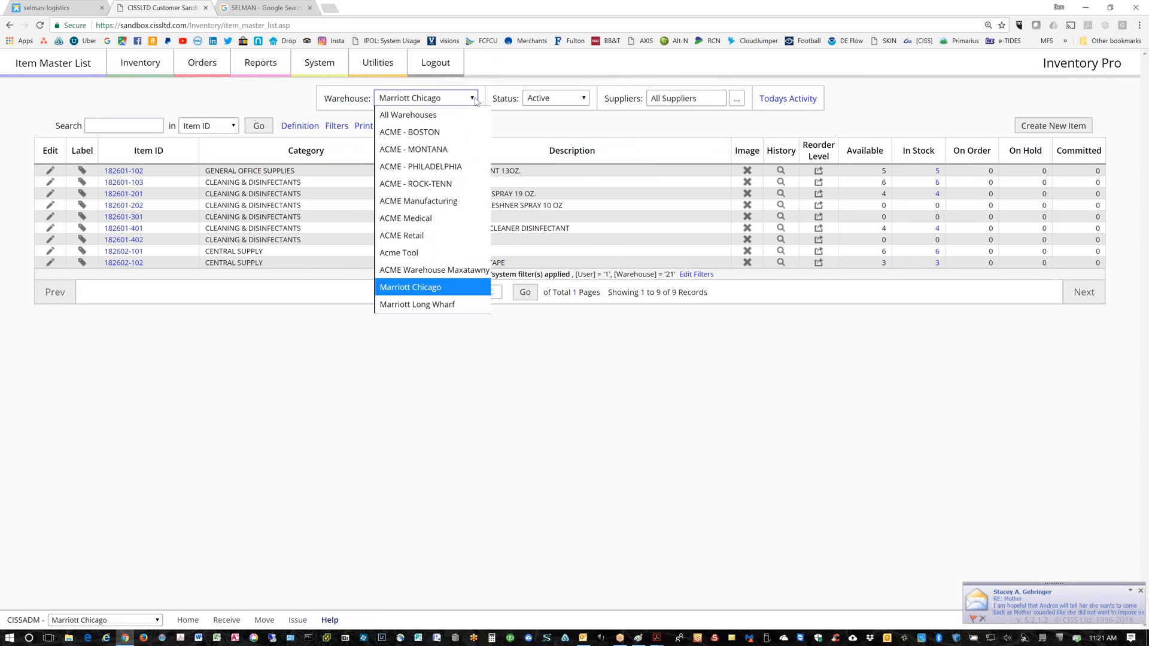
{"action": "left_click", "coordinate": [397, 289]}
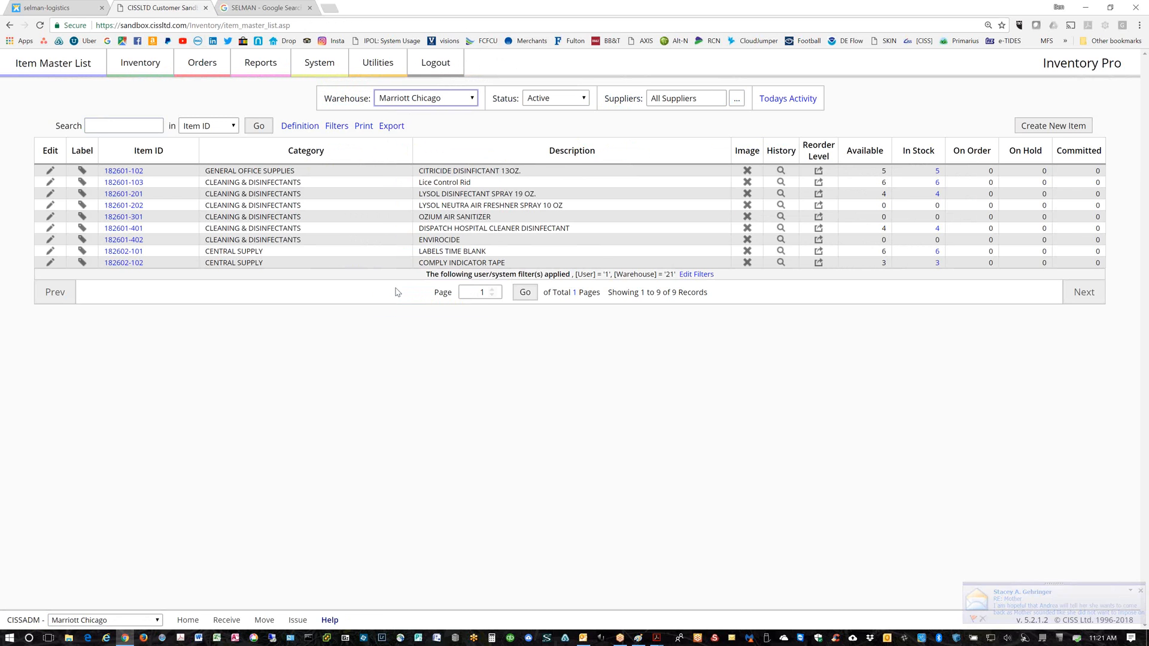
{"action": "left_click", "coordinate": [473, 101]}
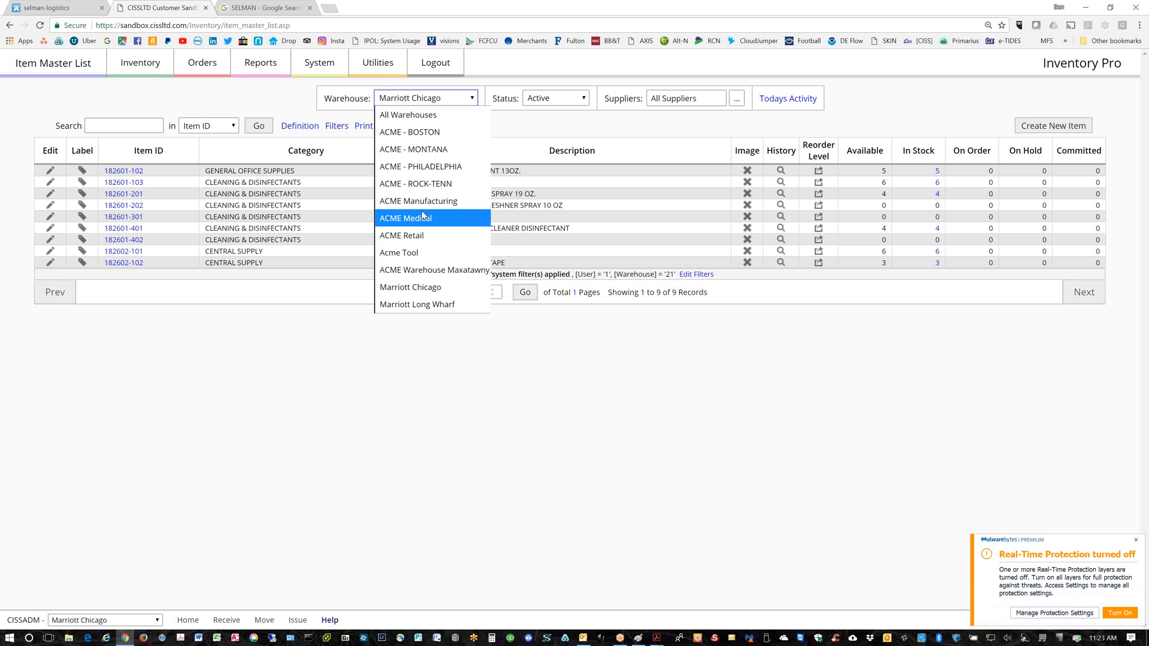
{"action": "left_click", "coordinate": [473, 100]}
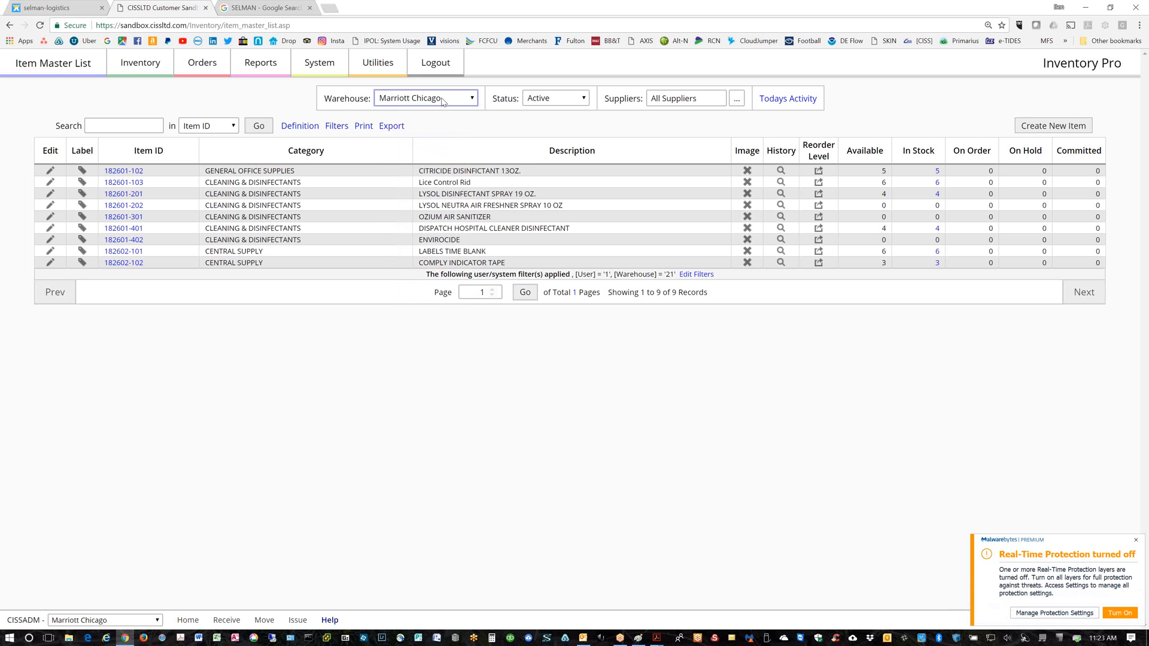
{"action": "left_click", "coordinate": [472, 100]}
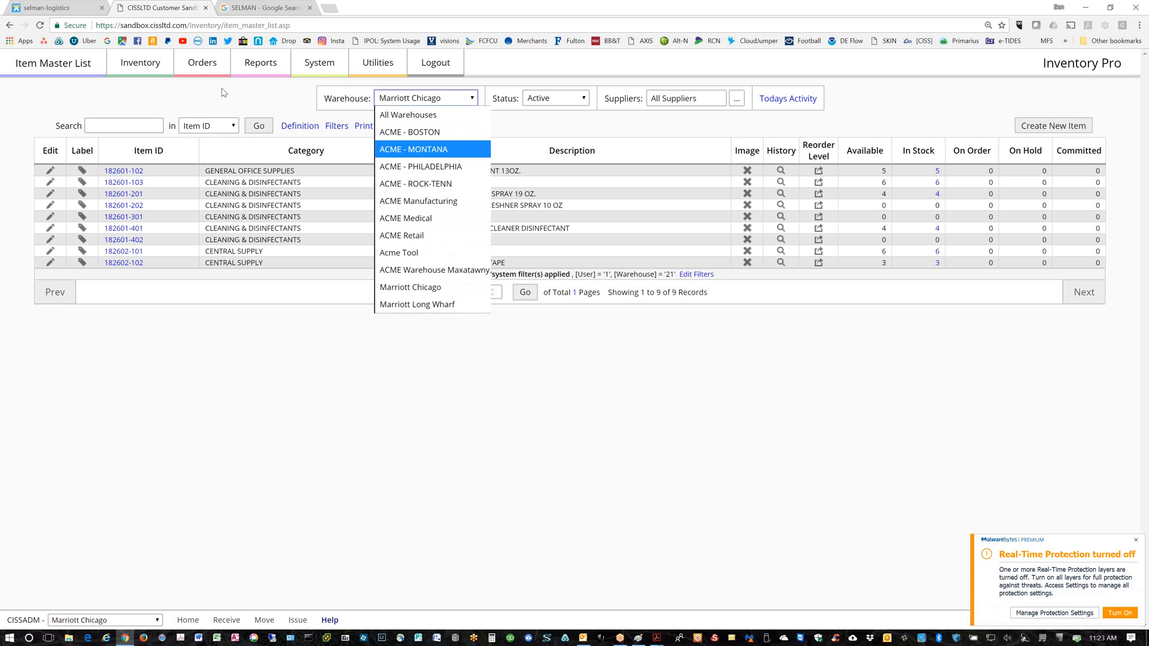
{"action": "left_click", "coordinate": [208, 65]}
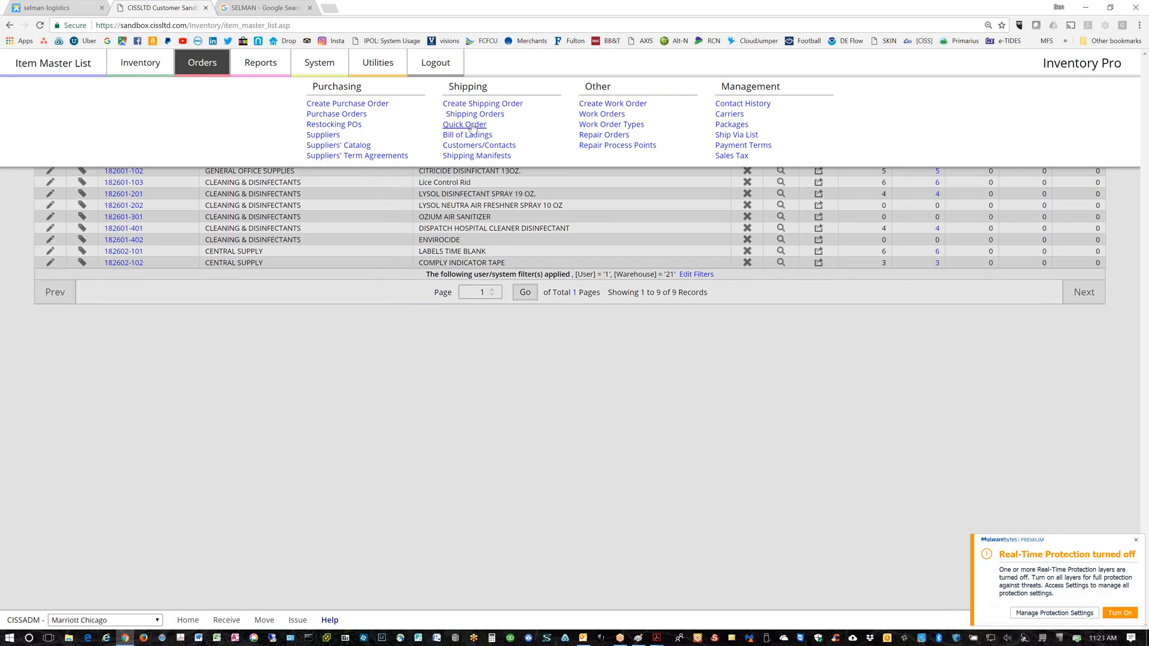
In Quick Order, set 182601-201 to 3 units and 182601-401 to 5, and save to cart
{"action": "left_click", "coordinate": [472, 127]}
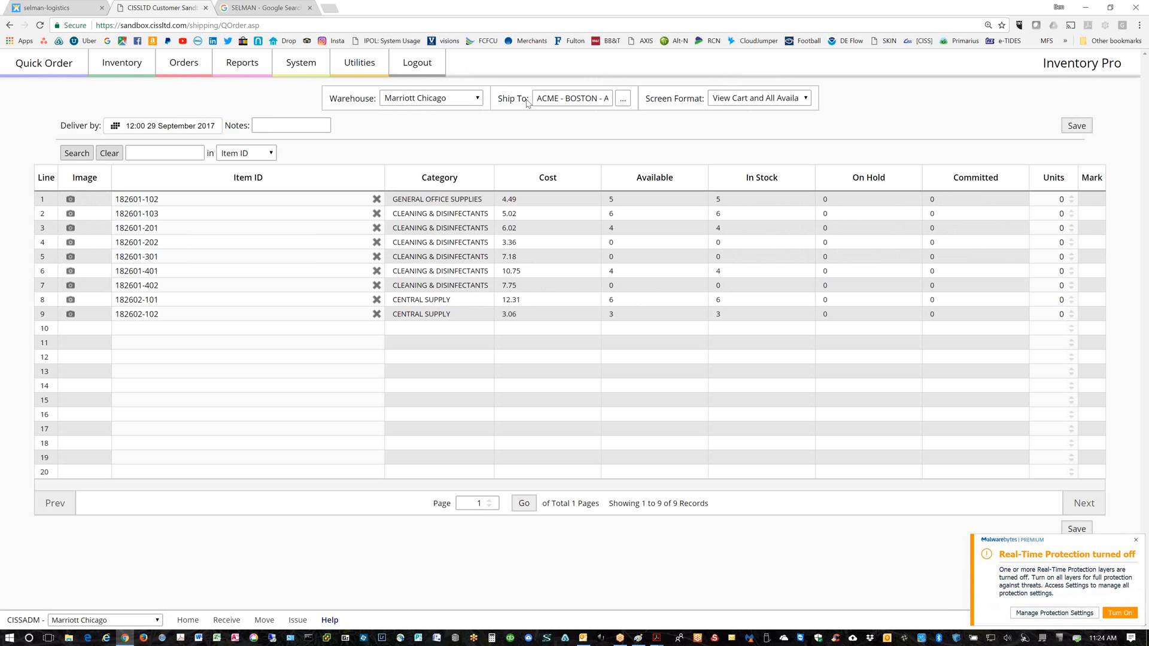
{"action": "left_click", "coordinate": [1073, 227]}
{"action": "left_click", "coordinate": [1073, 227]}
{"action": "left_click", "coordinate": [1073, 226]}
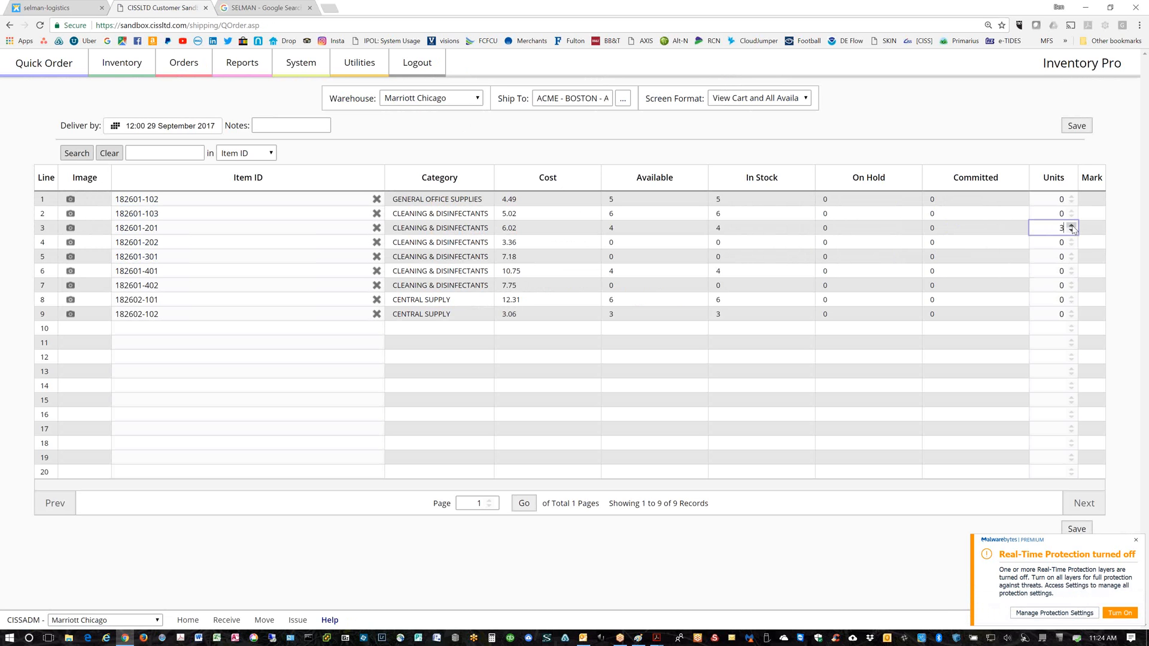
{"action": "left_click", "coordinate": [1071, 268]}
{"action": "left_click", "coordinate": [1071, 269]}
{"action": "left_click", "coordinate": [1071, 269]}
{"action": "left_click", "coordinate": [1071, 268]}
{"action": "left_click", "coordinate": [1071, 269]}
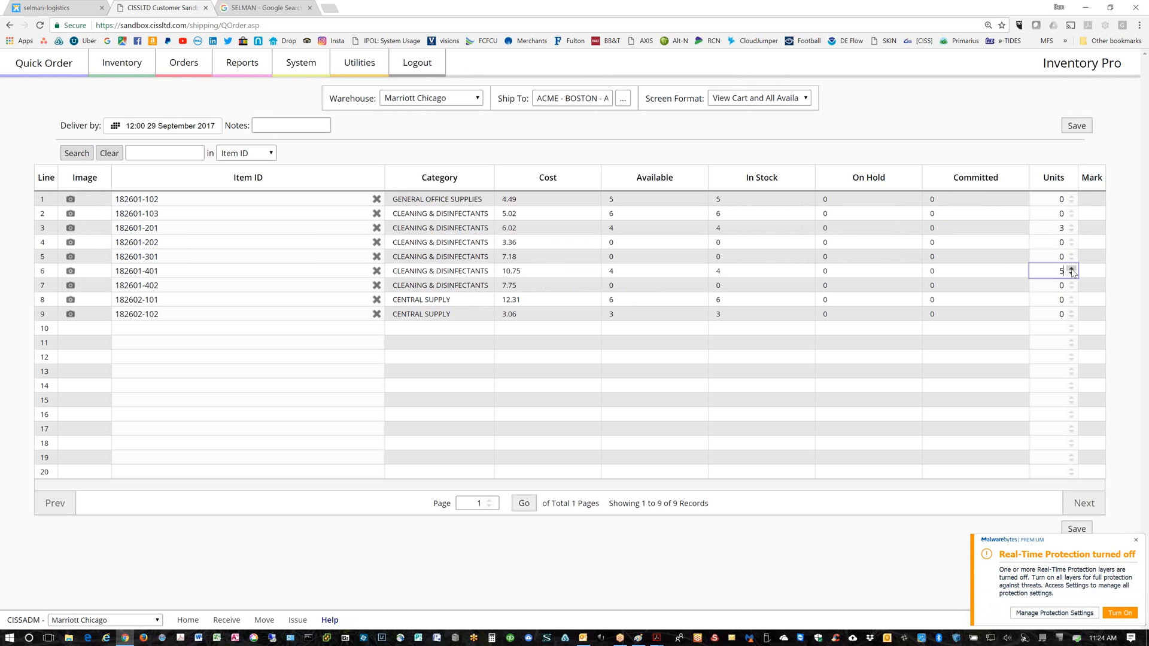
{"action": "left_click", "coordinate": [1076, 127]}
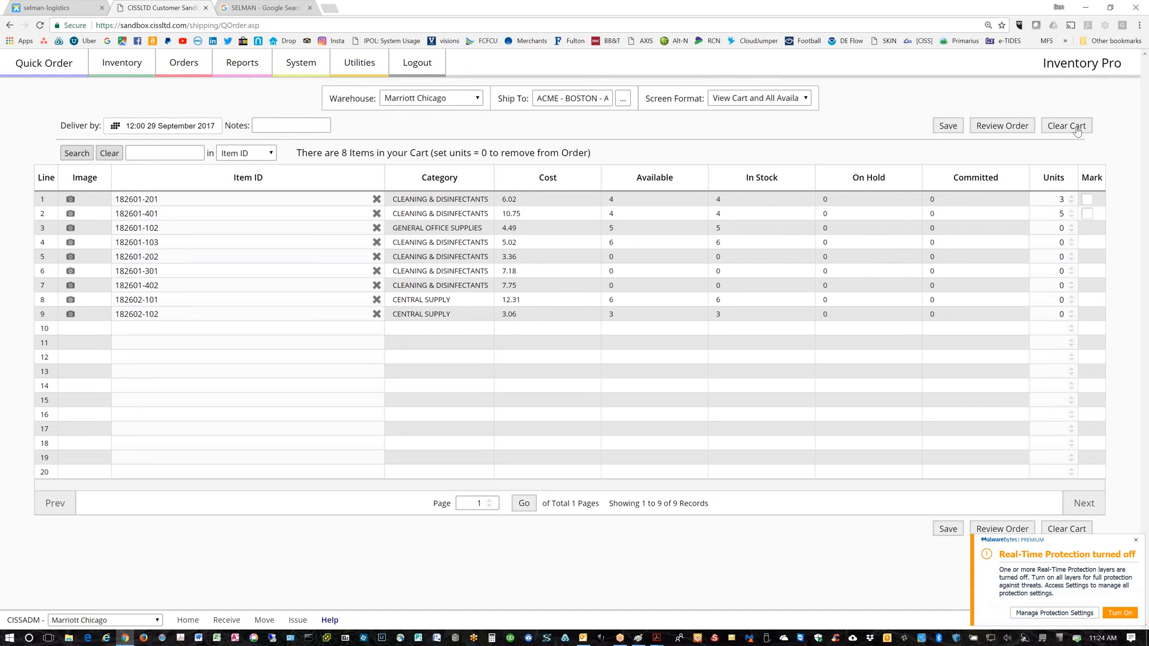
Review and place the order, then view SO-17-000077's line items
{"action": "left_click", "coordinate": [1000, 128]}
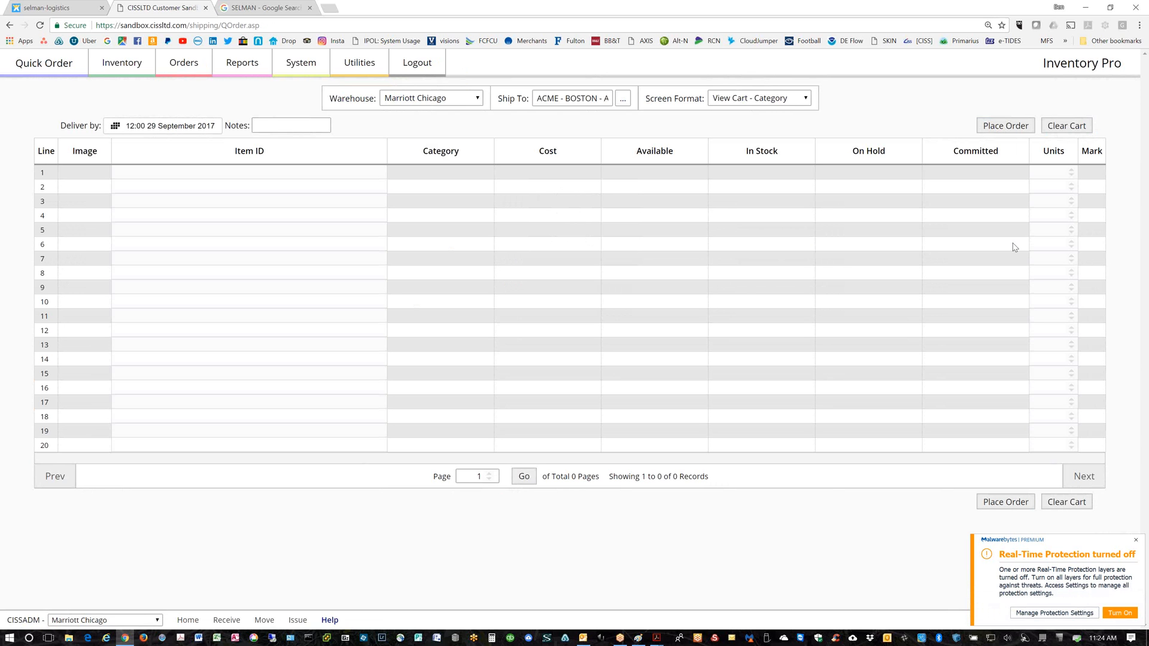
{"action": "left_click", "coordinate": [1136, 540]}
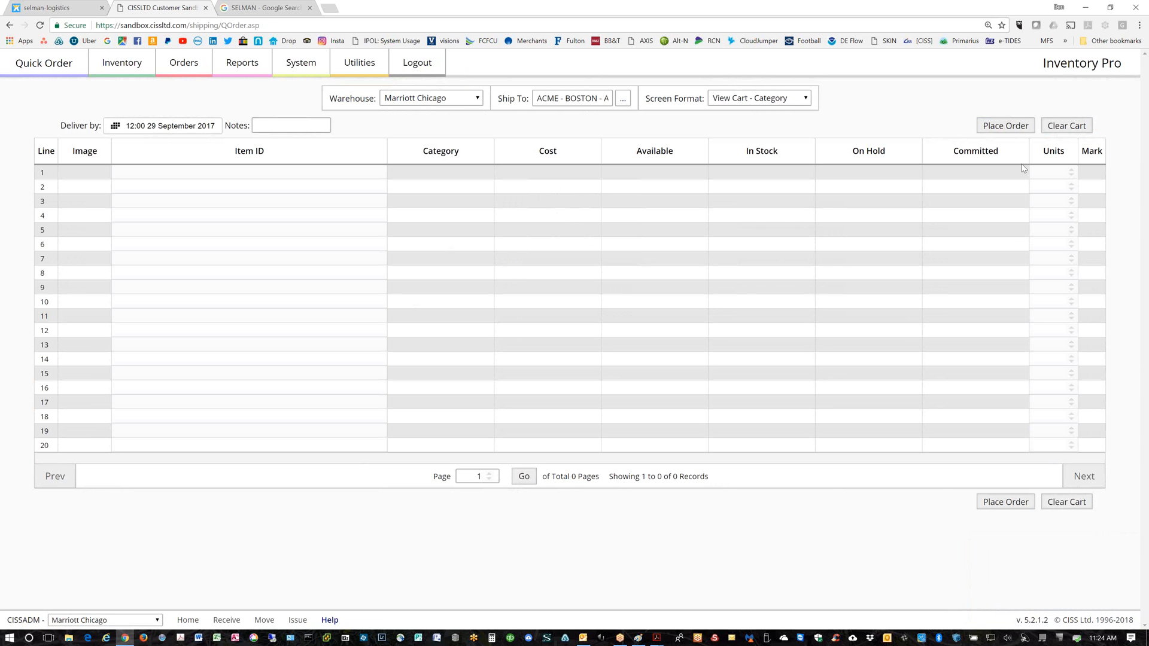
{"action": "left_click", "coordinate": [1003, 127]}
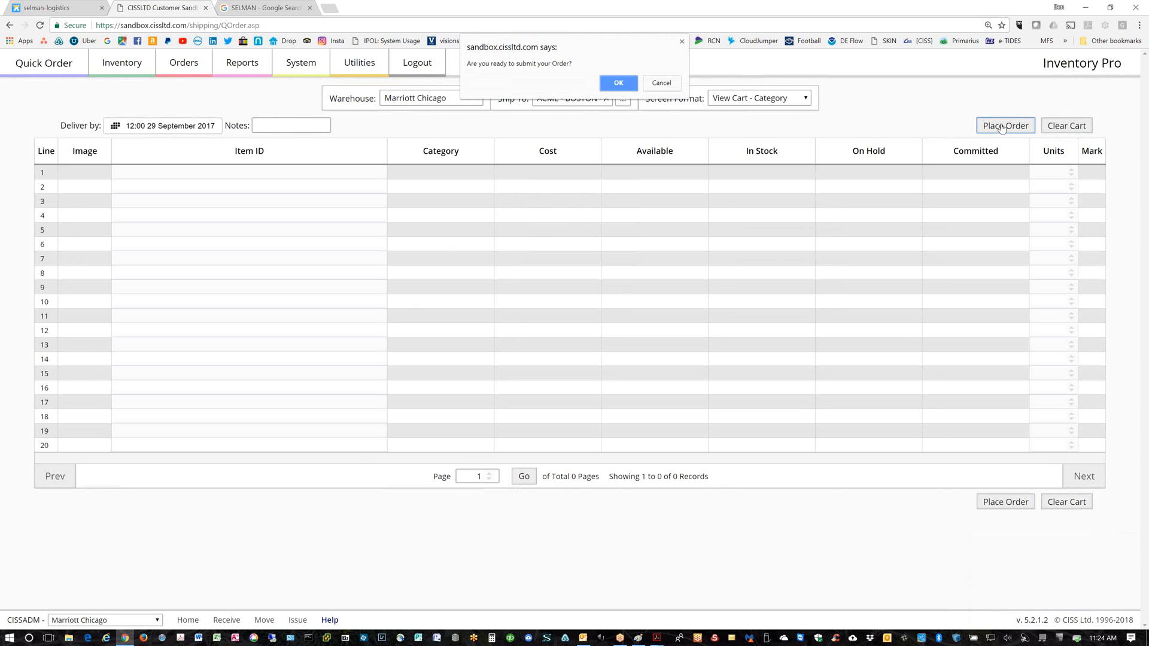
{"action": "left_click", "coordinate": [619, 84]}
{"action": "left_click", "coordinate": [580, 145]}
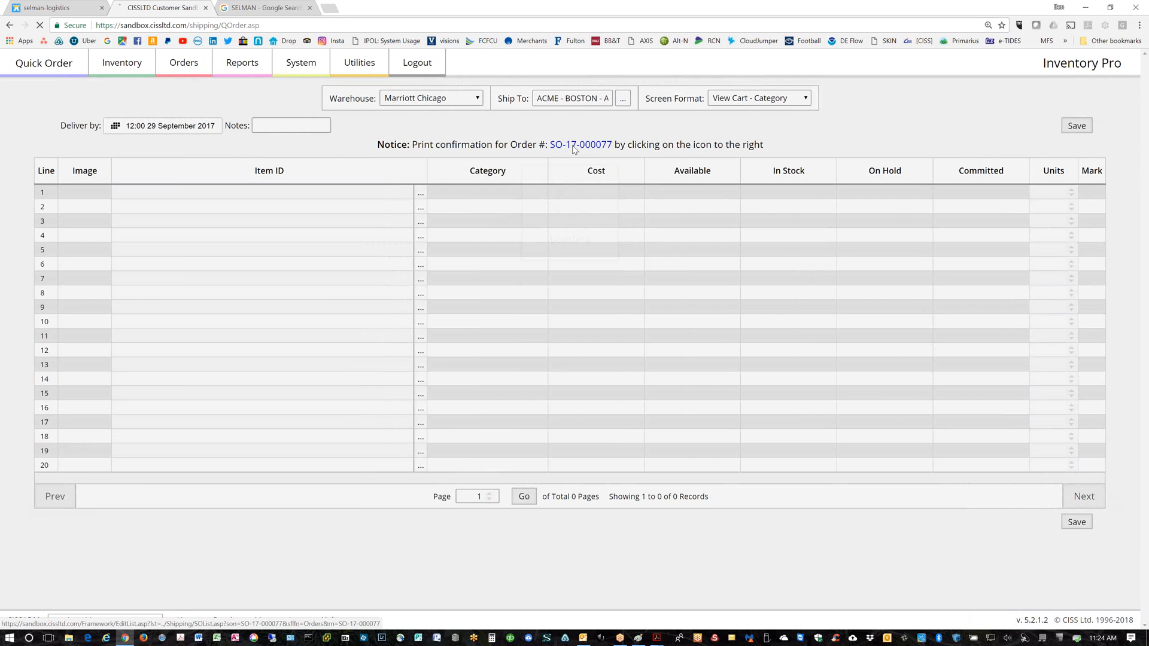
{"action": "left_click", "coordinate": [531, 99]}
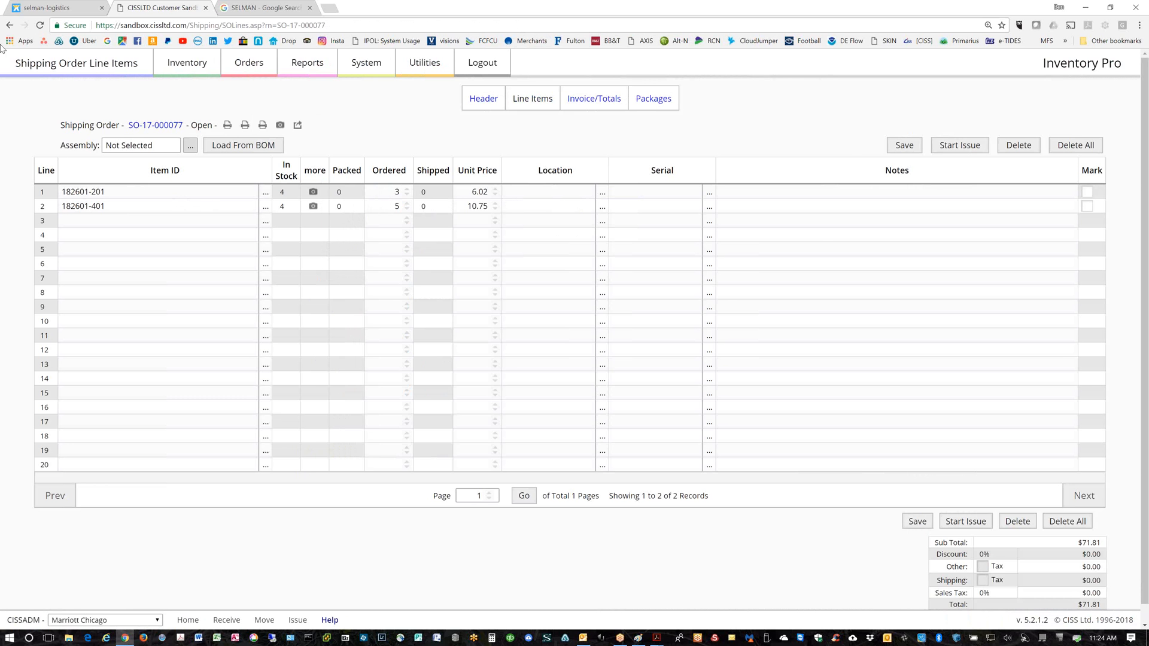
{"action": "left_click", "coordinate": [10, 25]}
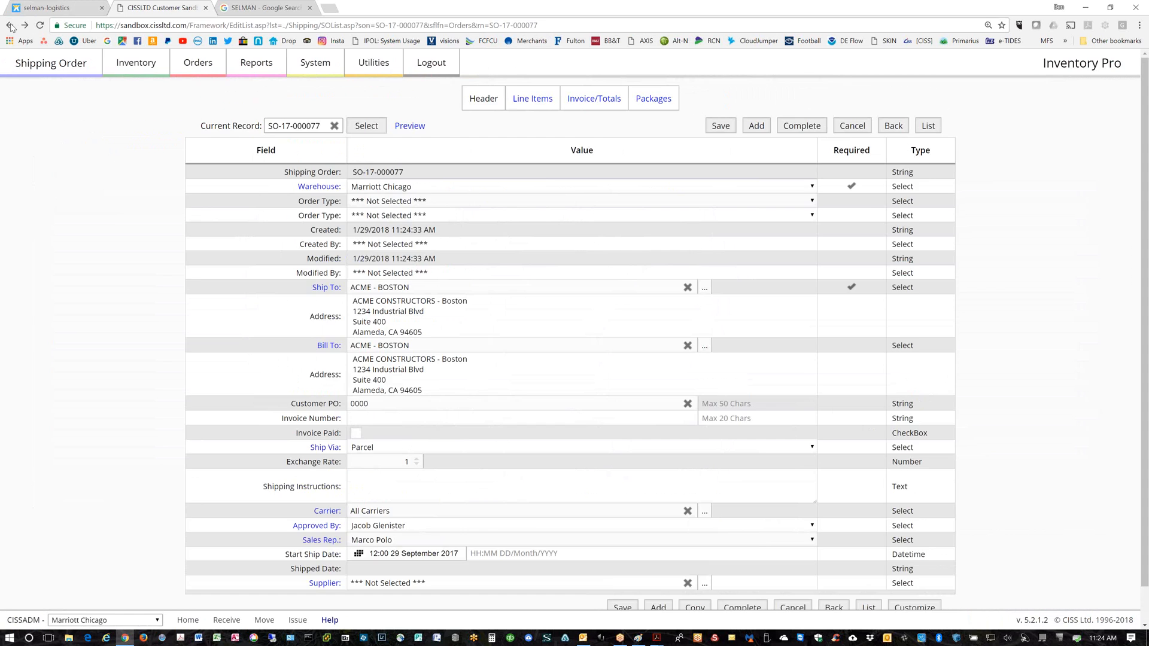
{"action": "left_click", "coordinate": [10, 25]}
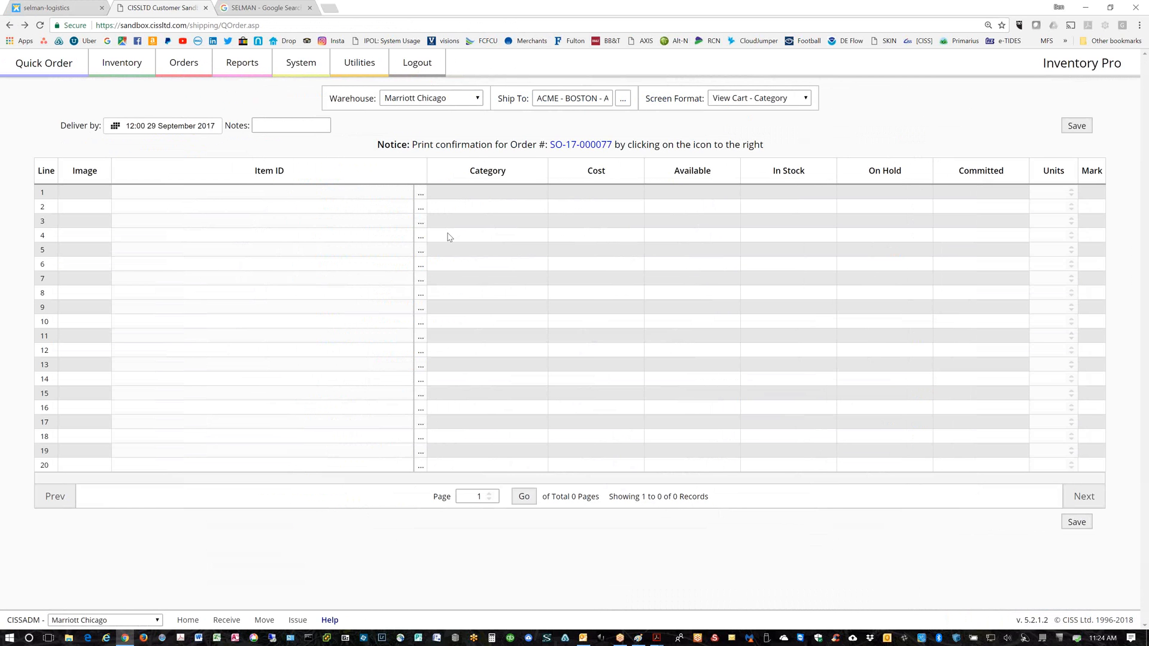
Open ipol.cissltd.com in a new tab and log in to Inventory Pro
{"action": "left_click", "coordinate": [331, 9]}
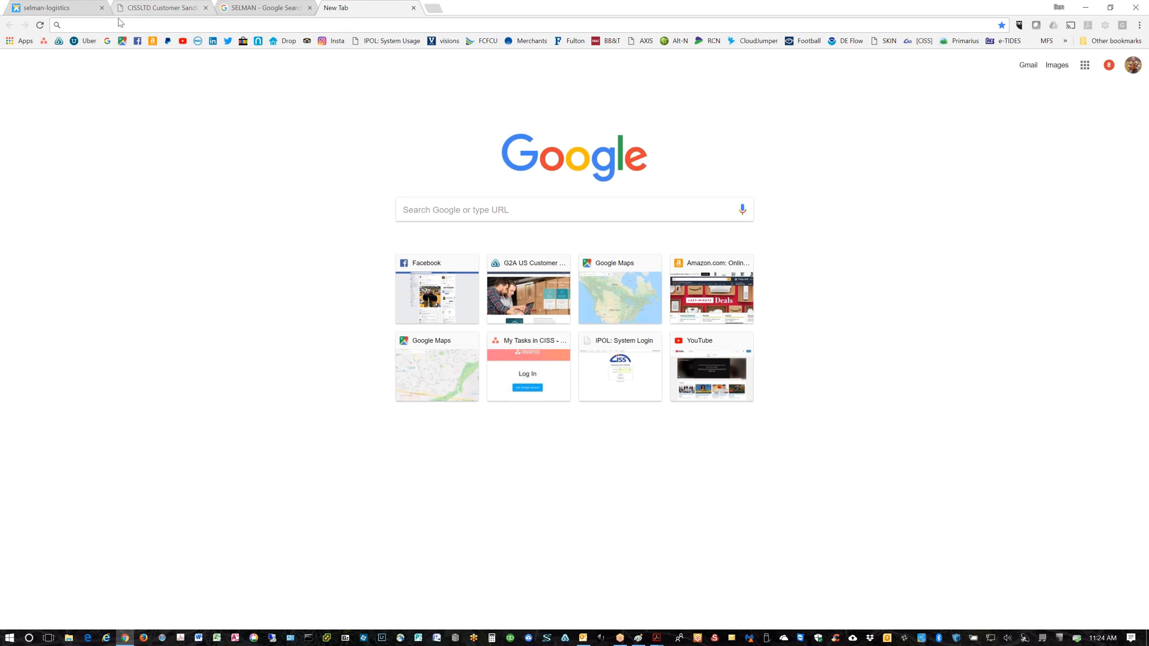
{"action": "type", "text": "ipol.cissltd.com"}
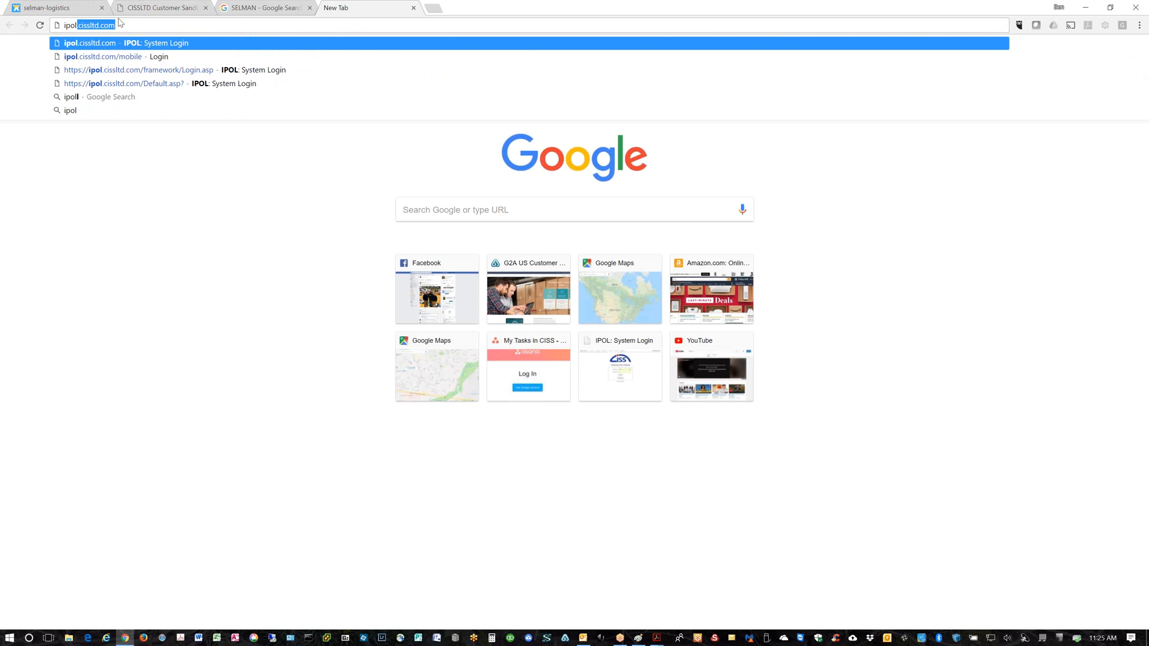
{"action": "key", "text": "Return"}
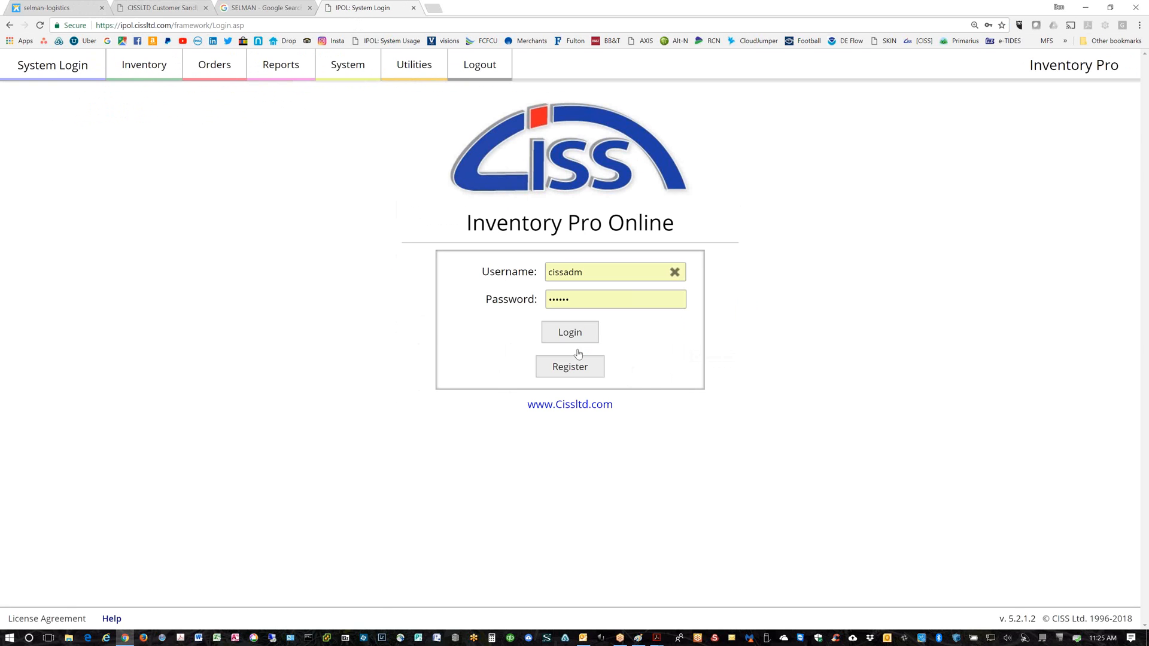
{"action": "left_click", "coordinate": [572, 329]}
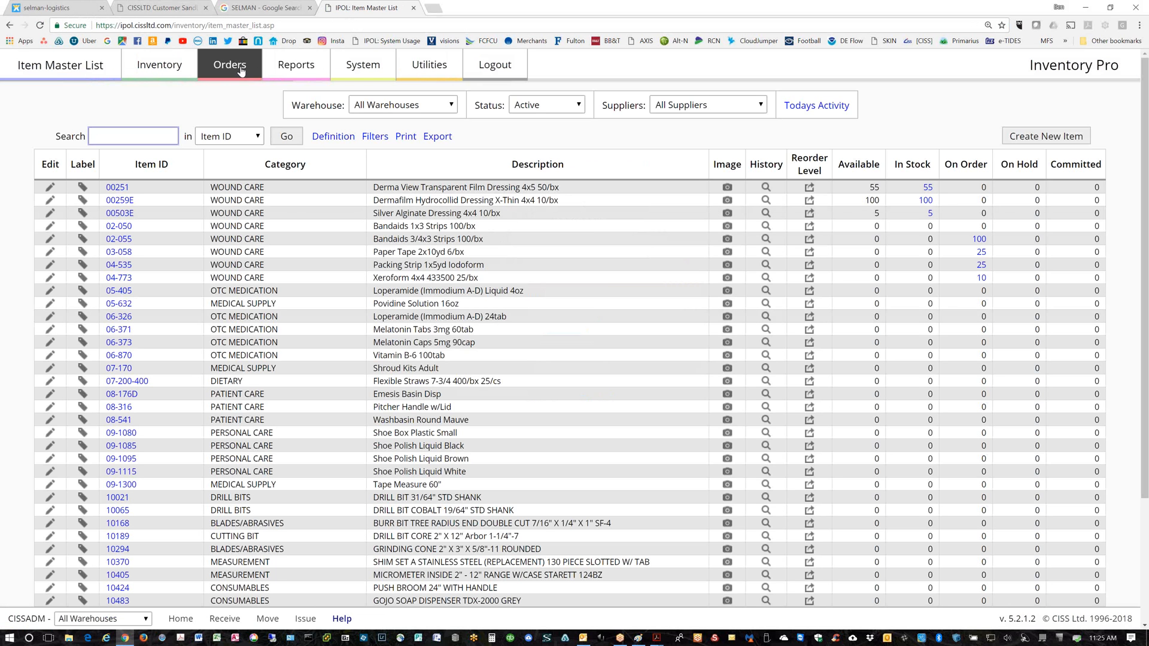
Start a Quick Order from warehouse ACME Manufacturing shipping to ACME - CHEVRON
{"action": "left_click", "coordinate": [241, 72]}
{"action": "left_click", "coordinate": [455, 142]}
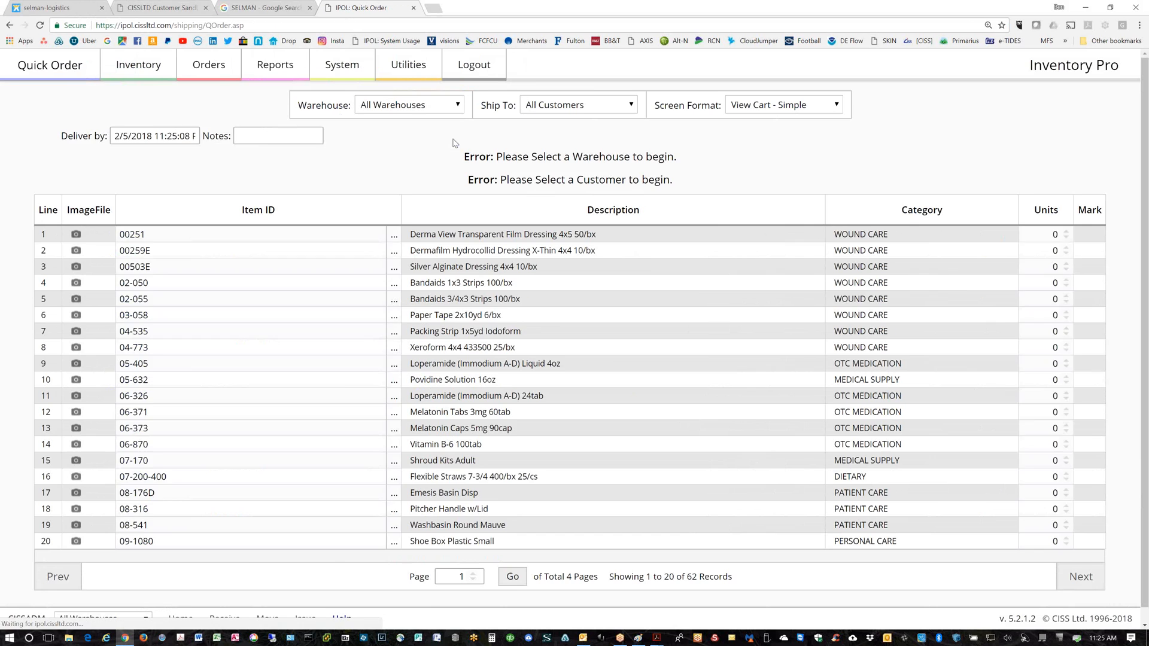
{"action": "left_click", "coordinate": [459, 106]}
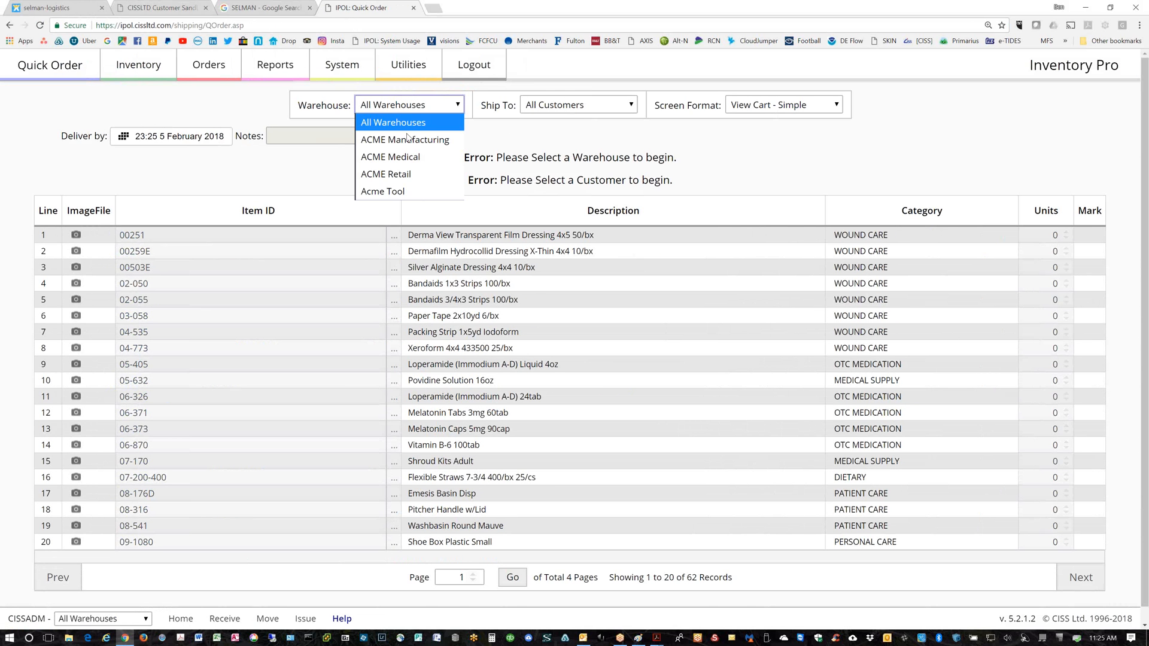
{"action": "left_click", "coordinate": [405, 139]}
{"action": "left_click", "coordinate": [633, 107]}
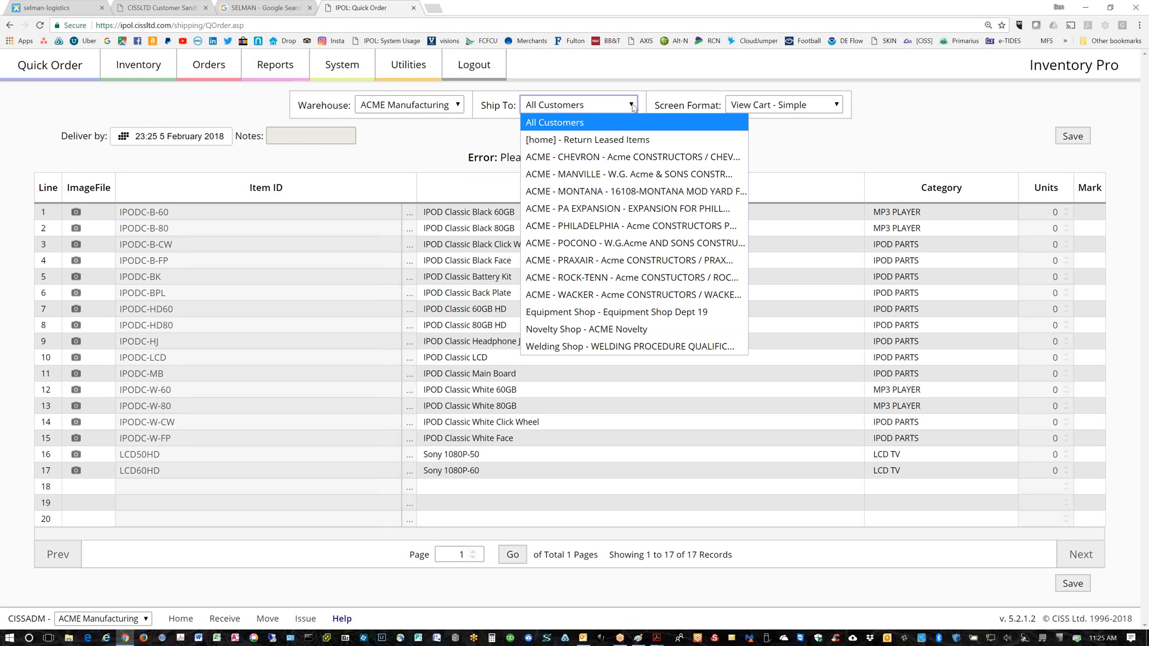
{"action": "left_click", "coordinate": [601, 157]}
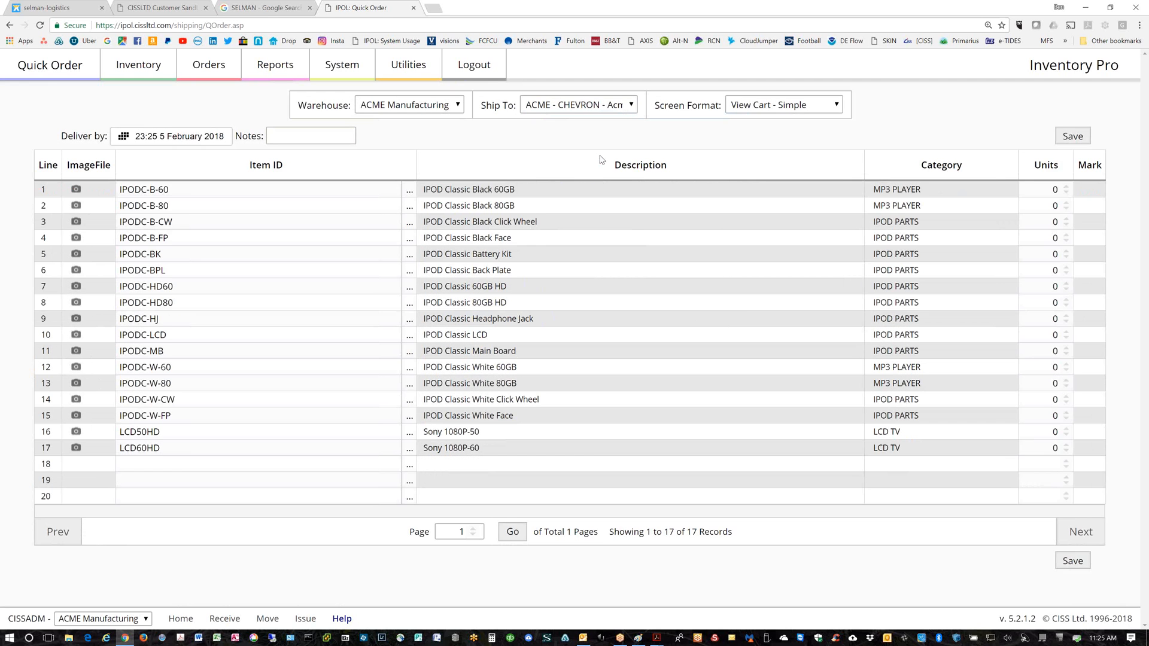
Set 3 units each on IPODC-B-60 and IPODC-B-FP and save them to the cart
{"action": "triple_click", "coordinate": [1069, 187]}
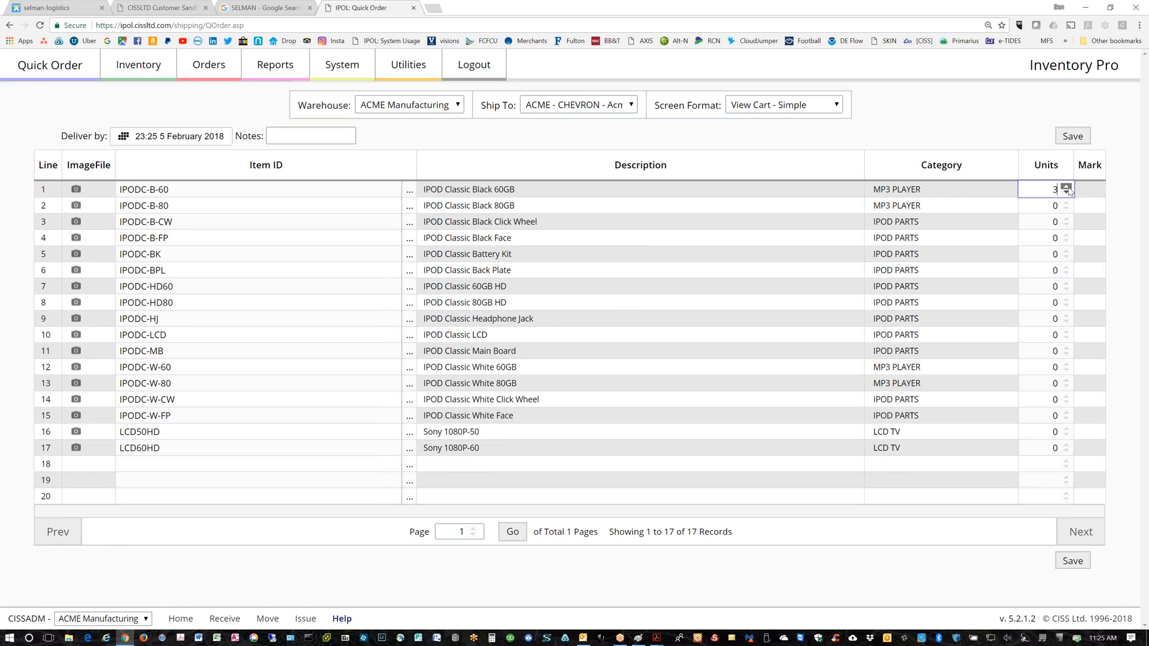
{"action": "triple_click", "coordinate": [1068, 236]}
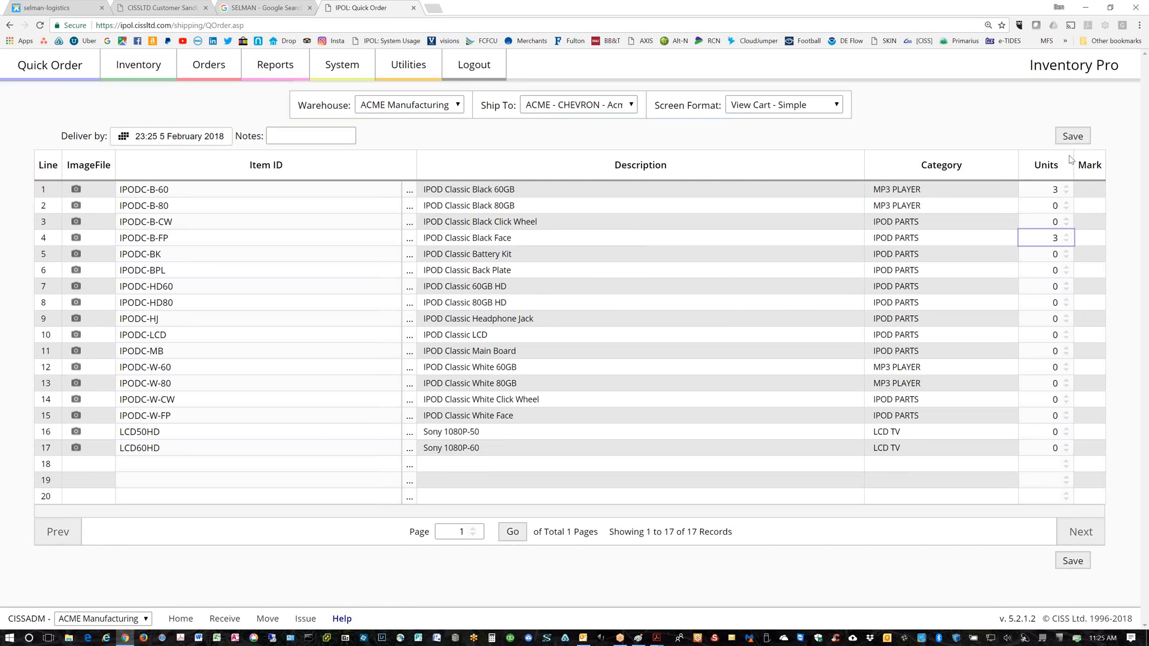
{"action": "left_click", "coordinate": [1072, 136]}
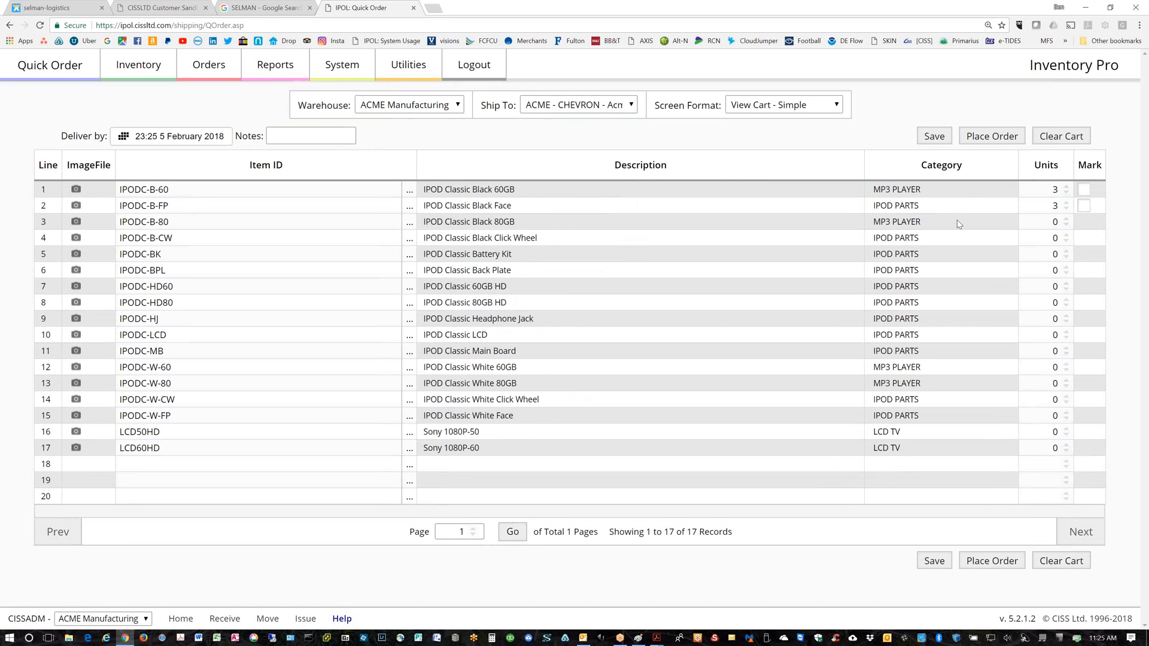
Place and confirm order SO-15-000008, then show the cart with all available items
{"action": "left_click", "coordinate": [988, 139]}
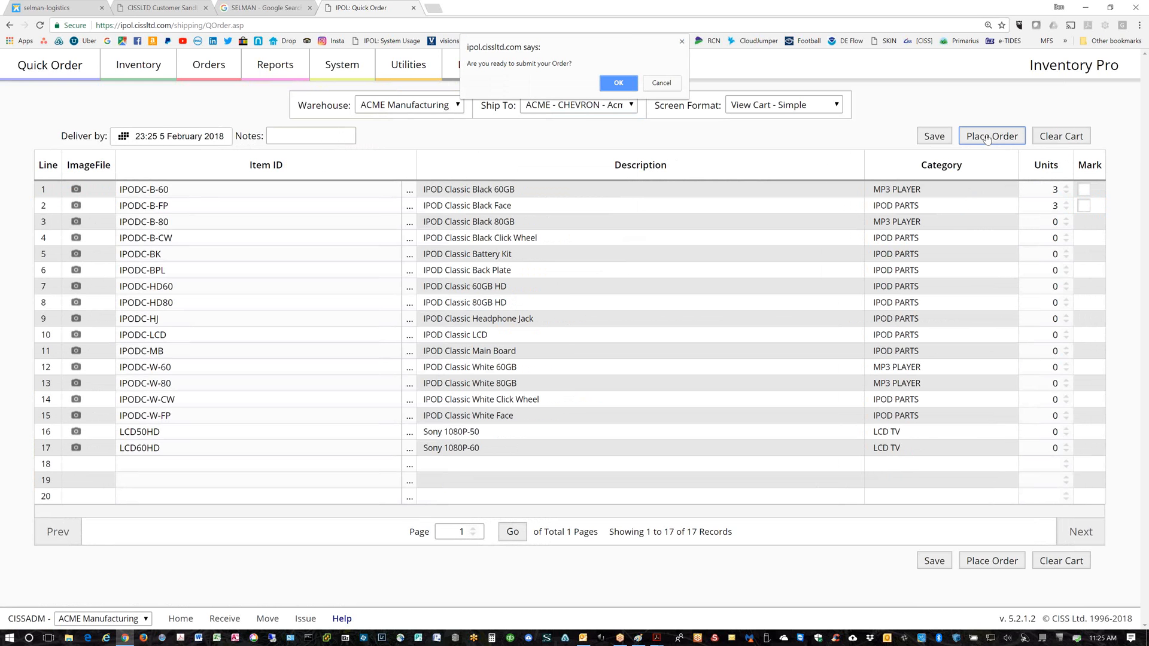
{"action": "left_click", "coordinate": [627, 84]}
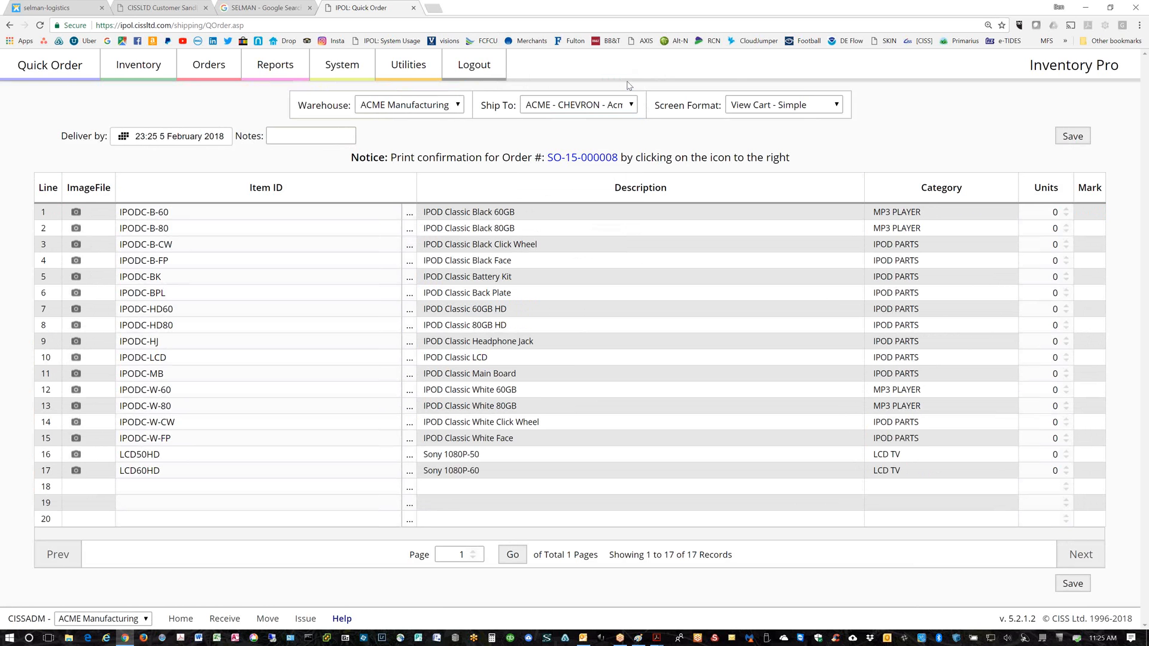
{"action": "left_click", "coordinate": [837, 106]}
Switch the cart display to all available items, then previously ordered items, then category format
{"action": "left_click", "coordinate": [796, 119]}
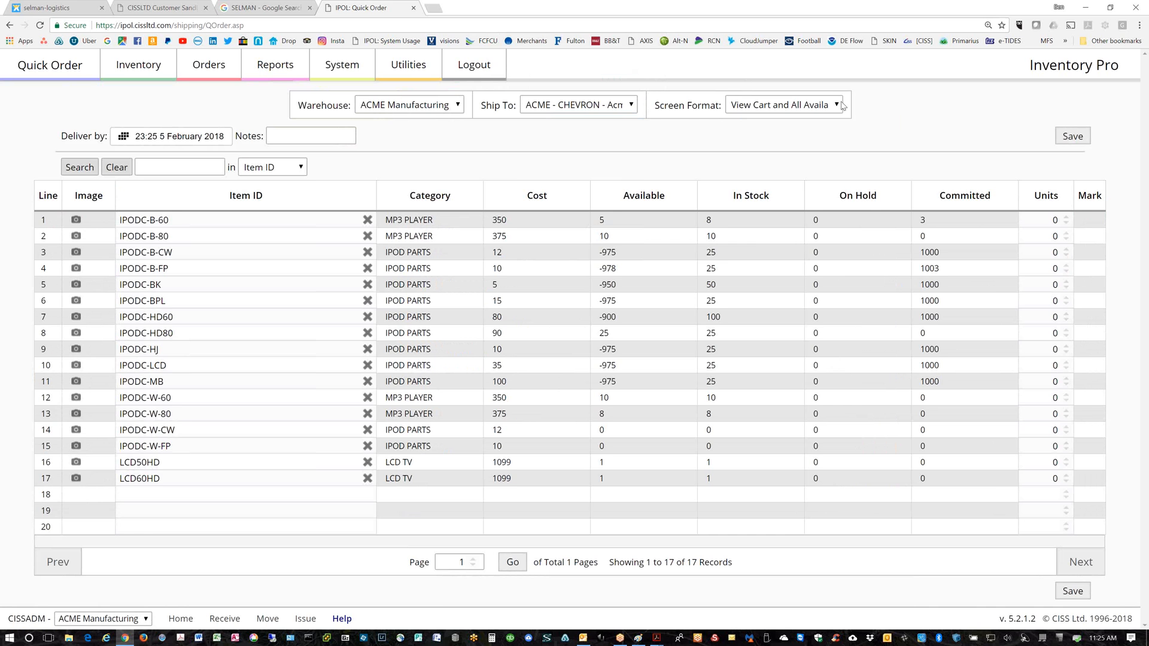
{"action": "left_click", "coordinate": [837, 106]}
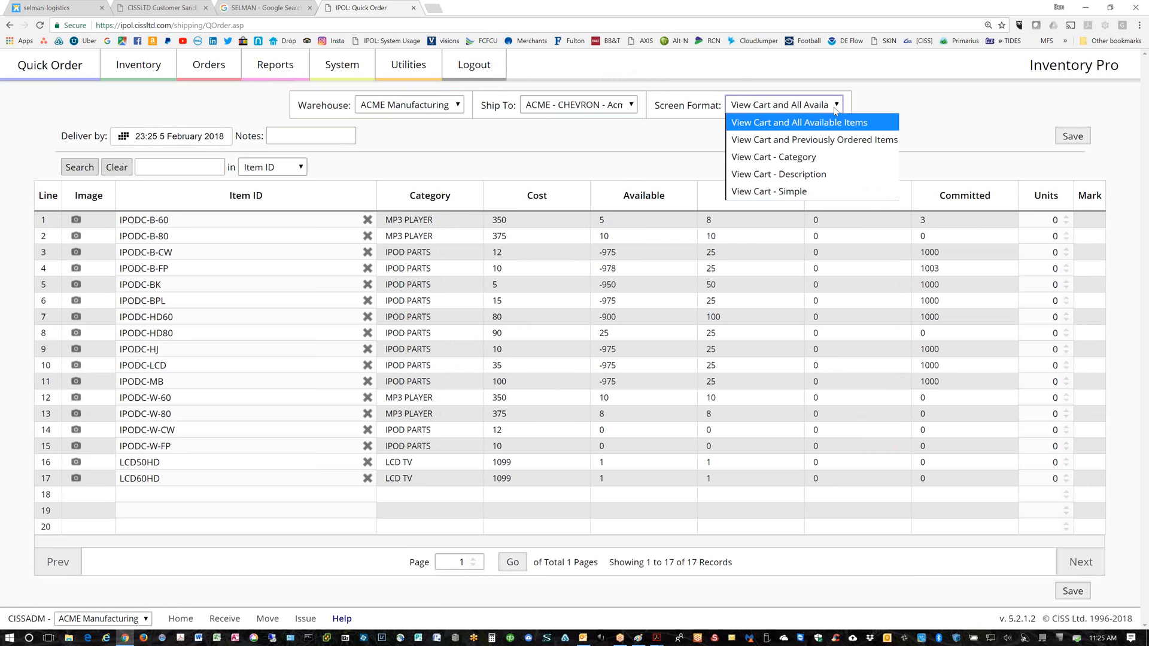
{"action": "left_click", "coordinate": [800, 145]}
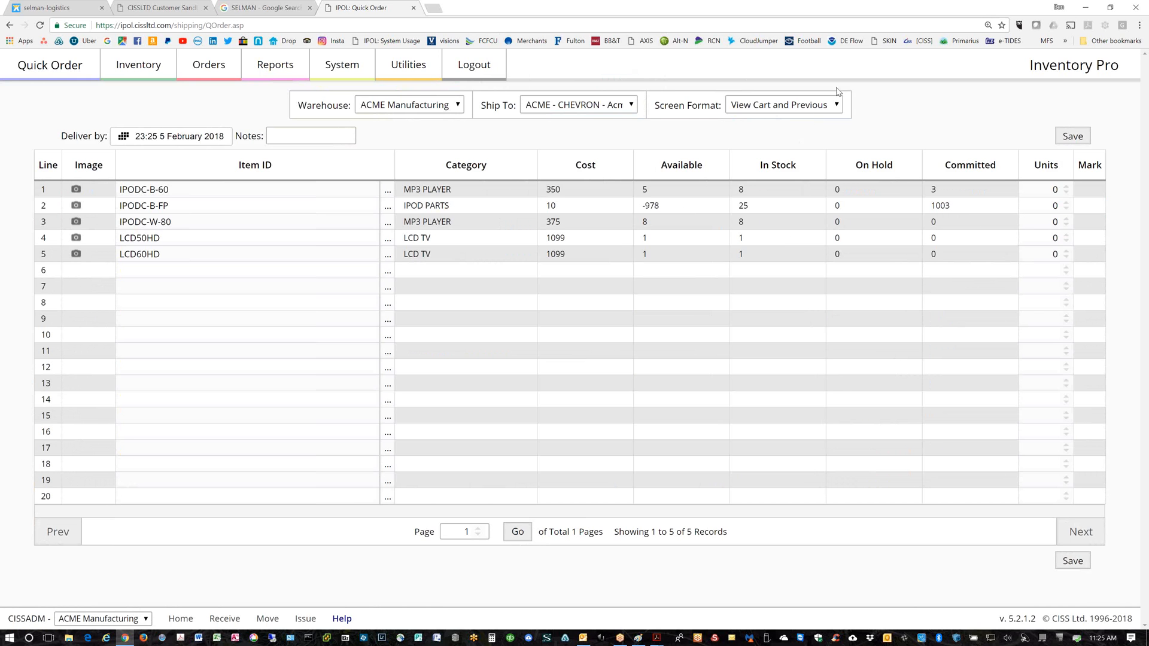
{"action": "left_click", "coordinate": [837, 105]}
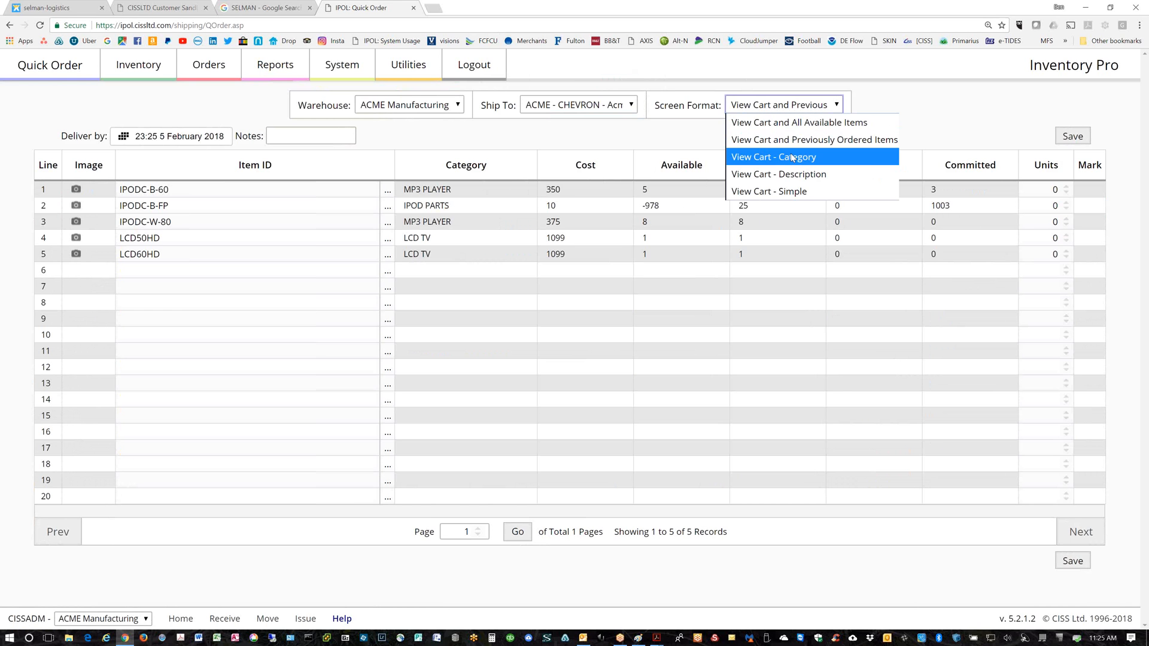
{"action": "left_click", "coordinate": [791, 155]}
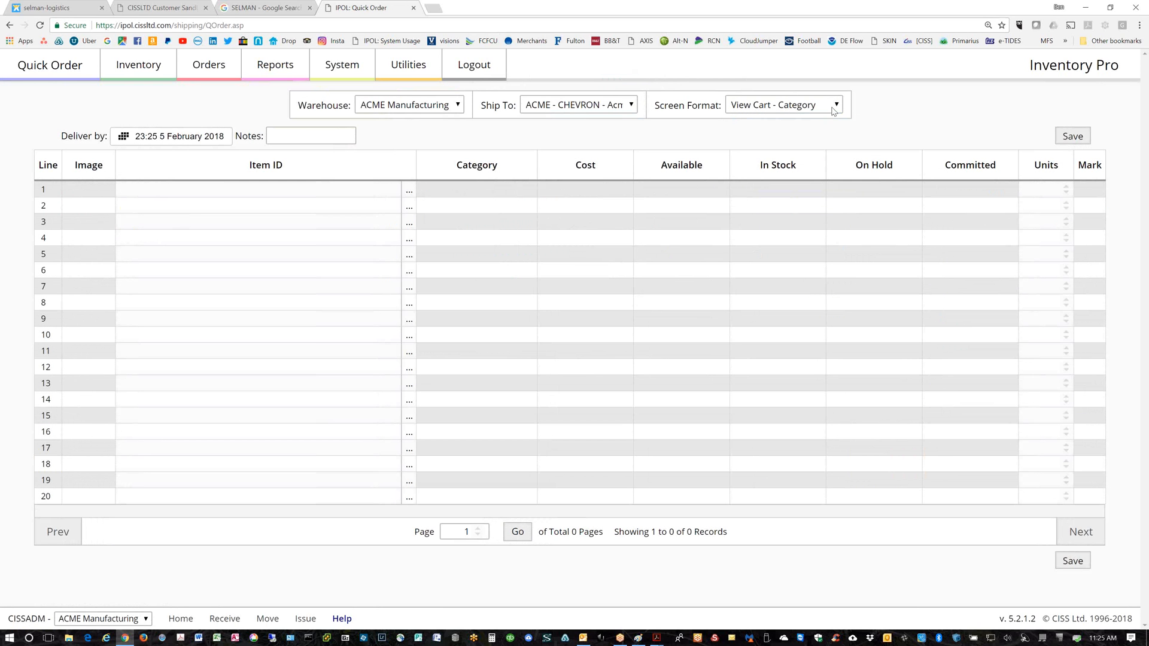
Try the description and all-available-items cart formats, then return to the sandbox Quick Order page
{"action": "left_click", "coordinate": [839, 106]}
{"action": "left_click", "coordinate": [791, 172]}
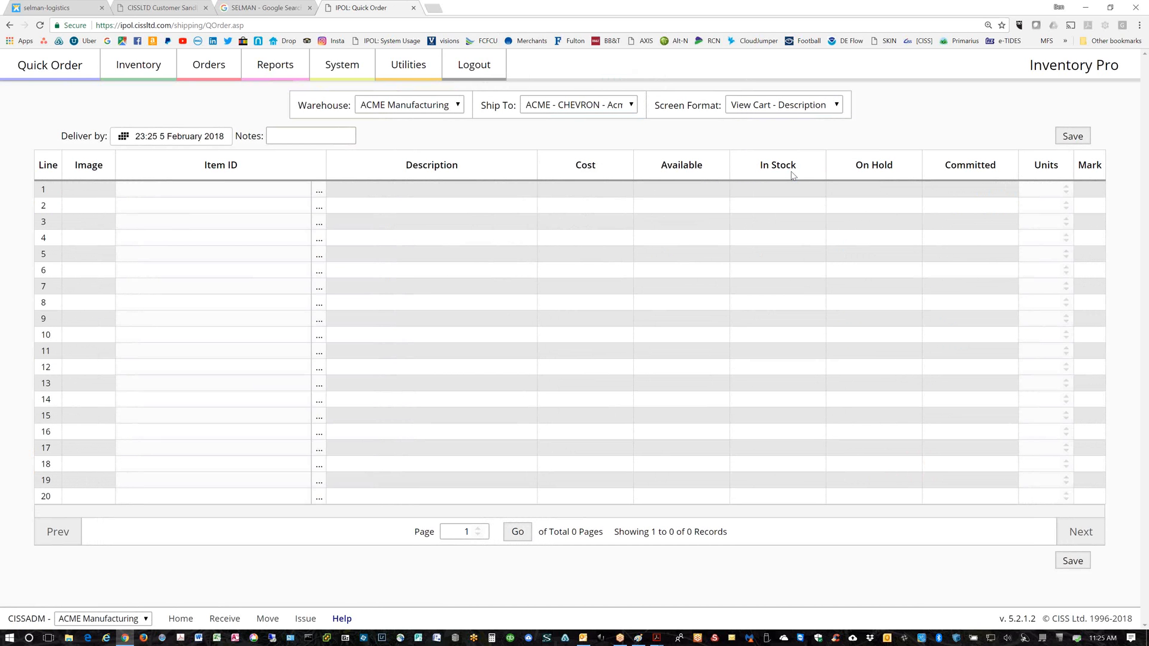
{"action": "left_click", "coordinate": [840, 106]}
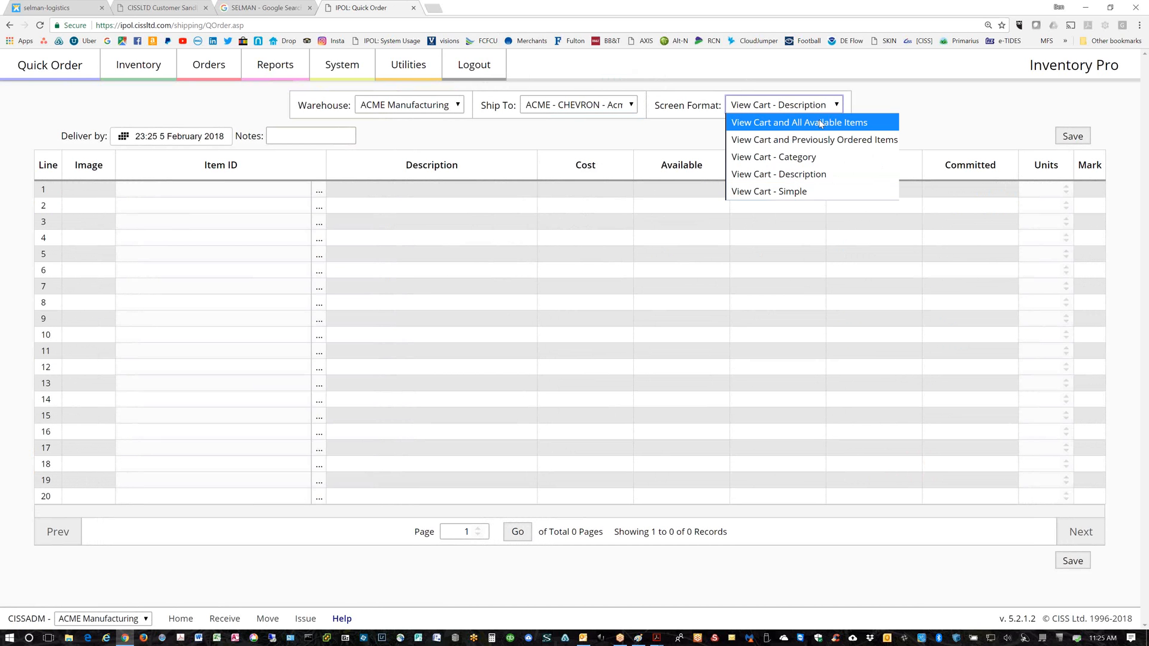
{"action": "left_click", "coordinate": [820, 123]}
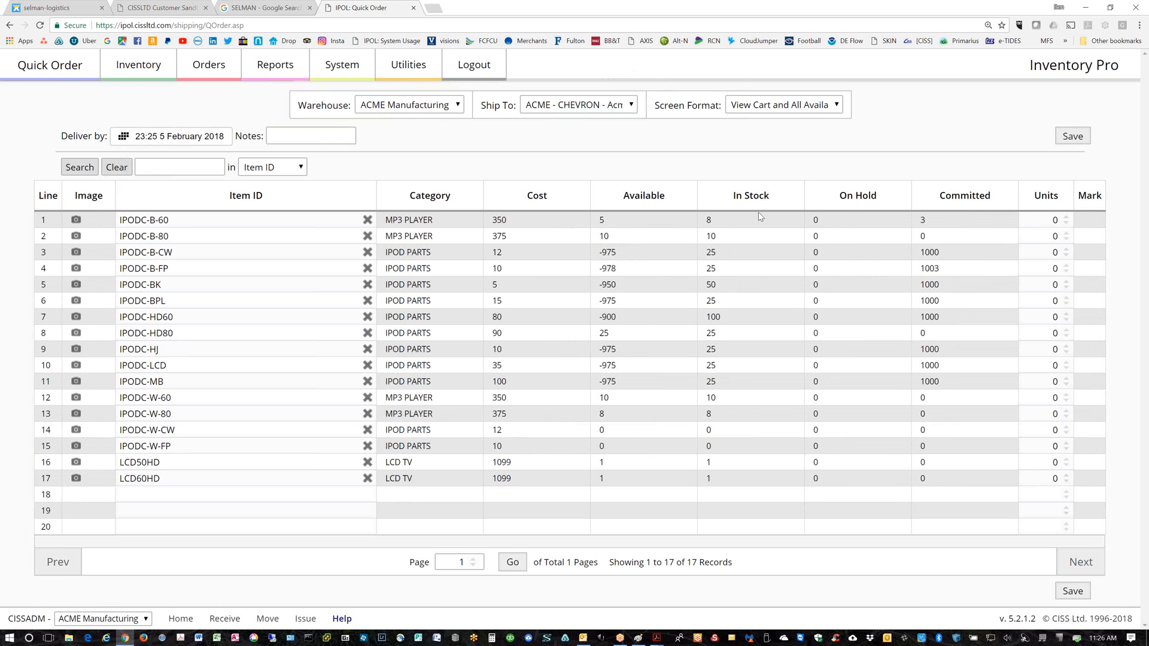
{"action": "left_click", "coordinate": [149, 11]}
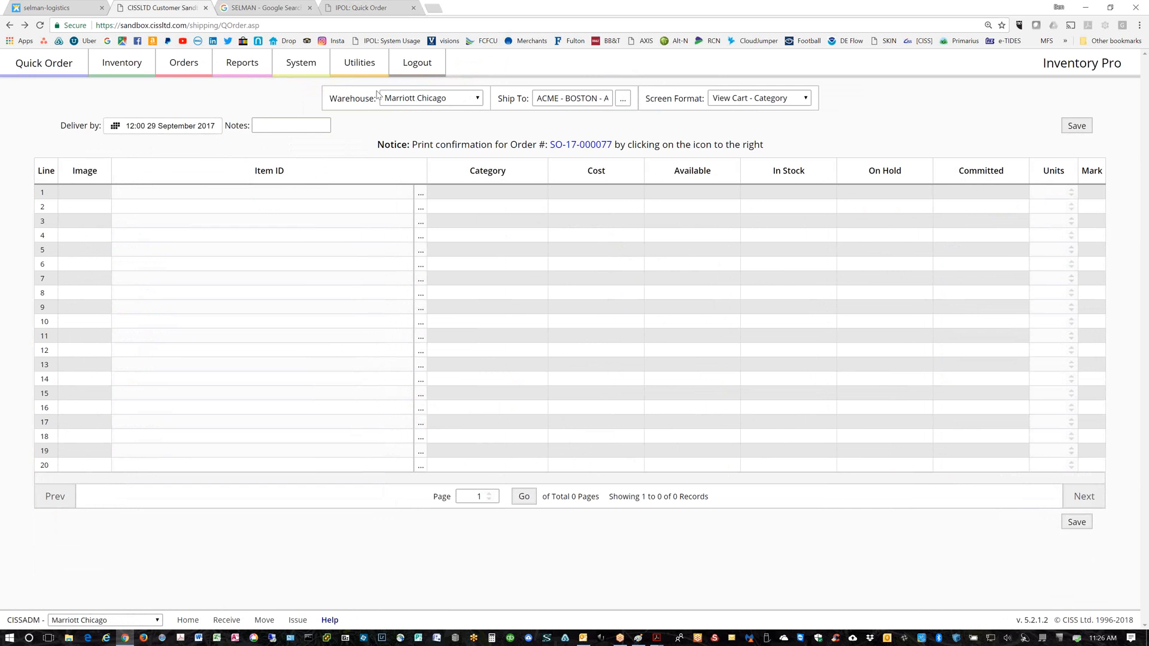
On Quick Order, save 3 × 182601-102 and 2 × 182602-101, then review and submit the order
{"action": "left_click", "coordinate": [187, 70]}
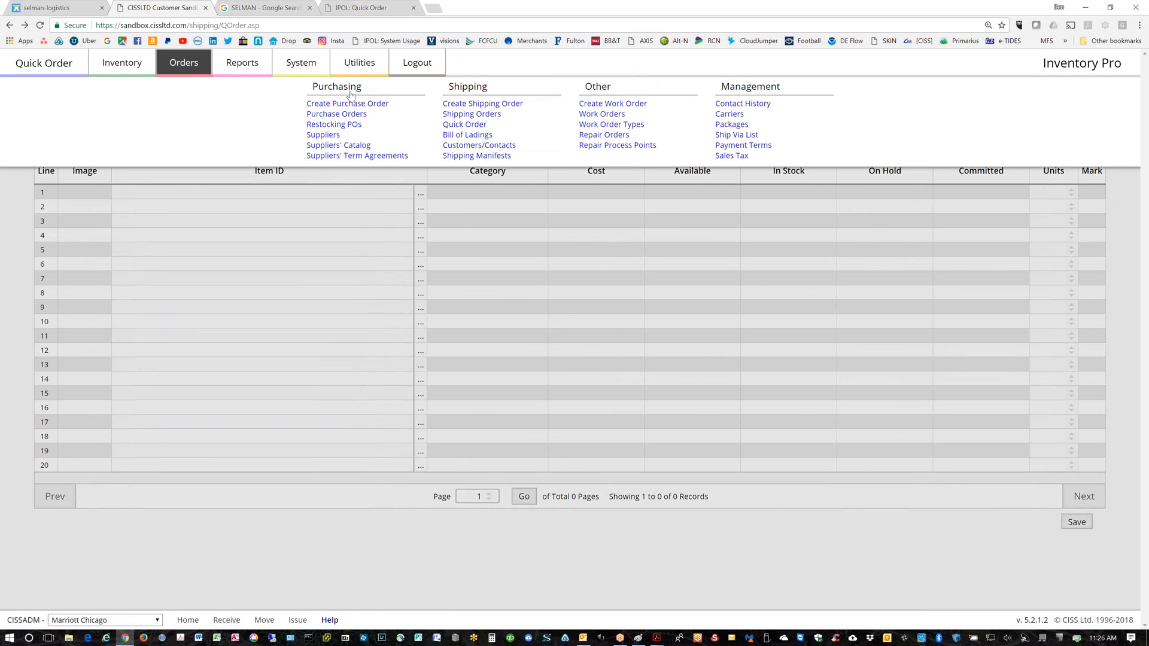
{"action": "left_click", "coordinate": [456, 125]}
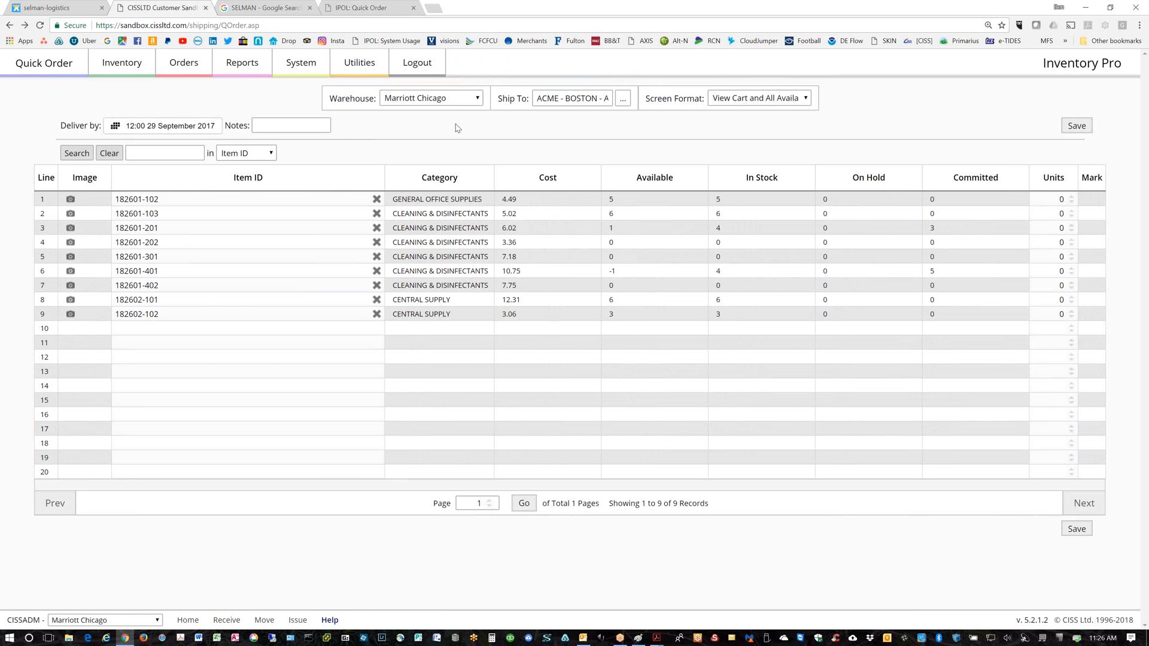
{"action": "triple_click", "coordinate": [1071, 196]}
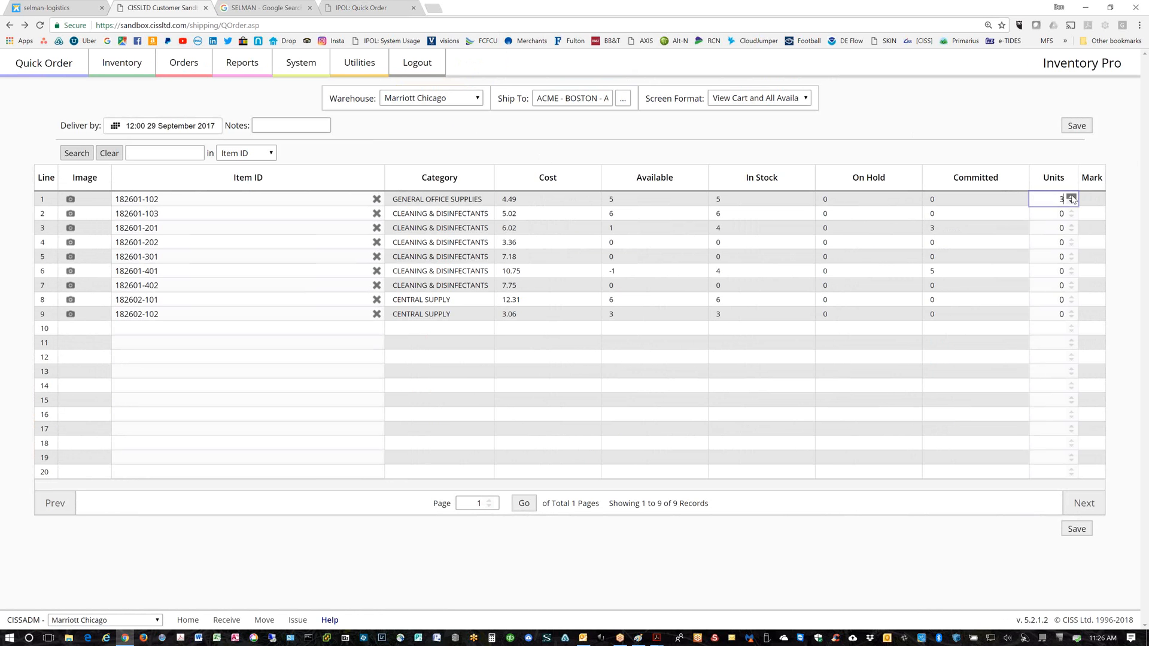
{"action": "left_click", "coordinate": [1071, 298]}
{"action": "left_click", "coordinate": [1072, 298]}
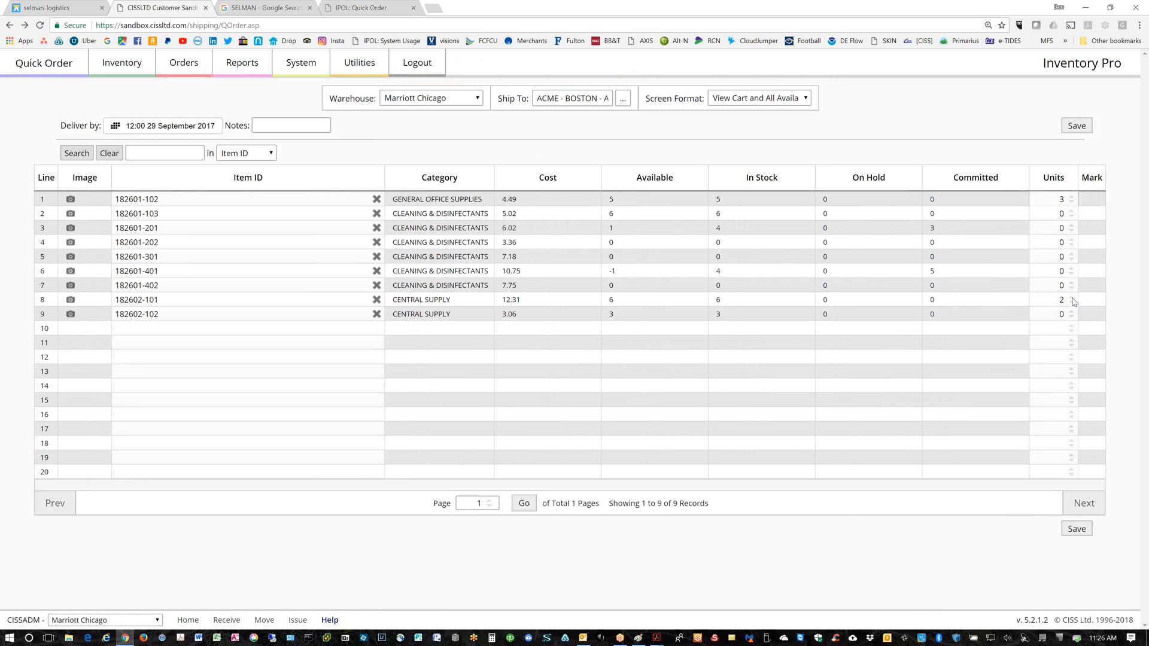
{"action": "left_click", "coordinate": [1075, 126]}
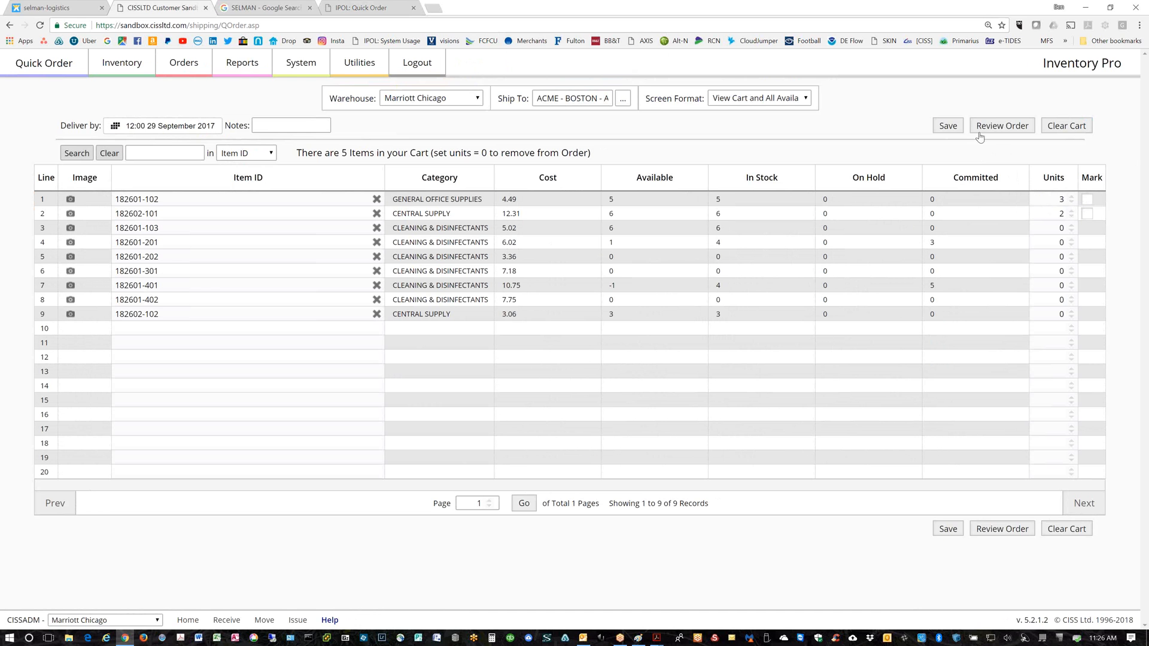
{"action": "left_click", "coordinate": [1006, 130]}
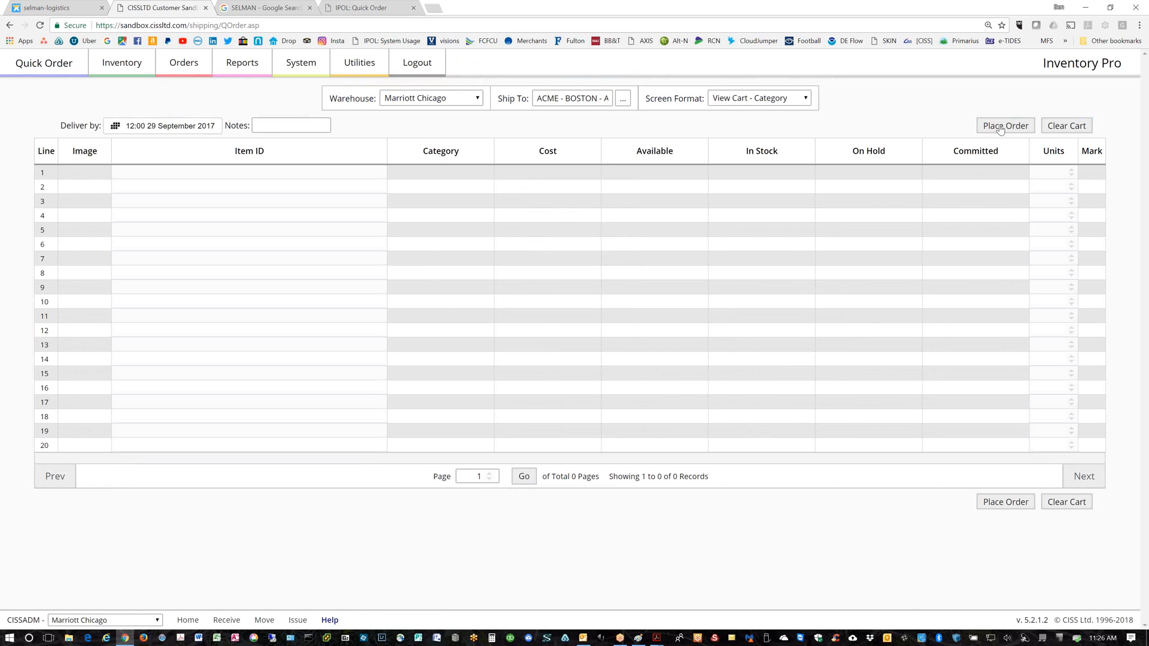
{"action": "left_click", "coordinate": [1000, 127]}
Confirm the order, then open SO-17-000078's line items and preview its printed shipping order
{"action": "left_click", "coordinate": [620, 84]}
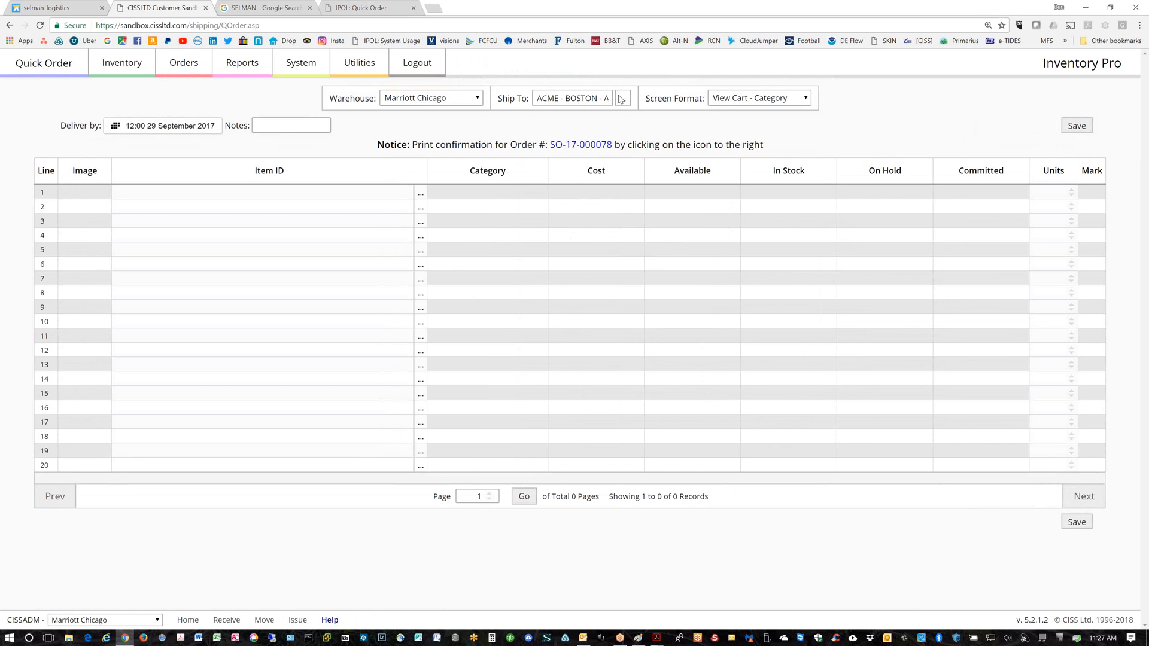
{"action": "left_click", "coordinate": [594, 150]}
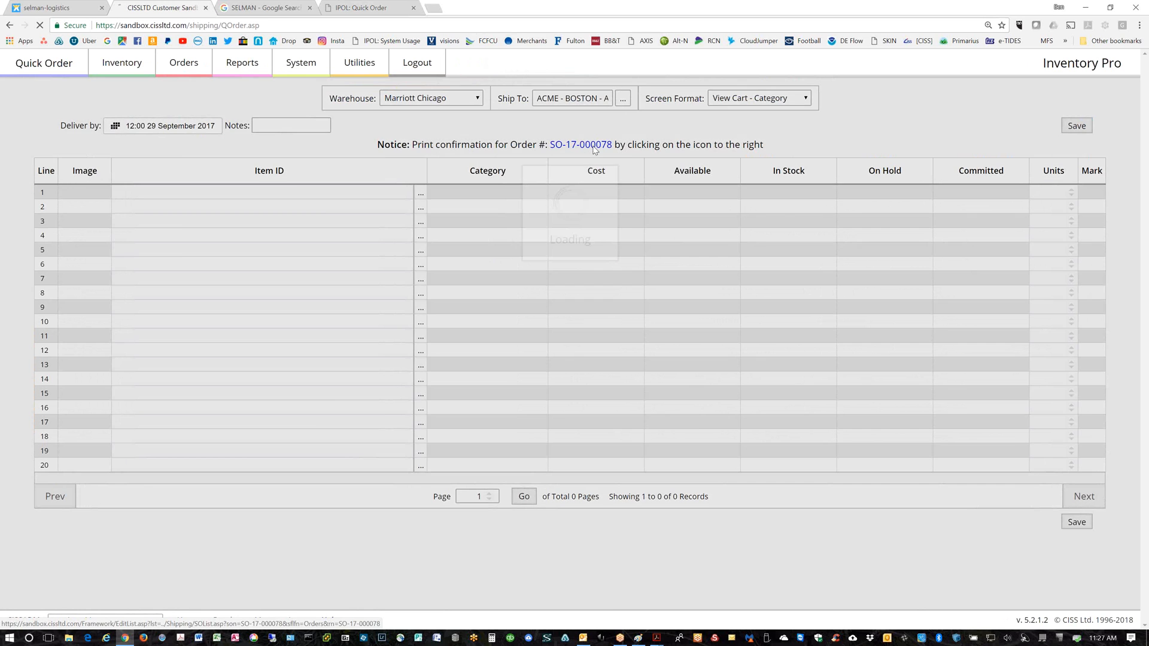
{"action": "left_click", "coordinate": [522, 103]}
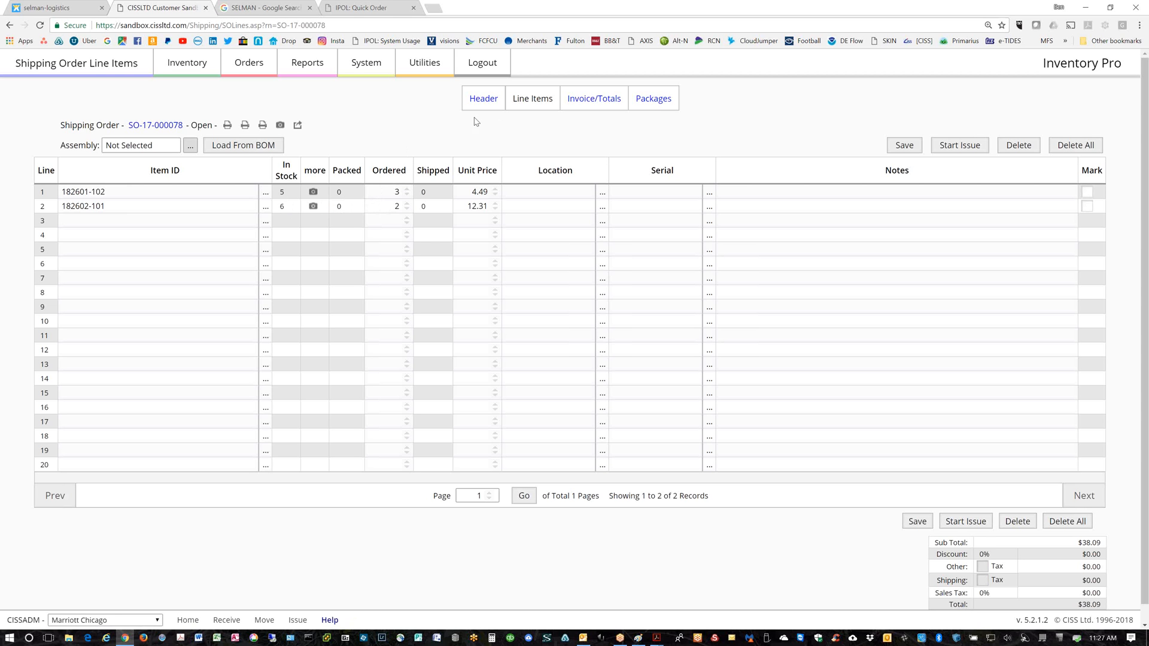
{"action": "left_click", "coordinate": [227, 125]}
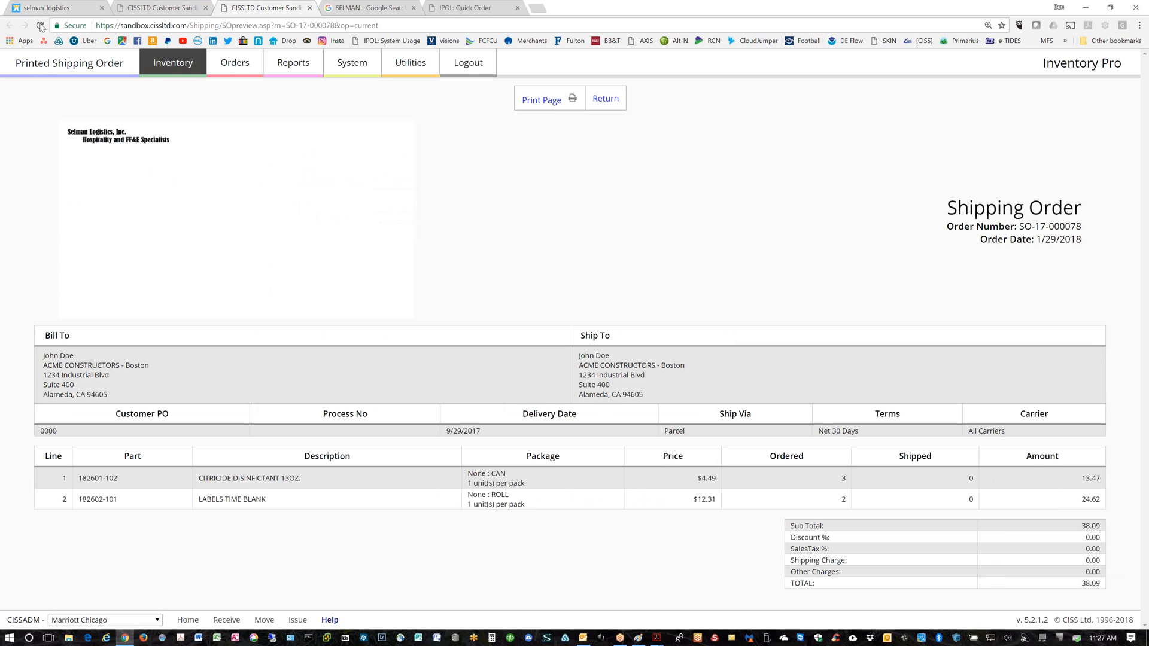
Go back to SO-17-000078's line items and open its packing list
{"action": "left_click", "coordinate": [163, 9]}
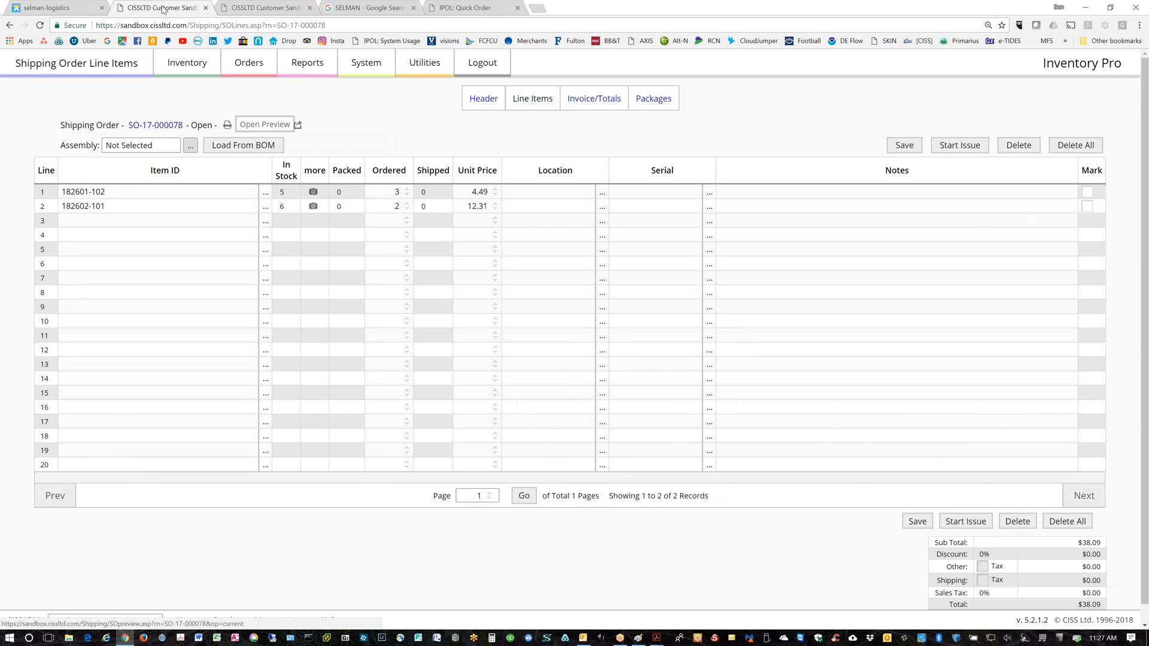
{"action": "left_click", "coordinate": [244, 125]}
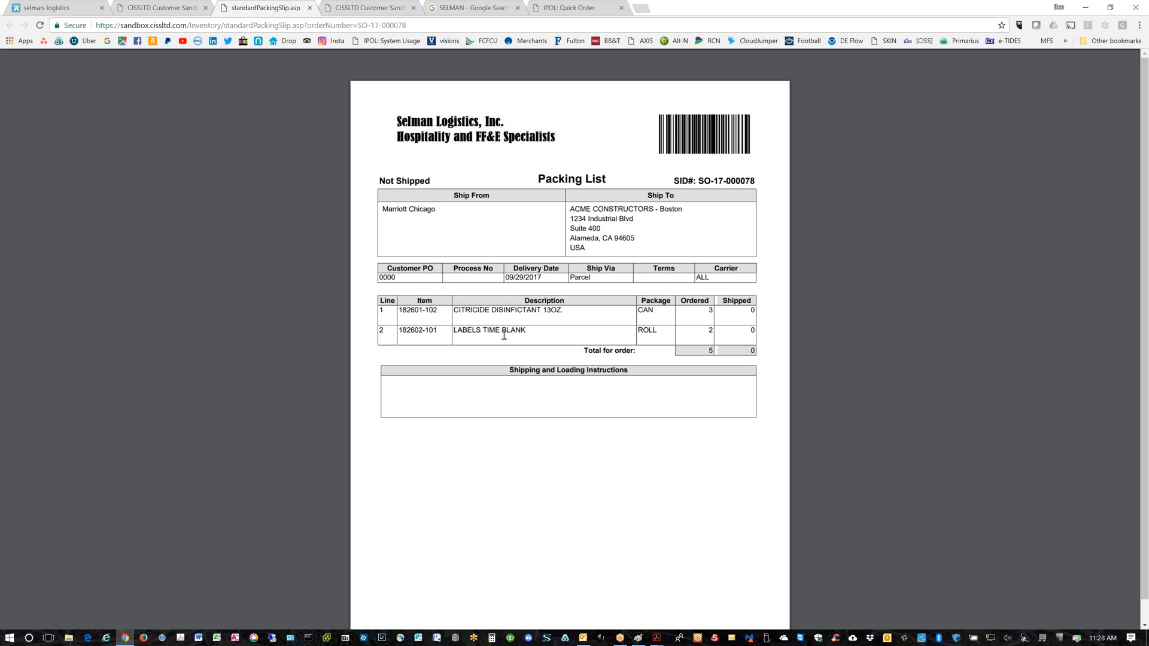
Open SO-17-000078's pick list, enlarge it and the packing list, then return to line items
{"action": "left_click", "coordinate": [147, 7]}
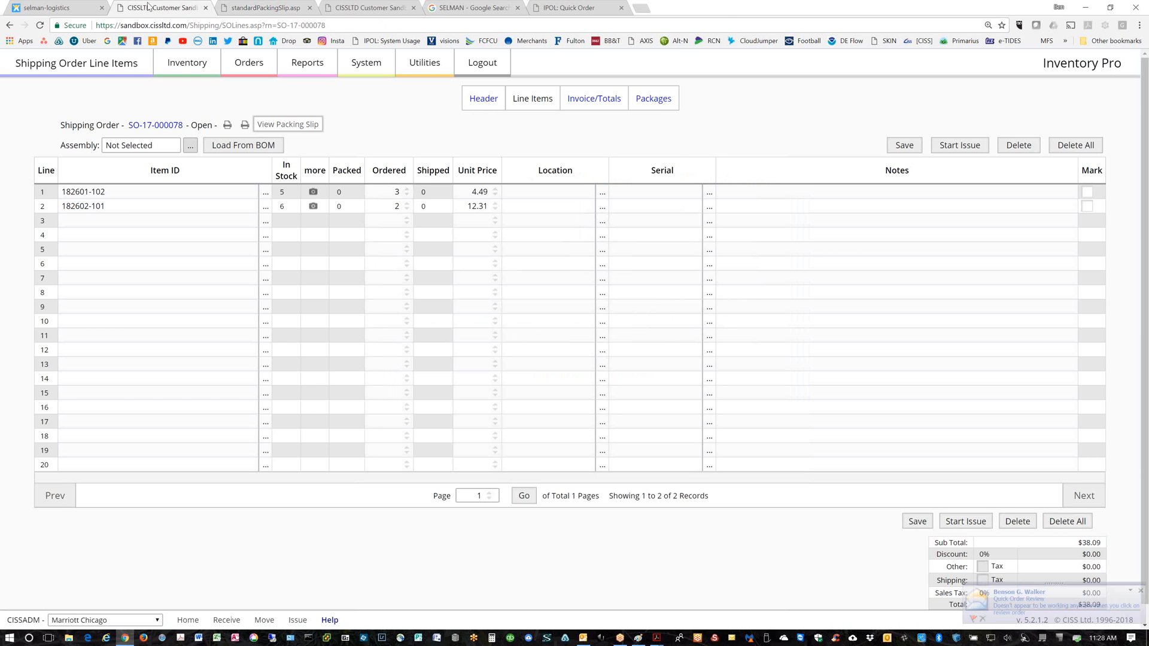
{"action": "left_click", "coordinate": [262, 125]}
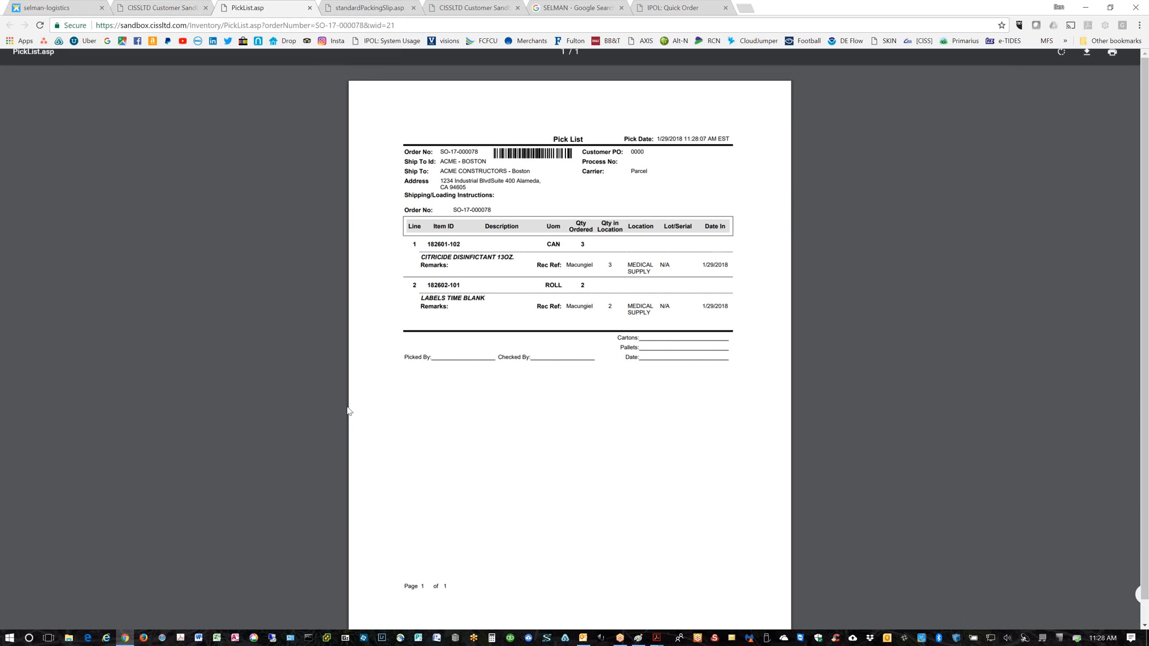
{"action": "key", "text": "ctrl+plus"}
{"action": "key", "text": "ctrl+plus"}
{"action": "key", "text": "ctrl+plus"}
{"action": "key", "text": "ctrl+plus"}
{"action": "key", "text": "ctrl+plus"}
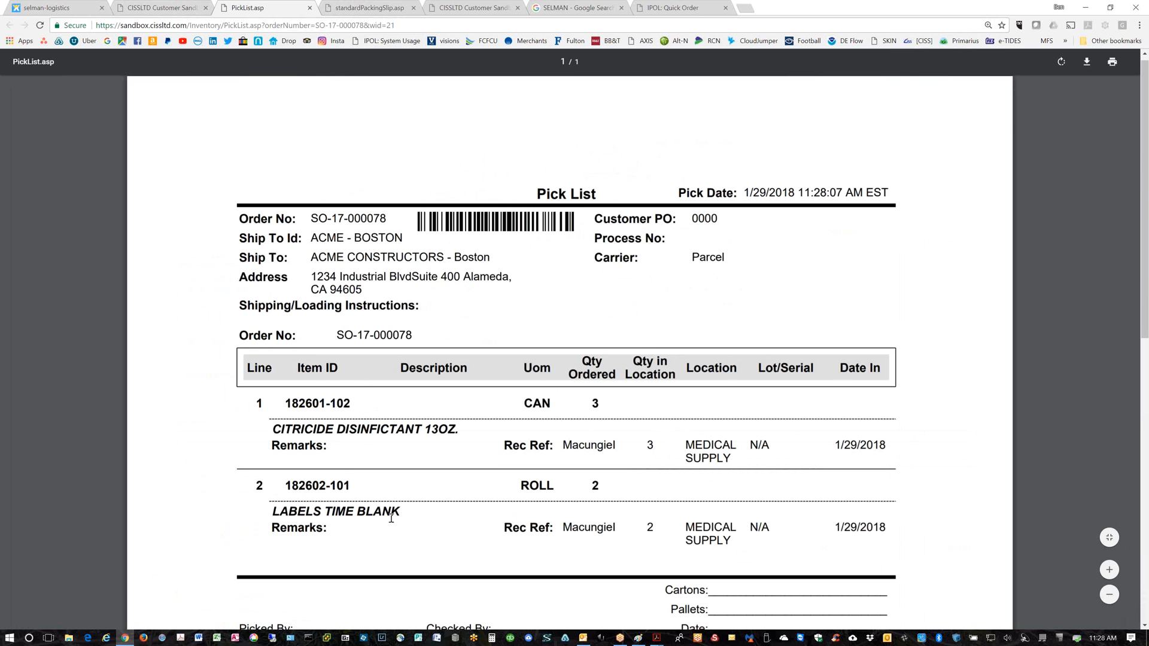
{"action": "left_click", "coordinate": [370, 8]}
{"action": "key", "text": "ctrl+plus"}
{"action": "key", "text": "ctrl+plus"}
{"action": "key", "text": "ctrl+plus"}
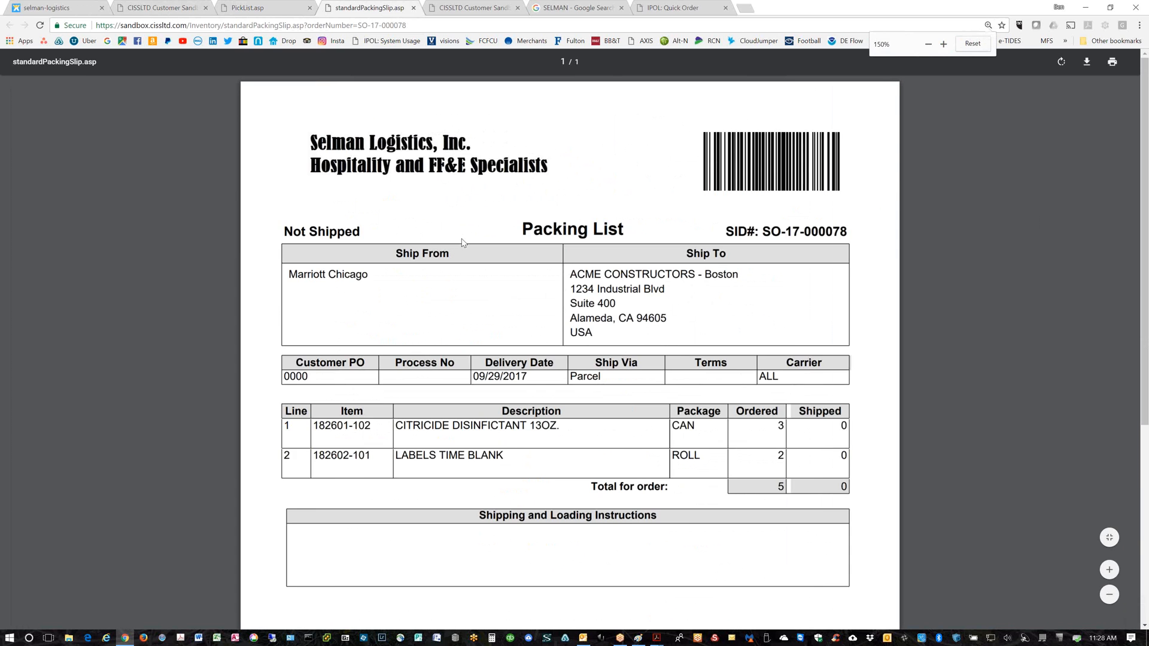
{"action": "key", "text": "ctrl+plus"}
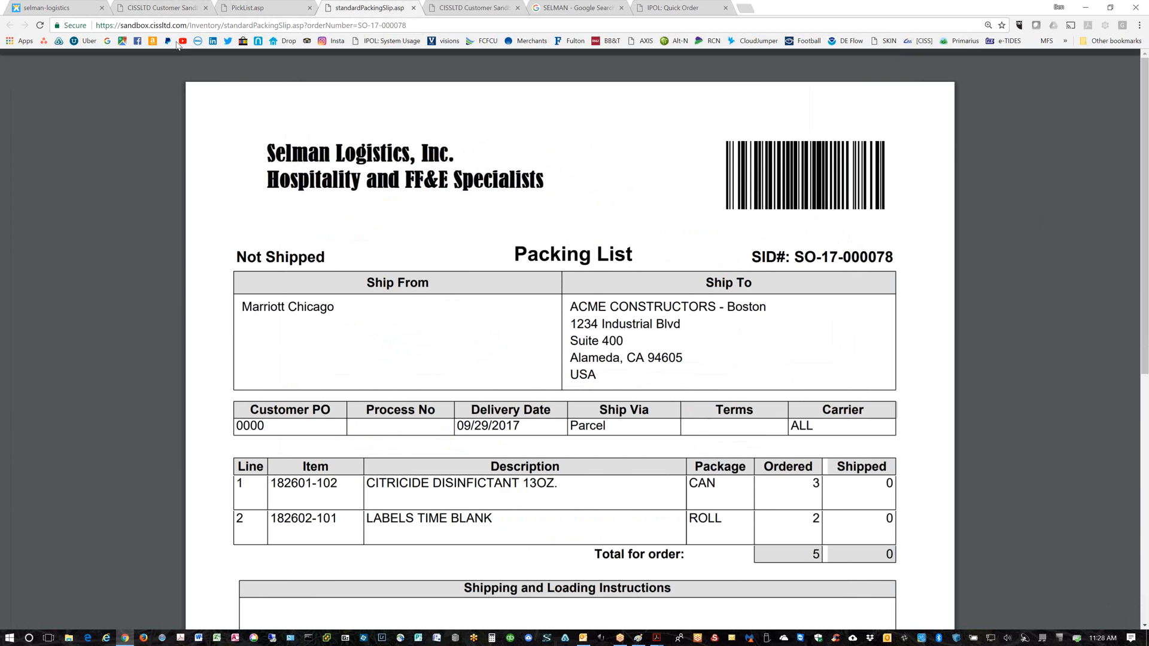
{"action": "left_click", "coordinate": [170, 8]}
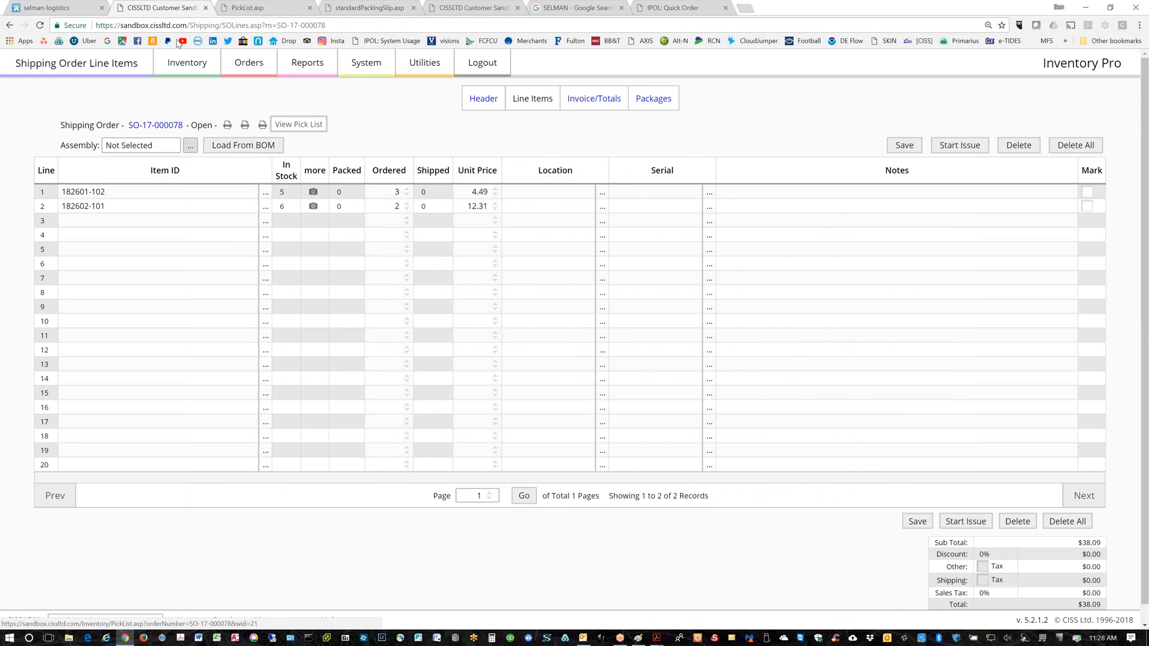
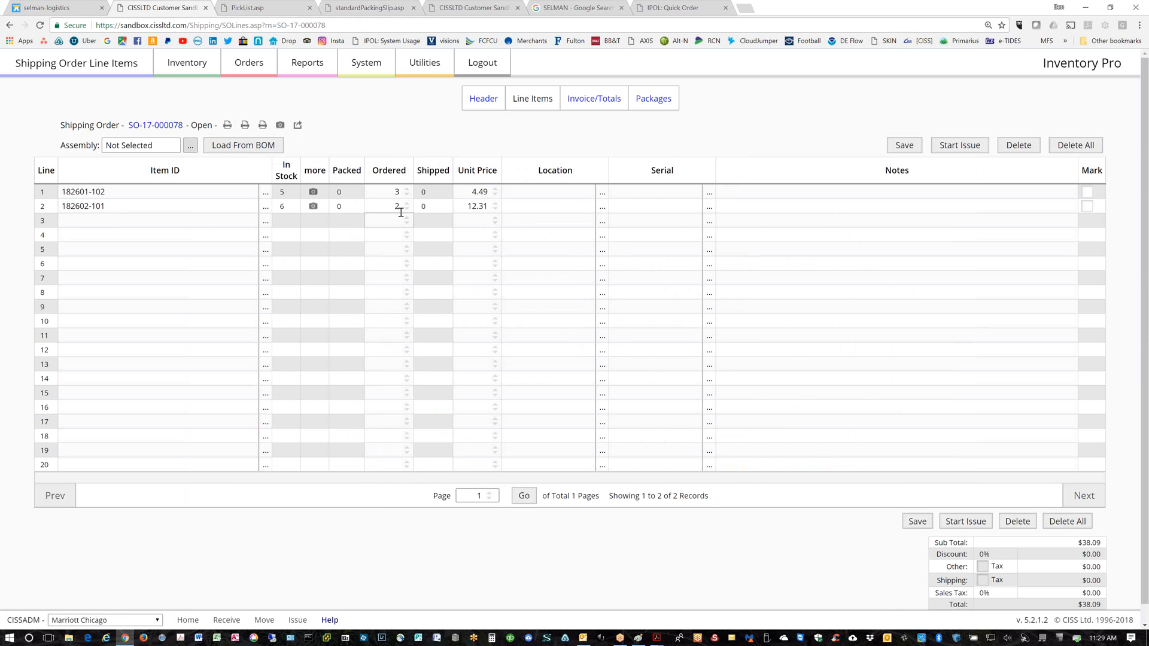
Open item 182601-102's master record from the Item Master List and expand Units / Costs / Pricing
{"action": "left_click", "coordinate": [188, 70]}
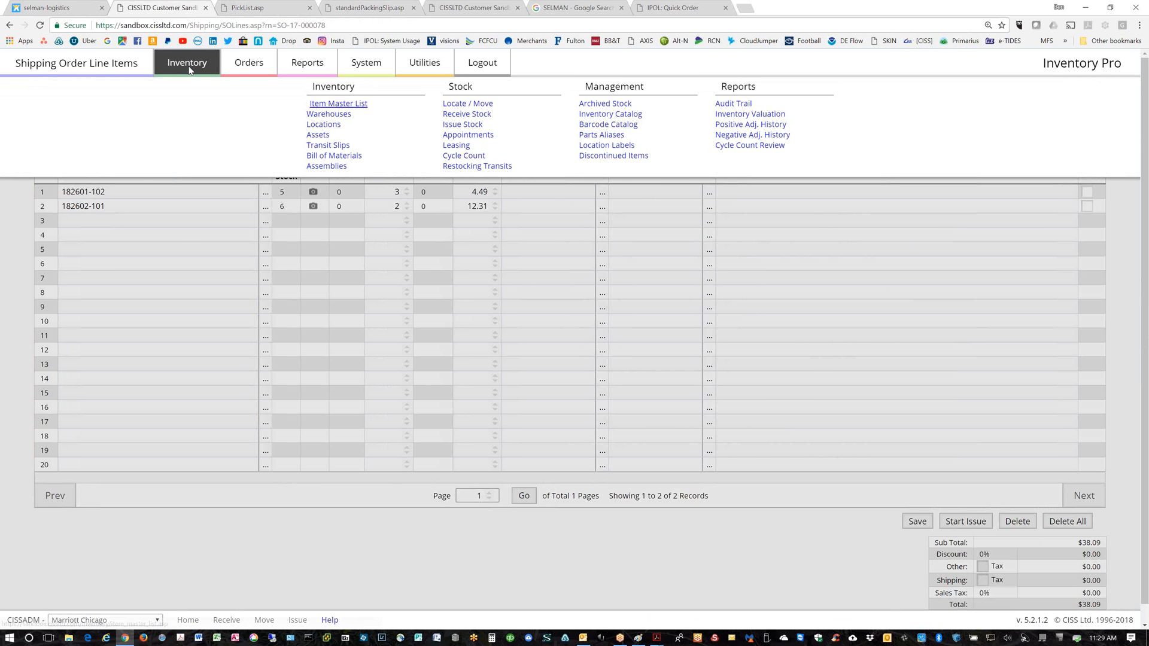
{"action": "left_click", "coordinate": [326, 103]}
{"action": "left_click", "coordinate": [50, 171]}
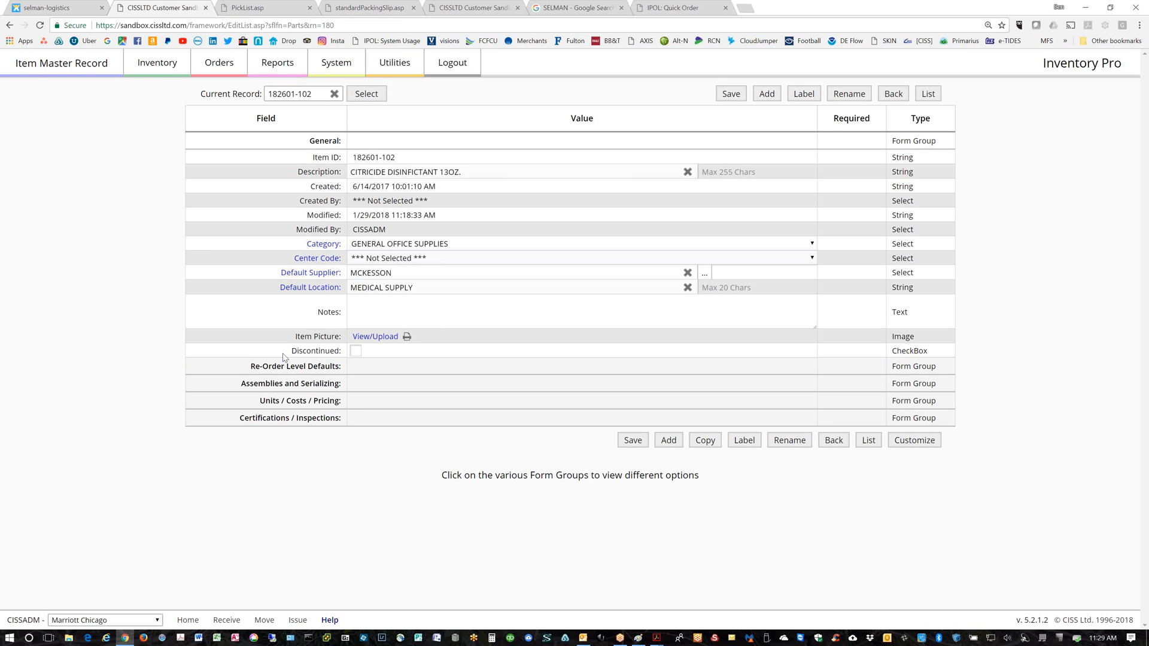
{"action": "left_click", "coordinate": [293, 400]}
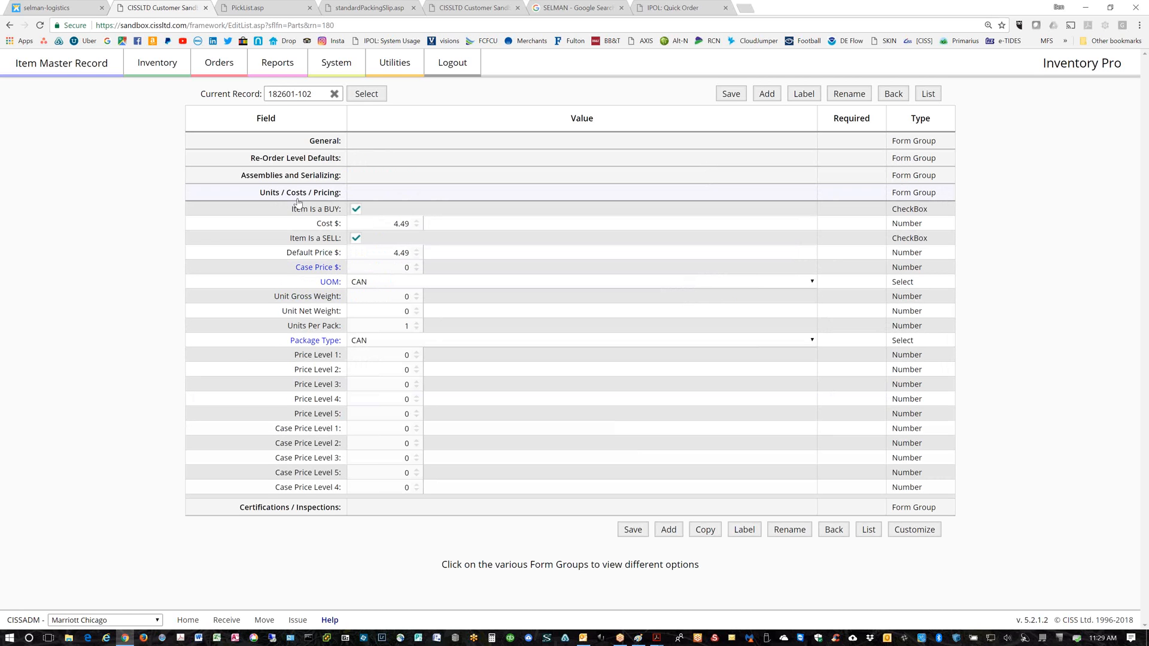
Point out the record's Unit Net Weight and Unit Gross Weight fields
{"action": "left_click_drag", "start_coordinate": [280, 312], "coordinate": [342, 312]}
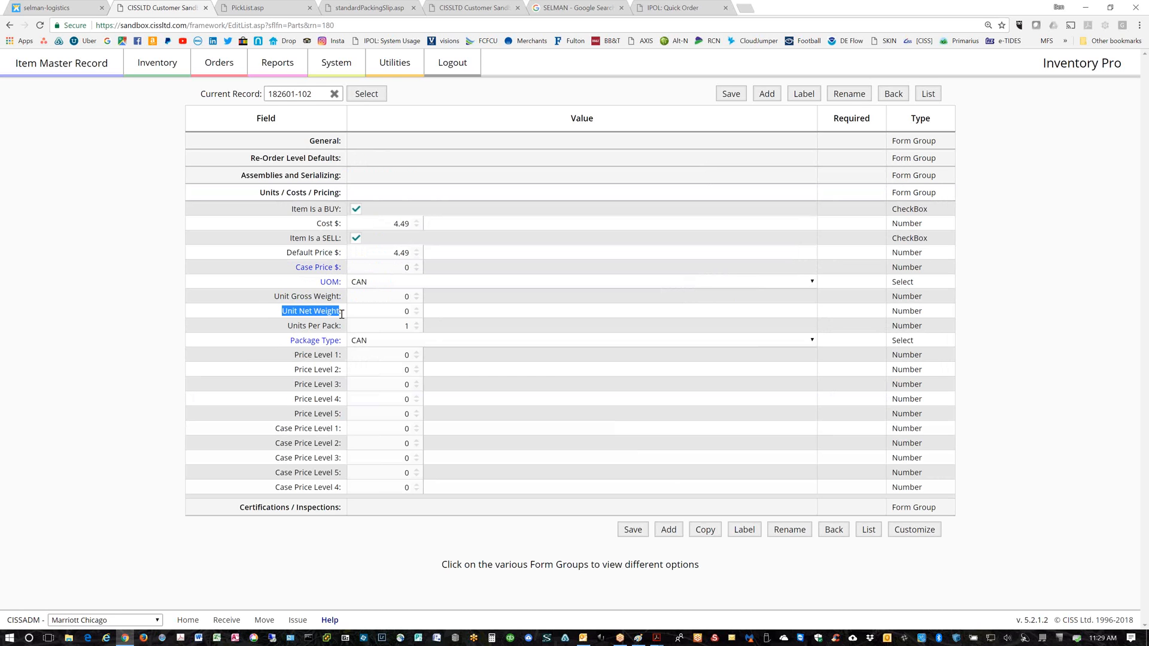
{"action": "left_click_drag", "start_coordinate": [274, 297], "coordinate": [339, 301]}
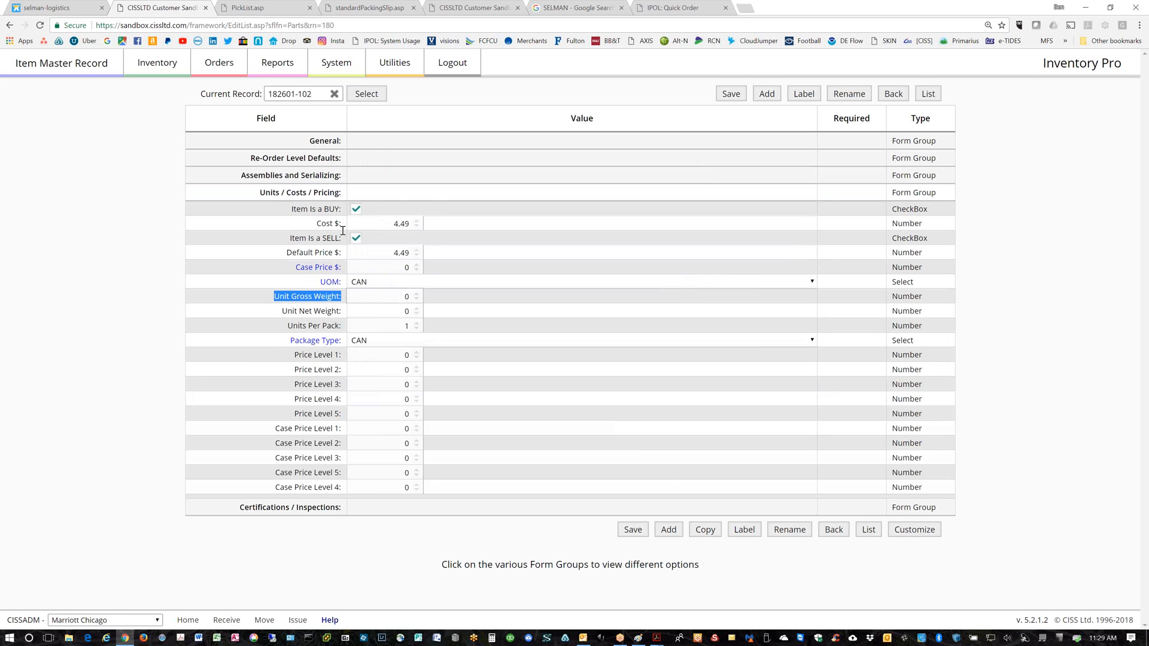
{"action": "left_click", "coordinate": [220, 67]}
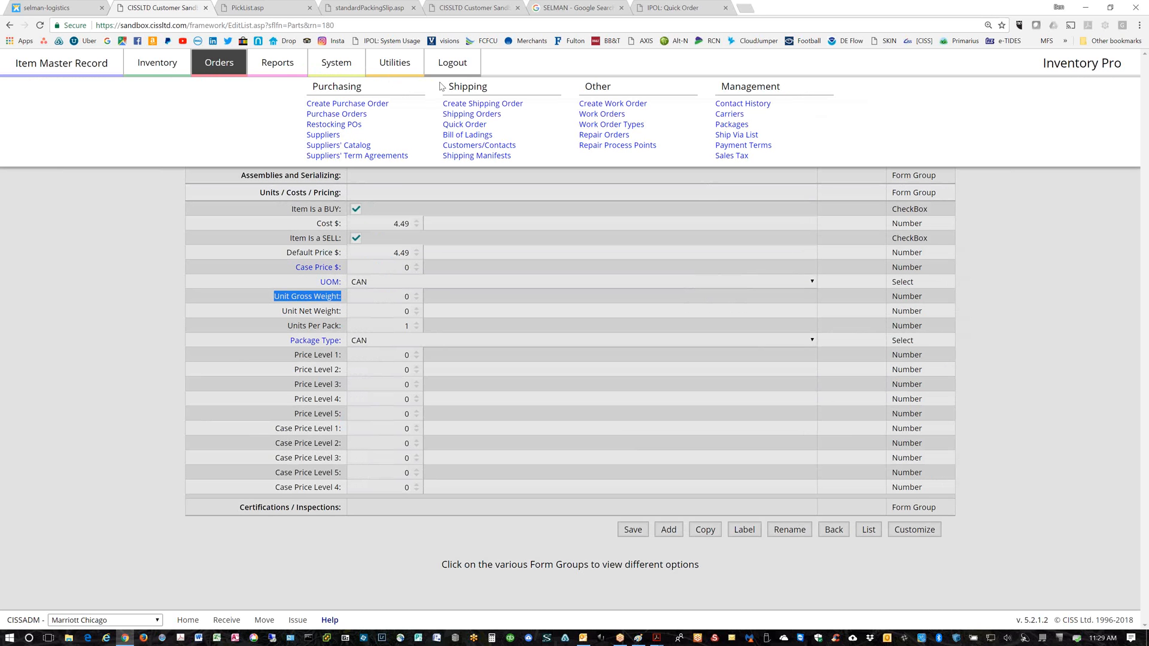
{"action": "left_click", "coordinate": [164, 67]}
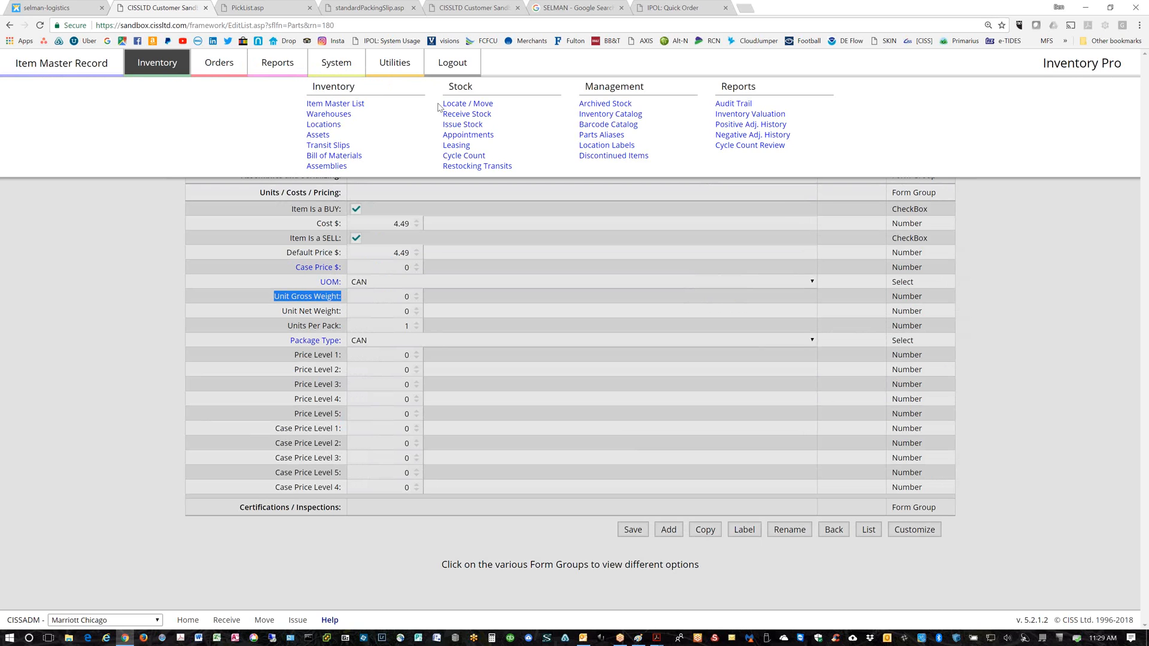
Start a stock receipt with 182601-102 and 182601-103 on lines 1–2, using the net-weight and expiry layout
{"action": "left_click", "coordinate": [453, 115]}
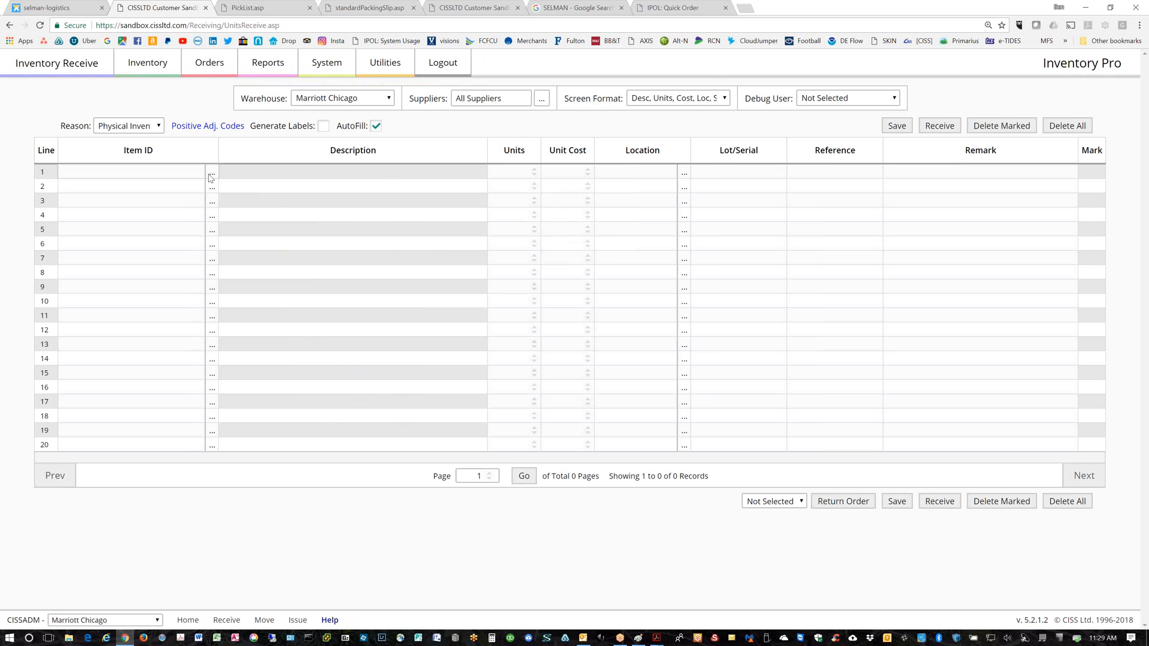
{"action": "left_click", "coordinate": [212, 175]}
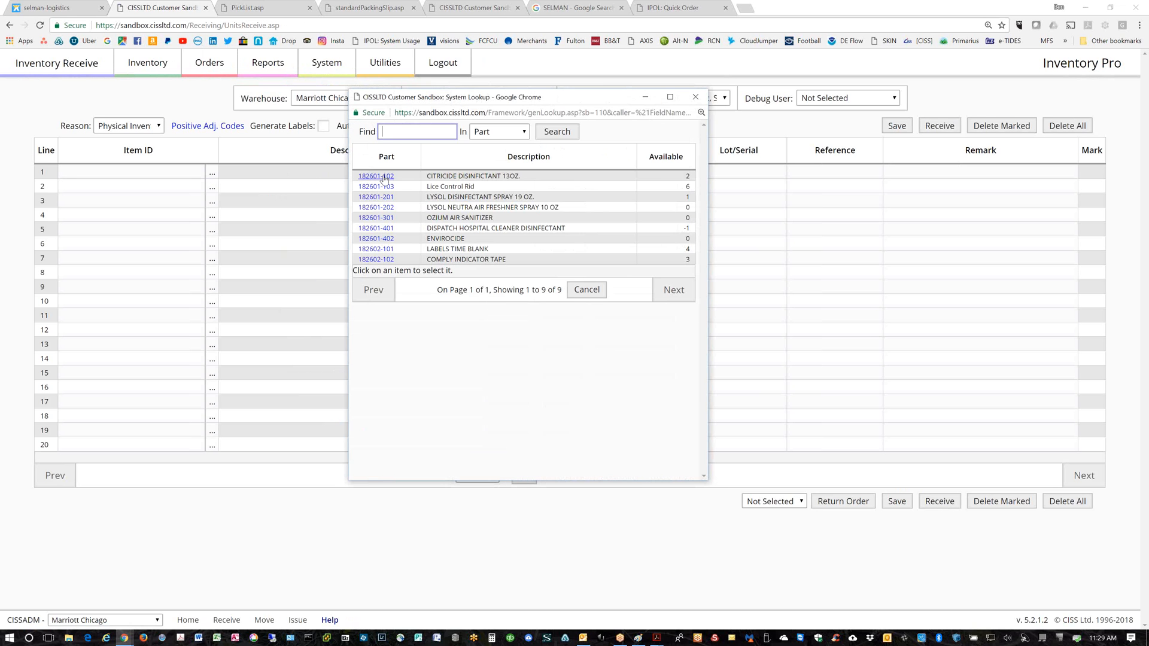
{"action": "left_click", "coordinate": [385, 177]}
{"action": "left_click", "coordinate": [212, 186]}
{"action": "left_click", "coordinate": [375, 186]}
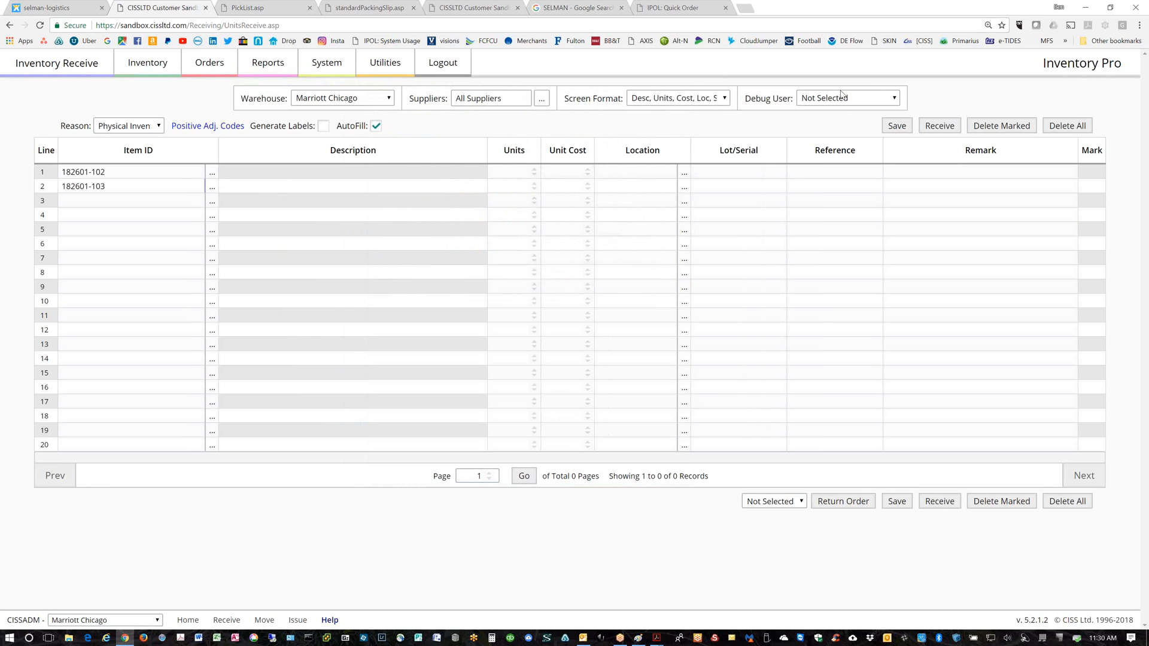
{"action": "left_click", "coordinate": [725, 100]}
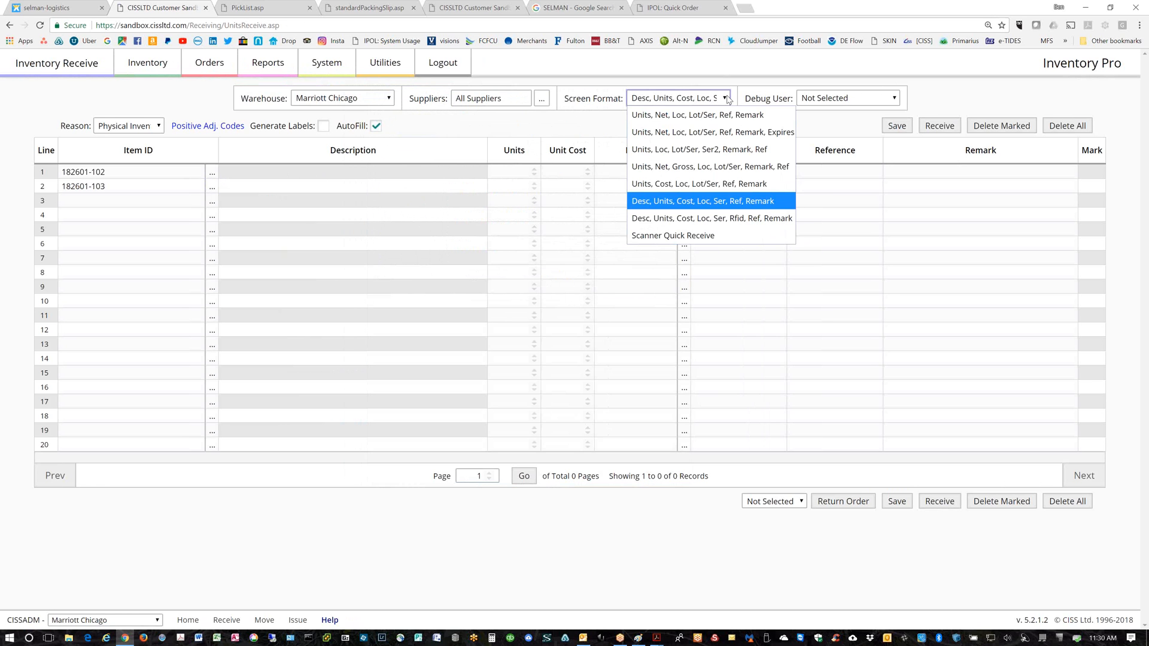
{"action": "left_click", "coordinate": [703, 133]}
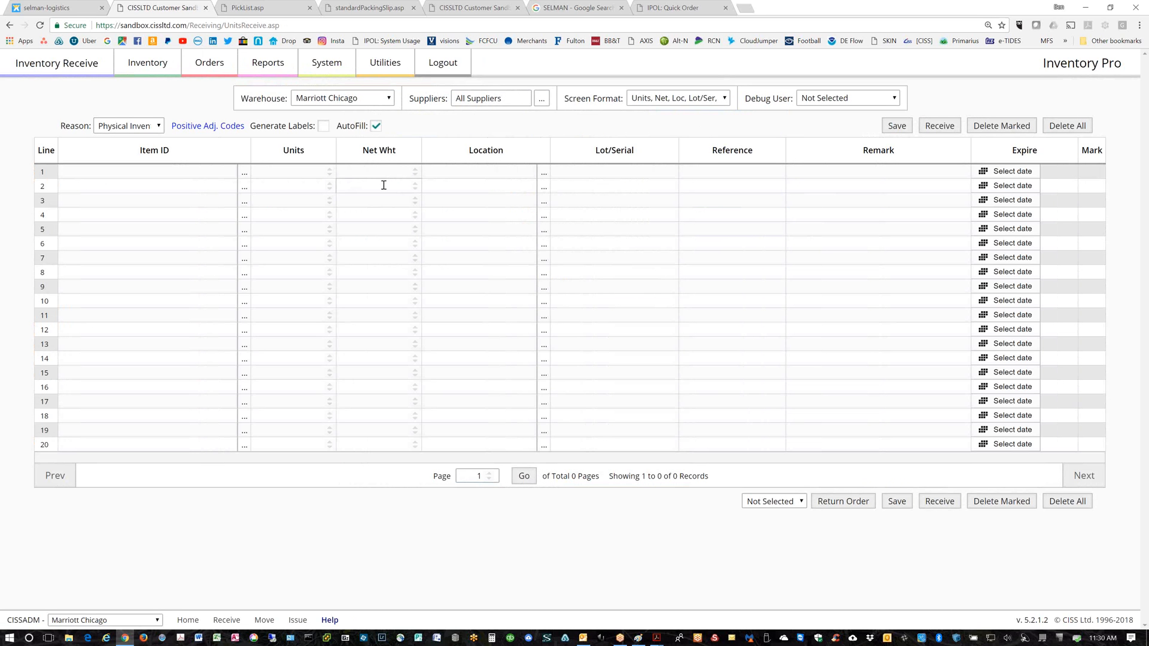
Put items 182601-102, 182601-103 and 182601-202 on receipt lines 1–3
{"action": "left_click", "coordinate": [244, 174]}
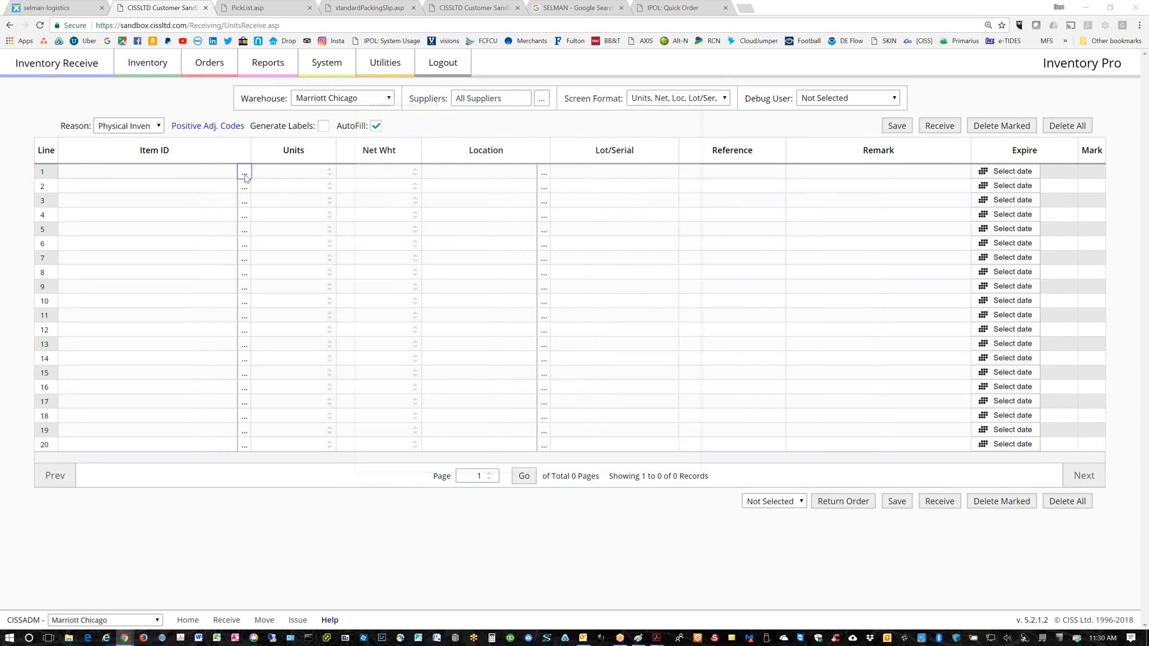
{"action": "left_click", "coordinate": [371, 179]}
{"action": "left_click", "coordinate": [245, 187]}
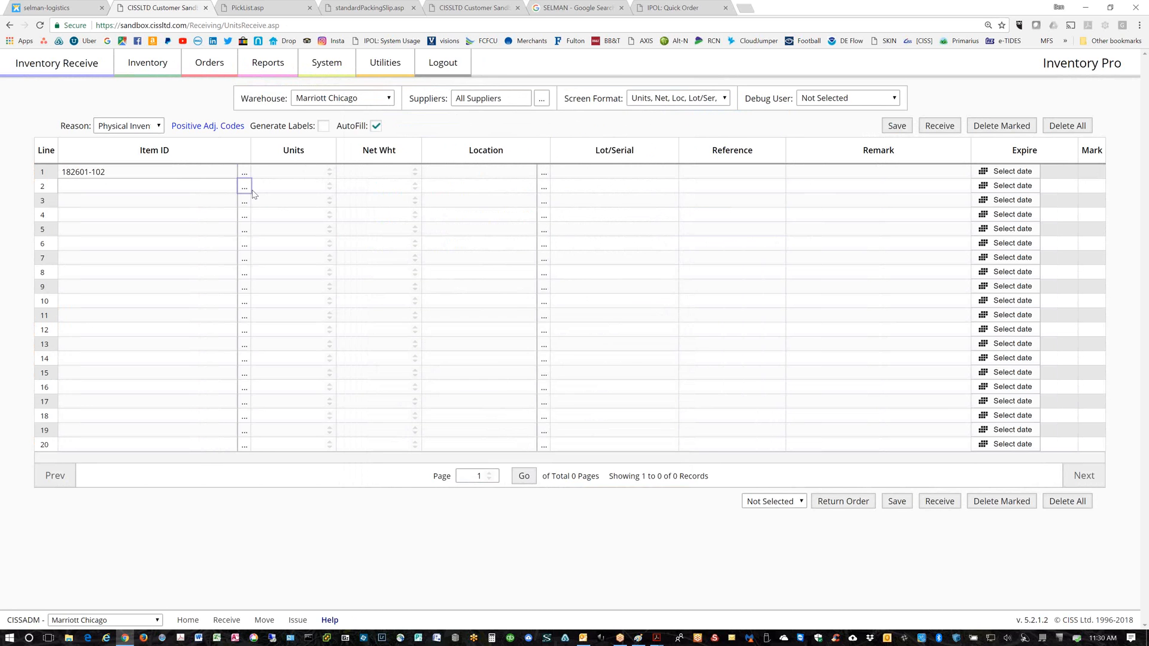
{"action": "left_click", "coordinate": [367, 189]}
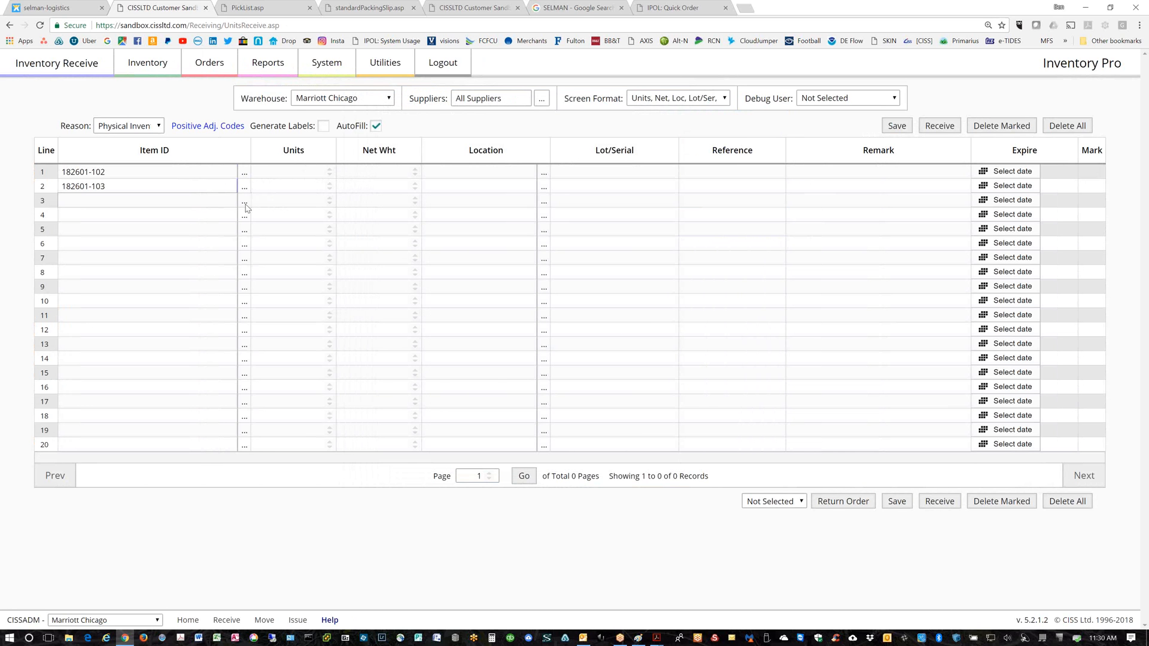
{"action": "left_click", "coordinate": [244, 201]}
{"action": "left_click", "coordinate": [366, 207]}
Enter units 3 and 5 on lines 2–3 and set their net weights to 3
{"action": "left_click", "coordinate": [333, 174]}
{"action": "type", "text": "3"}
{"action": "left_click", "coordinate": [328, 186]}
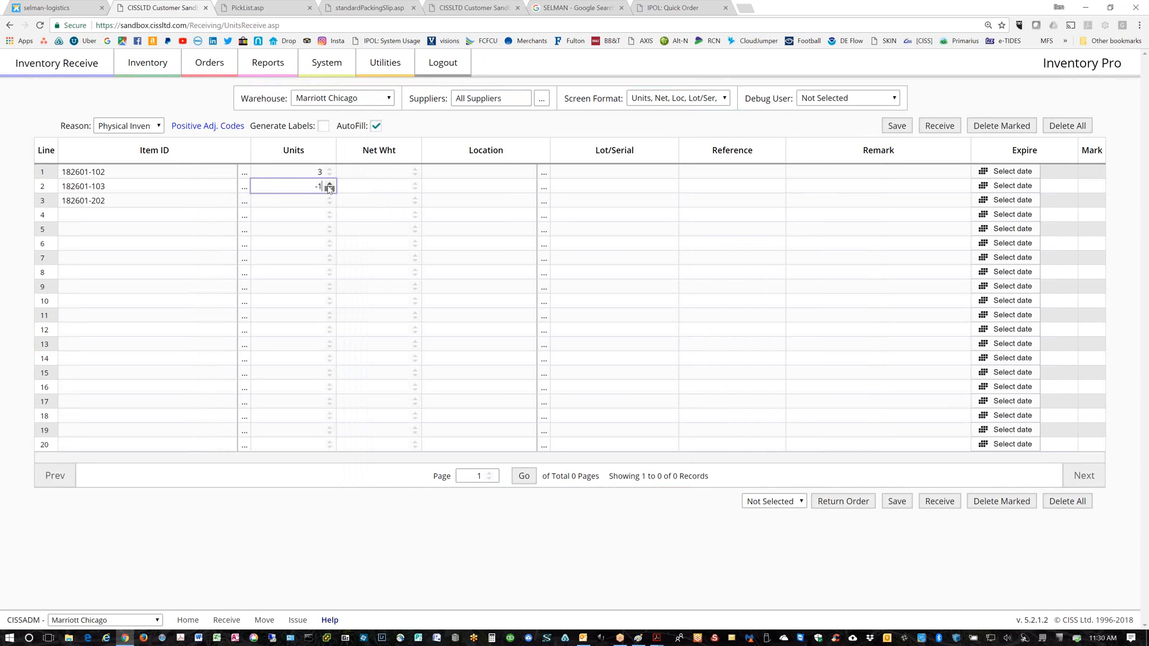
{"action": "type", "text": "3"}
{"action": "left_click", "coordinate": [330, 199]}
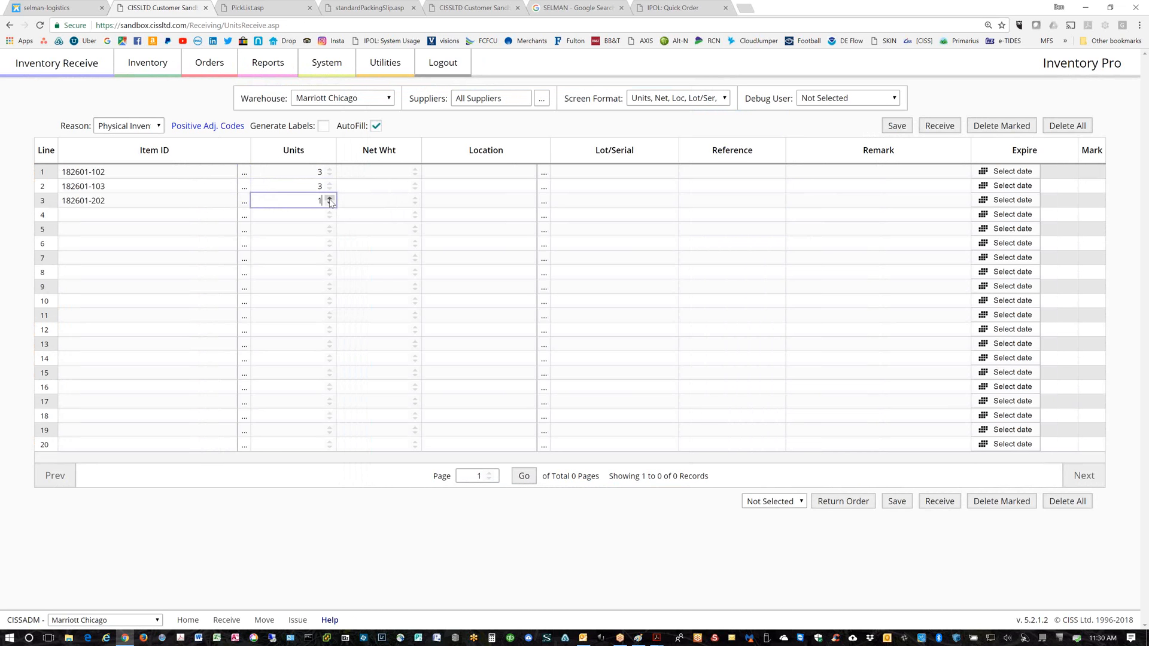
{"action": "left_click", "coordinate": [414, 172]}
{"action": "left_click", "coordinate": [414, 173]}
{"action": "left_click", "coordinate": [414, 184]}
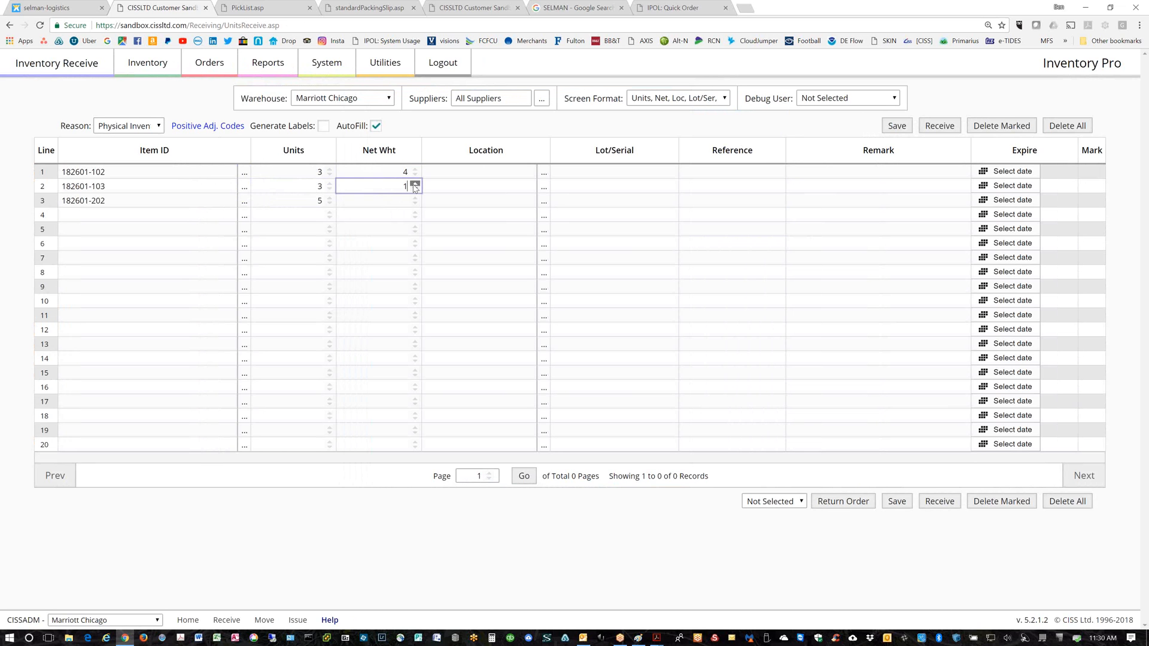
{"action": "left_click", "coordinate": [414, 184]}
{"action": "left_click", "coordinate": [414, 185]}
{"action": "left_click", "coordinate": [413, 198]}
{"action": "left_click", "coordinate": [413, 198]}
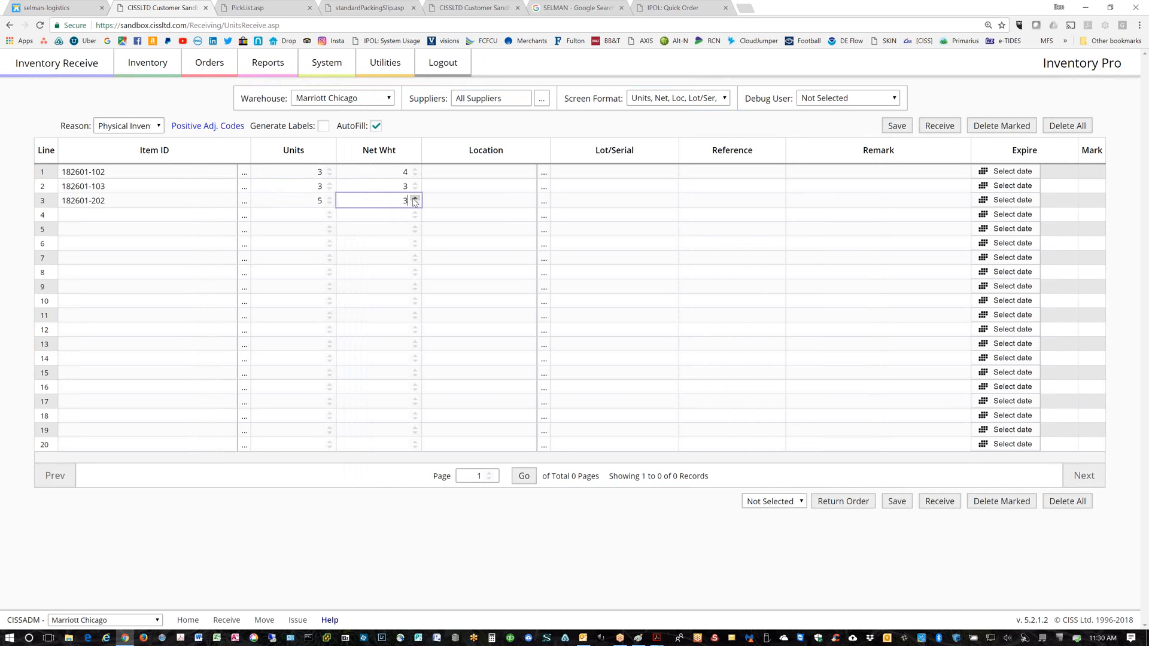
{"action": "left_click", "coordinate": [366, 190]}
Set line 1 to 100 units with a net weight of 8.5
{"action": "double_click", "coordinate": [311, 171]}
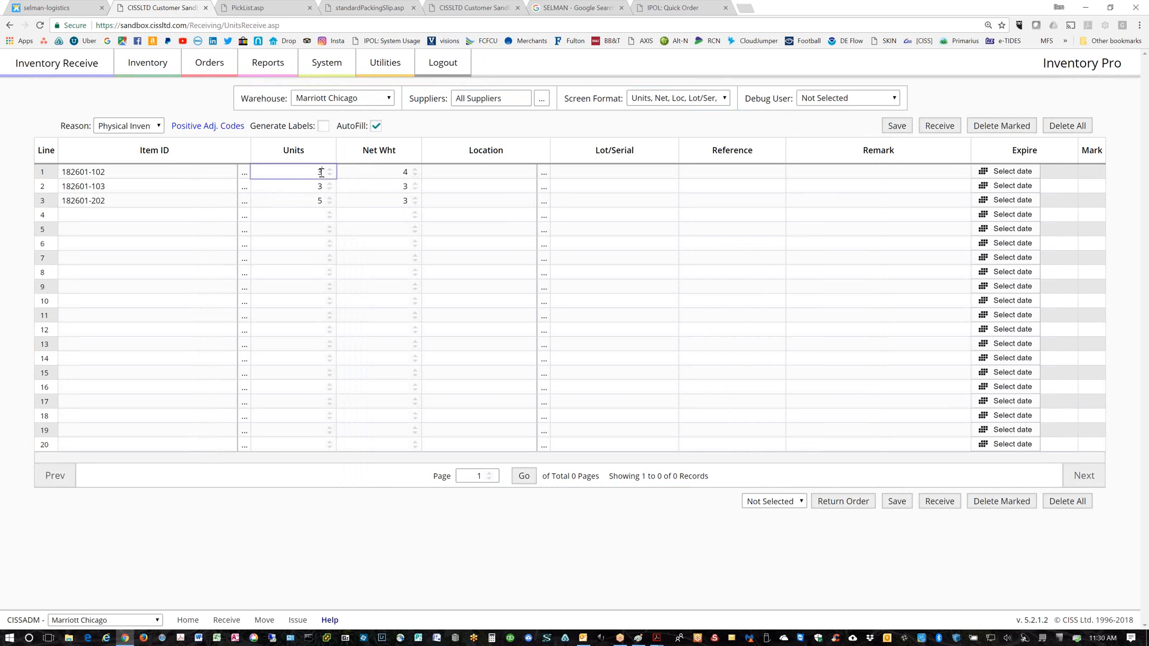
{"action": "type", "text": "100"}
{"action": "key", "text": "Tab"}
{"action": "left_click_drag", "start_coordinate": [182, 172], "coordinate": [38, 170]}
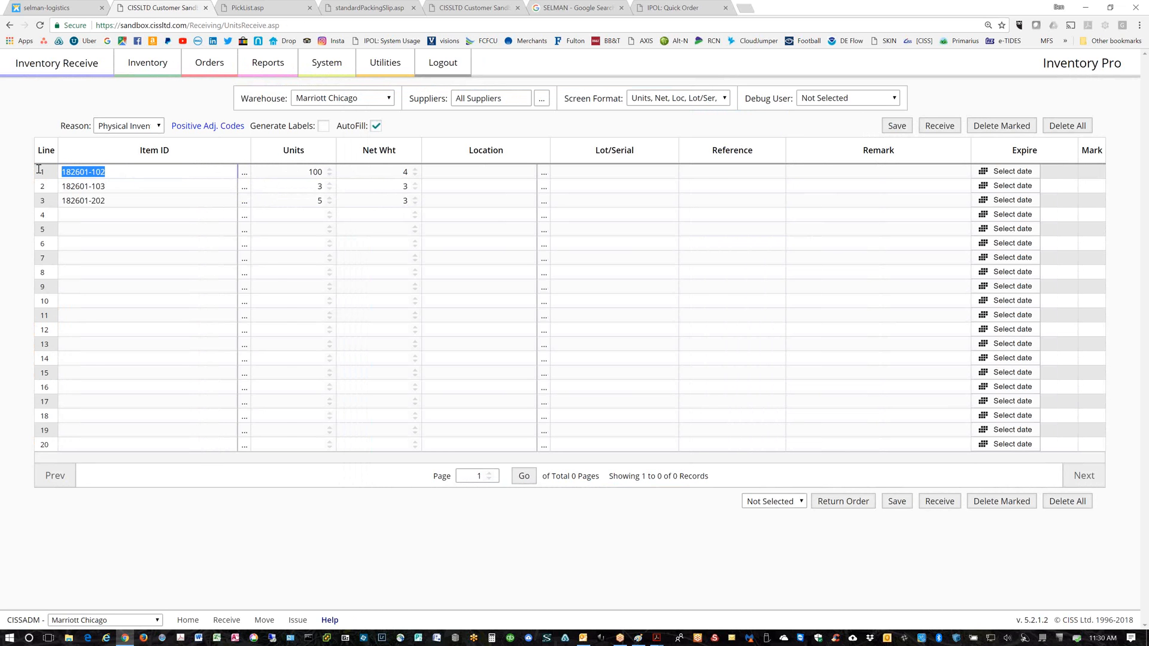
{"action": "left_click", "coordinate": [244, 176]}
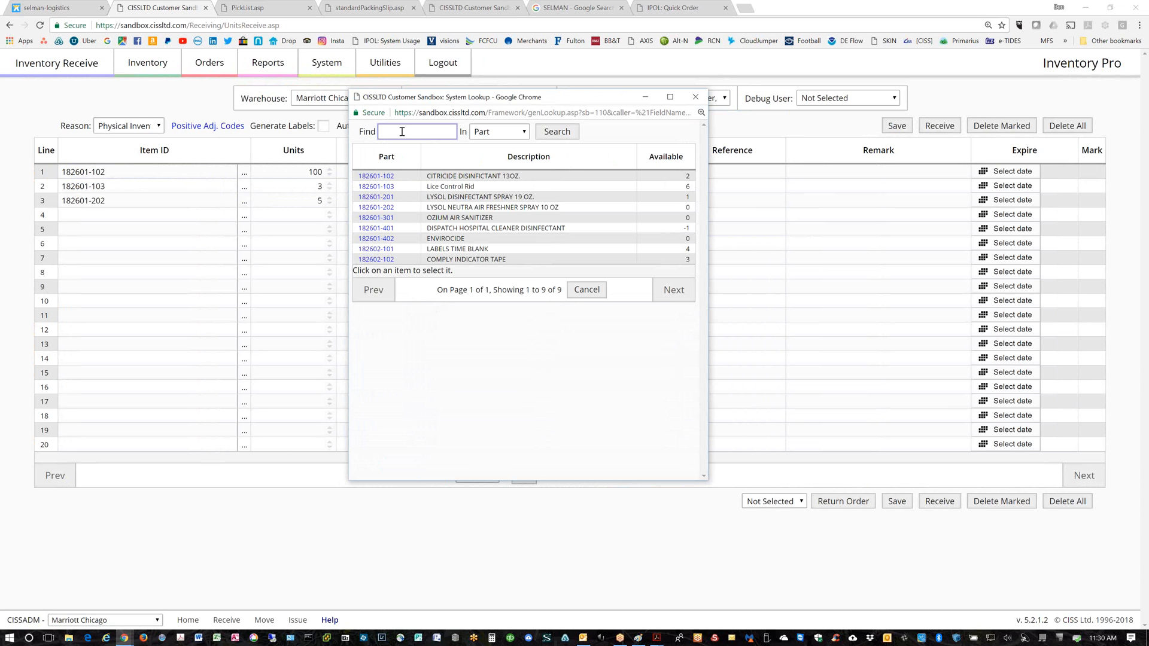
{"action": "type", "text": "182"}
{"action": "left_click", "coordinate": [567, 132]}
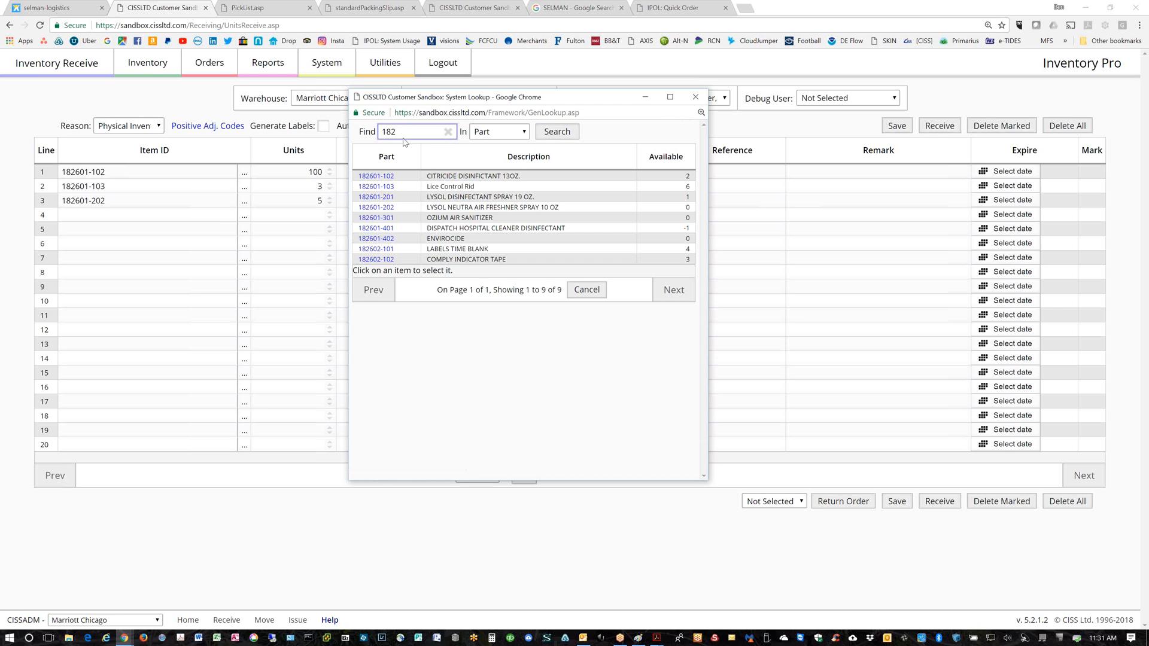
{"action": "left_click", "coordinate": [695, 96]}
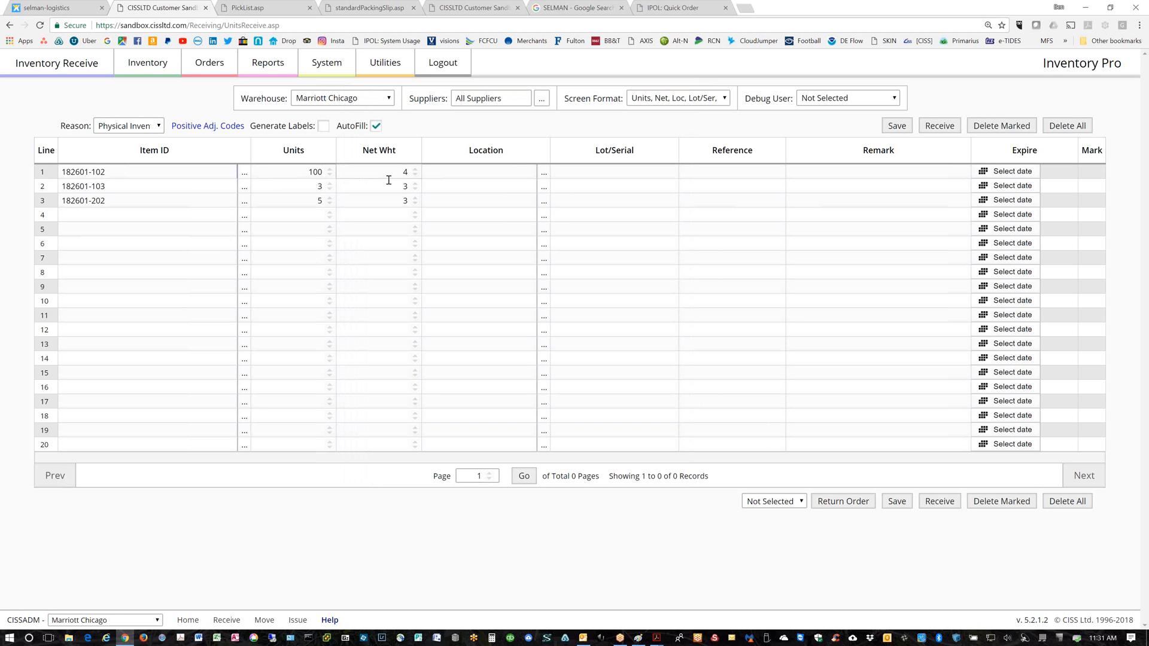
{"action": "left_click", "coordinate": [415, 170]}
{"action": "type", "text": ".5"}
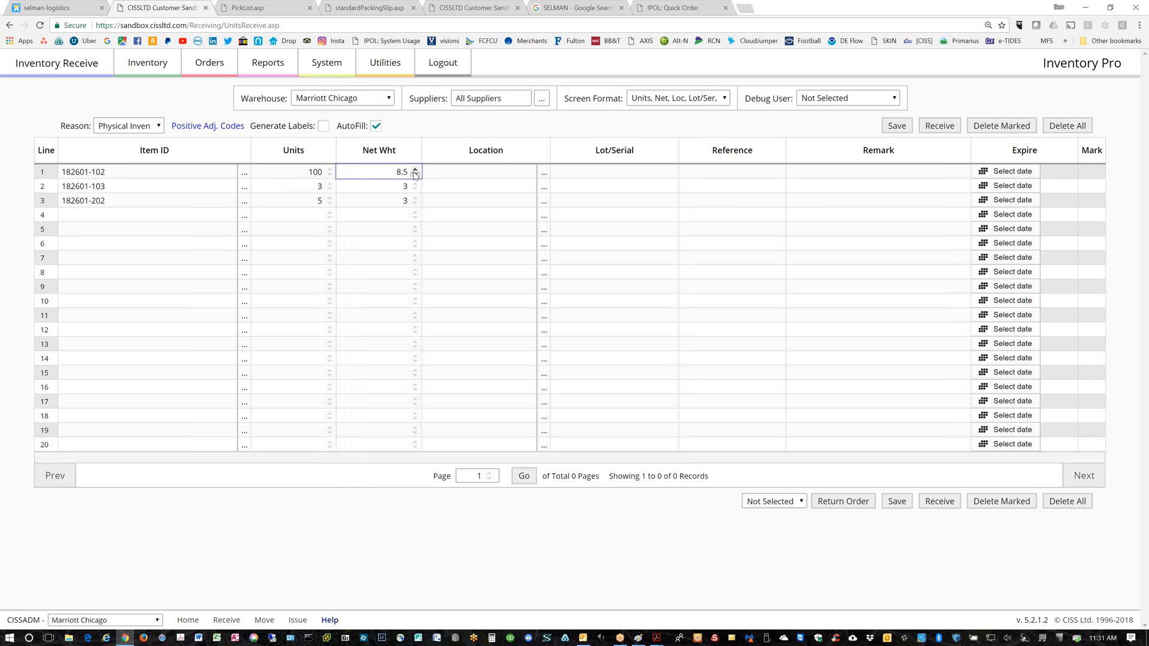
{"action": "key", "text": "Tab"}
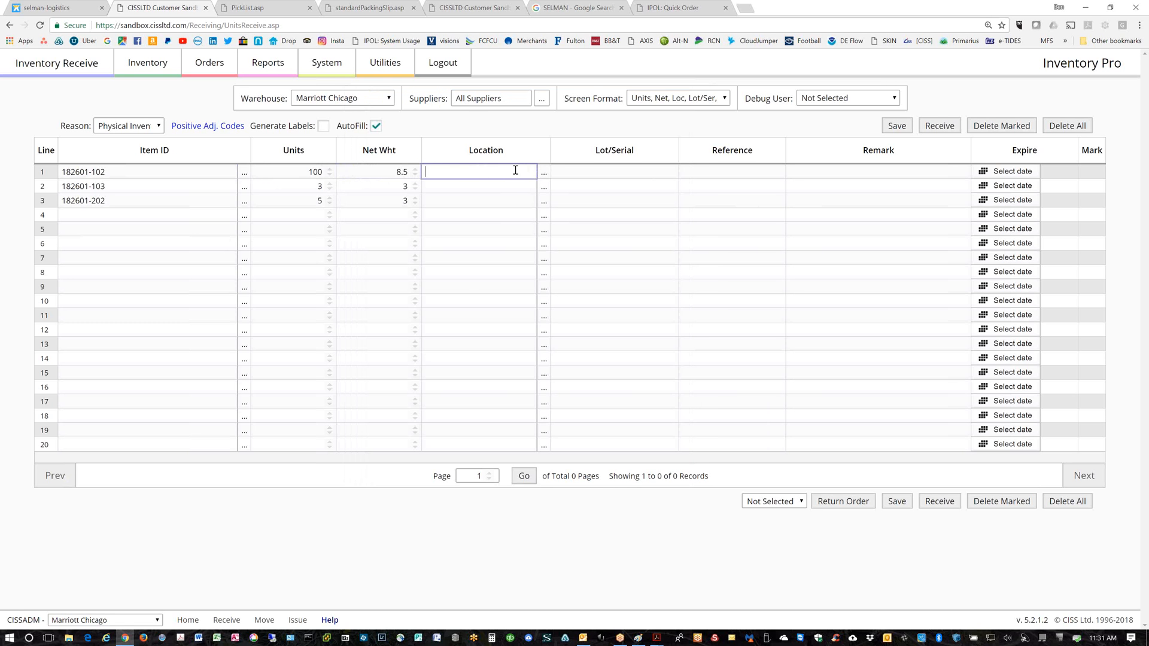
Pick MEDICAL SUPPLY from the location lookup for receipt lines 1, 2 and 3
{"action": "left_click", "coordinate": [544, 173]}
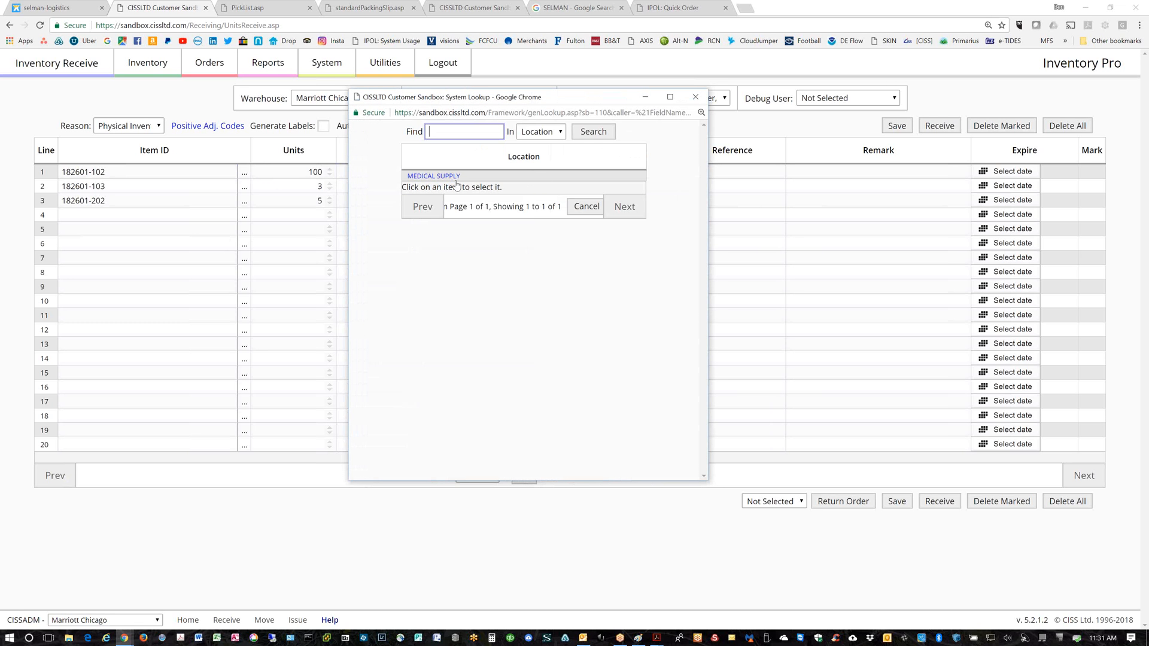
{"action": "left_click", "coordinate": [432, 178]}
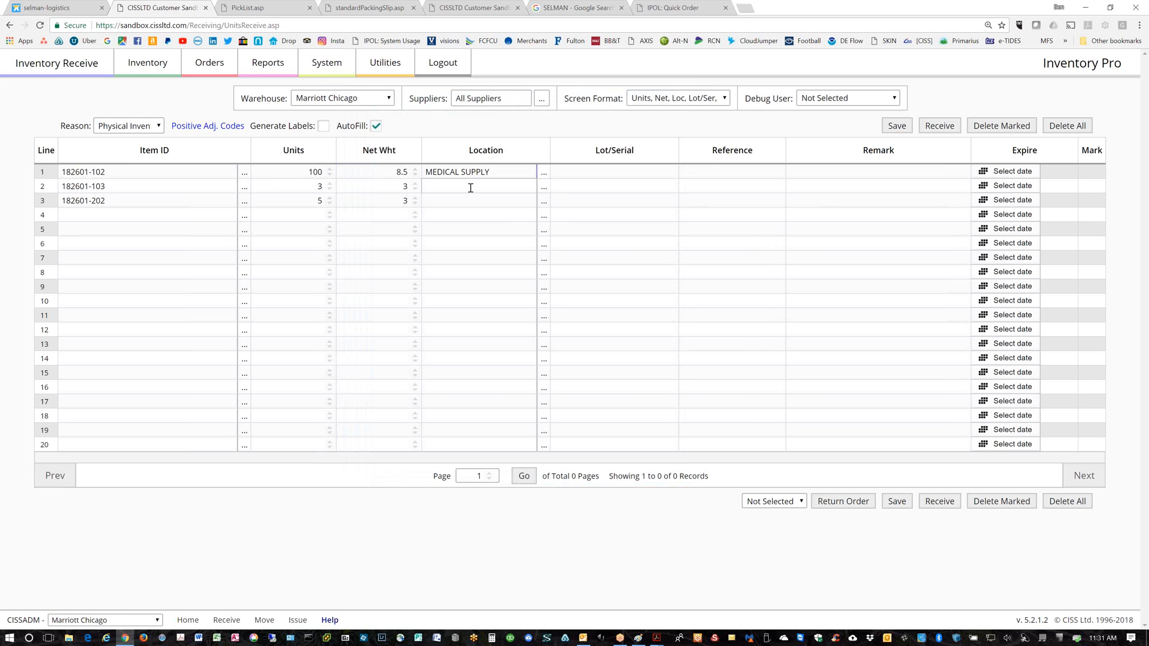
{"action": "left_click", "coordinate": [544, 187]}
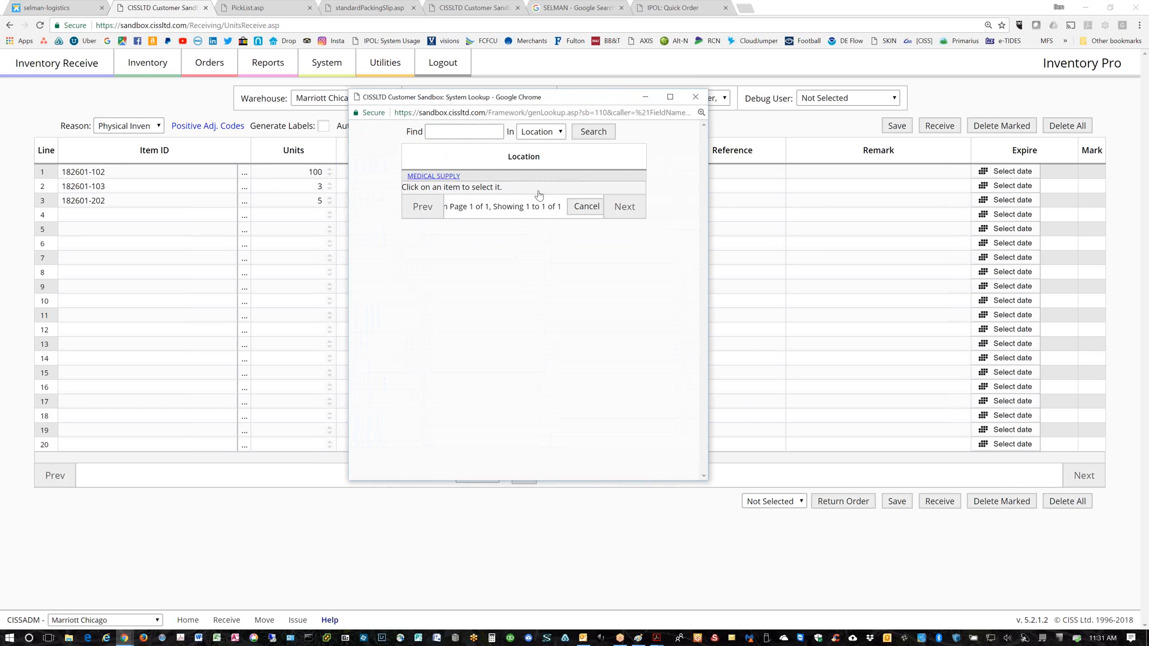
{"action": "left_click", "coordinate": [538, 177]}
{"action": "left_click", "coordinate": [544, 201]}
{"action": "left_click", "coordinate": [445, 176]}
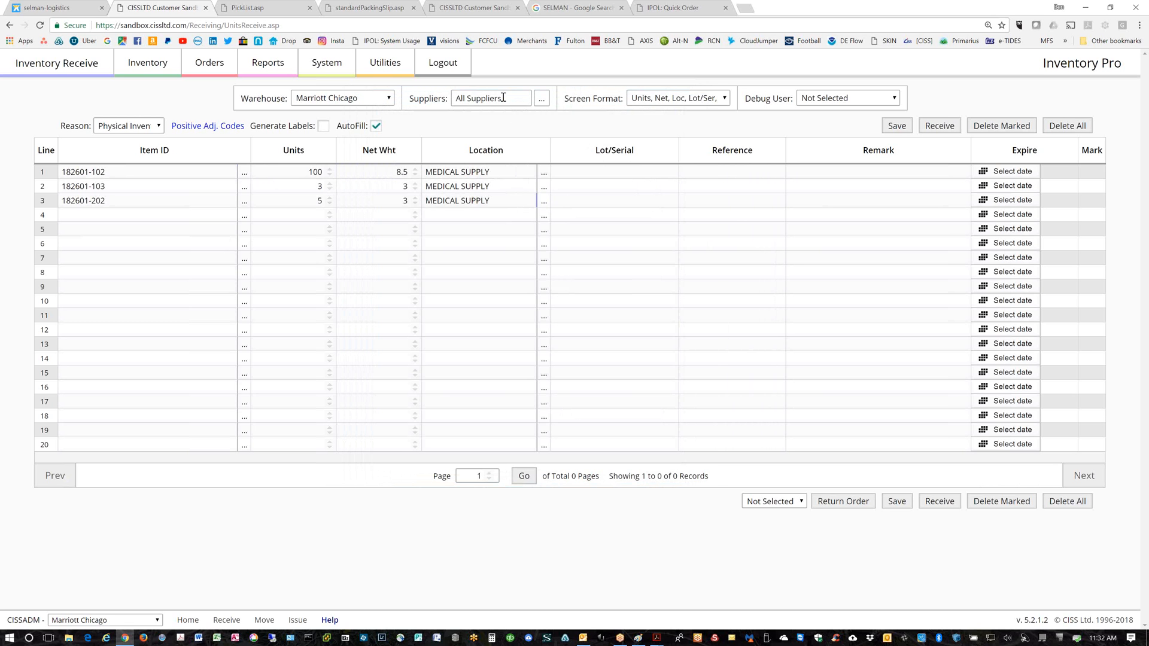
Change the supplier to Ace Industries and put 182601-102 and 182601-103 on rows 1–2
{"action": "left_click", "coordinate": [541, 98]}
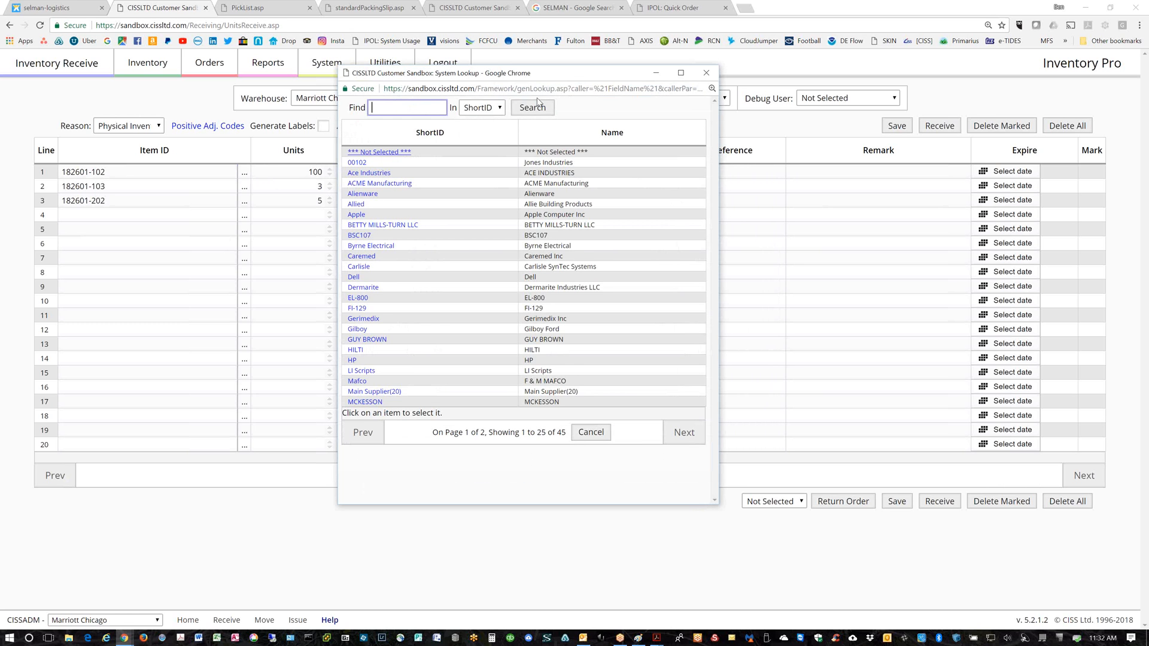
{"action": "left_click", "coordinate": [368, 173]}
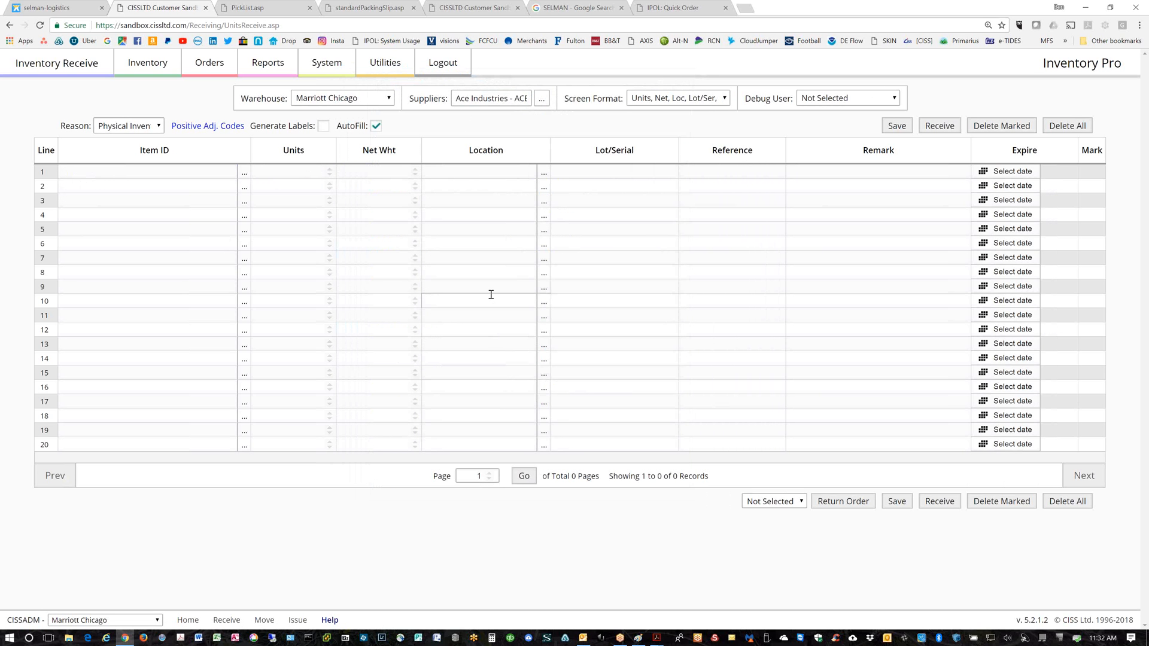
{"action": "left_click", "coordinate": [244, 173]}
{"action": "left_click", "coordinate": [376, 177]}
{"action": "left_click", "coordinate": [244, 187]}
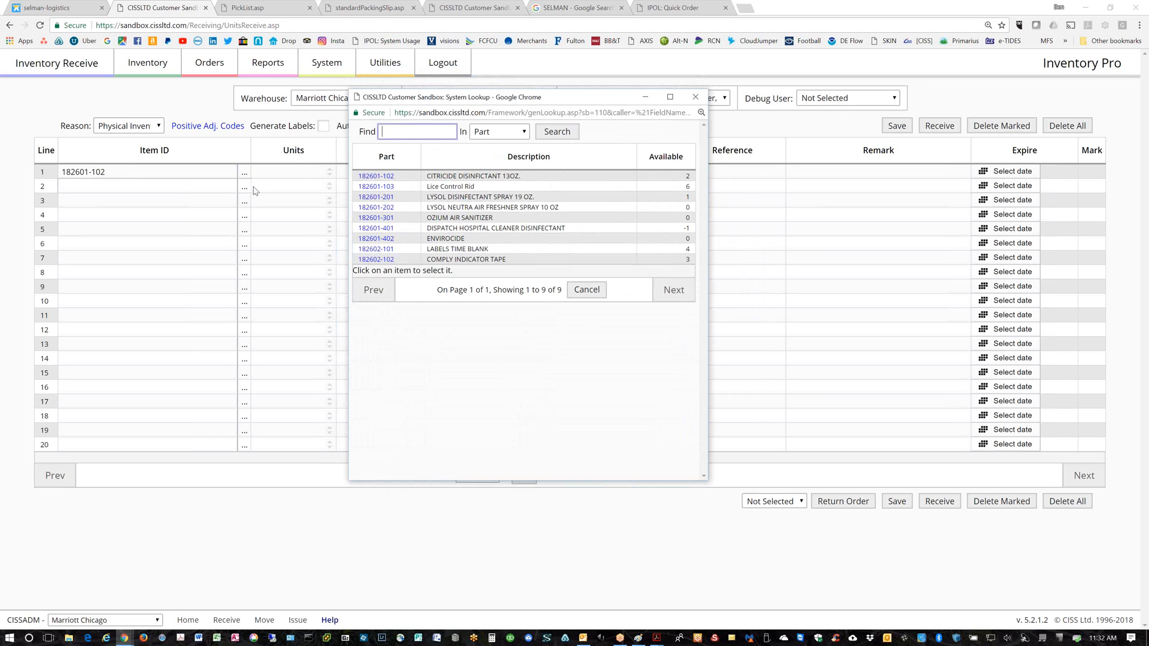
{"action": "left_click", "coordinate": [363, 188]}
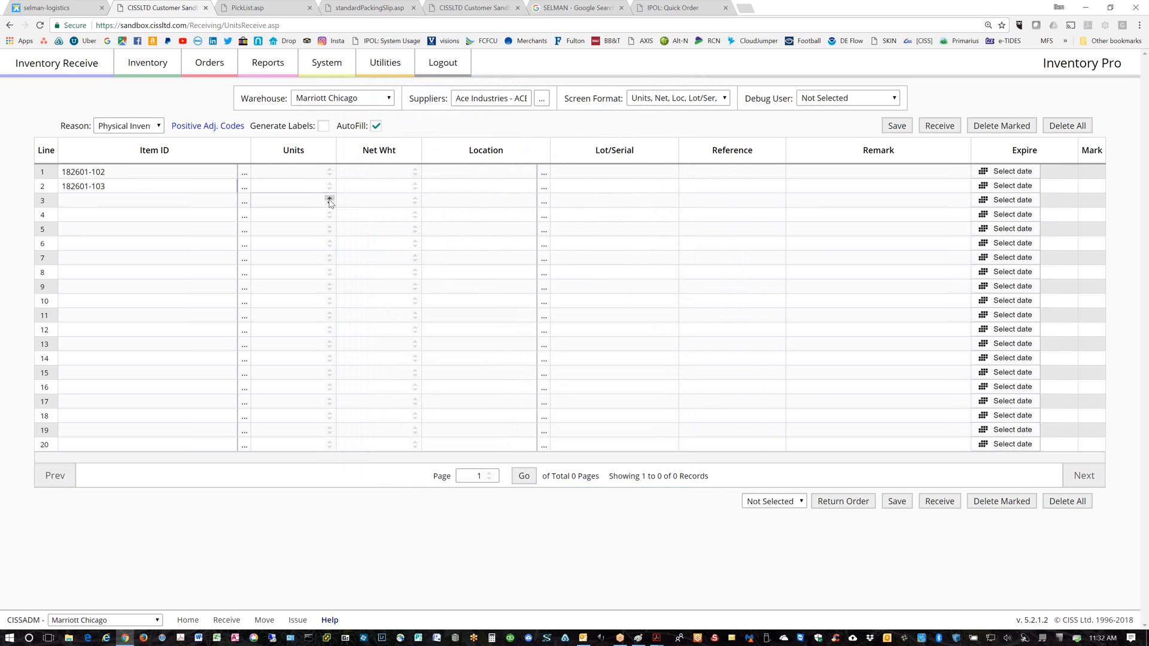
Add 182601-201 on row 3 and set the rows' units to 3, 2 and 3
{"action": "left_click", "coordinate": [244, 201]}
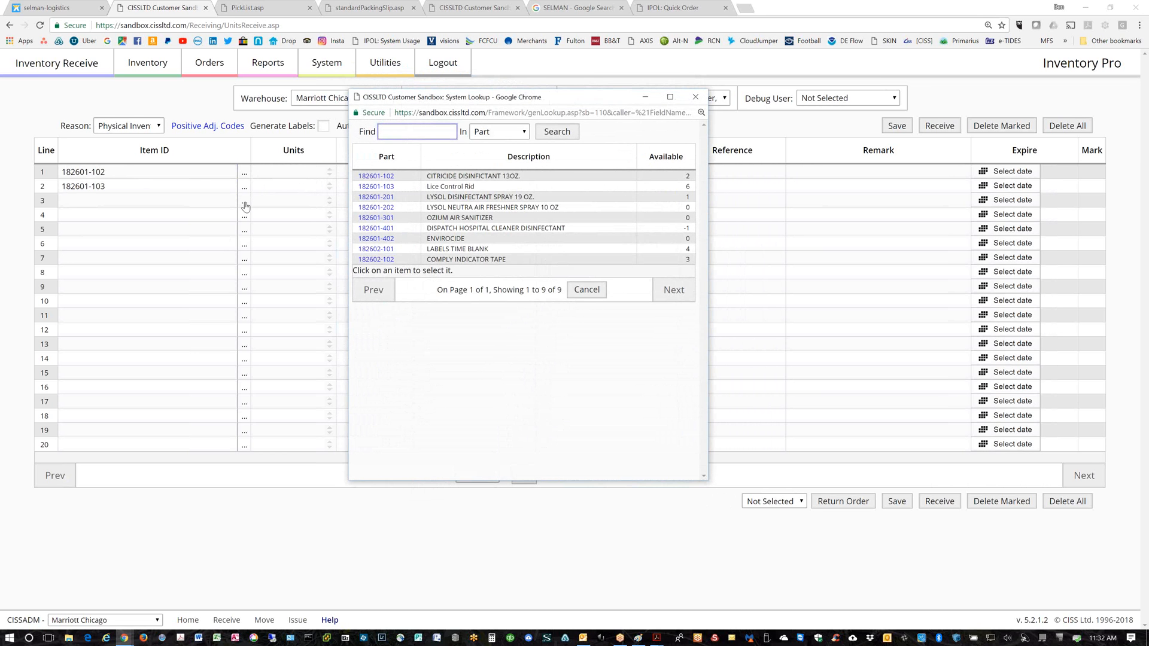
{"action": "left_click", "coordinate": [366, 198]}
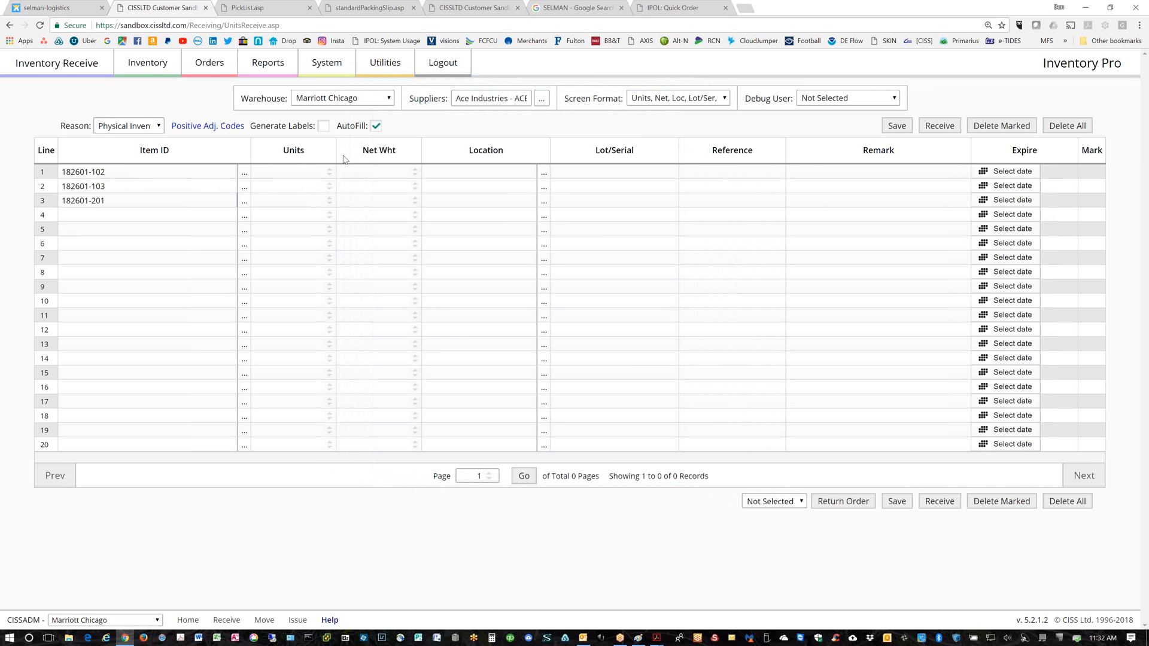
{"action": "left_click", "coordinate": [329, 169]}
{"action": "left_click", "coordinate": [329, 169]}
{"action": "left_click", "coordinate": [329, 169]}
{"action": "left_click", "coordinate": [330, 184]}
{"action": "left_click", "coordinate": [330, 184]}
{"action": "left_click", "coordinate": [329, 198]}
{"action": "left_click", "coordinate": [329, 198]}
{"action": "left_click", "coordinate": [330, 198]}
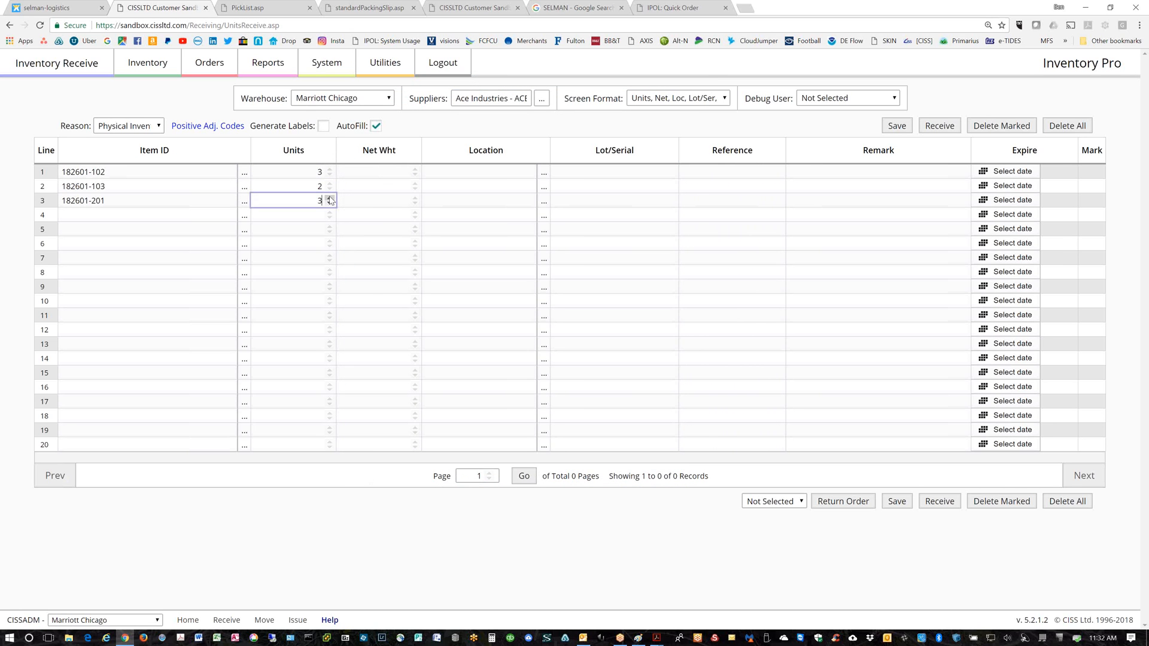
{"action": "left_click", "coordinate": [483, 115]}
{"action": "left_click_drag", "start_coordinate": [455, 96], "coordinate": [522, 99]}
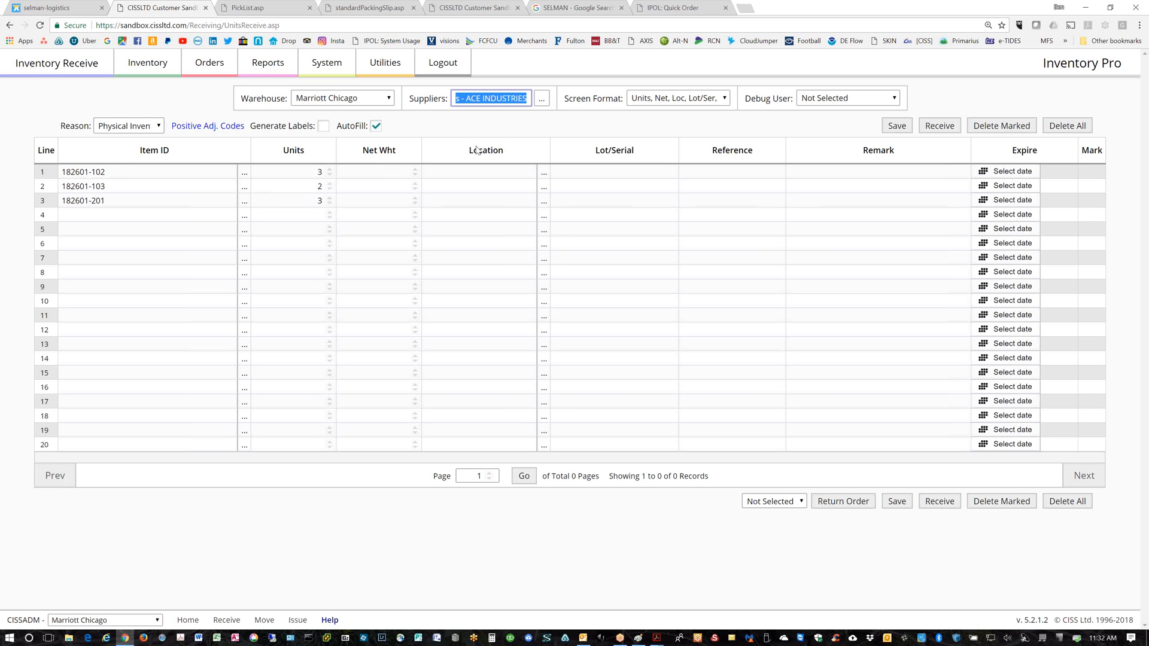
Enter net weights 1.5, 3.2 and 3.3 for rows 1–3
{"action": "left_click", "coordinate": [394, 175]}
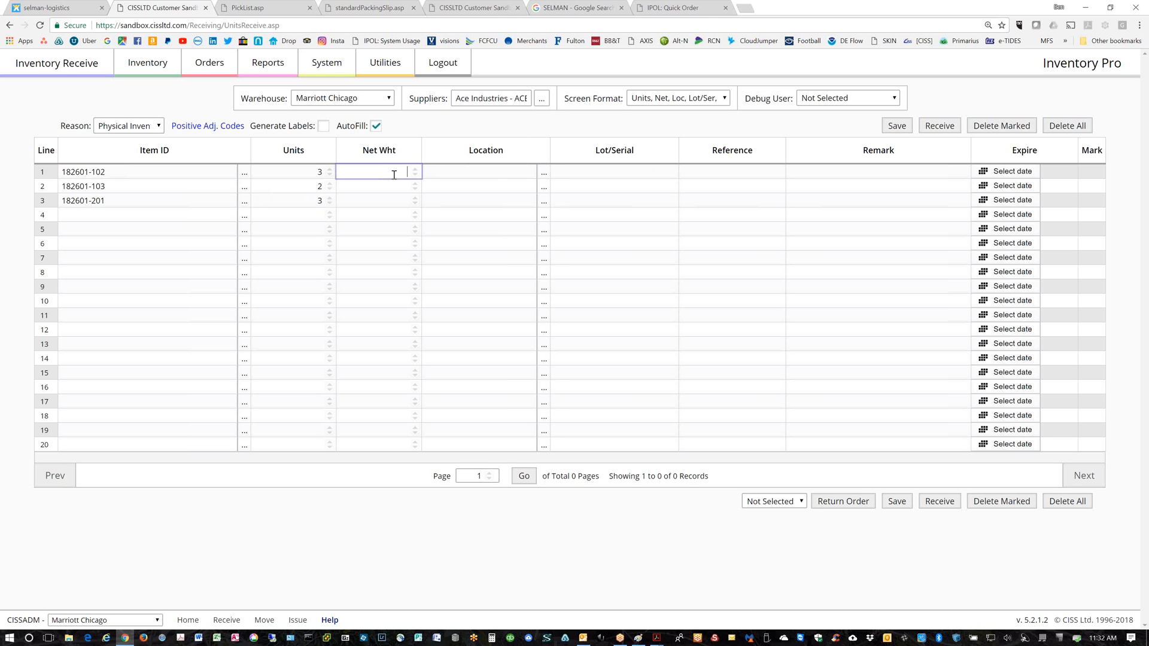
{"action": "type", "text": "1.5"}
{"action": "left_click", "coordinate": [398, 183]}
{"action": "type", "text": "3.2"}
{"action": "key", "text": "Tab"}
{"action": "left_click", "coordinate": [399, 203]}
{"action": "key", "text": "Tab"}
Set all three rows to location MEDICAL SUPPLY, then save and receive the lines
{"action": "left_click", "coordinate": [544, 173]}
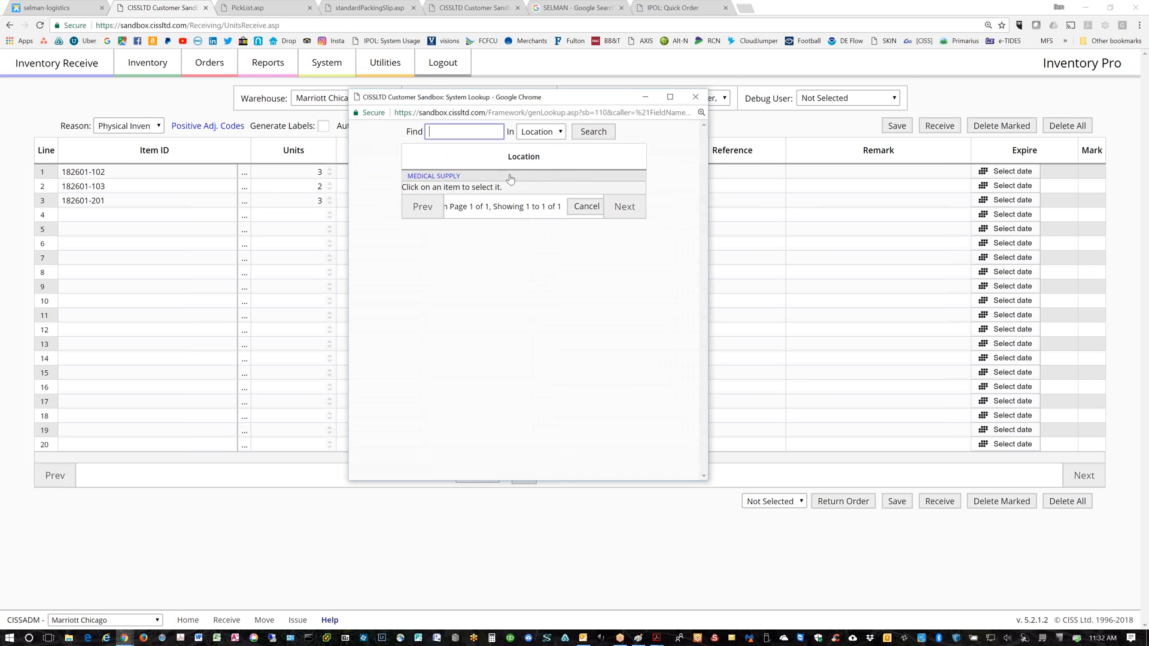
{"action": "left_click", "coordinate": [510, 178]}
{"action": "left_click", "coordinate": [543, 187]}
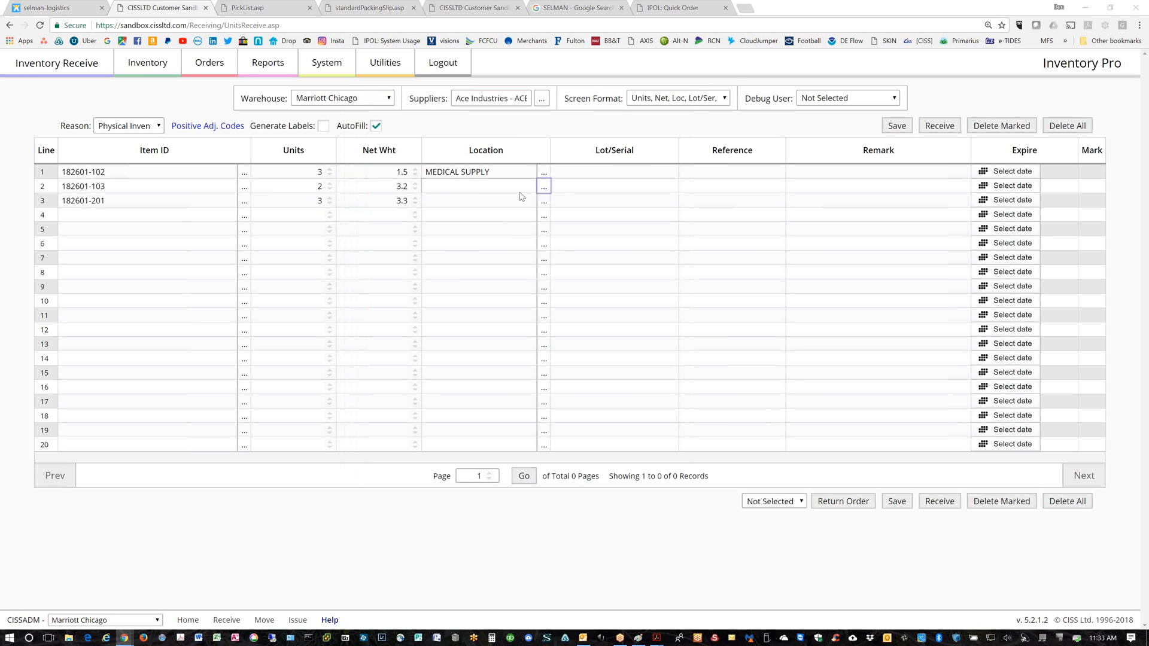
{"action": "left_click", "coordinate": [444, 180]}
{"action": "left_click", "coordinate": [544, 203]}
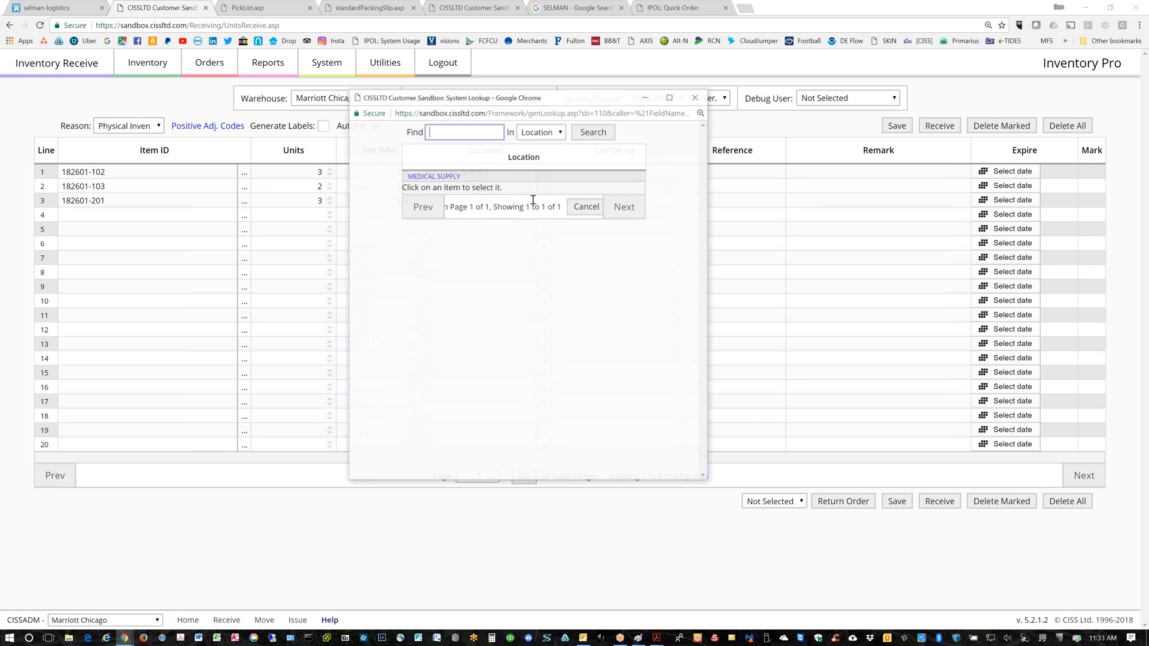
{"action": "left_click", "coordinate": [444, 180]}
{"action": "left_click", "coordinate": [897, 127]}
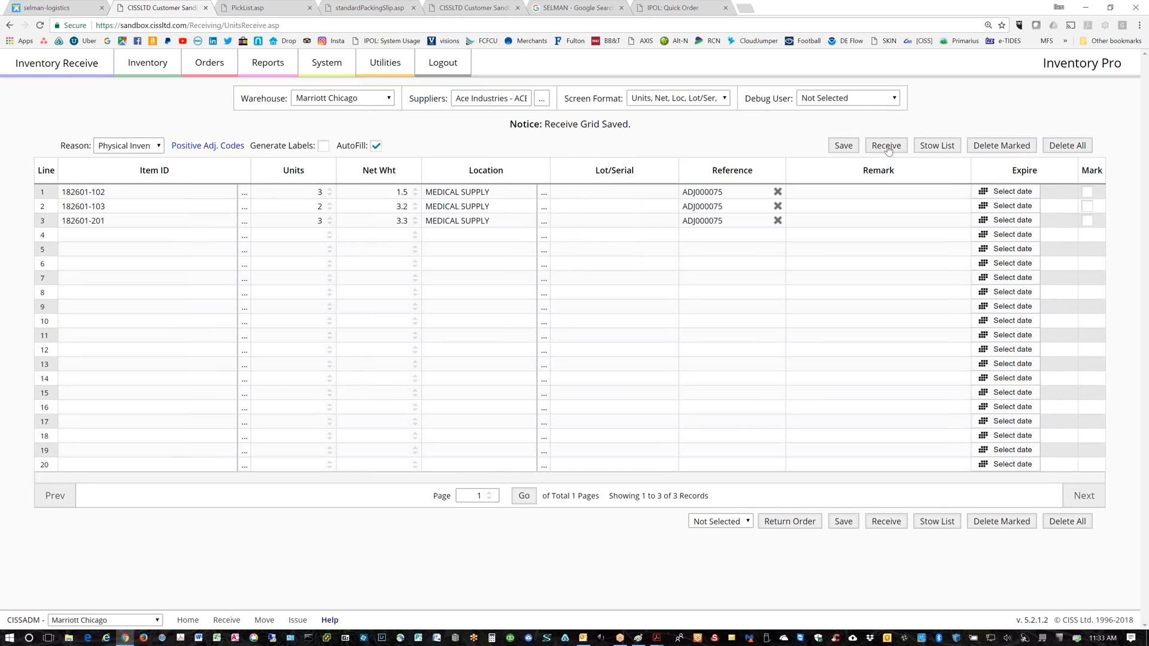
{"action": "left_click", "coordinate": [886, 147]}
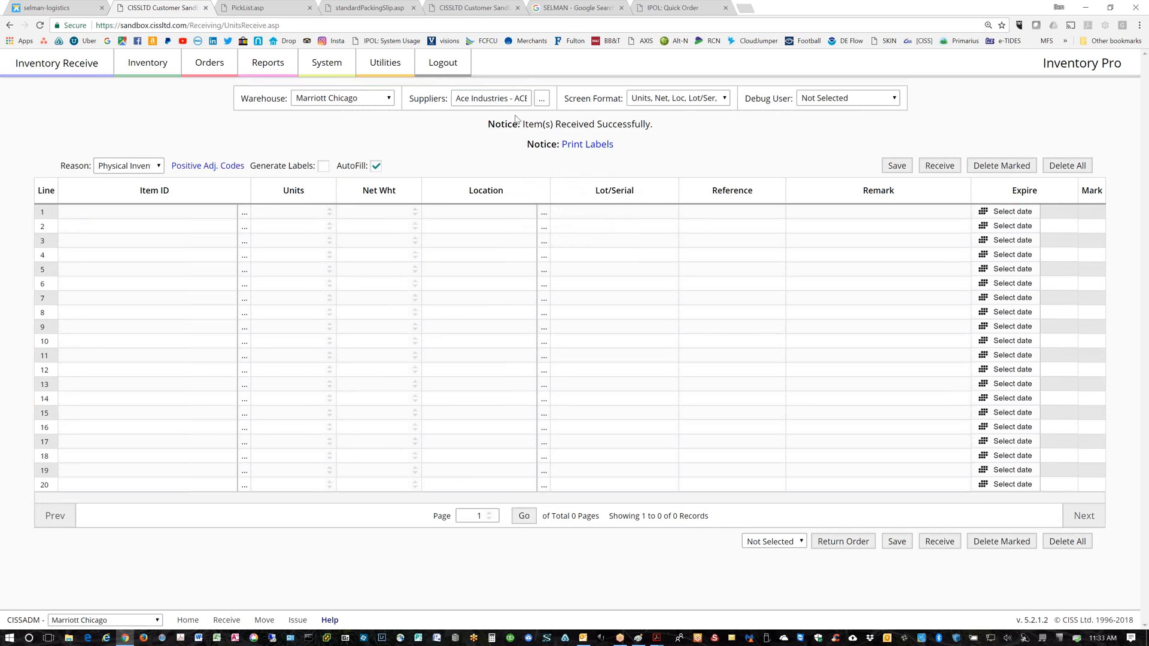
{"action": "left_click", "coordinate": [279, 72]}
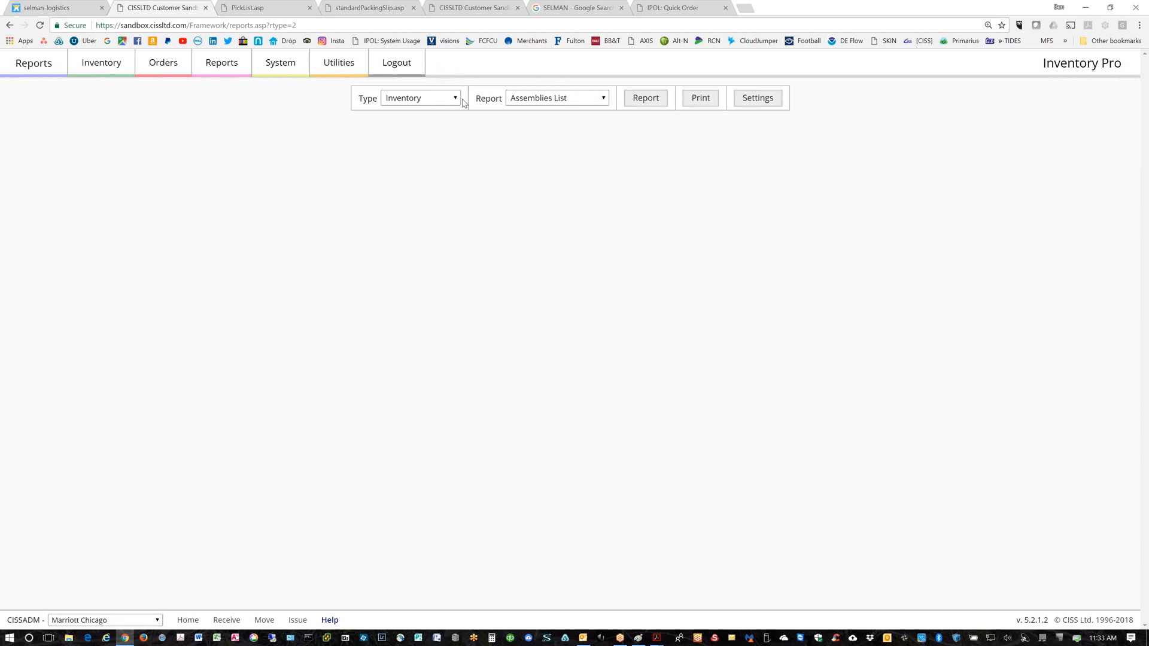
{"action": "left_click", "coordinate": [577, 101]}
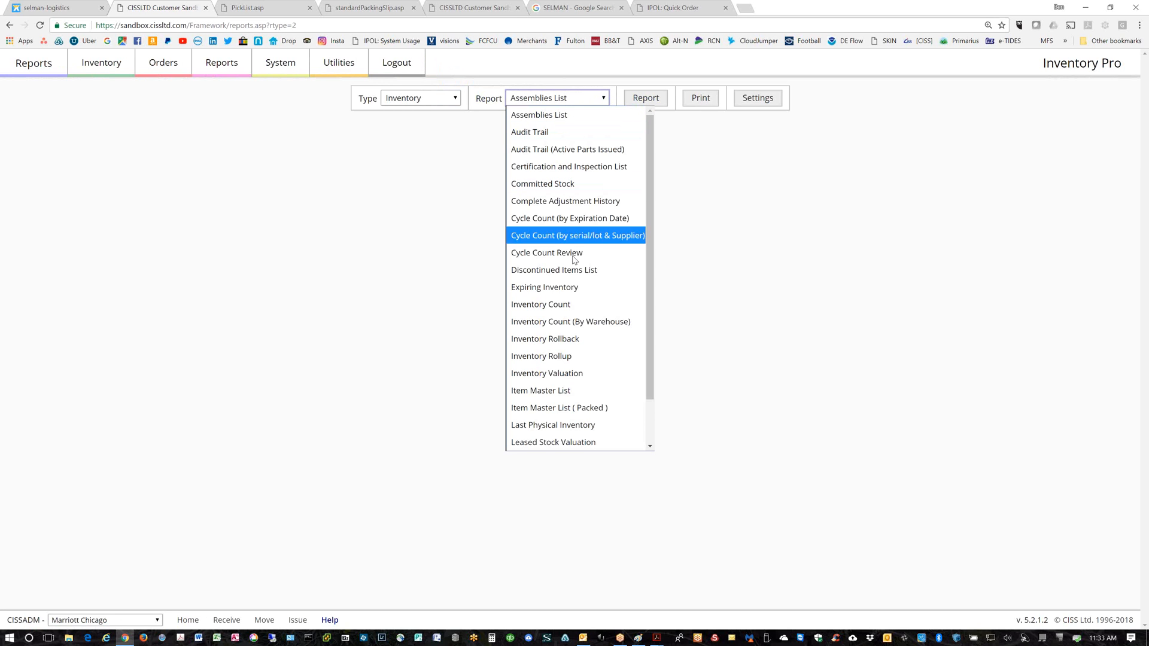
{"action": "scroll", "coordinate": [651, 377], "scroll_direction": "down", "scroll_amount": 1}
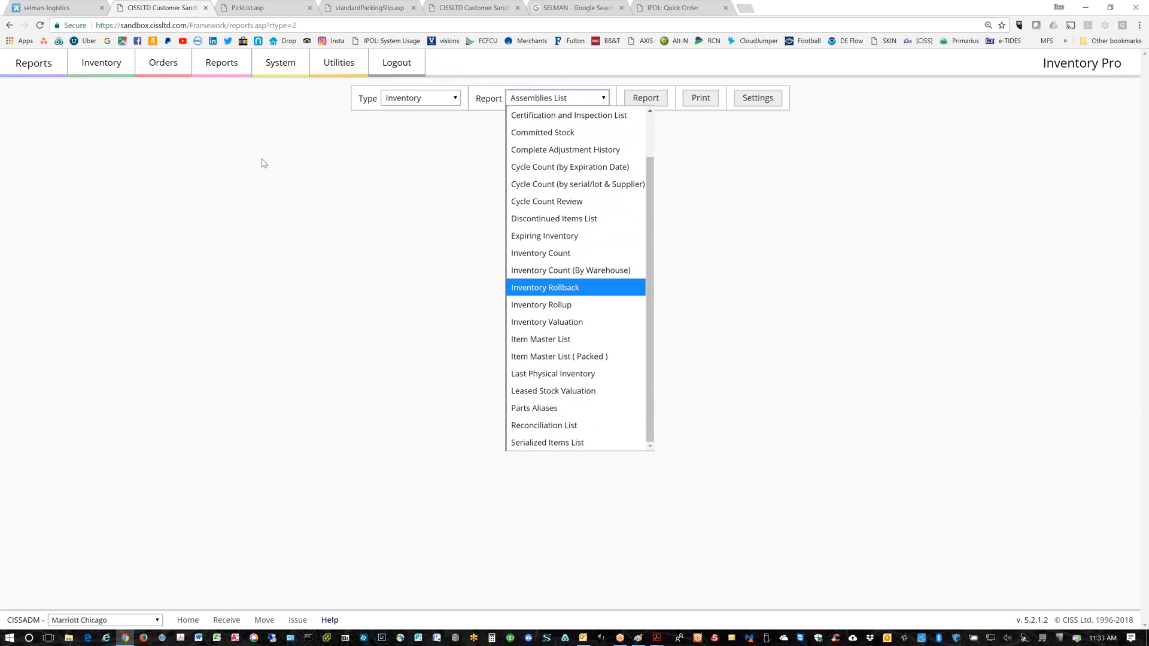
{"action": "left_click", "coordinate": [205, 196]}
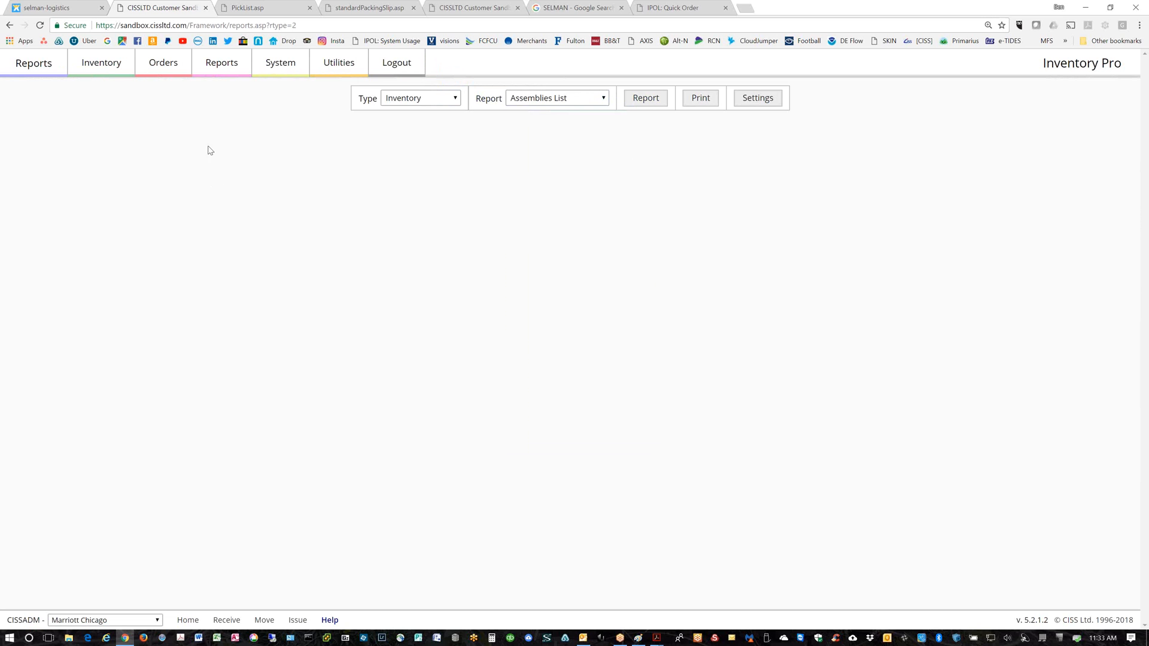
{"action": "left_click", "coordinate": [10, 26]}
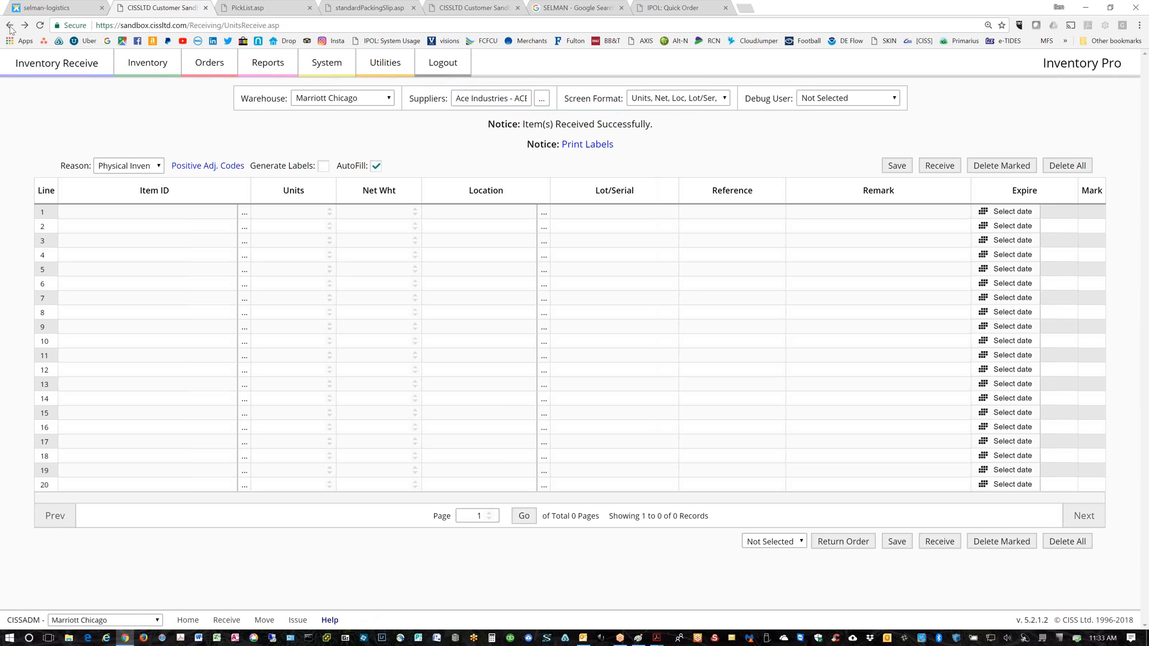
Add 182601-102 and 182601-103 with 2 units each and net weights 1 and 3
{"action": "left_click", "coordinate": [244, 214]}
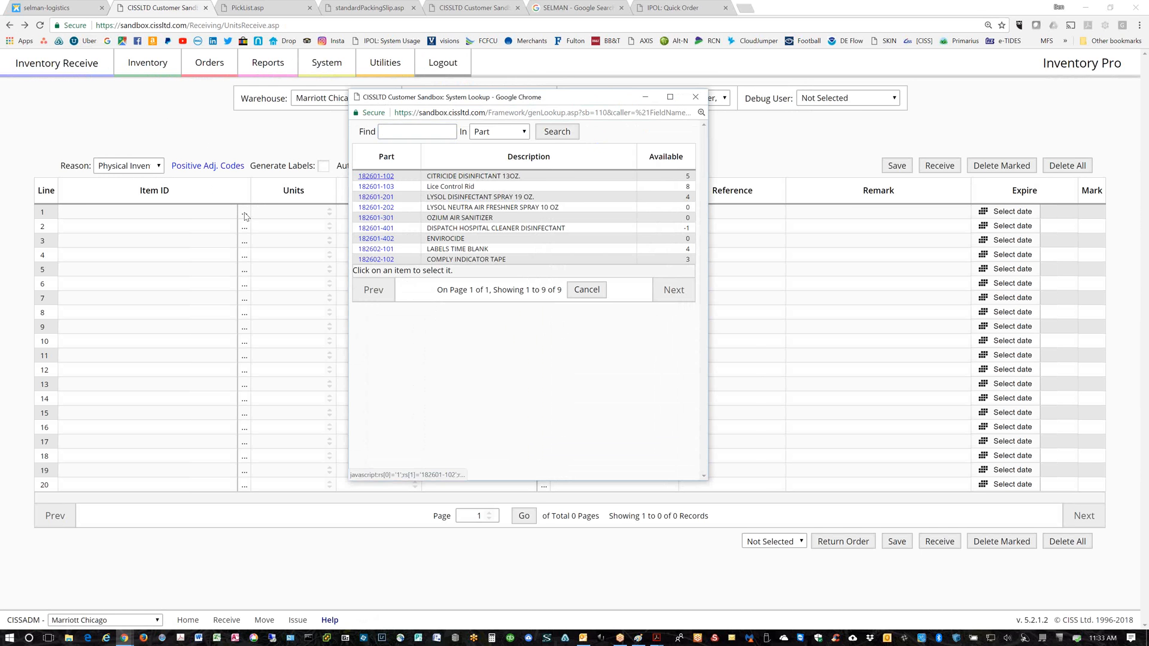
{"action": "left_click", "coordinate": [377, 177]}
{"action": "left_click", "coordinate": [243, 229]}
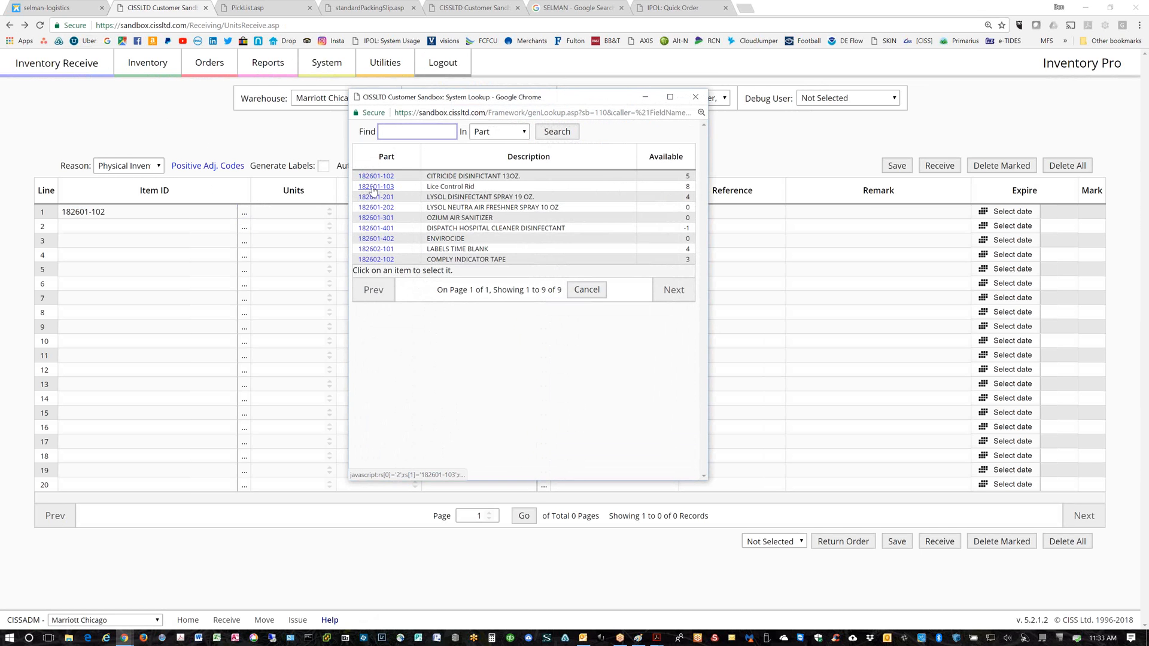
{"action": "left_click", "coordinate": [372, 186]}
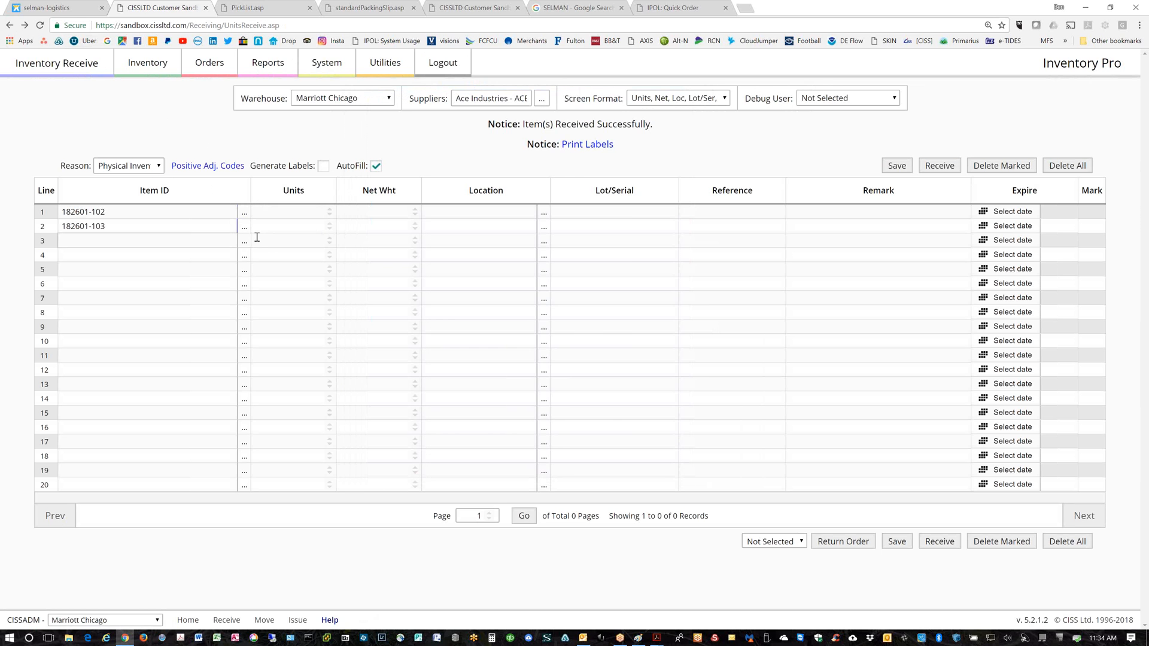
{"action": "double_click", "coordinate": [329, 210]}
{"action": "double_click", "coordinate": [330, 226]}
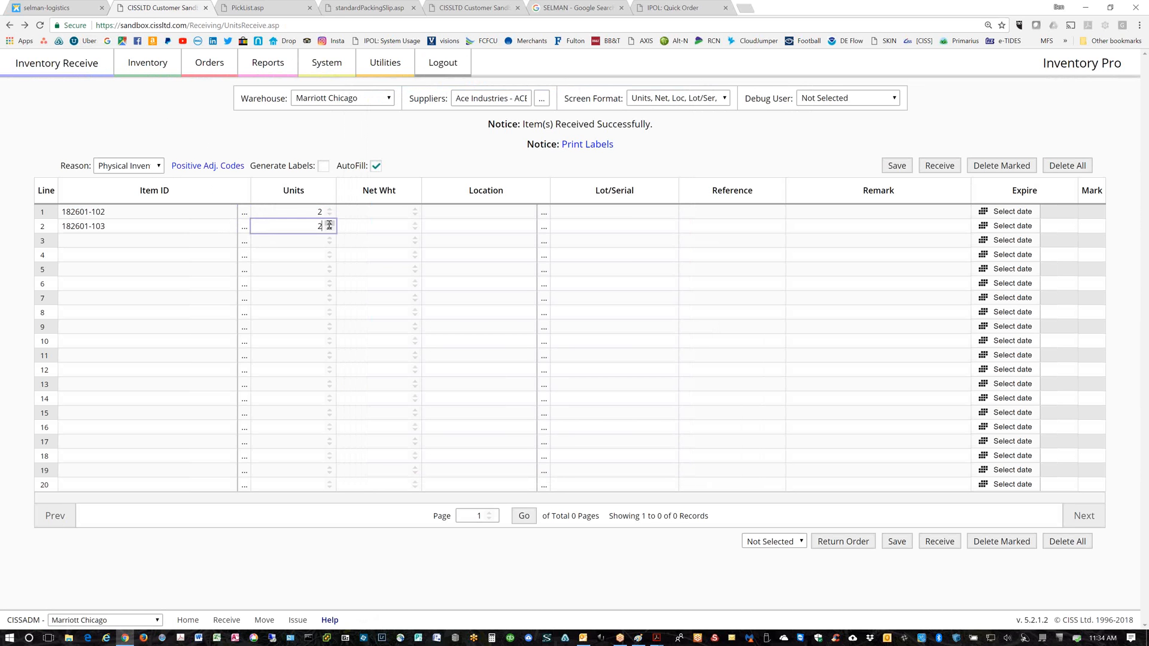
{"action": "left_click", "coordinate": [415, 214]}
{"action": "left_click", "coordinate": [415, 210]}
{"action": "triple_click", "coordinate": [416, 225]}
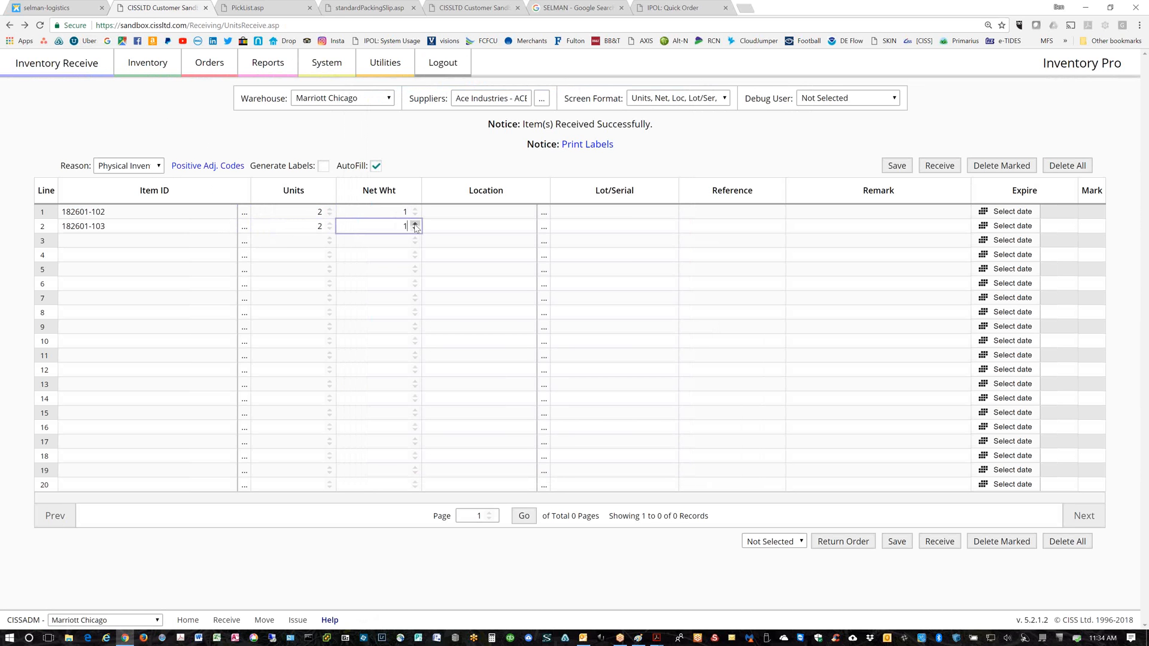
Set both rows' location to MEDICAL SUPPLY
{"action": "left_click", "coordinate": [544, 212]}
{"action": "left_click", "coordinate": [448, 177]}
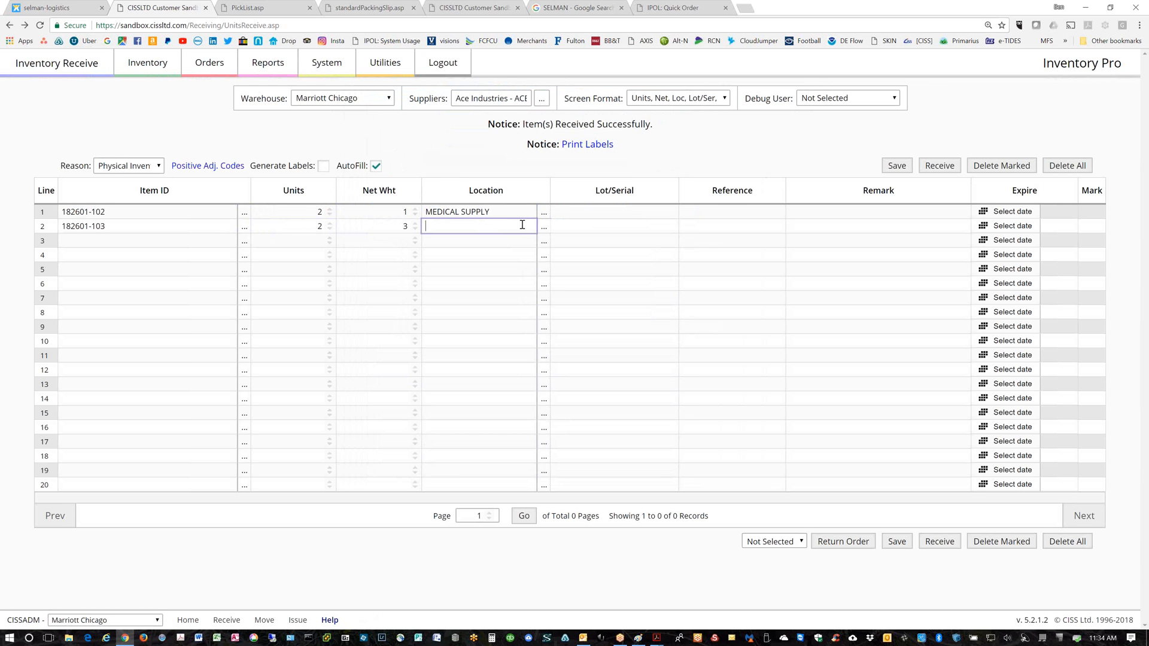
{"action": "left_click", "coordinate": [543, 227]}
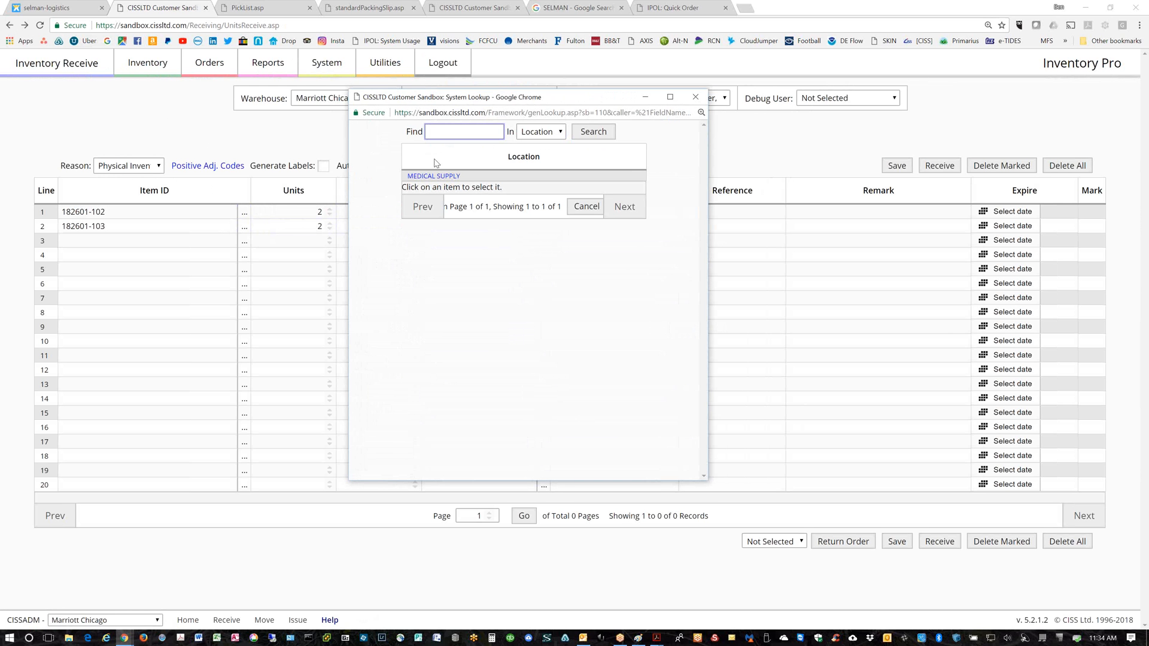
{"action": "left_click", "coordinate": [458, 181]}
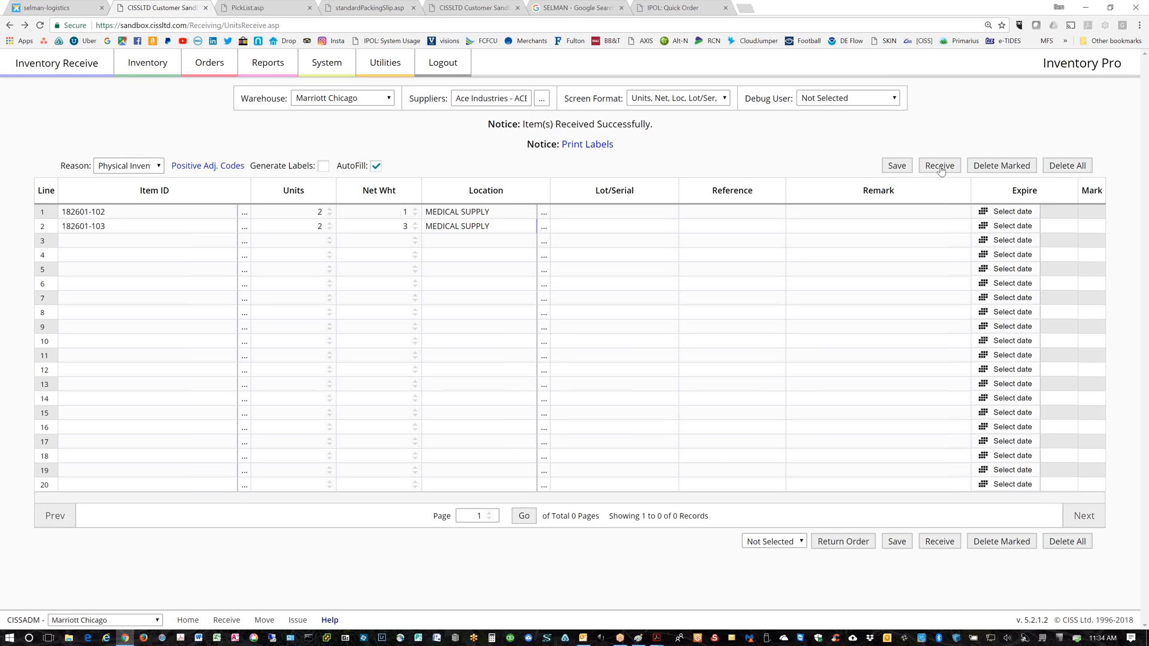
Save the two receive lines under reference ADJ000076, then select row 2's lot/serial entry
{"action": "left_click", "coordinate": [897, 167]}
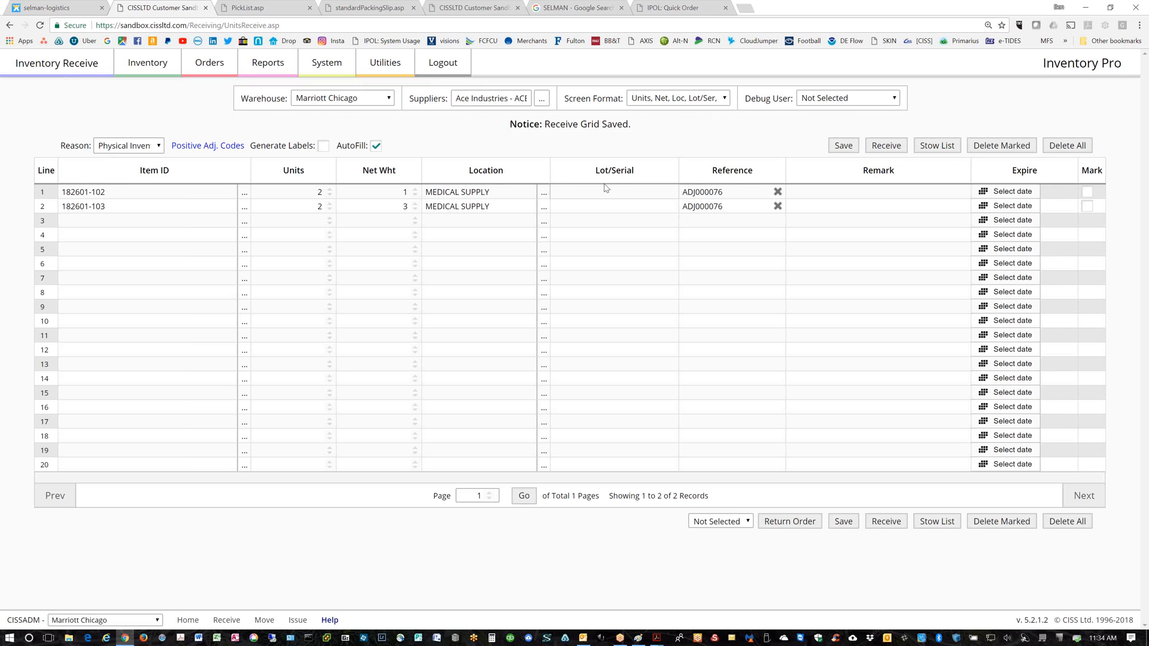
{"action": "left_click", "coordinate": [610, 206]}
Open and review the Stow List PDF for the saved lines, then return to the receive grid
{"action": "left_click", "coordinate": [943, 146]}
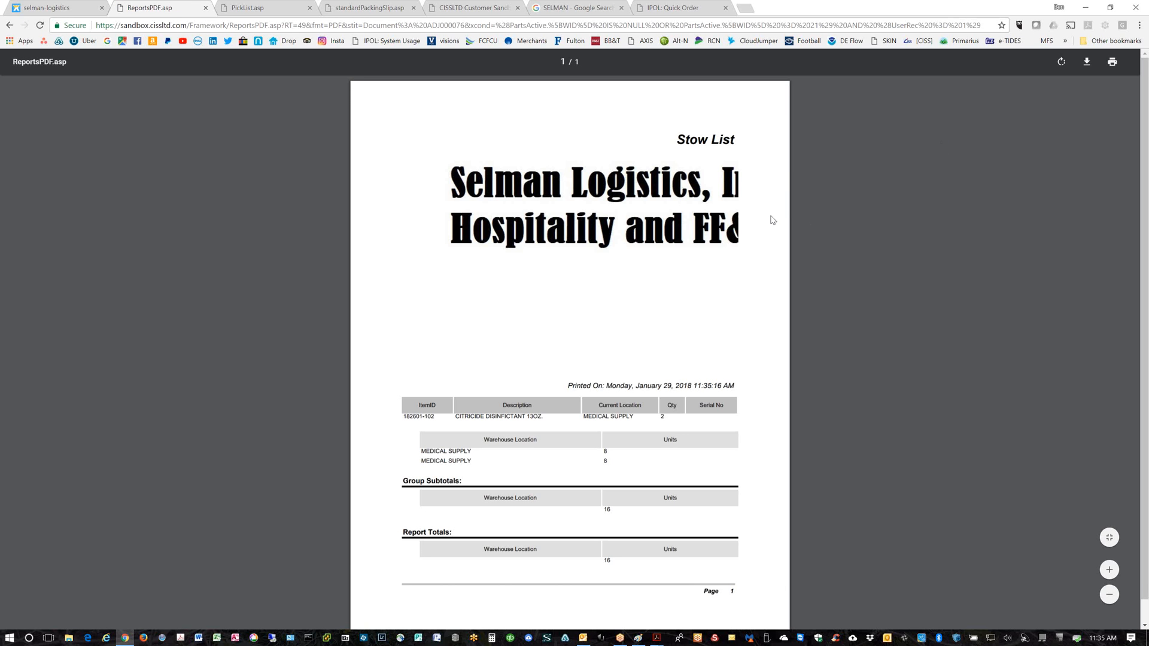
{"action": "scroll", "coordinate": [772, 220], "scroll_direction": "down", "scroll_amount": 1}
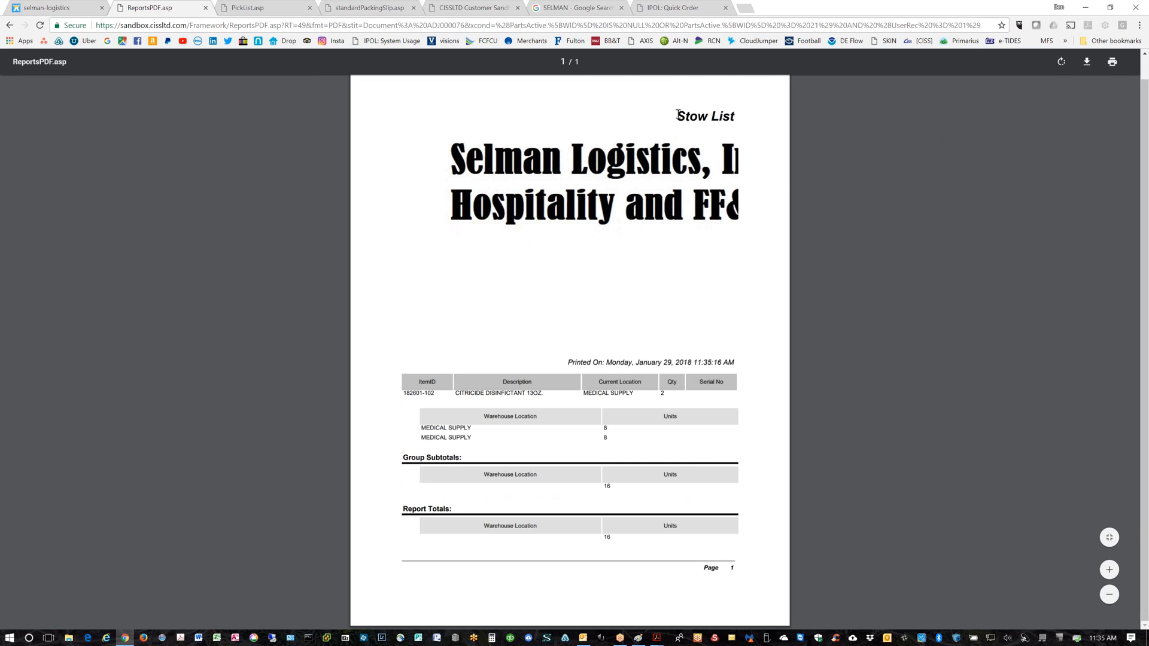
{"action": "left_click_drag", "start_coordinate": [678, 115], "coordinate": [742, 118]}
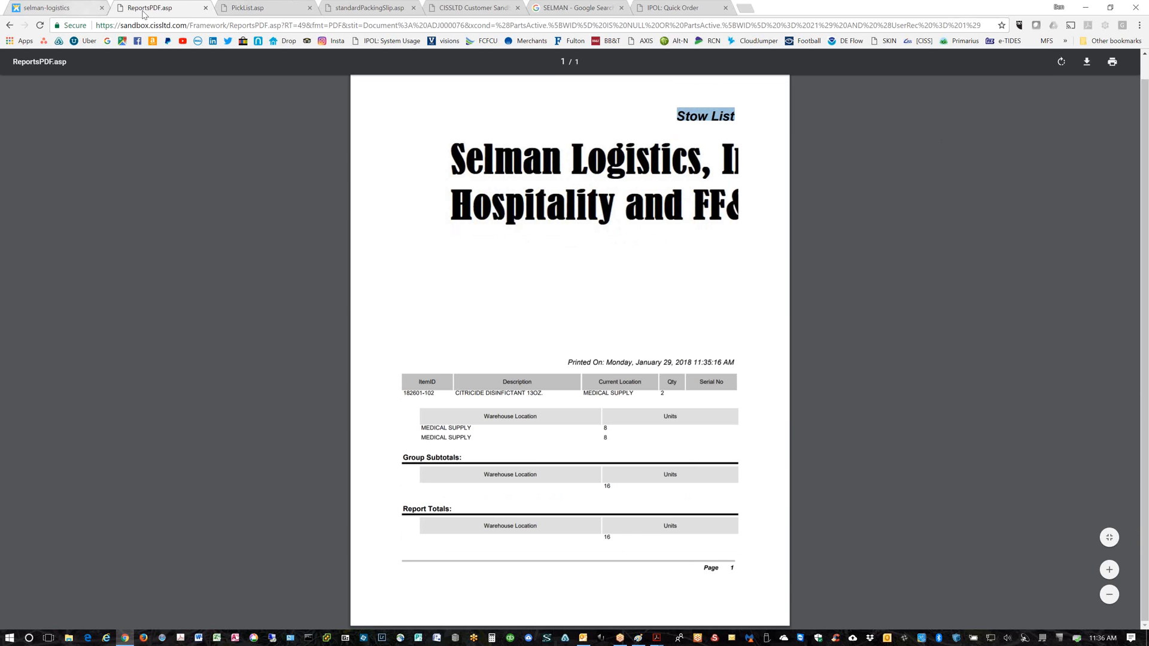
{"action": "left_click", "coordinate": [10, 26]}
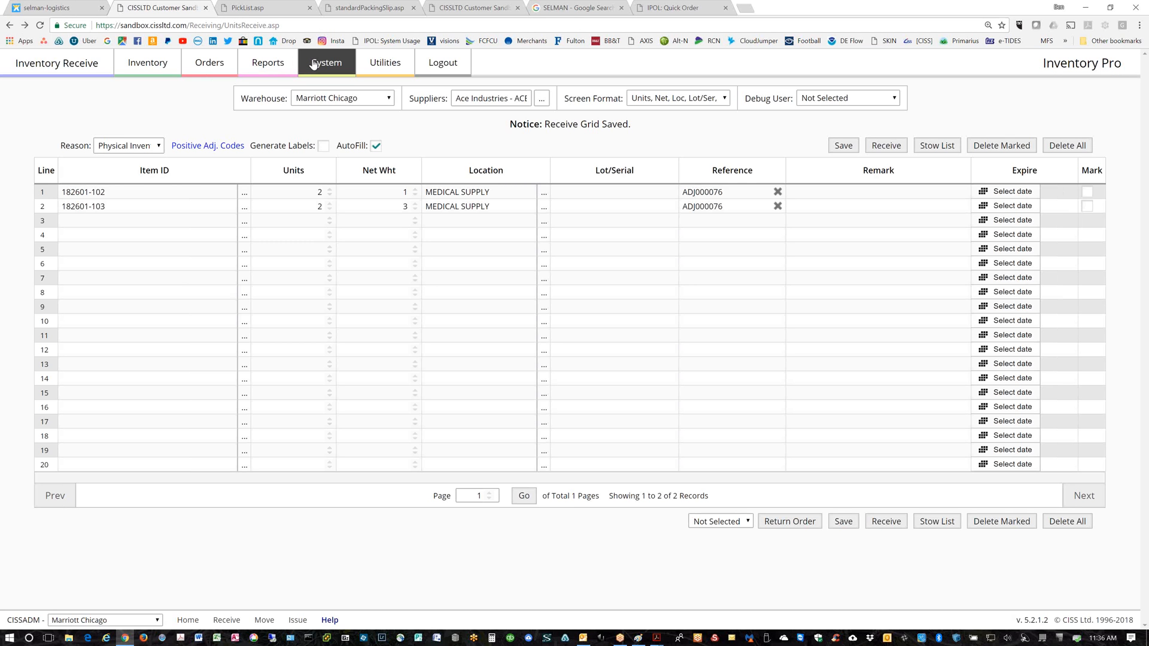
Open System > Admin Options > Numbers to view the document number formats, e.g. ADJ######
{"action": "mouse_move", "coordinate": [313, 64]}
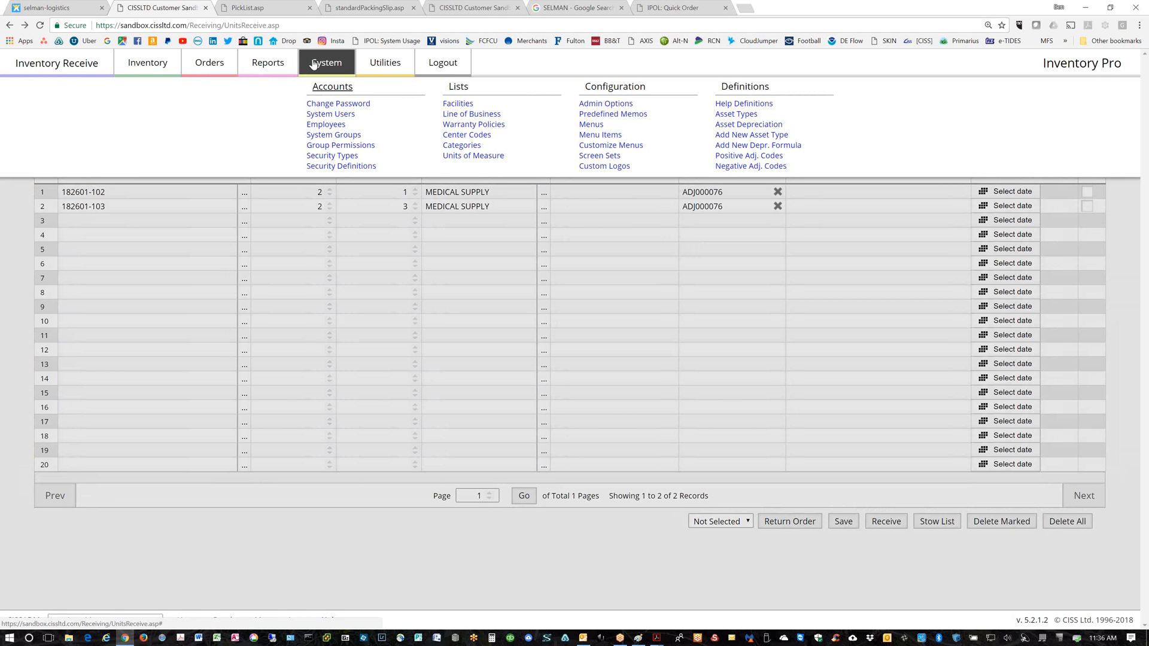
{"action": "left_click", "coordinate": [609, 104]}
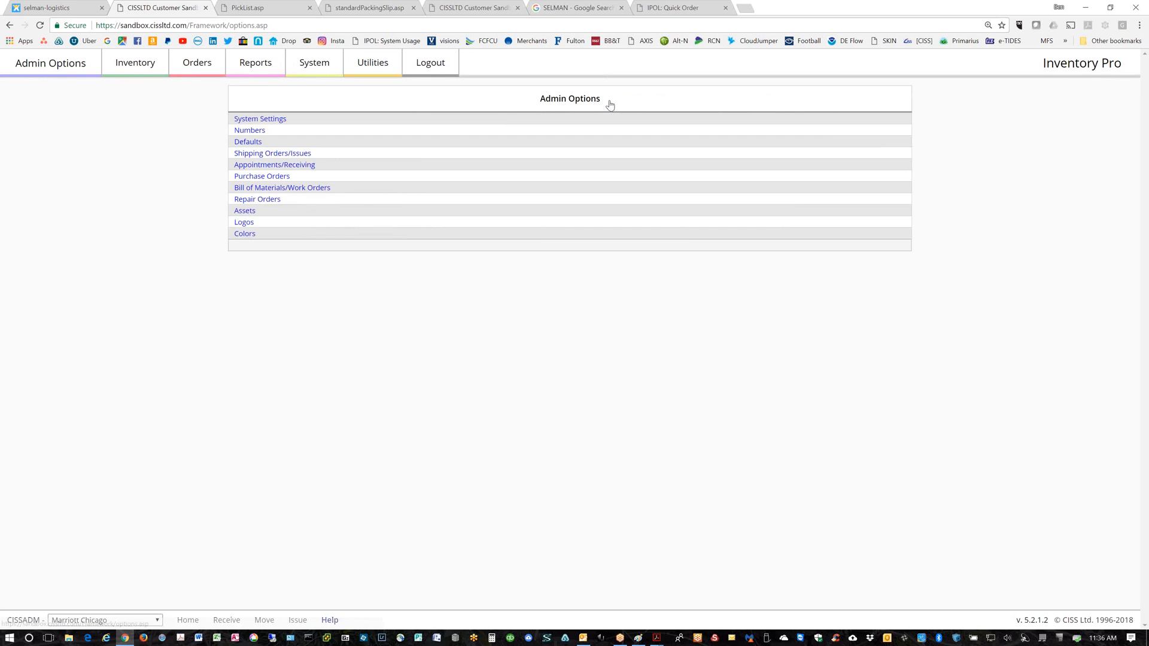
{"action": "left_click", "coordinate": [246, 132]}
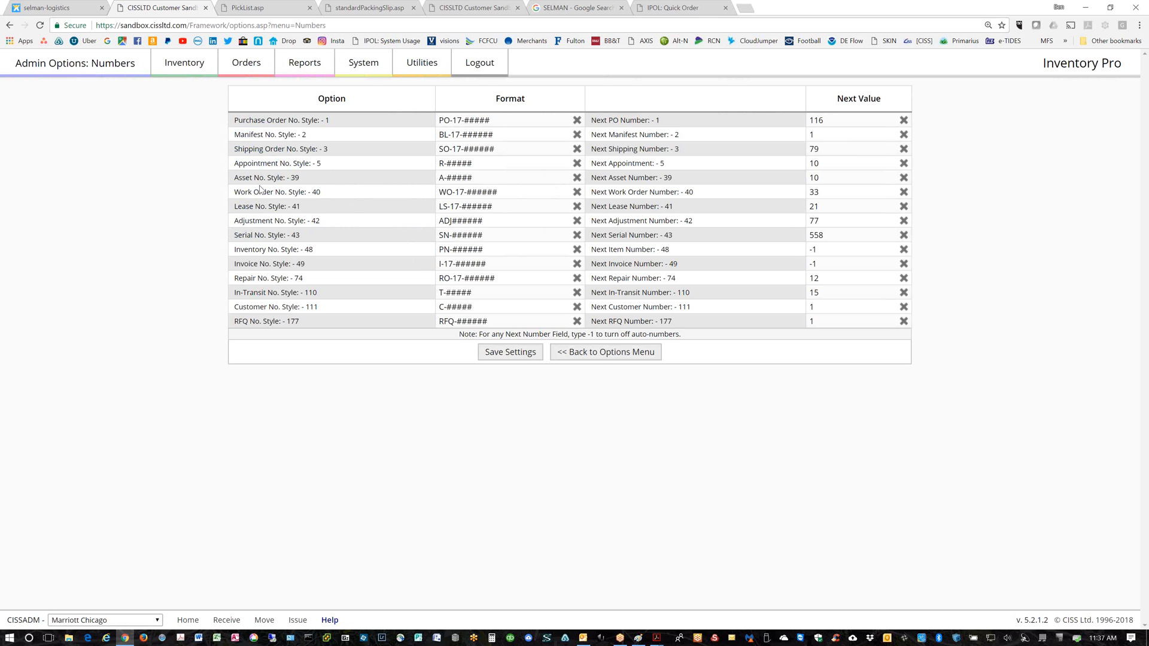
Replace the ADJ prefix with RR- so the adjustment format reads RR-######, and confirm saving
{"action": "left_click", "coordinate": [453, 222]}
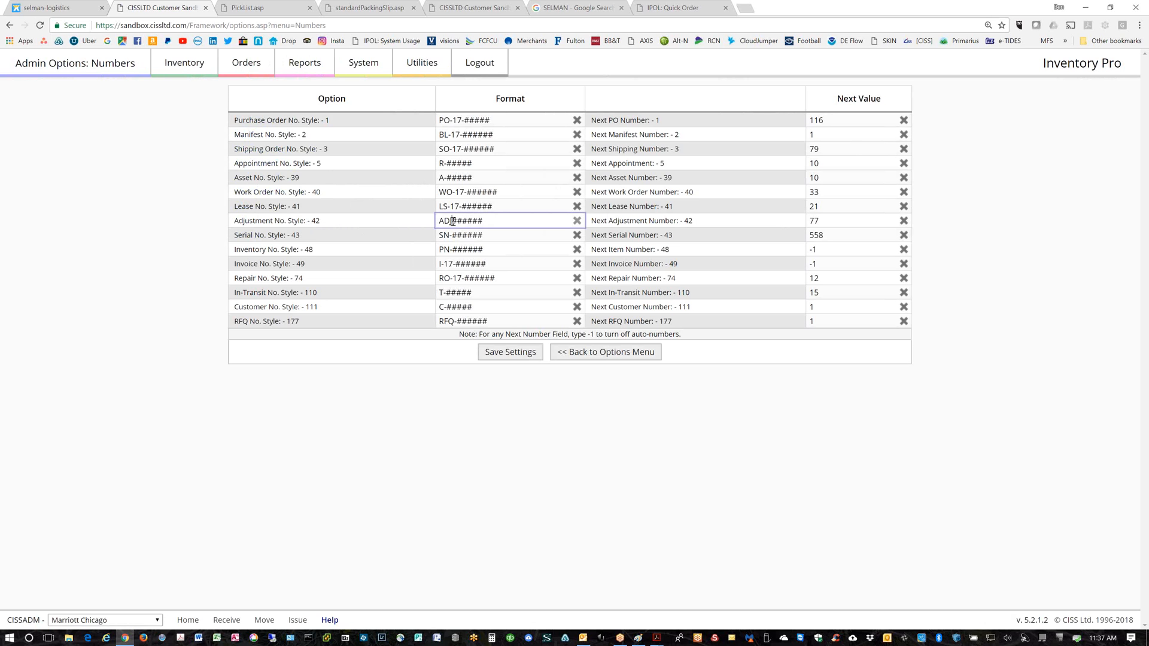
{"action": "left_click_drag", "start_coordinate": [453, 221], "coordinate": [442, 221]}
{"action": "type", "text": "RR"}
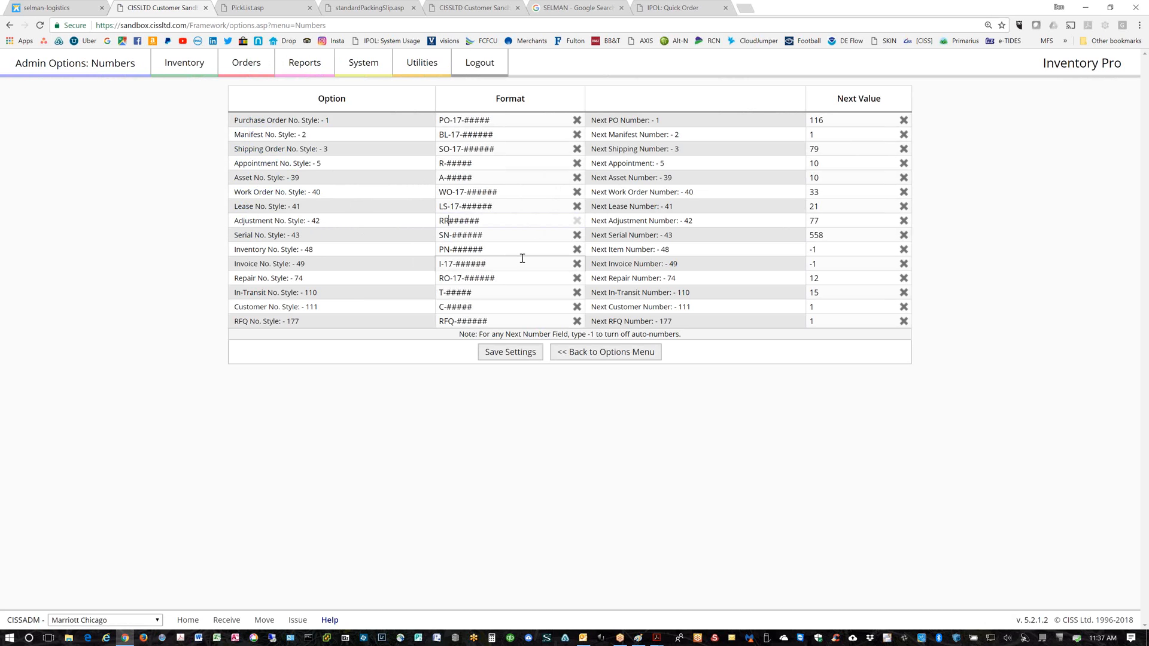
{"action": "type", "text": "-"}
{"action": "left_click", "coordinate": [506, 356]}
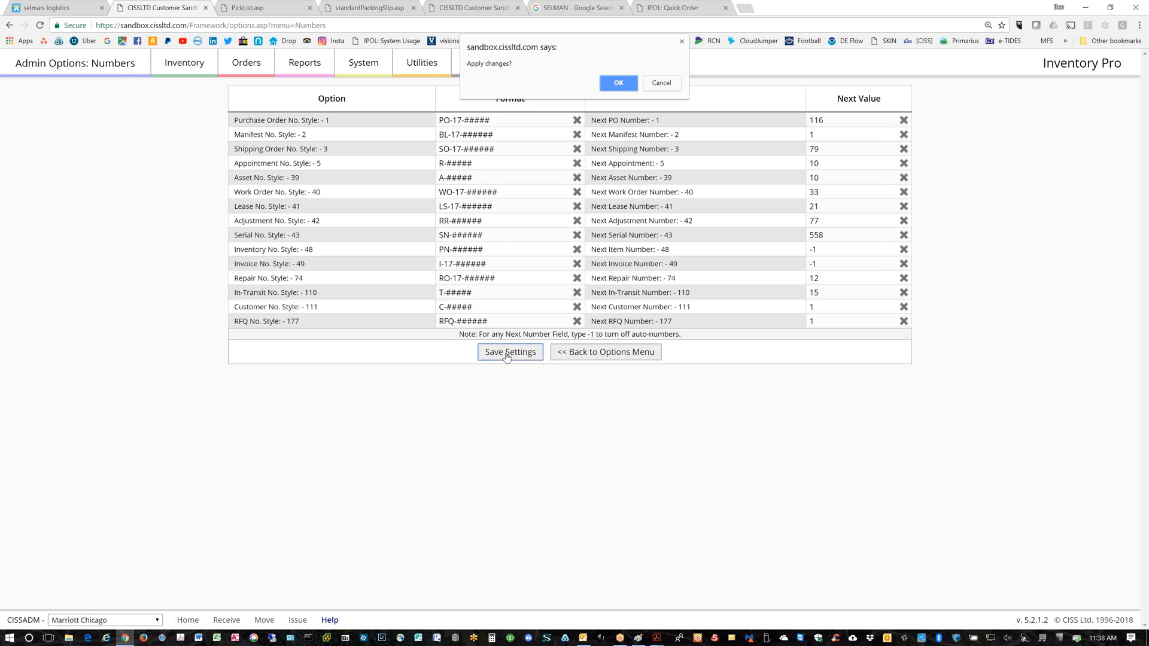
{"action": "left_click", "coordinate": [618, 83]}
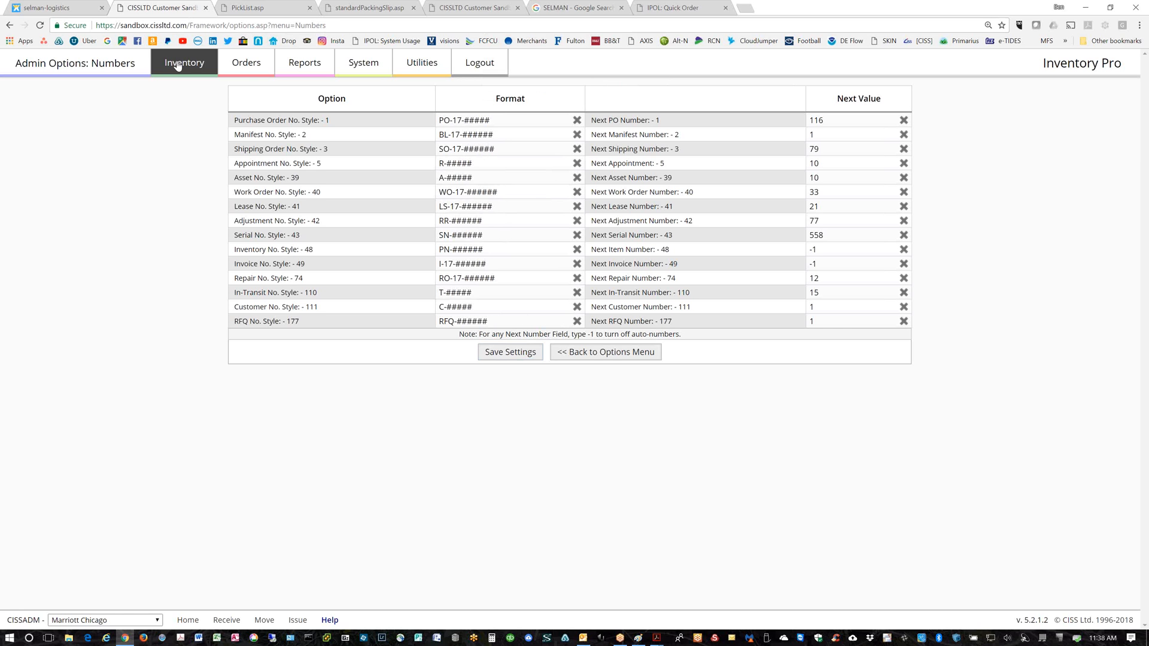
Select the full RR-###### adjustment format value to check it, then bring up the Orders menu
{"action": "left_click", "coordinate": [479, 221]}
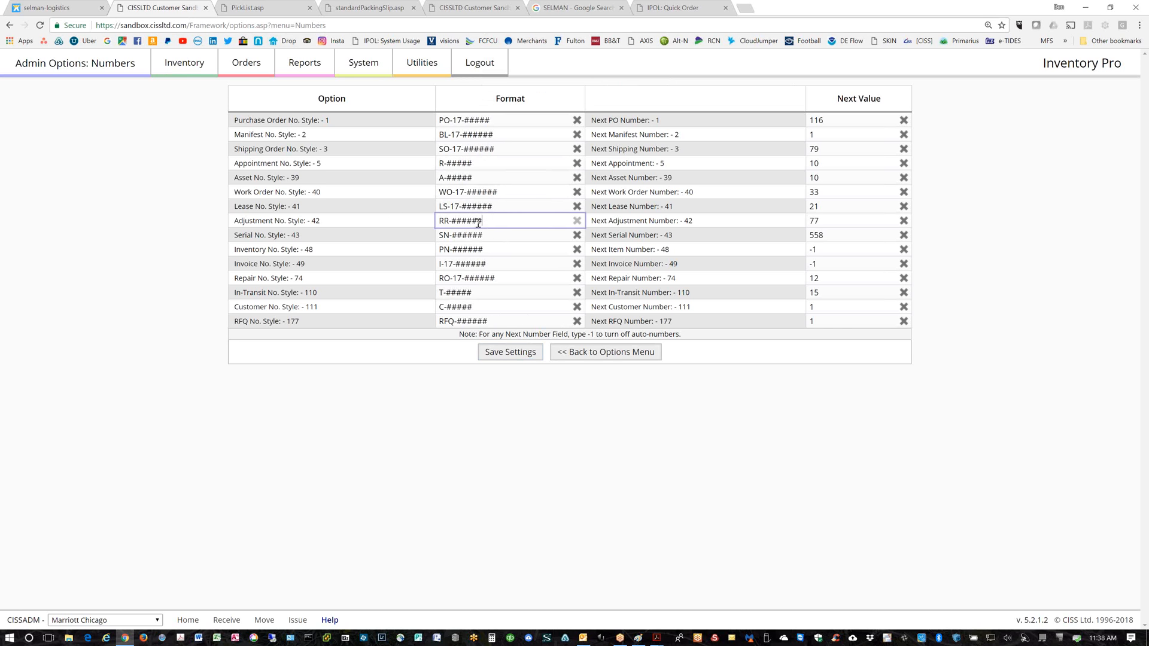
{"action": "triple_click", "coordinate": [478, 221]}
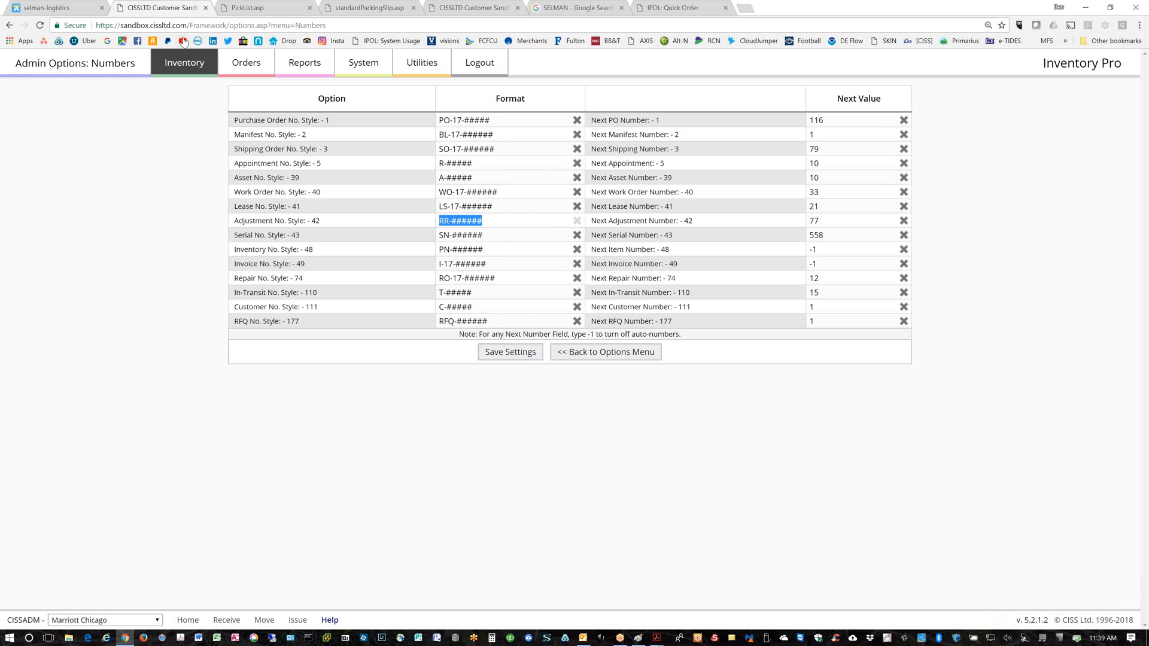
{"action": "left_click", "coordinate": [256, 69]}
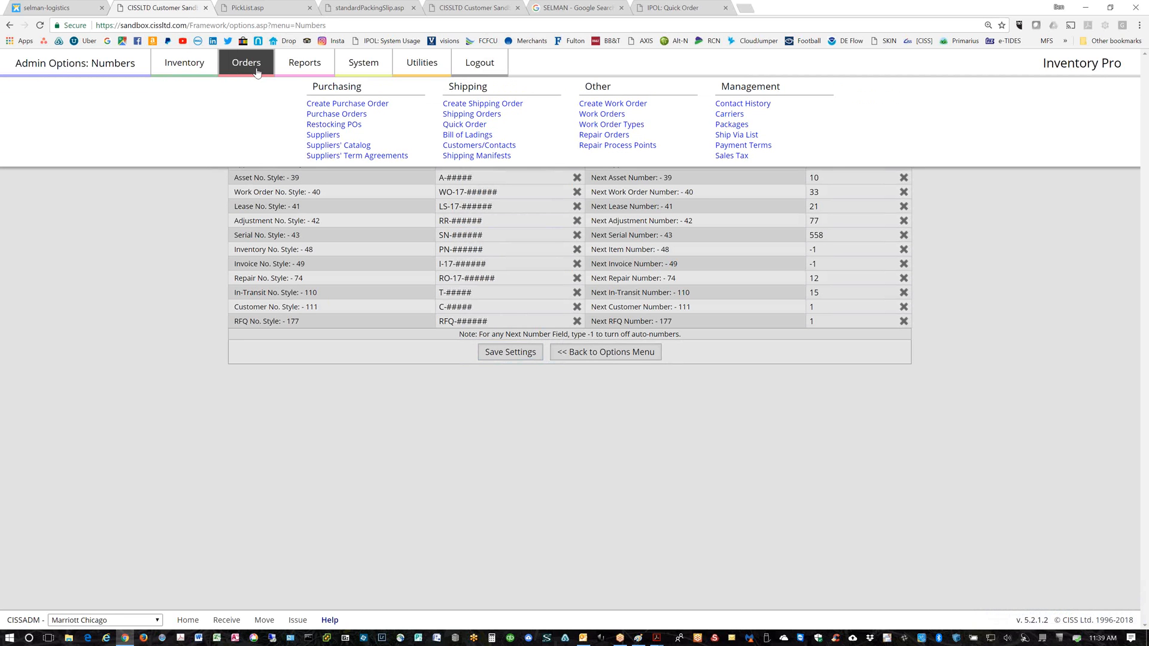
Run the Audit Trail report from Reports > All Reports
{"action": "left_click", "coordinate": [302, 64]}
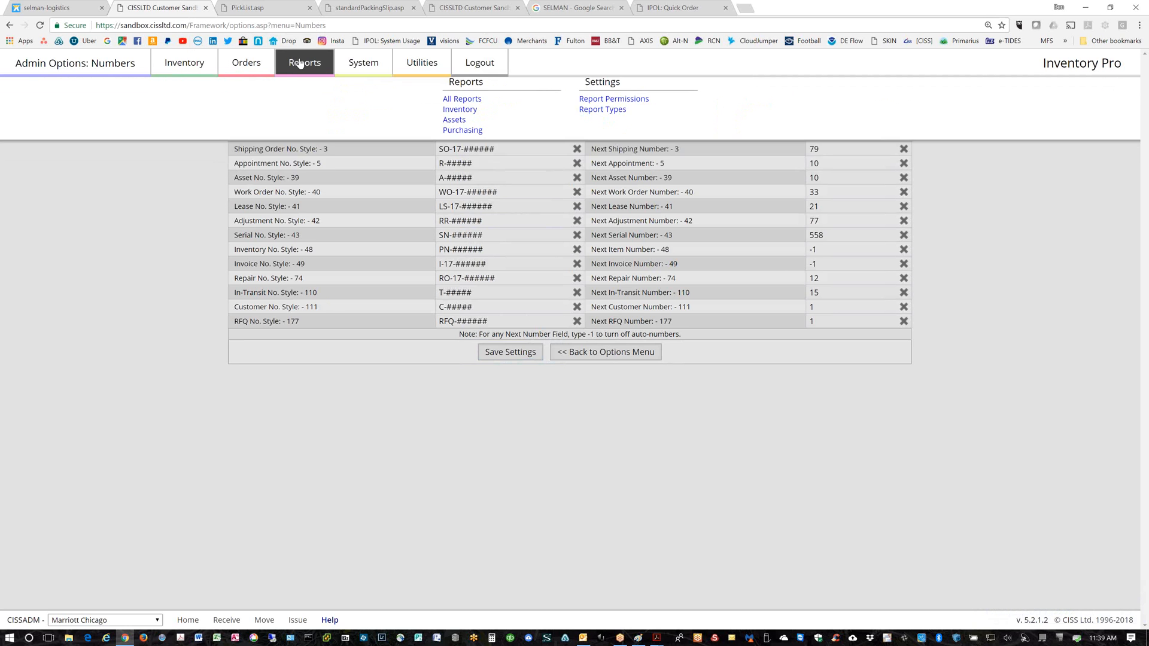
{"action": "left_click", "coordinate": [459, 114]}
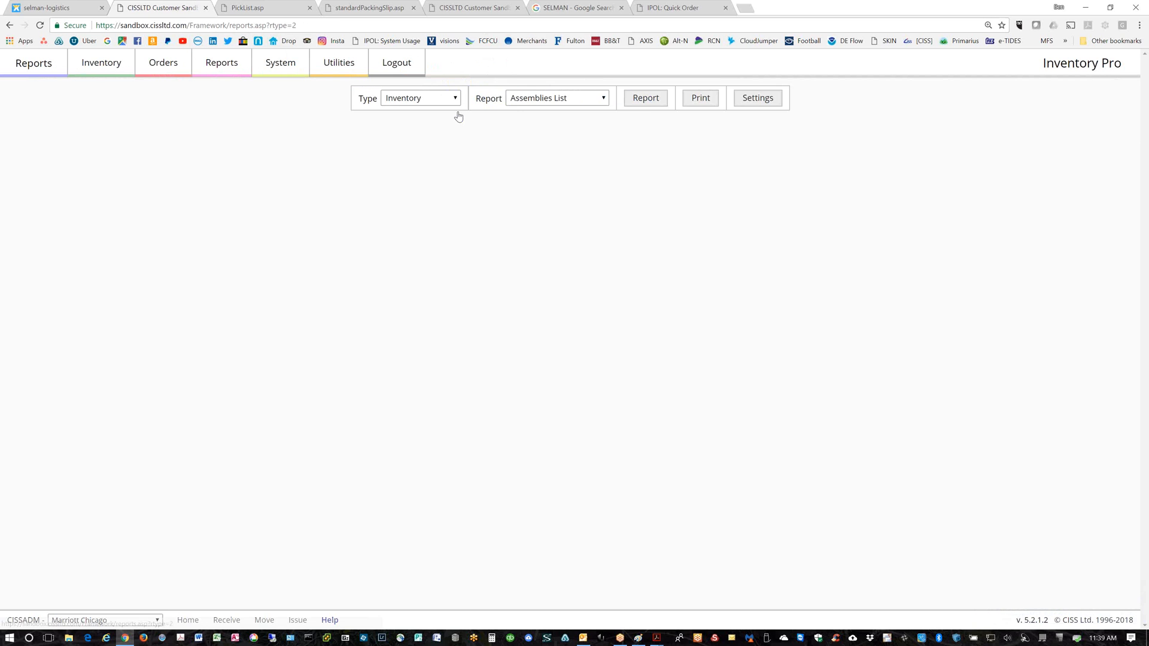
{"action": "left_click", "coordinate": [586, 104]}
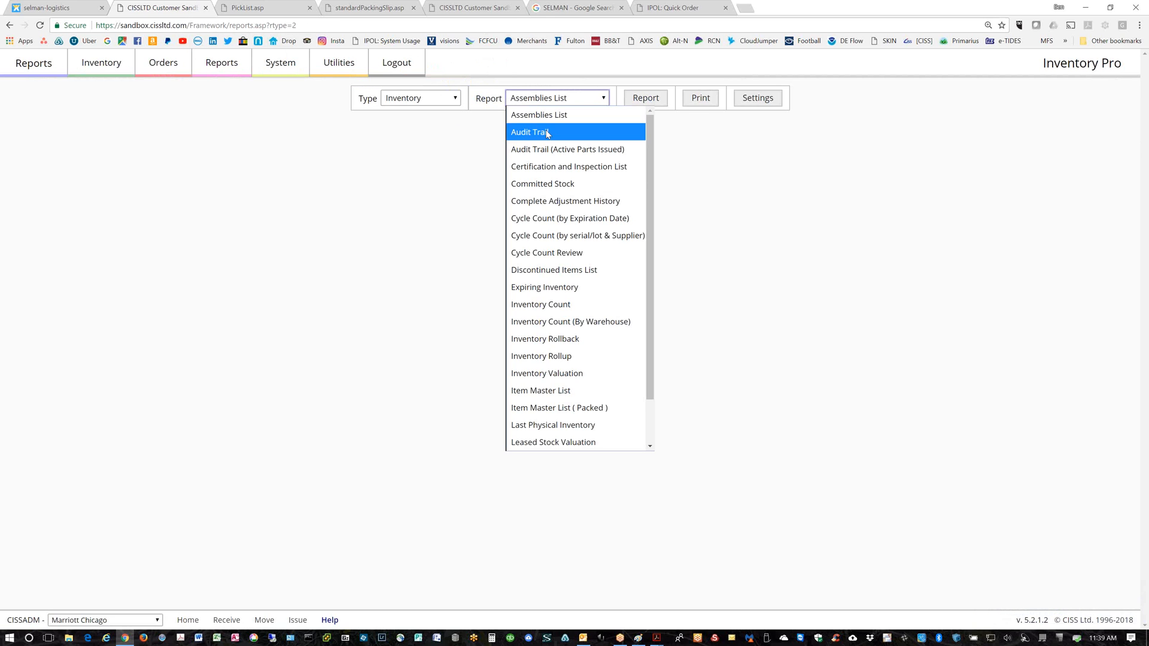
{"action": "left_click", "coordinate": [544, 131]}
{"action": "left_click", "coordinate": [651, 102]}
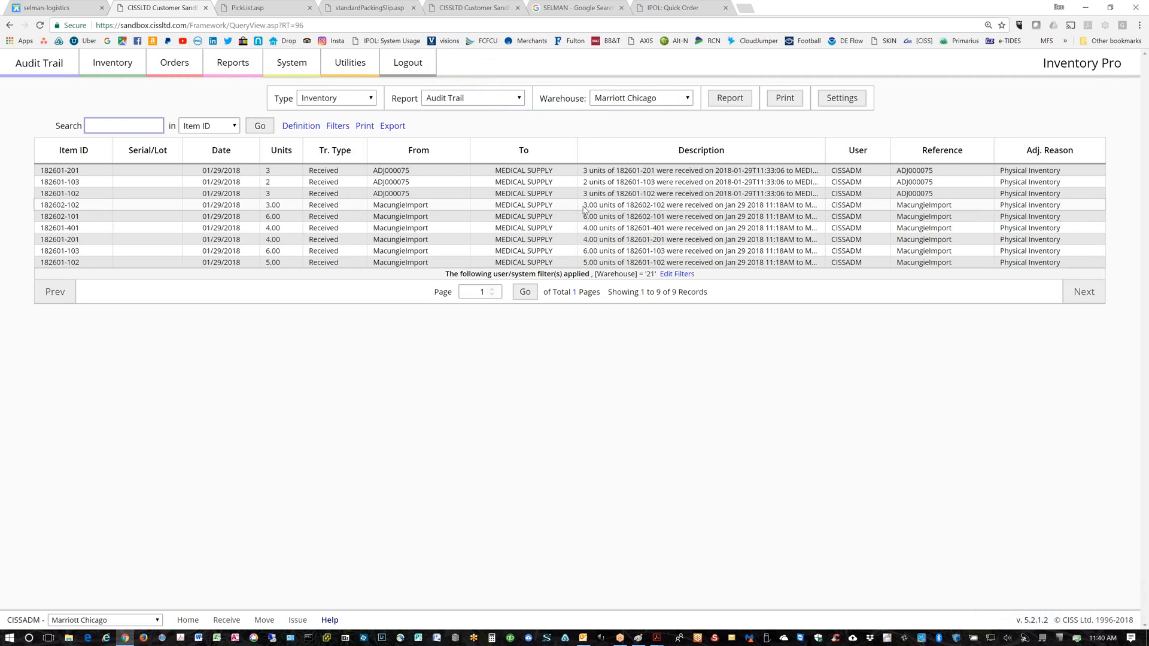
Highlight the ADJ000075 reference in the report, then move to the Inventory menu
{"action": "left_click_drag", "start_coordinate": [933, 171], "coordinate": [896, 171]}
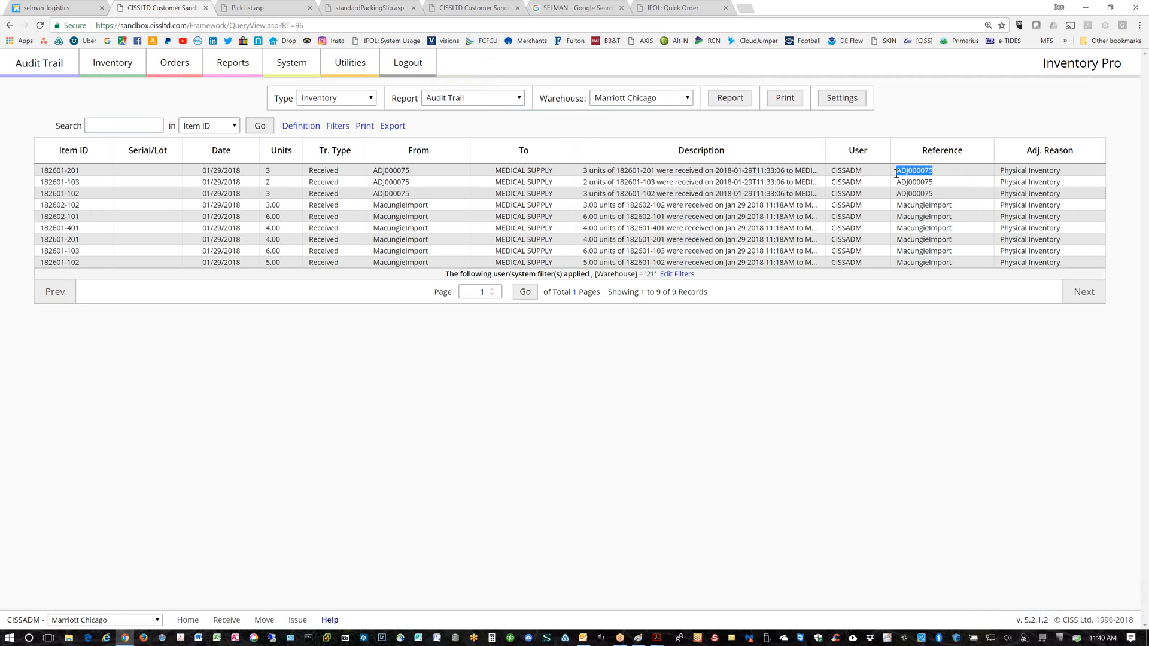
{"action": "left_click", "coordinate": [178, 68]}
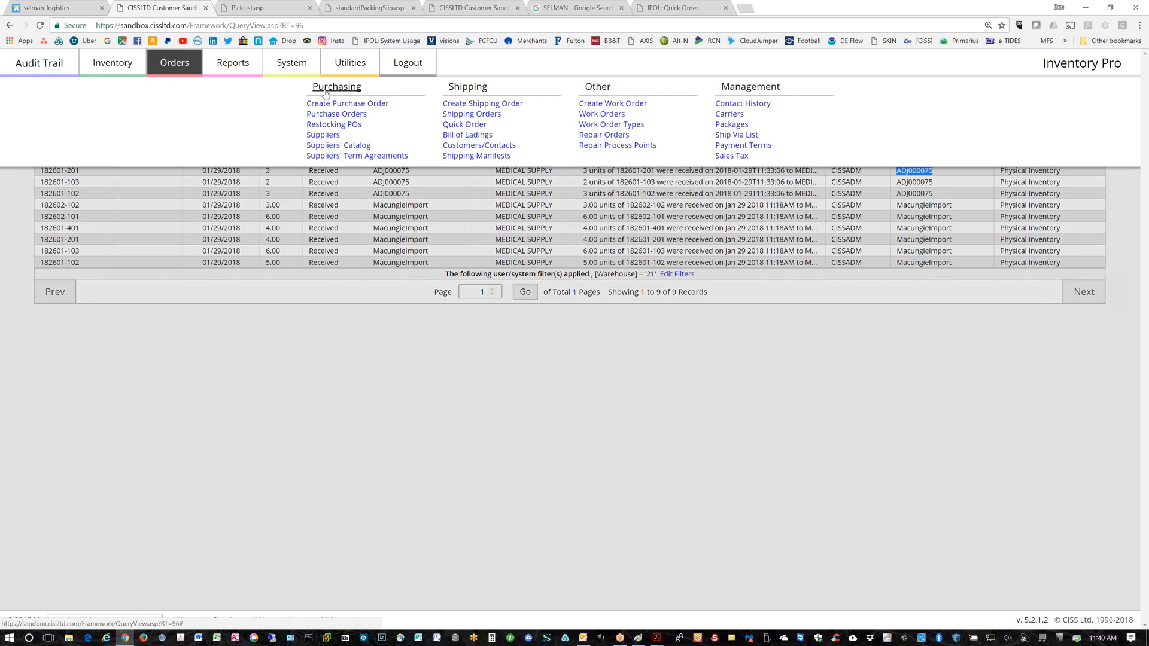
{"action": "left_click", "coordinate": [118, 66]}
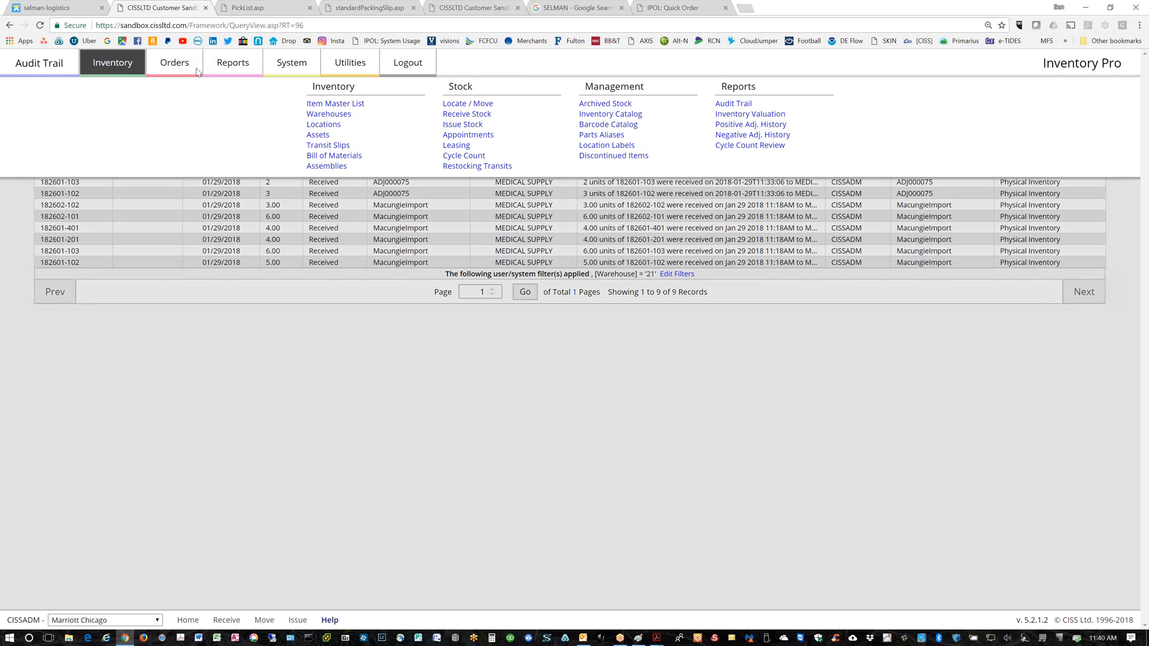
On Receive Stock, enter PO# as line 1's remark and in its lot/serial field
{"action": "left_click", "coordinate": [458, 115]}
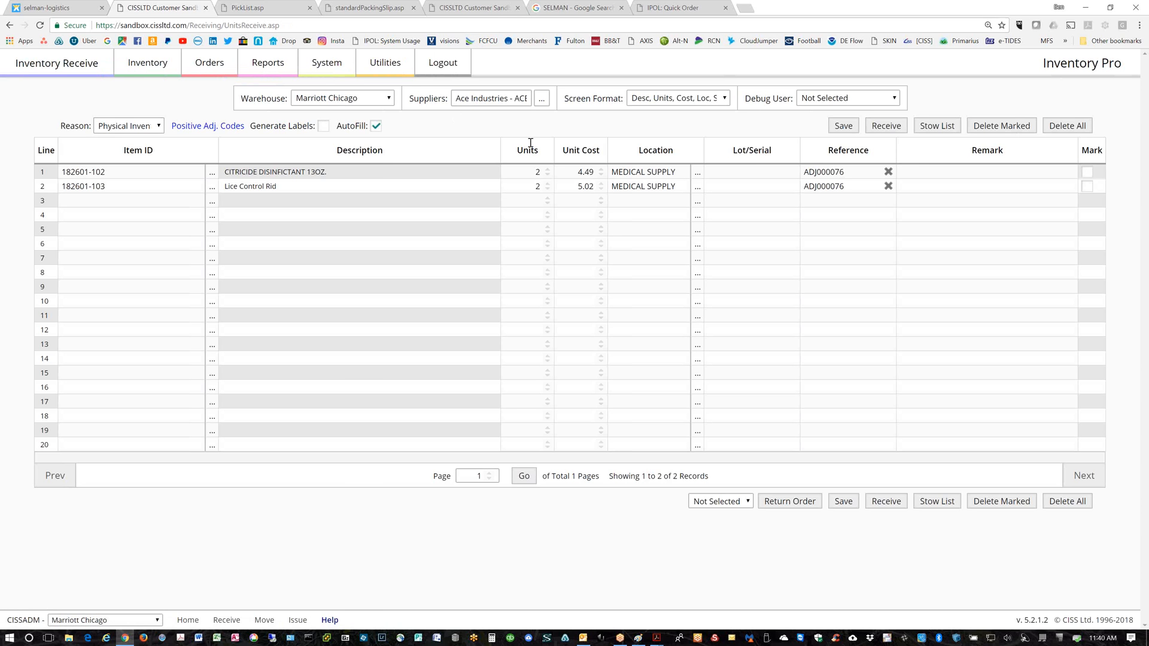
{"action": "left_click", "coordinate": [919, 171]}
{"action": "type", "text": "PO"}
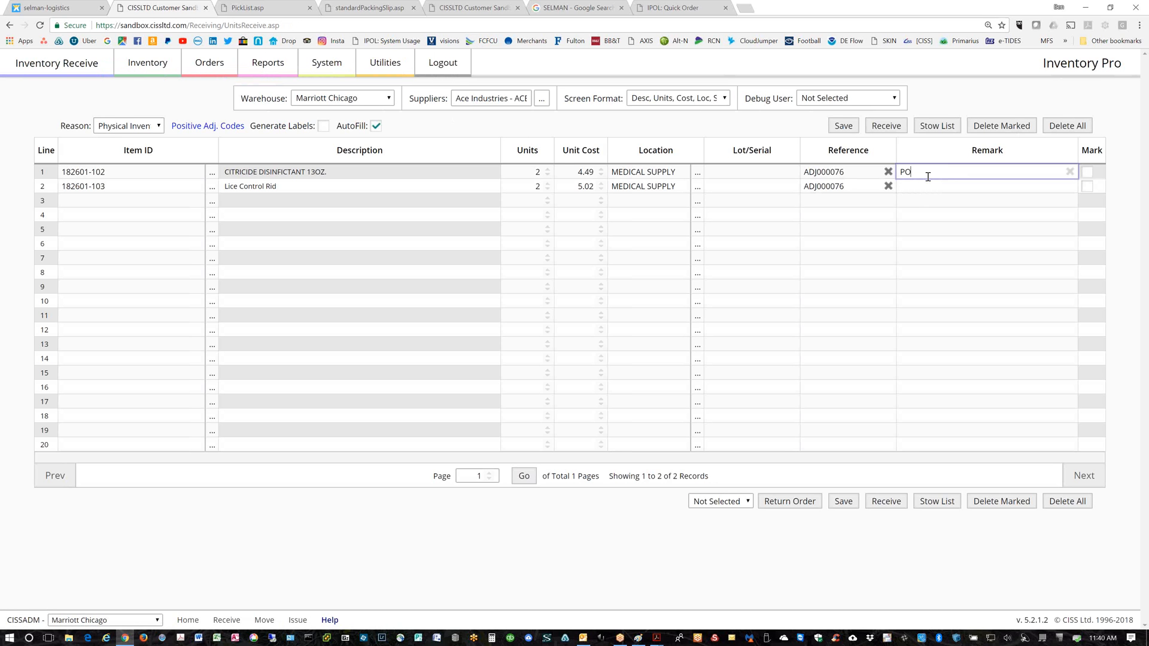
{"action": "type", "text": "#"}
{"action": "left_click", "coordinate": [735, 172]}
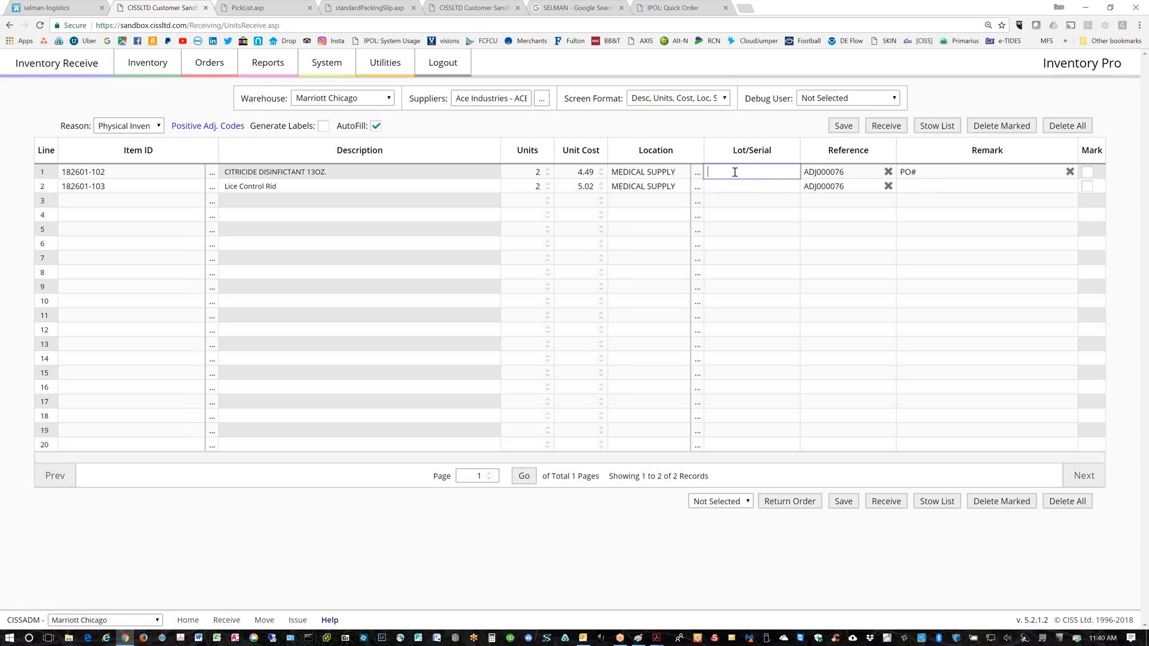
{"action": "type", "text": "PO#"}
{"action": "left_click", "coordinate": [725, 99]}
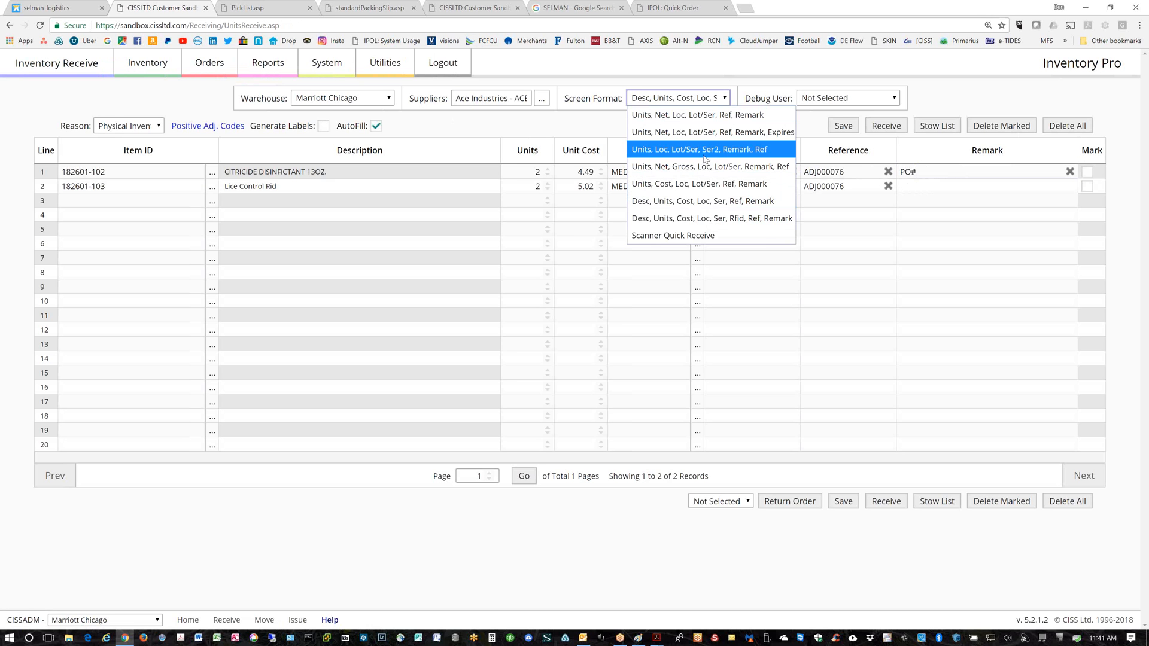
Try the net-weight layout, then settle on 'Desc, Units, Cost, Loc, Ser, Rfid, Ref, Remark'
{"action": "left_click", "coordinate": [702, 134]}
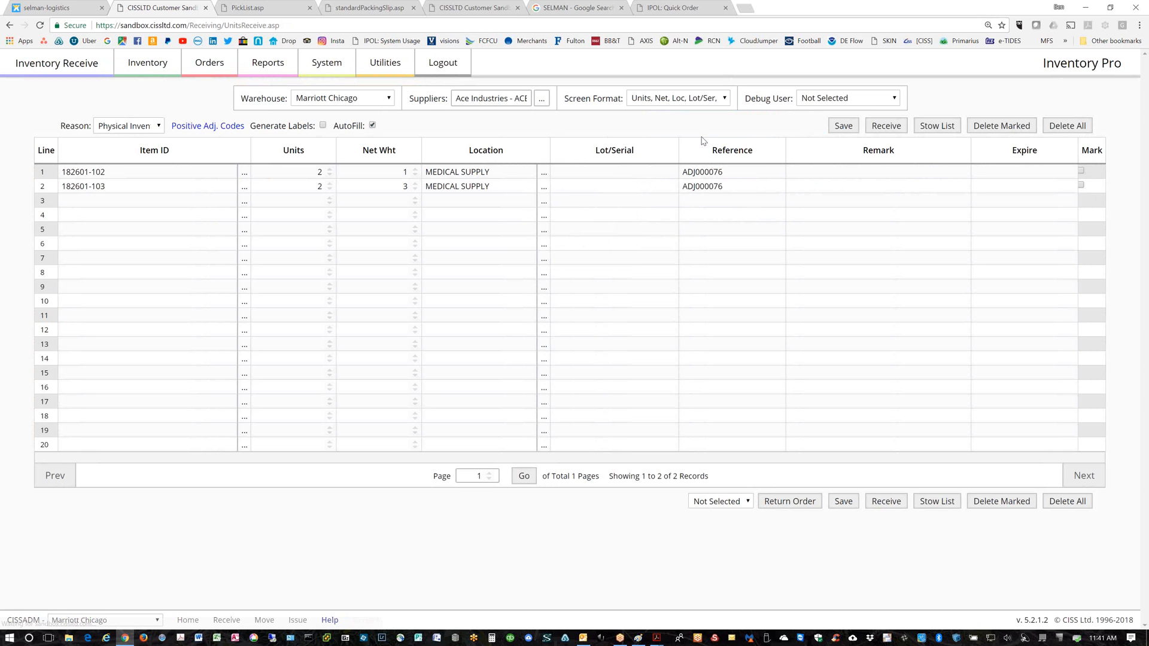
{"action": "left_click", "coordinate": [729, 99]}
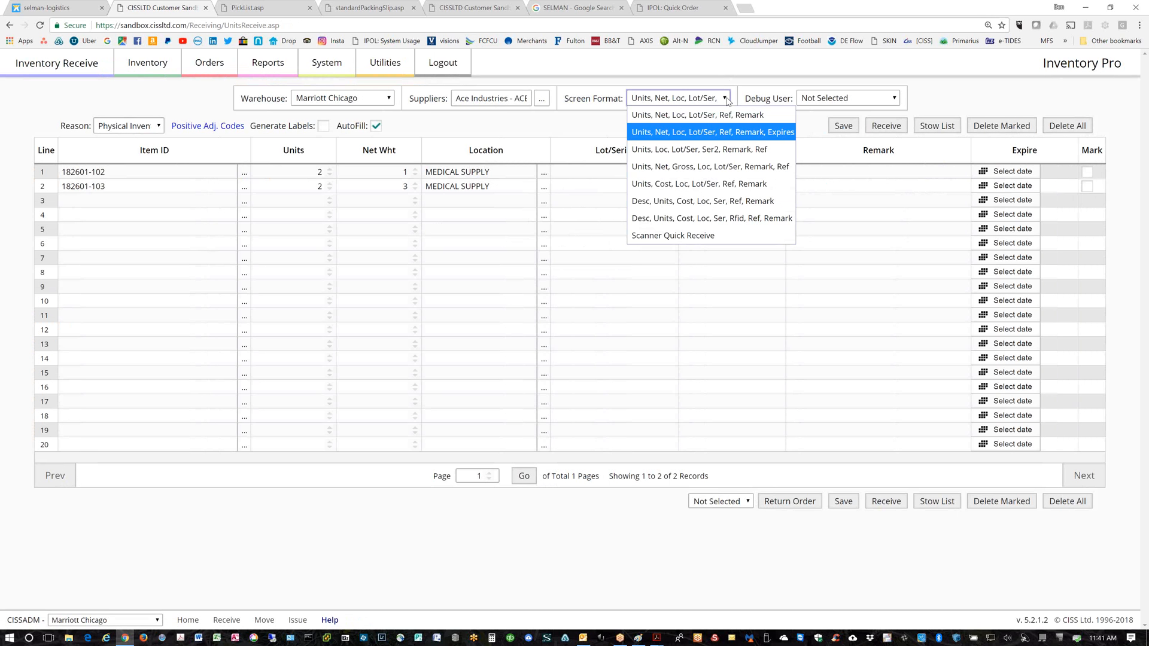
{"action": "left_click", "coordinate": [665, 218]}
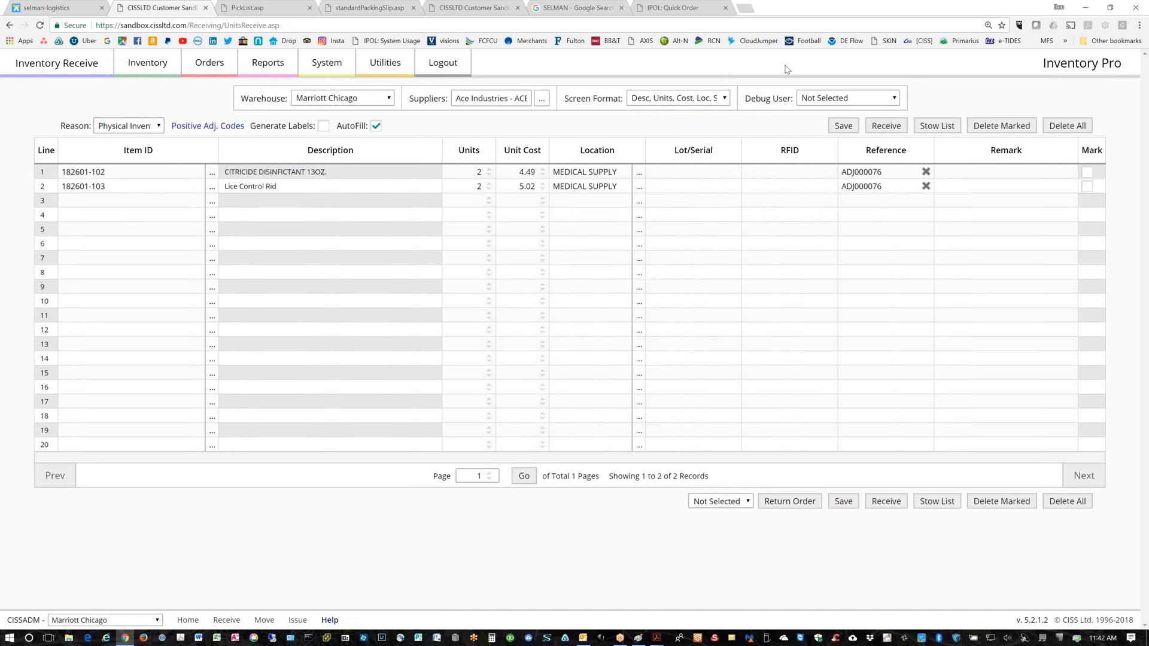
Choose the 'Units, Net, Loc, Lot/Ser, Ref, Remark, Expires' screen format for the receiving grid
{"action": "left_click", "coordinate": [727, 101]}
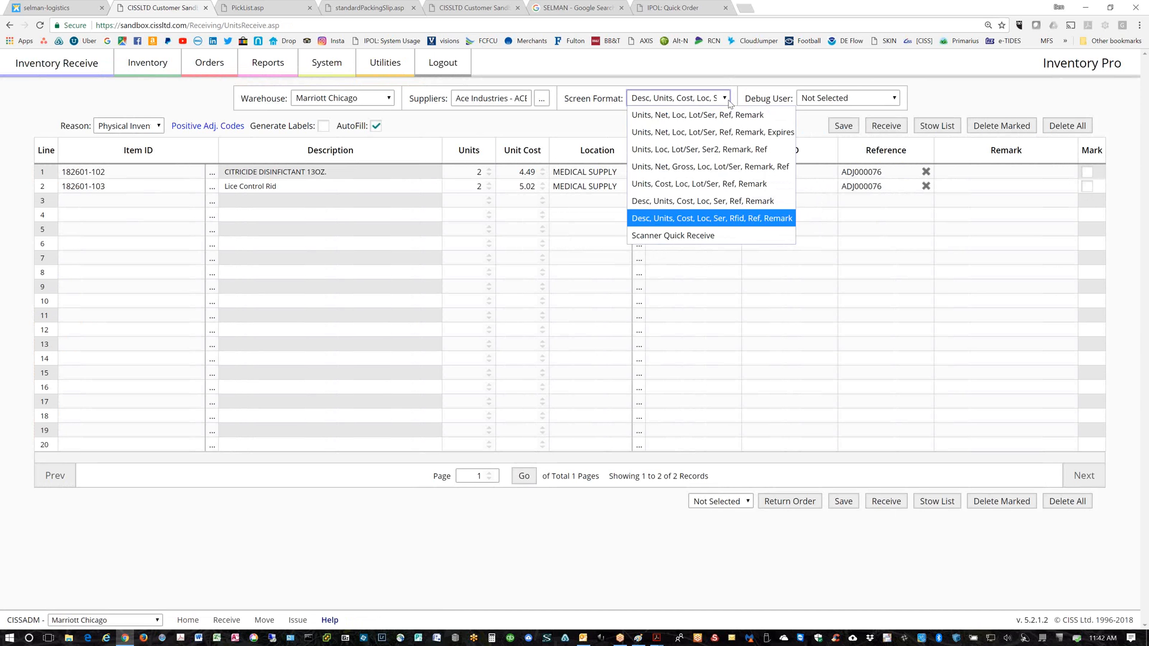
{"action": "left_click", "coordinate": [677, 132]}
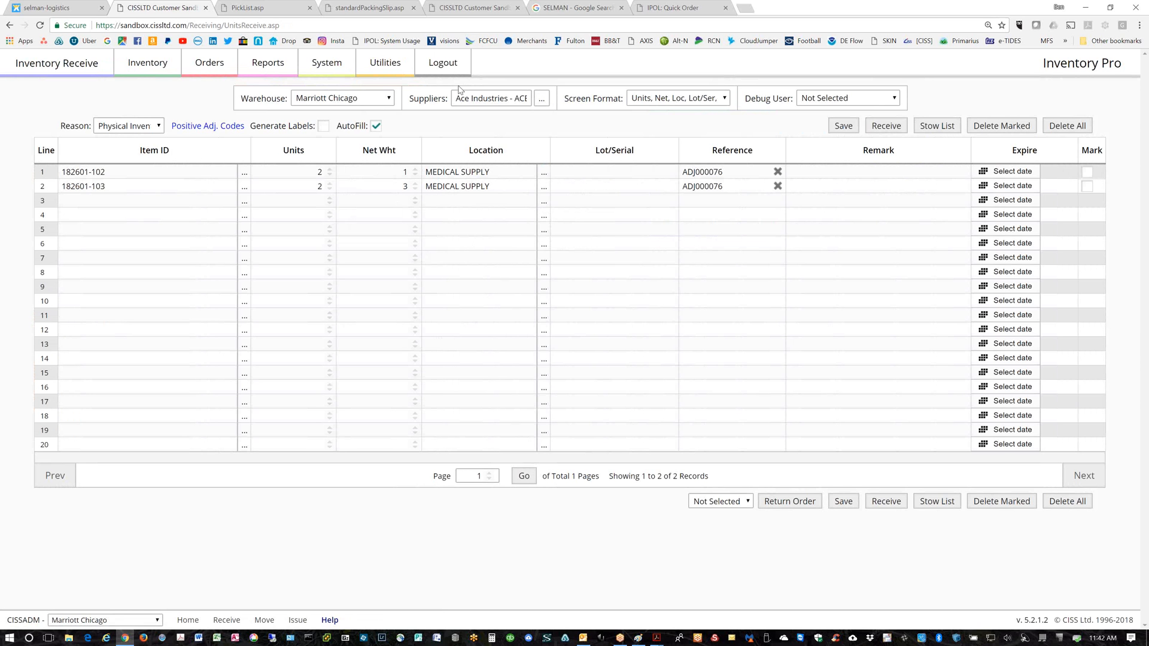
Go to Orders > Quick Order and show Previously Ordered Items in the cart view
{"action": "mouse_move", "coordinate": [220, 65]}
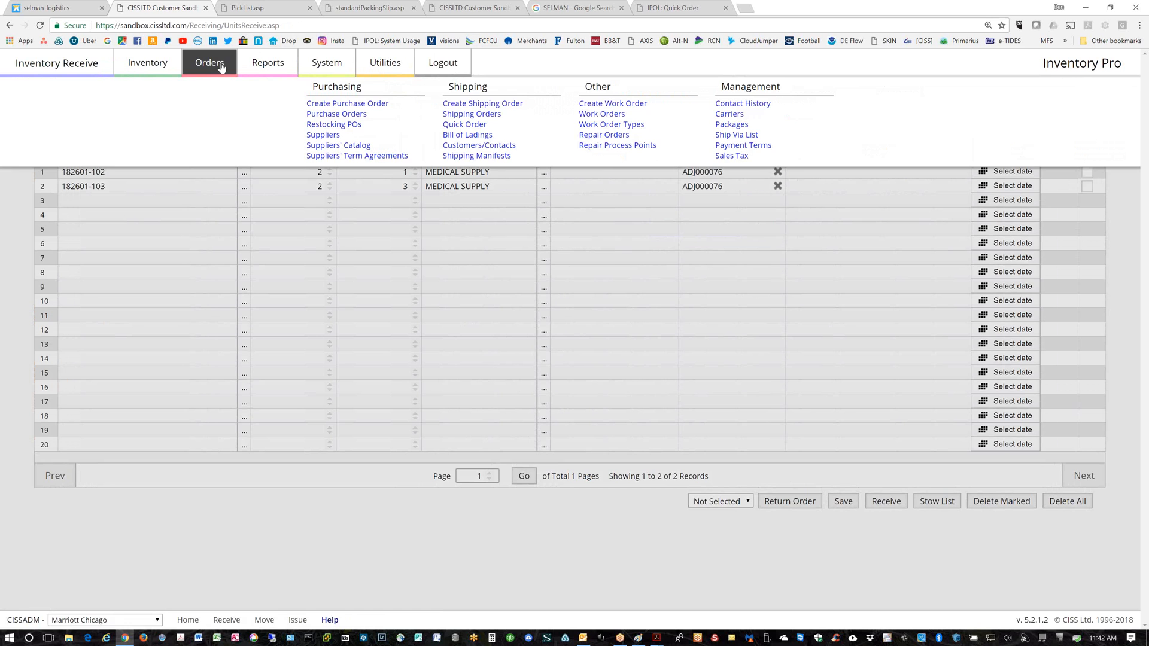
{"action": "left_click", "coordinate": [475, 125]}
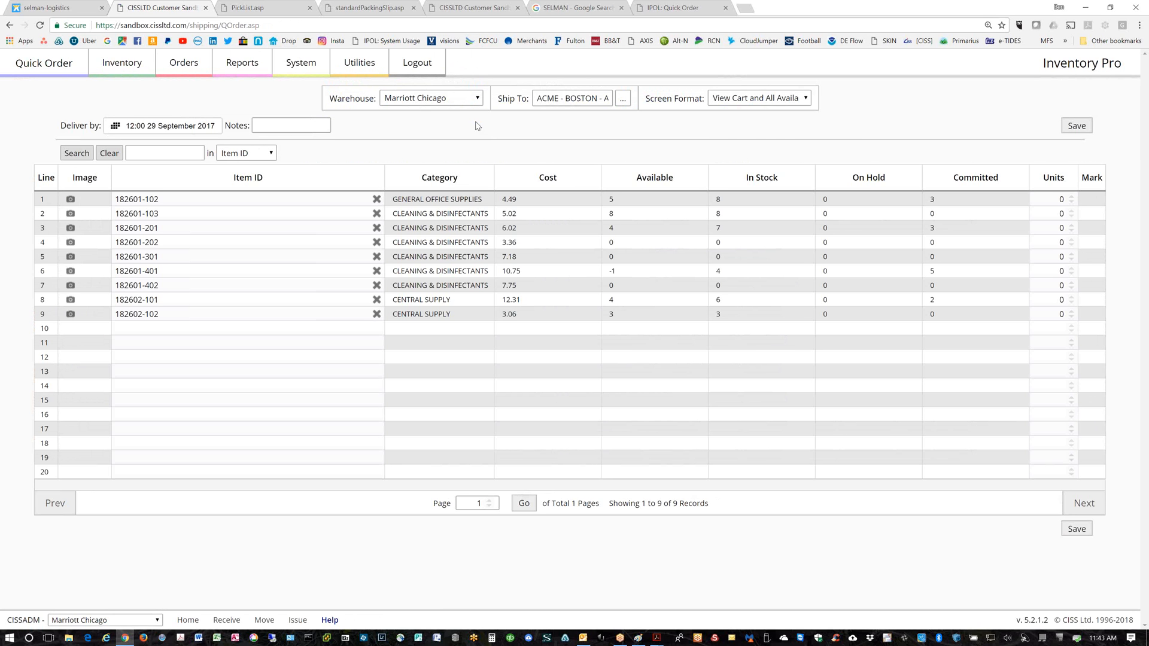
{"action": "left_click", "coordinate": [808, 101]}
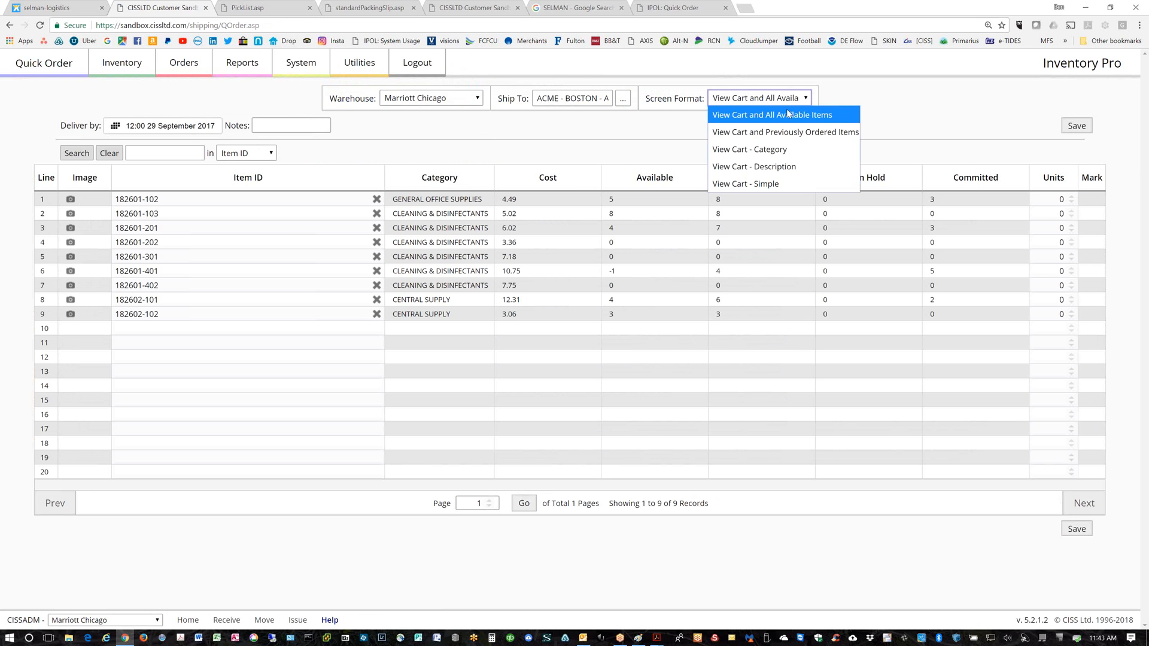
{"action": "left_click", "coordinate": [747, 132]}
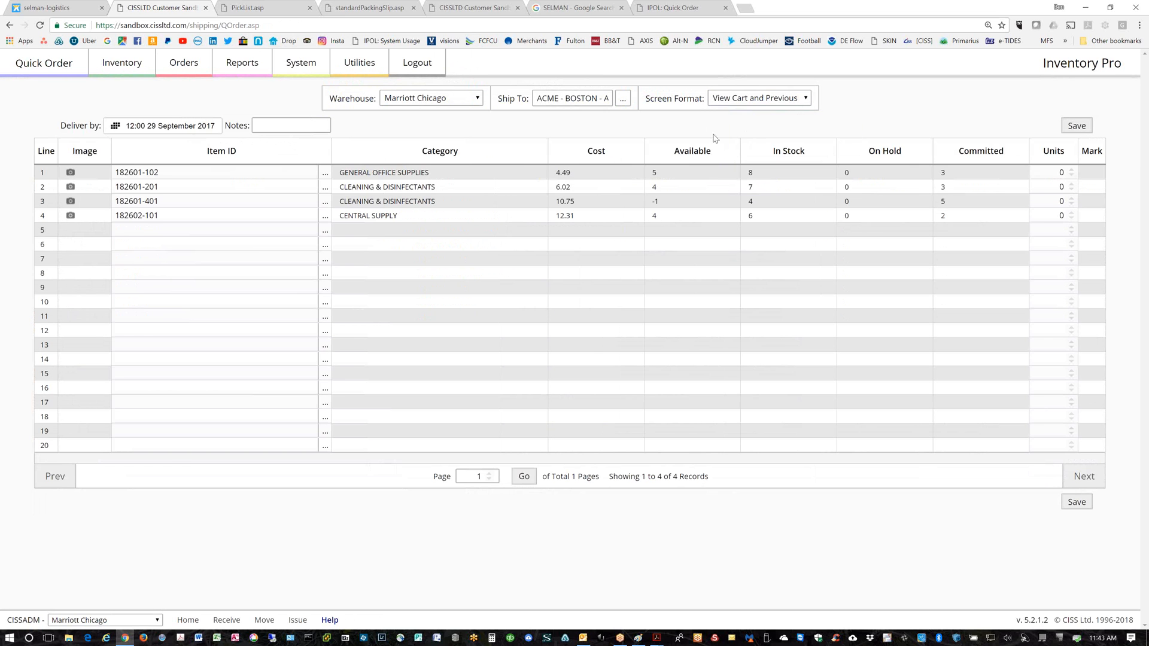
Switch the cart to View Cart - Simple, then open System > Admin Options
{"action": "left_click", "coordinate": [808, 100]}
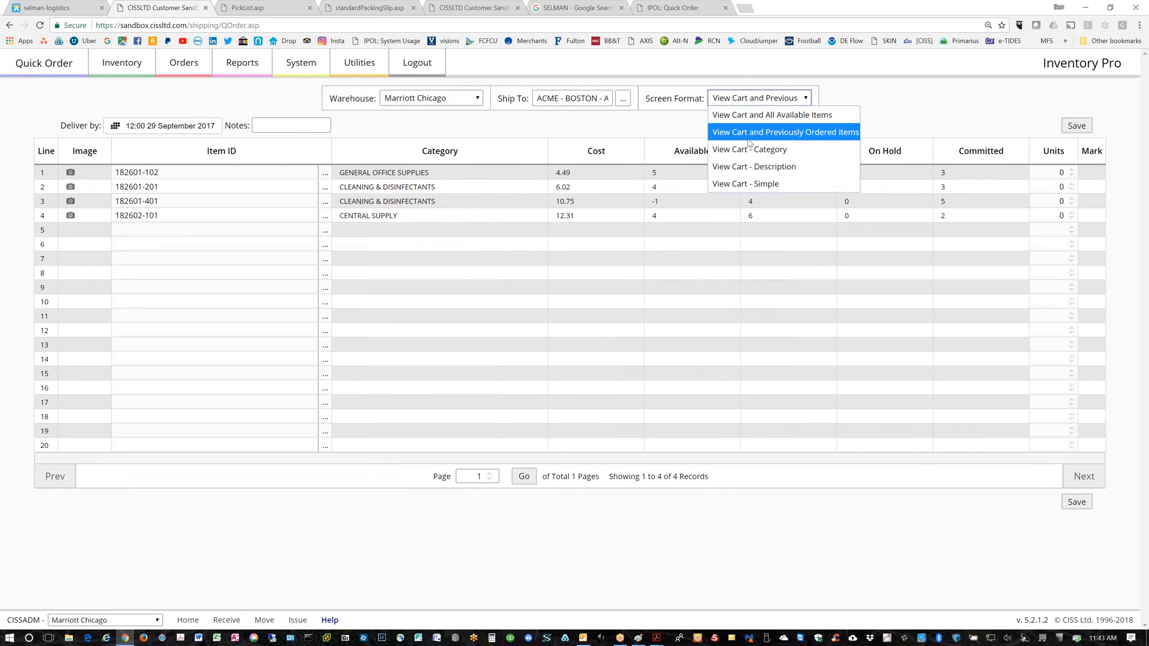
{"action": "left_click", "coordinate": [736, 185]}
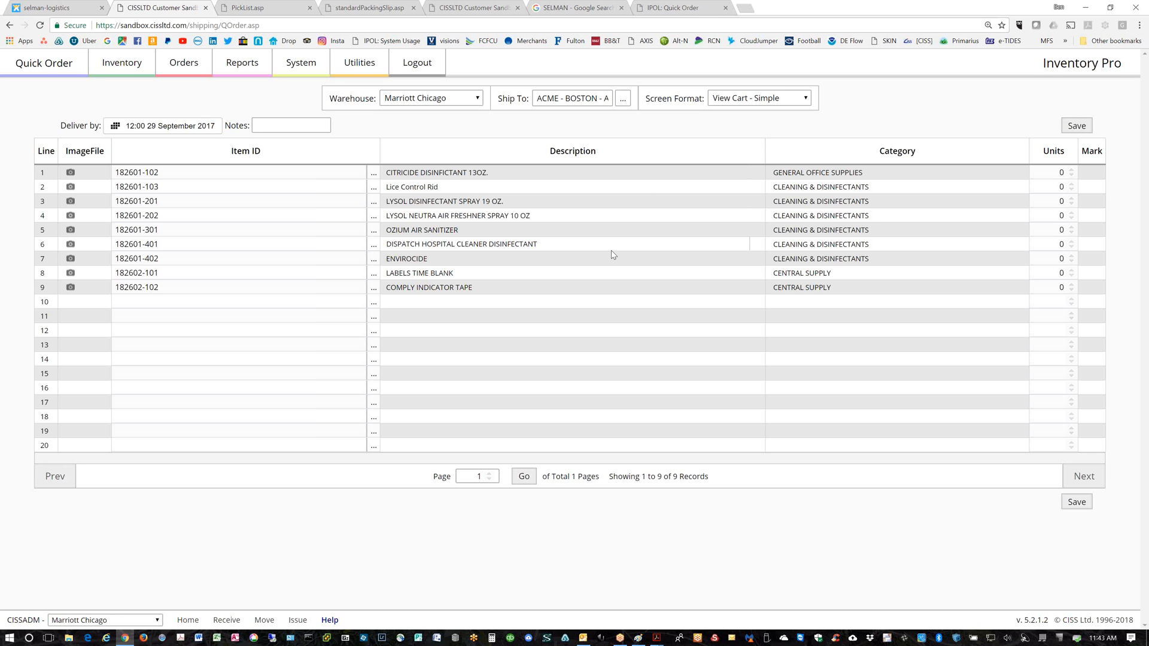
{"action": "left_click", "coordinate": [299, 68]}
{"action": "left_click", "coordinate": [593, 105]}
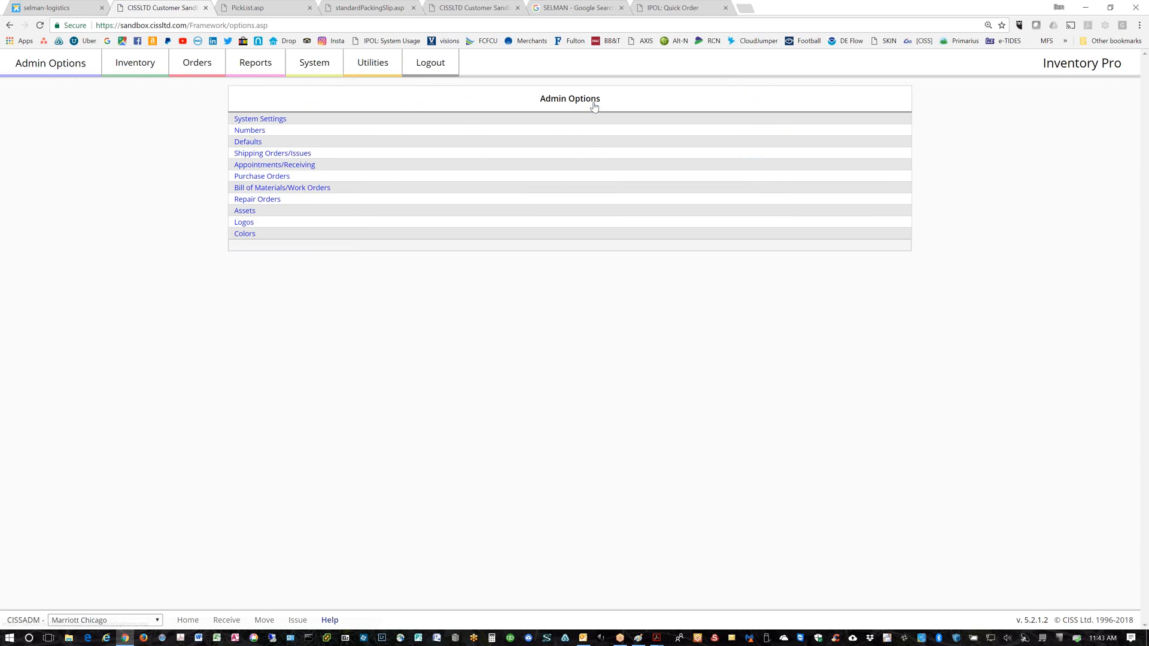
Under Shipping Orders/Issues, set Backorders (71) to 'Do not make shipping backorders'
{"action": "left_click", "coordinate": [283, 157]}
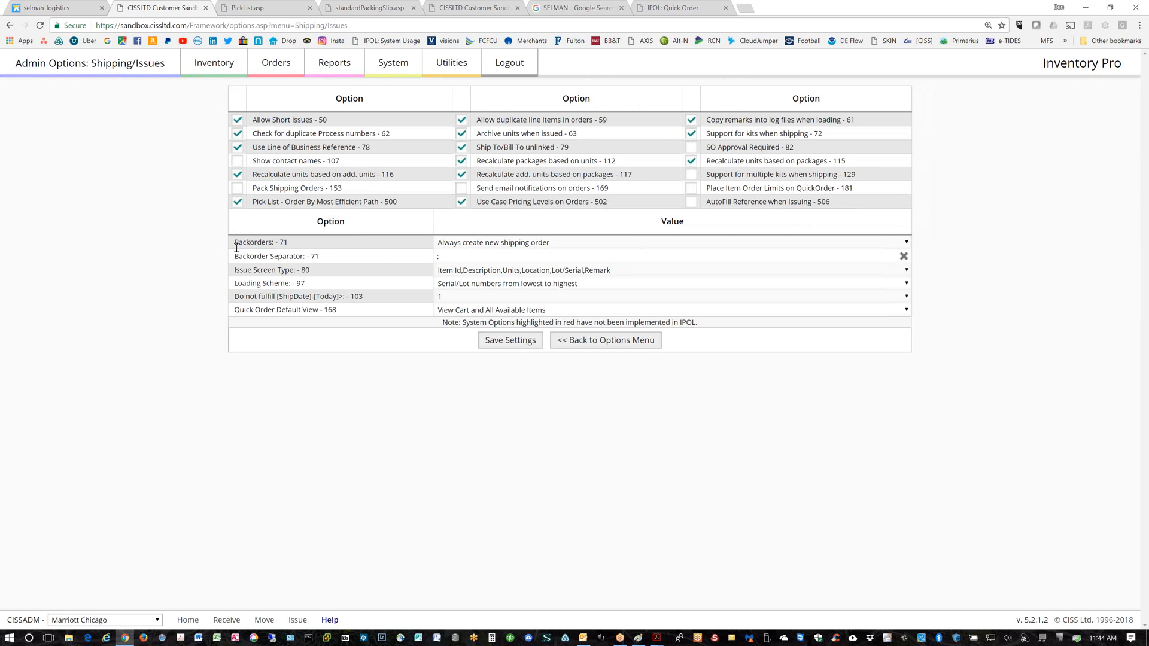
{"action": "triple_click", "coordinate": [258, 246]}
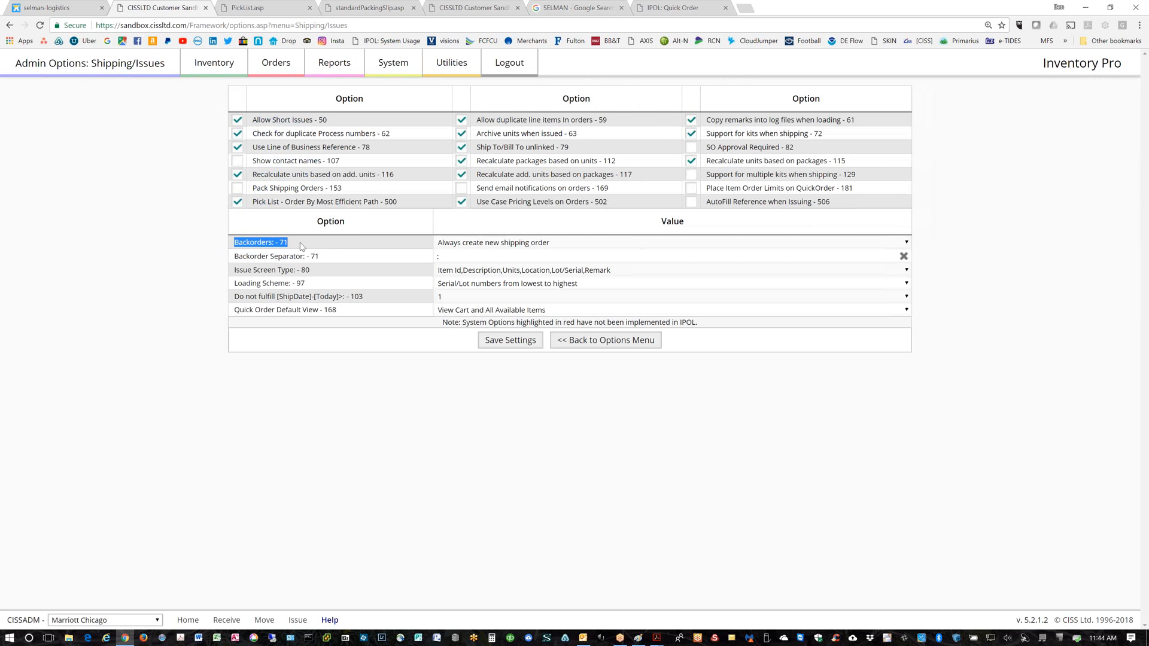
{"action": "left_click", "coordinate": [908, 242]}
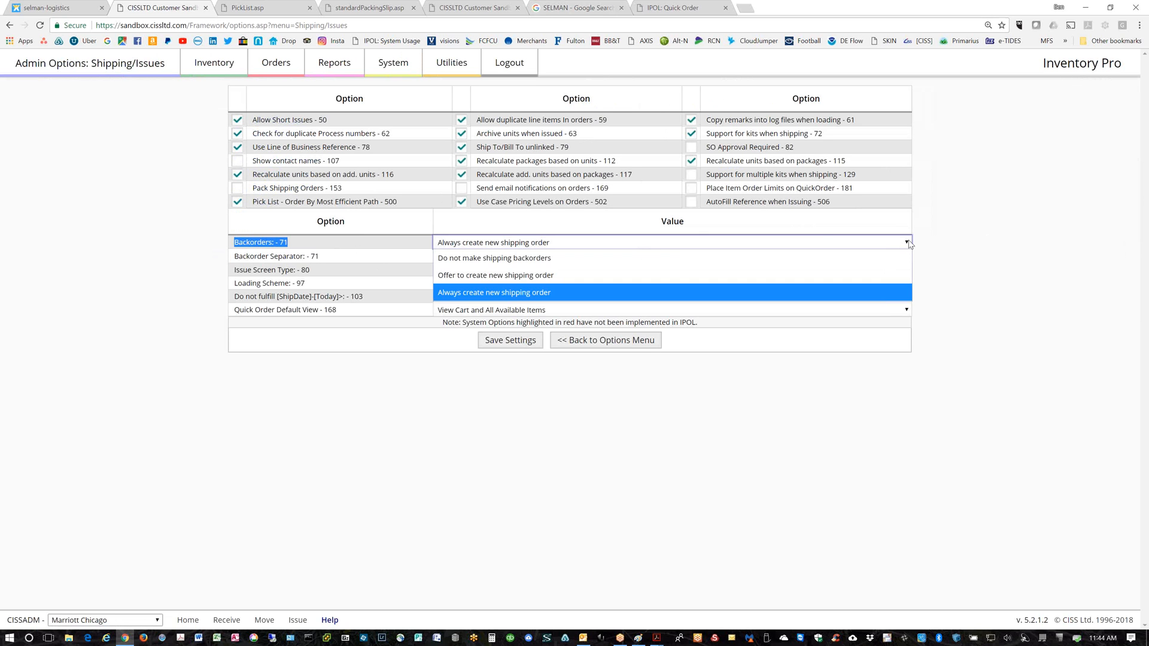
{"action": "left_click", "coordinate": [539, 260]}
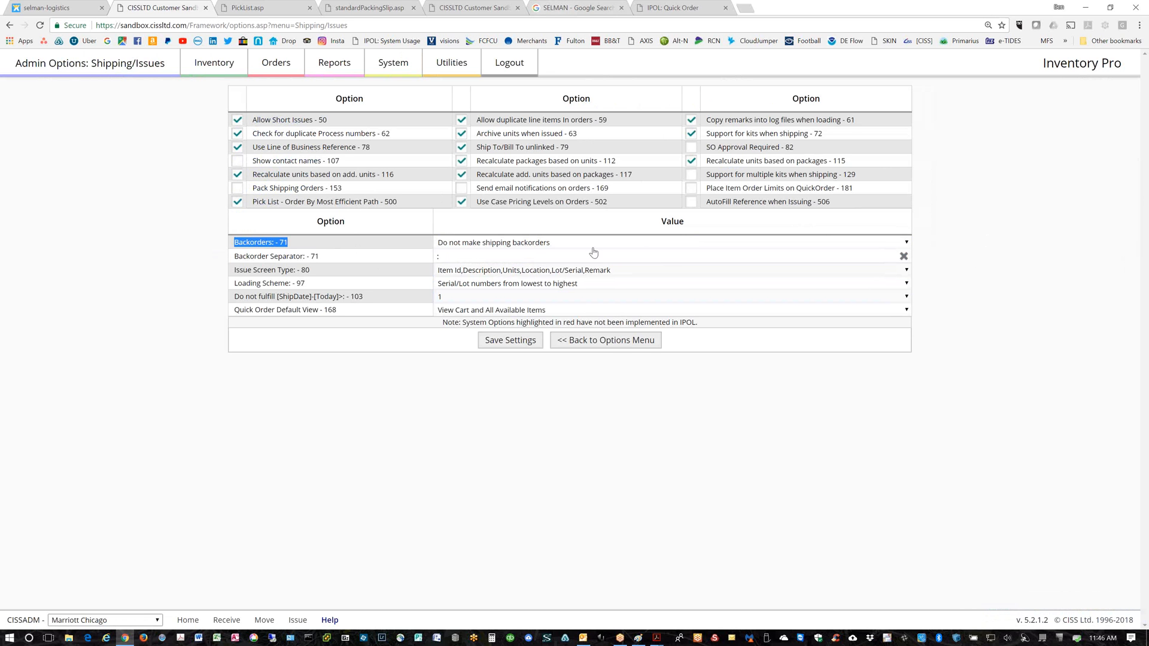
{"action": "left_click", "coordinate": [445, 64]}
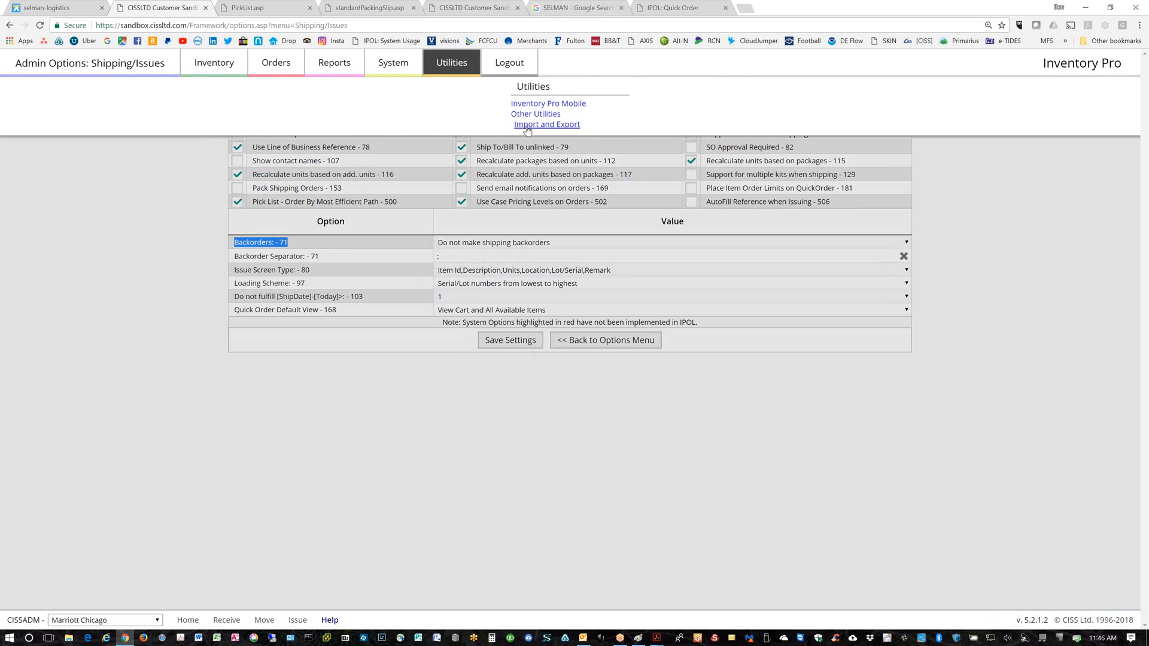
Open Utilities > Import and Export and download the Direct Receipt template as ARN Template (1).csv
{"action": "left_click", "coordinate": [542, 123]}
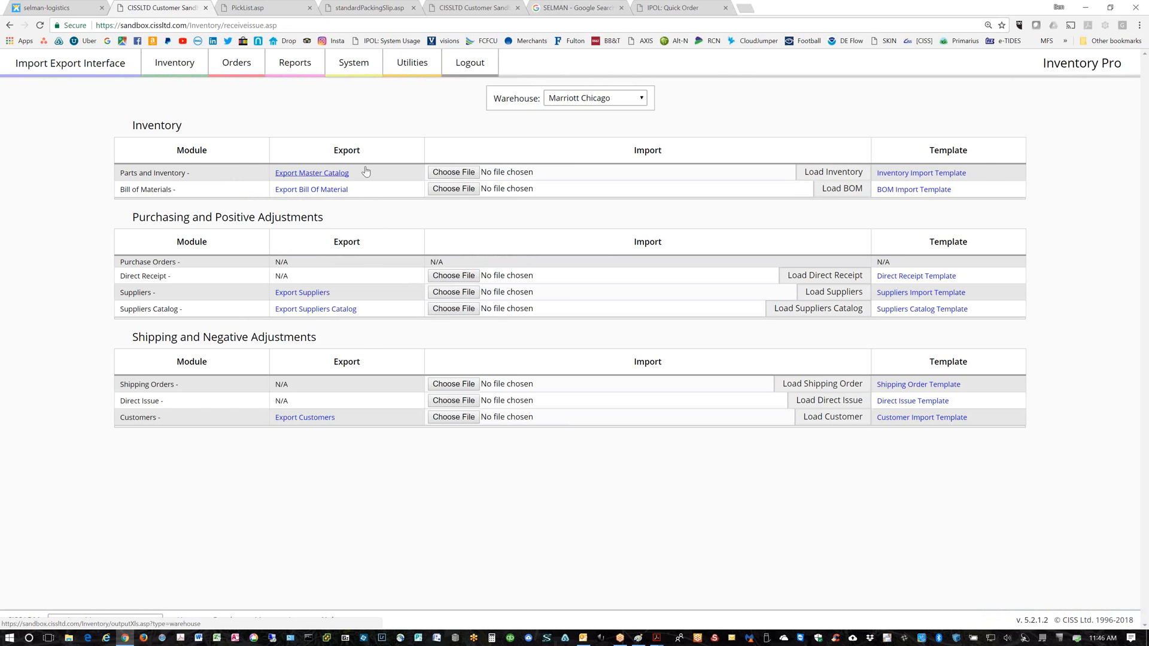
{"action": "left_click_drag", "start_coordinate": [982, 172], "coordinate": [122, 172]}
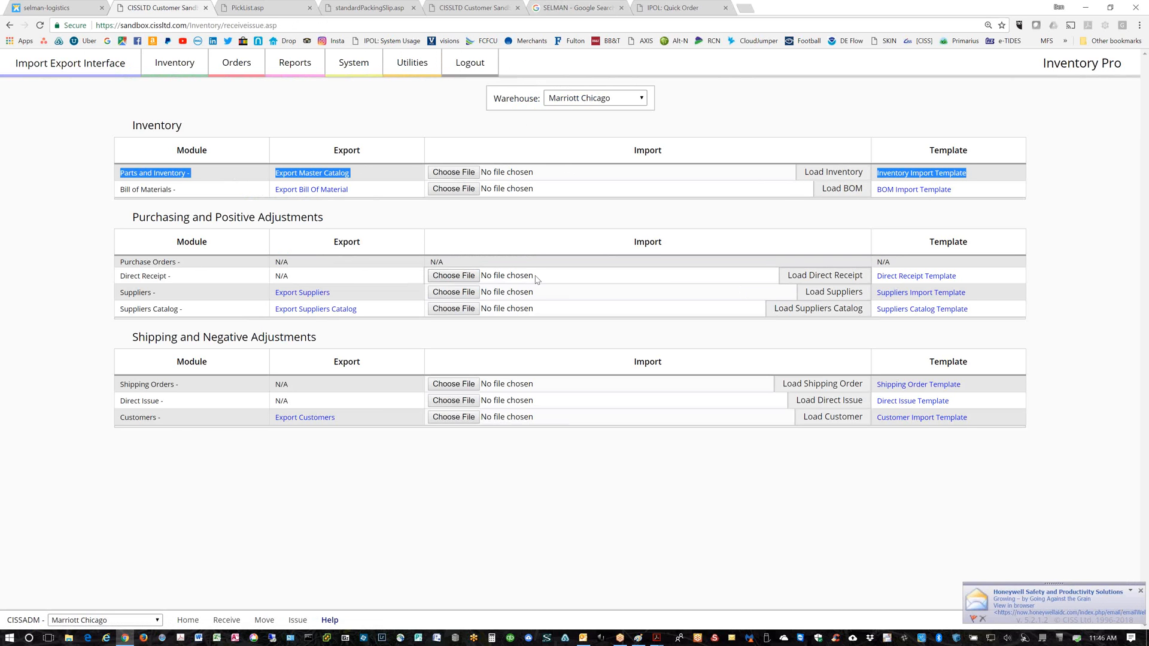
{"action": "left_click", "coordinate": [896, 275]}
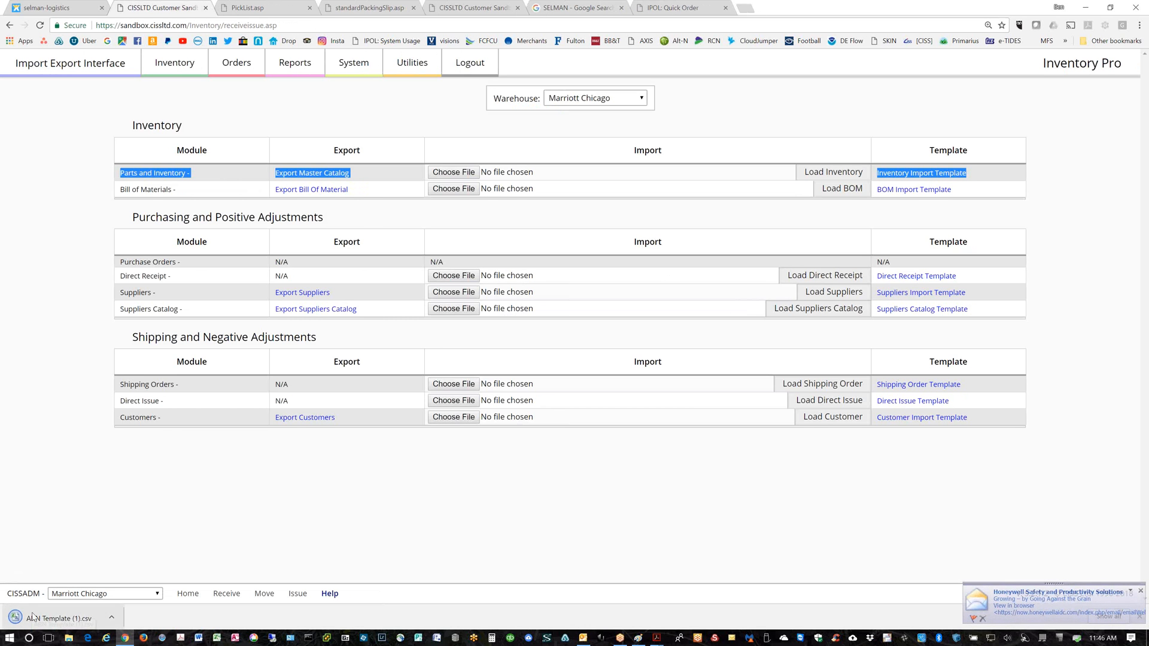
Open ARN Template (1).csv in Excel, review its ItemID through Warehouse ID headers, then minimize it
{"action": "left_click", "coordinate": [33, 617]}
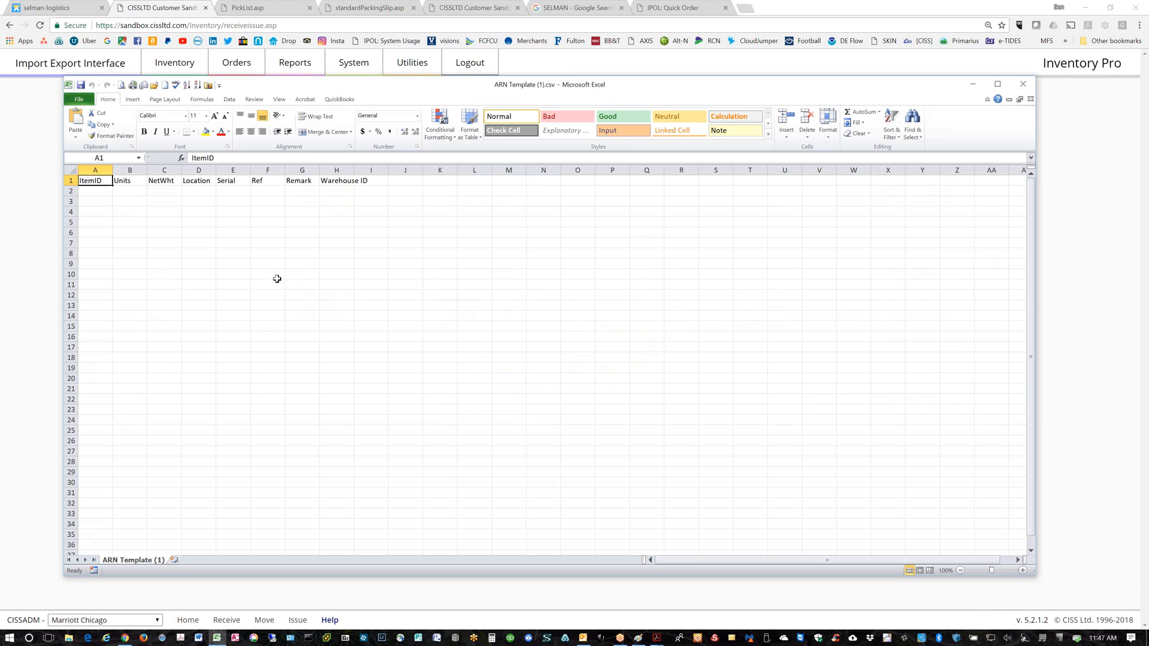
{"action": "left_click", "coordinate": [973, 85]}
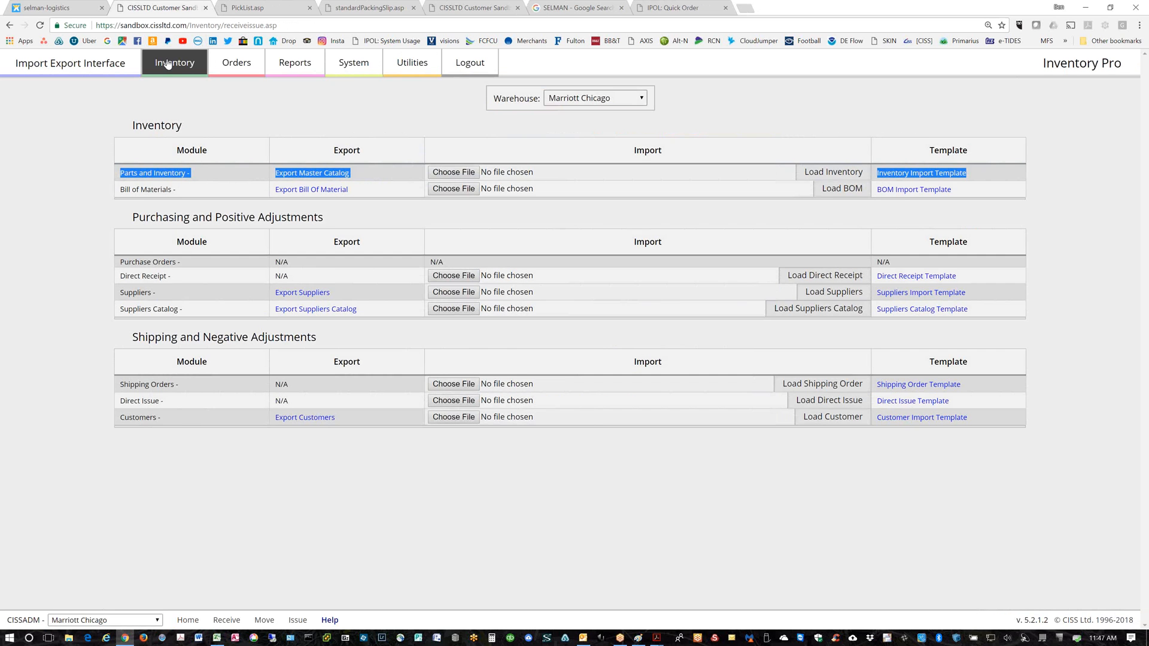
Show the Item Master List for All Warehouses
{"action": "mouse_move", "coordinate": [168, 64]}
{"action": "left_click", "coordinate": [333, 102]}
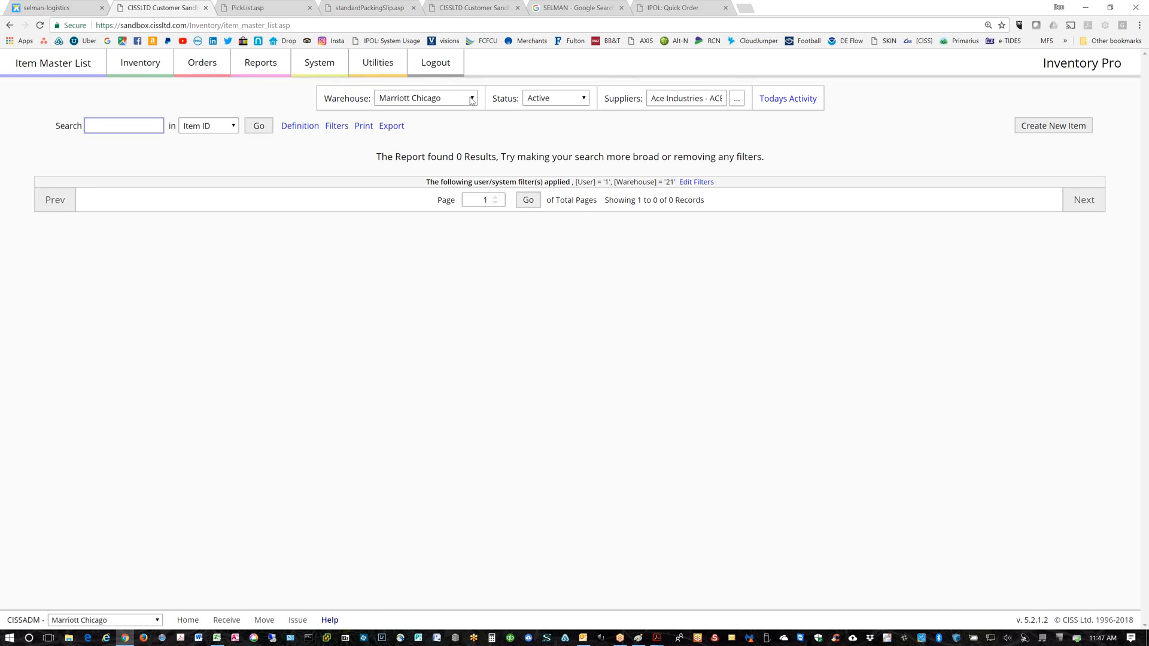
{"action": "left_click", "coordinate": [474, 100]}
{"action": "left_click", "coordinate": [410, 114]}
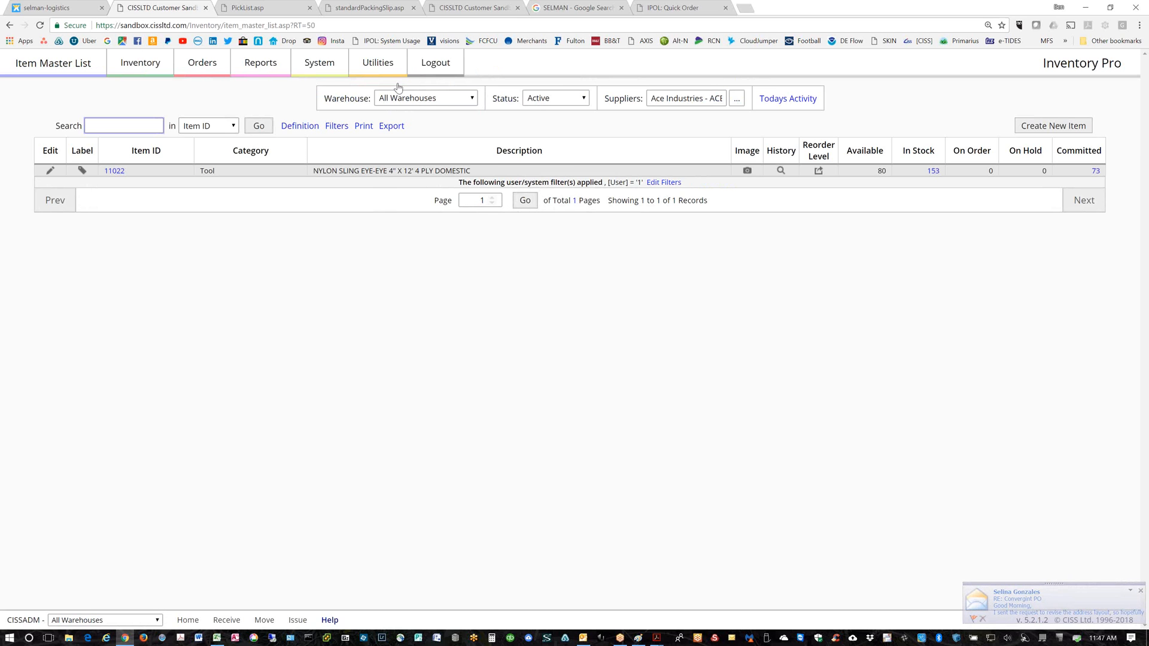
Log out and back in, then open item 000-0001, First Aid Kit 1, for editing
{"action": "left_click", "coordinate": [439, 68]}
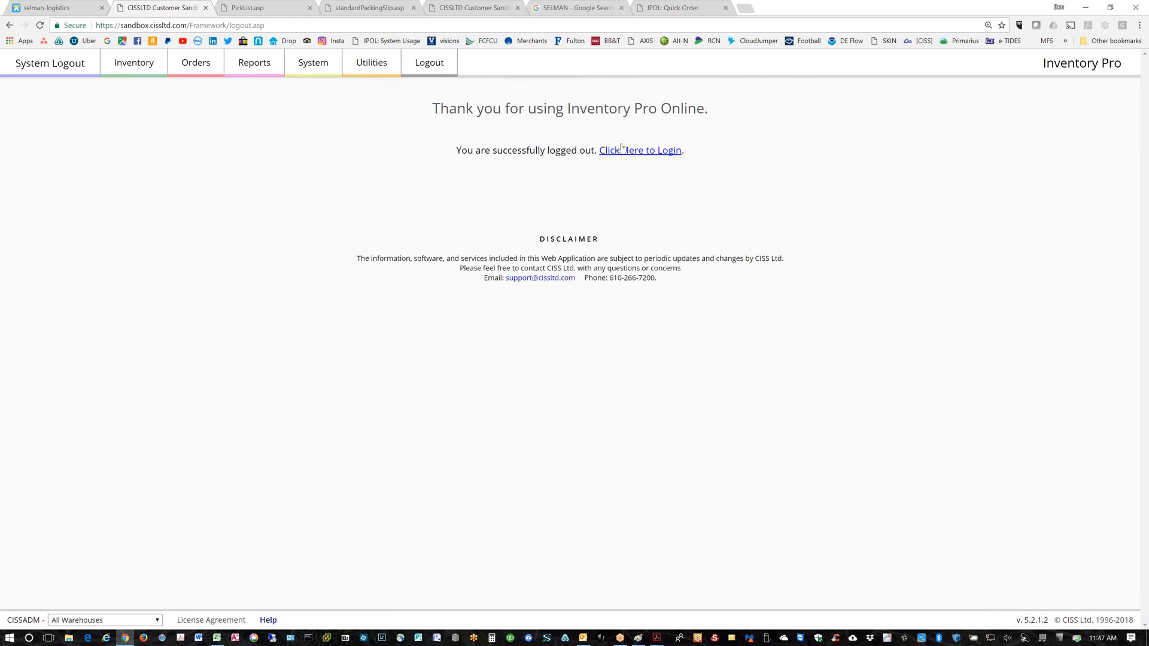
{"action": "left_click", "coordinate": [623, 148]}
{"action": "key", "text": "Return"}
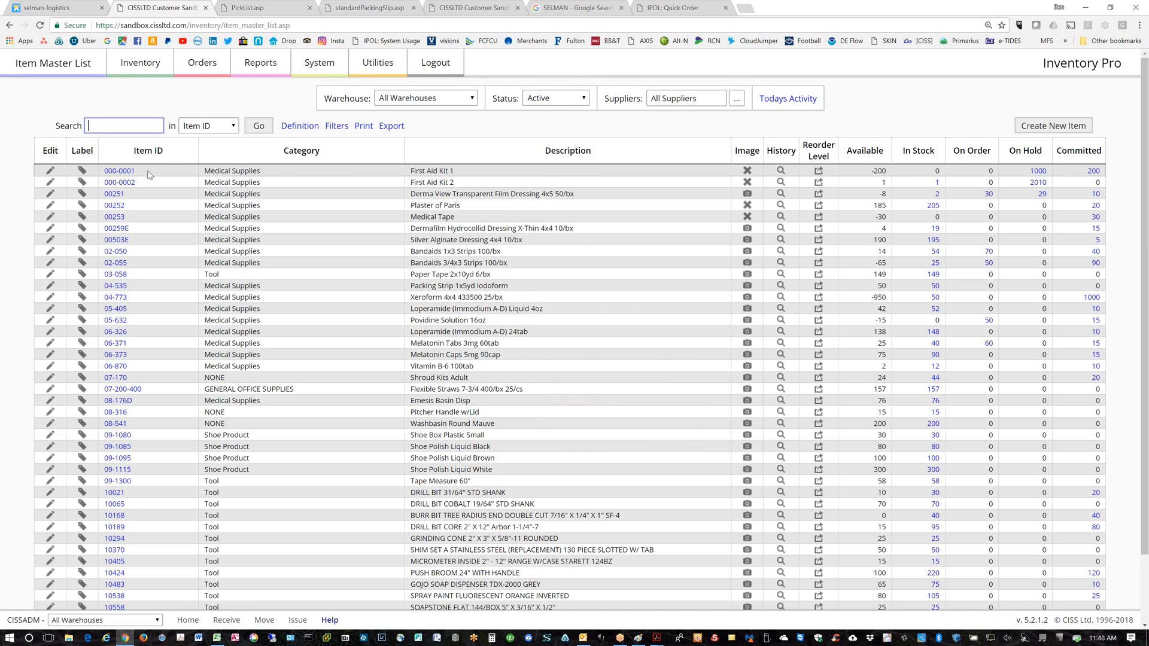
{"action": "left_click", "coordinate": [50, 172]}
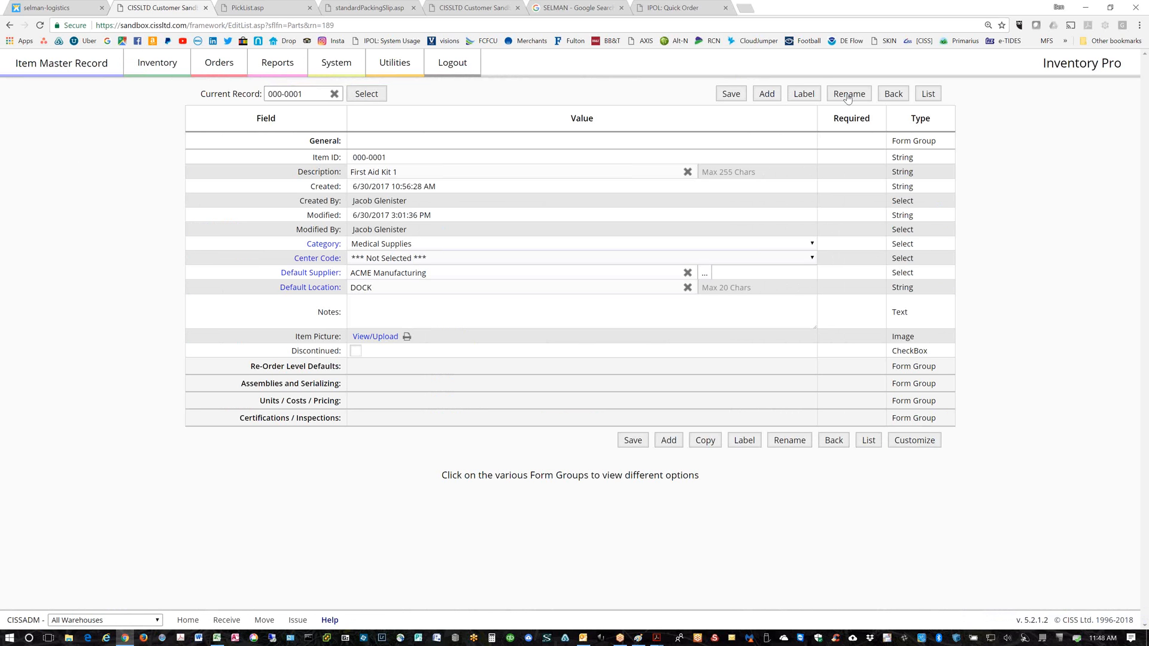
Copy item 000-0001 as a new item with ID 000-0001-Left, abandoning a second copy attempt
{"action": "left_click", "coordinate": [705, 441]}
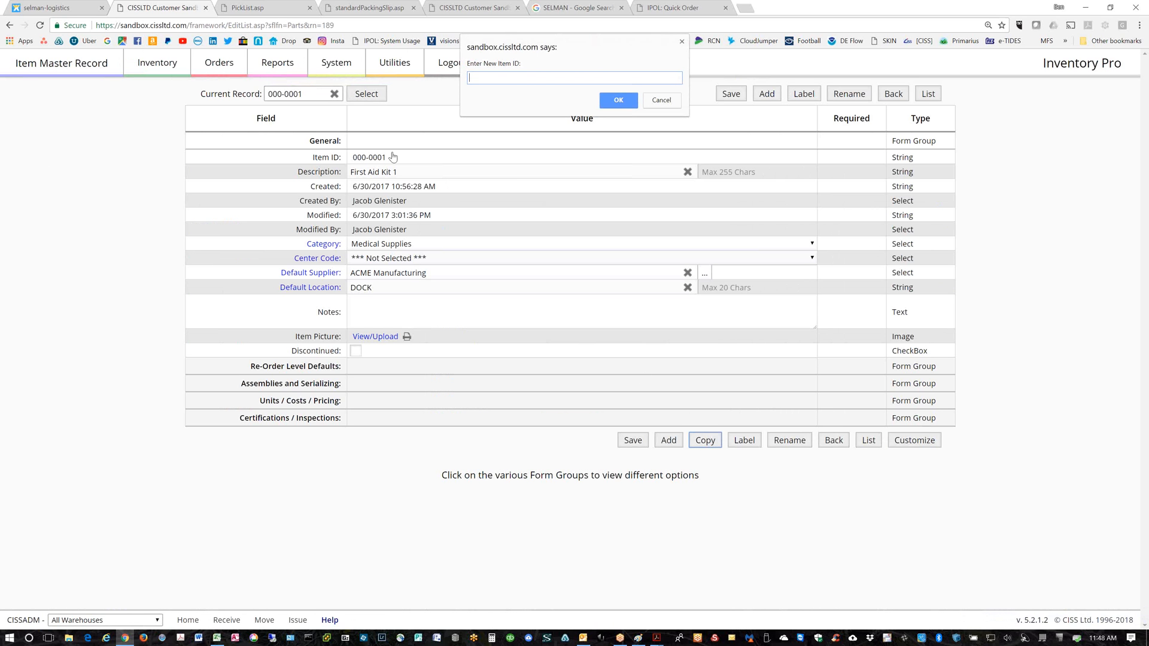
{"action": "type", "text": "000-0001-Left"}
{"action": "left_click", "coordinate": [617, 104]}
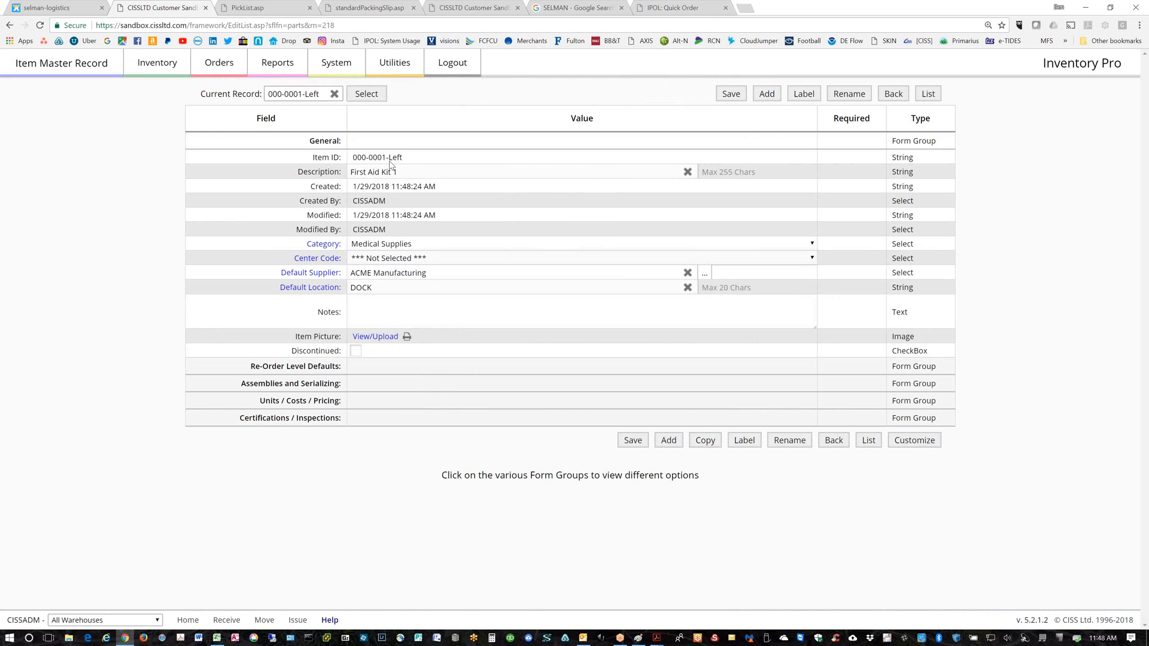
{"action": "left_click", "coordinate": [705, 441]}
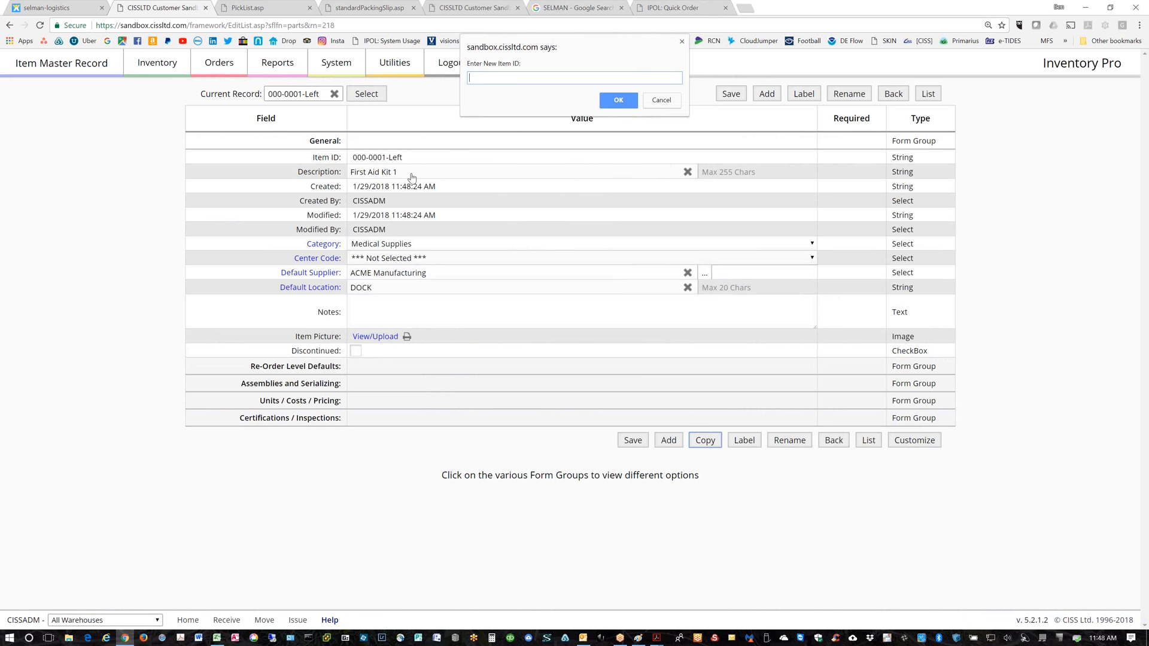
{"action": "left_click", "coordinate": [658, 101]}
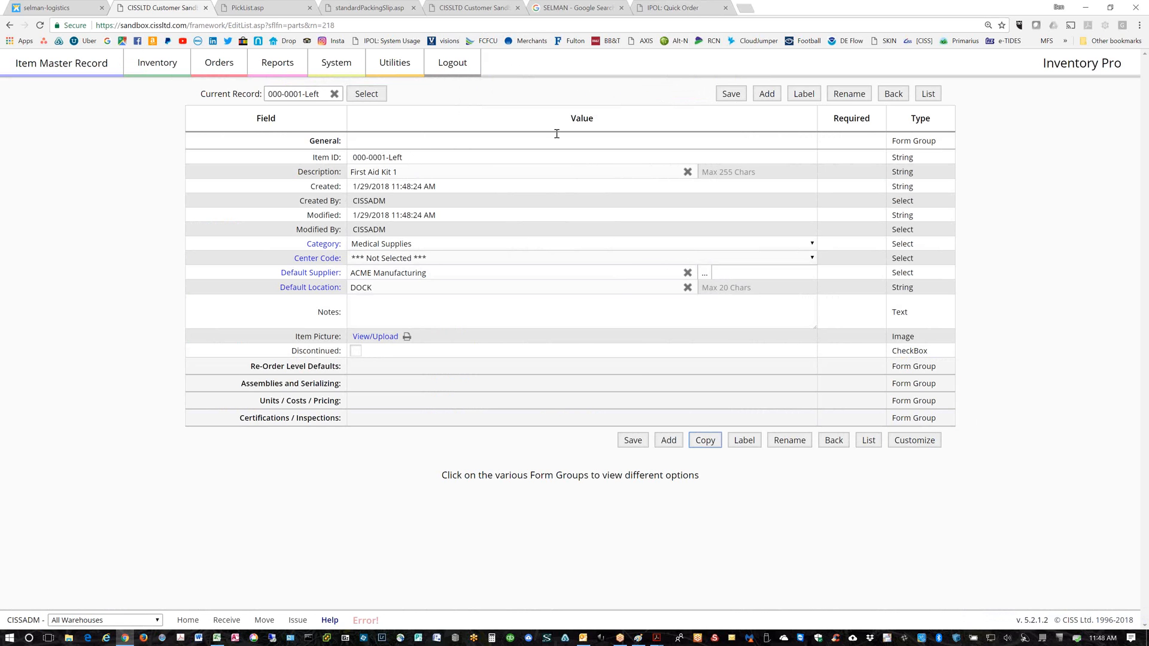
Change the new item's description to 'Left side console', save it, and start a blank record
{"action": "left_click", "coordinate": [403, 172]}
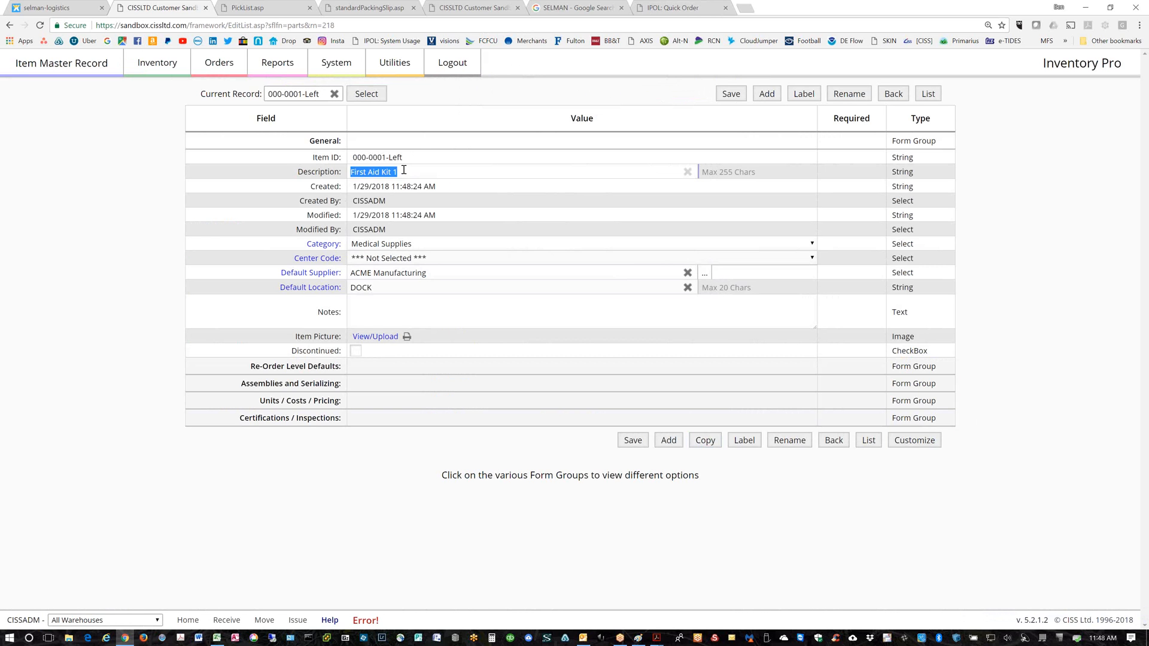
{"action": "type", "text": "Left side console"}
{"action": "left_click", "coordinate": [731, 95]}
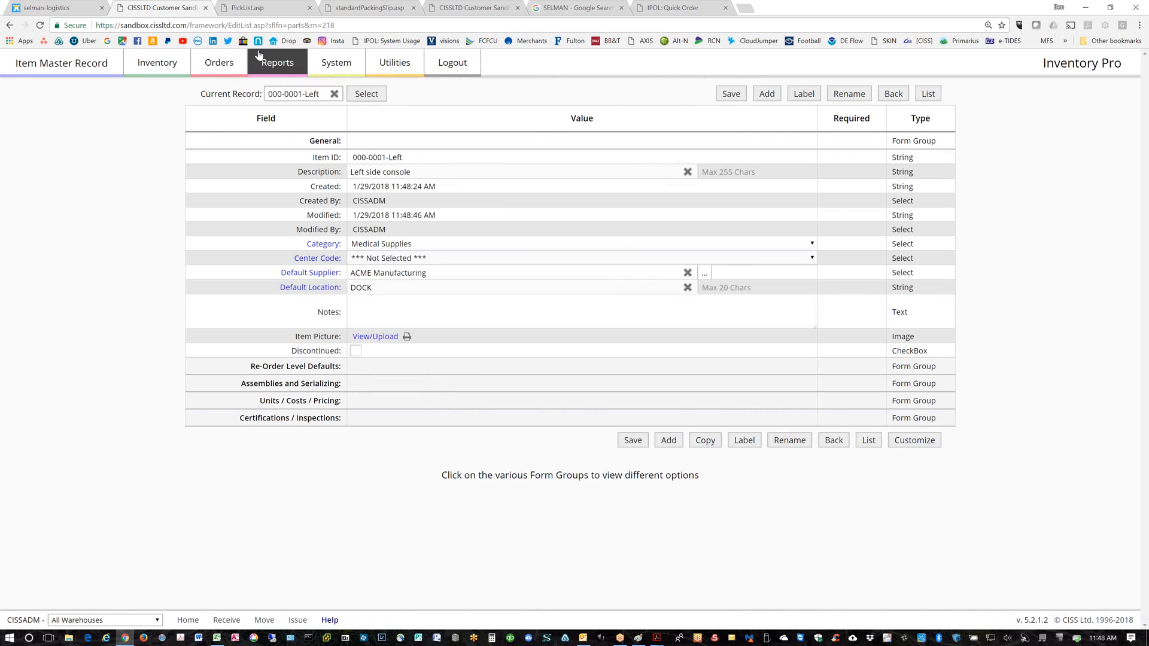
{"action": "left_click", "coordinate": [767, 96]}
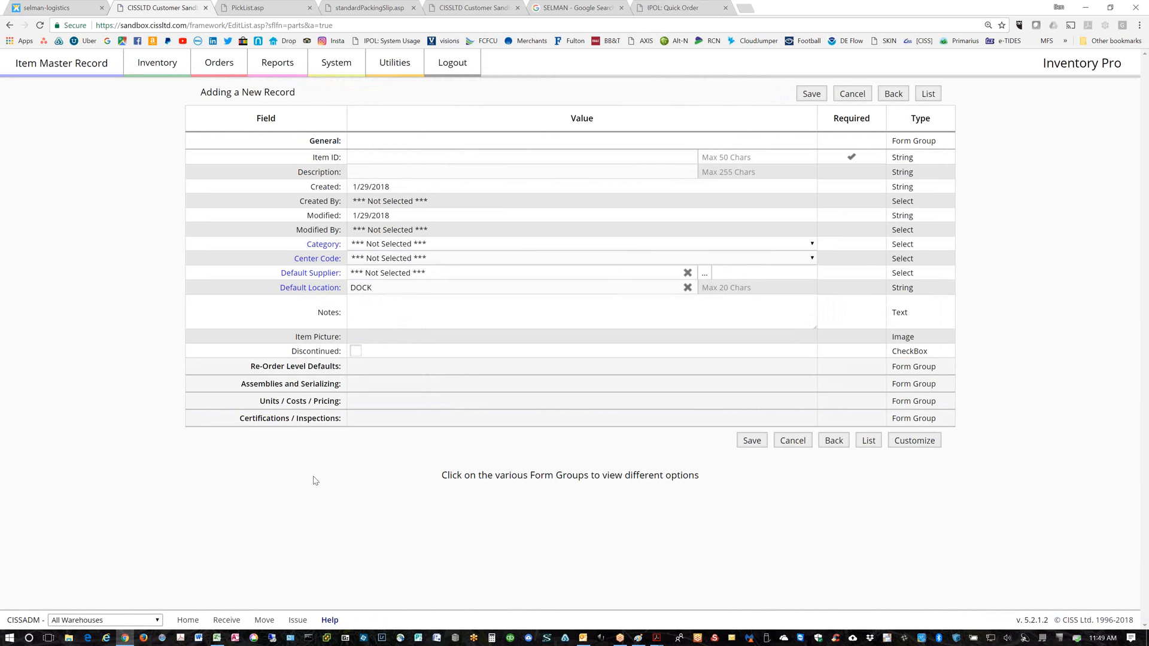
Save new item 000-pason described as 'right sode console' and return to the Item Master List
{"action": "left_click", "coordinate": [370, 153]}
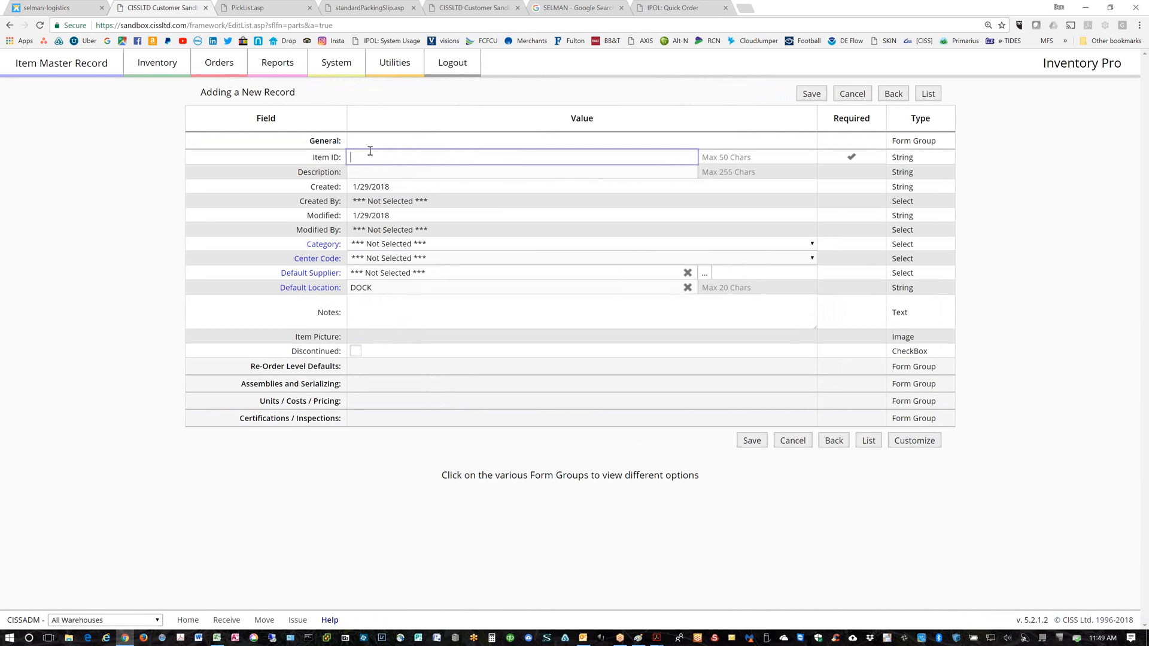
{"action": "type", "text": "000-pason"}
{"action": "key", "text": "Tab"}
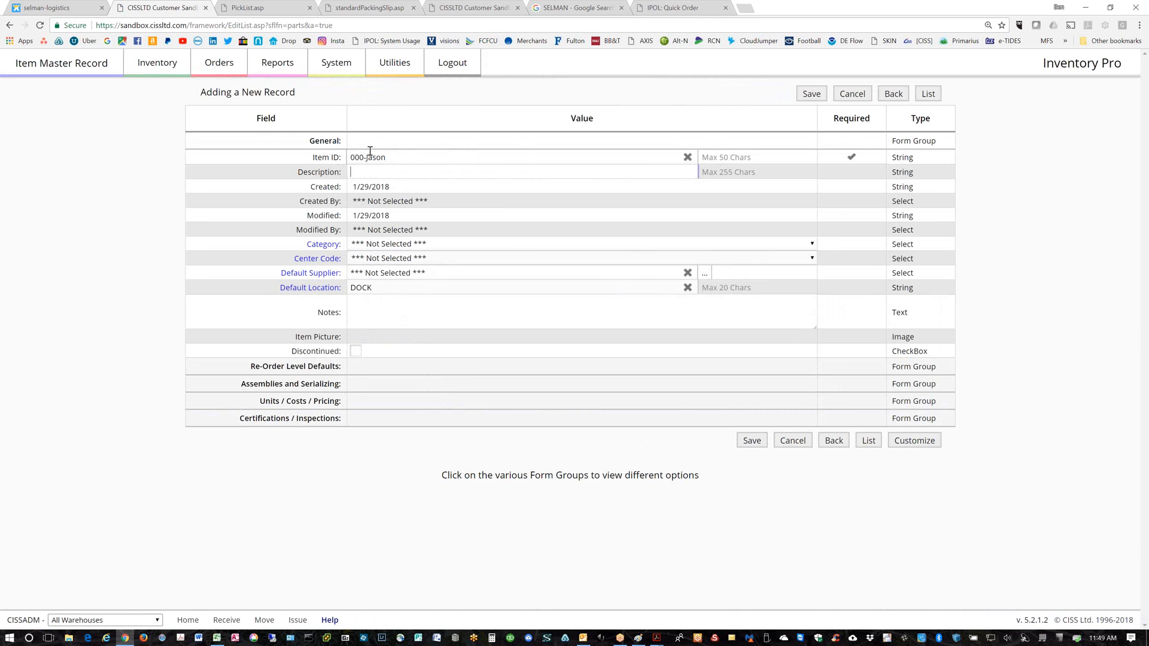
{"action": "type", "text": "right sode console"}
{"action": "left_click", "coordinate": [812, 94]}
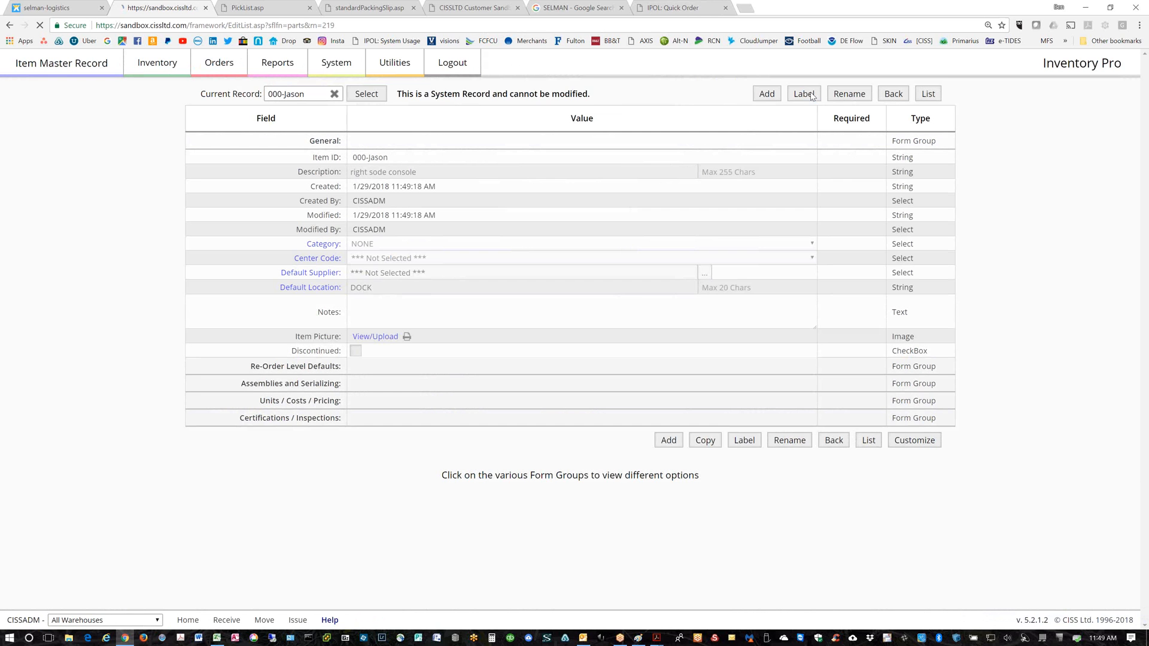
{"action": "left_click", "coordinate": [928, 94]}
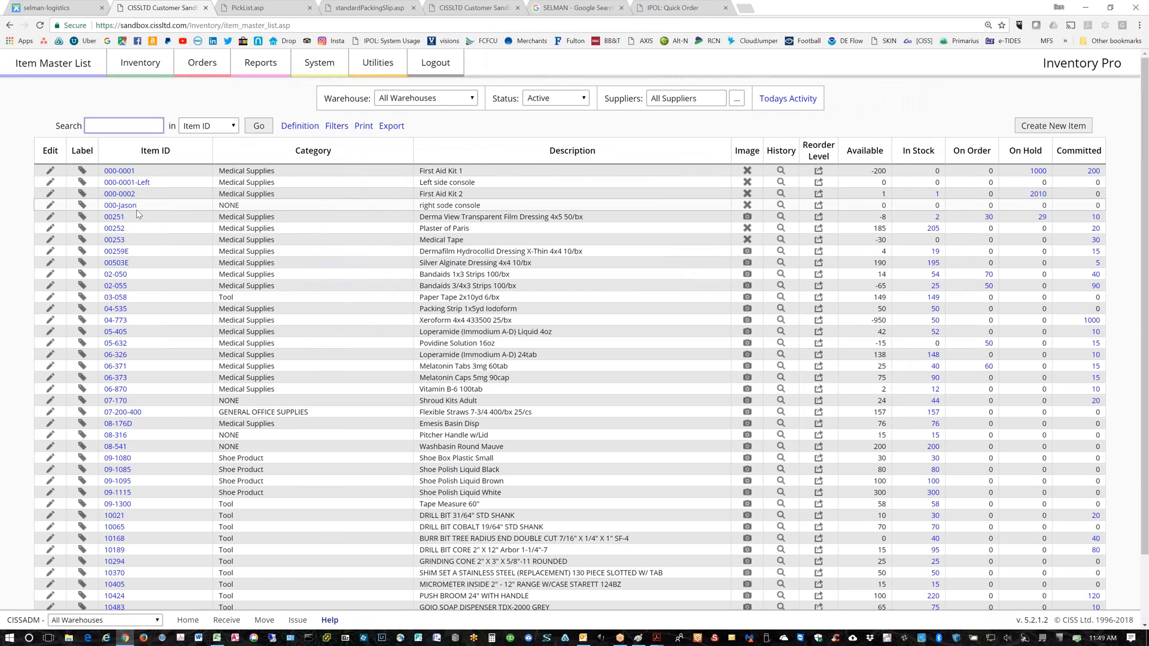
{"action": "left_click_drag", "start_coordinate": [137, 205], "coordinate": [103, 206]}
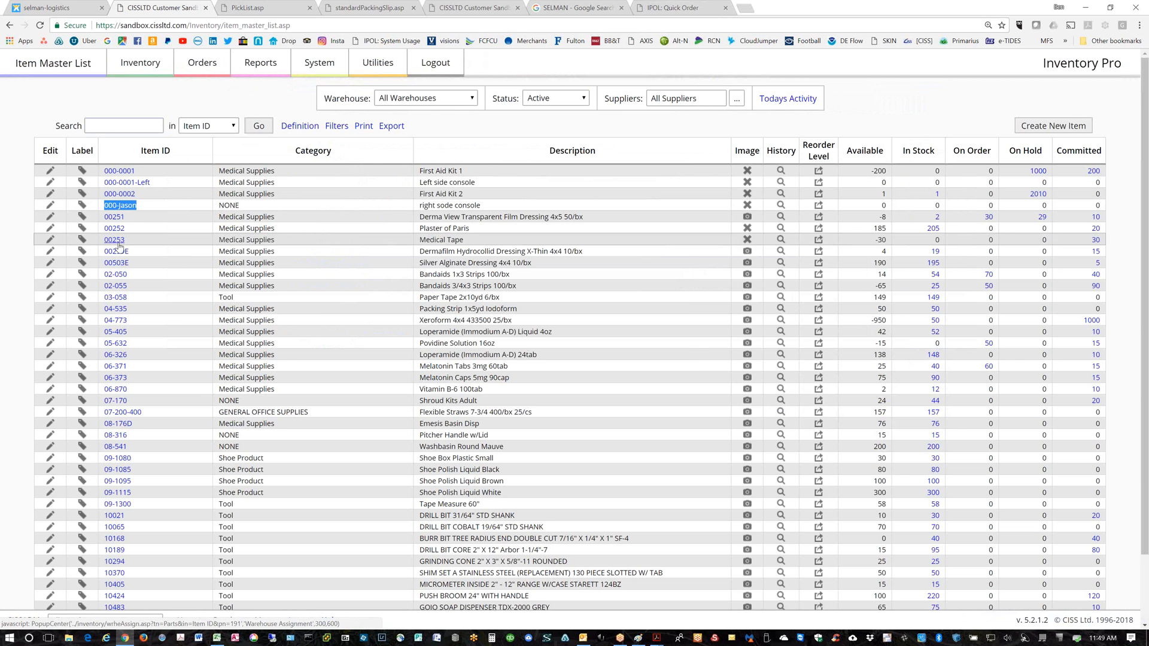
{"action": "left_click", "coordinate": [118, 206]}
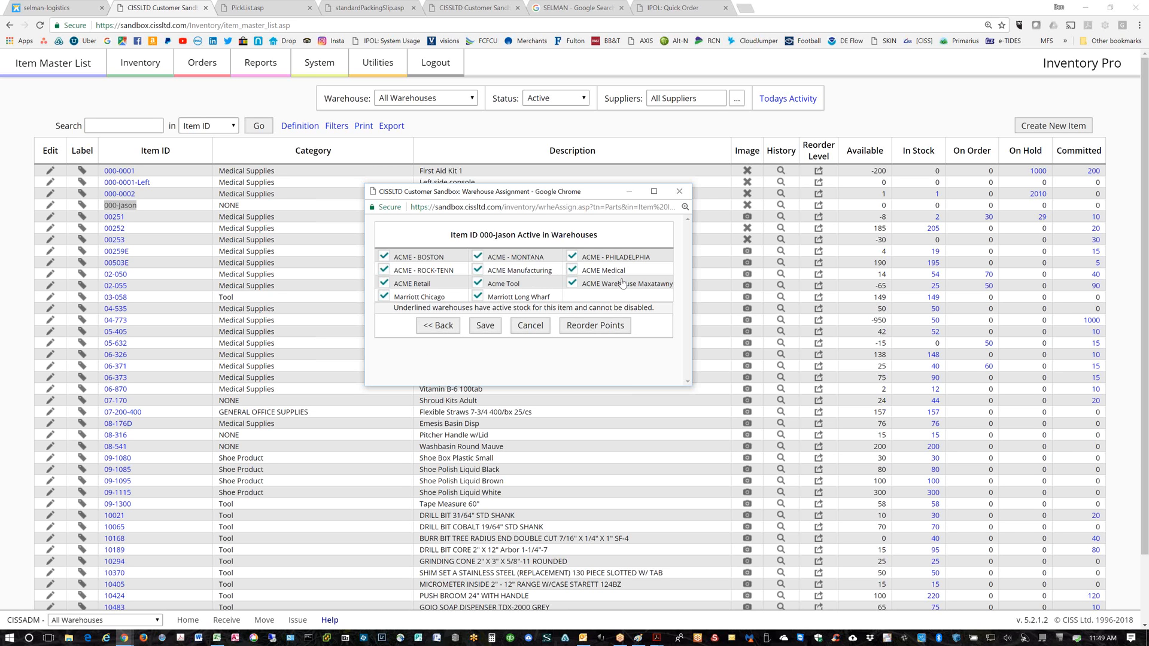
{"action": "left_click", "coordinate": [384, 256]}
{"action": "left_click", "coordinate": [384, 270]}
{"action": "left_click", "coordinate": [383, 283]}
{"action": "left_click", "coordinate": [383, 296]}
{"action": "left_click", "coordinate": [517, 328]}
{"action": "left_click", "coordinate": [679, 191]}
{"action": "left_click", "coordinate": [317, 63]}
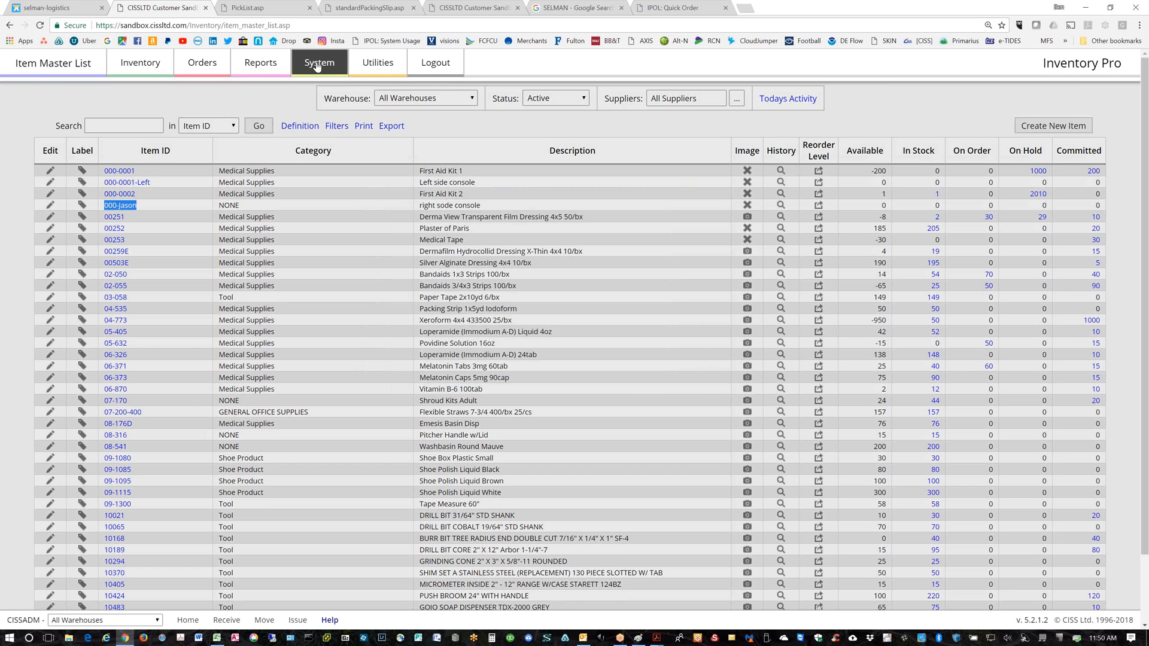
Check the Admin Options Defaults, then highlight System Settings' 'Restrict New Parts From Being Turned On' option
{"action": "left_click", "coordinate": [606, 104]}
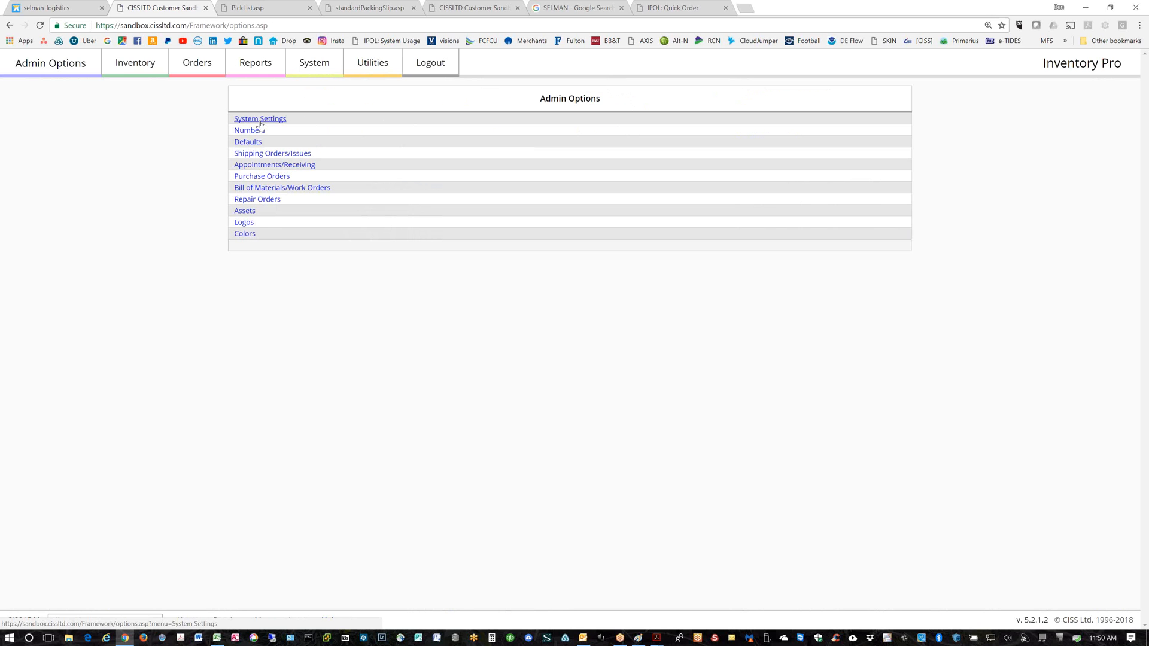
{"action": "left_click", "coordinate": [247, 142]}
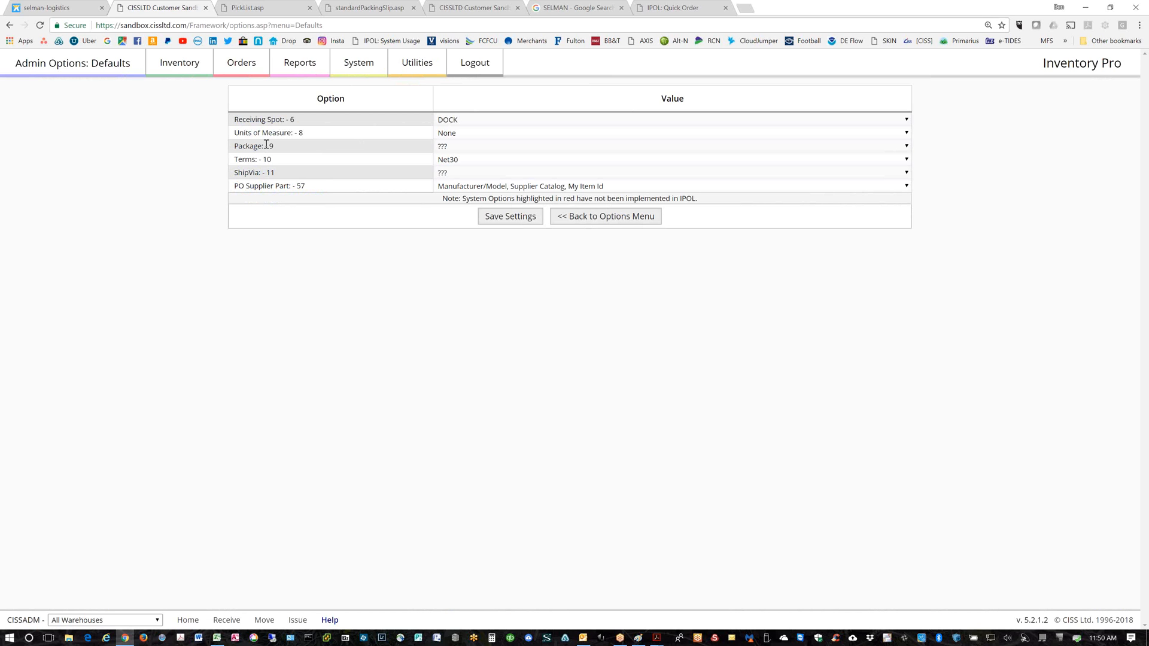
{"action": "left_click", "coordinate": [10, 27]}
{"action": "left_click", "coordinate": [235, 121]}
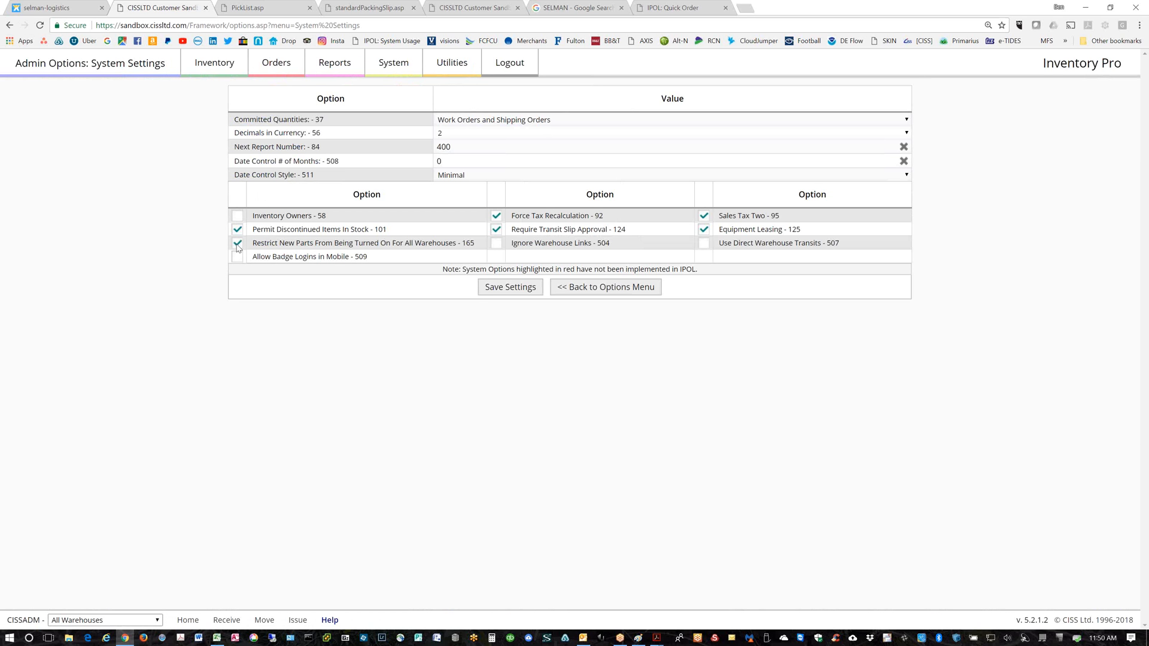
{"action": "left_click_drag", "start_coordinate": [255, 244], "coordinate": [483, 248]}
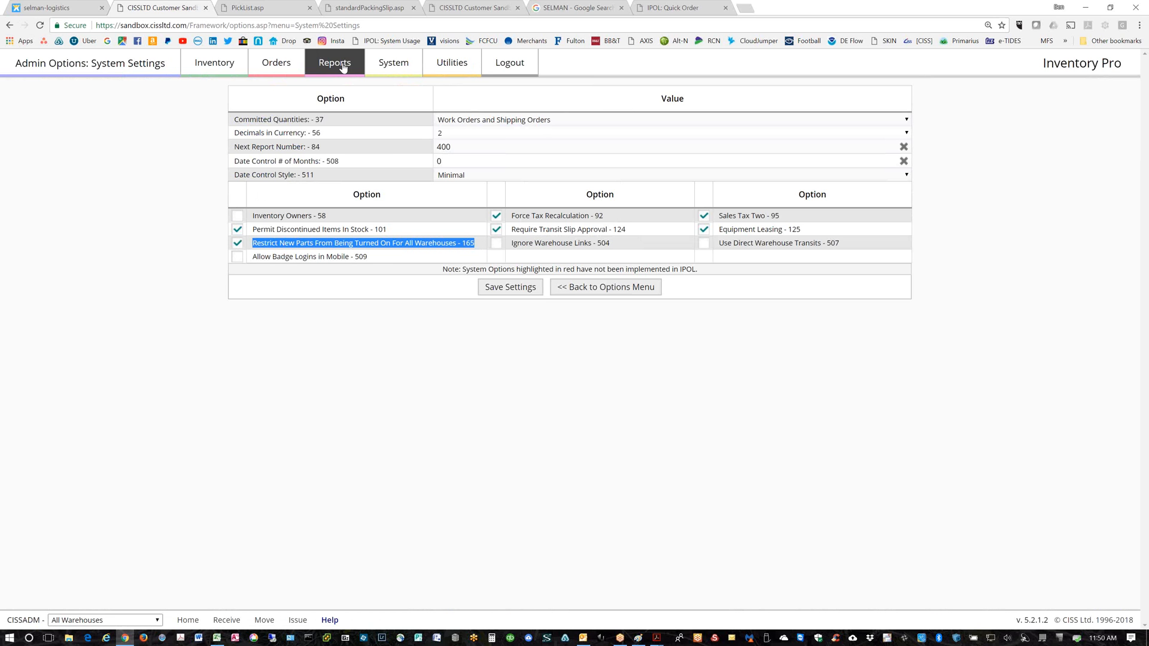
{"action": "left_click", "coordinate": [272, 64]}
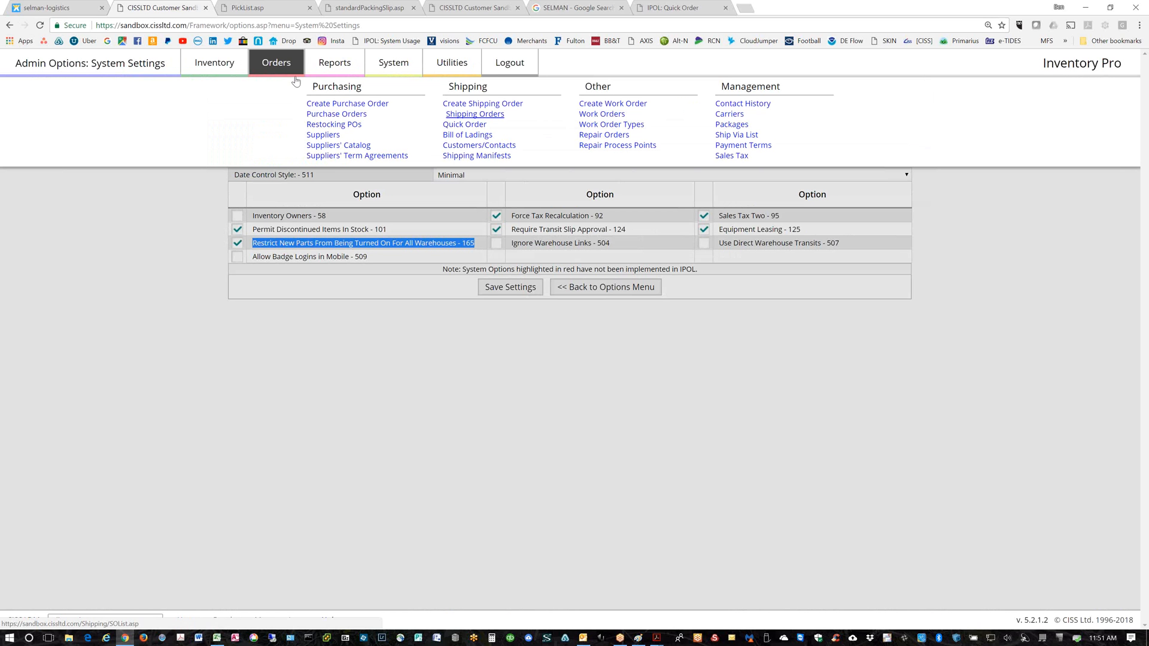
Open the shipping orders list and preview the packing slip for SO-15-000044
{"action": "left_click", "coordinate": [466, 115]}
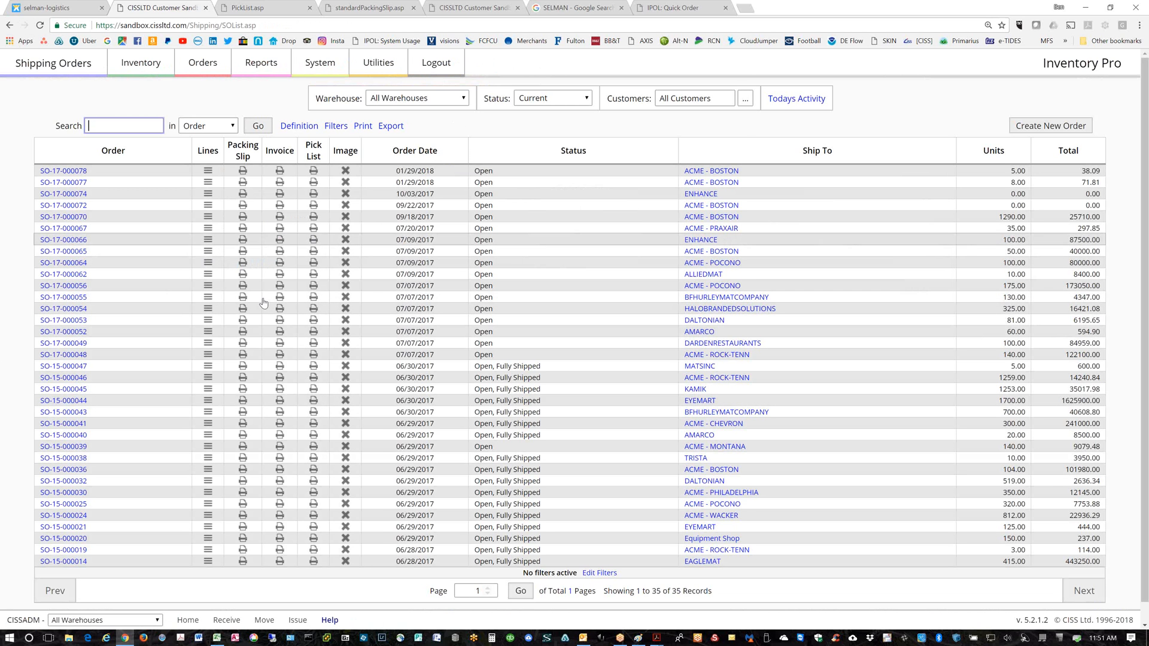
{"action": "left_click", "coordinate": [243, 401]}
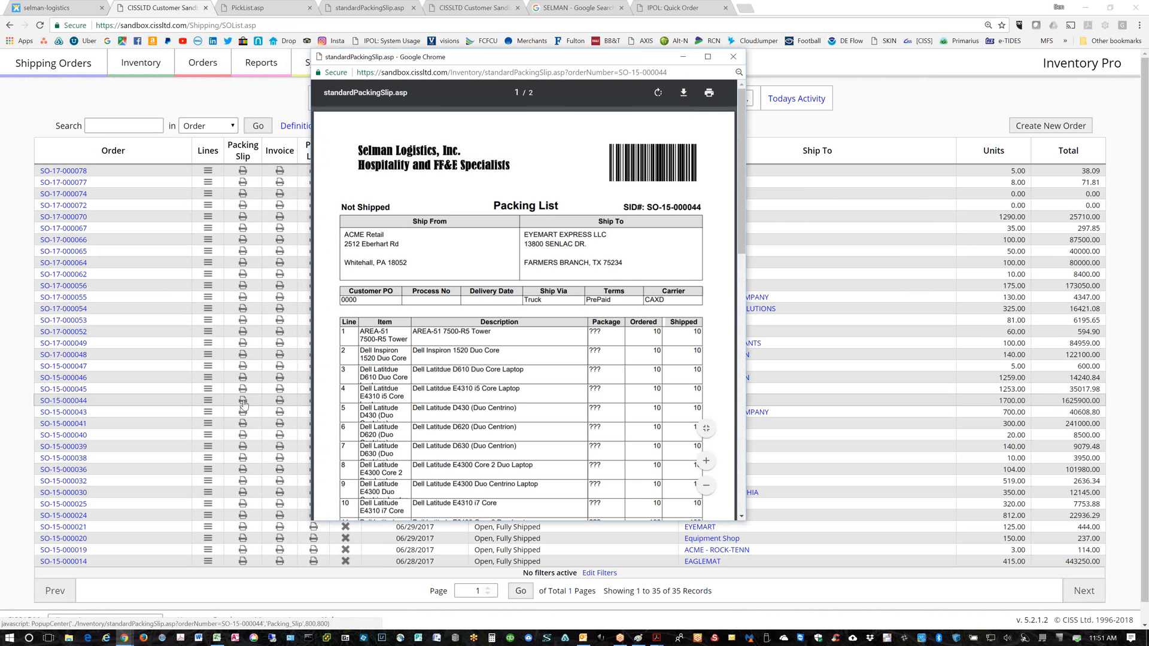
{"action": "left_click", "coordinate": [734, 57]}
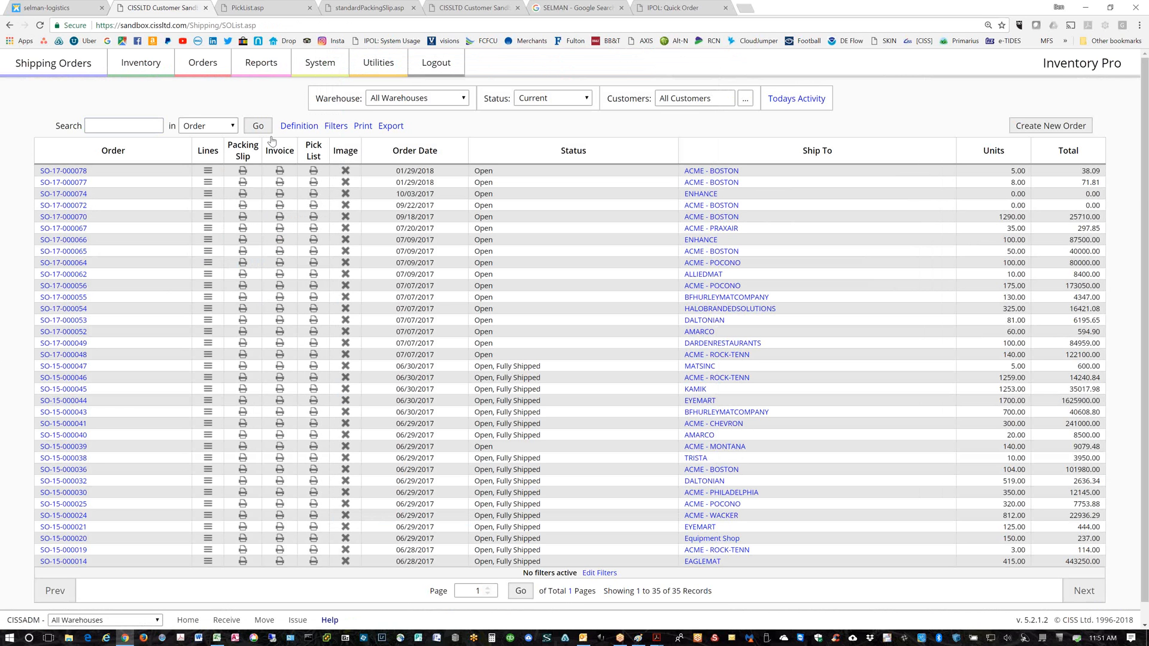
{"action": "left_click", "coordinate": [584, 102]}
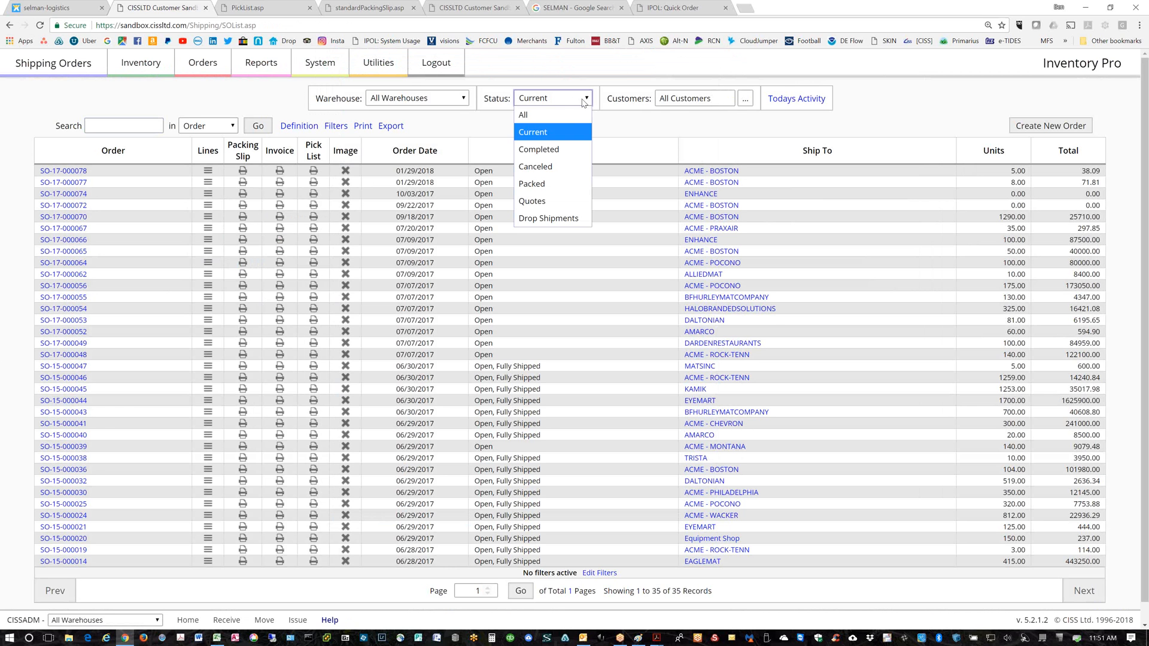
{"action": "left_click", "coordinate": [540, 134]}
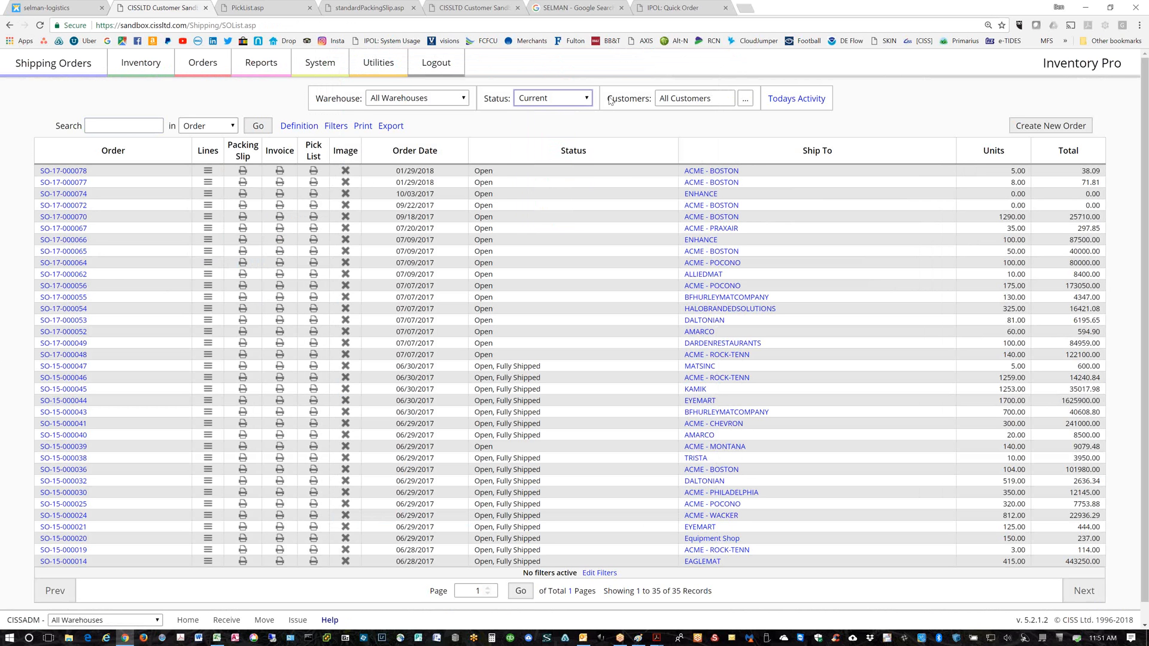
Cycle the Status filter through Completed, Canceled, Packed and All, then back to Current
{"action": "left_click", "coordinate": [587, 99]}
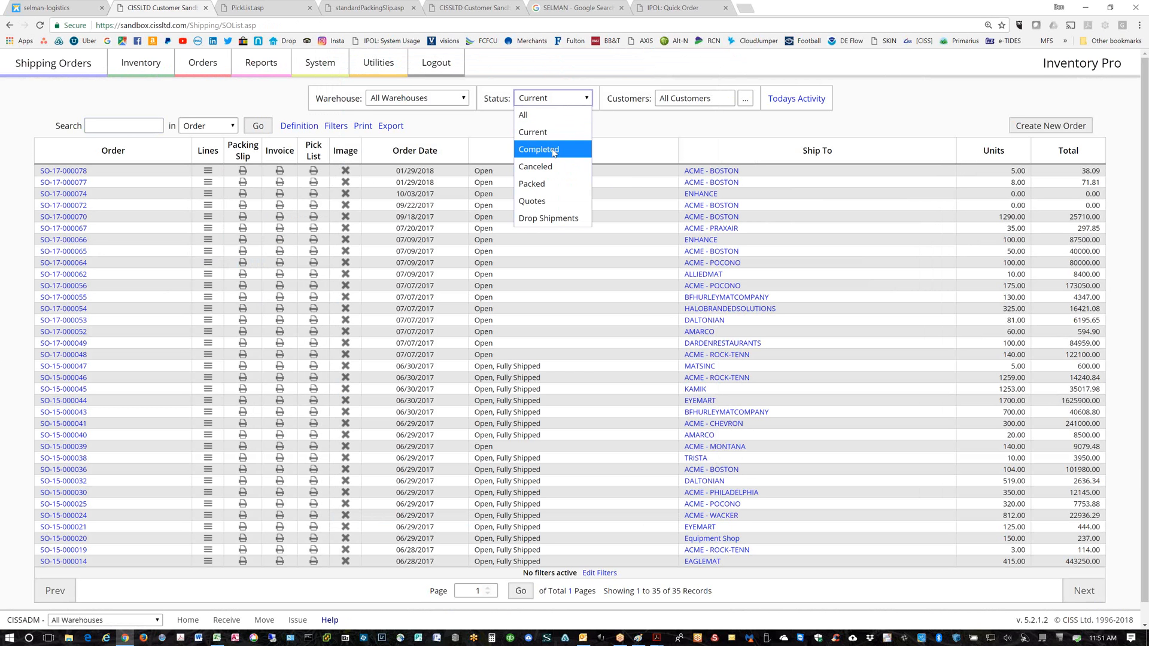
{"action": "left_click", "coordinate": [553, 151]}
{"action": "left_click", "coordinate": [587, 98]}
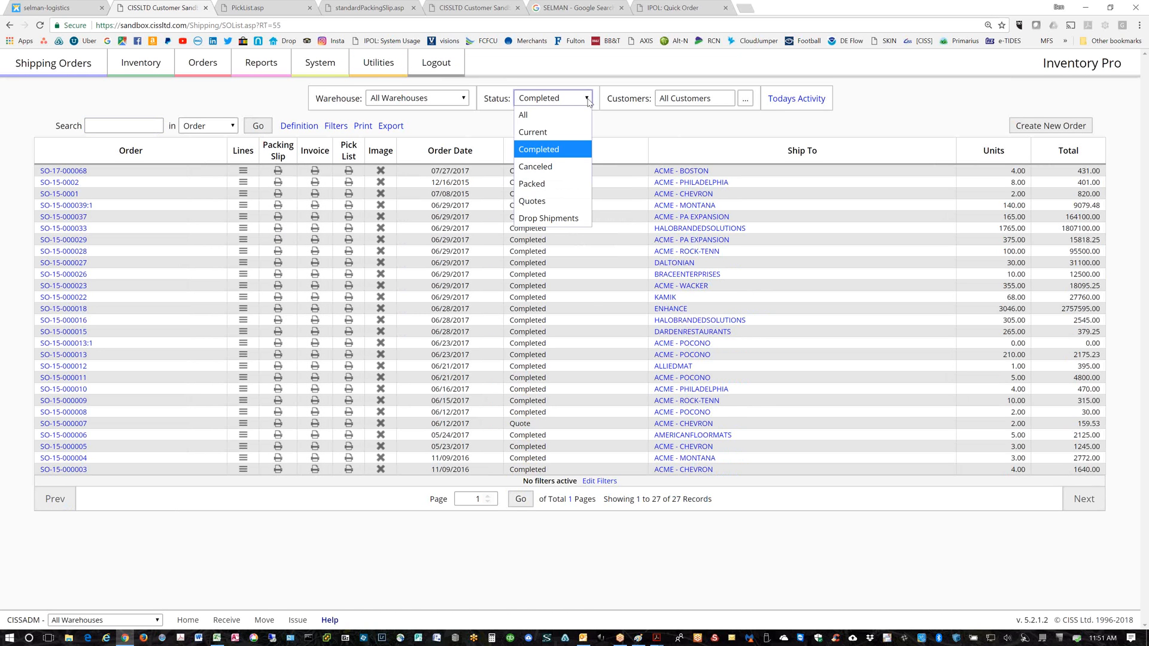
{"action": "left_click", "coordinate": [549, 167]}
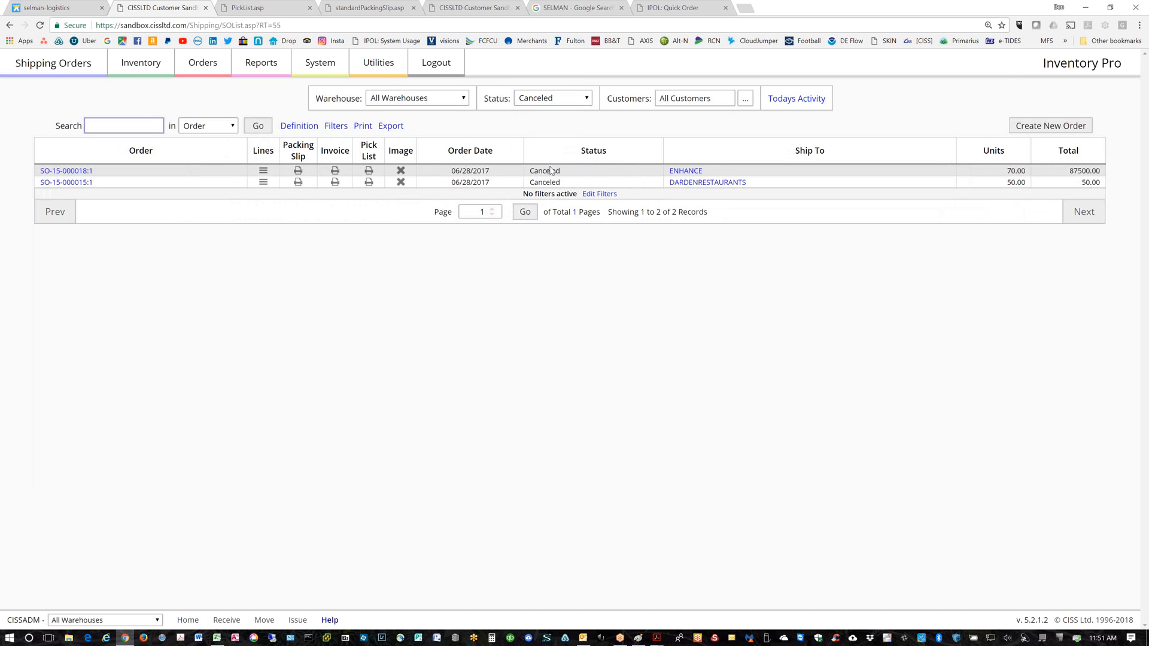
{"action": "left_click", "coordinate": [587, 99]}
{"action": "key", "text": "Escape"}
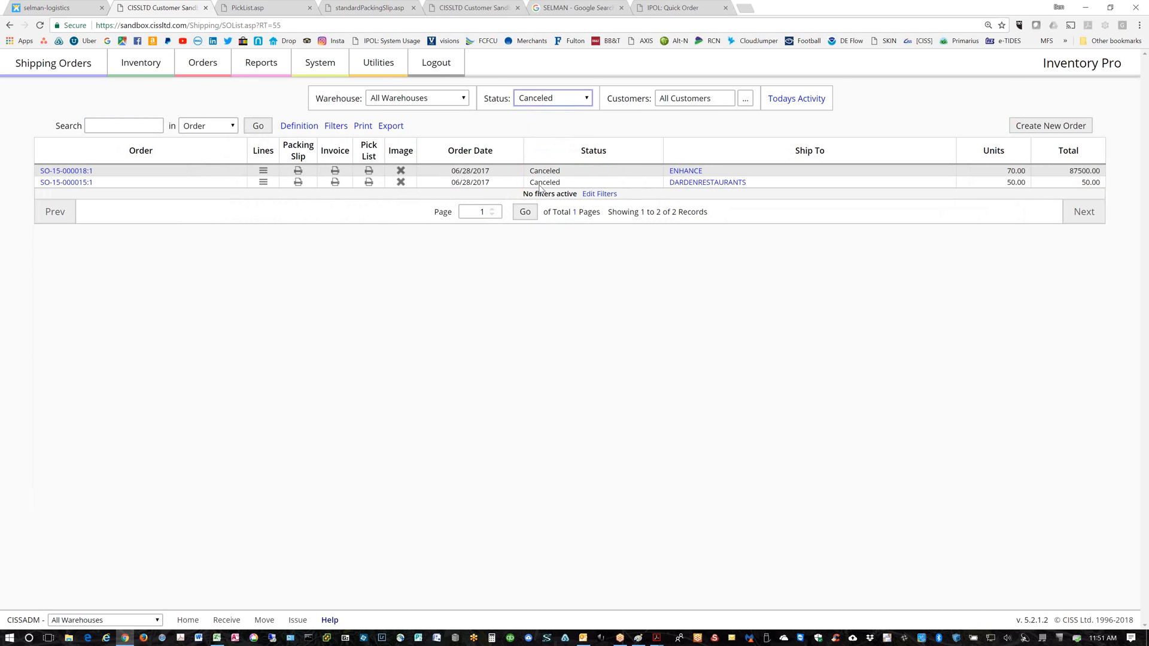
{"action": "key", "text": "Down"}
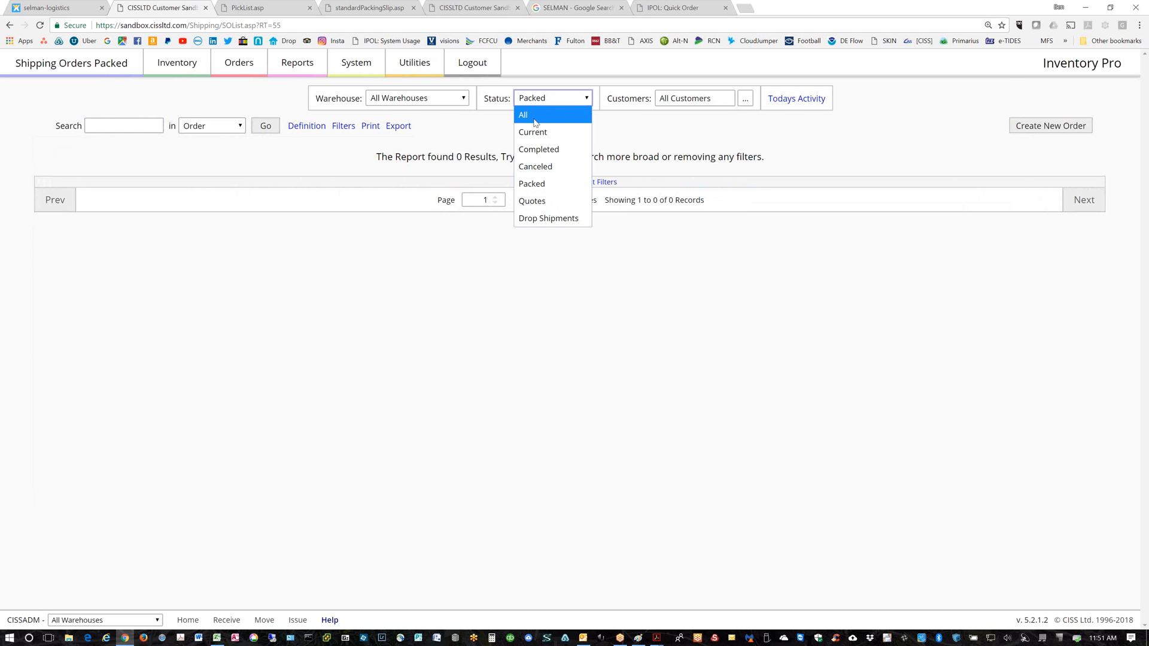
{"action": "left_click", "coordinate": [545, 116]}
{"action": "left_click", "coordinate": [586, 99]}
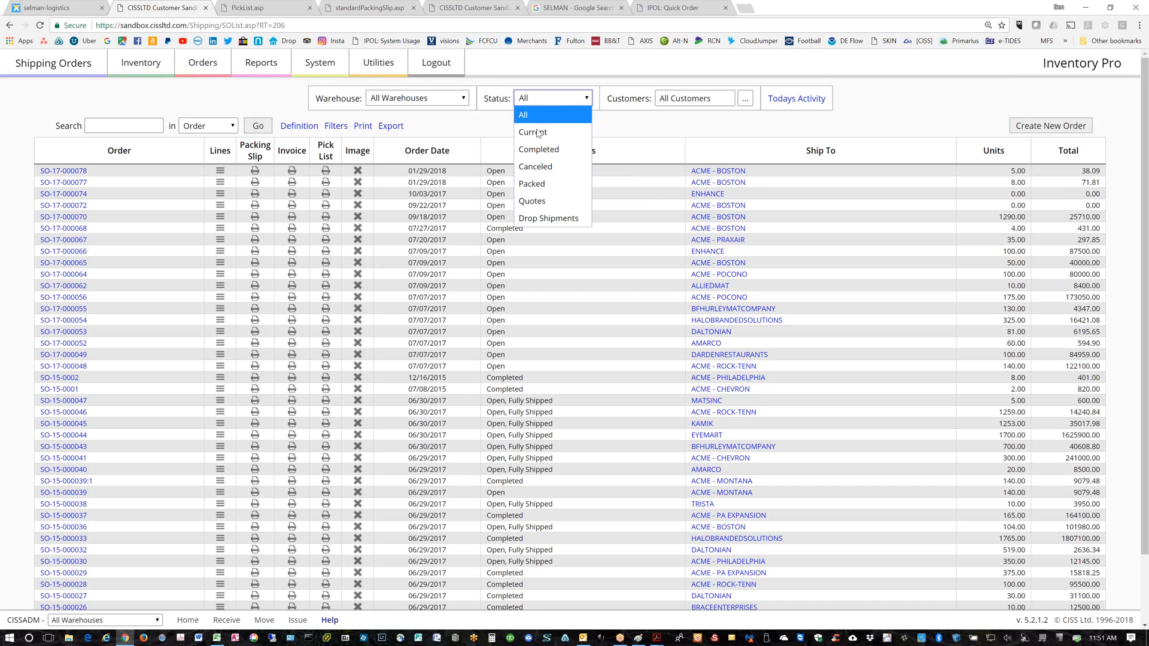
{"action": "left_click", "coordinate": [537, 133]}
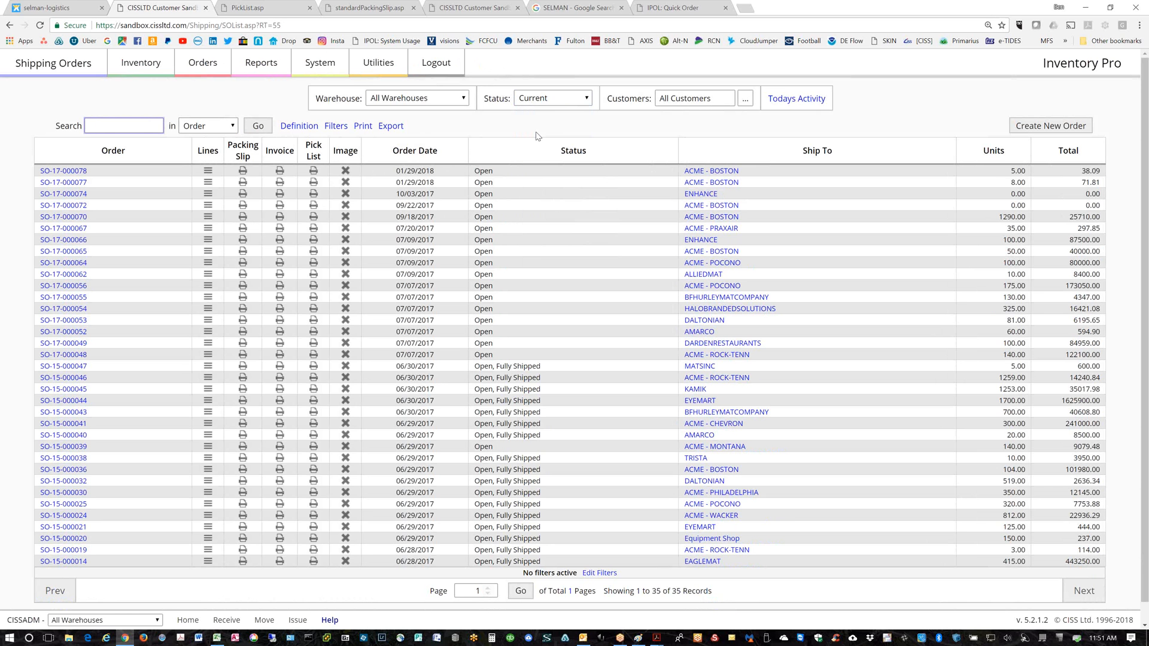
{"action": "left_click", "coordinate": [139, 71]}
View item 000-0001's history from the Item Master List and copy the ID 000-0001 from Search
{"action": "left_click", "coordinate": [329, 106]}
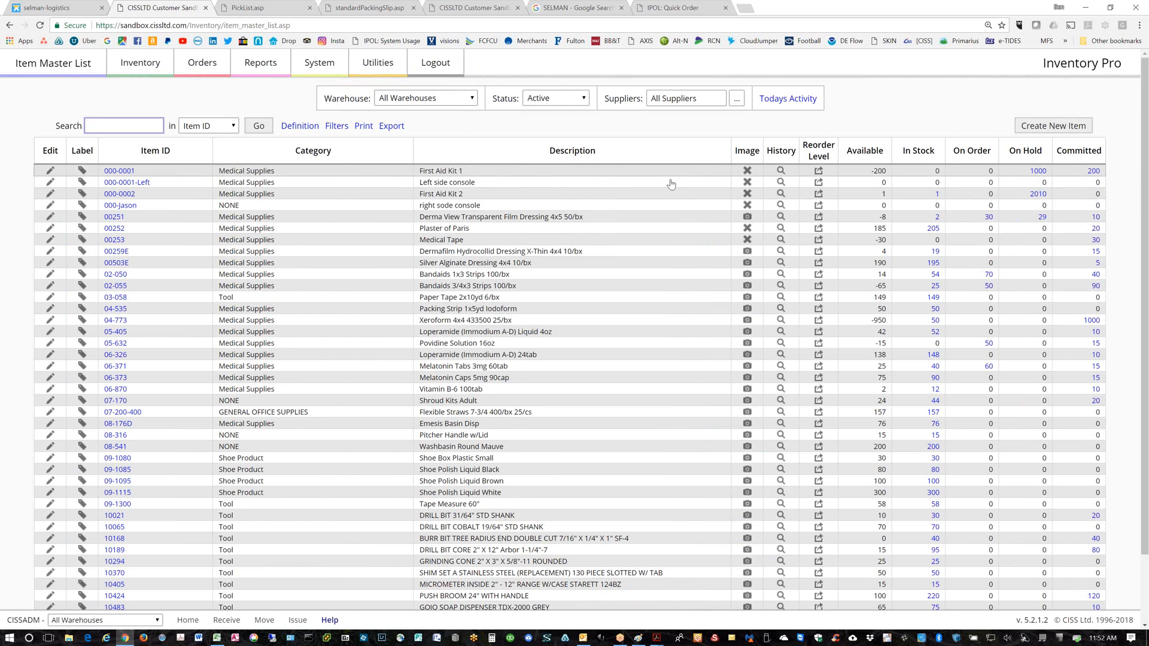
{"action": "left_click", "coordinate": [782, 171]}
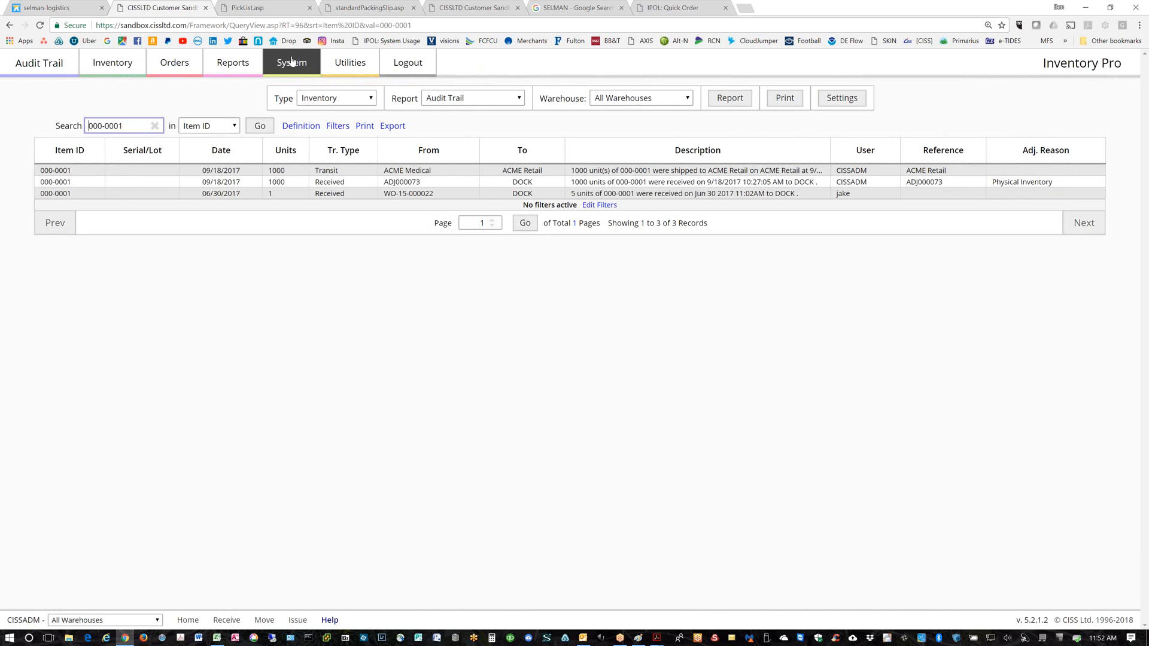
{"action": "double_click", "coordinate": [135, 129]}
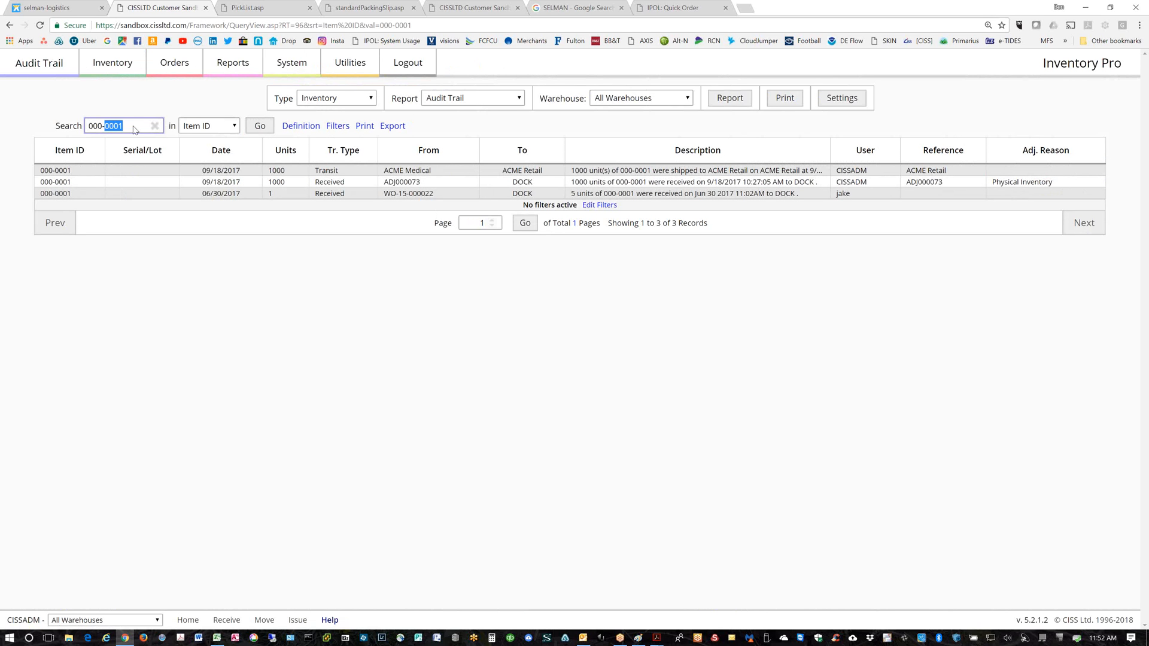
{"action": "left_click_drag", "start_coordinate": [135, 129], "coordinate": [69, 130]}
{"action": "right_click", "coordinate": [99, 127]}
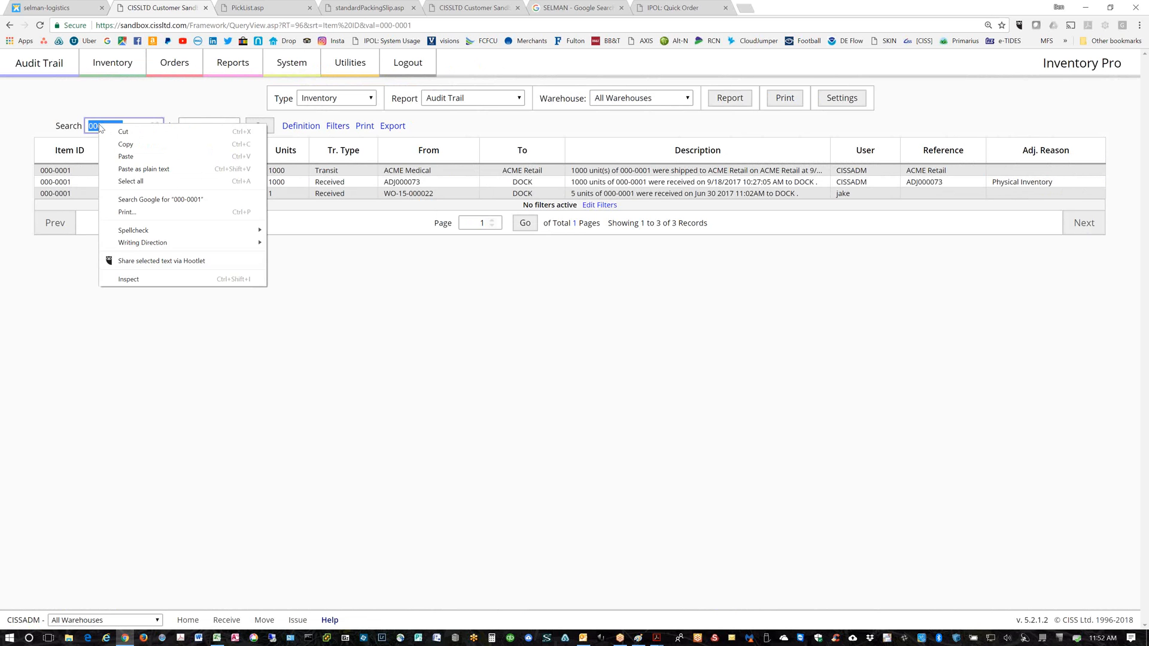
{"action": "left_click", "coordinate": [122, 146]}
{"action": "left_click", "coordinate": [227, 71]}
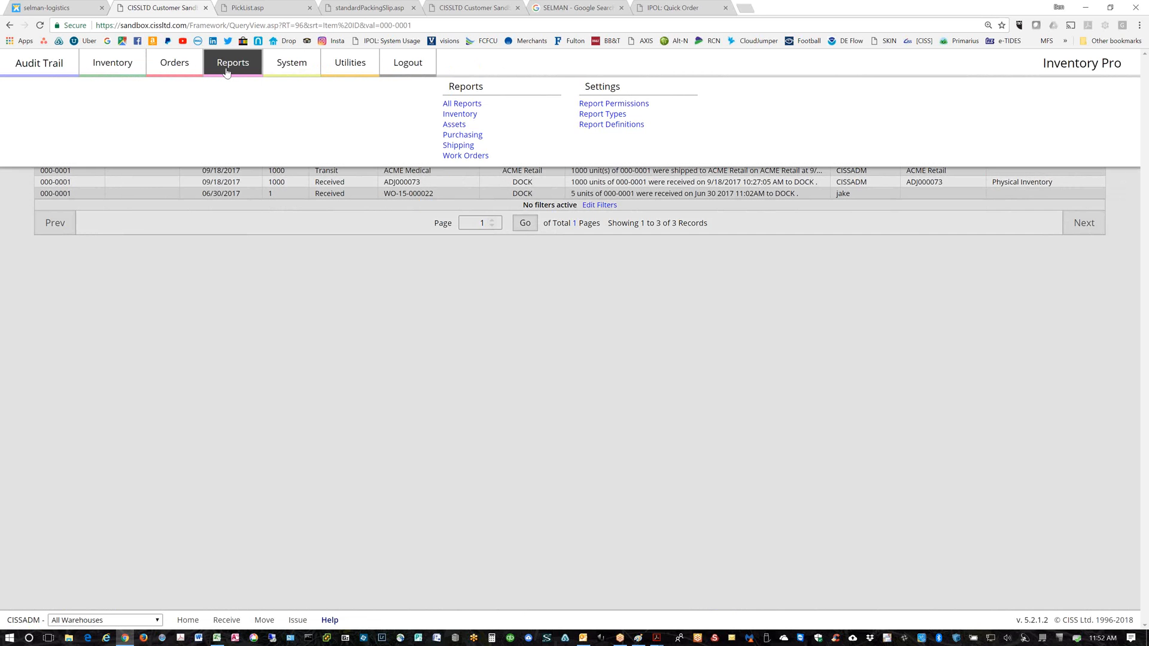
Run the inventory Audit Trail report and search it for the pasted item 000-0001
{"action": "left_click", "coordinate": [488, 114]}
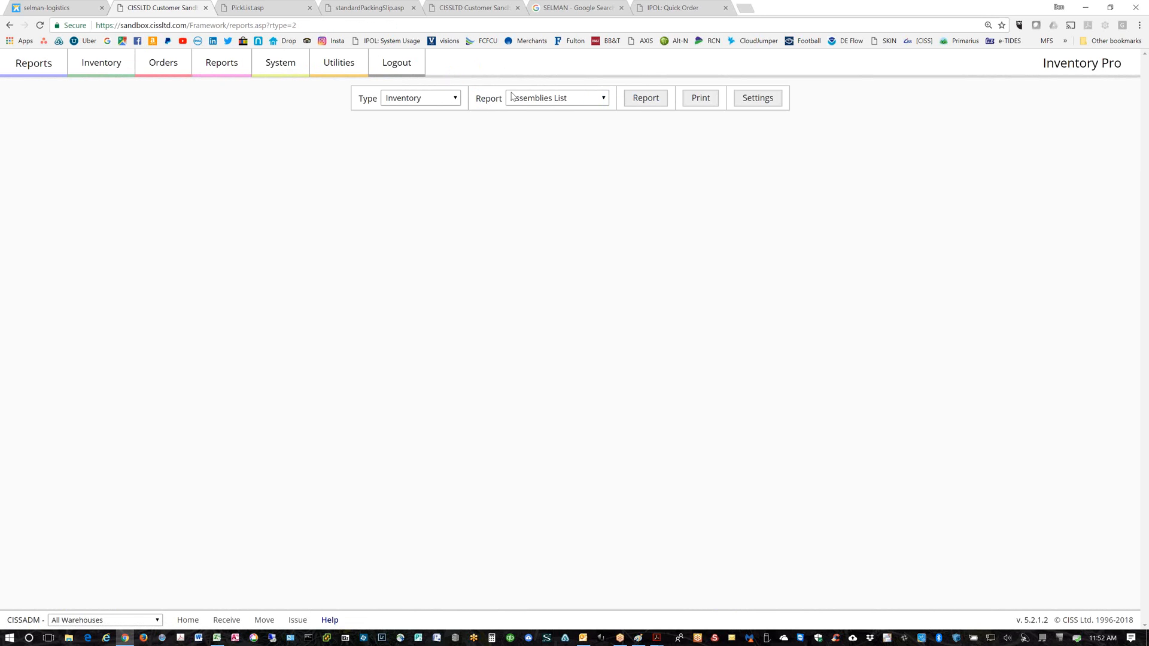
{"action": "left_click", "coordinate": [548, 100]}
{"action": "left_click", "coordinate": [575, 123]}
{"action": "left_click", "coordinate": [604, 100]}
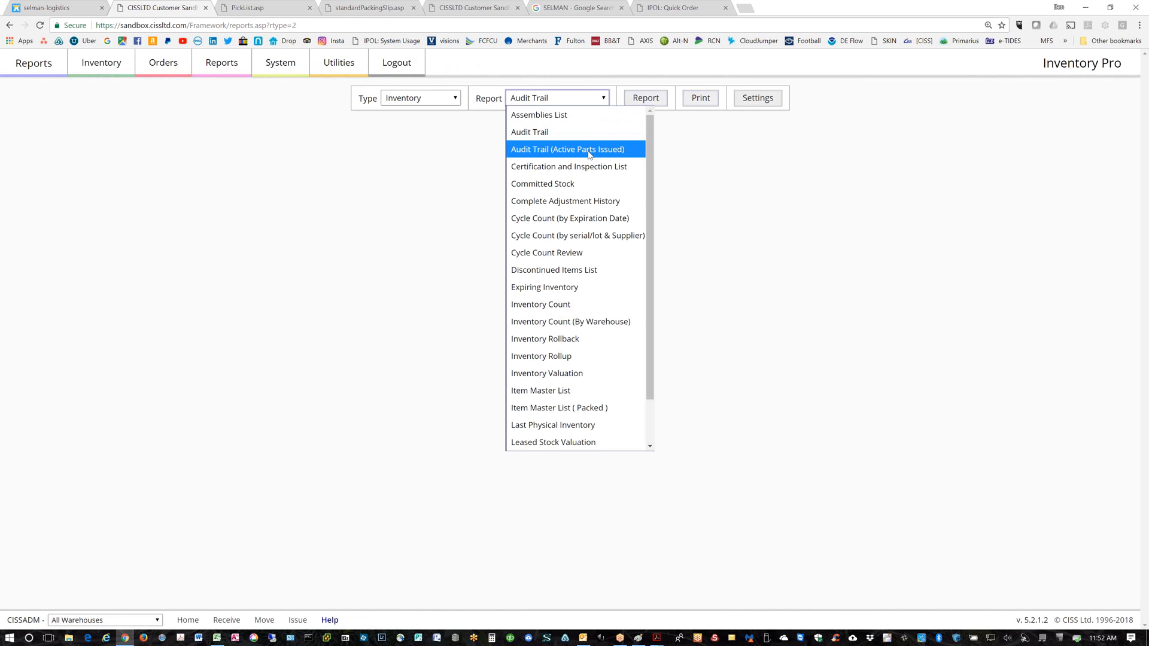
{"action": "left_click", "coordinate": [559, 133]}
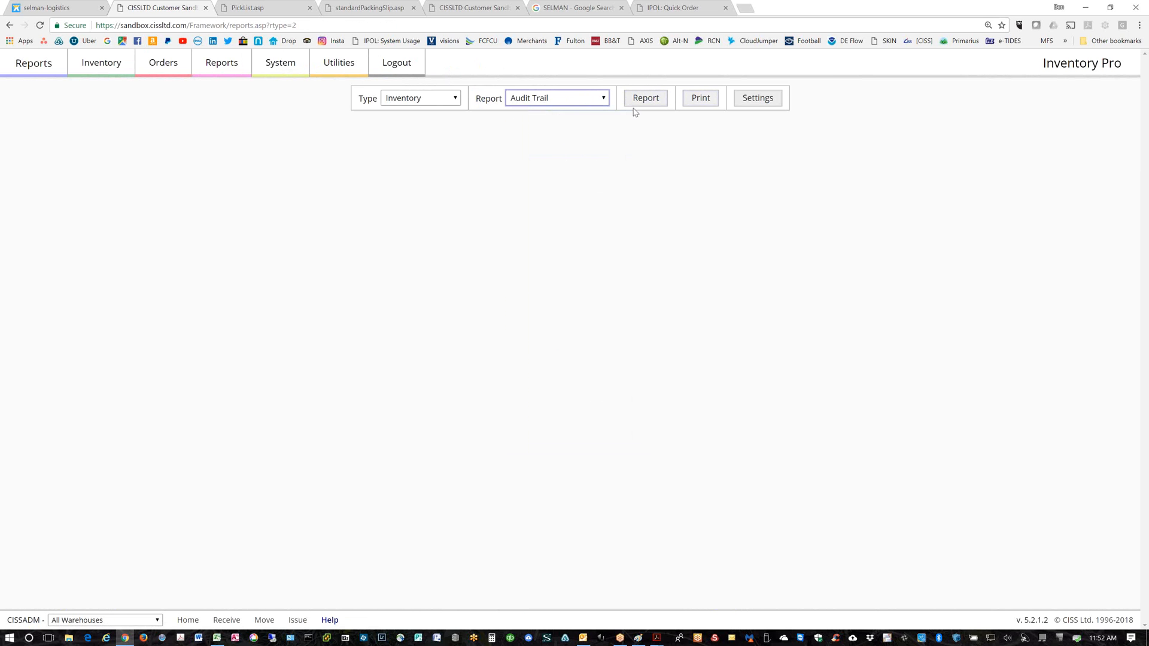
{"action": "left_click", "coordinate": [634, 108]}
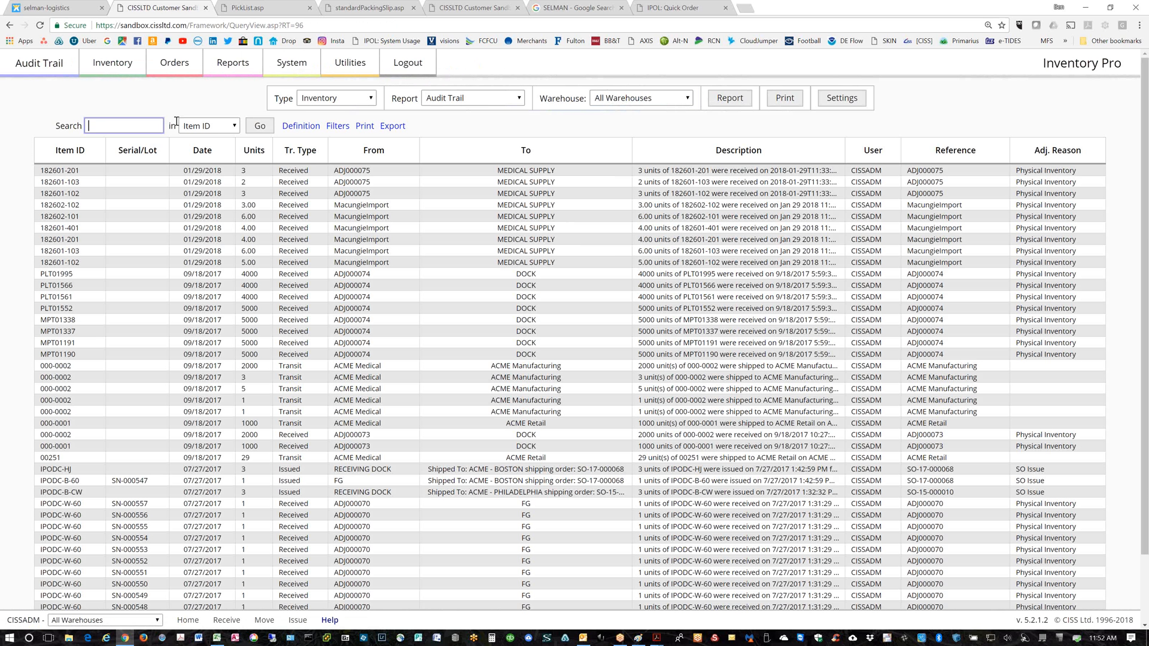
{"action": "left_click", "coordinate": [114, 127]}
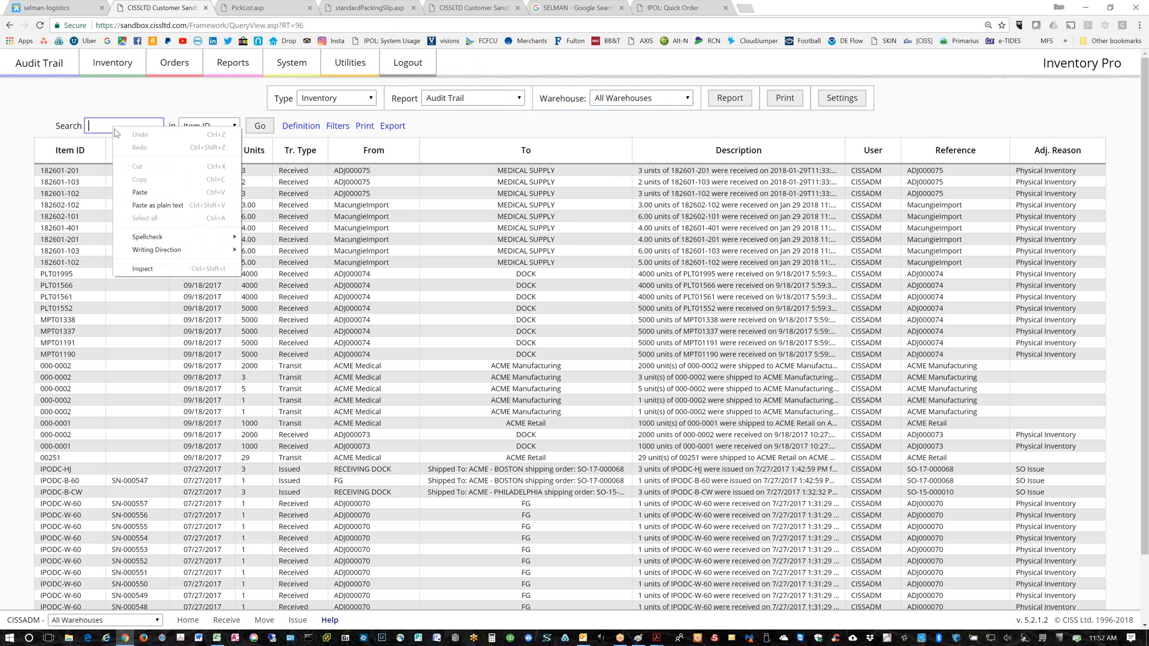
{"action": "left_click", "coordinate": [141, 190]}
{"action": "key", "text": "Return"}
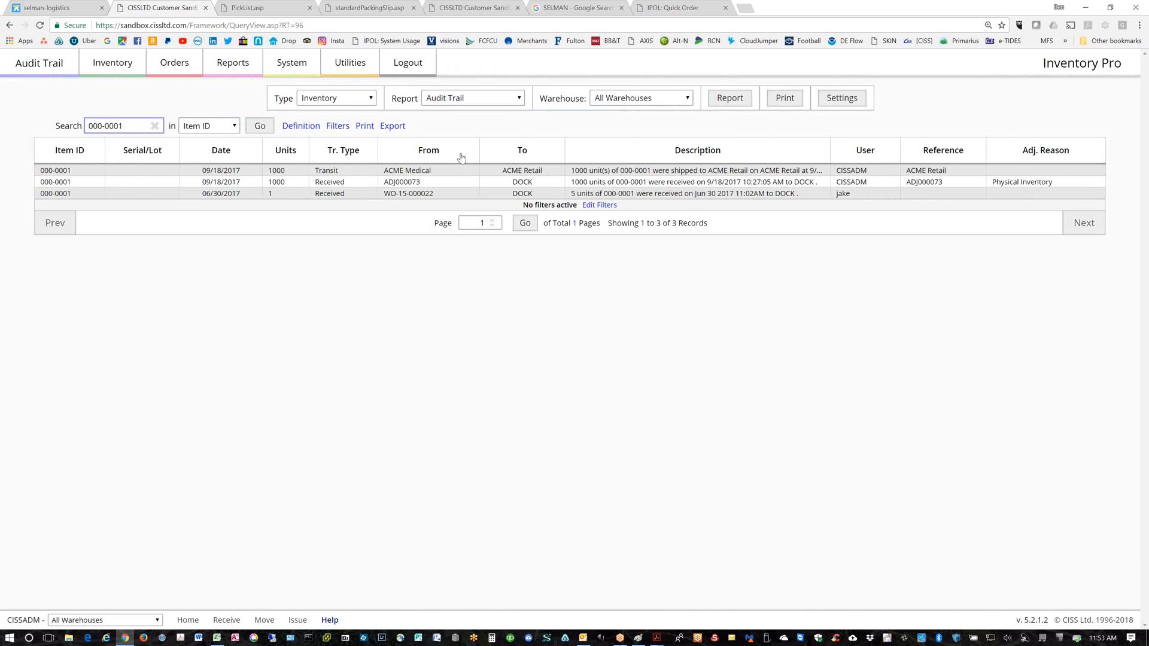
Sort the 000-0001 audit trail by Tr. Type in reverse, export it, and open the CSV
{"action": "left_click", "coordinate": [344, 153]}
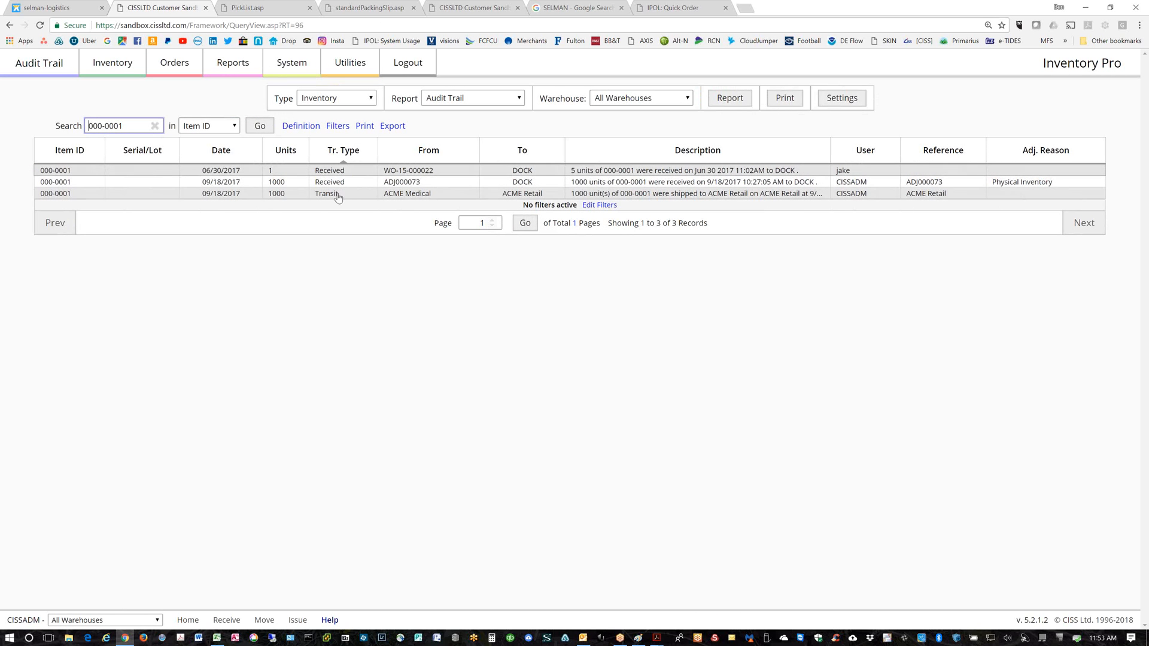
{"action": "left_click", "coordinate": [344, 151]}
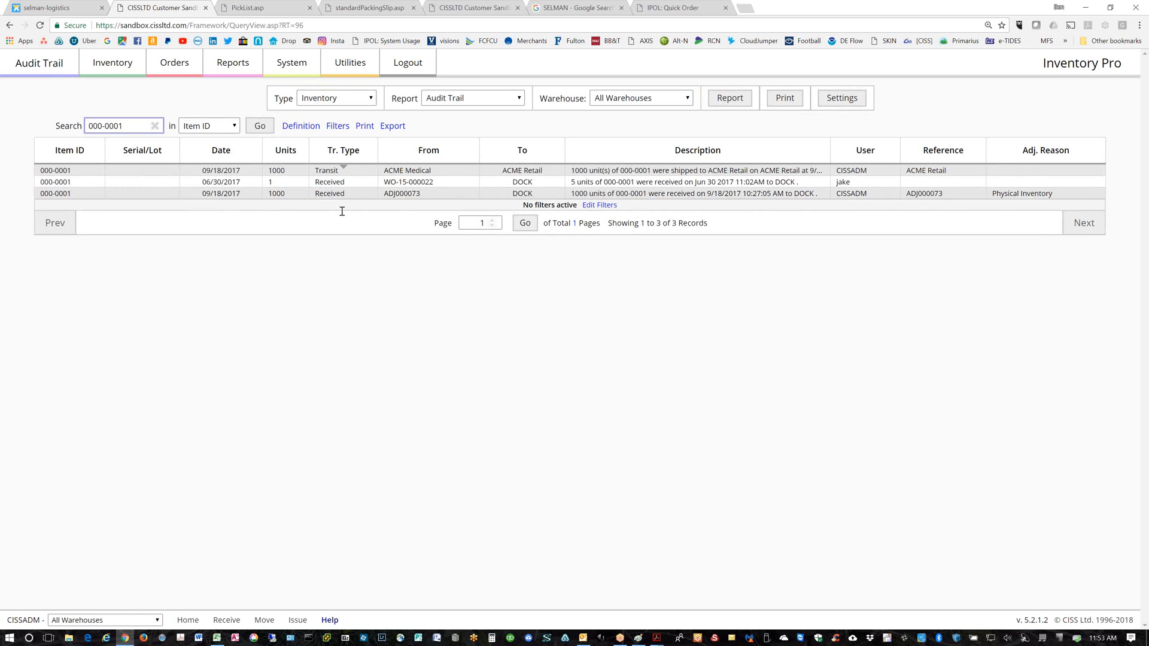
{"action": "left_click", "coordinate": [392, 126]}
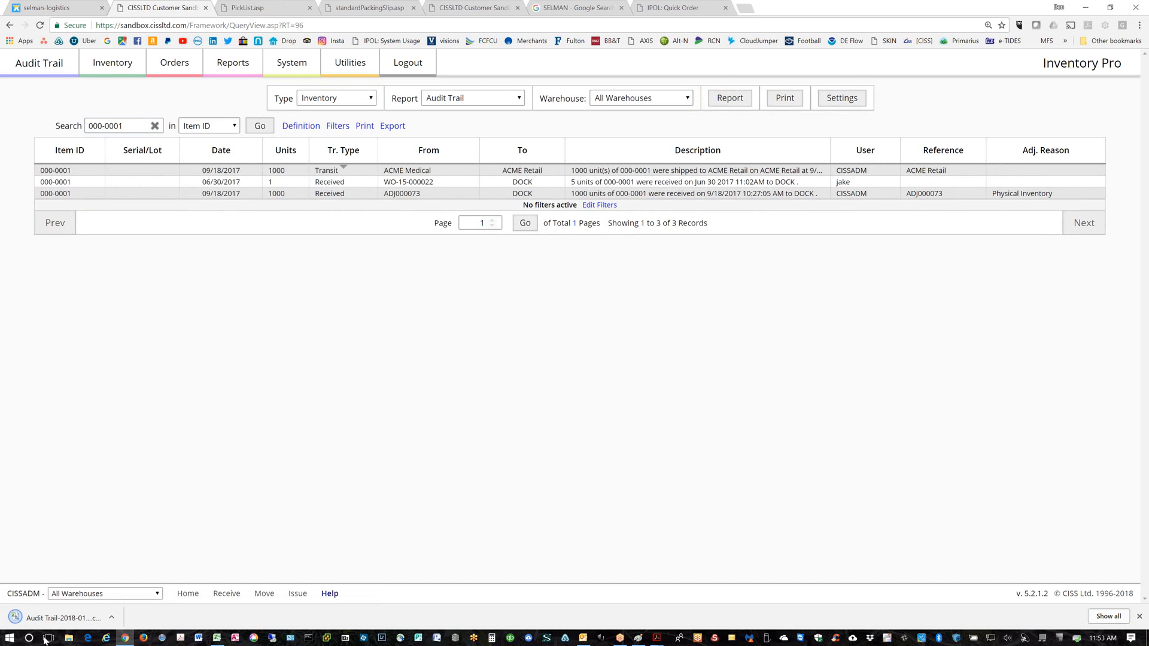
{"action": "left_click", "coordinate": [31, 618]}
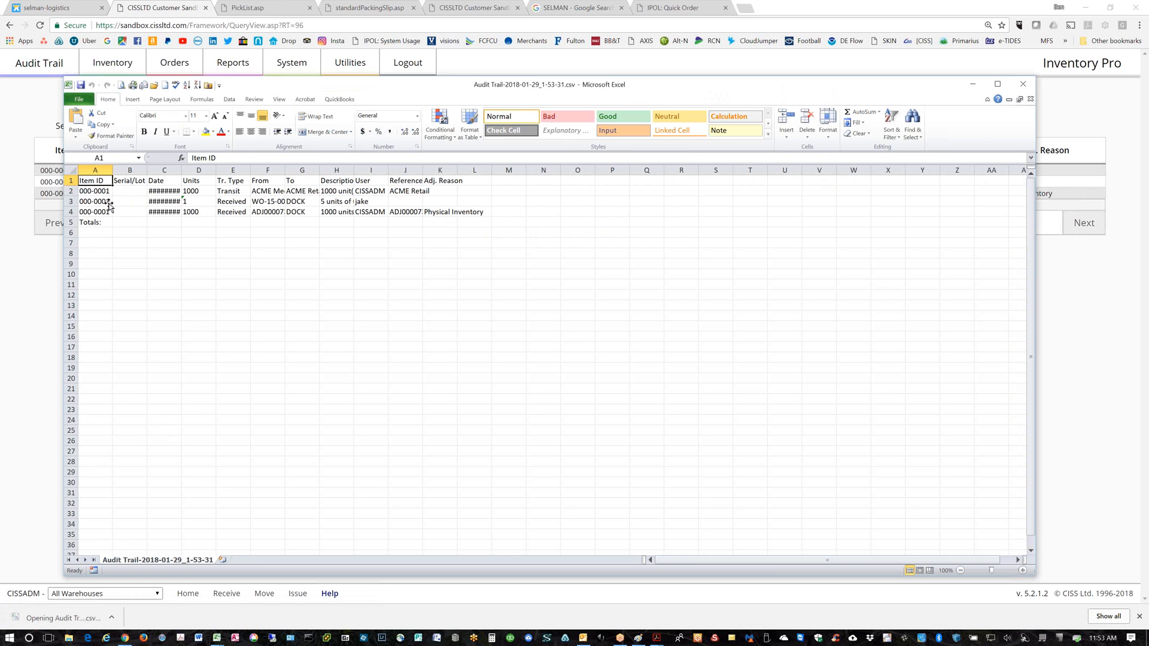
AutoFit all columns of the audit trail CSV, then close it with Don't Save and exit Excel
{"action": "double_click", "coordinate": [113, 171]}
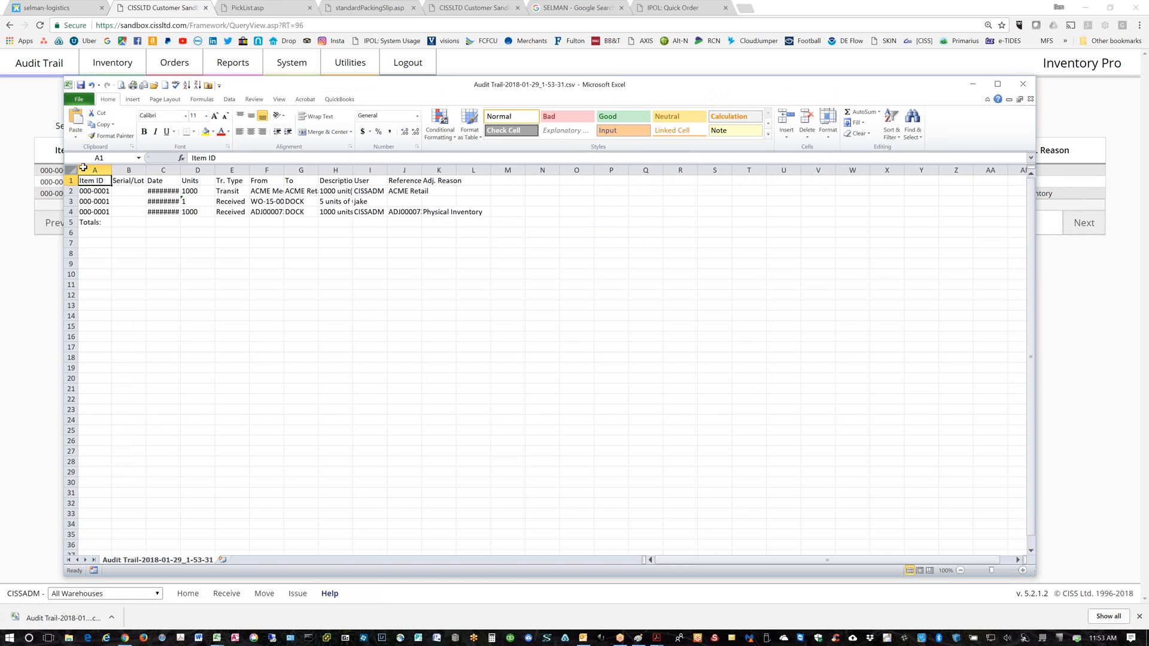
{"action": "left_click", "coordinate": [73, 171]}
{"action": "double_click", "coordinate": [112, 171]}
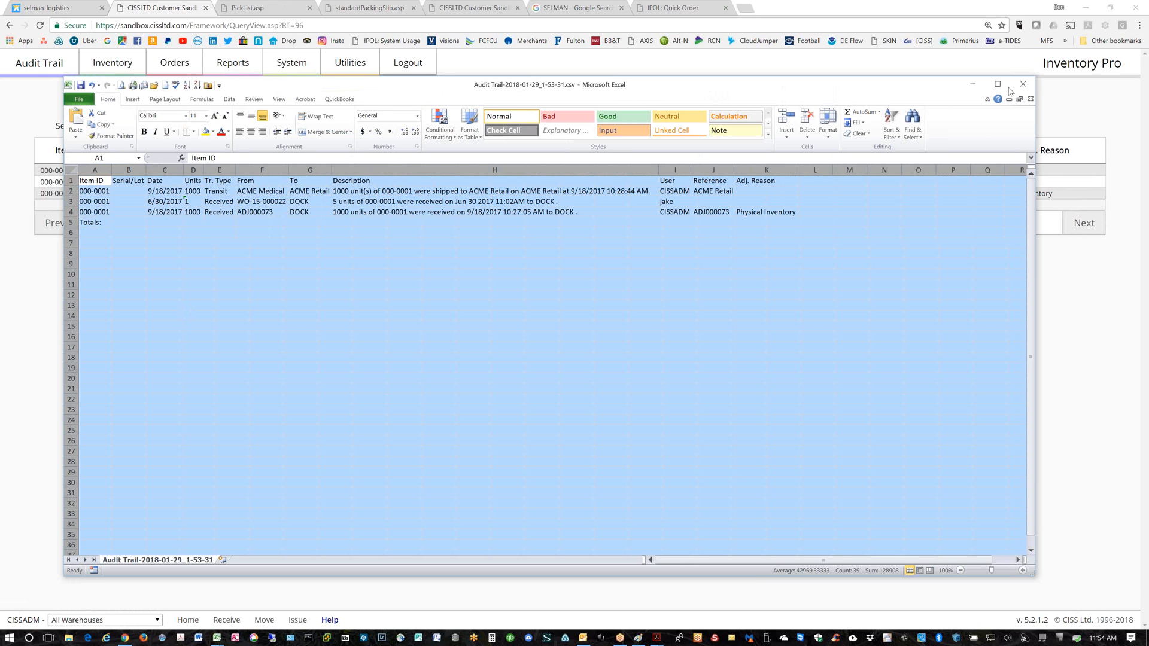
{"action": "left_click", "coordinate": [1029, 84]}
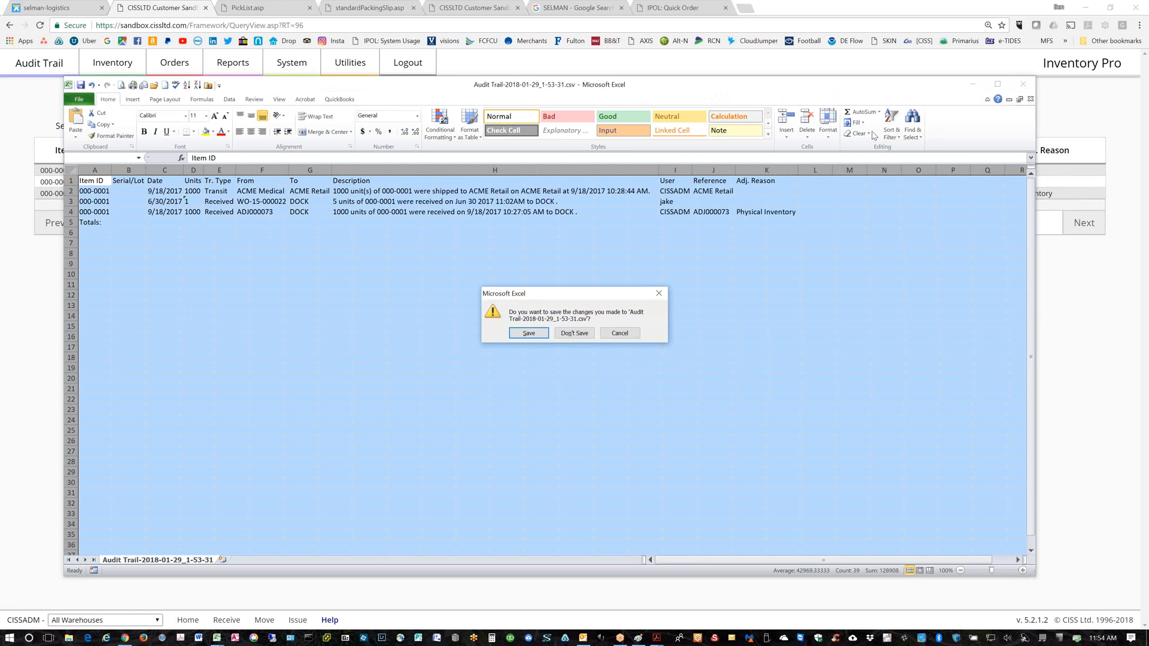
{"action": "left_click", "coordinate": [570, 333]}
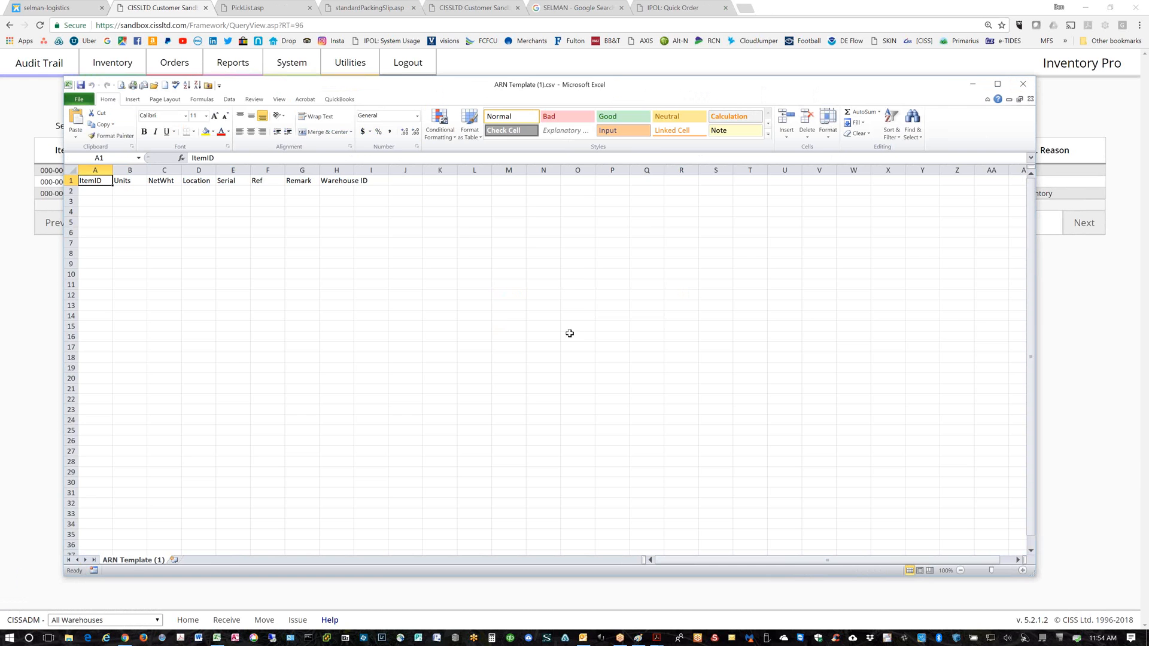
{"action": "left_click", "coordinate": [1022, 84]}
Switch the report Type to Receiving Stock and open the Audit Trail report's definition
{"action": "left_click", "coordinate": [175, 67]}
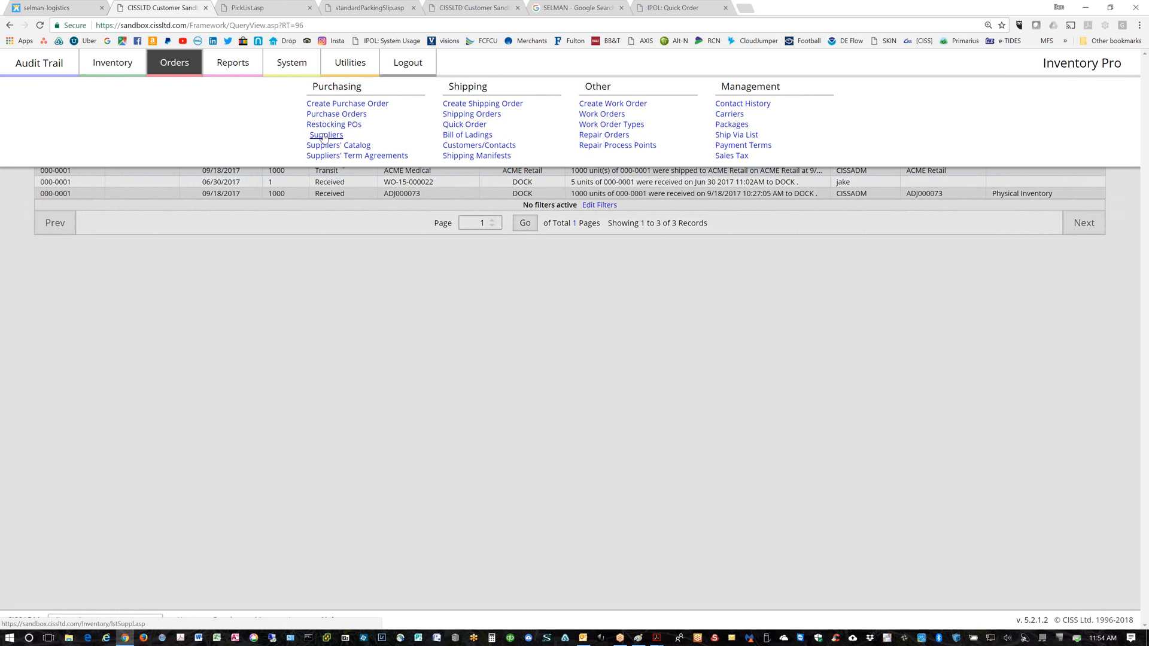
{"action": "left_click", "coordinate": [325, 293]}
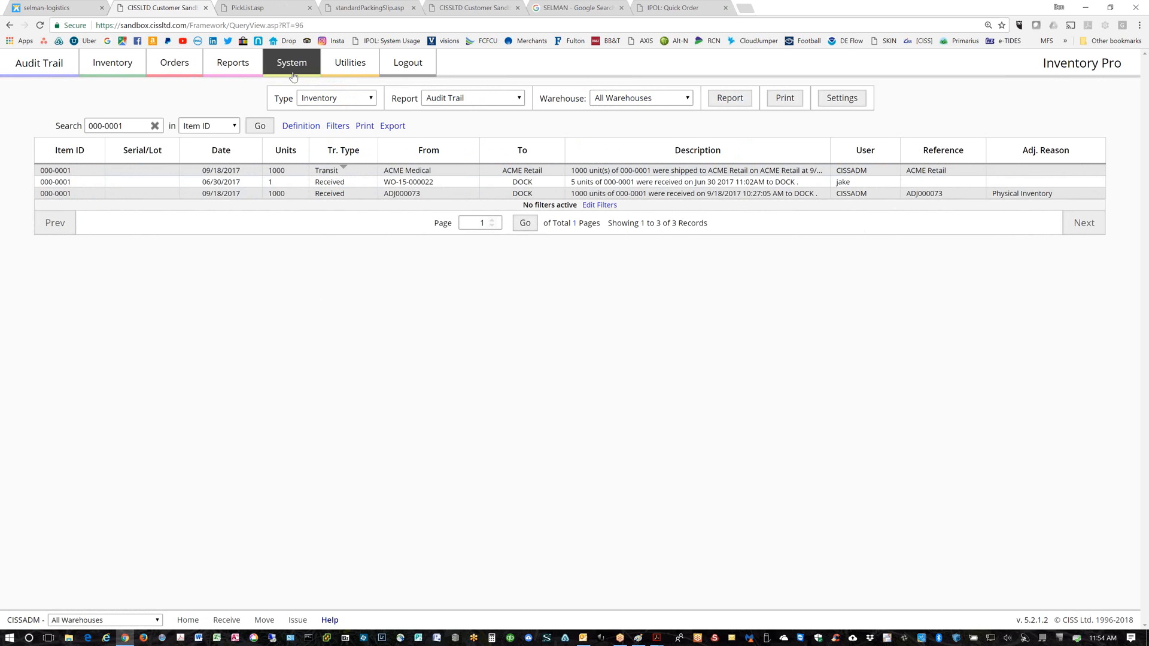
{"action": "left_click", "coordinate": [520, 101]}
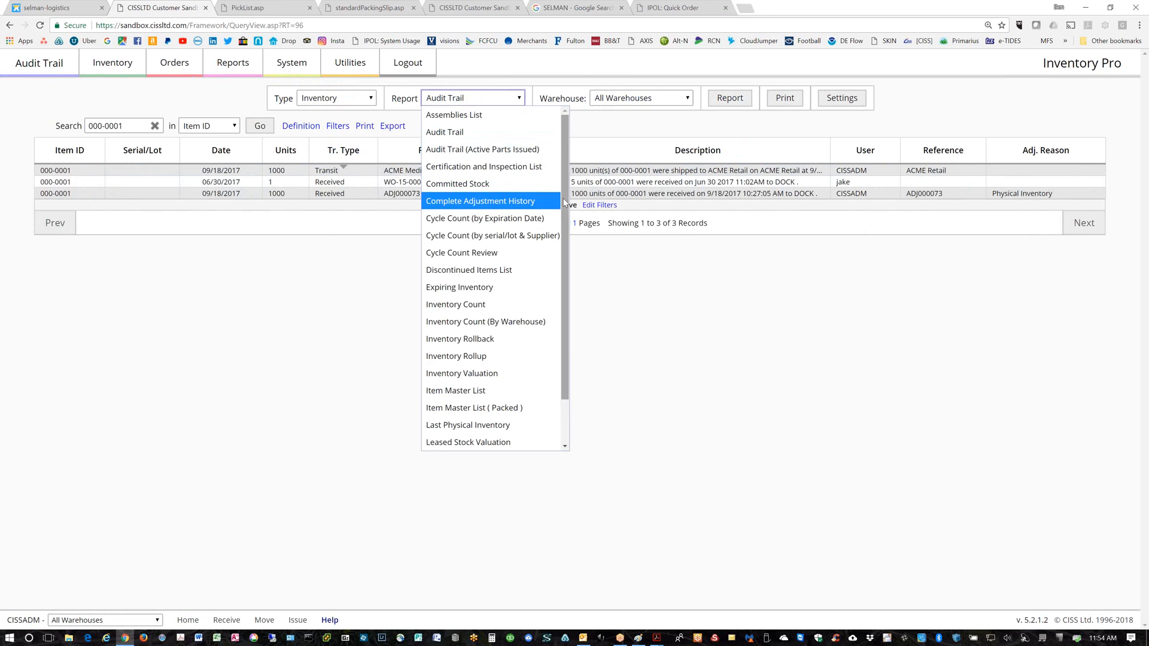
{"action": "left_click_drag", "start_coordinate": [565, 227], "coordinate": [568, 262]}
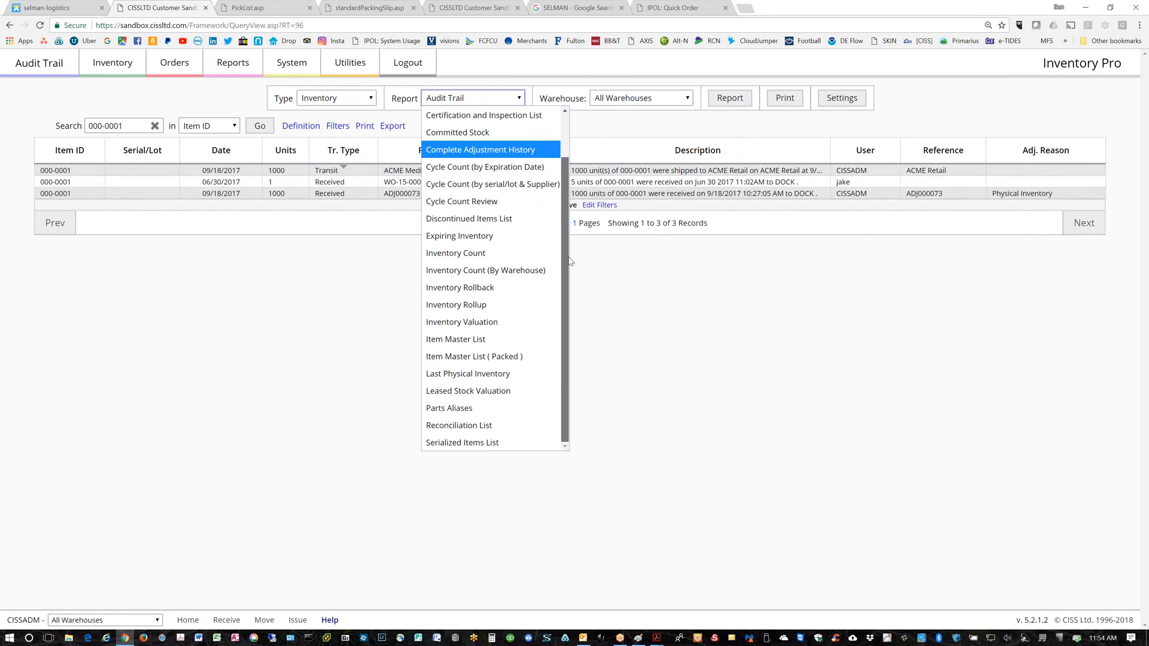
{"action": "left_click_drag", "start_coordinate": [569, 262], "coordinate": [565, 197]}
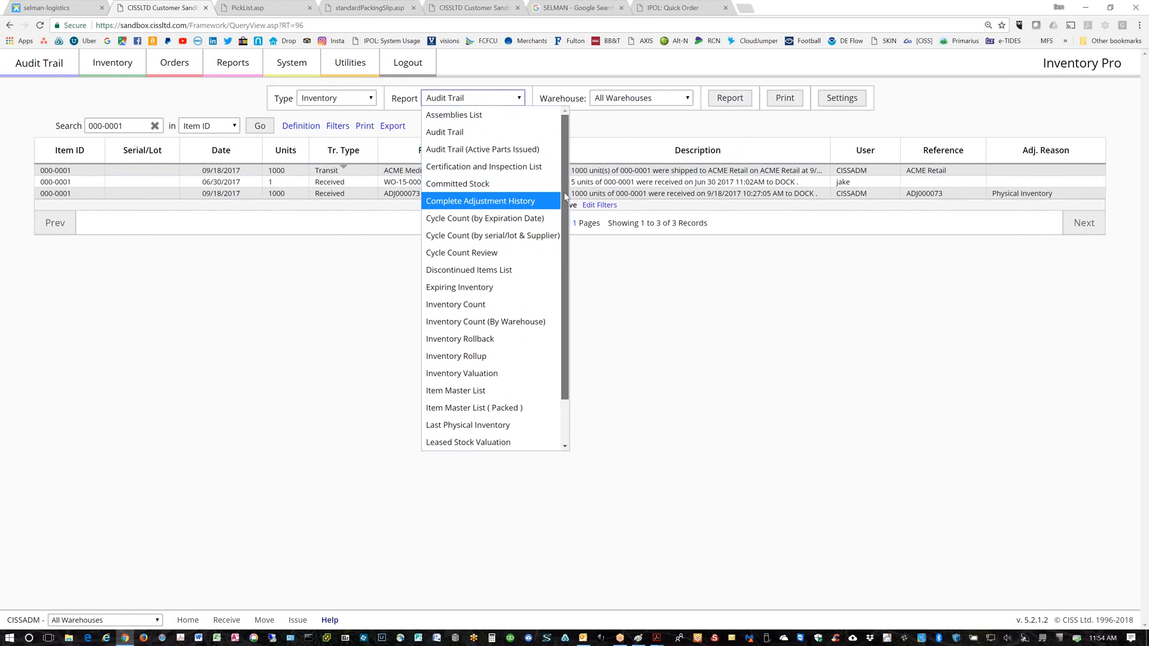
{"action": "left_click", "coordinate": [374, 99]}
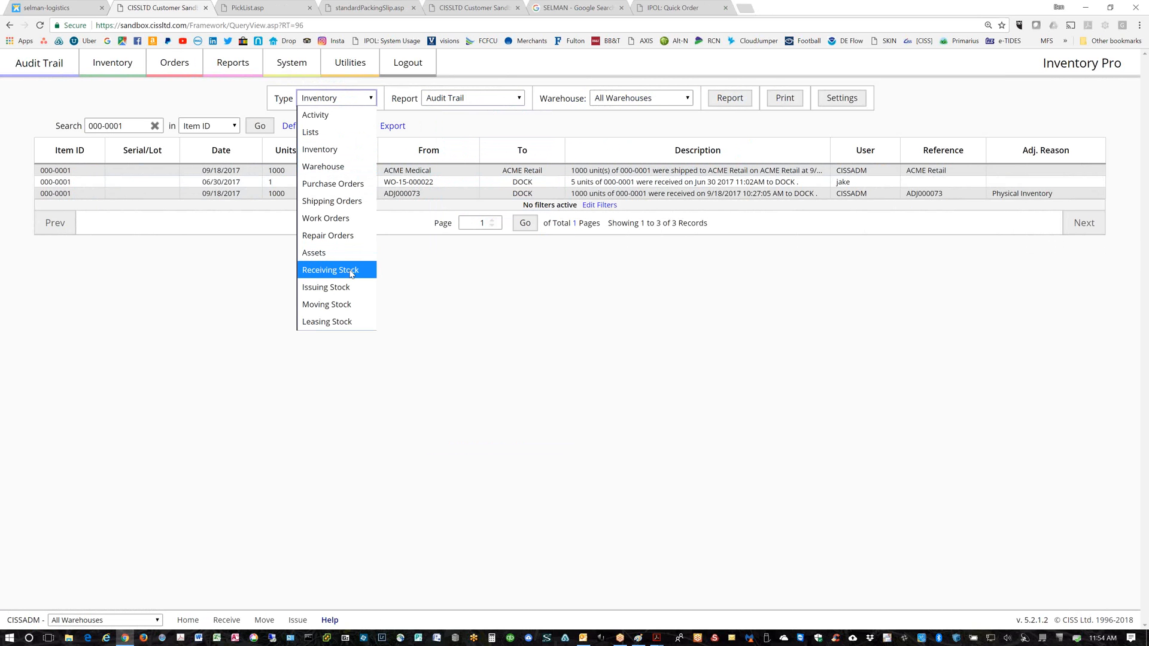
{"action": "left_click", "coordinate": [324, 273]}
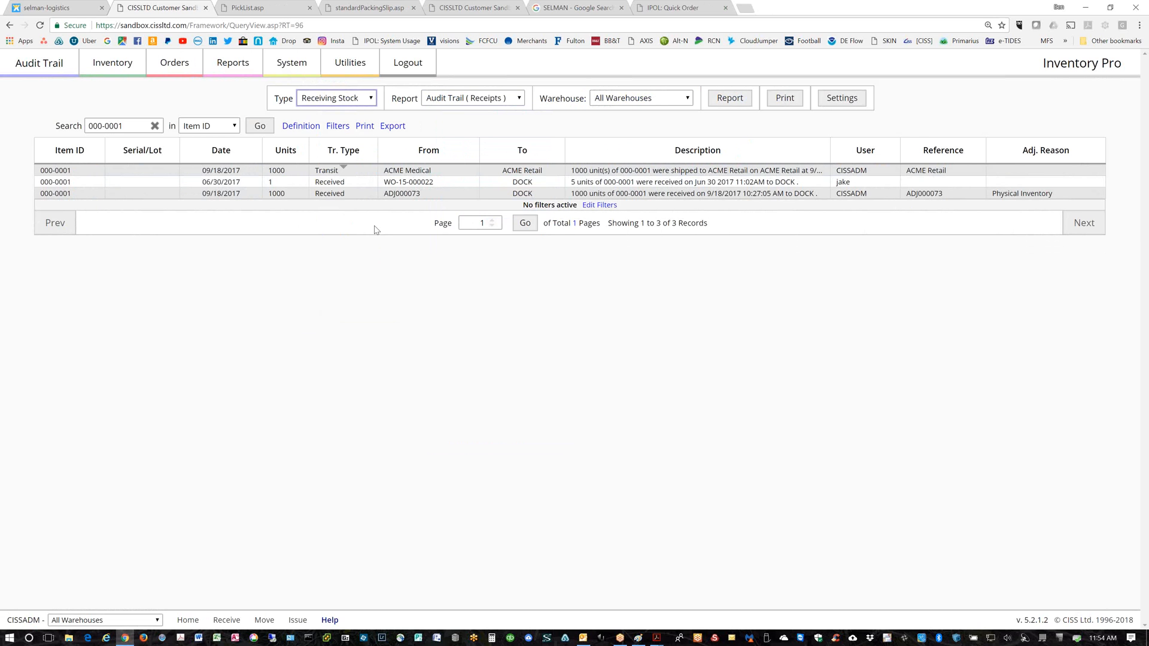
{"action": "left_click", "coordinate": [521, 100]}
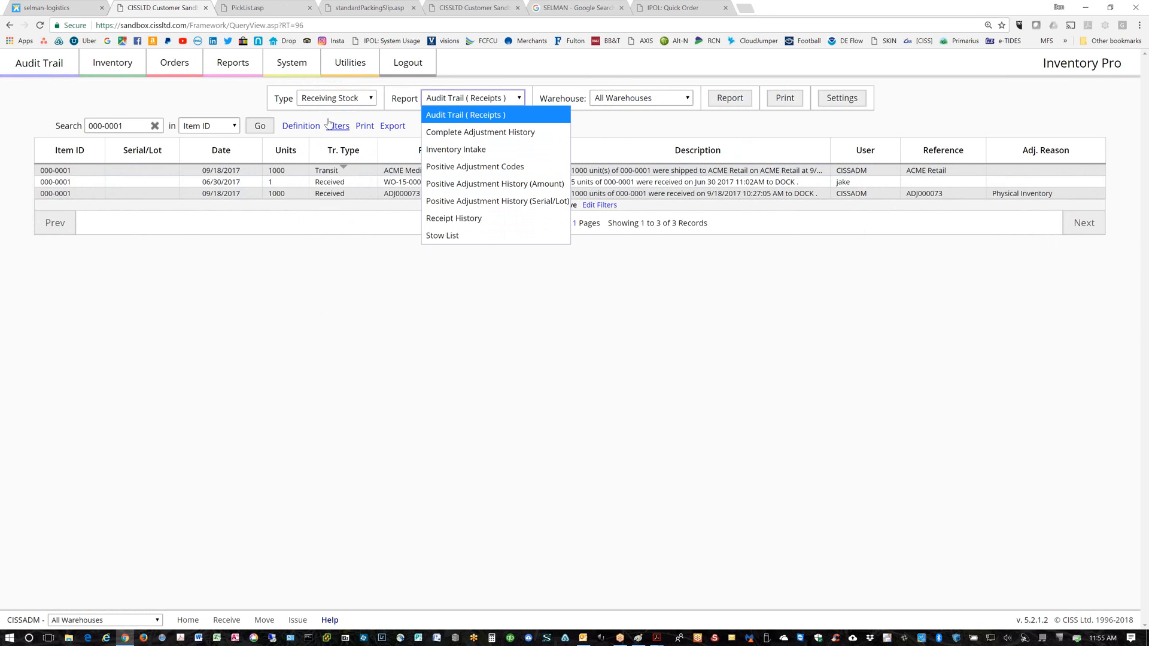
{"action": "left_click", "coordinate": [297, 127]}
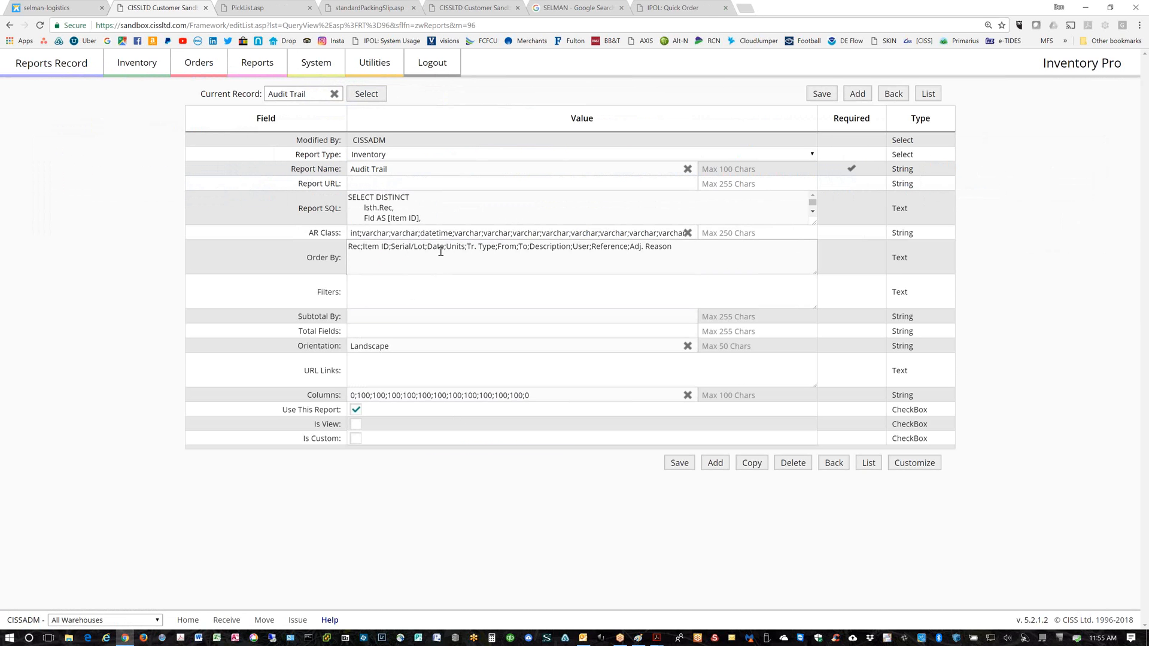
Duplicate the Audit Trail definition as 'Audit Trail - by supplier' with filter by supplier = "variable"
{"action": "left_click", "coordinate": [755, 465]}
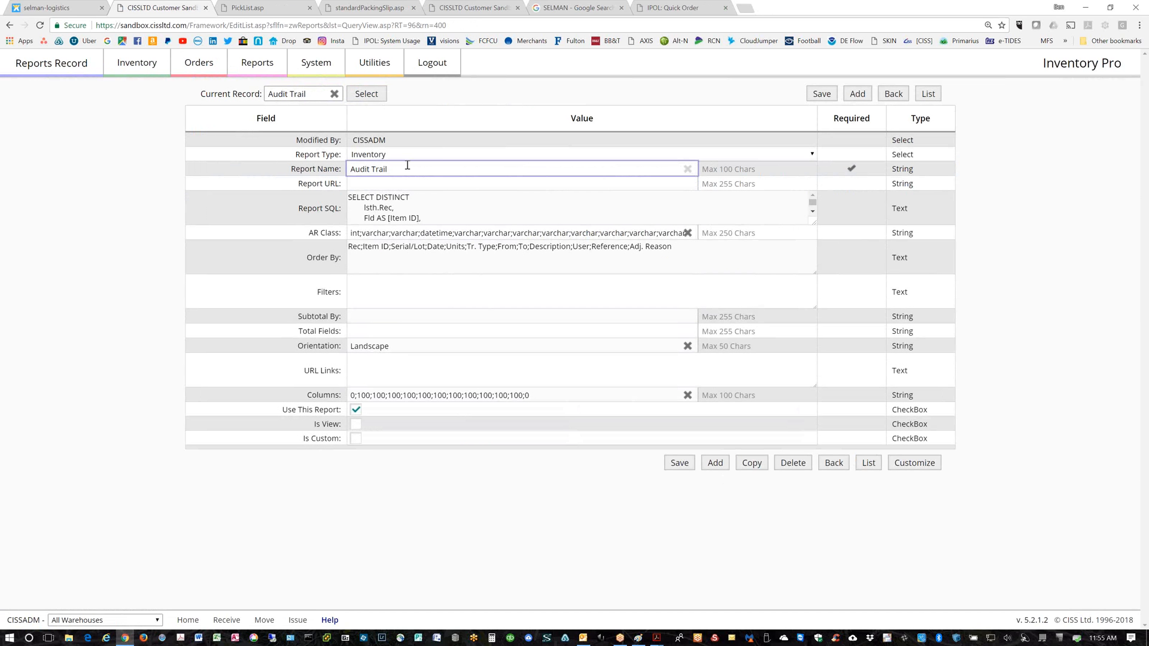
{"action": "type", "text": "- by supplier"}
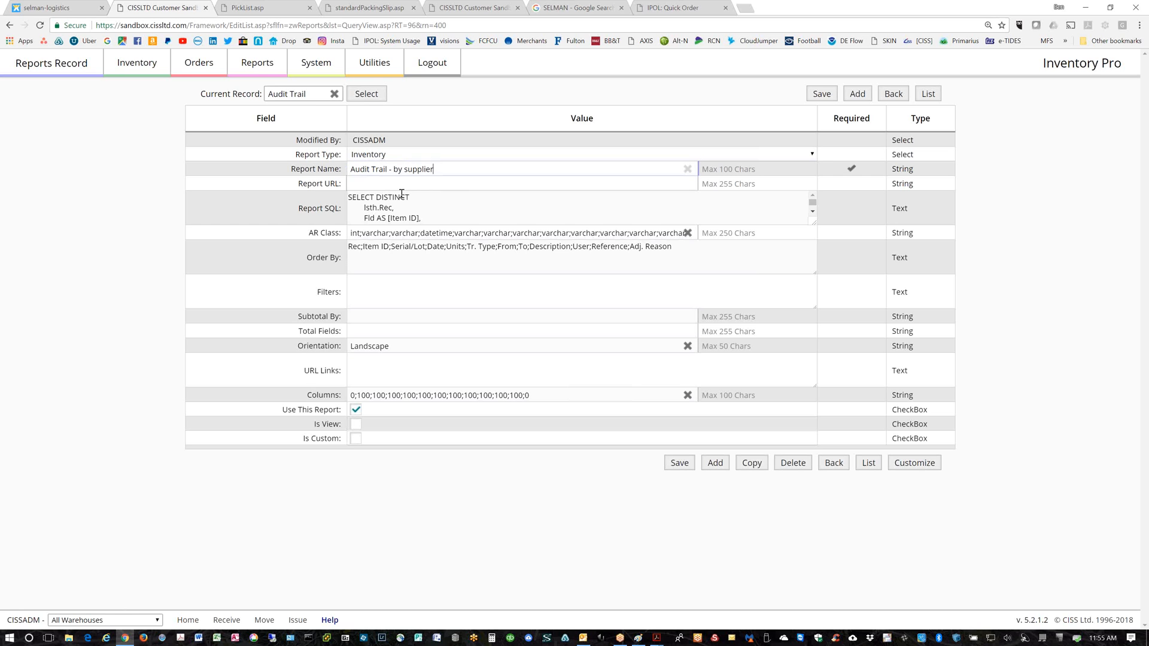
{"action": "left_click", "coordinate": [348, 255]}
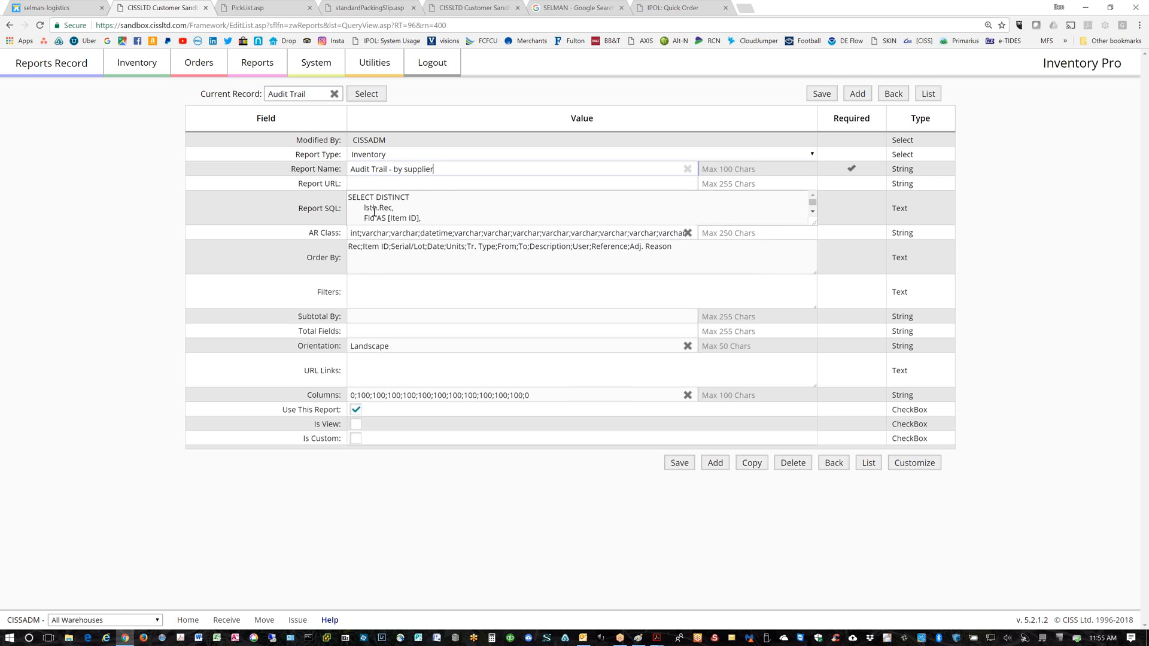
{"action": "left_click", "coordinate": [361, 288]}
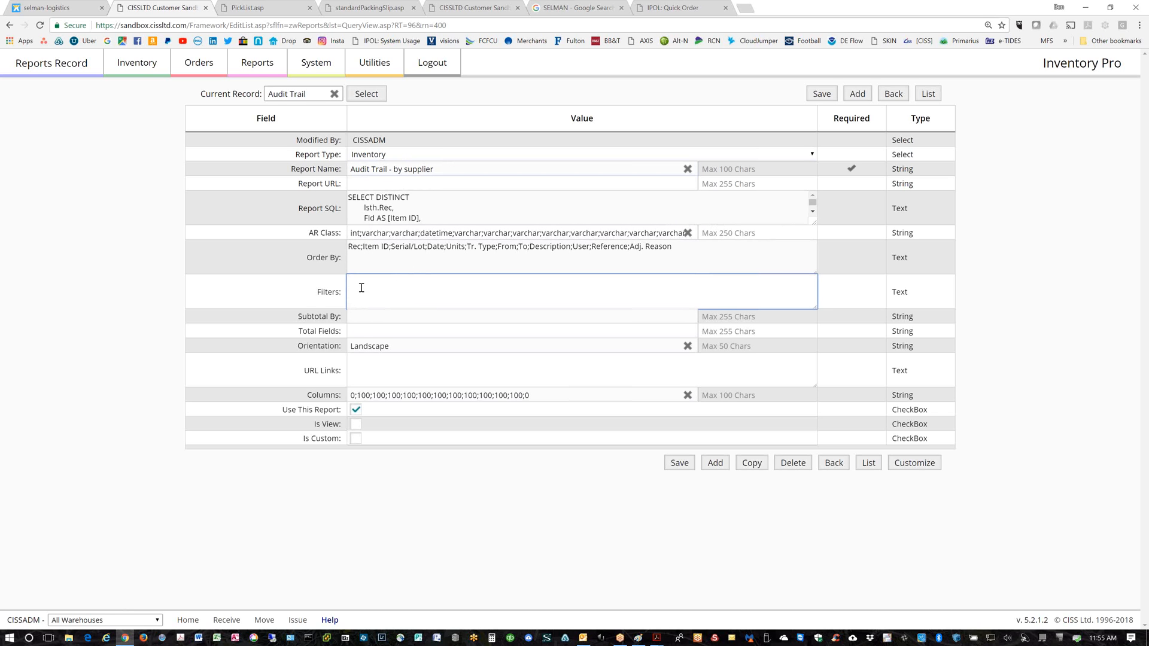
{"action": "type", "text": "by"}
{"action": "type", "text": " supplier ="}
{"action": "type", "text": " ''"}
{"action": "type", "text": "variable"}
Save the report and open shipping order SO-17-000078's line items
{"action": "left_click", "coordinate": [200, 66]}
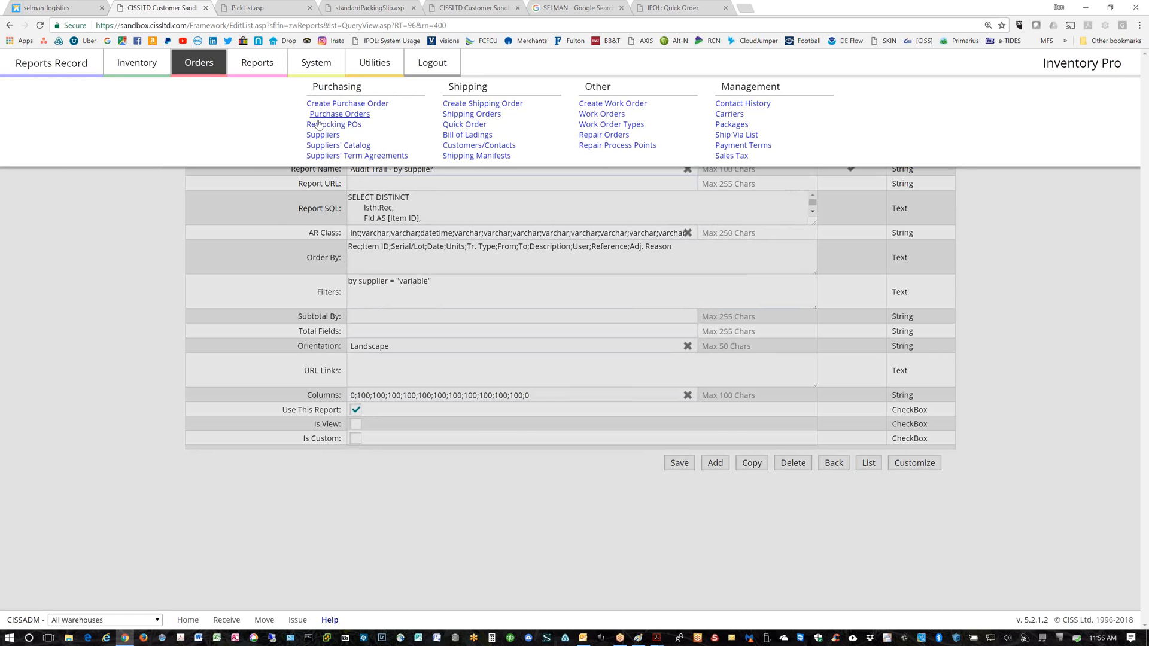
{"action": "left_click", "coordinate": [453, 113]}
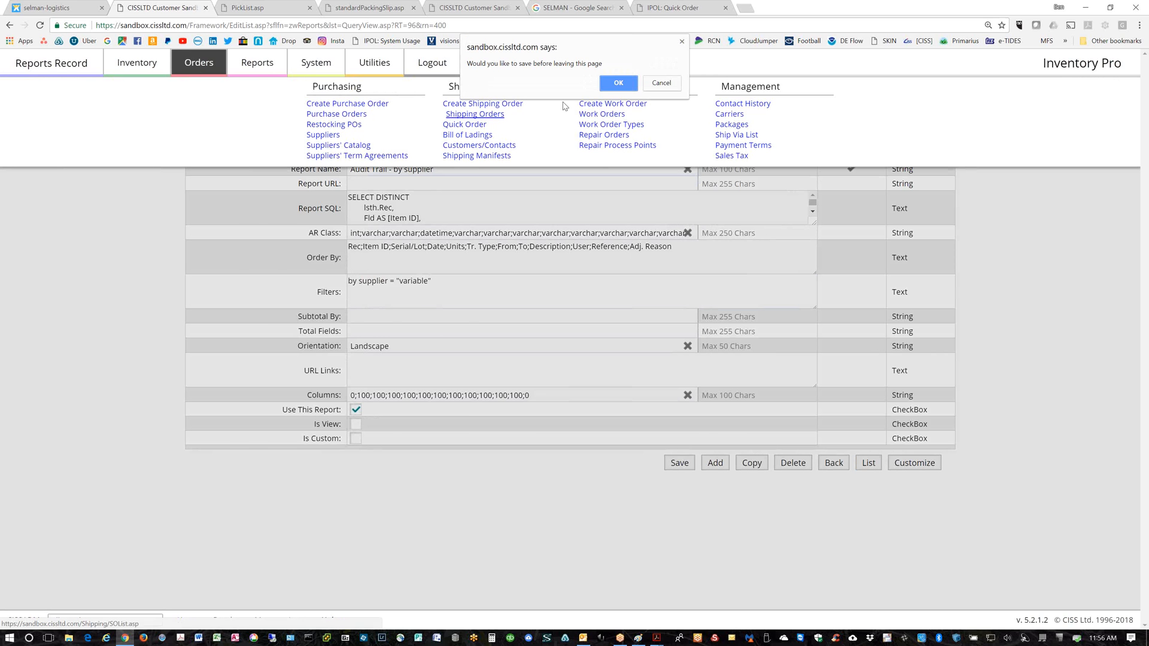
{"action": "left_click", "coordinate": [618, 83]}
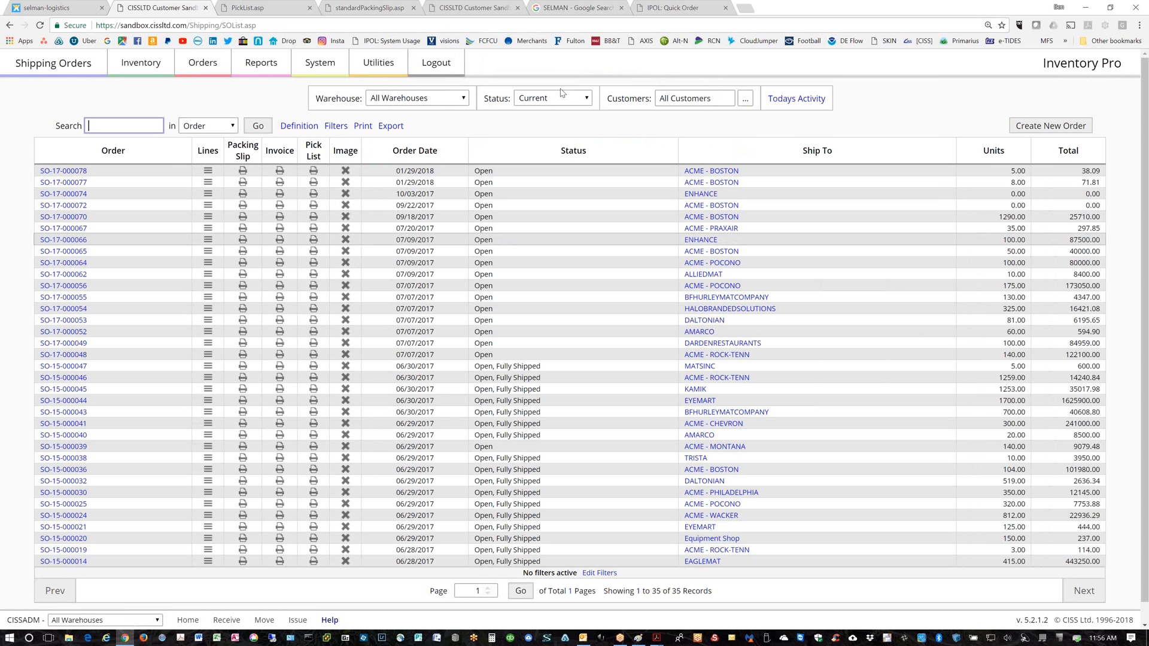
{"action": "left_click", "coordinate": [70, 172]}
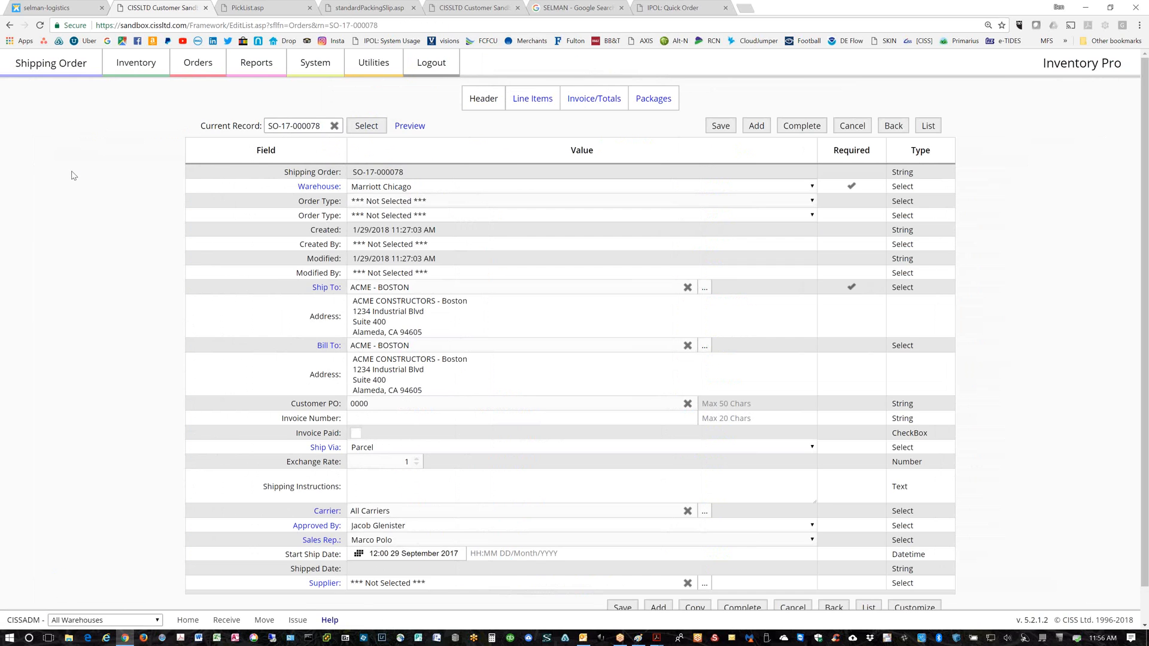
{"action": "left_click", "coordinate": [533, 99]}
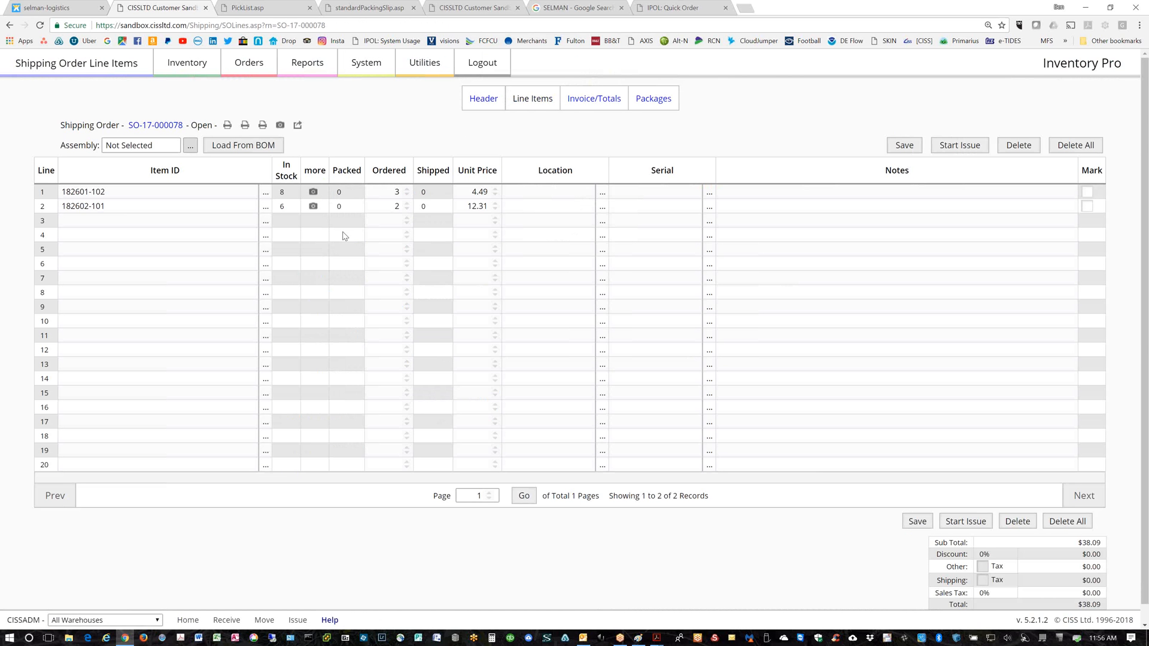
Set 182601-102 to quantity 2 and 182602-101 to quantity 5, then save
{"action": "left_click", "coordinate": [407, 195]}
{"action": "left_click", "coordinate": [407, 205]}
{"action": "left_click", "coordinate": [407, 204]}
{"action": "left_click", "coordinate": [407, 205]}
{"action": "left_click", "coordinate": [902, 146]}
Add a third line of part 182601-201 with quantity 1 and save
{"action": "left_click", "coordinate": [266, 223]}
{"action": "left_click", "coordinate": [376, 217]}
{"action": "left_click", "coordinate": [408, 223]}
{"action": "left_click", "coordinate": [406, 218]}
{"action": "left_click", "coordinate": [407, 218]}
{"action": "left_click", "coordinate": [905, 146]}
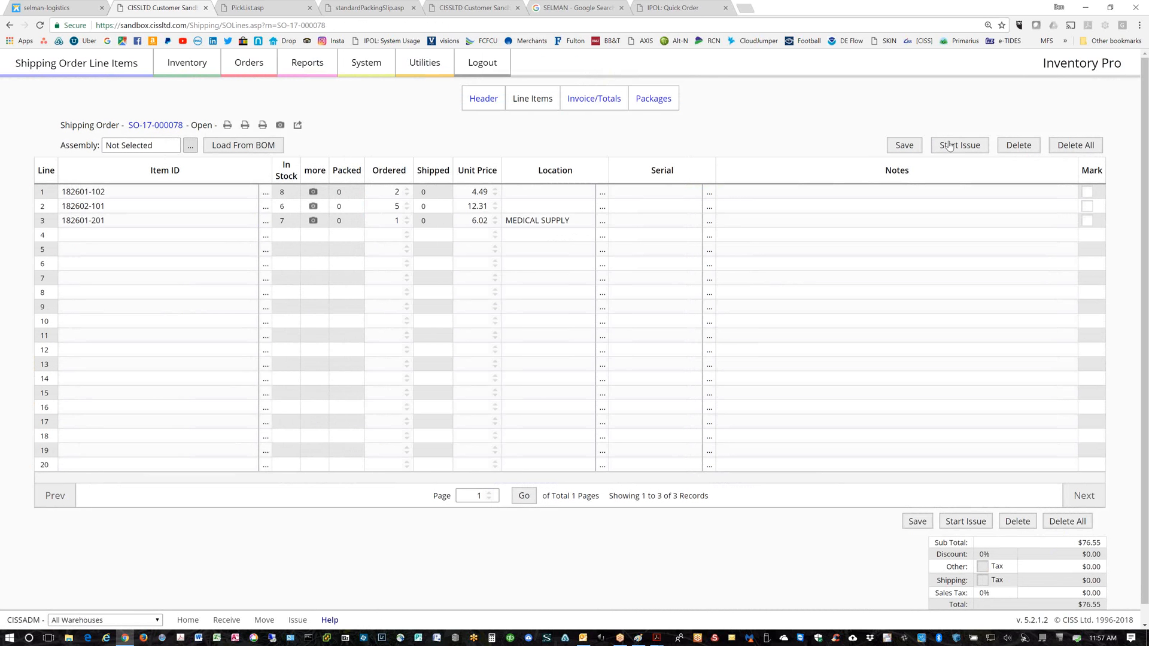
Start the issue, load all available units, and finish issuing SO-17-000078's three items
{"action": "left_click", "coordinate": [953, 146]}
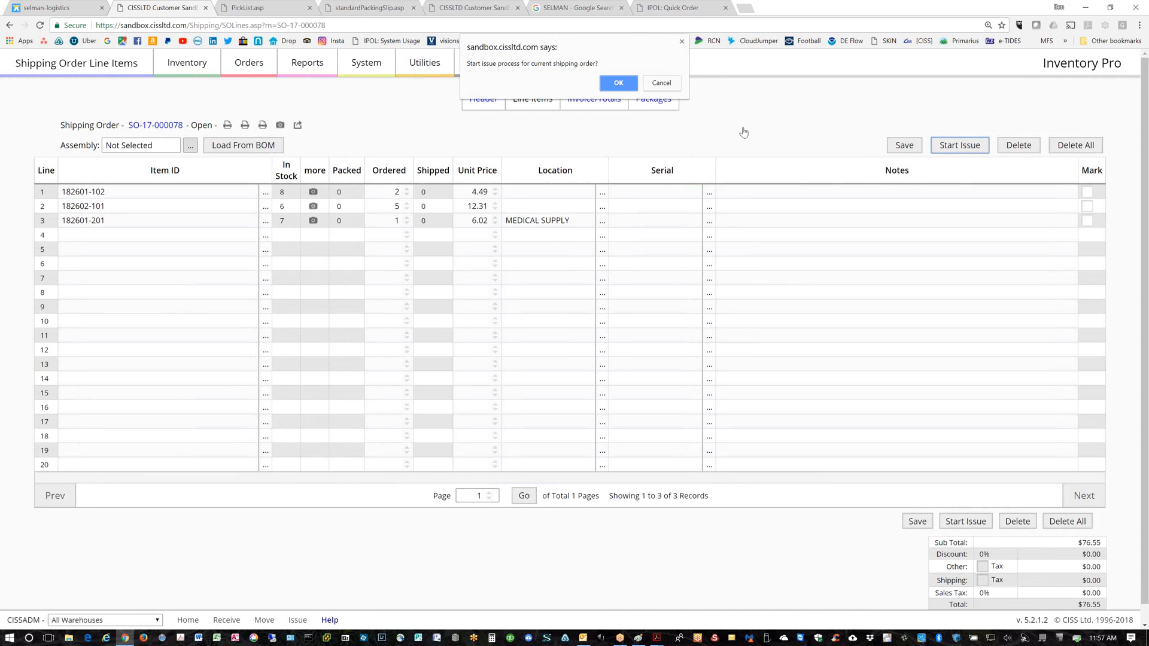
{"action": "left_click", "coordinate": [622, 84]}
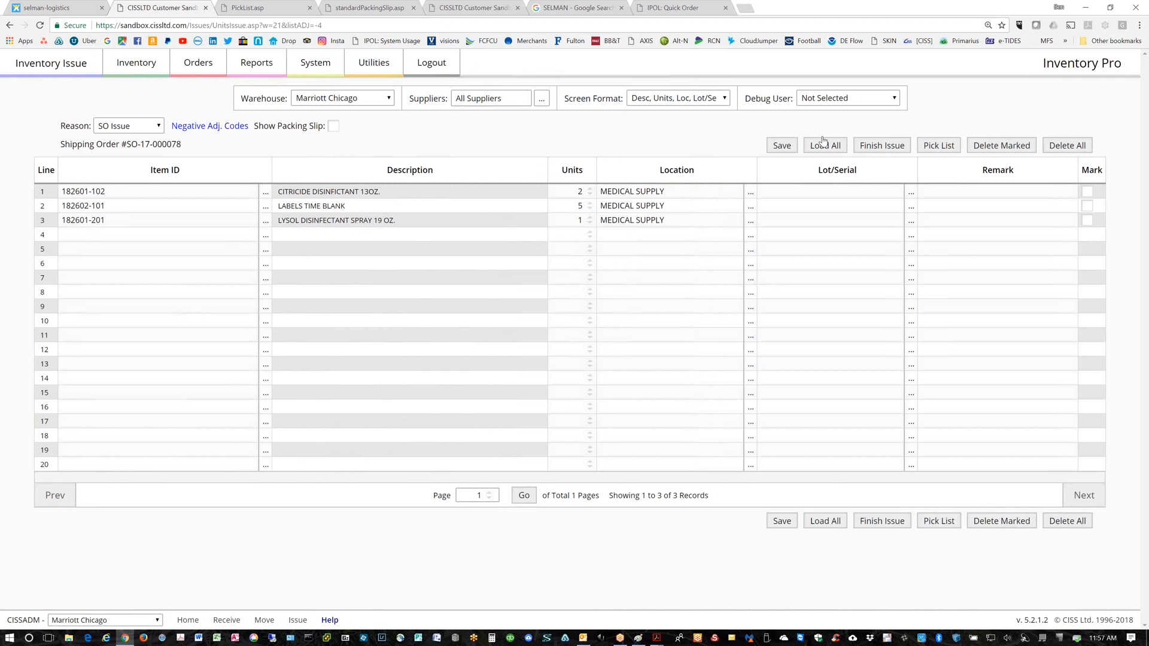
{"action": "left_click", "coordinate": [824, 144]}
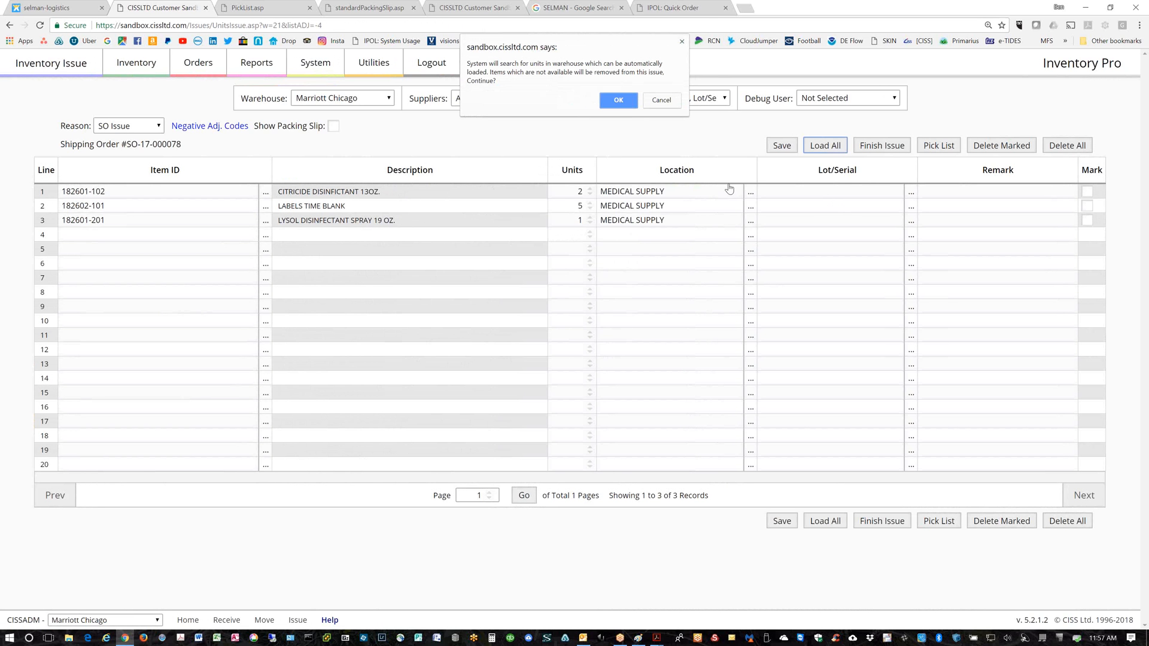
{"action": "left_click", "coordinate": [623, 100]}
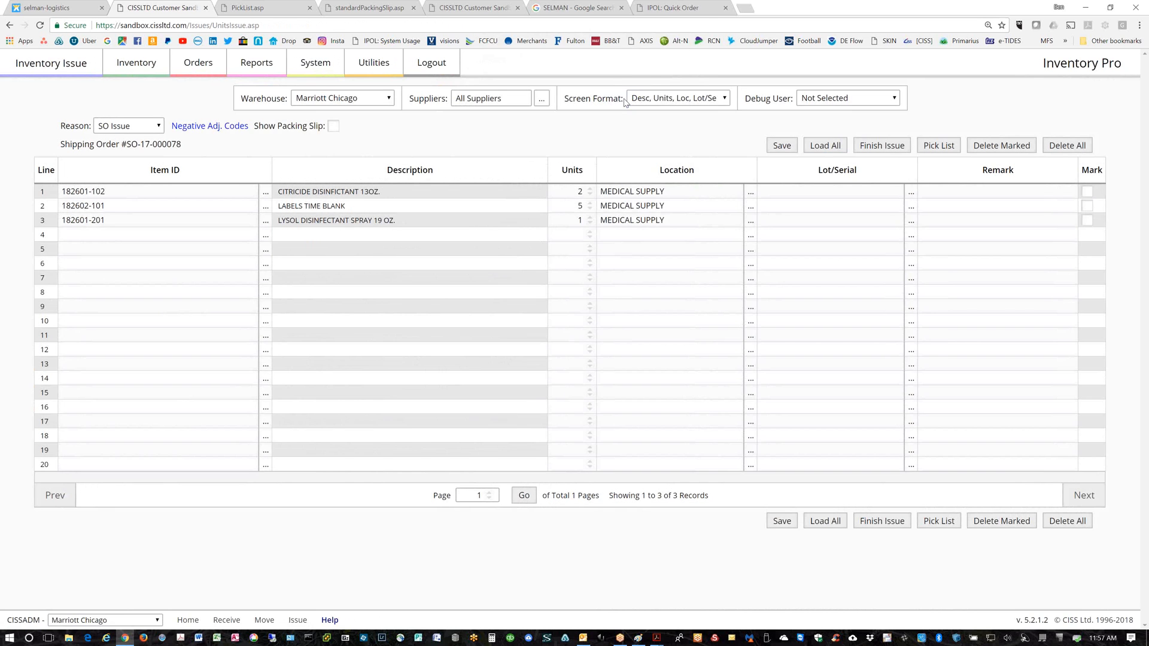
{"action": "left_click", "coordinate": [894, 146]}
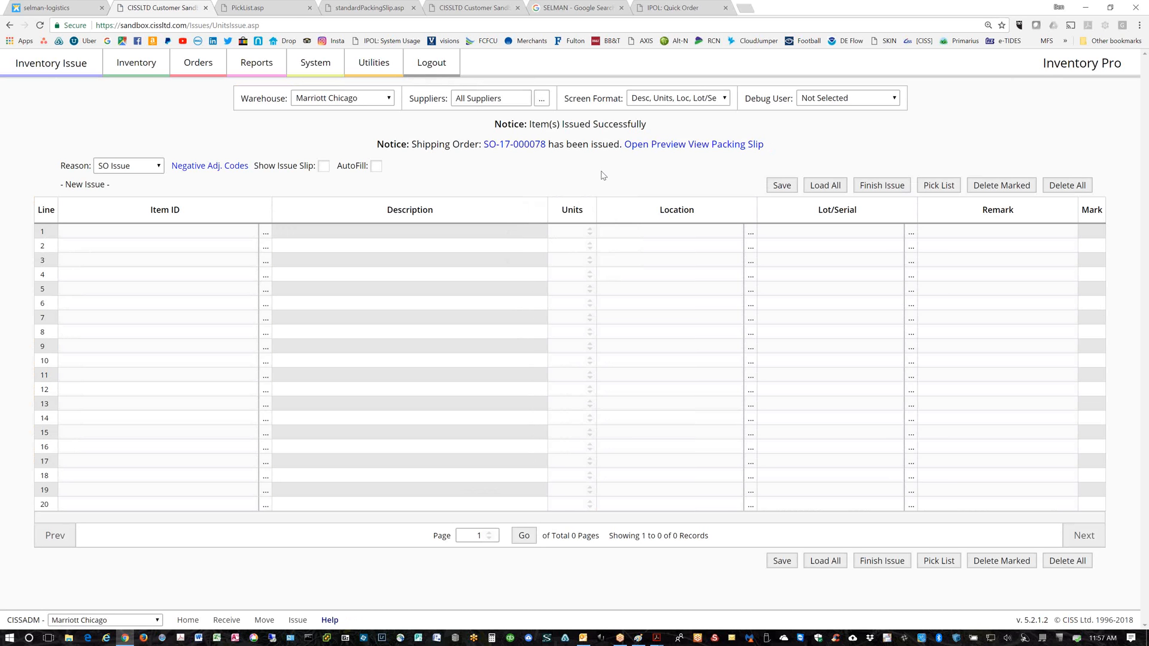
View the pick list for SO-17-000078's lines, then go back to the Inventory Issue page
{"action": "left_click", "coordinate": [535, 147]}
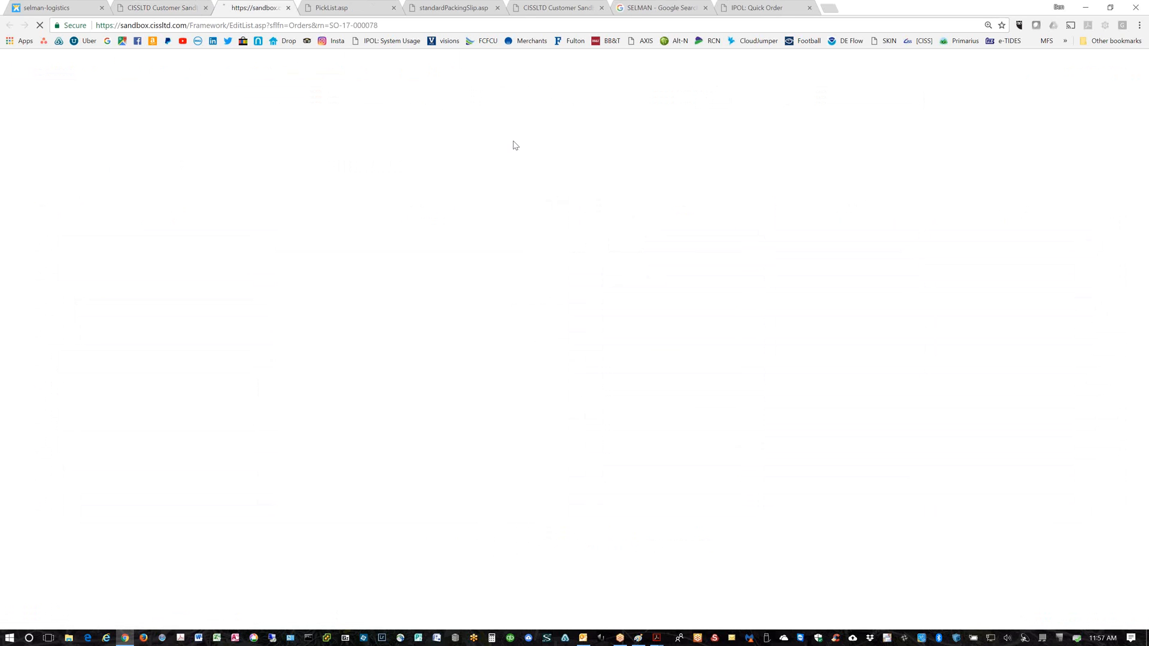
{"action": "left_click", "coordinate": [529, 107]}
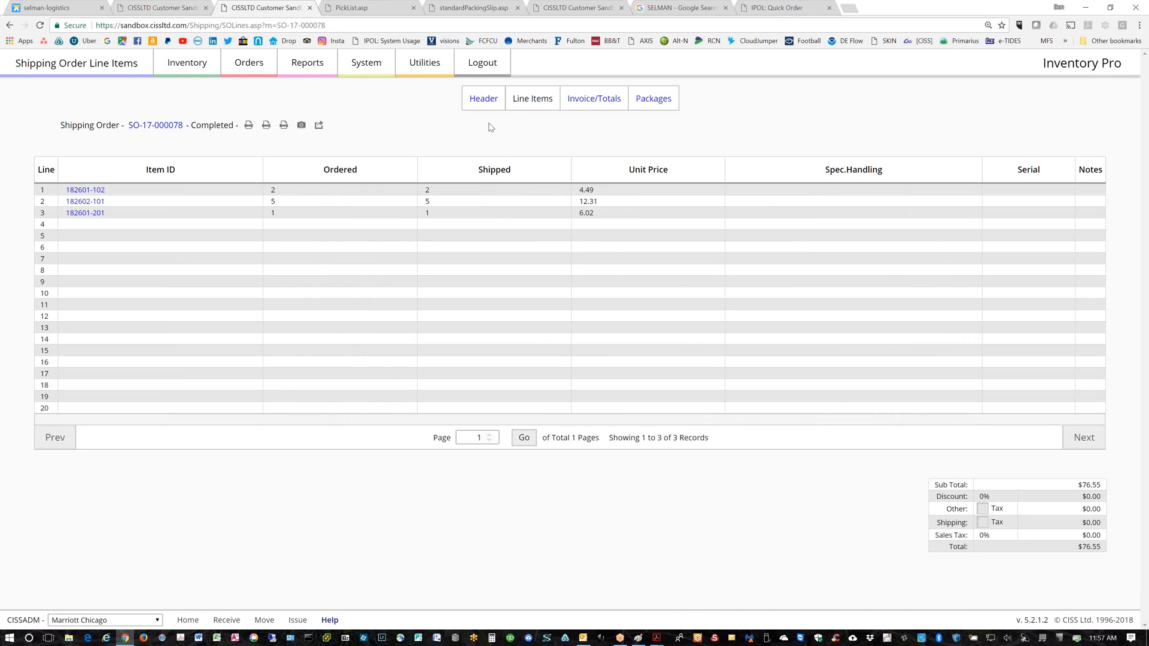
{"action": "left_click", "coordinate": [285, 127]}
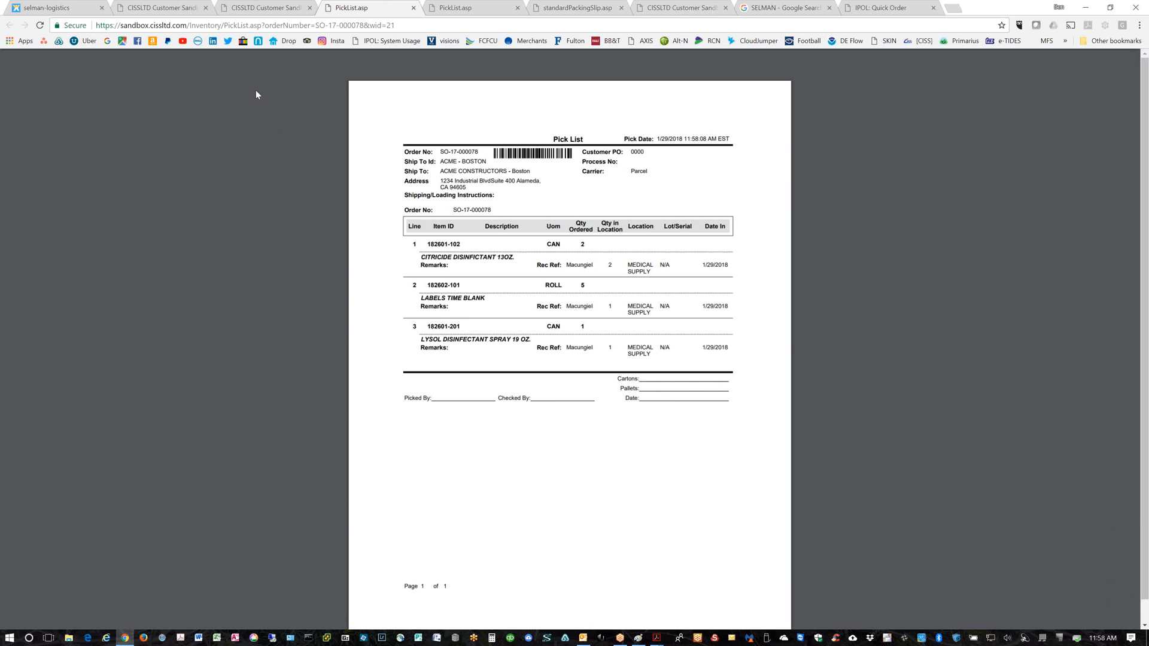
{"action": "left_click", "coordinate": [158, 9]}
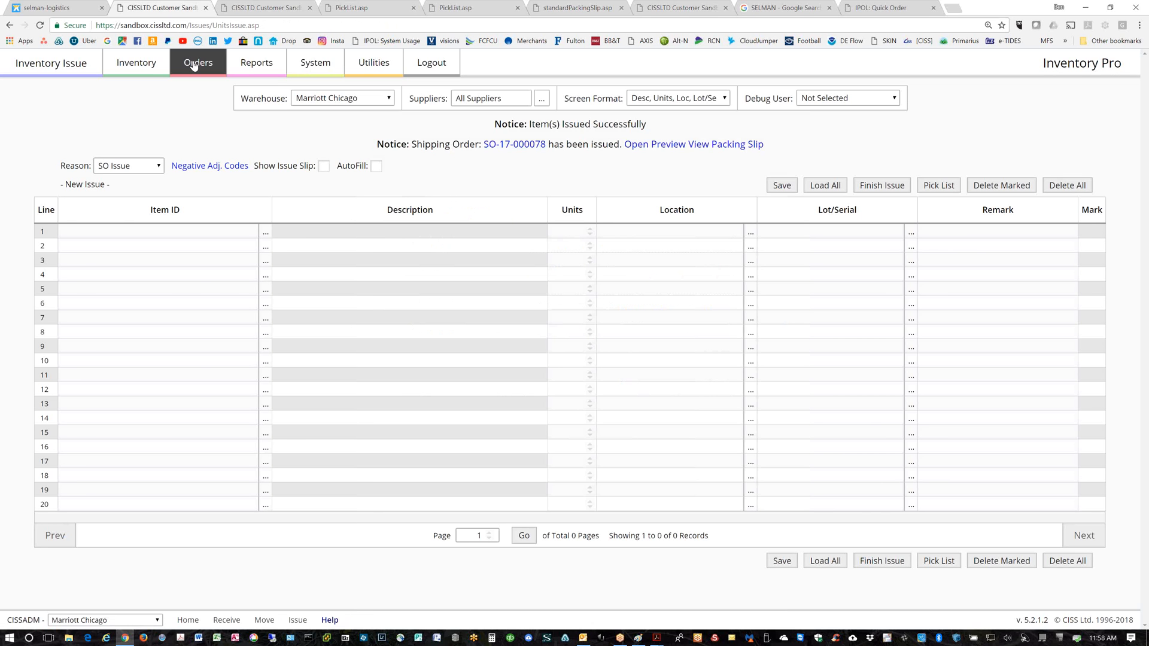
Add 2 of 000-0001-Left and 3 of 182601-103 to the Quick Order cart
{"action": "mouse_move", "coordinate": [193, 66]}
{"action": "left_click", "coordinate": [457, 125]}
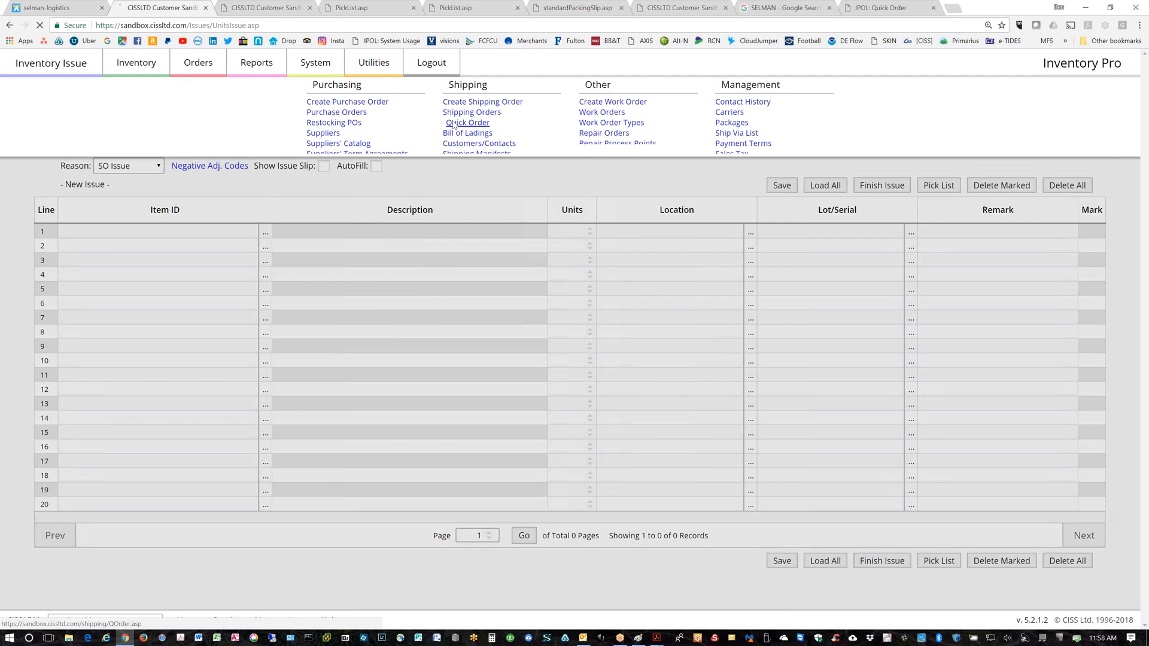
{"action": "double_click", "coordinate": [1071, 197]}
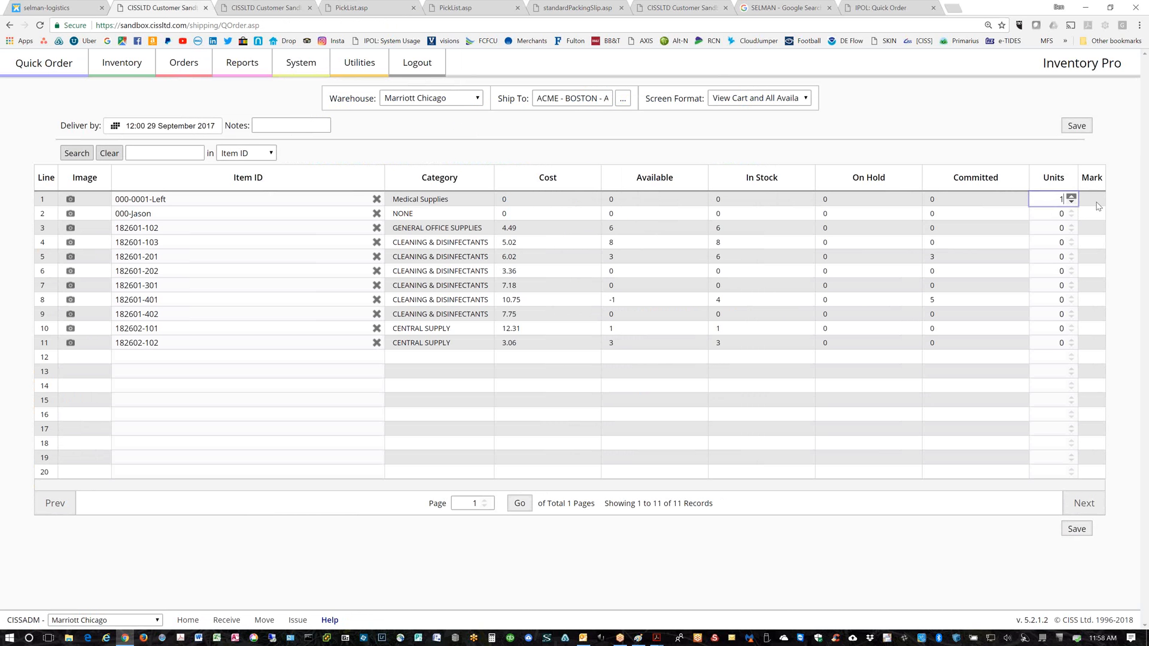
{"action": "triple_click", "coordinate": [1072, 240]}
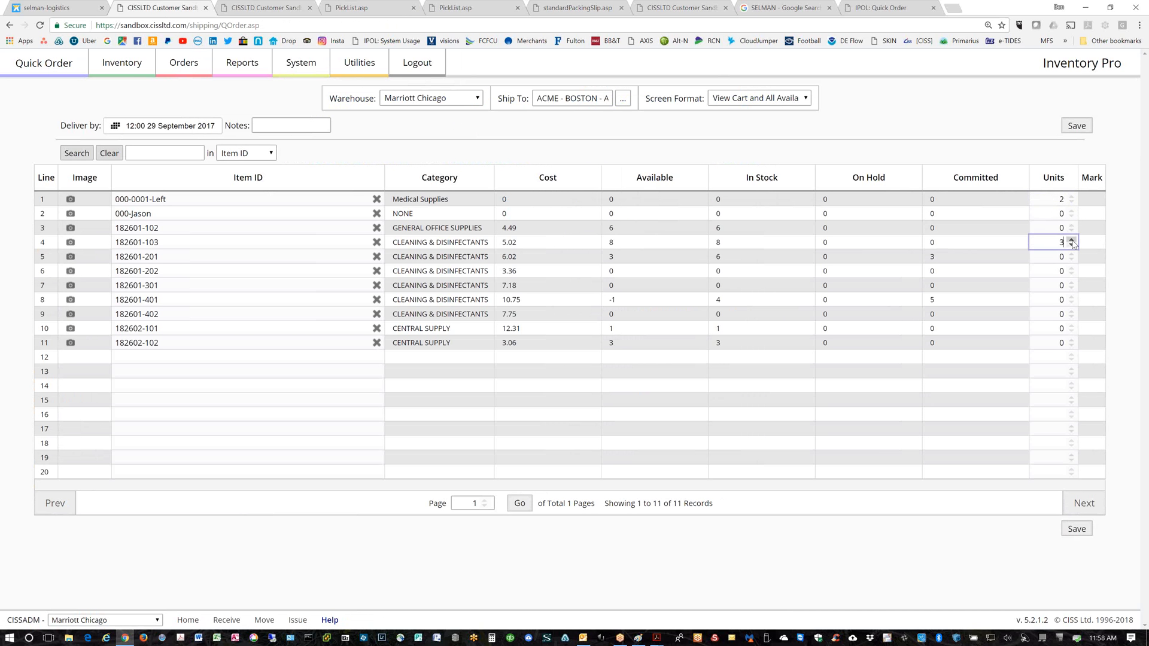
{"action": "left_click", "coordinate": [1074, 126]}
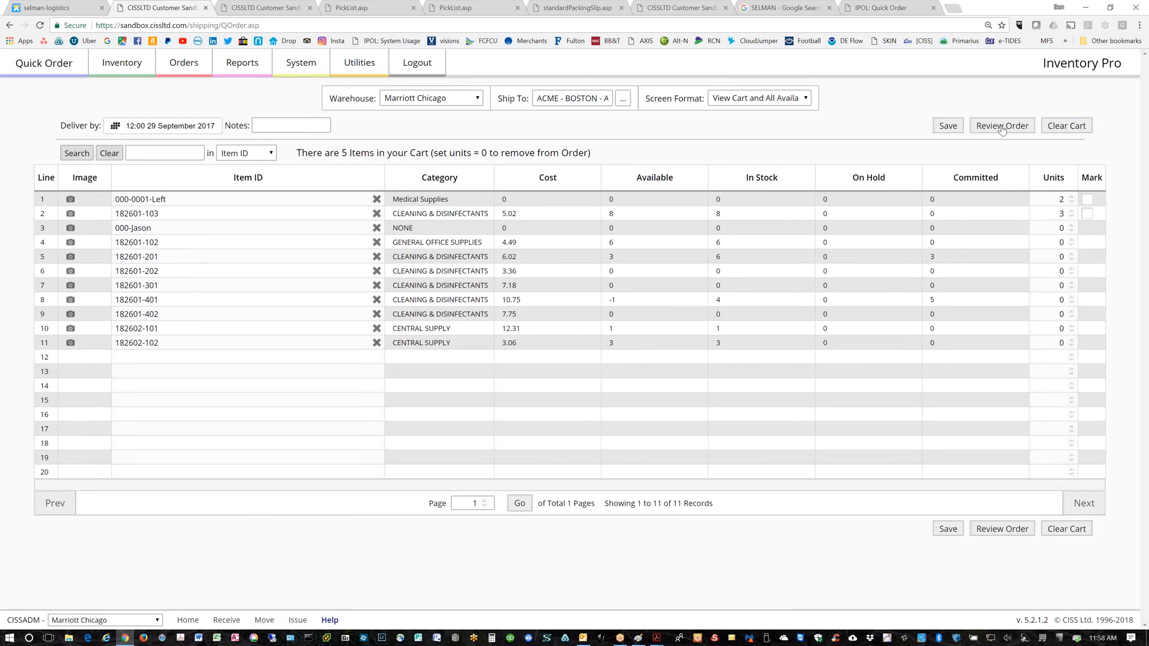
Review and place the quick order, then view line items of new order SO-17-000079
{"action": "left_click", "coordinate": [1002, 127]}
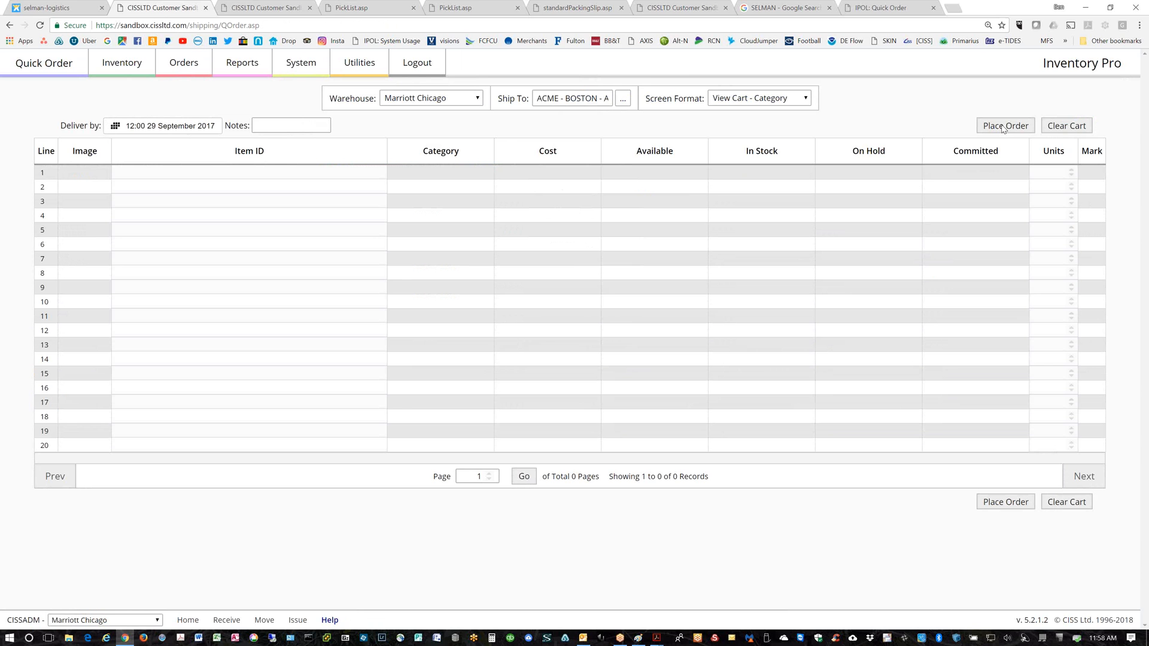
{"action": "left_click", "coordinate": [1003, 126]}
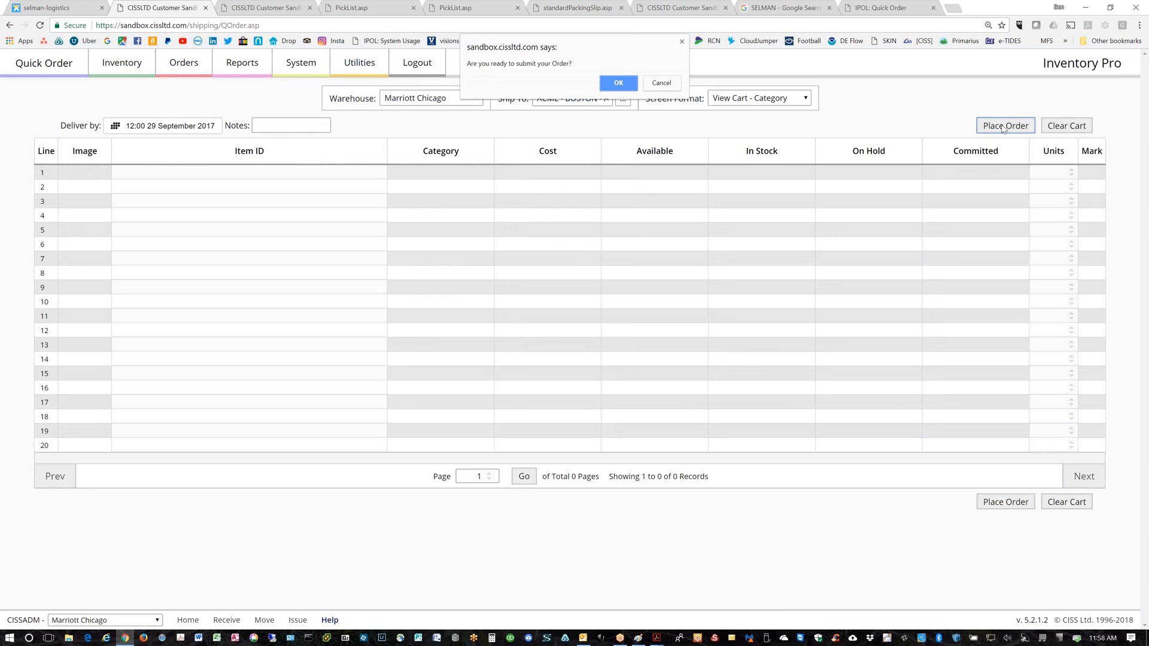
{"action": "left_click", "coordinate": [616, 86]}
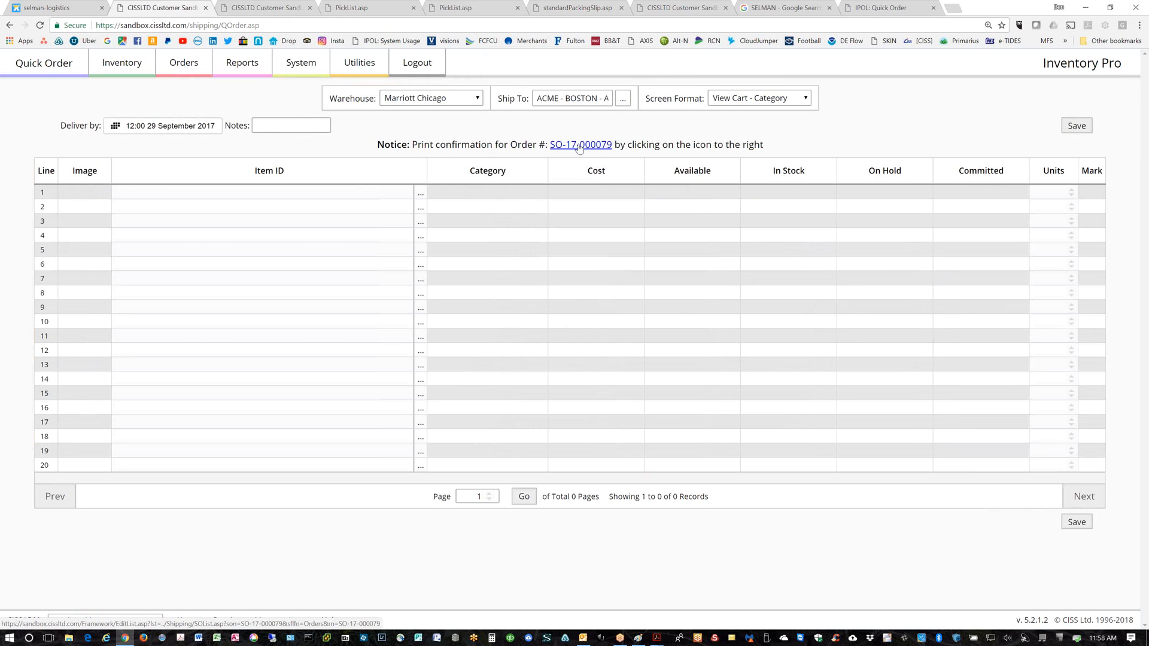
{"action": "left_click", "coordinate": [579, 145]}
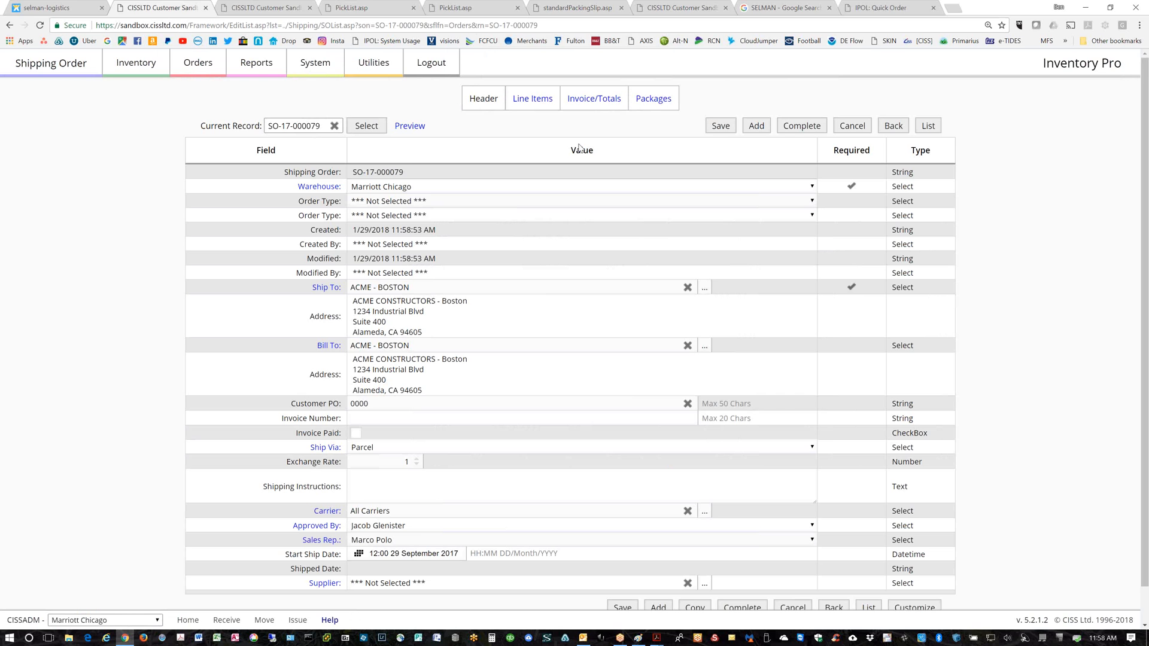
{"action": "left_click", "coordinate": [516, 105]}
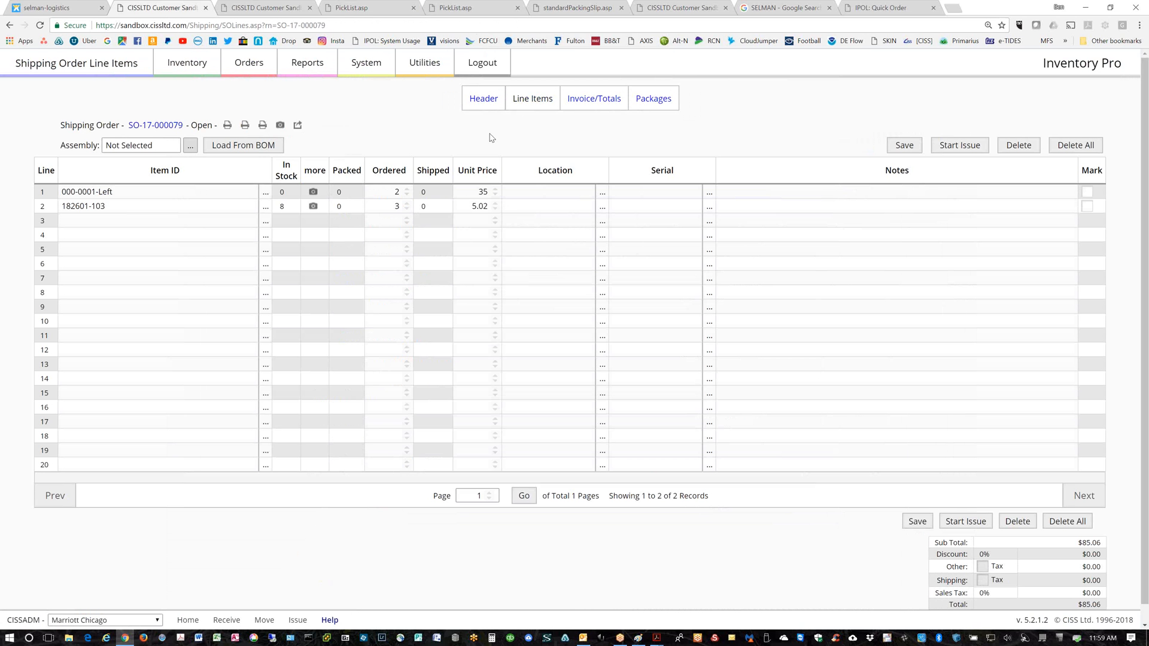
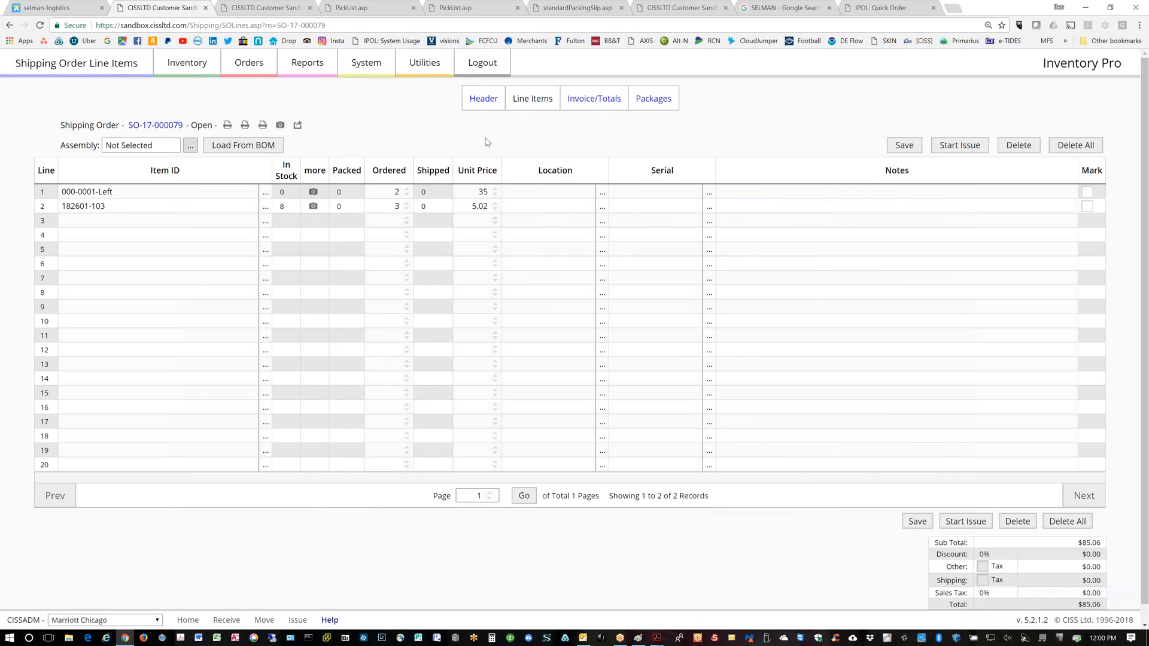
Download the Direct Issue template from Utilities > Import/Export and open AISN Template.csv
{"action": "left_click", "coordinate": [422, 68]}
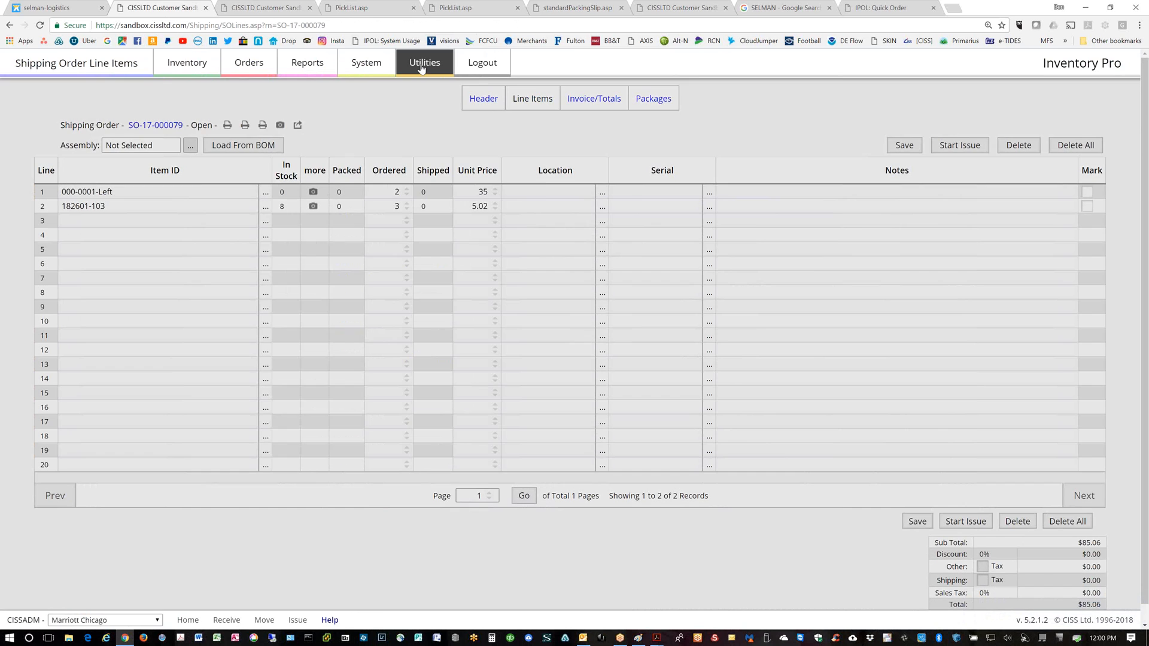
{"action": "left_click", "coordinate": [525, 128]}
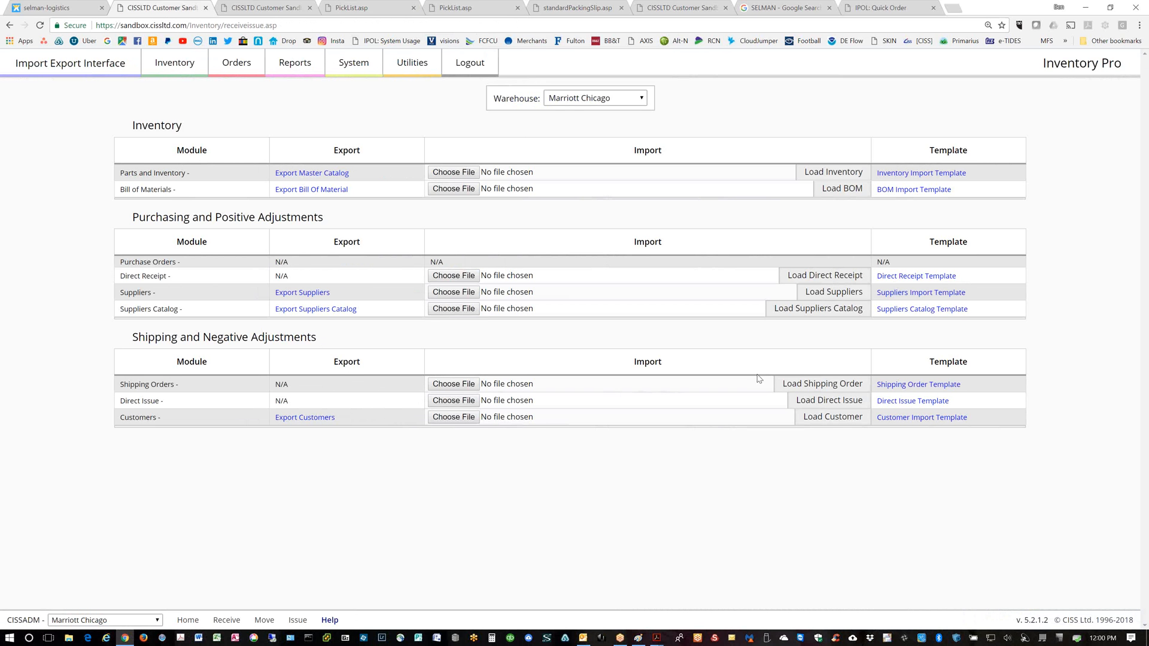
{"action": "left_click", "coordinate": [897, 402]}
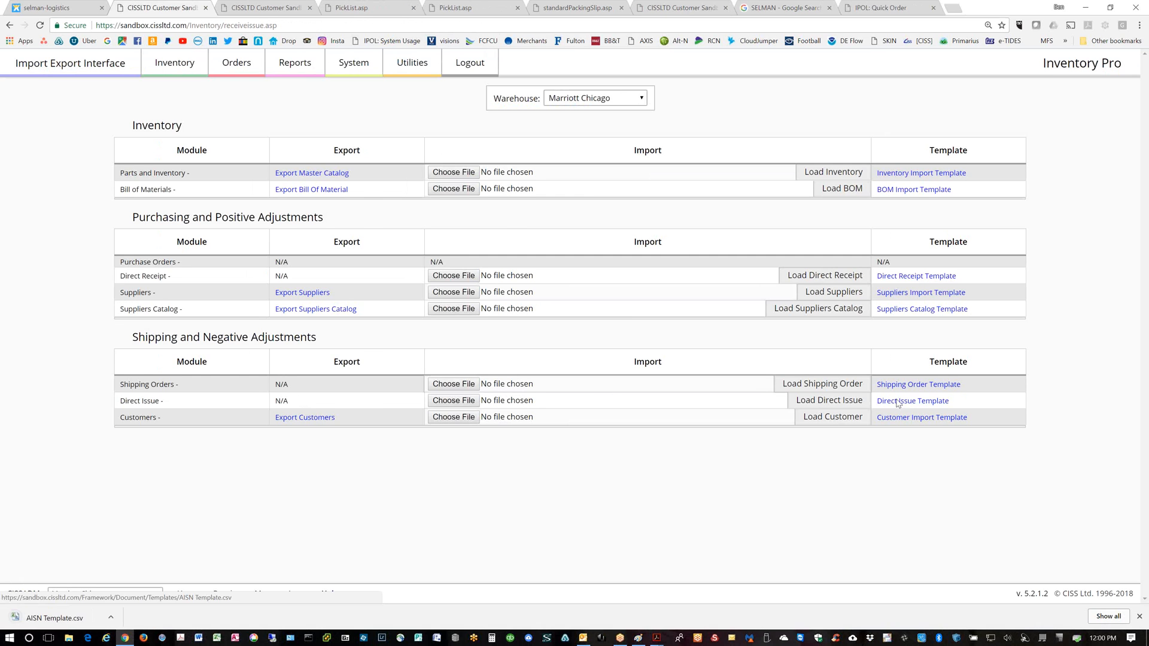
{"action": "left_click", "coordinate": [45, 619]}
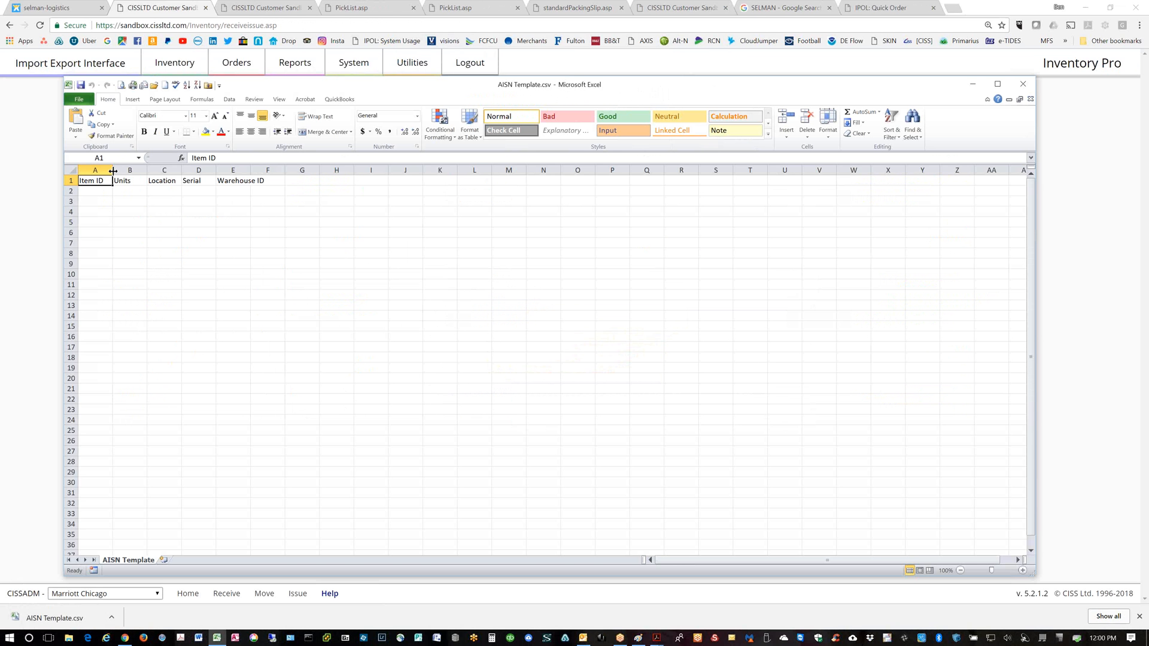
Widen columns A and B to read the template headings, then close Excel without saving
{"action": "left_click_drag", "start_coordinate": [113, 171], "coordinate": [343, 170]}
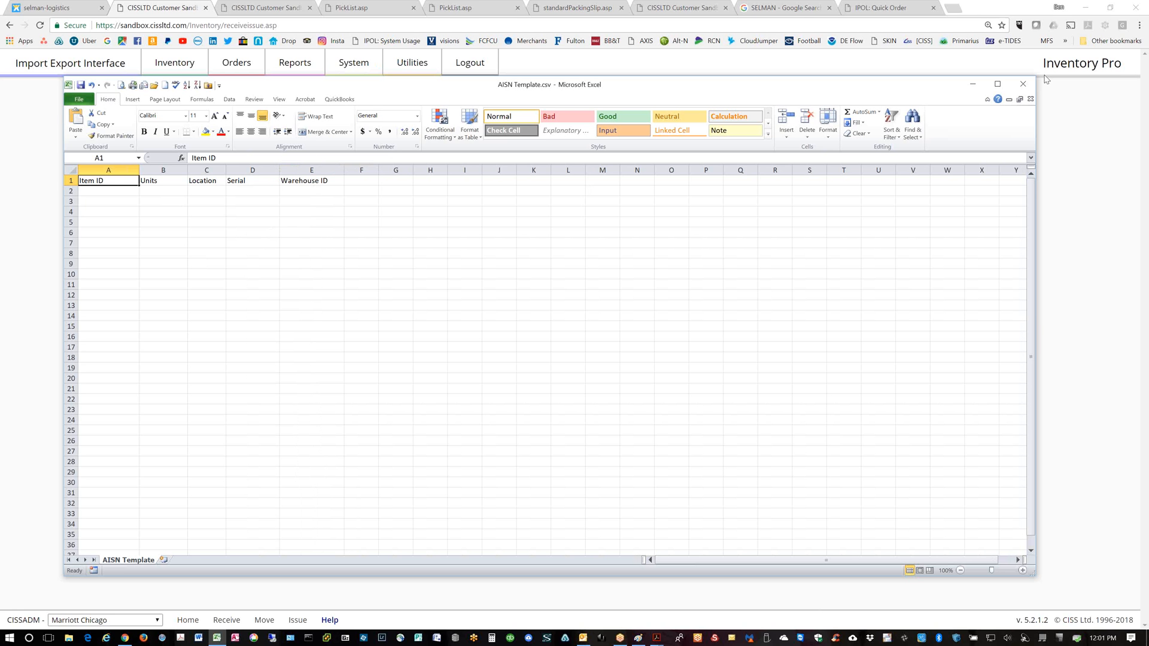
{"action": "left_click", "coordinate": [1024, 85]}
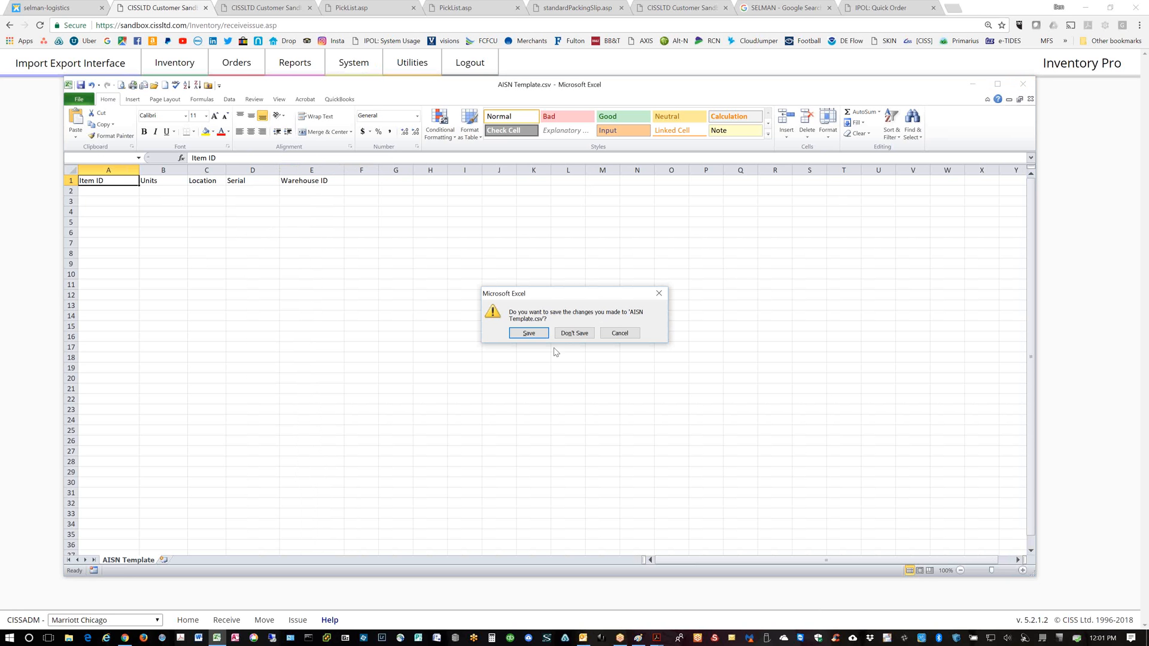
{"action": "left_click", "coordinate": [574, 333]}
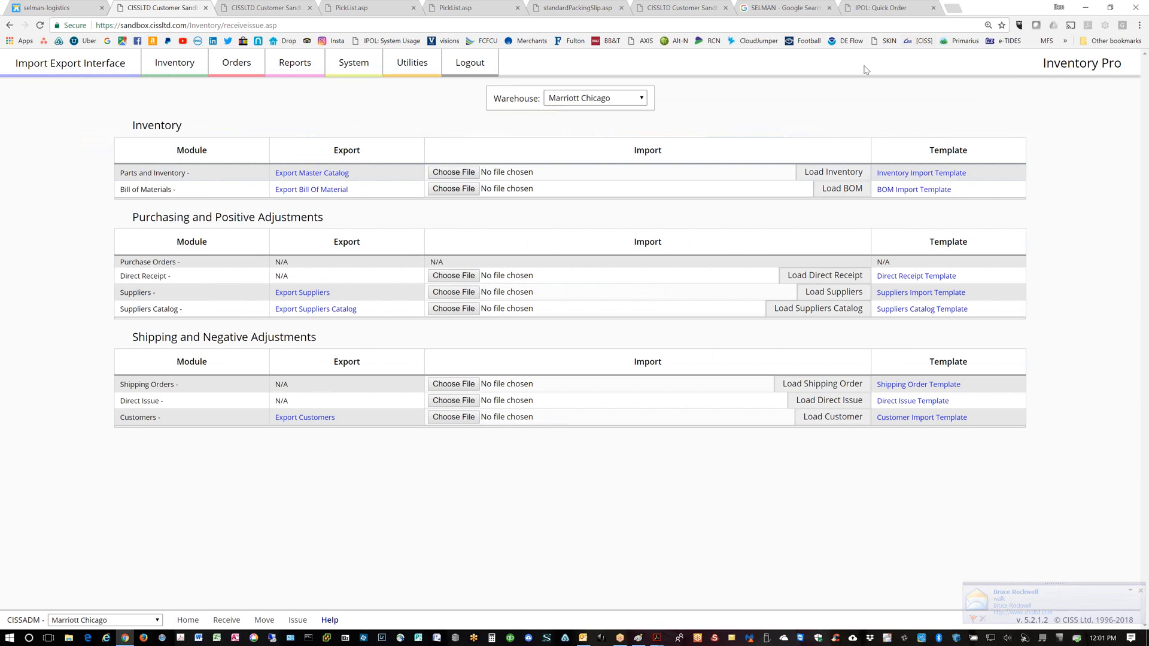
Close the Quick Order, Google search, sandbox, packing slip and extra PickList tabs
{"action": "left_click", "coordinate": [933, 8]}
{"action": "left_click", "coordinate": [828, 8]}
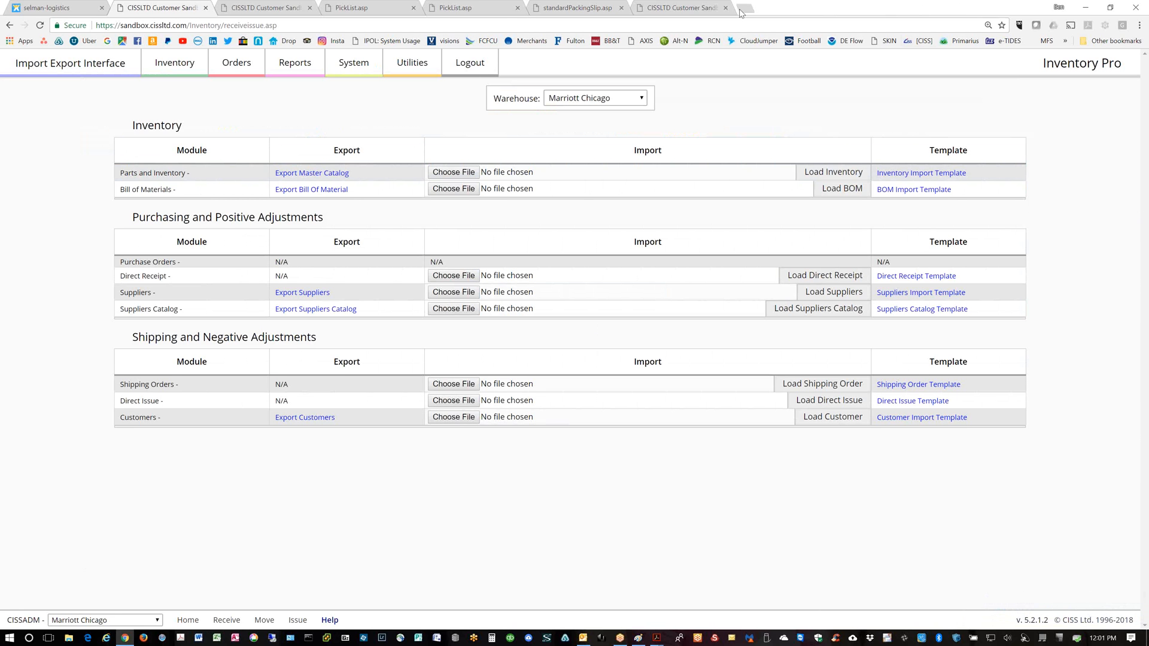
{"action": "left_click", "coordinate": [725, 8]}
{"action": "left_click", "coordinate": [621, 8]}
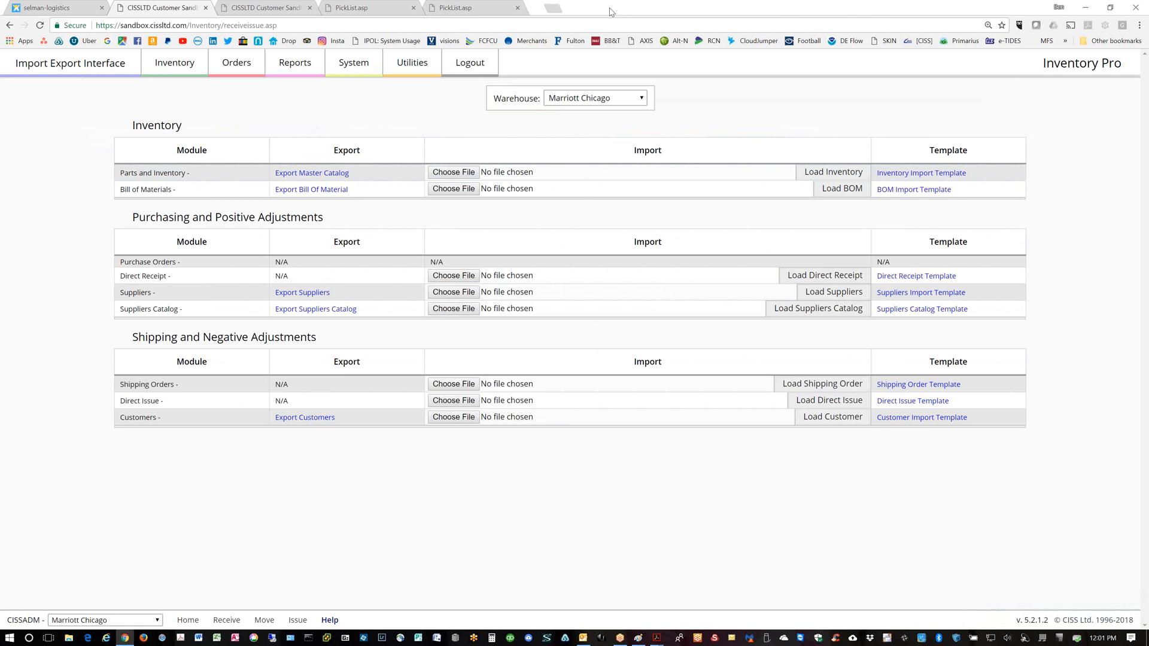
{"action": "left_click", "coordinate": [518, 7]}
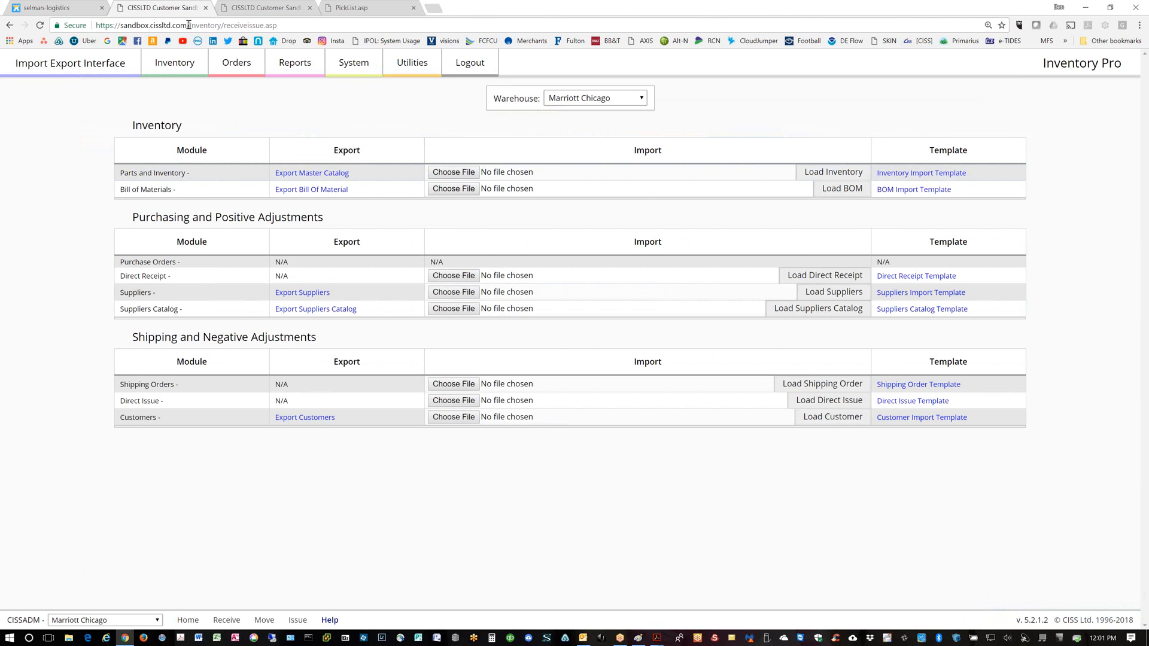
Change the site path to /mobile and log in to Inventory Pro Mobile
{"action": "left_click_drag", "start_coordinate": [188, 25], "coordinate": [277, 26]}
{"action": "type", "text": "/"}
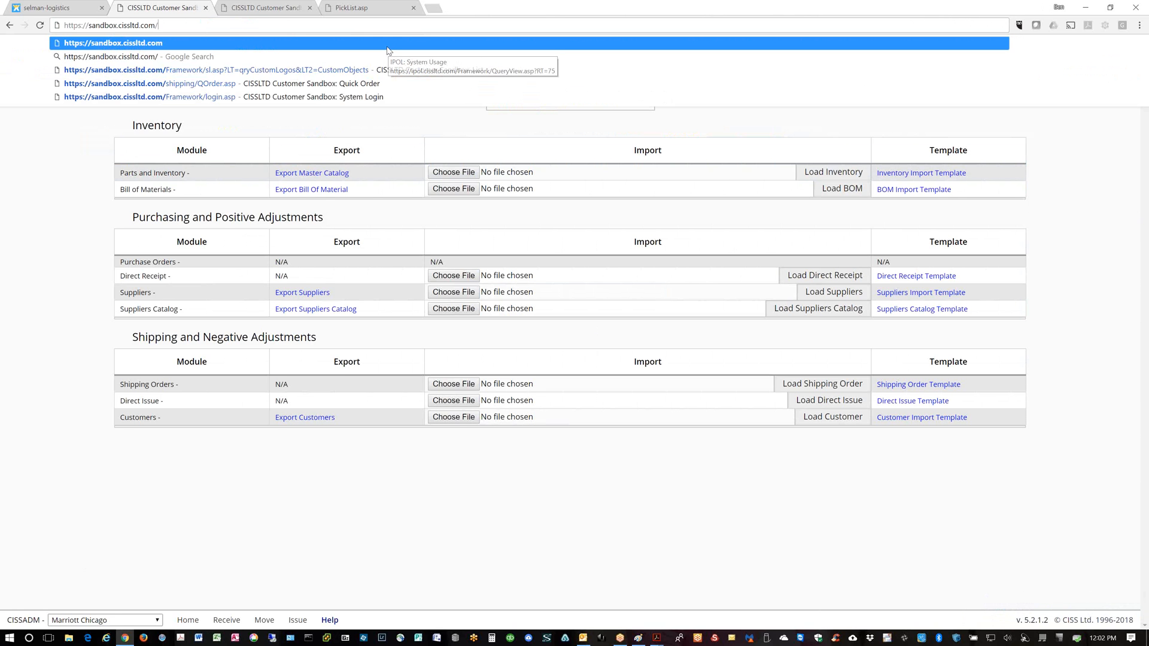
{"action": "type", "text": "mobile"}
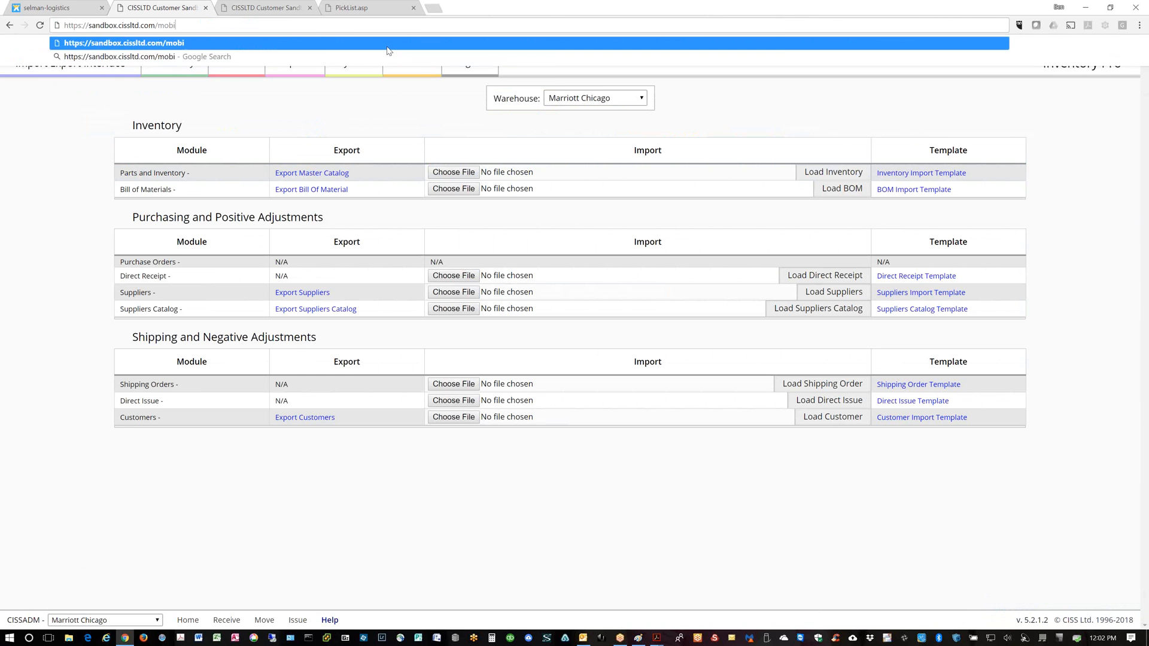
{"action": "key", "text": "Return"}
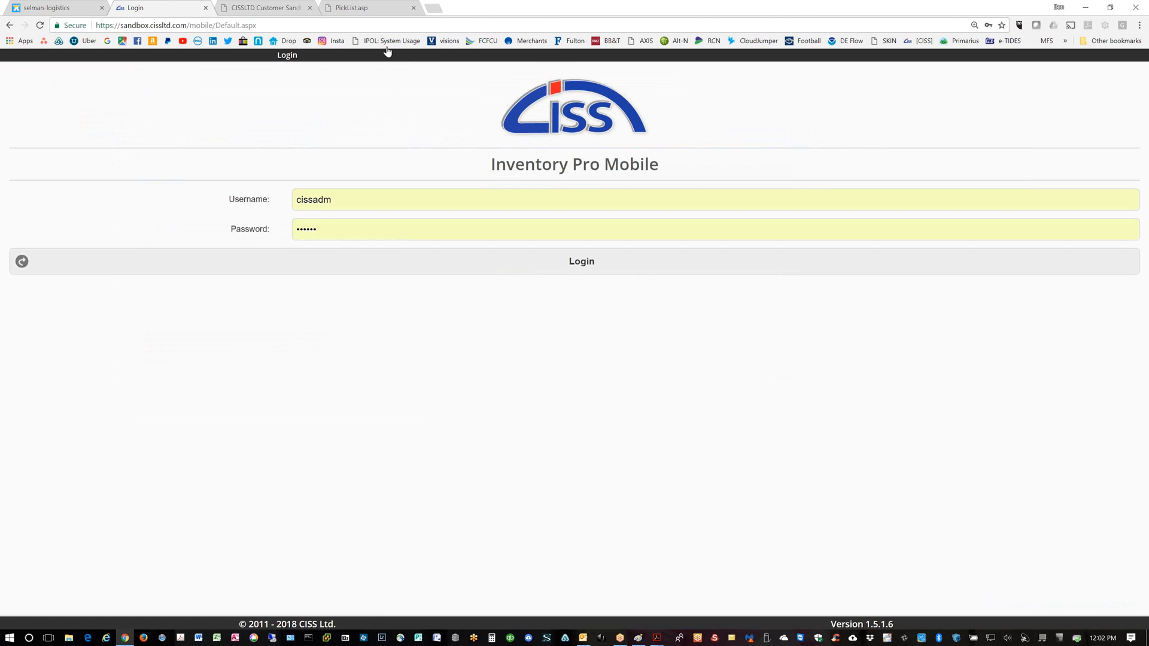
{"action": "left_click", "coordinate": [587, 267]}
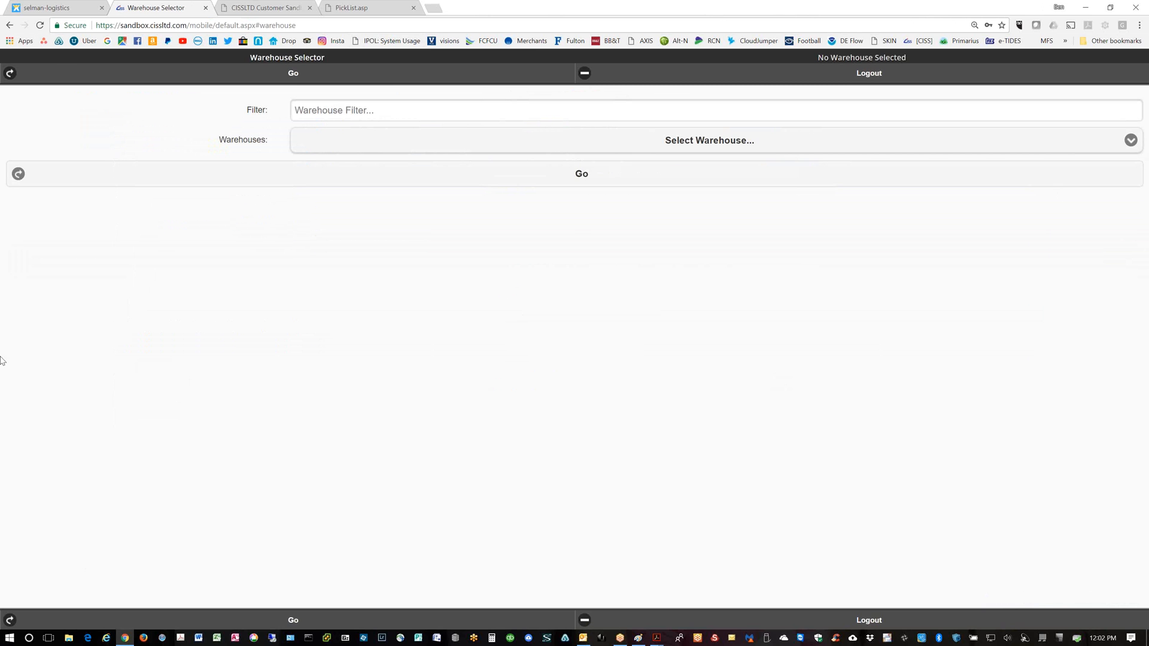
Shrink the browser to phone size and load the Main Menu for the ACME Medical warehouse
{"action": "left_click", "coordinate": [1114, 10]}
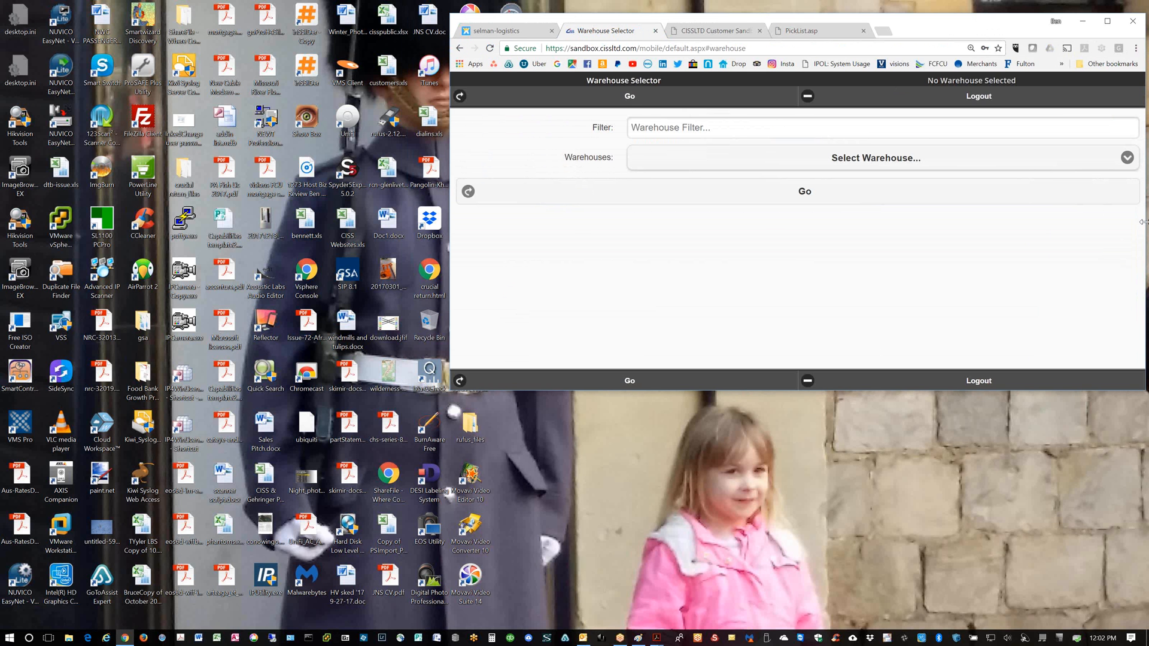
{"action": "left_click_drag", "start_coordinate": [1142, 220], "coordinate": [720, 234]}
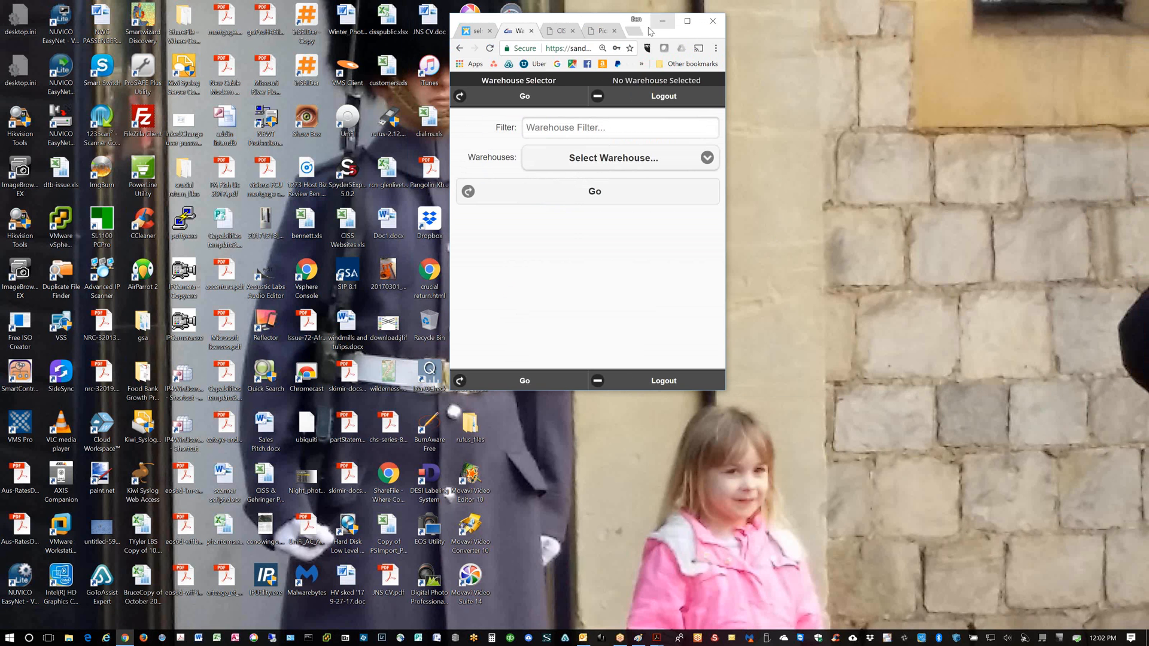
{"action": "left_click_drag", "start_coordinate": [546, 19], "coordinate": [285, 6]}
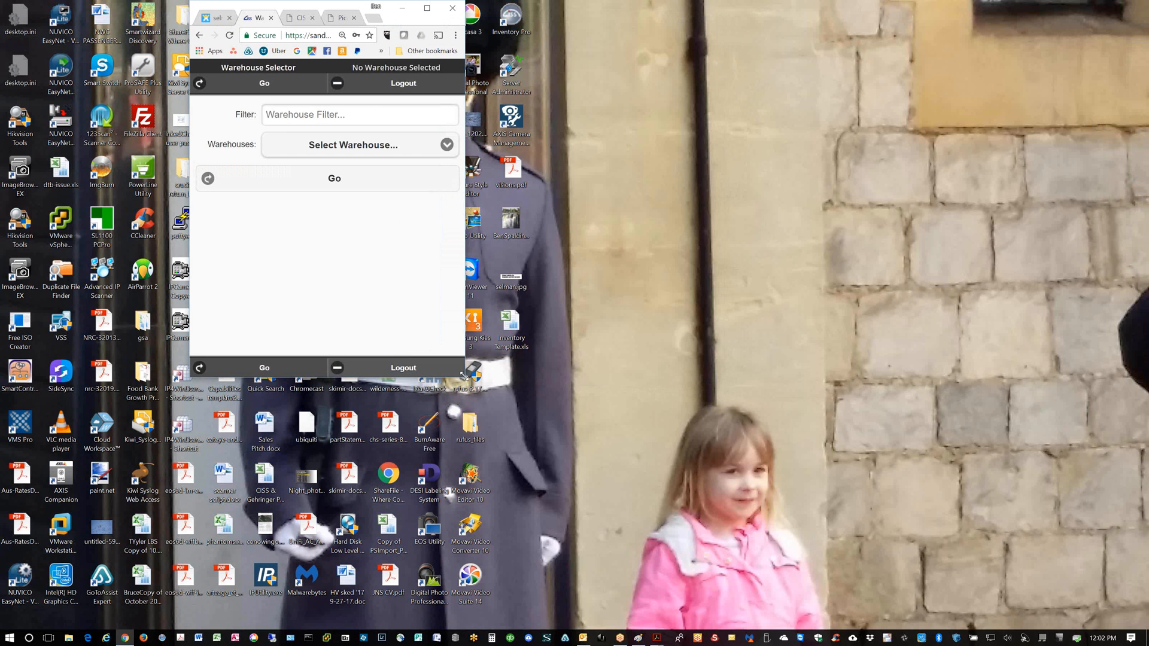
{"action": "left_click_drag", "start_coordinate": [559, 451], "coordinate": [585, 488]}
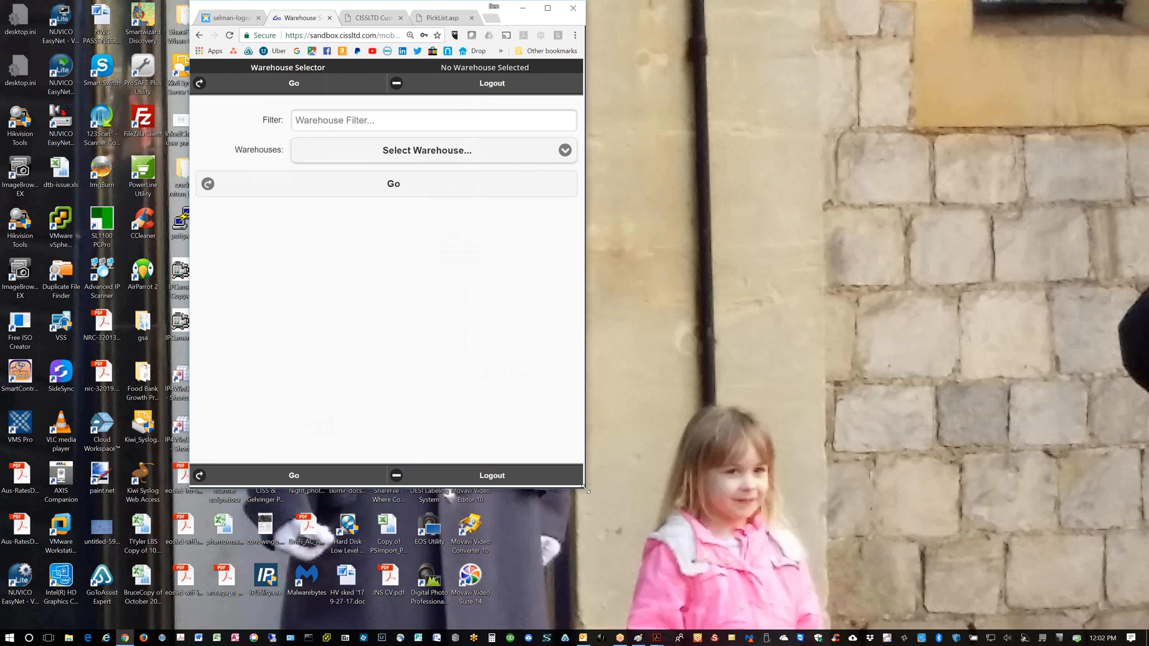
{"action": "left_click", "coordinate": [396, 151]}
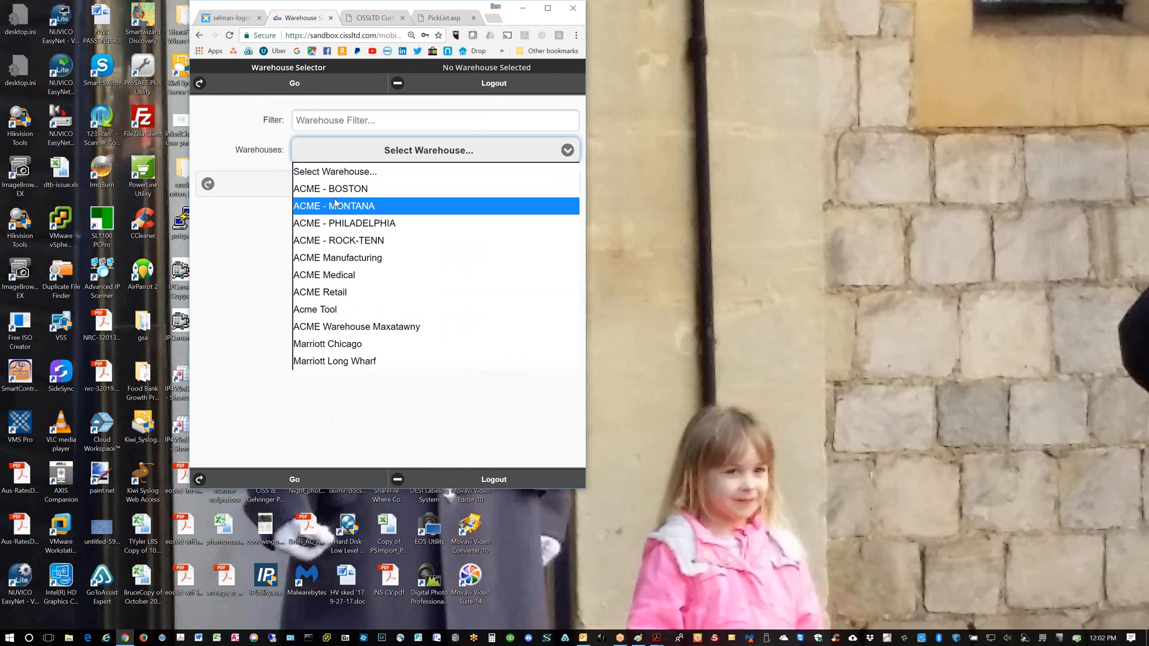
{"action": "left_click", "coordinate": [324, 275]}
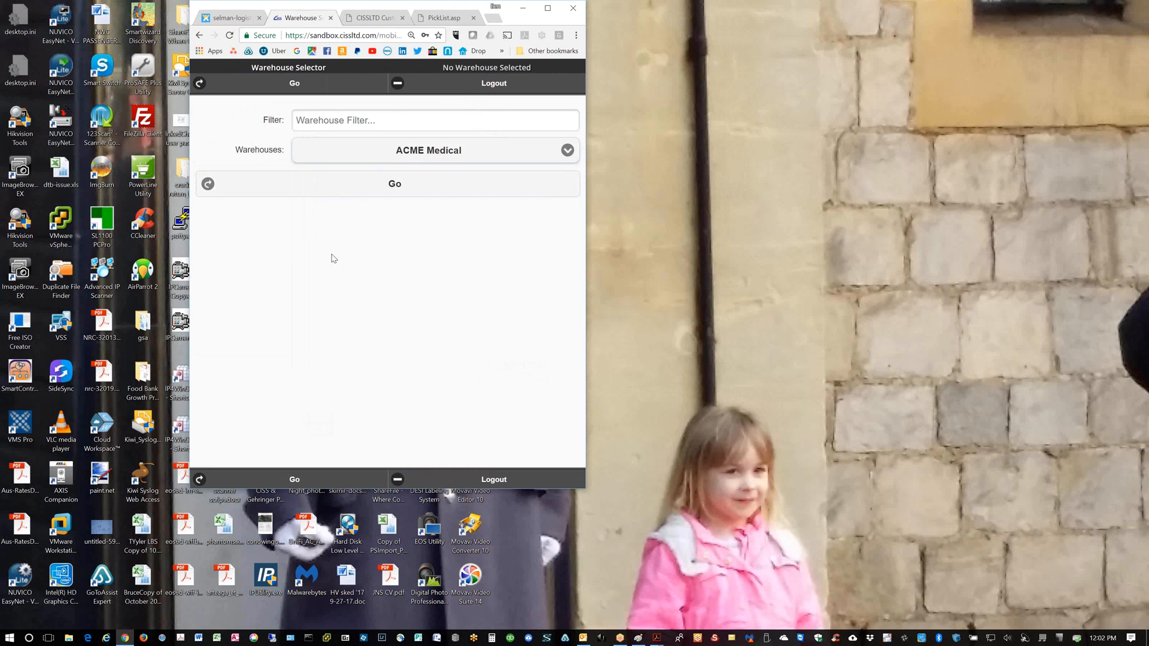
{"action": "left_click", "coordinate": [376, 178]}
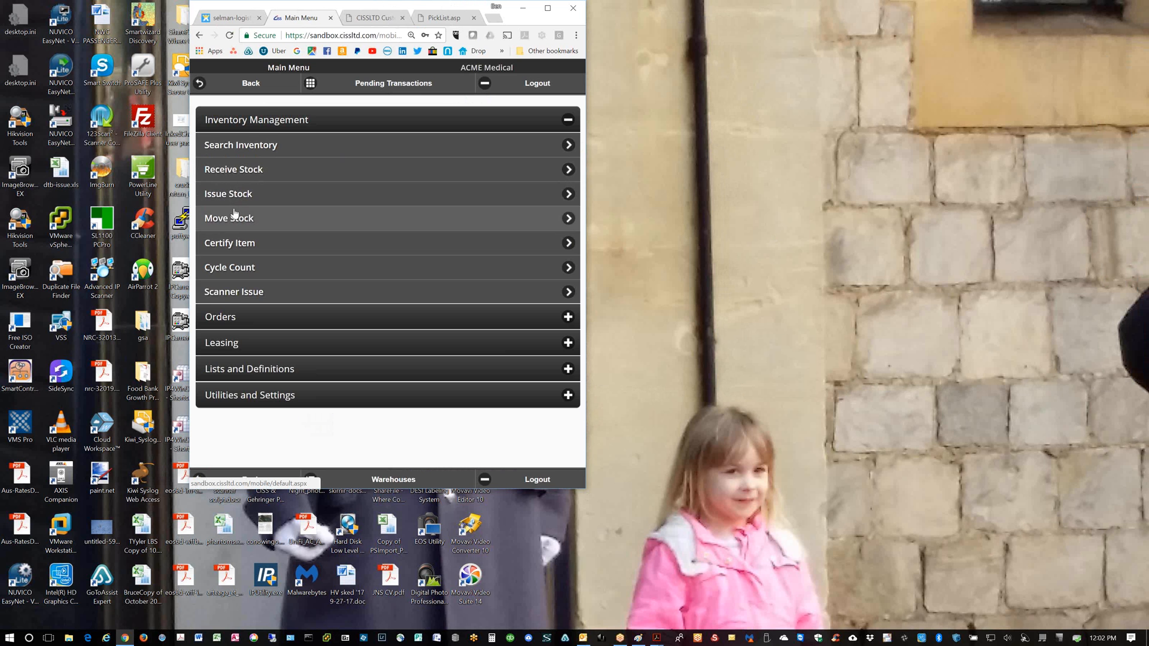
List ACME Medical's shipping orders under Orders, widen the window, then return to the Main Menu
{"action": "left_click", "coordinate": [228, 316]}
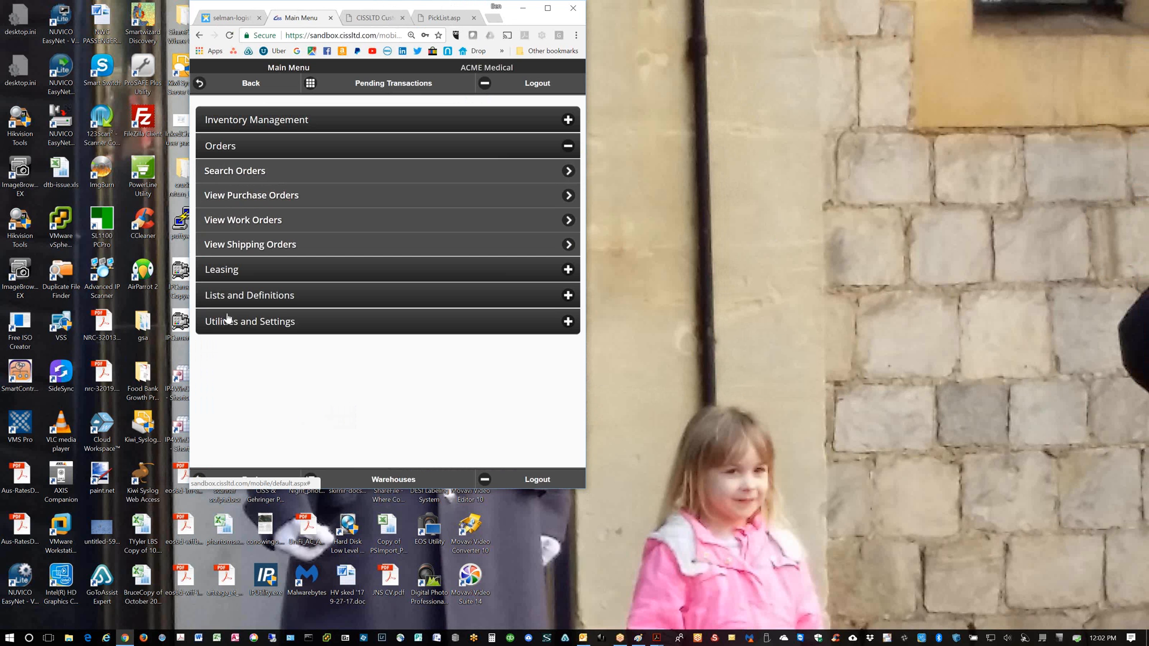
{"action": "left_click", "coordinate": [235, 245]}
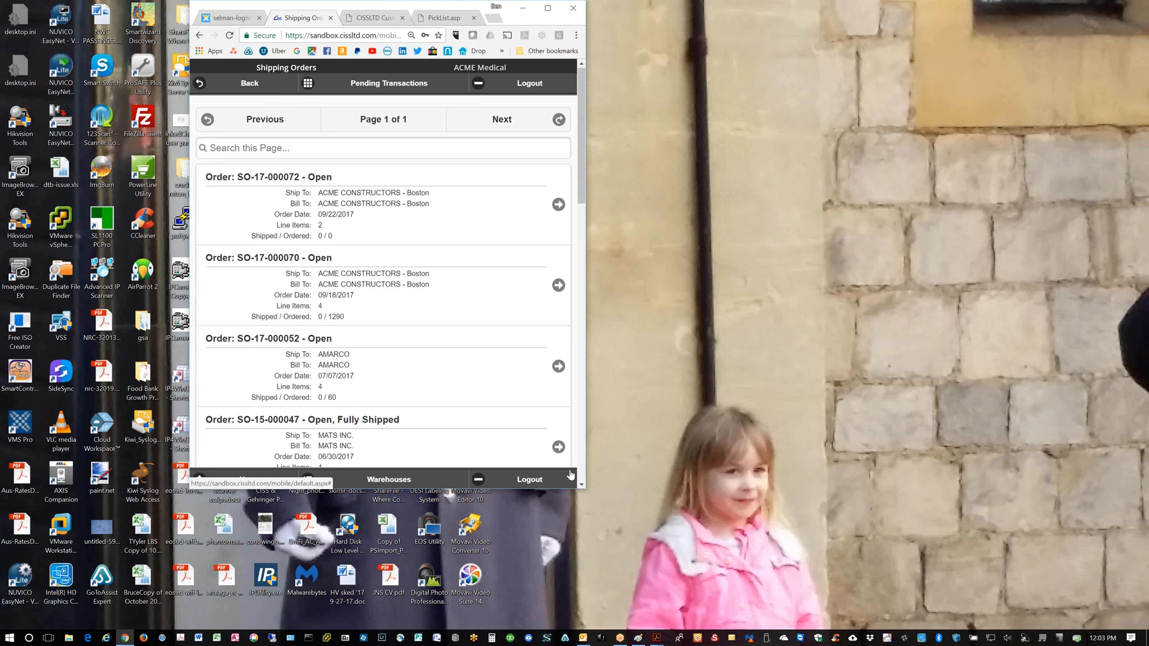
{"action": "left_click_drag", "start_coordinate": [650, 513], "coordinate": [744, 557]}
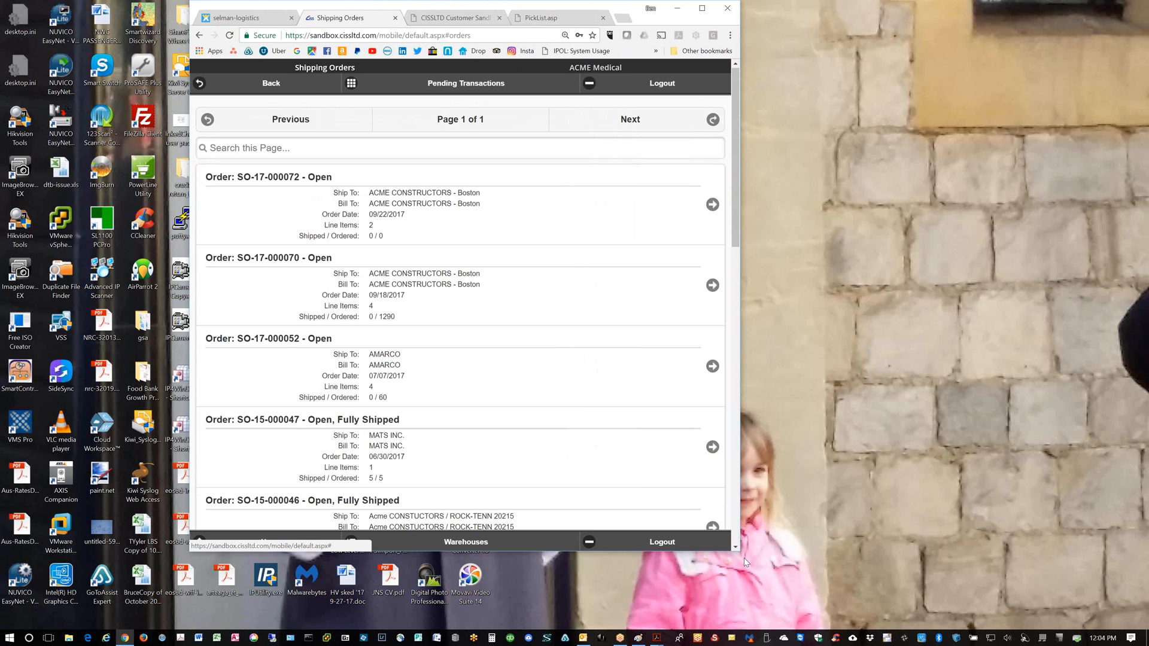
{"action": "left_click", "coordinate": [267, 87]}
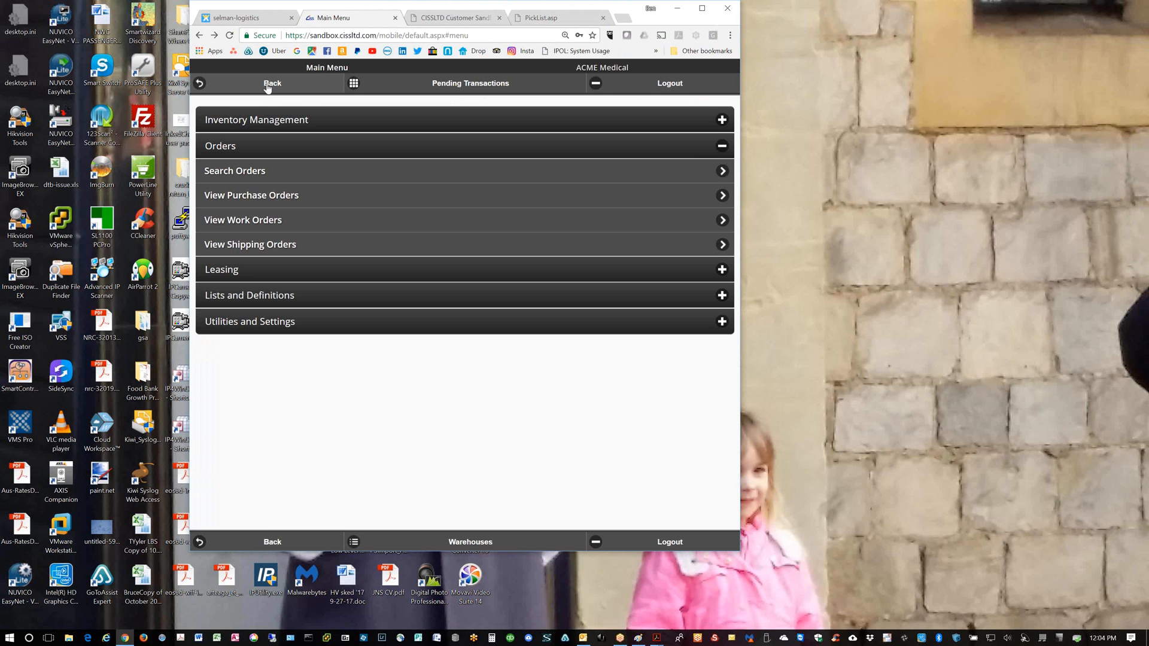
Glance at the Issue Stock form, then open Receive Stock under Inventory Management
{"action": "left_click", "coordinate": [260, 120]}
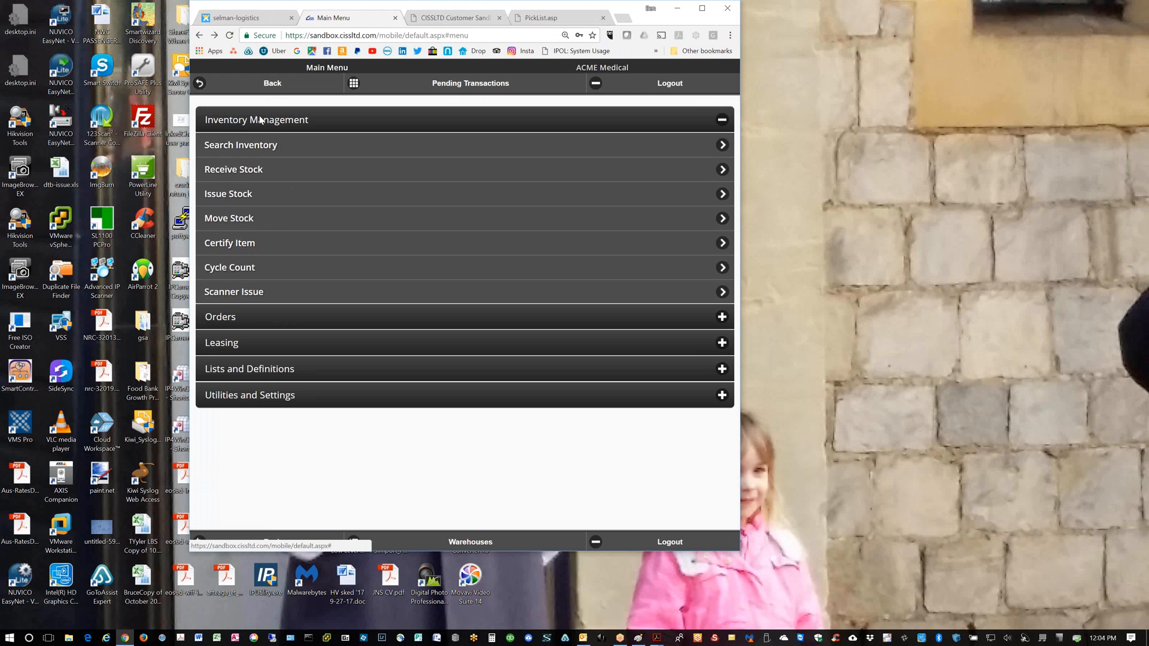
{"action": "left_click", "coordinate": [225, 193]}
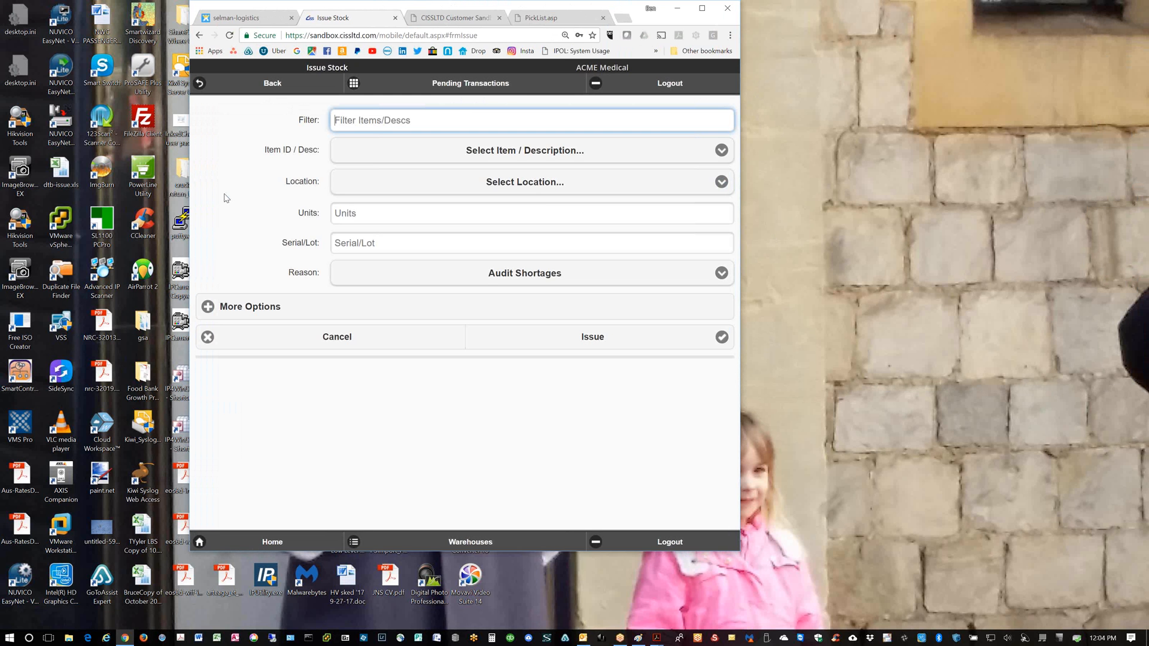
{"action": "left_click", "coordinate": [239, 91]}
{"action": "left_click", "coordinate": [231, 169]}
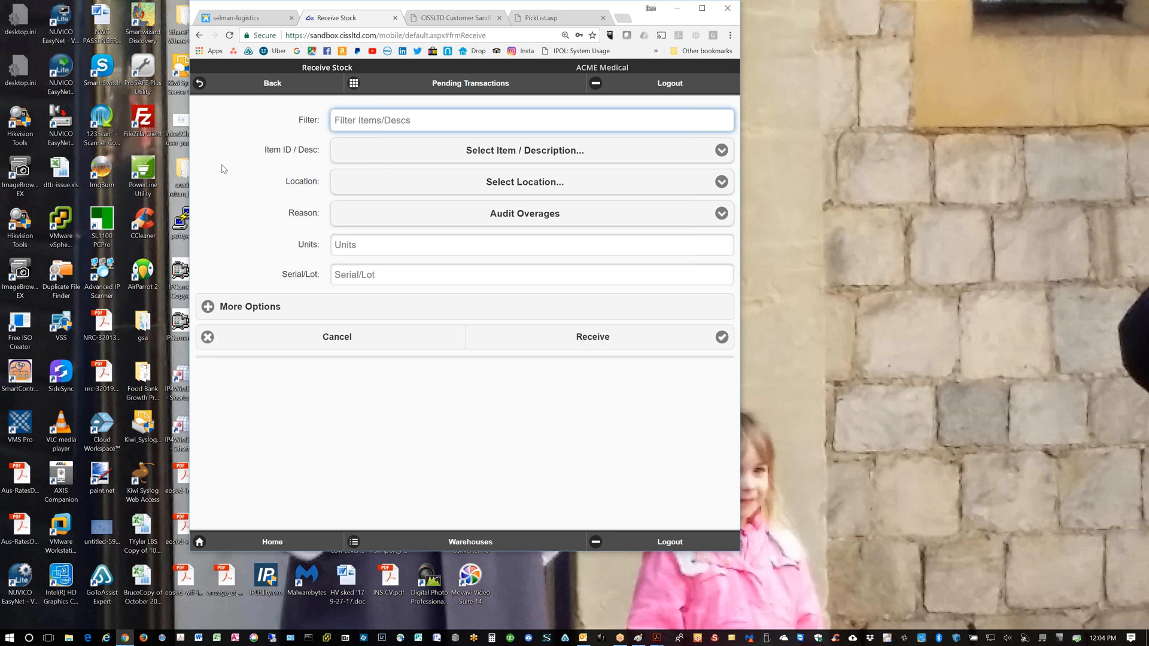
Expand More Options to show the RFID, Reference, Unit Cost and Remarks fields
{"action": "left_click", "coordinate": [206, 307]}
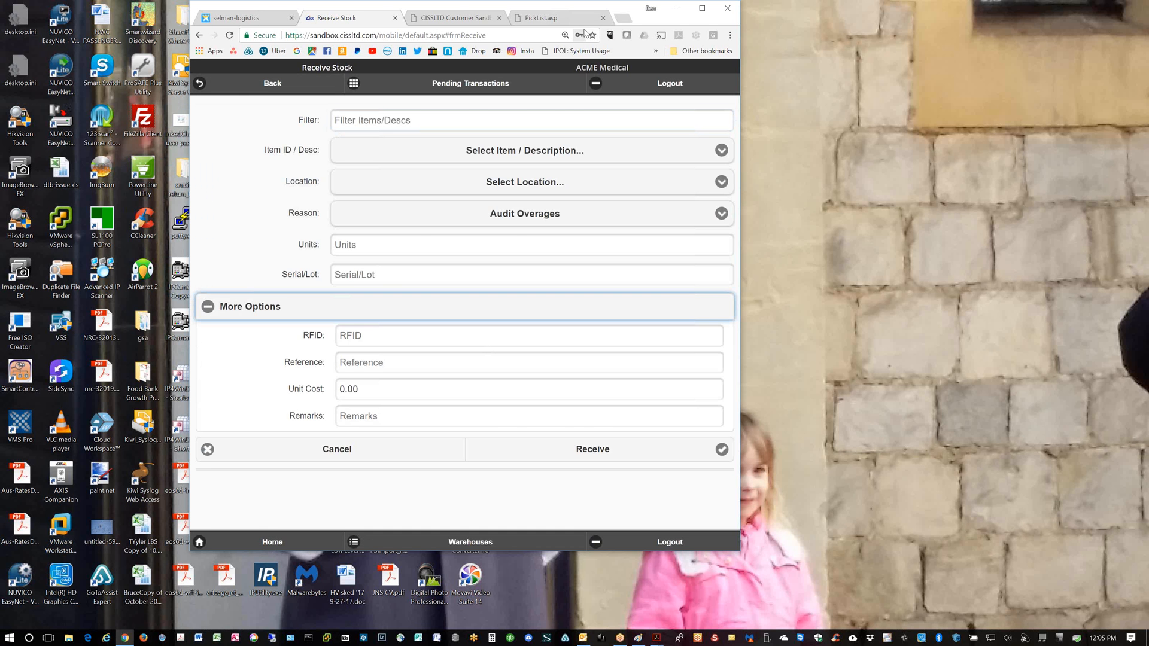
Maximize the browser on the shipping order tab and open the Inventory Item Master List
{"action": "left_click", "coordinate": [448, 20]}
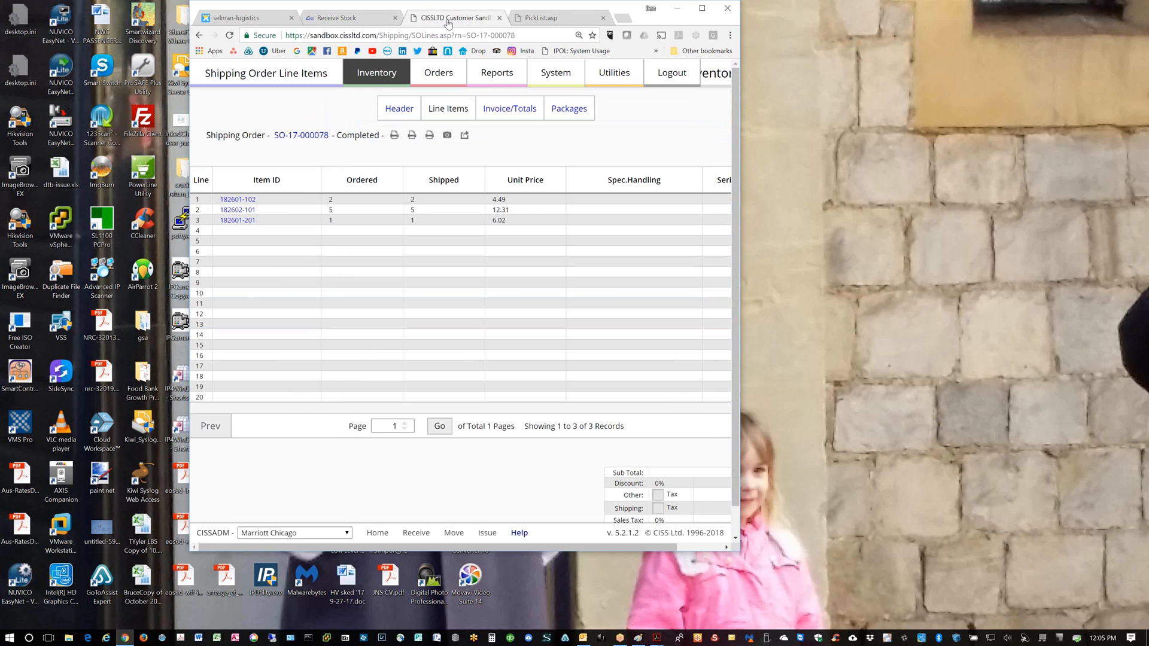
{"action": "left_click", "coordinate": [702, 8]}
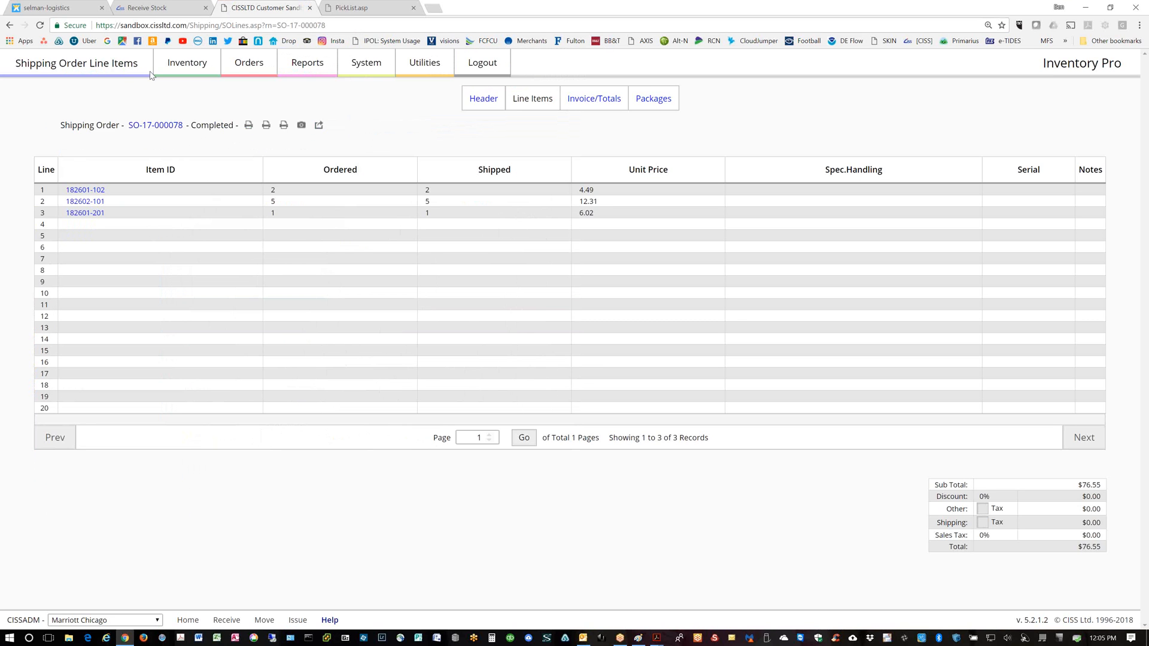
{"action": "left_click", "coordinate": [179, 69]}
{"action": "left_click", "coordinate": [320, 106]}
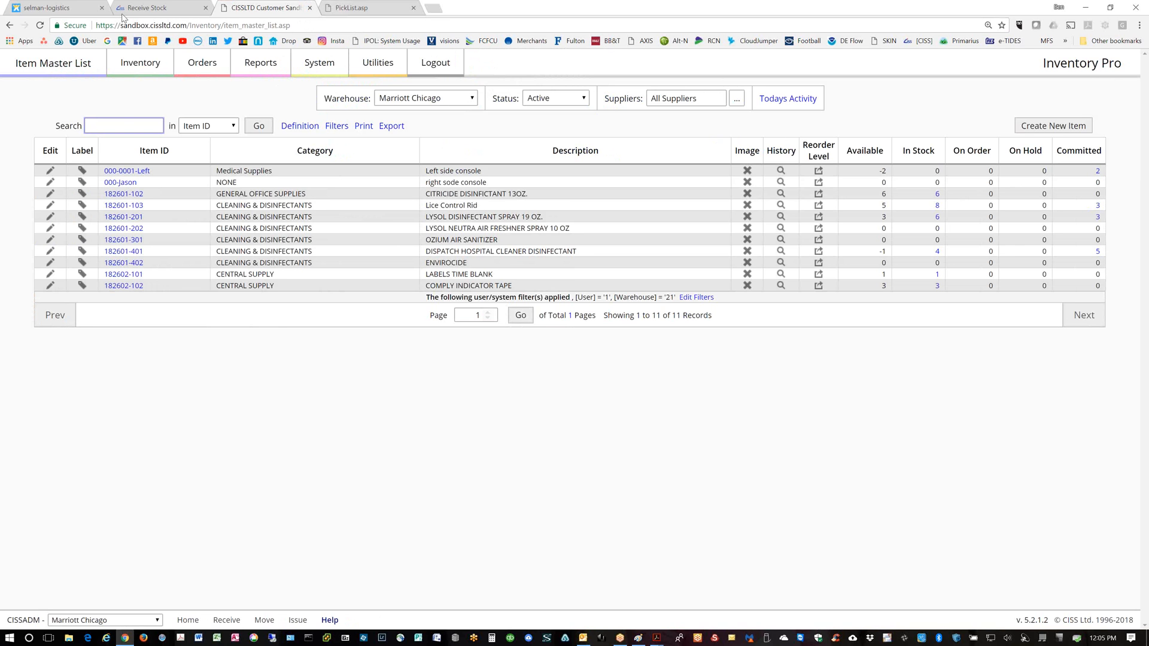
Load ipol.cissltd.com in a new tab to show the live Item Master List
{"action": "left_click", "coordinate": [155, 13]}
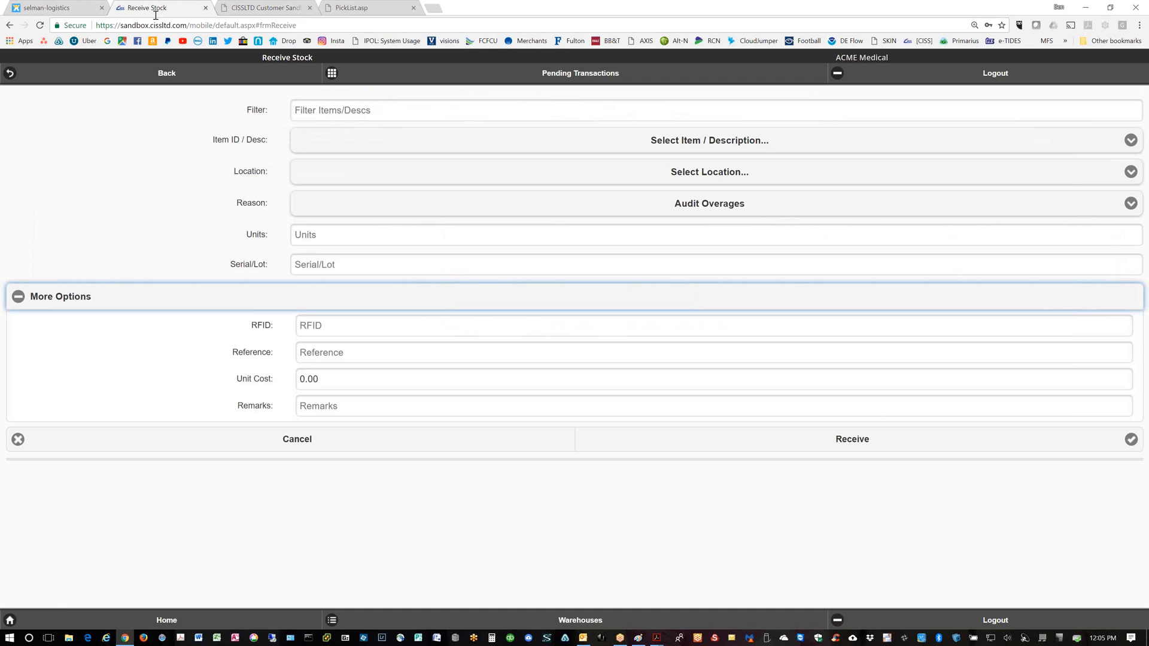
{"action": "left_click", "coordinate": [441, 13]}
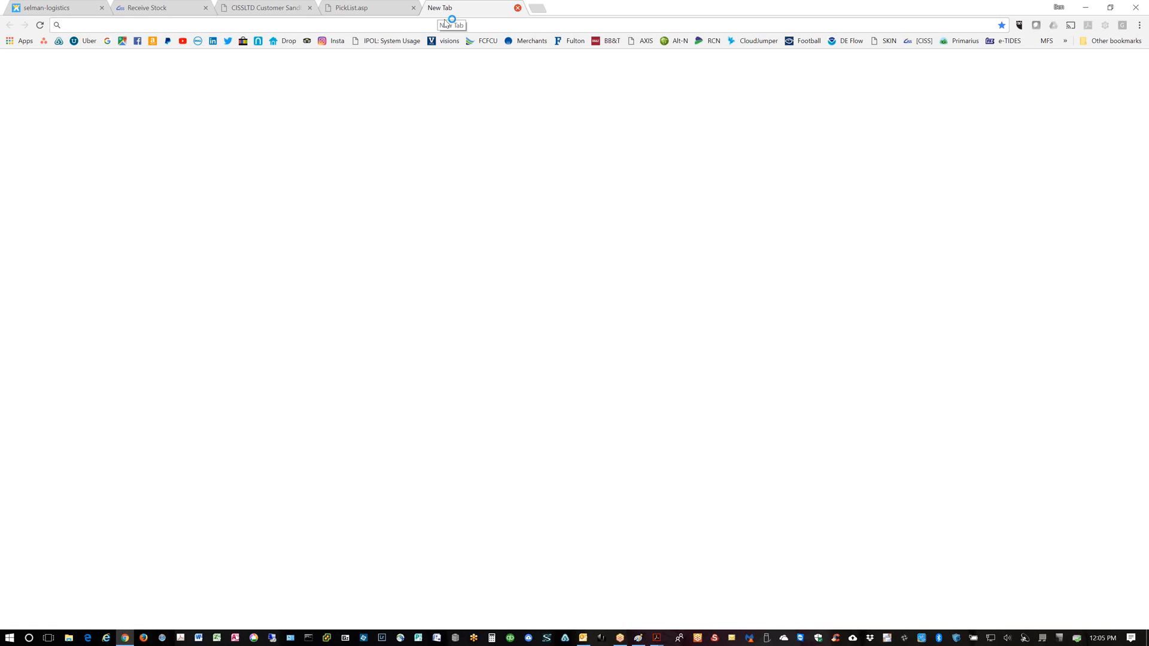
{"action": "type", "text": "opol"}
{"action": "key", "text": "BackSpace"}
{"action": "key", "text": "BackSpace"}
{"action": "key", "text": "BackSpace"}
{"action": "key", "text": "BackSpace"}
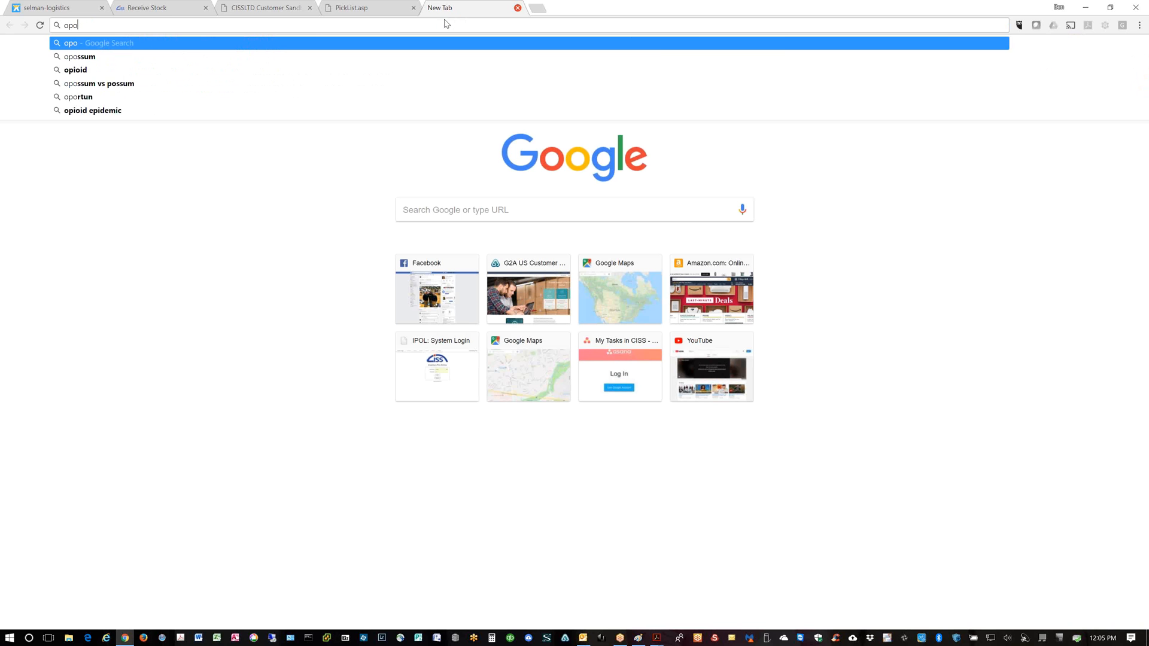
{"action": "type", "text": "ipol.cissltd.com"}
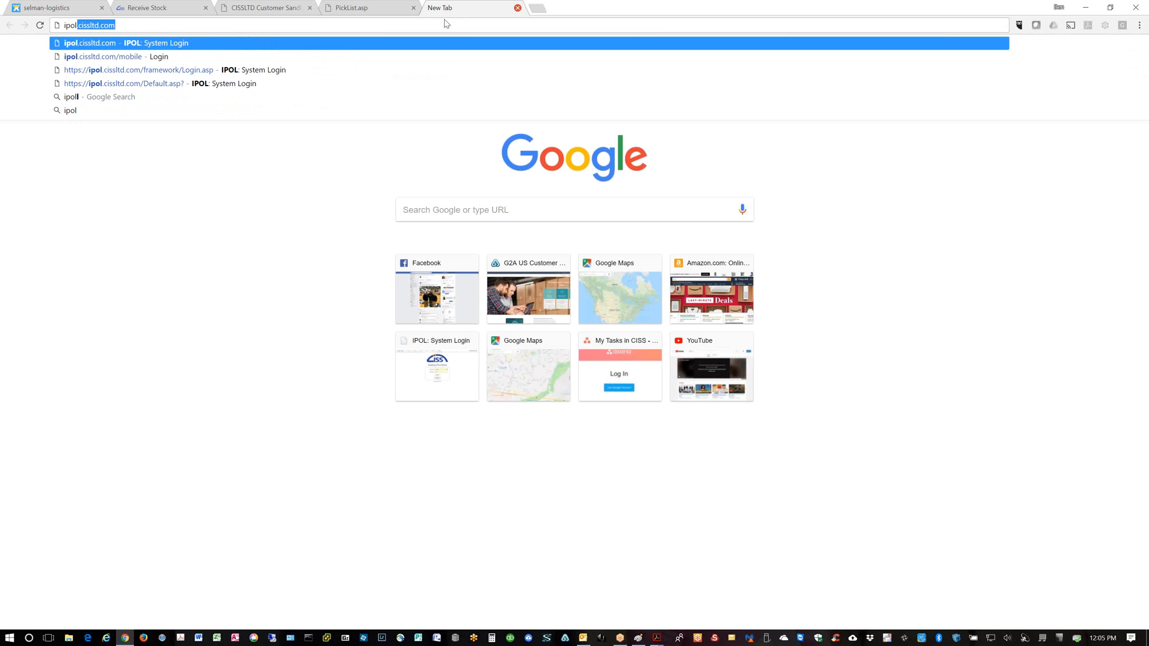
{"action": "key", "text": "Return"}
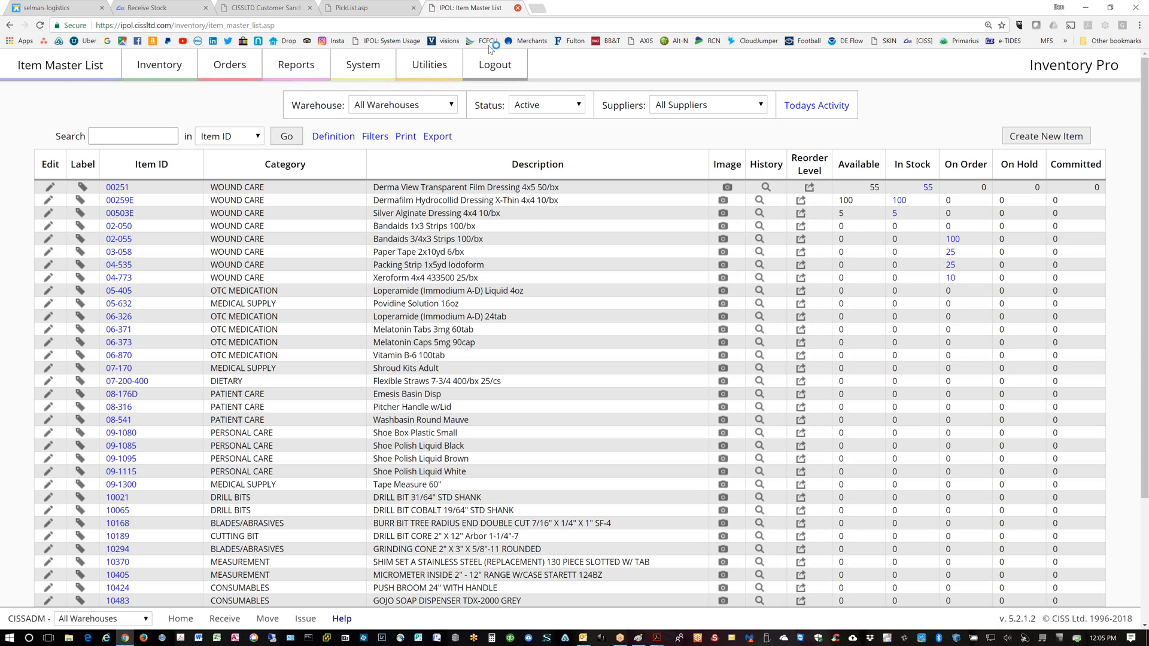
Highlight 55 available for 00251 and 100 for 00259E, then locate 00251's in-stock units
{"action": "double_click", "coordinate": [873, 188]}
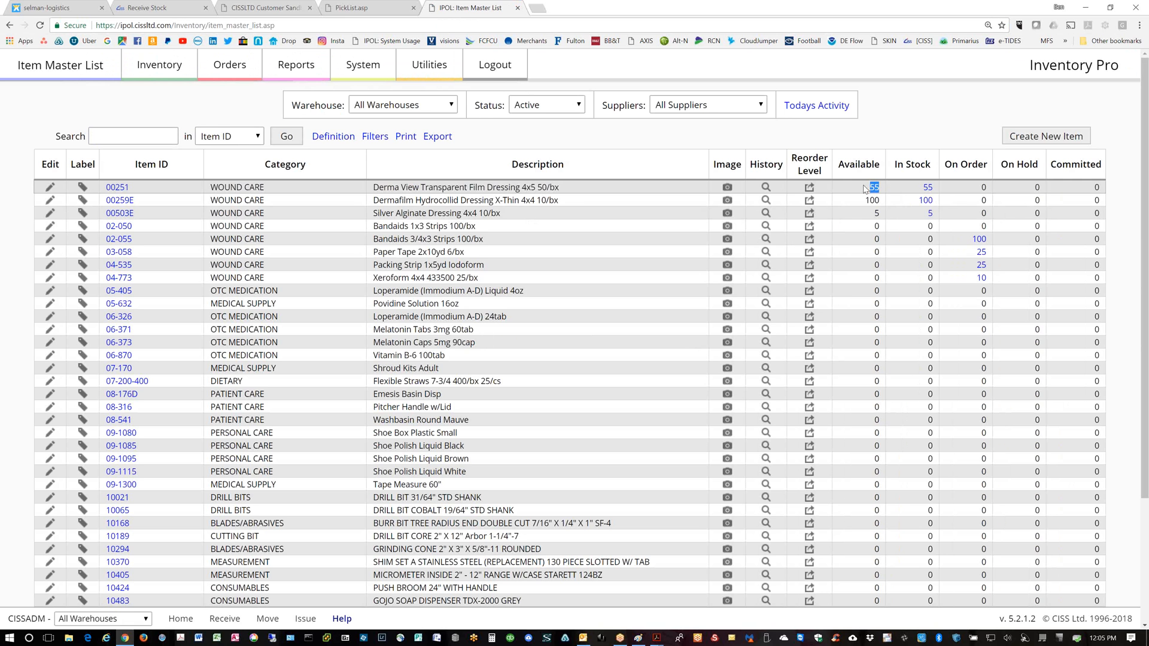
{"action": "double_click", "coordinate": [874, 201]}
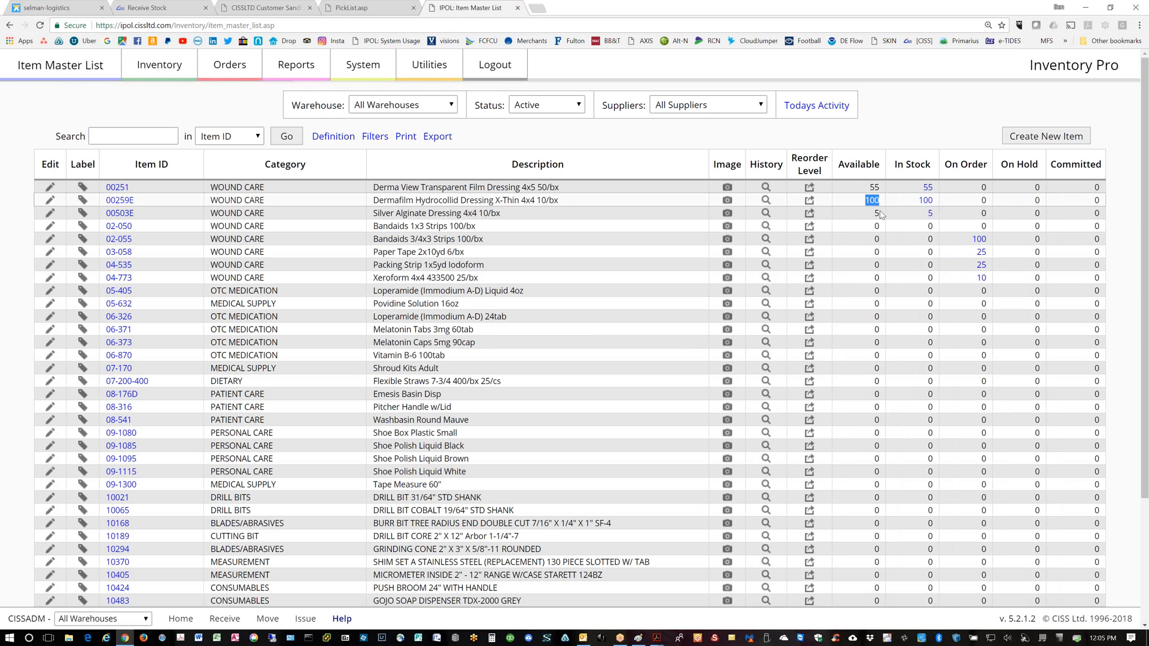
{"action": "left_click", "coordinate": [879, 214]}
{"action": "left_click", "coordinate": [928, 188]}
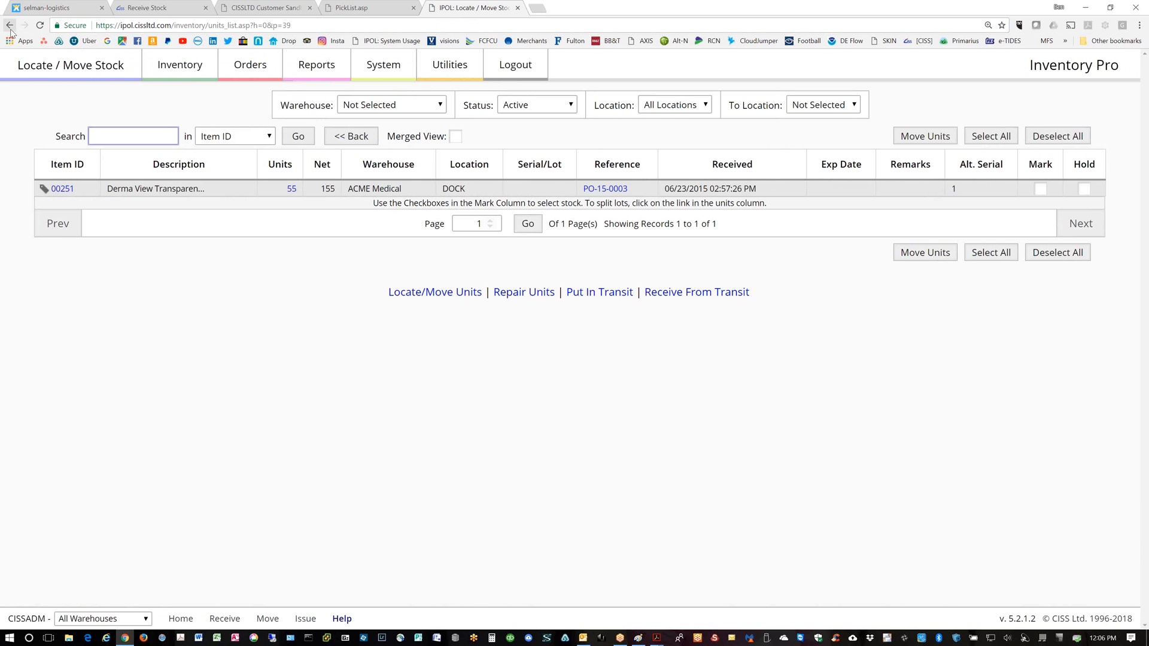
Check where 00259E's 100 units are stored, then view the purchase order for item 02-055
{"action": "left_click", "coordinate": [10, 26]}
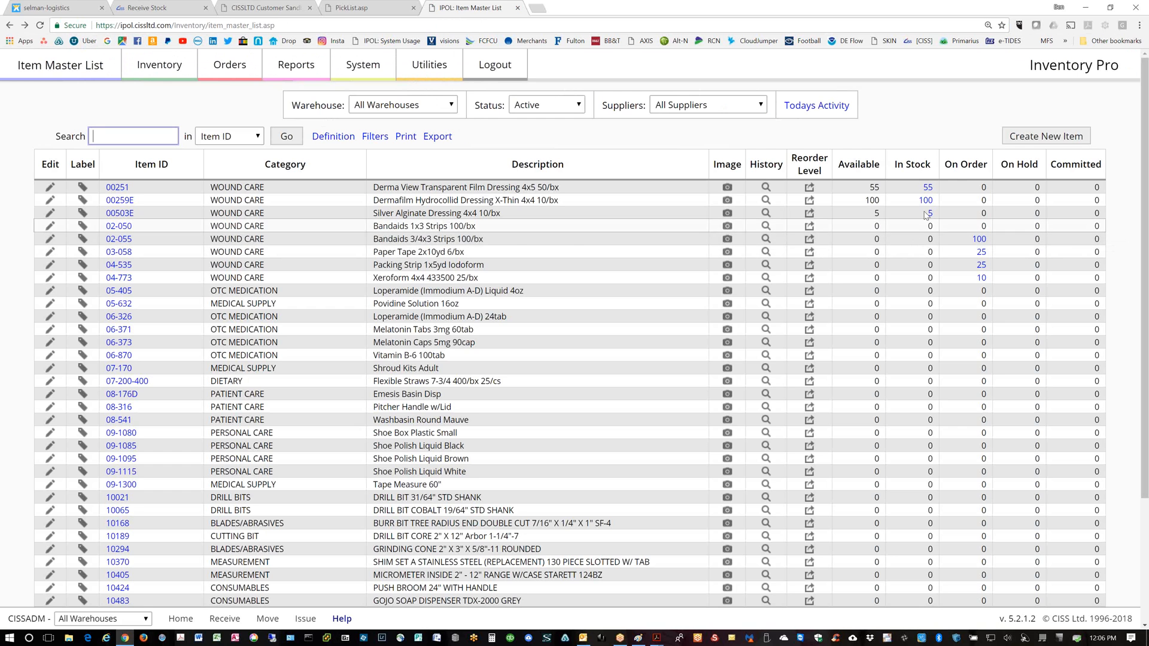
{"action": "left_click", "coordinate": [926, 200]}
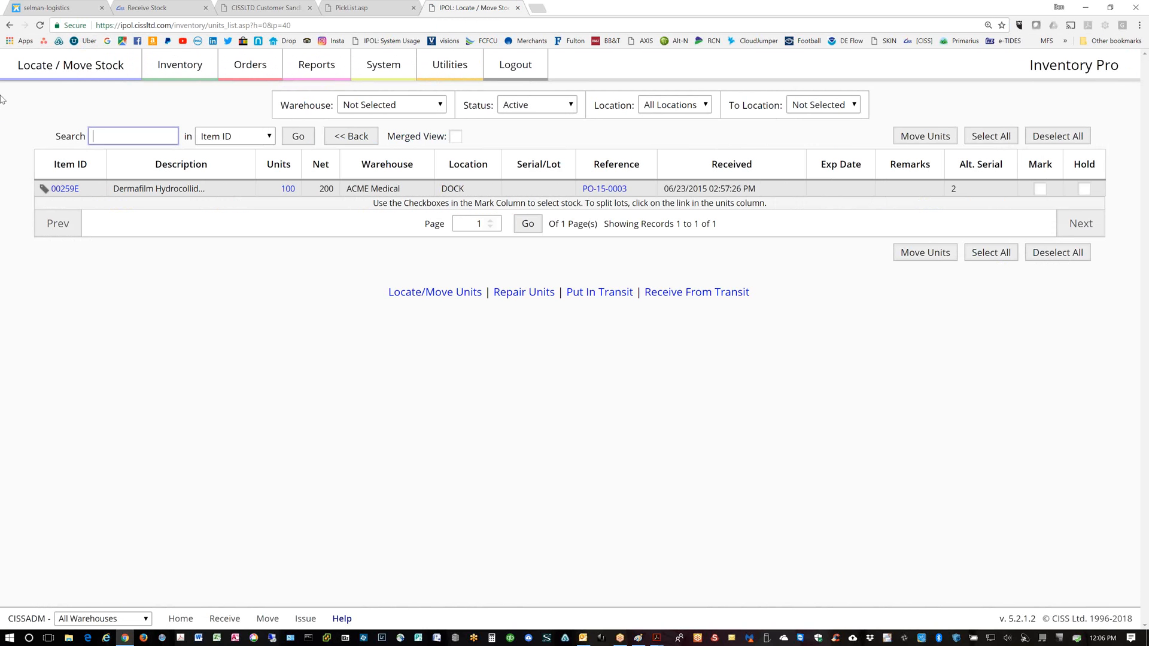
{"action": "left_click", "coordinate": [10, 25]}
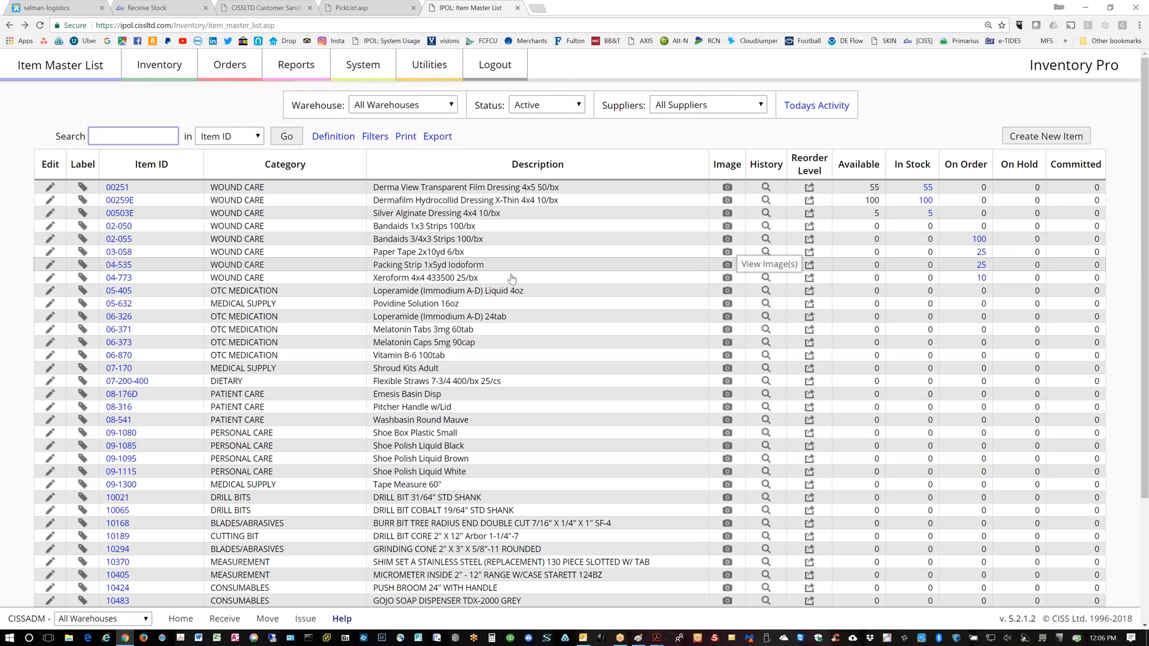
{"action": "left_click", "coordinate": [980, 239]}
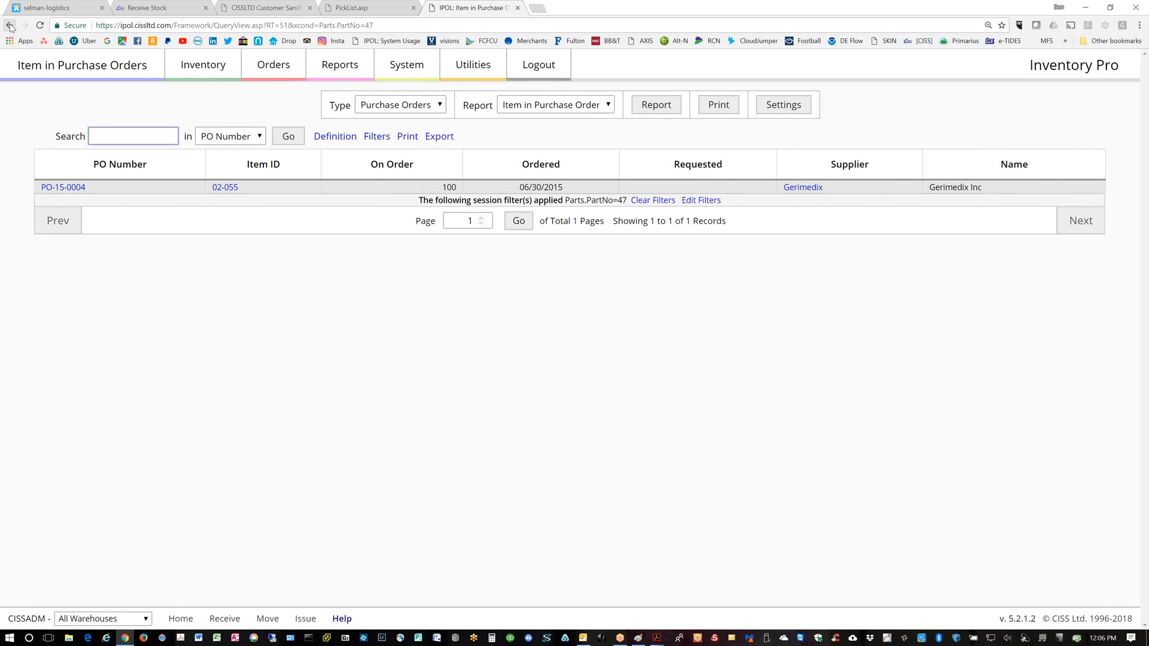
Go back to the Item Master List showing 02-055 with 100 on order and 03-058 with 25
{"action": "left_click", "coordinate": [9, 25]}
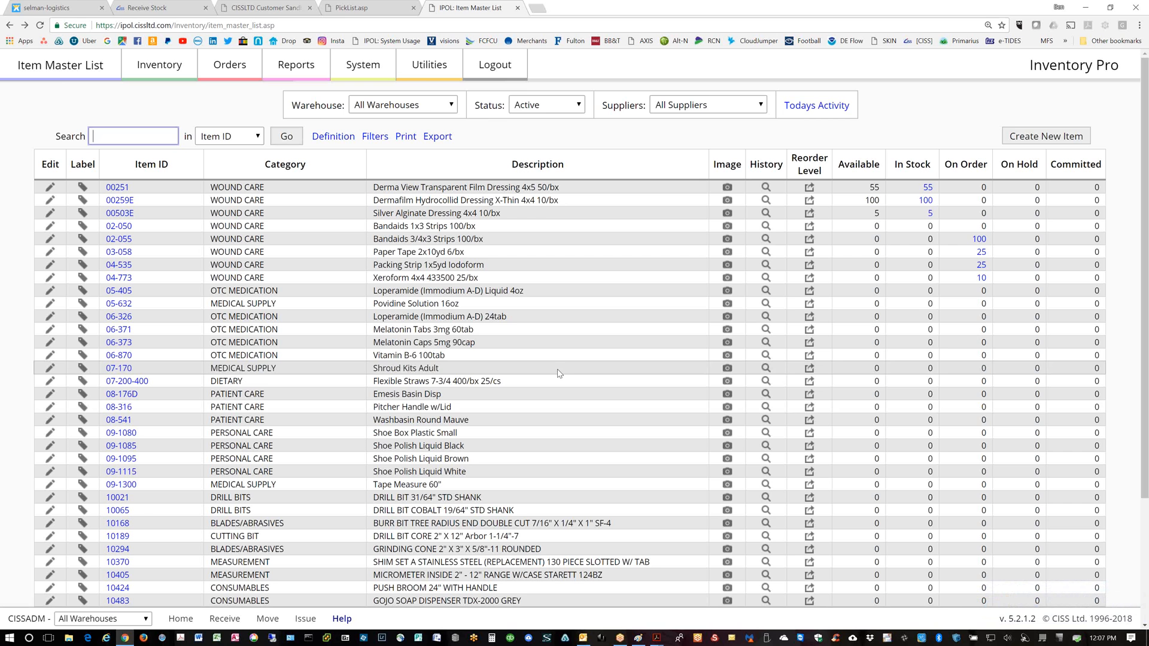
Show the Shipping Orders list from the Orders menu's Shipping section
{"action": "left_click", "coordinate": [223, 70]}
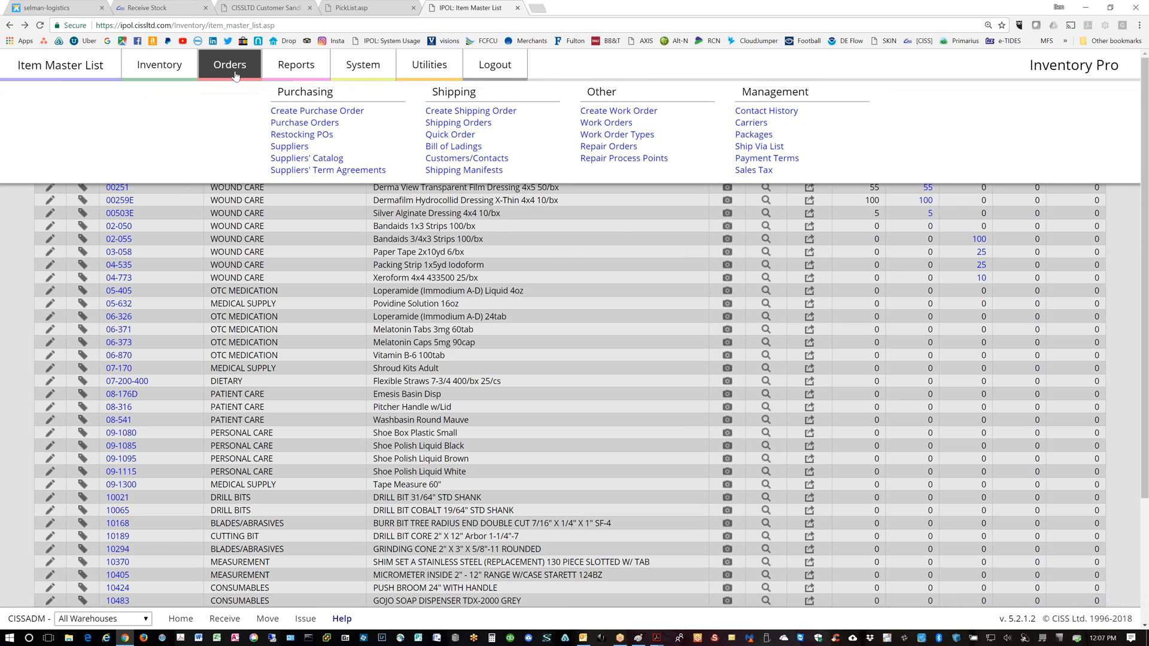
{"action": "left_click", "coordinate": [441, 124]}
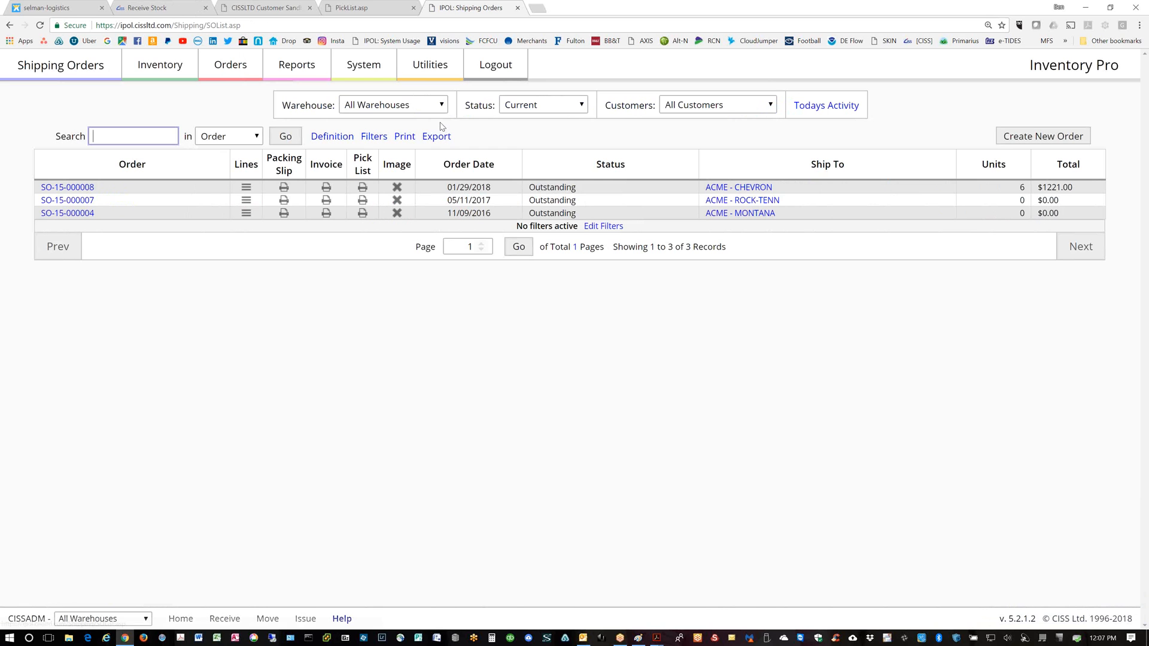
{"action": "left_click", "coordinate": [362, 188]}
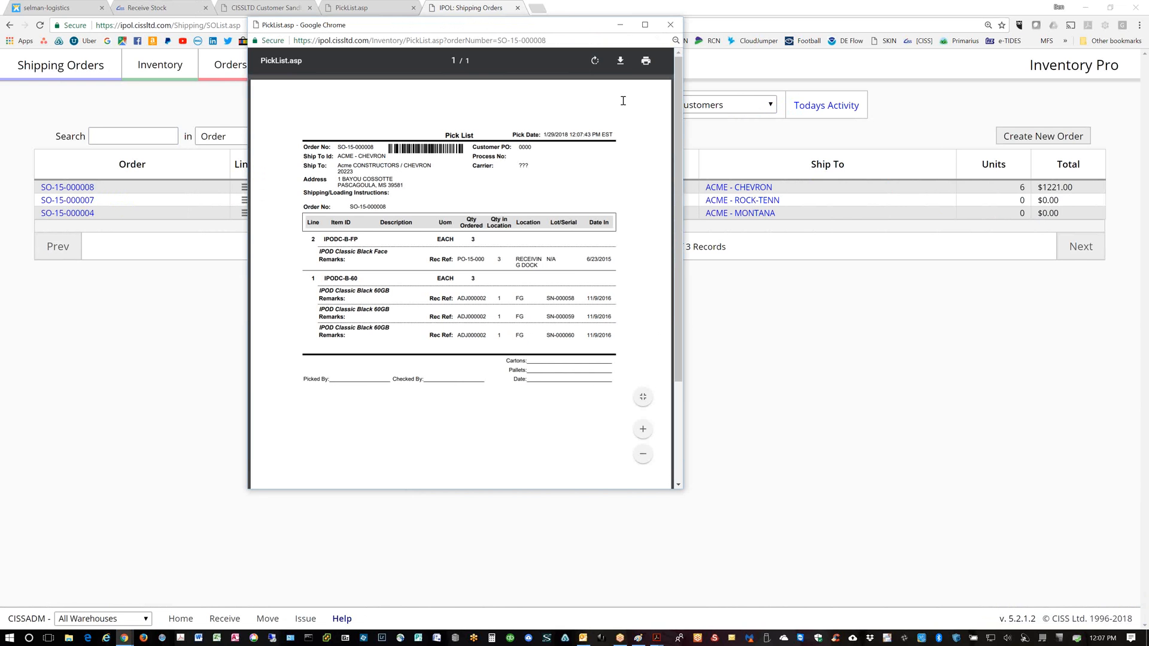
{"action": "left_click", "coordinate": [644, 25]}
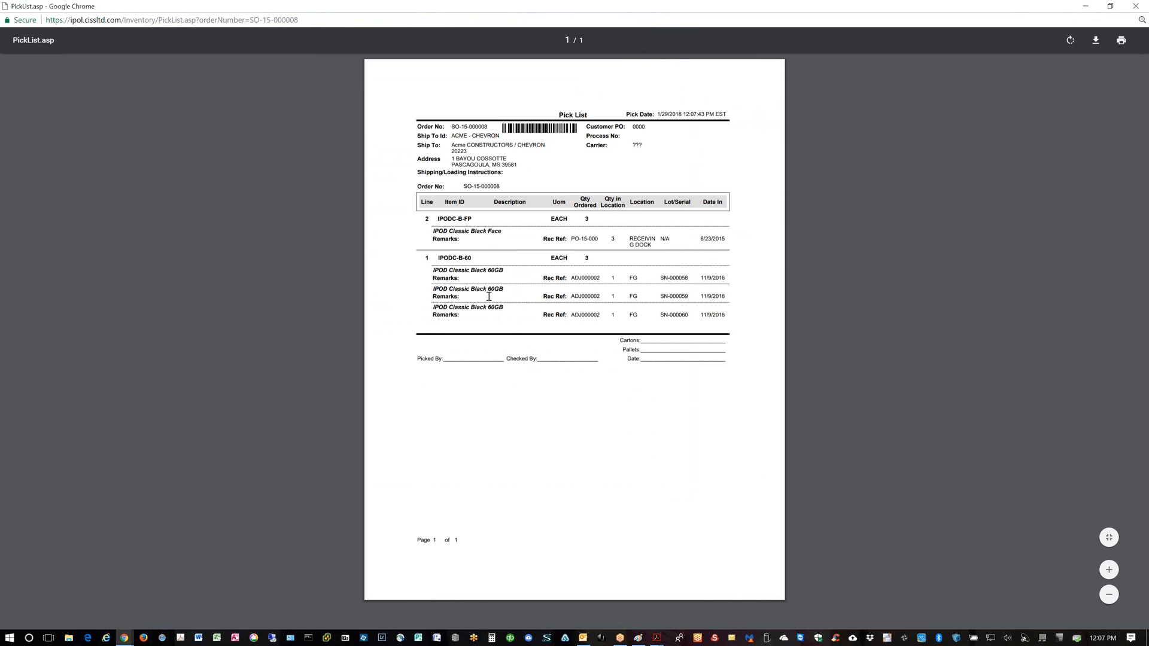
{"action": "scroll", "coordinate": [546, 362], "scroll_direction": "up", "scroll_amount": 4, "text": "ctrl"}
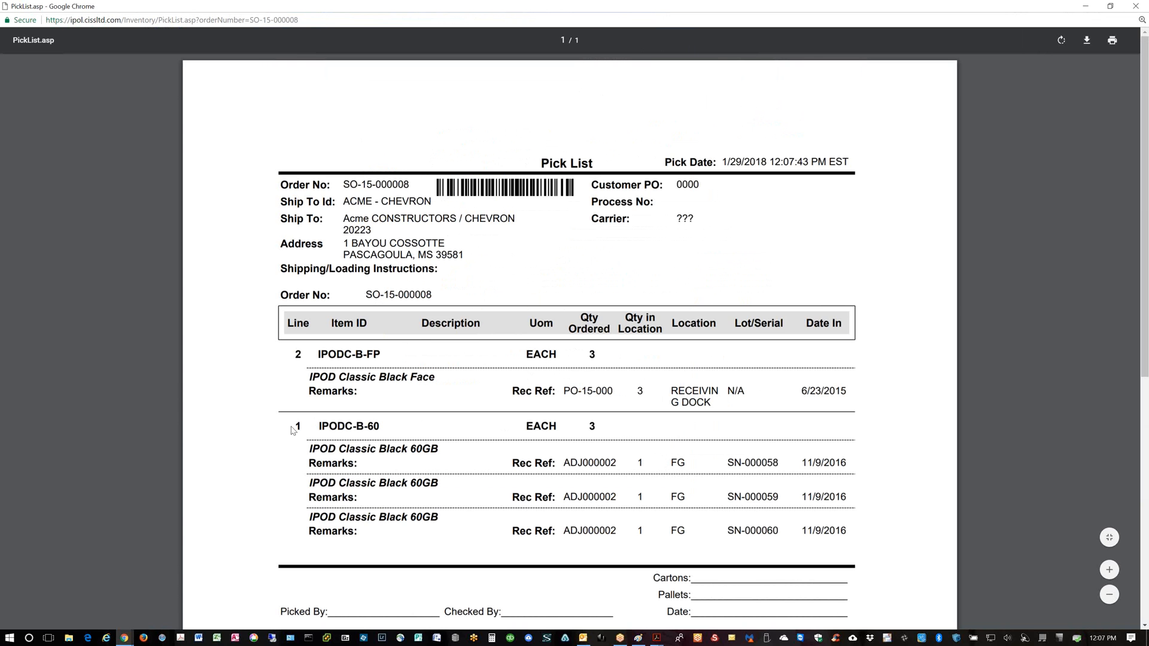
{"action": "left_click_drag", "start_coordinate": [291, 427], "coordinate": [389, 426]}
{"action": "left_click", "coordinate": [409, 431]}
{"action": "left_click_drag", "start_coordinate": [688, 463], "coordinate": [671, 530]}
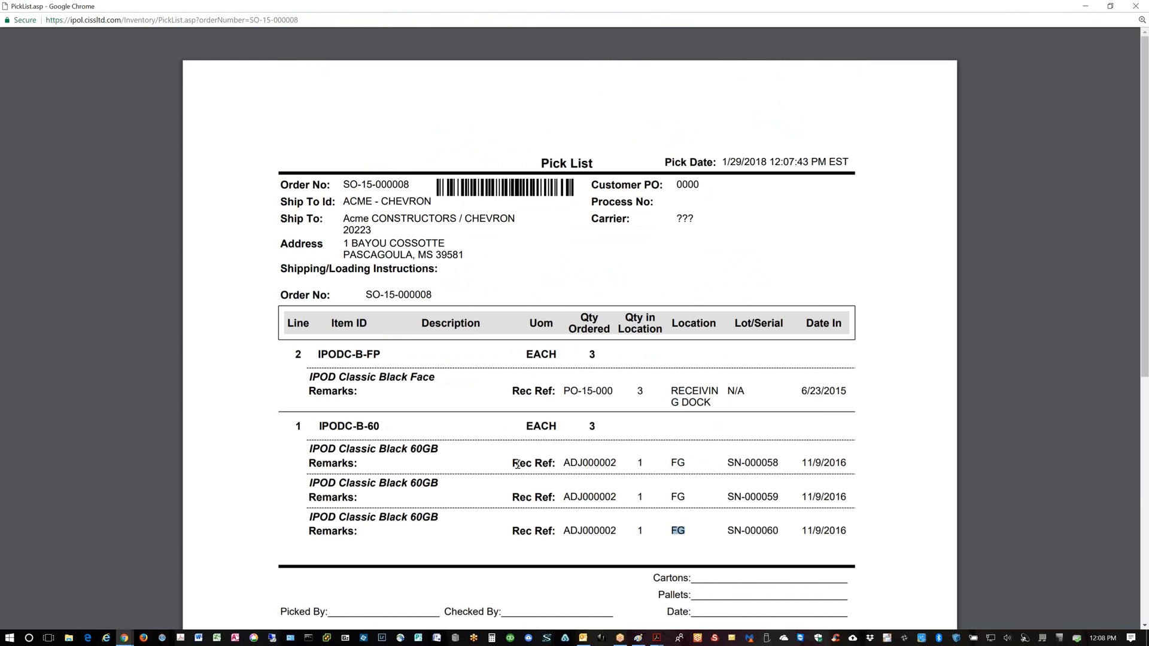
{"action": "left_click_drag", "start_coordinate": [617, 462], "coordinate": [551, 462]}
{"action": "double_click", "coordinate": [614, 498]}
{"action": "left_click_drag", "start_coordinate": [572, 529], "coordinate": [571, 529]}
{"action": "left_click_drag", "start_coordinate": [596, 427], "coordinate": [574, 433]}
Restore the PickList window to full size and scroll through the pick list
{"action": "left_click", "coordinate": [1108, 6]}
{"action": "left_click", "coordinate": [645, 24]}
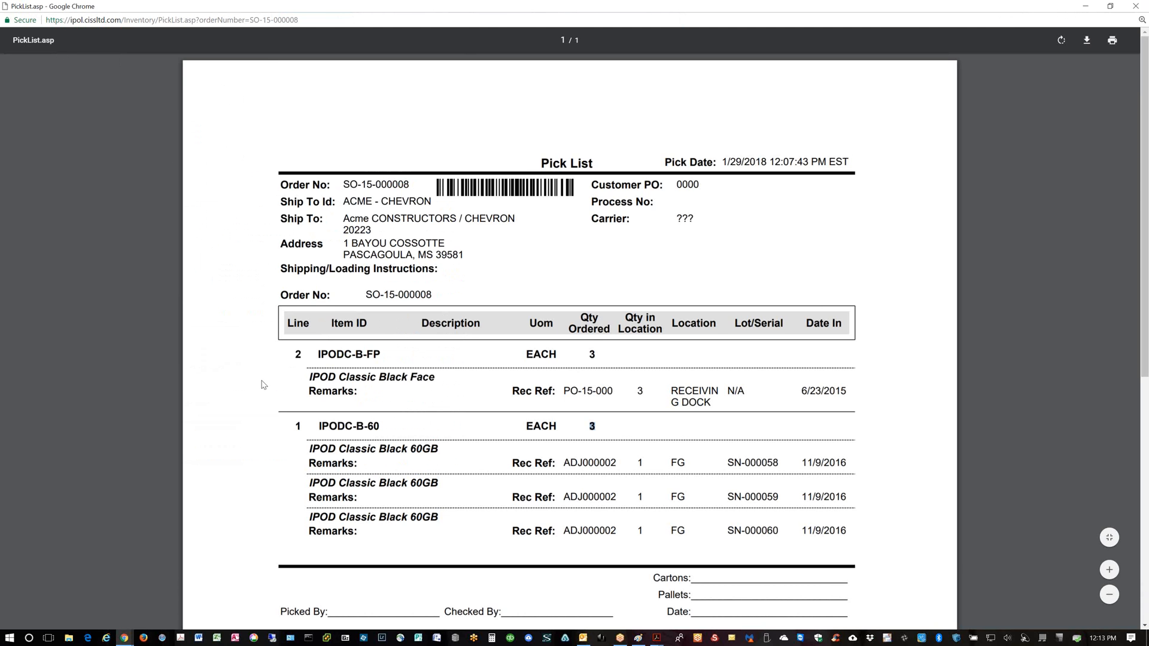
{"action": "scroll", "coordinate": [261, 386], "scroll_direction": "up", "scroll_amount": 2, "text": "ctrl"}
{"action": "scroll", "coordinate": [261, 386], "scroll_direction": "down", "scroll_amount": 4, "text": "ctrl"}
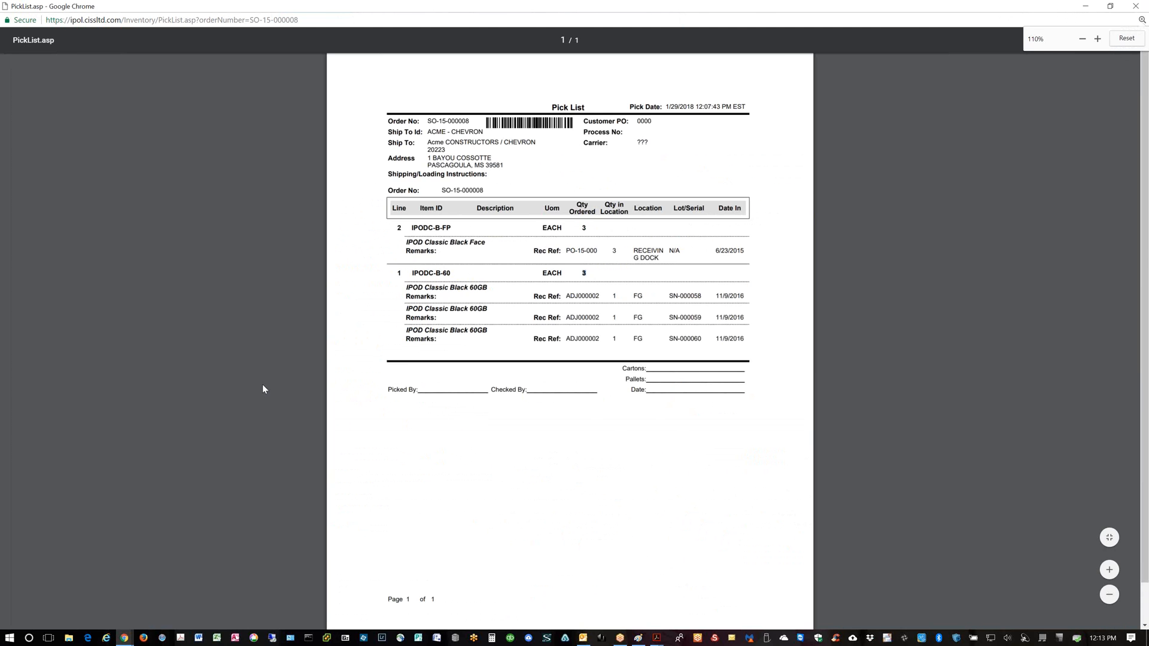
{"action": "scroll", "coordinate": [262, 384], "scroll_direction": "up", "scroll_amount": 1, "text": "ctrl"}
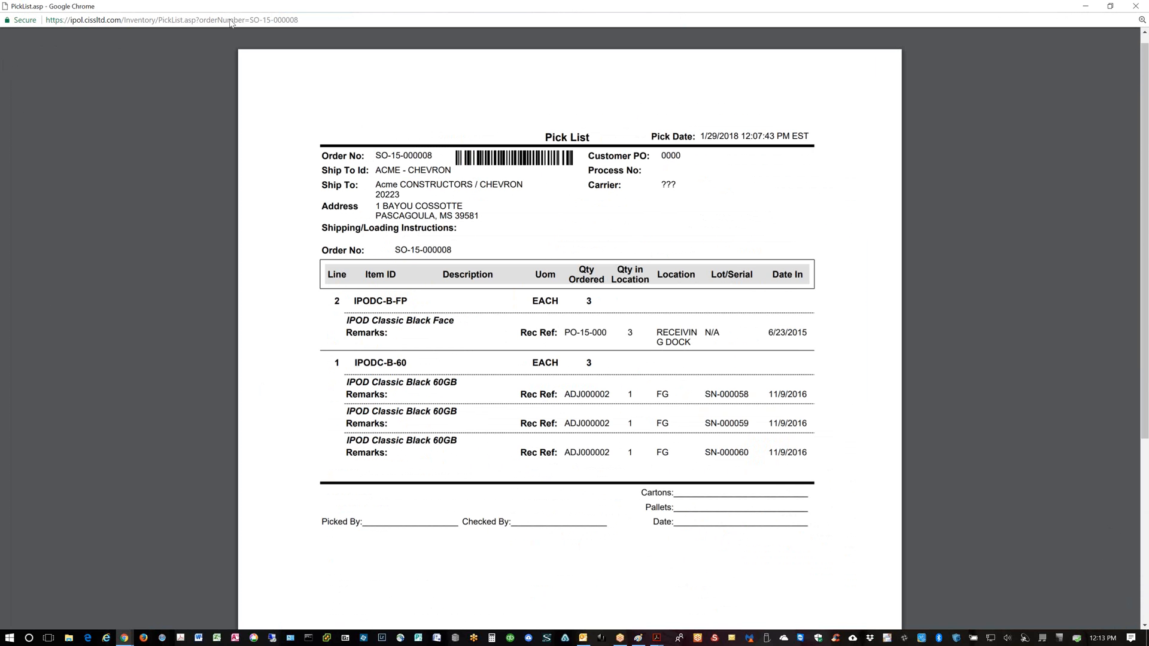
Minimize the PickList window and open System > System Users
{"action": "left_click", "coordinate": [1085, 8]}
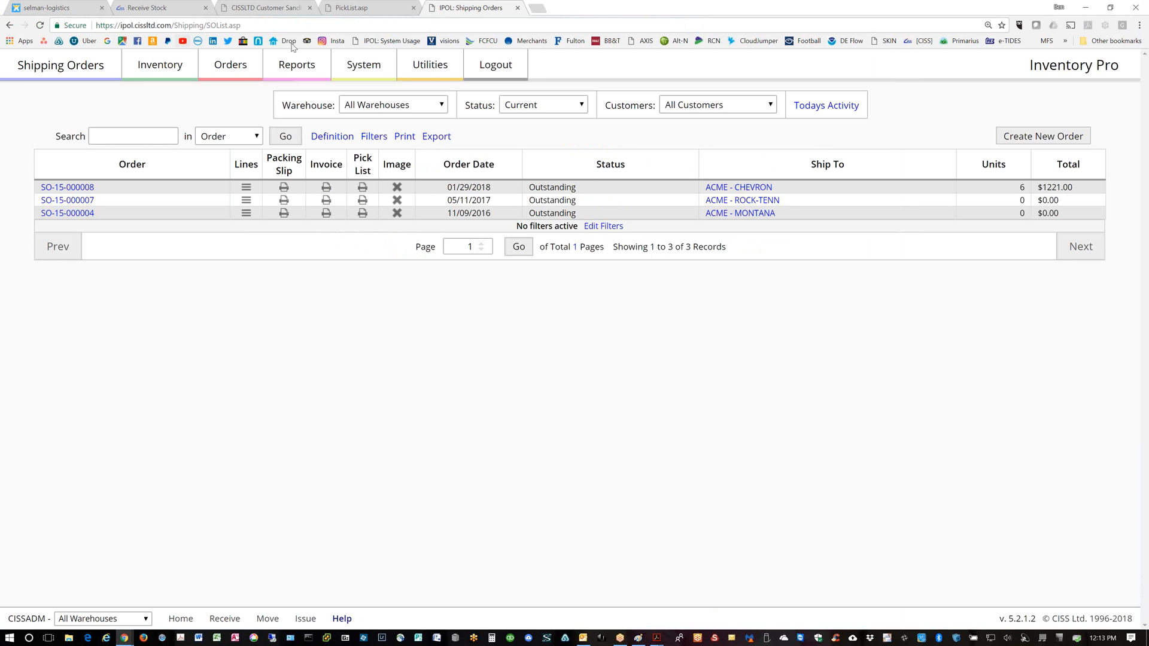
{"action": "left_click", "coordinate": [363, 65]}
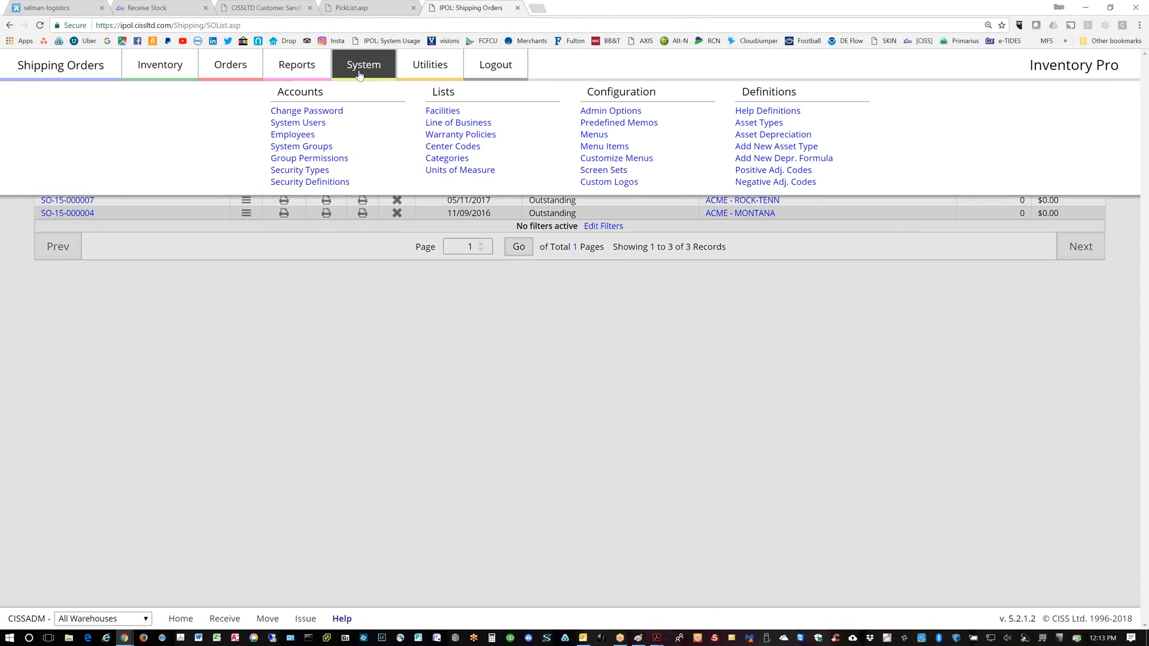
{"action": "left_click", "coordinate": [301, 123]}
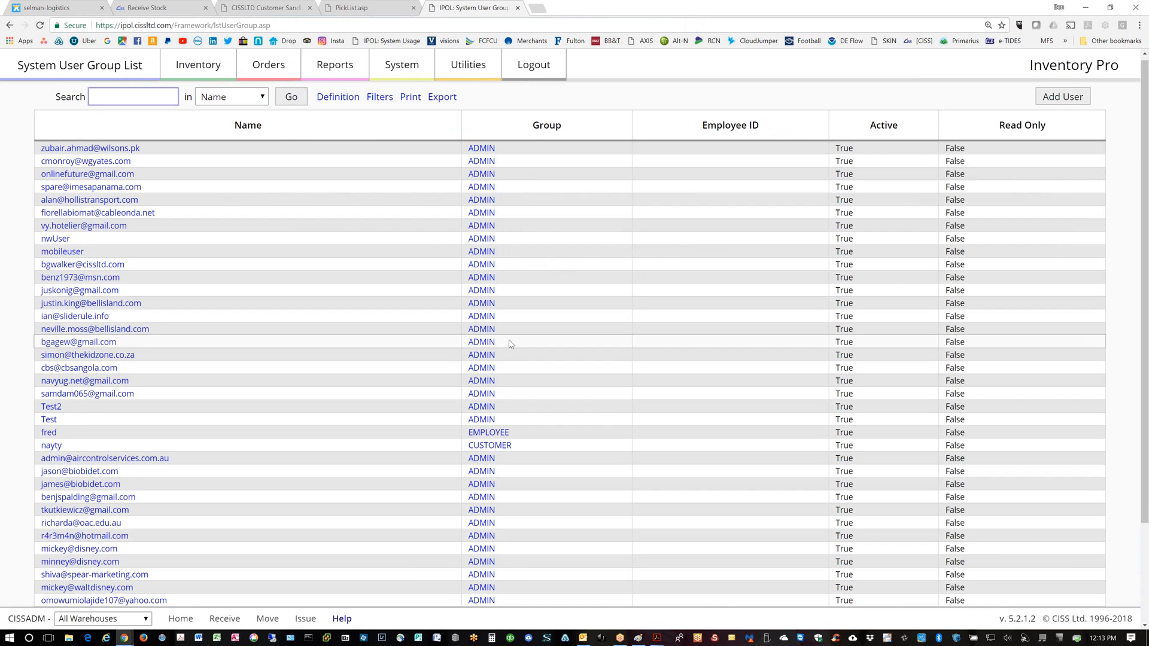
Scroll down the System User Group List to review users and their groups
{"action": "scroll", "coordinate": [508, 341], "scroll_direction": "down", "scroll_amount": 3}
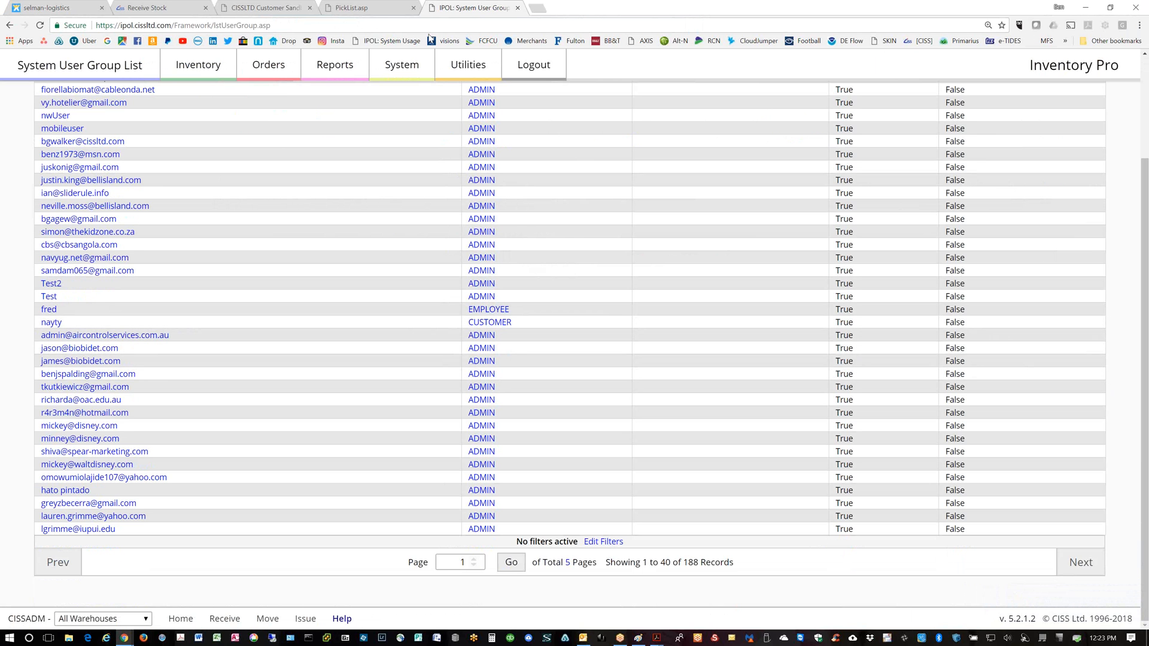
Open Inventory > Item Master List, then preview and close item 00251's barcode label
{"action": "left_click", "coordinate": [10, 27]}
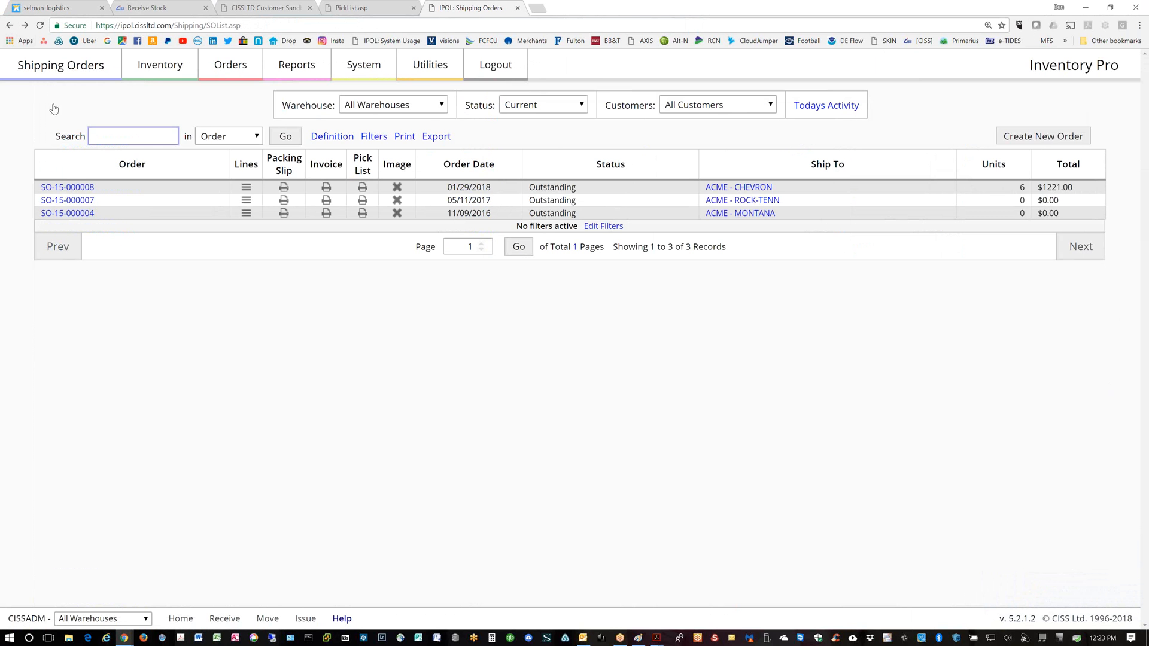
{"action": "left_click", "coordinate": [156, 69]}
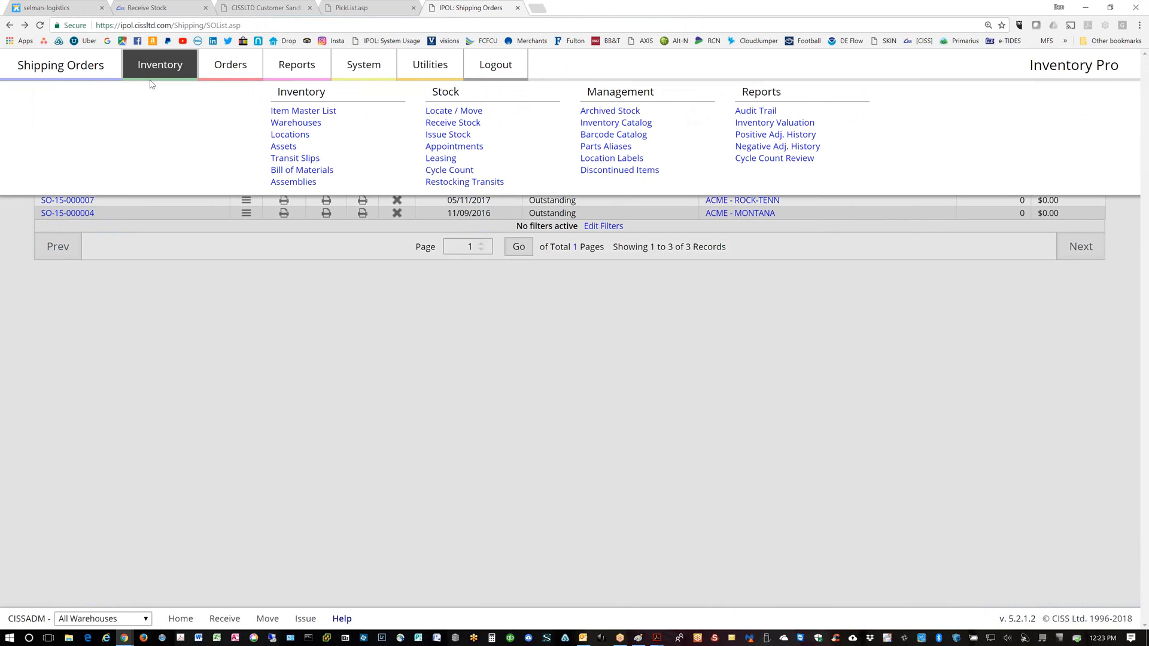
{"action": "left_click", "coordinate": [306, 112]}
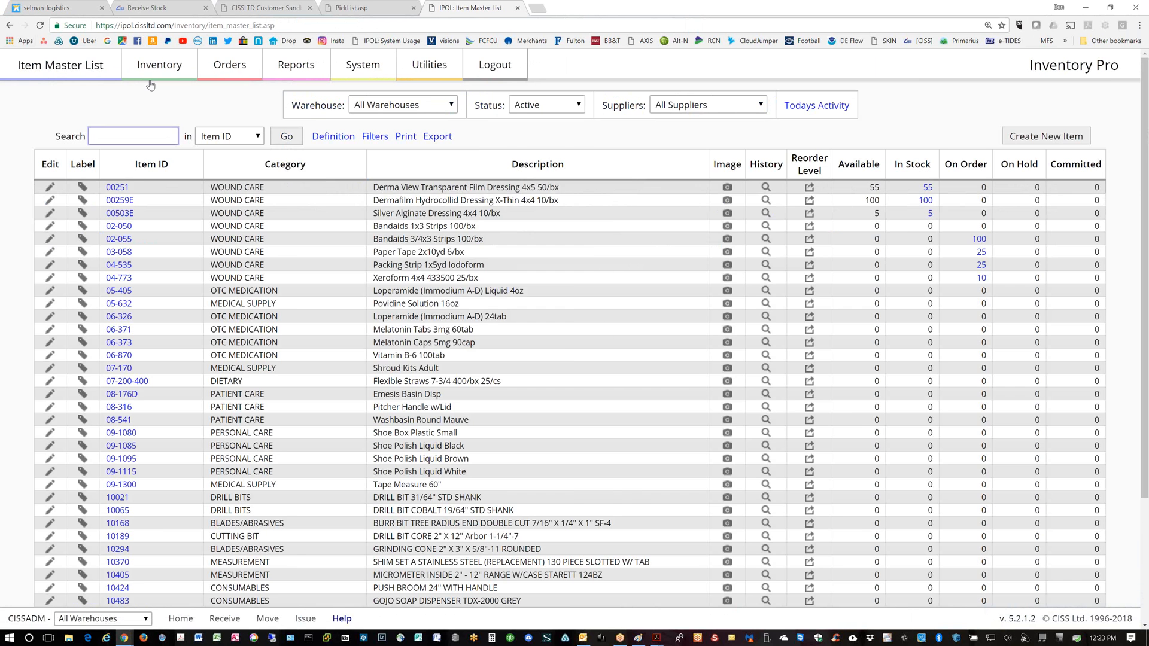
{"action": "left_click", "coordinate": [82, 186]}
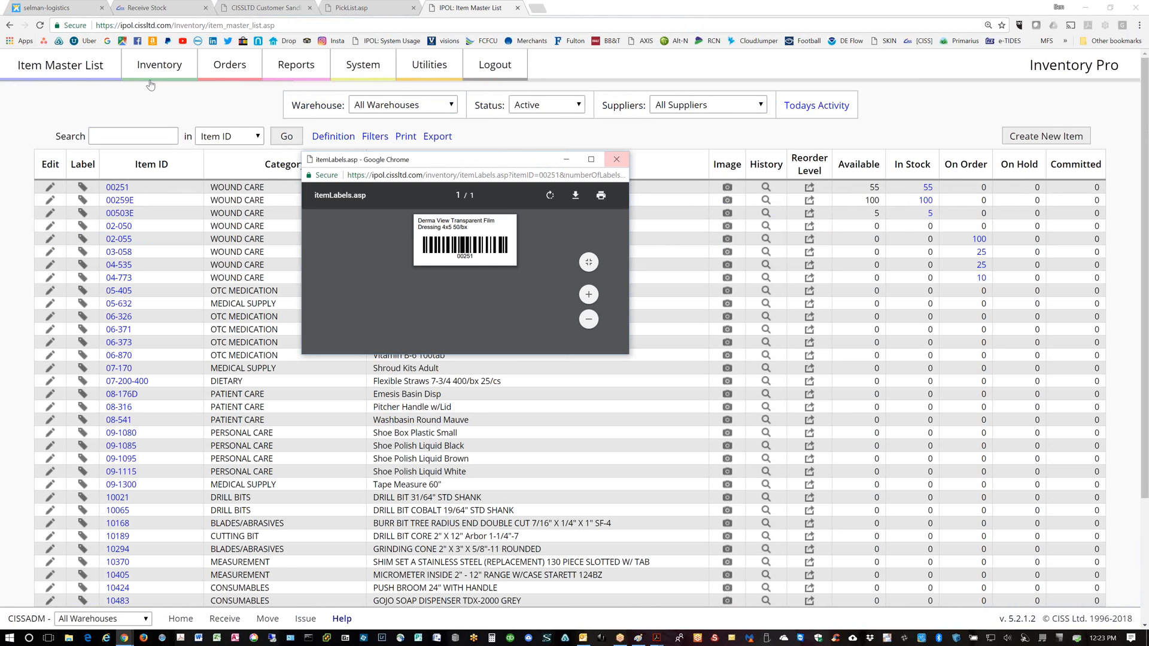
{"action": "left_click", "coordinate": [617, 159]}
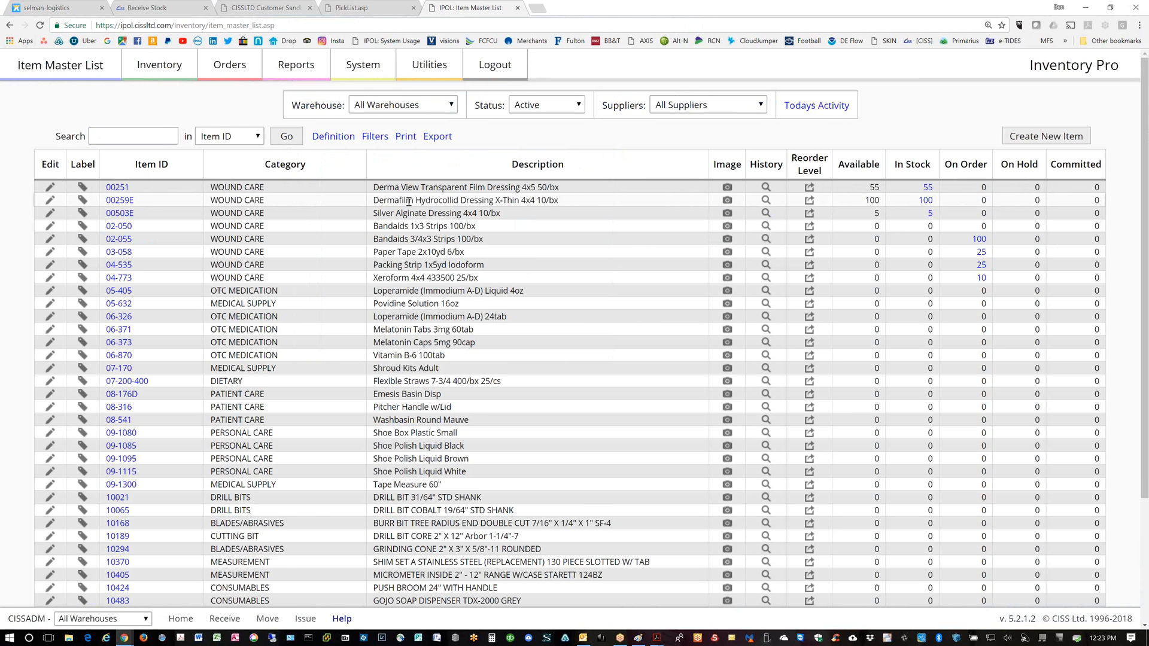